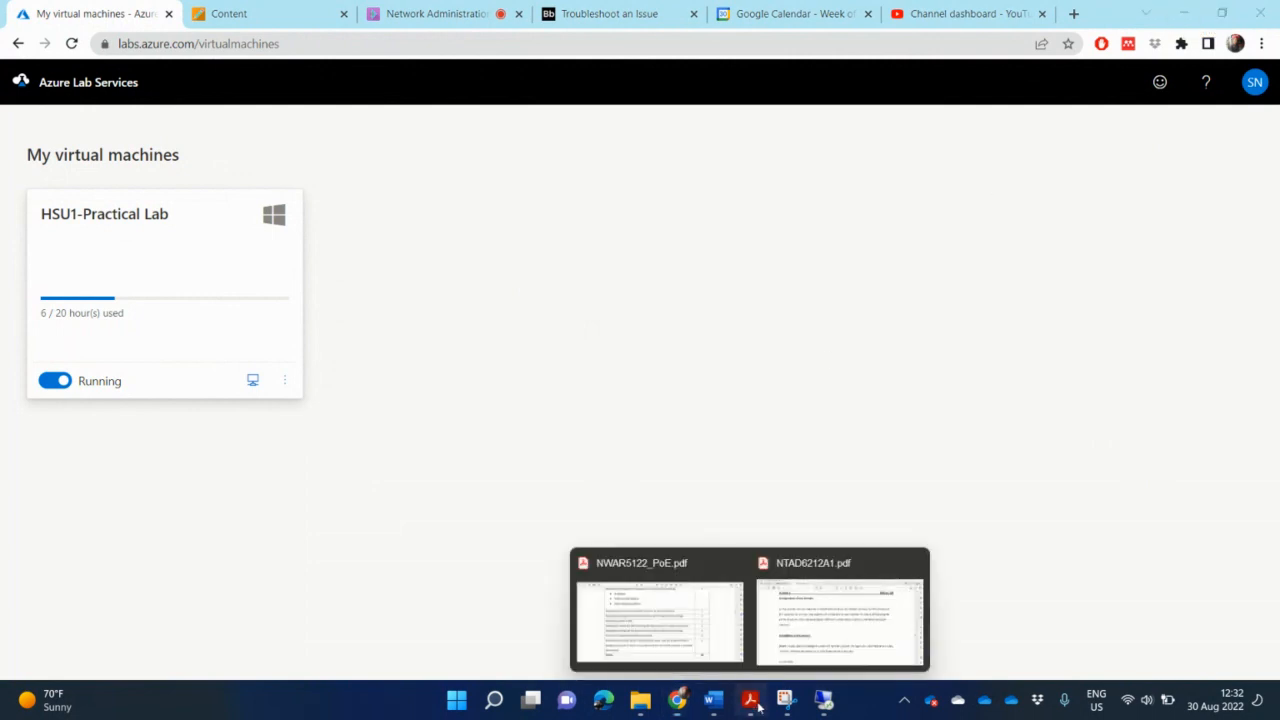
Bring the NTAD6212A1.pdf assignment brief to the front.
left_click(843, 605)
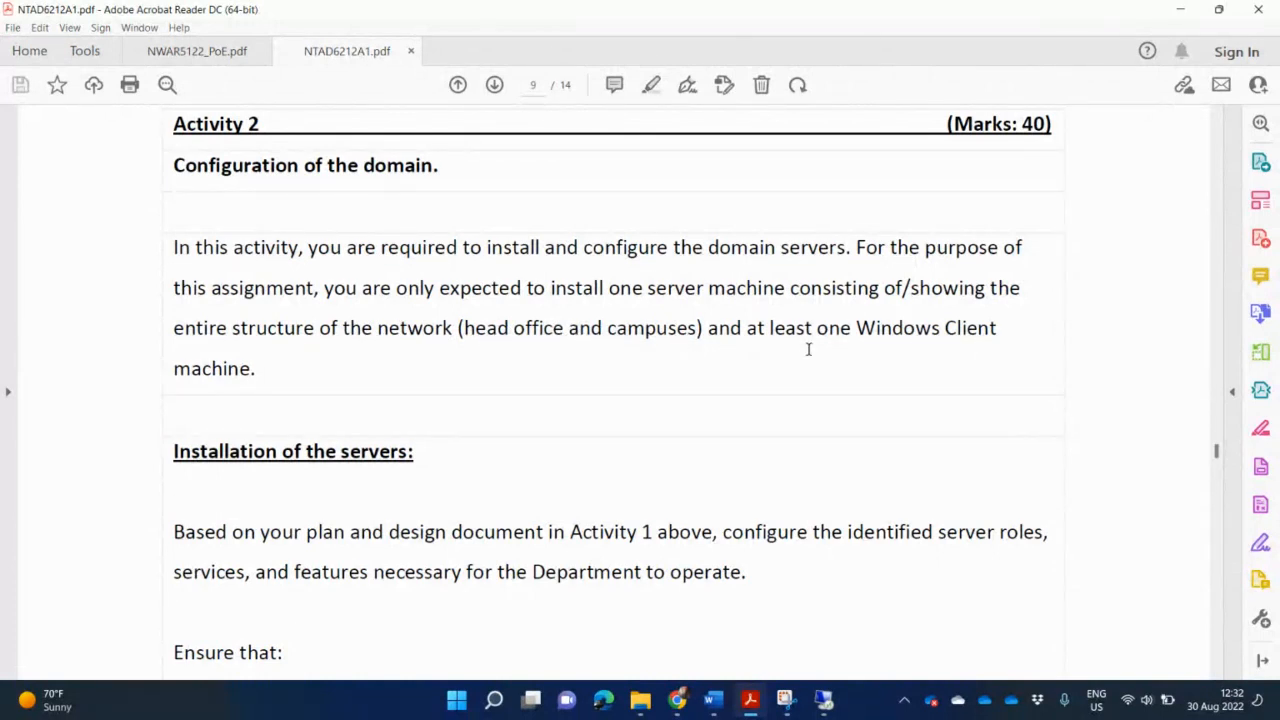
Switch to the remote desktop window for the HSU1-Practical Lab VM.
mouse_move(830, 700)
left_click(840, 621)
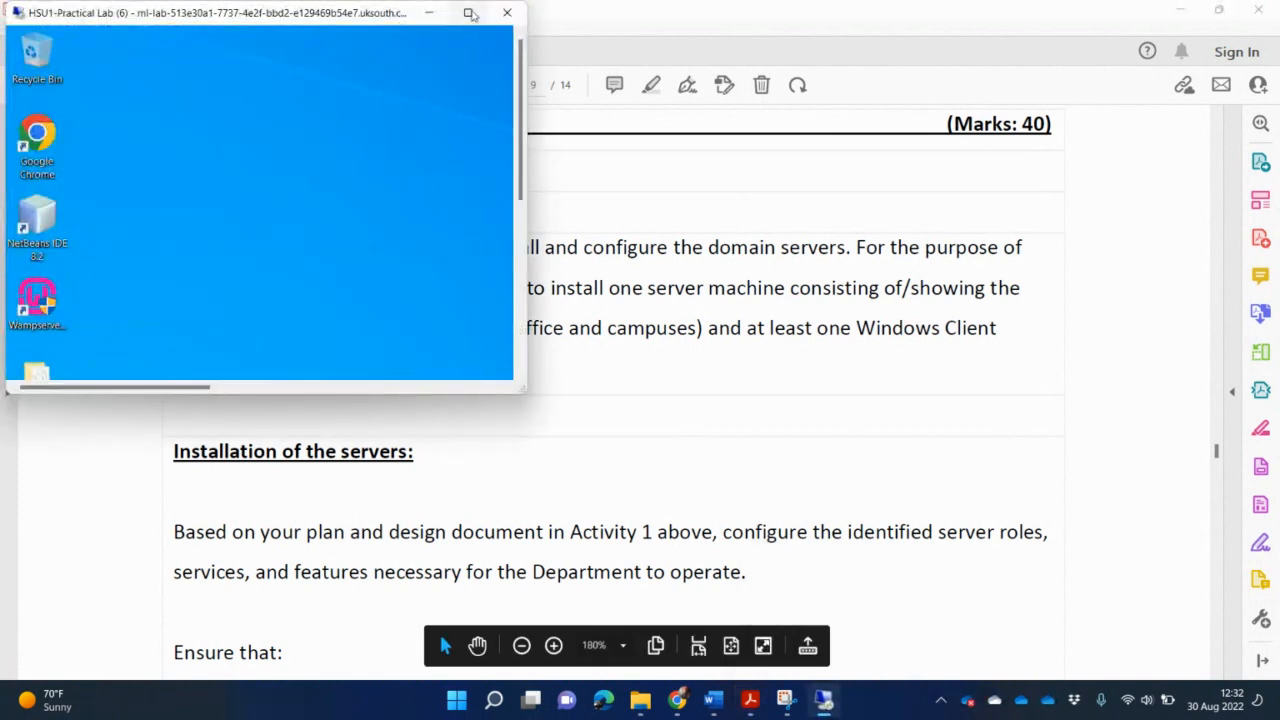
Maximize the remote lab desktop and launch Hyper-V Manager from the search box's recent apps.
left_click(469, 13)
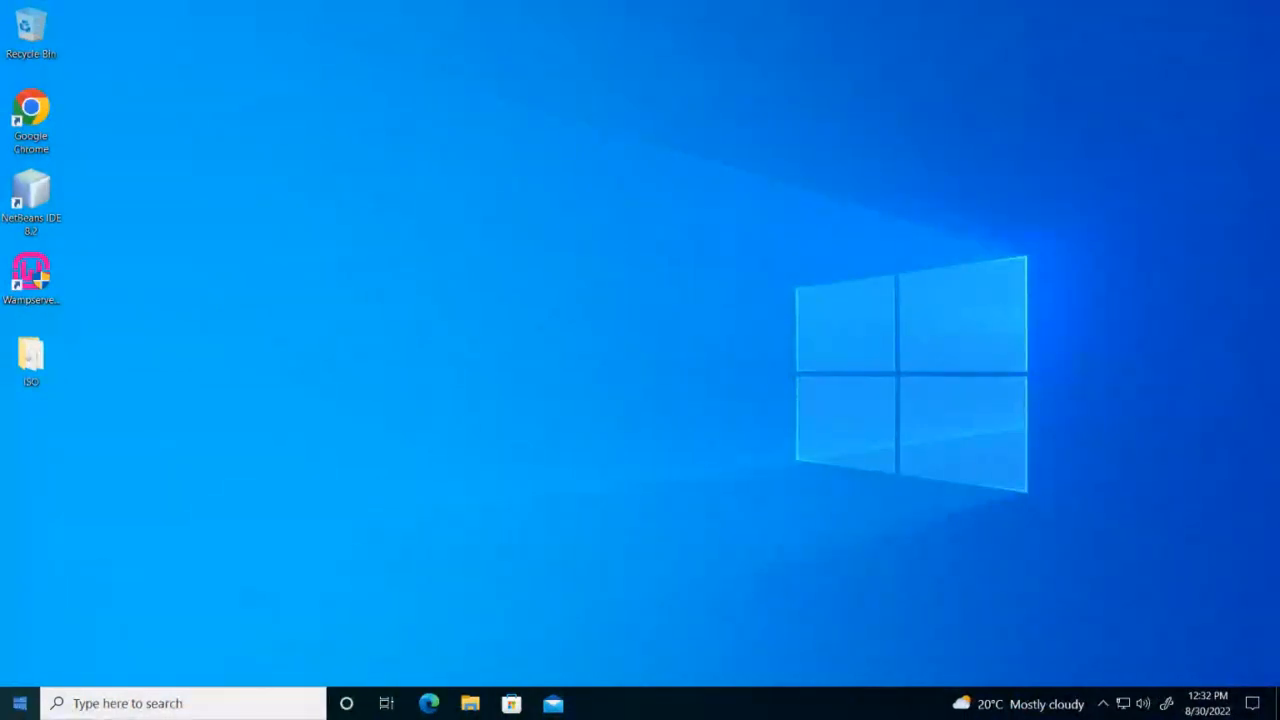
left_click(134, 705)
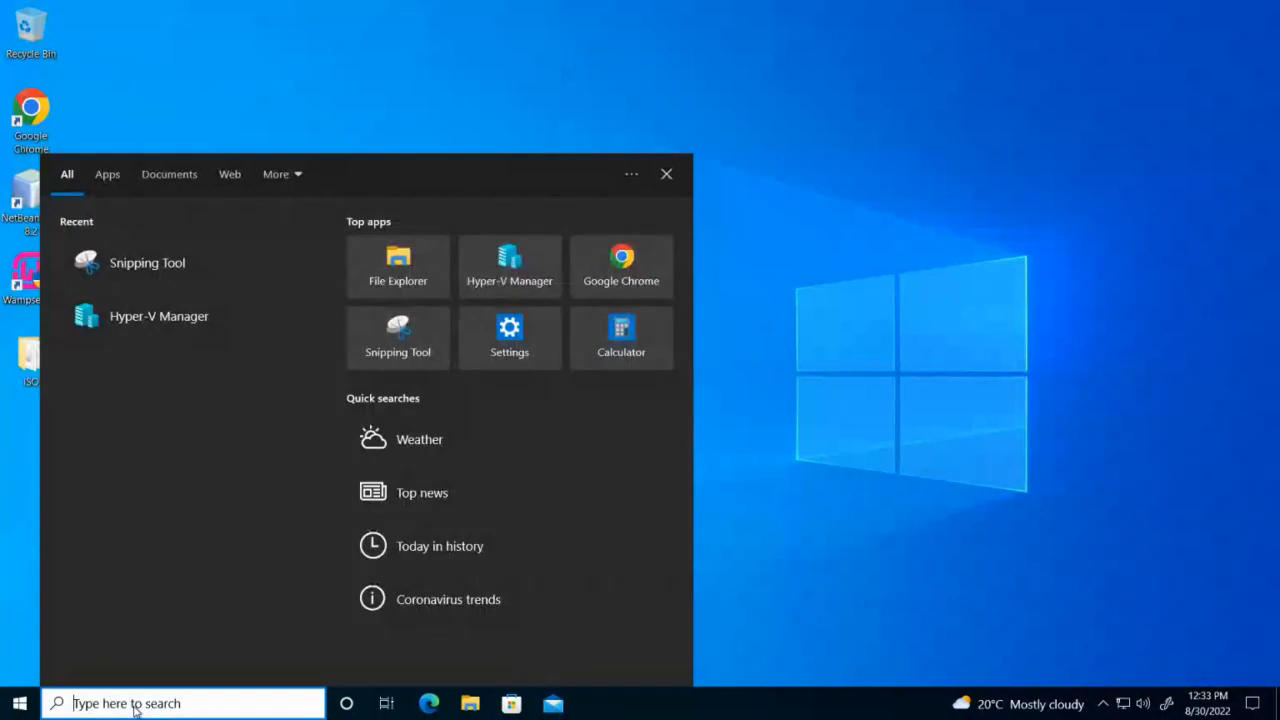
left_click(159, 316)
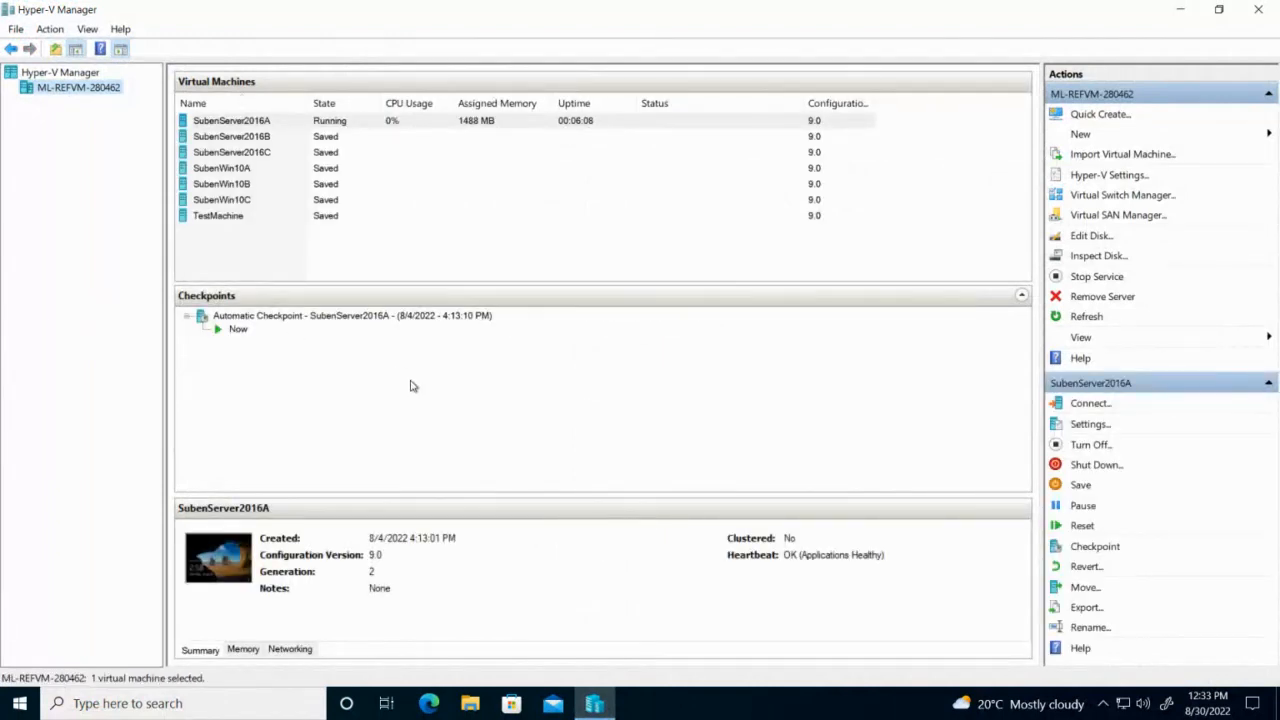
Turn off SubenServer2016A, then start SubenServer2016B after backing out of its Export dialog.
left_click(491, 121)
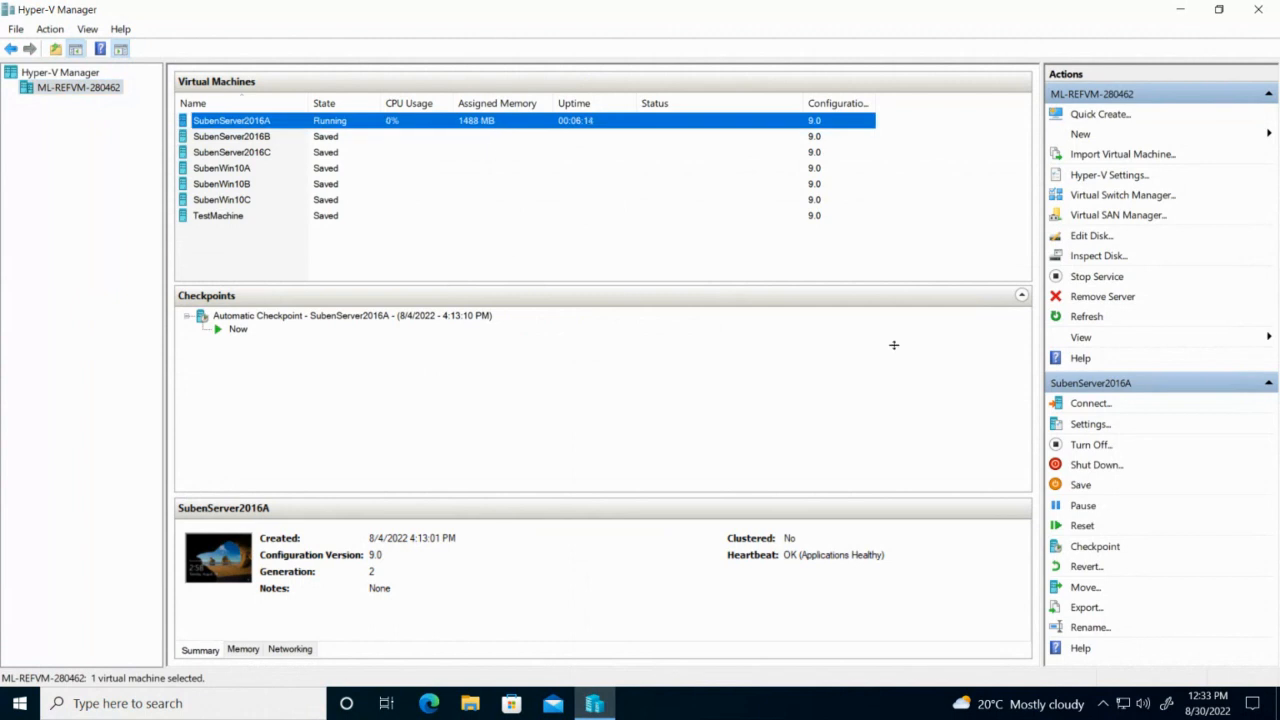
left_click(1105, 445)
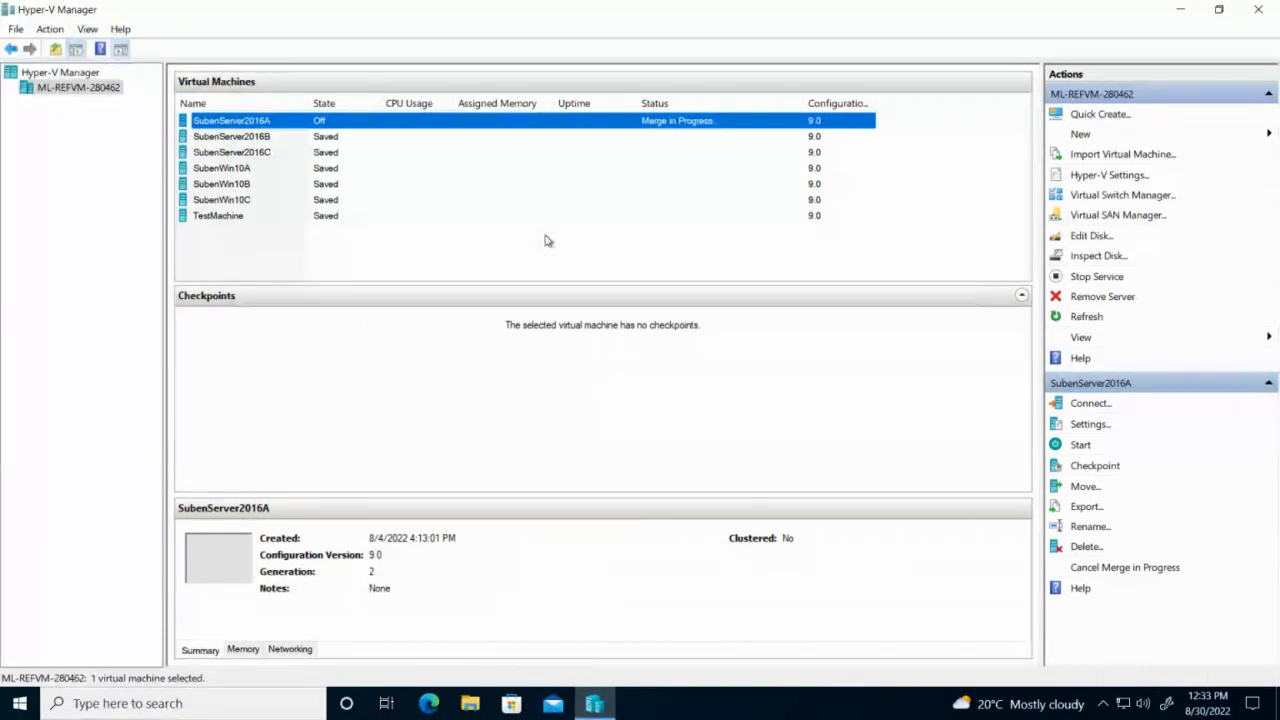
right_click(335, 140)
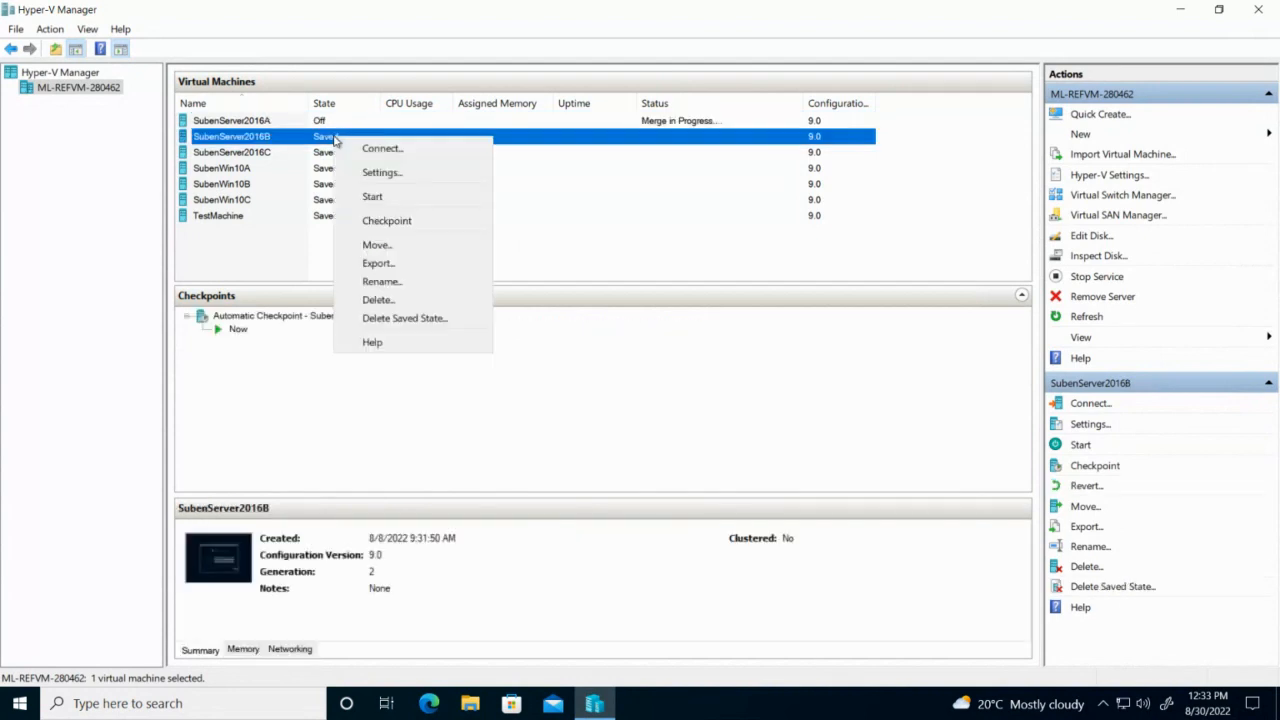
left_click(400, 282)
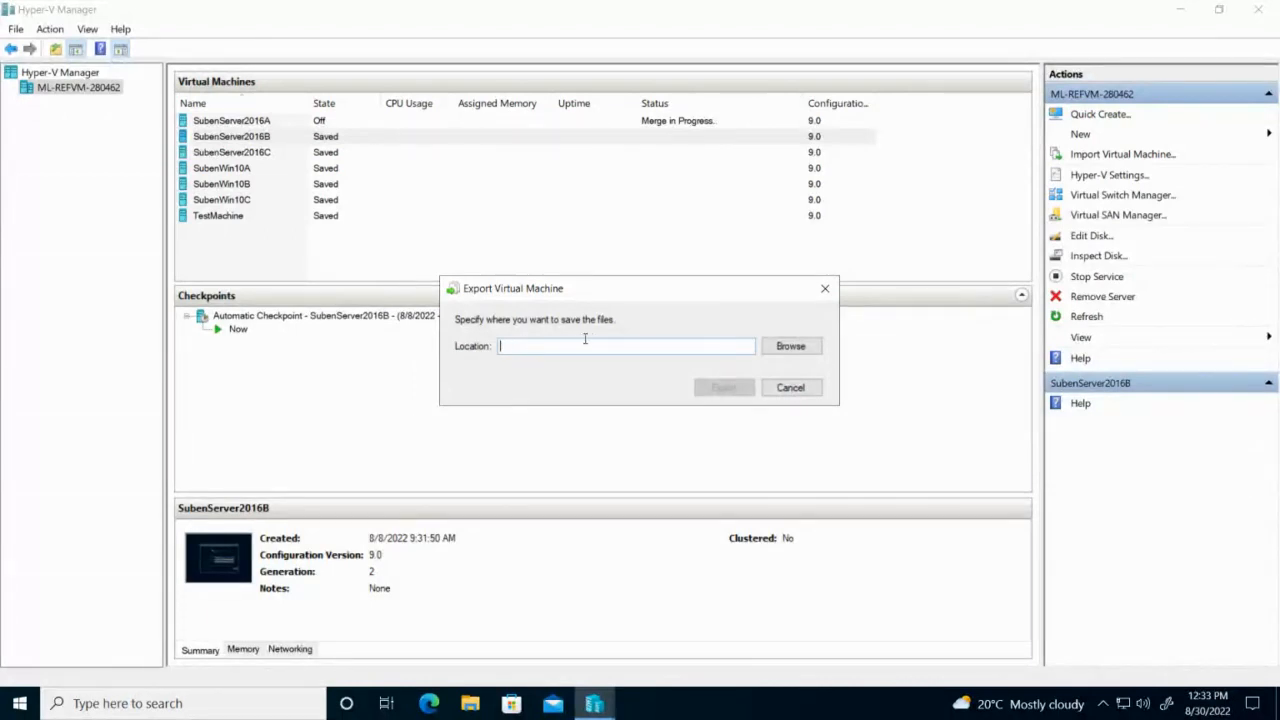
left_click(792, 388)
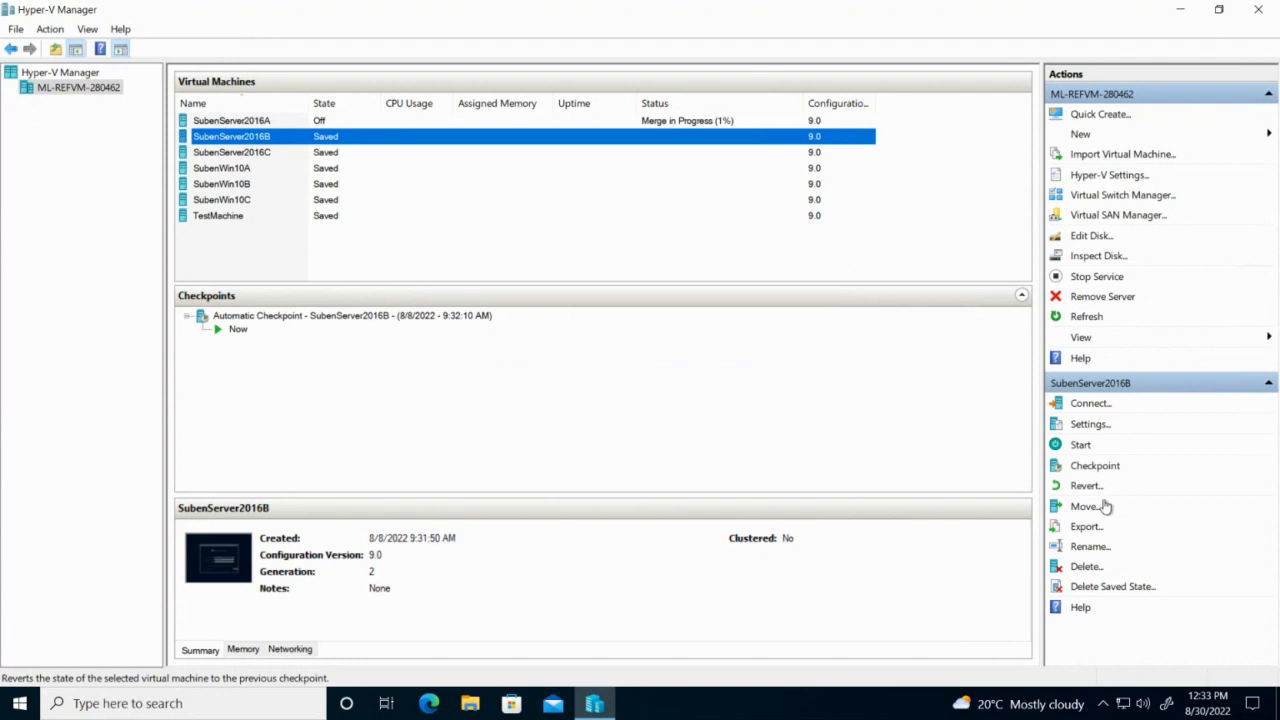
left_click(1084, 444)
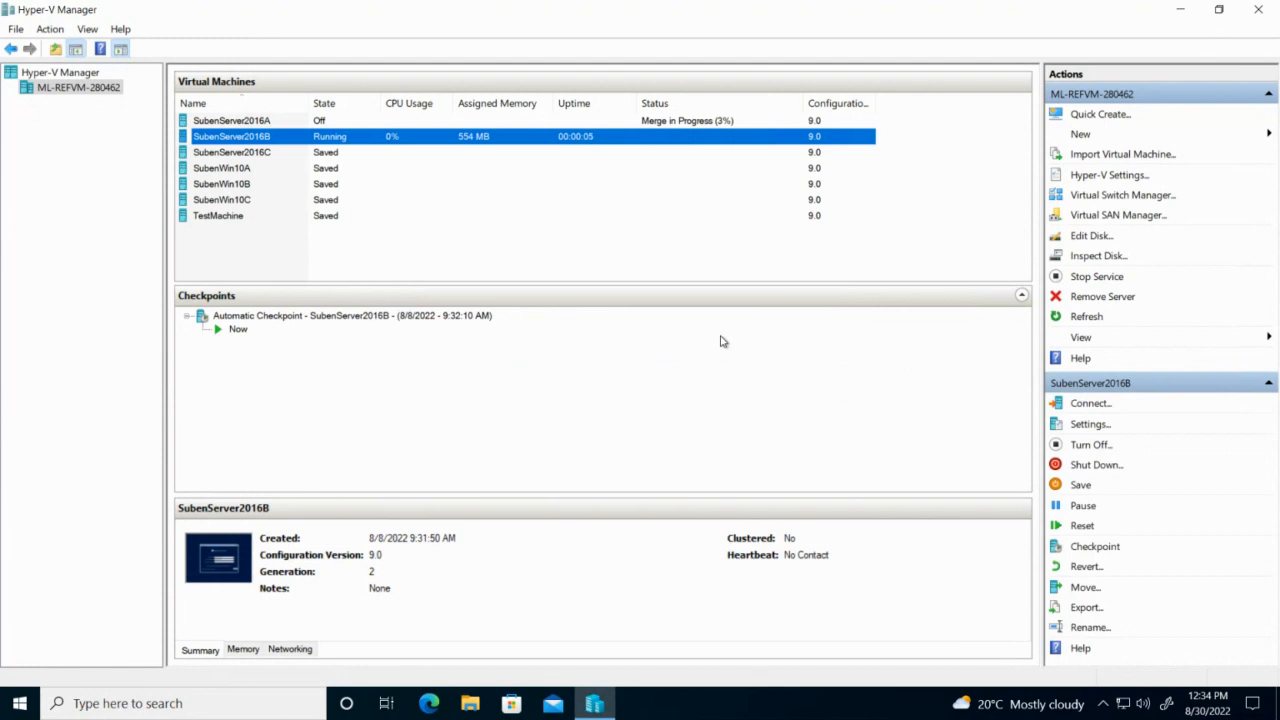
Connect to SubenServer2016B's console, toggle it full screen and back, and select SubenServer2016C.
left_click(1090, 404)
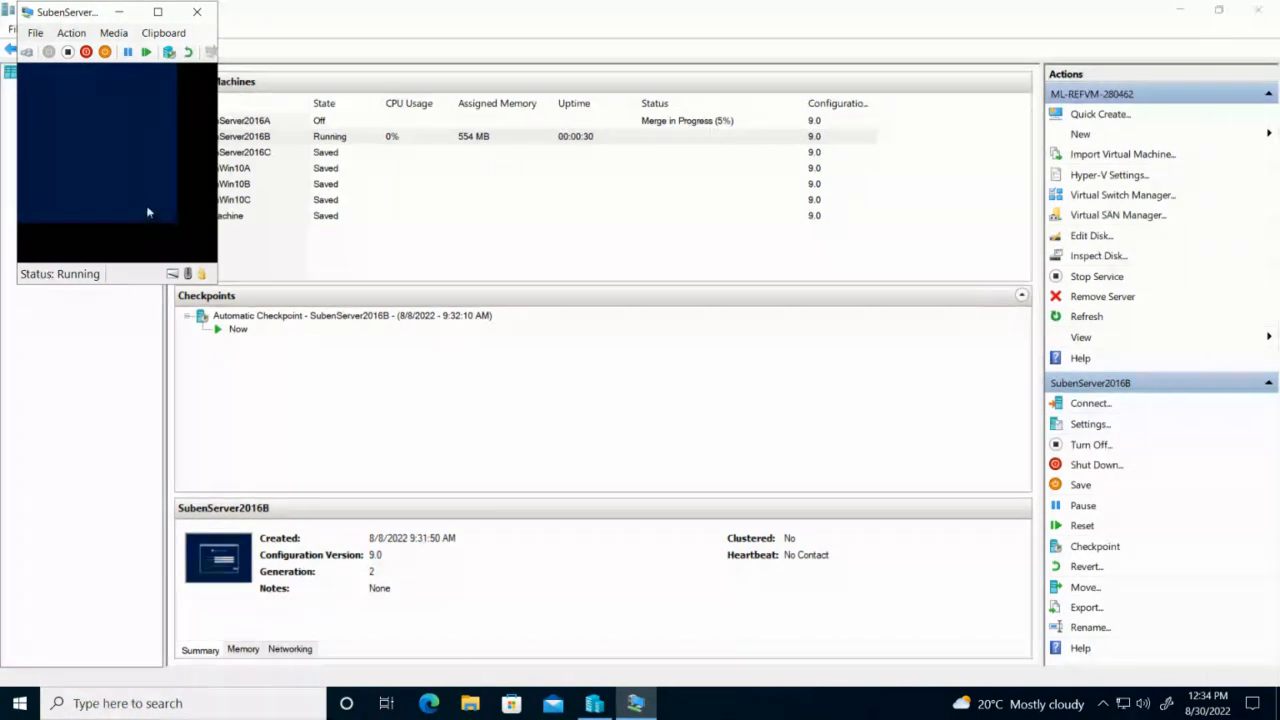
left_click(157, 12)
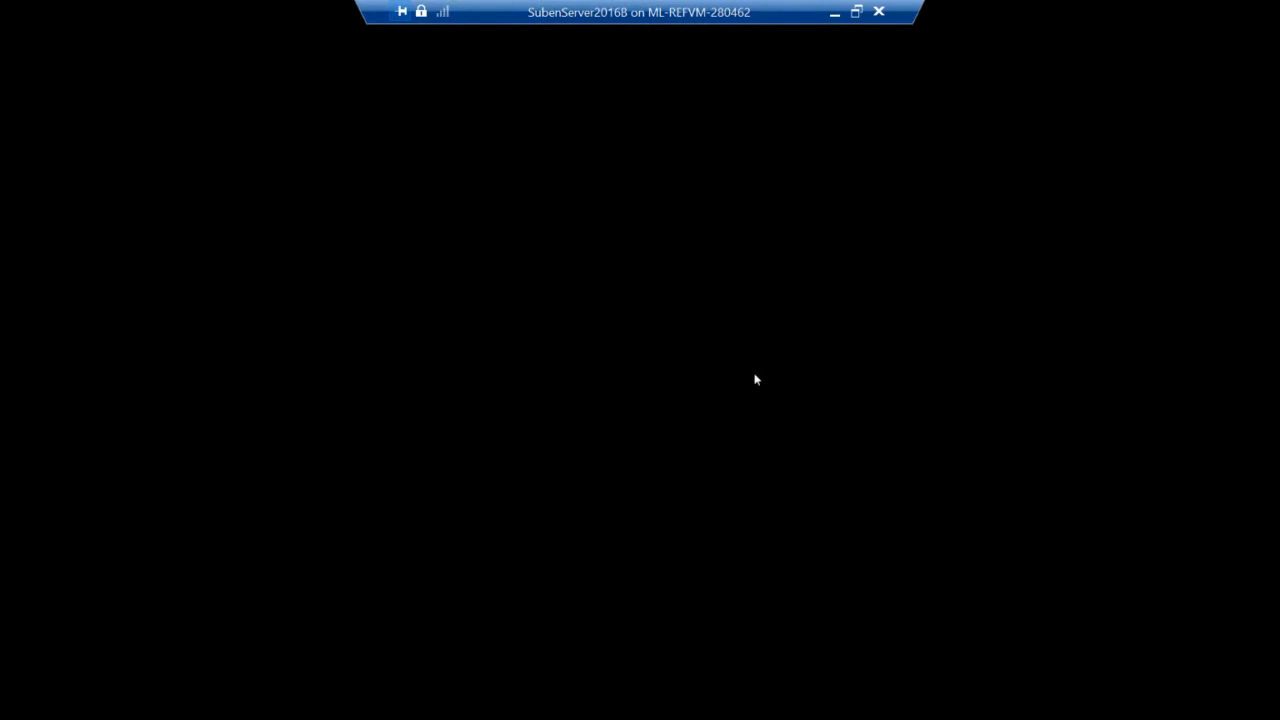
left_click(857, 12)
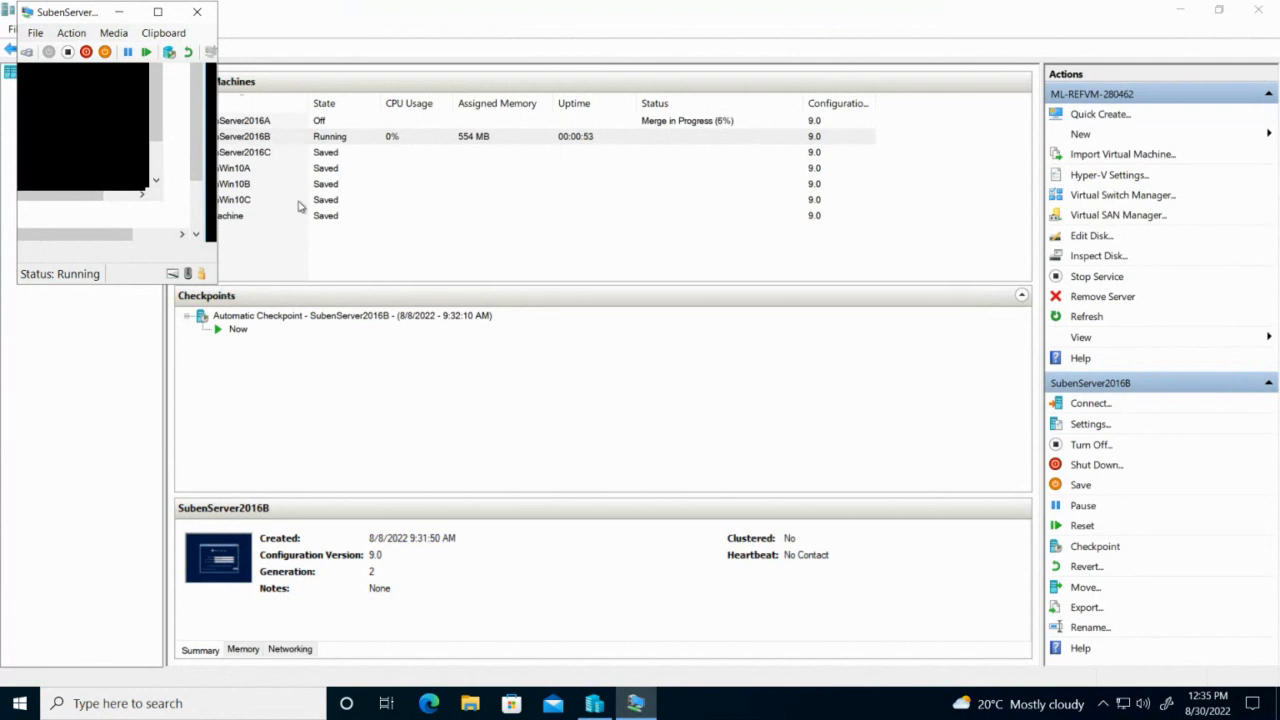
left_click(334, 154)
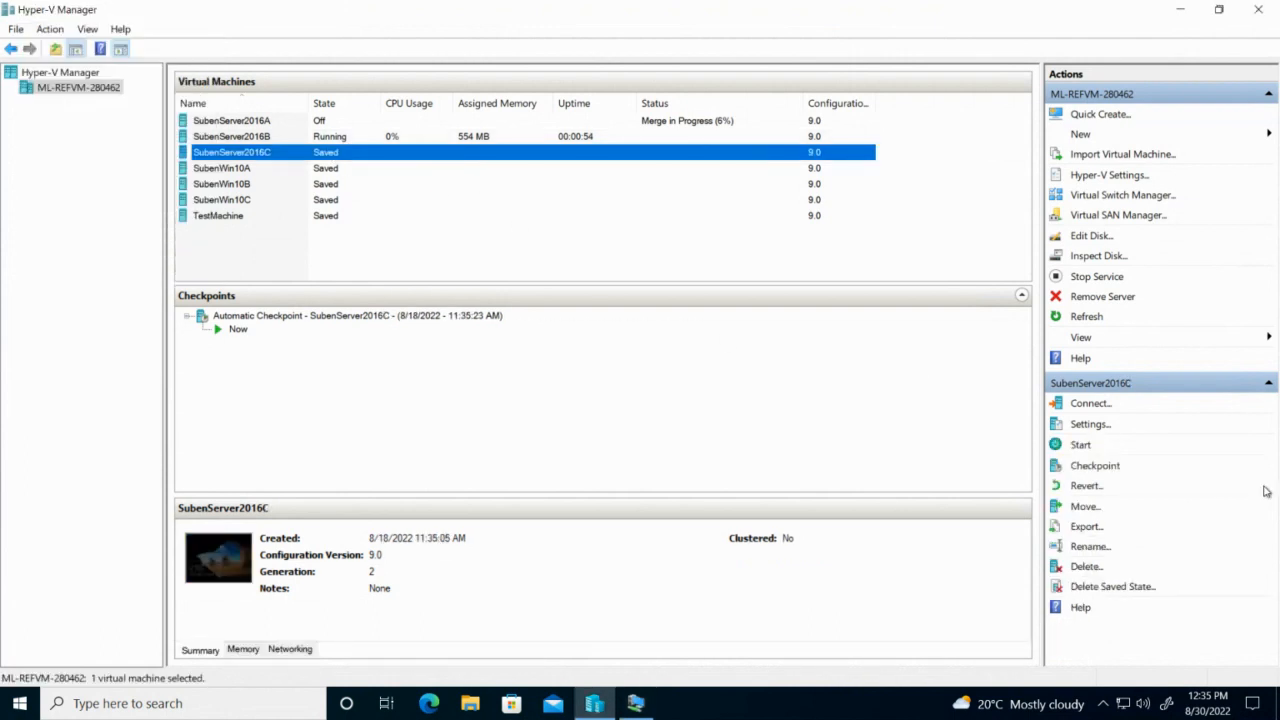
Start SubenServer2016C and open the SubenServer2016B console.
left_click(1084, 442)
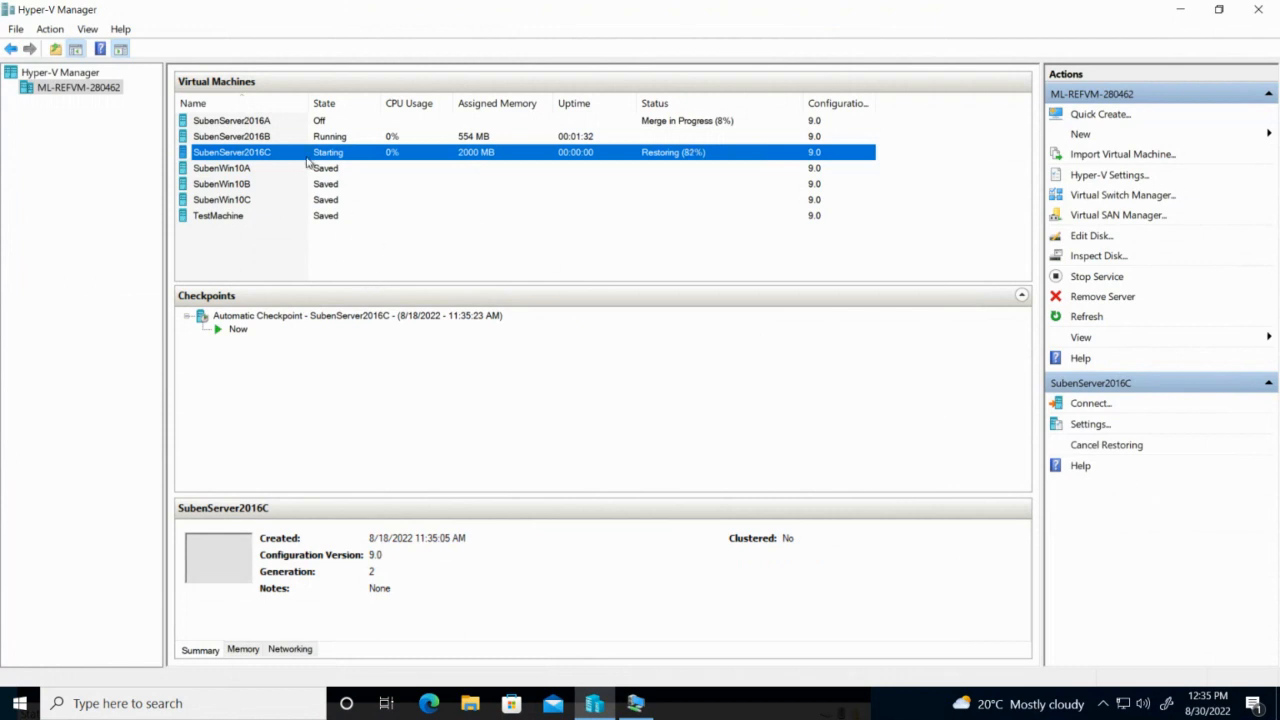
left_click(337, 141)
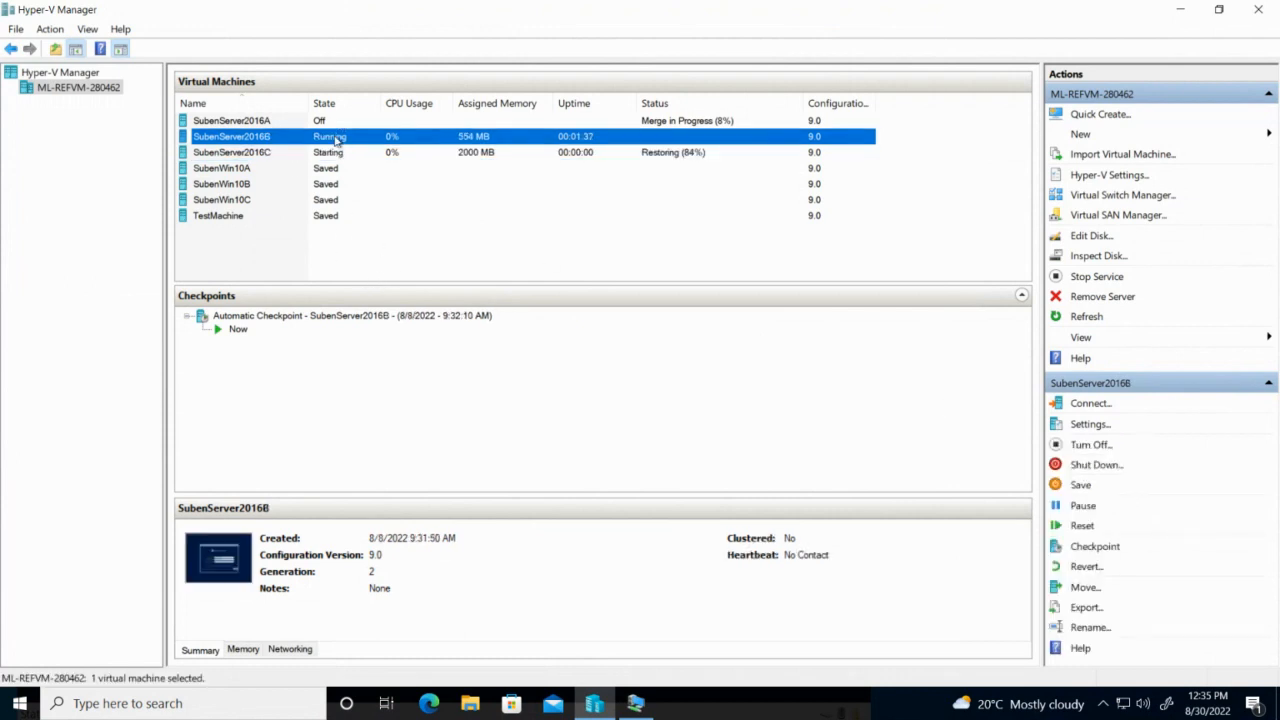
double_click(337, 141)
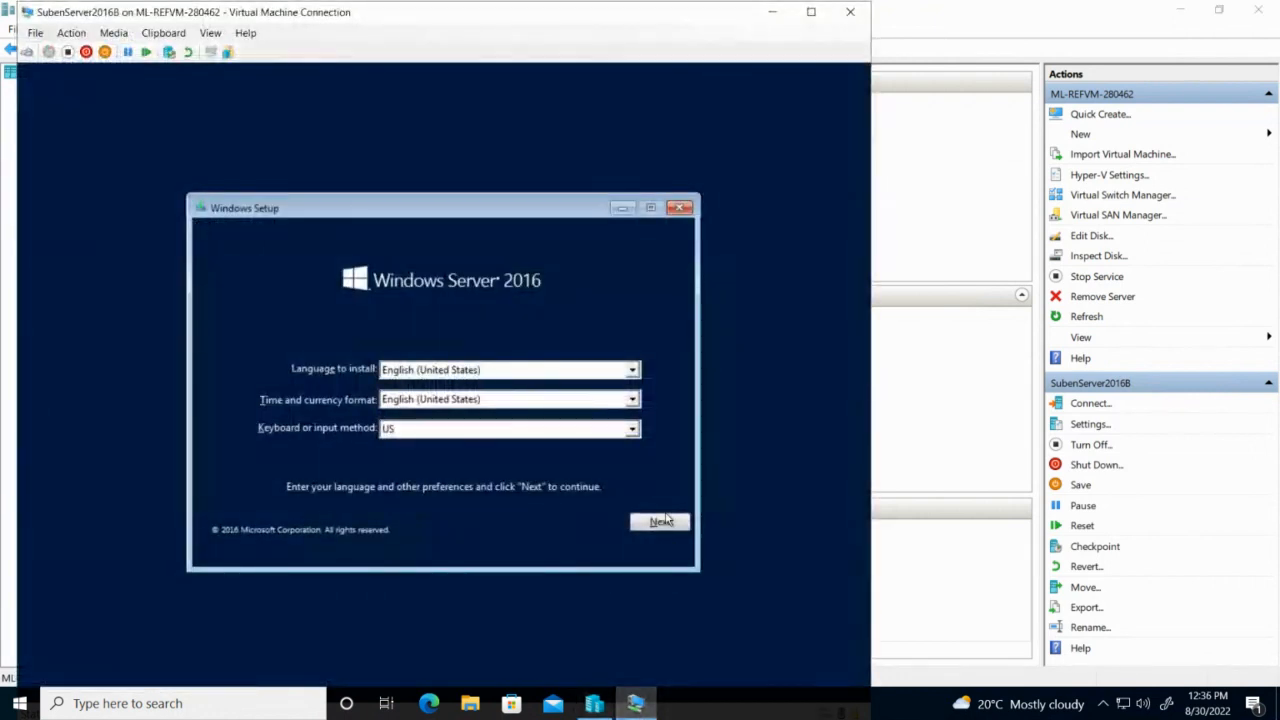
Cancel Windows Server 2016 Setup on SubenServer2016B and close its console window.
left_click(660, 522)
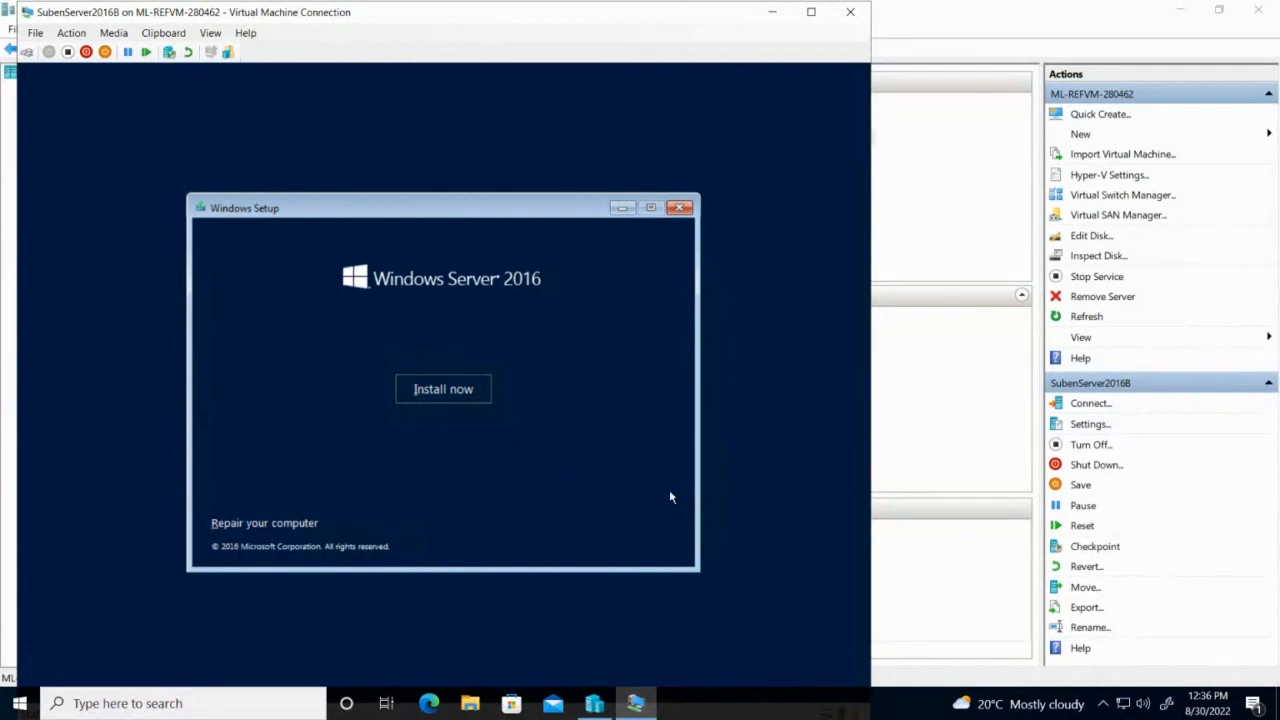
left_click(680, 209)
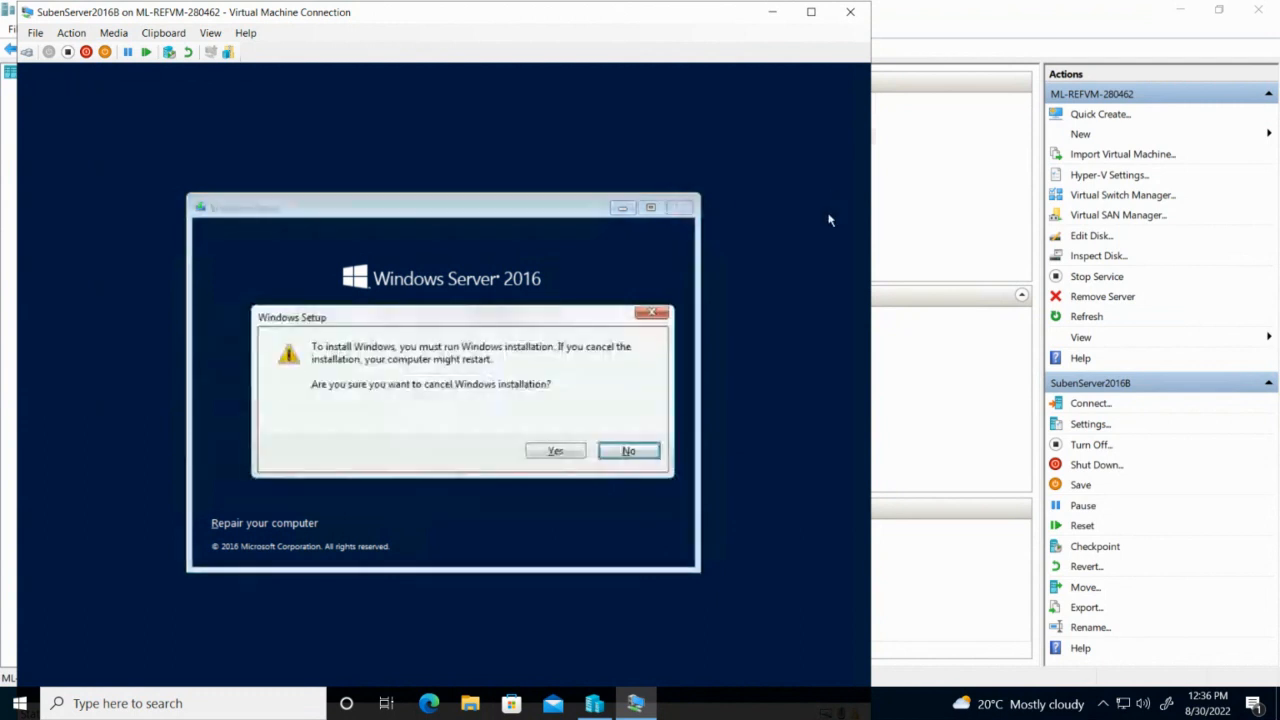
left_click(560, 451)
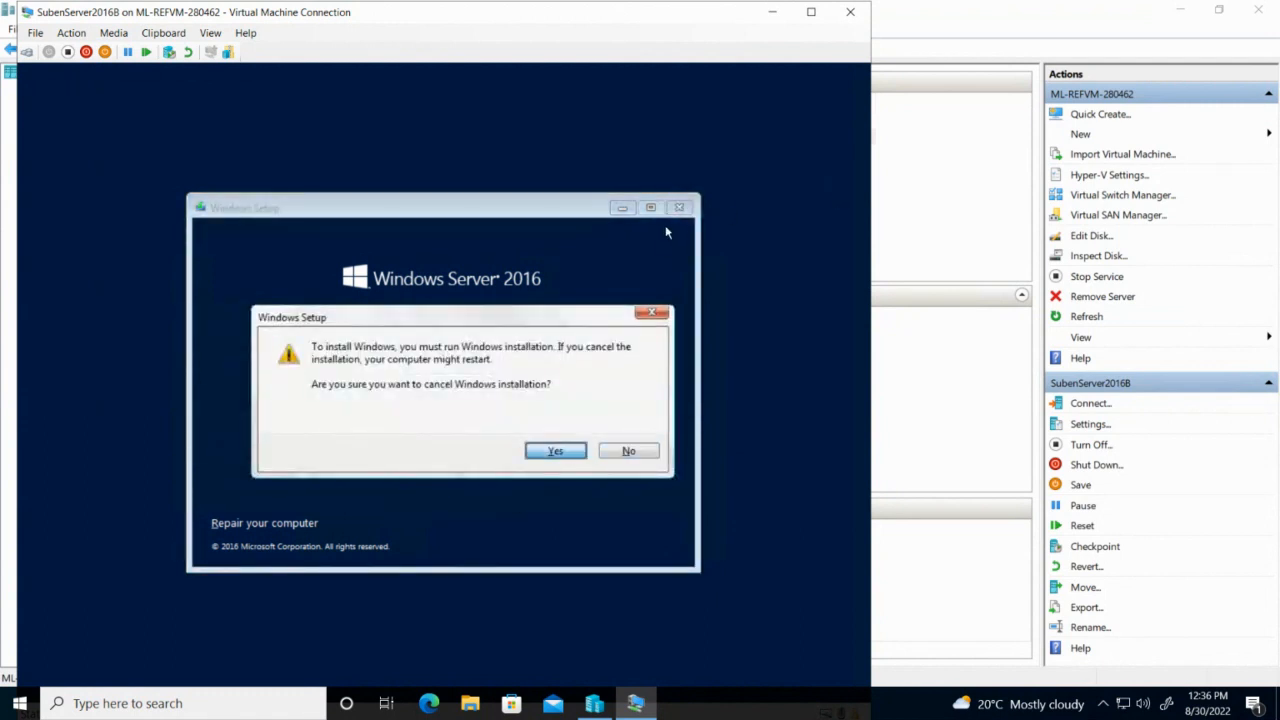
left_click(849, 14)
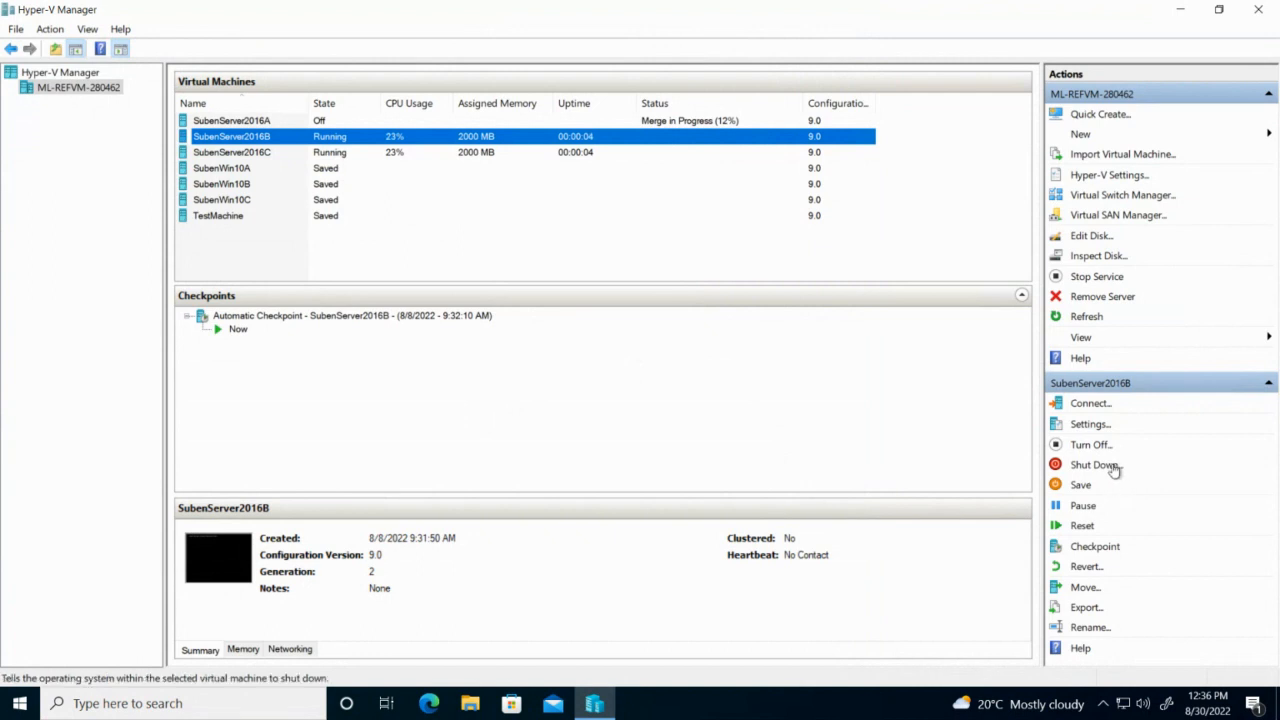
Turn off SubenServer2016B and shut down SubenServer2016C.
left_click(1090, 445)
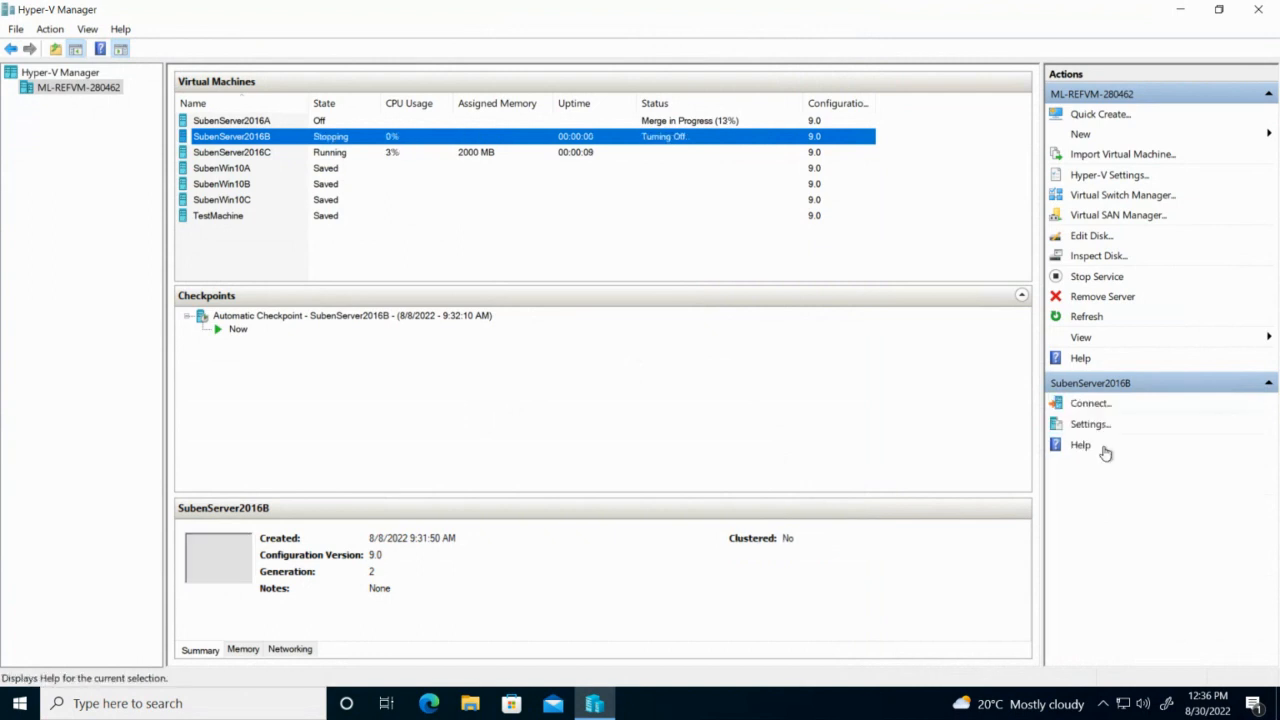
left_click(487, 157)
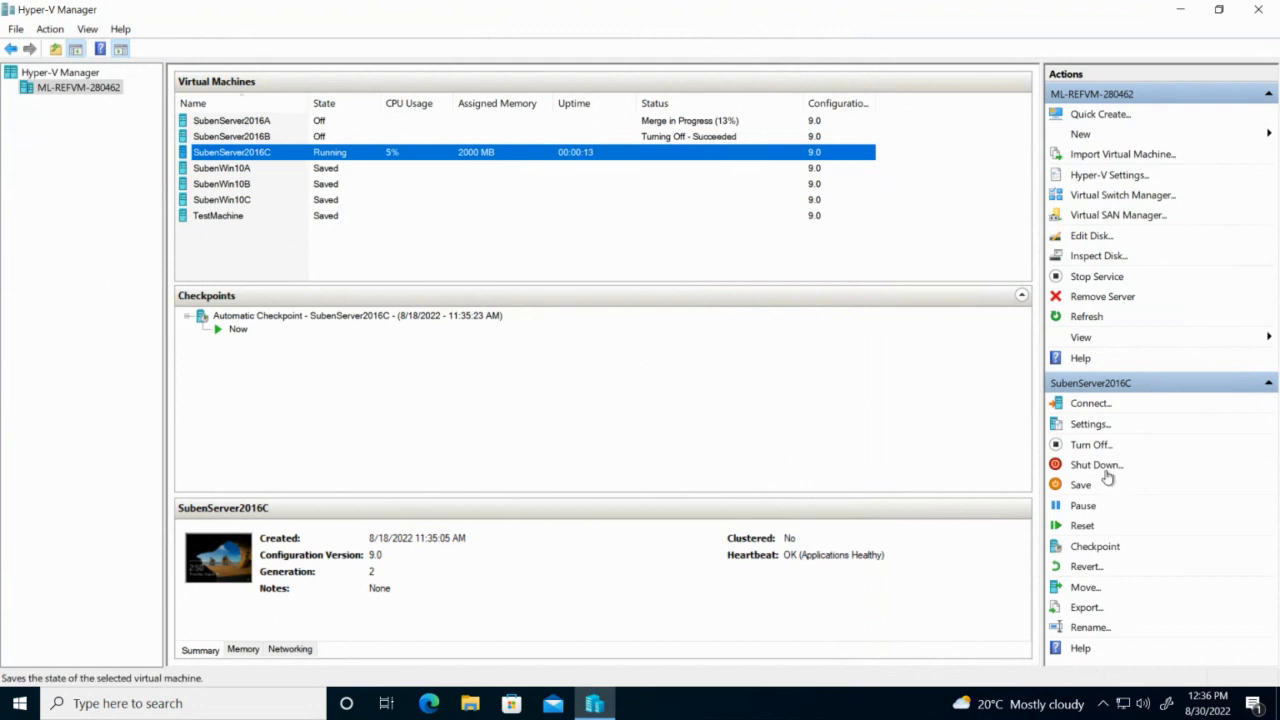
left_click(1104, 465)
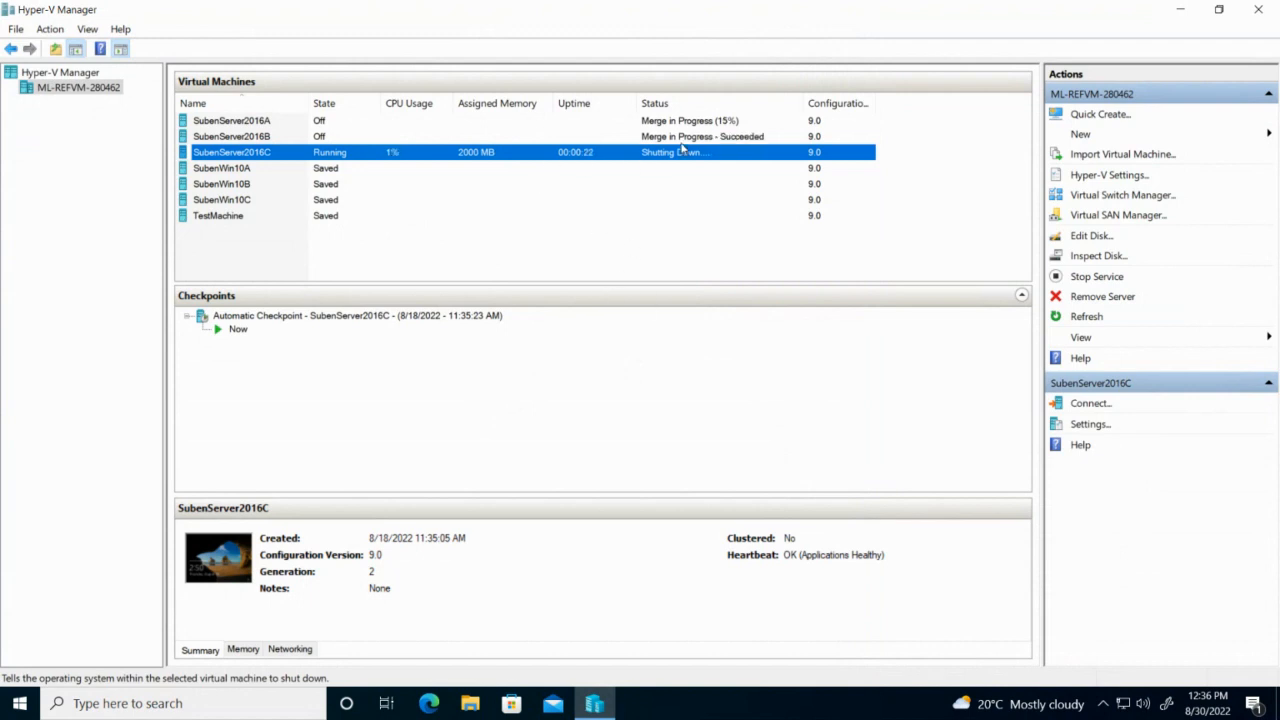
Delete the SubenServer2016B virtual machine from Hyper-V Manager.
left_click(325, 138)
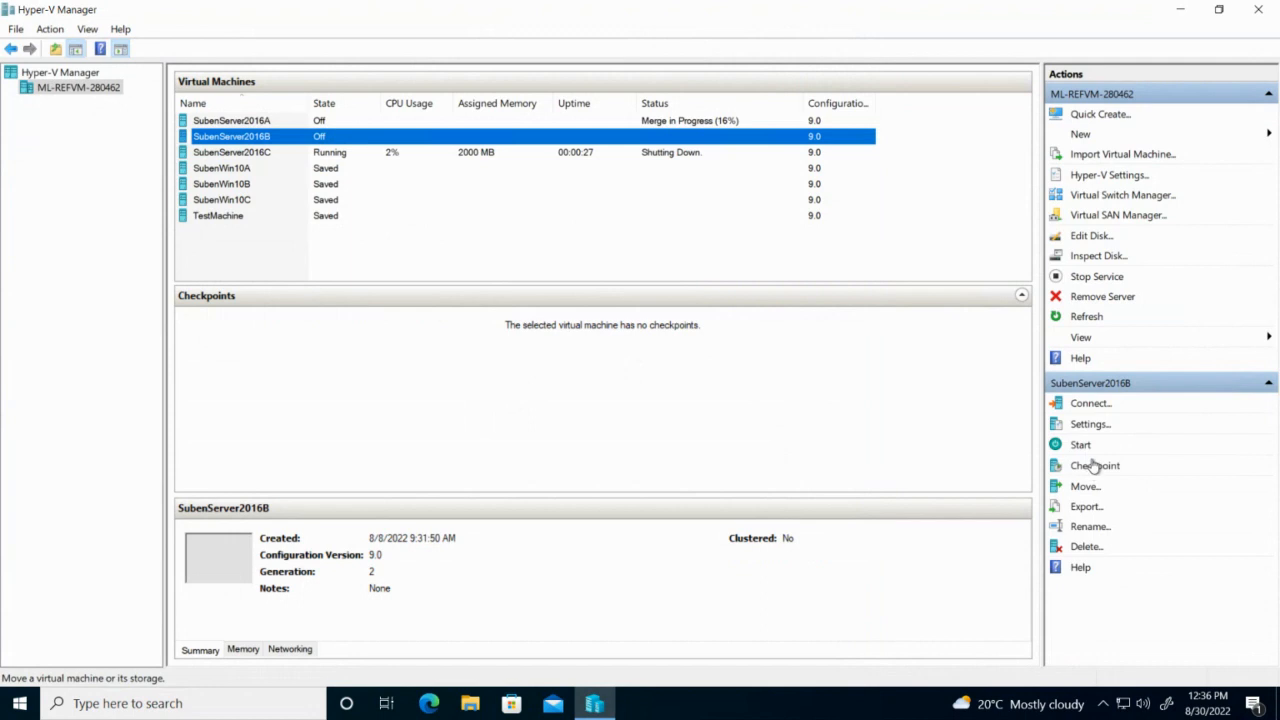
left_click(1086, 546)
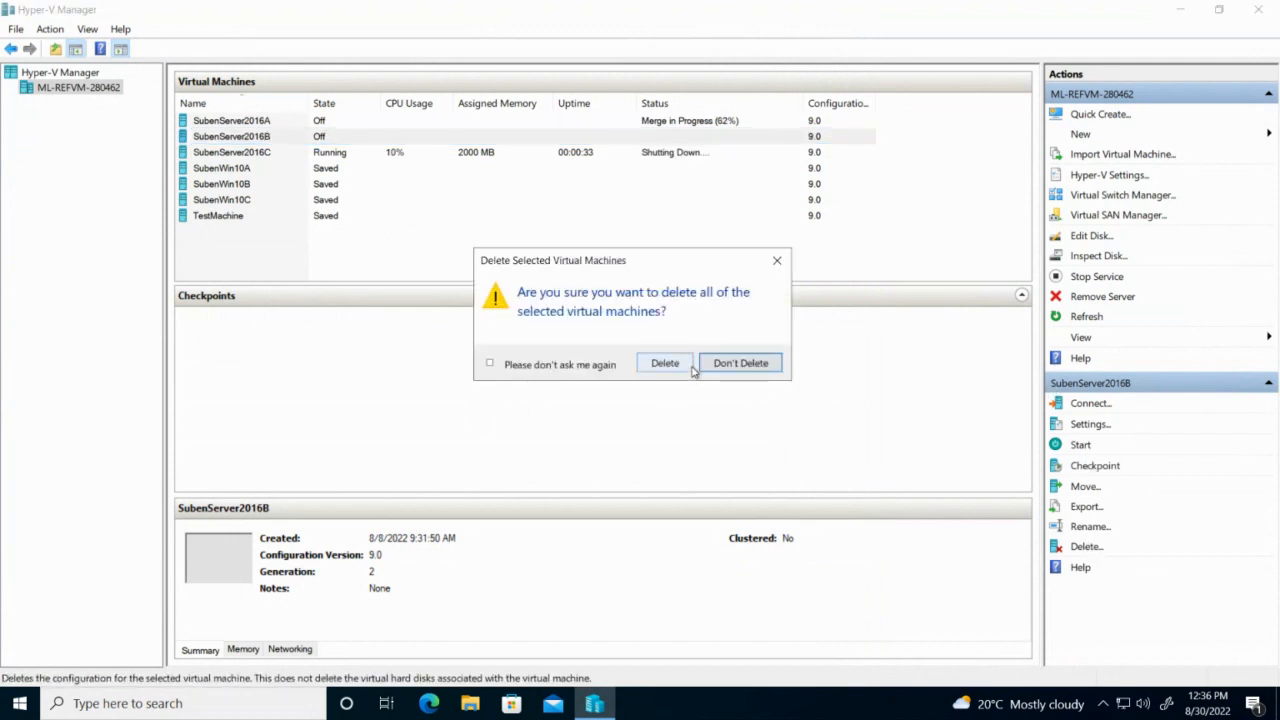
left_click(680, 366)
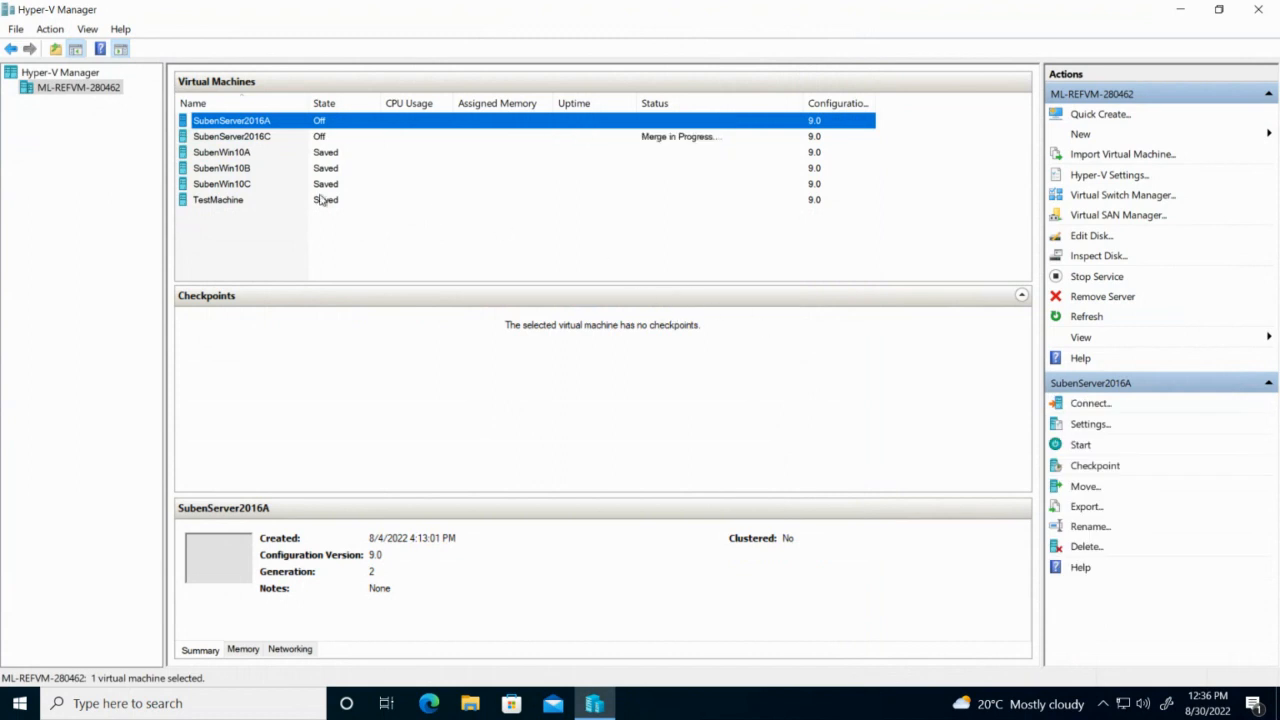
Rename SubenServer2016A to NWAR5122Server2016.
right_click(335, 122)
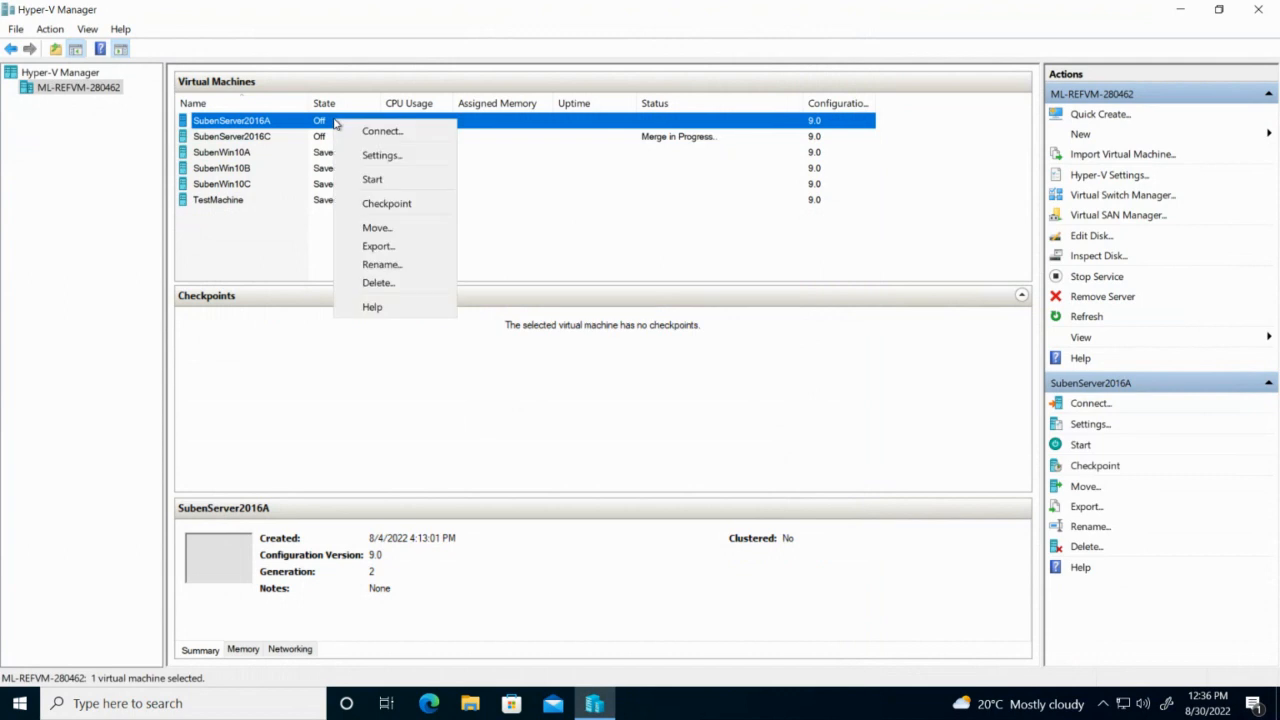
left_click(381, 264)
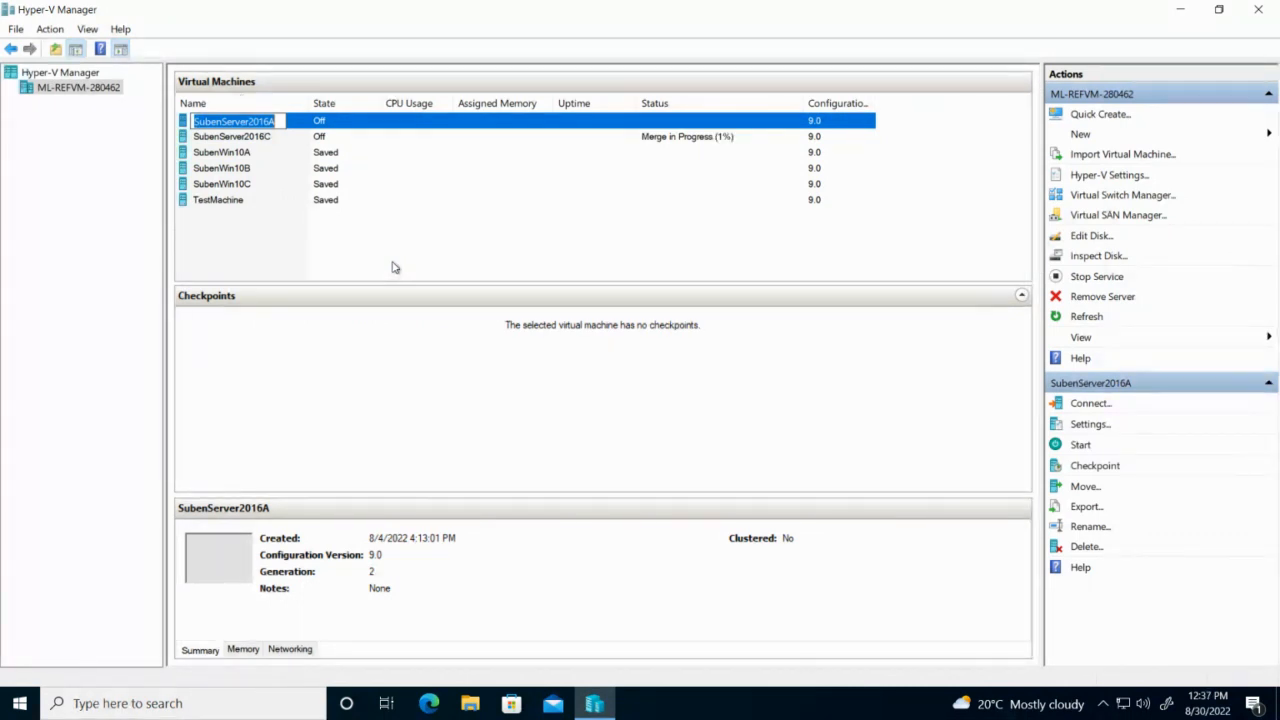
type("NWAR")
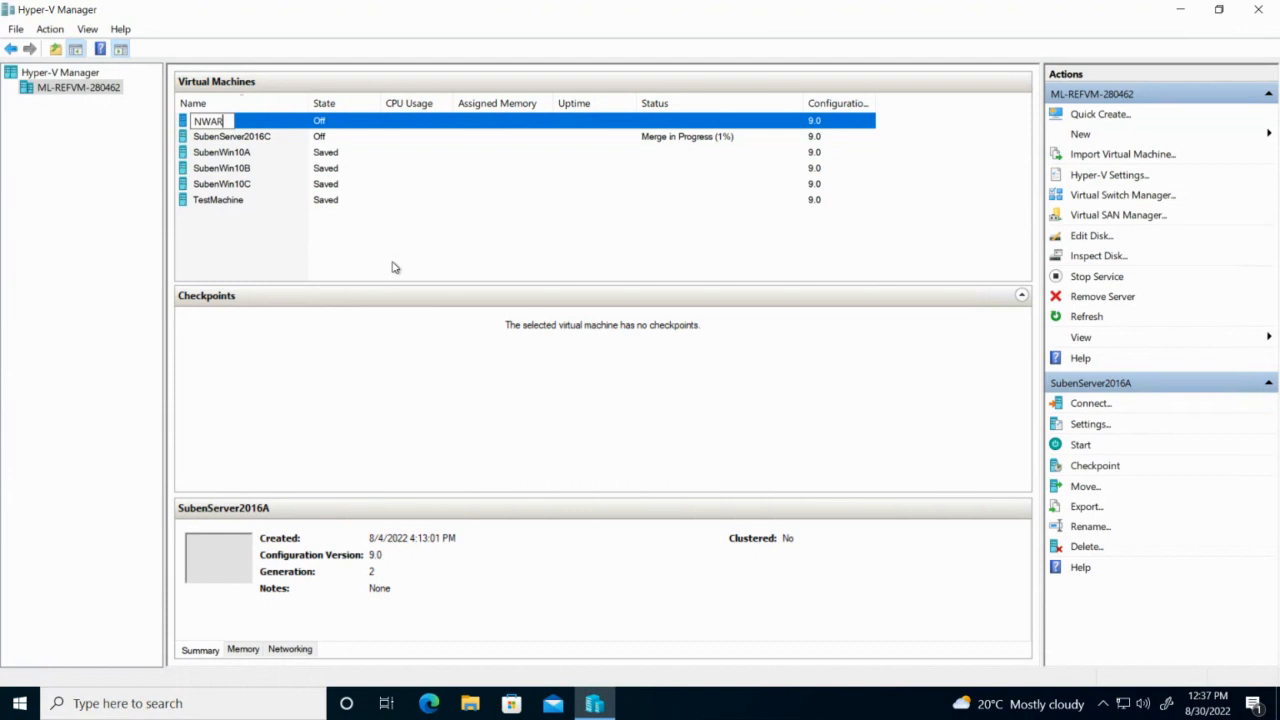
type("5122Server")
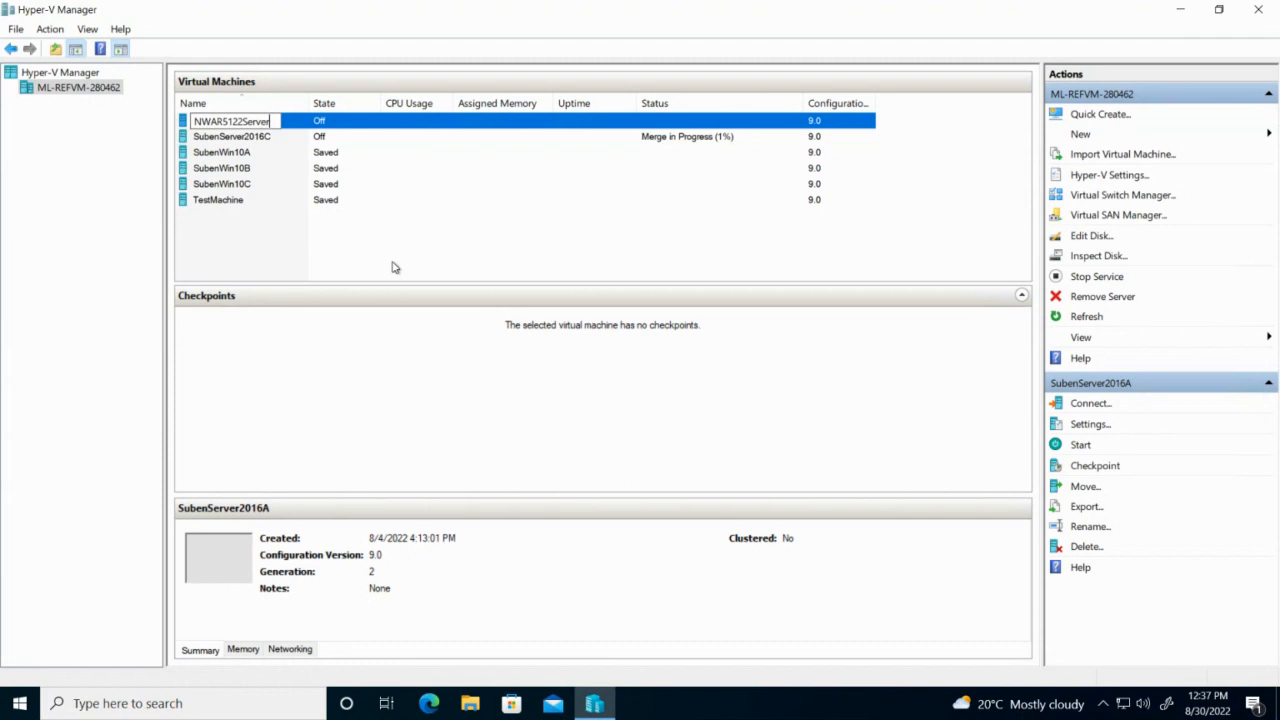
type("2016")
key("Return")
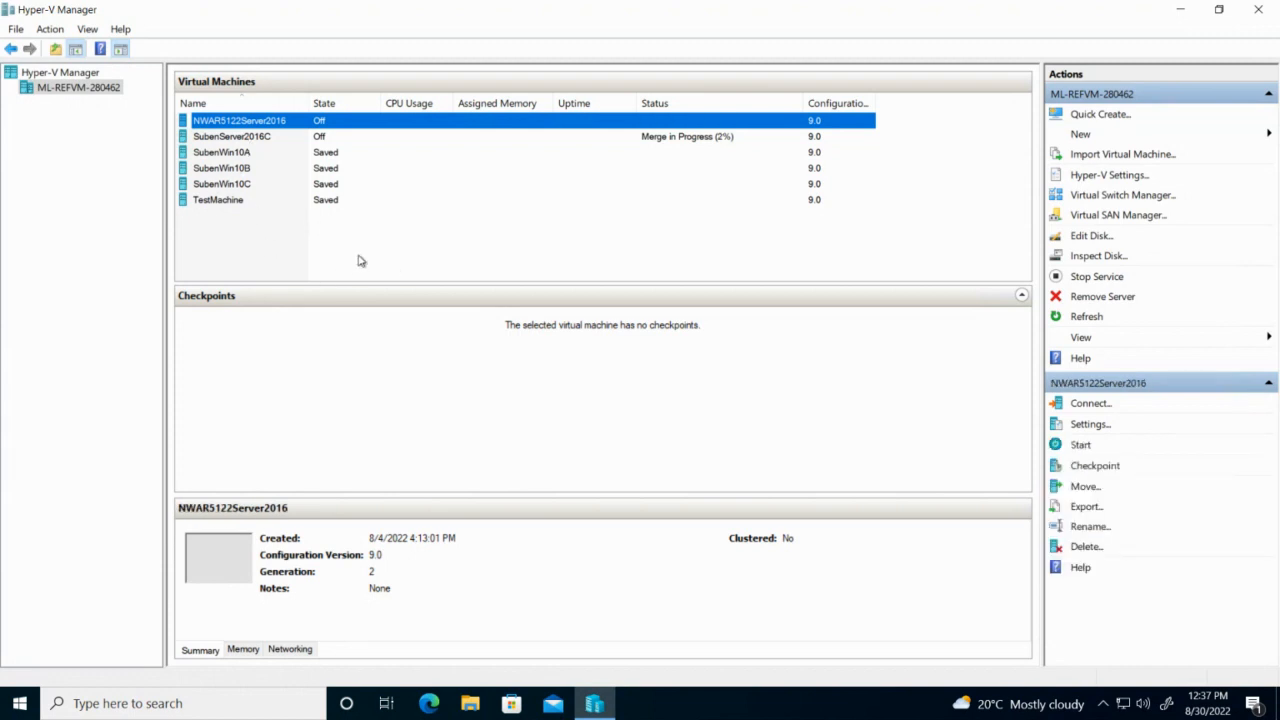
Rename SubenServer2016C to NTADServer2016, then correct it to NTAD6212Server2016.
left_click(250, 140)
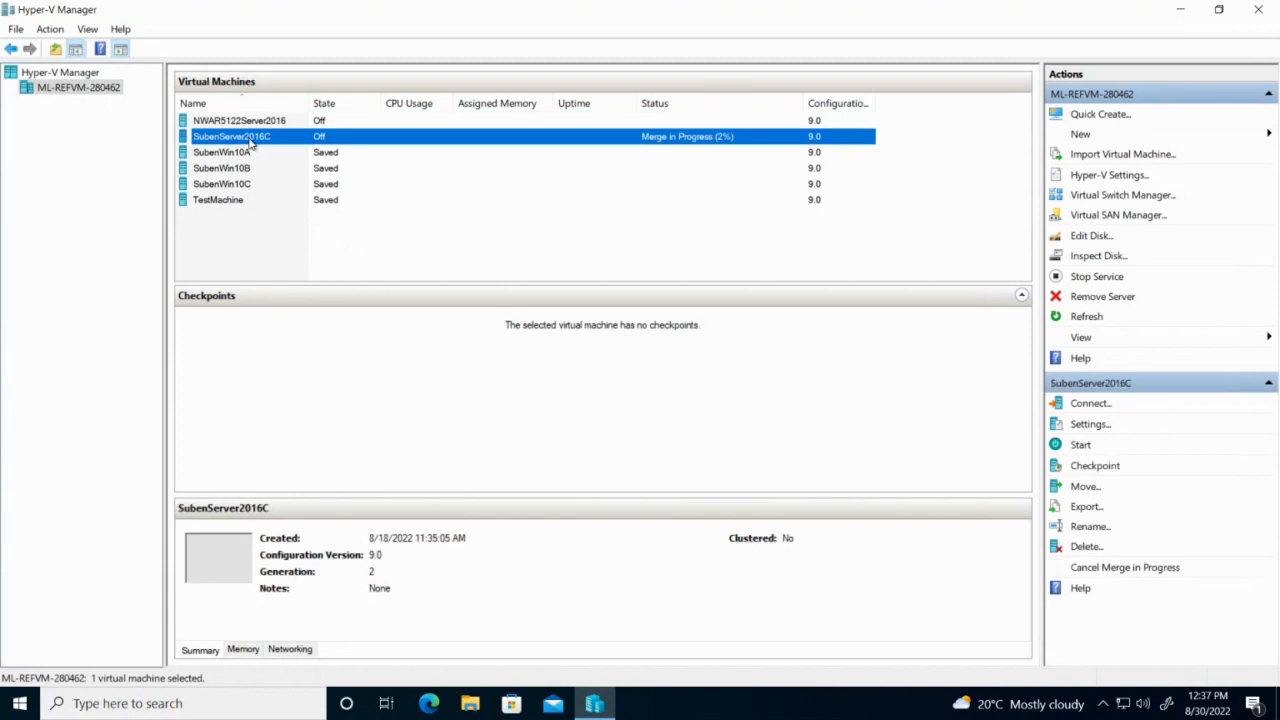
right_click(250, 138)
left_click(312, 286)
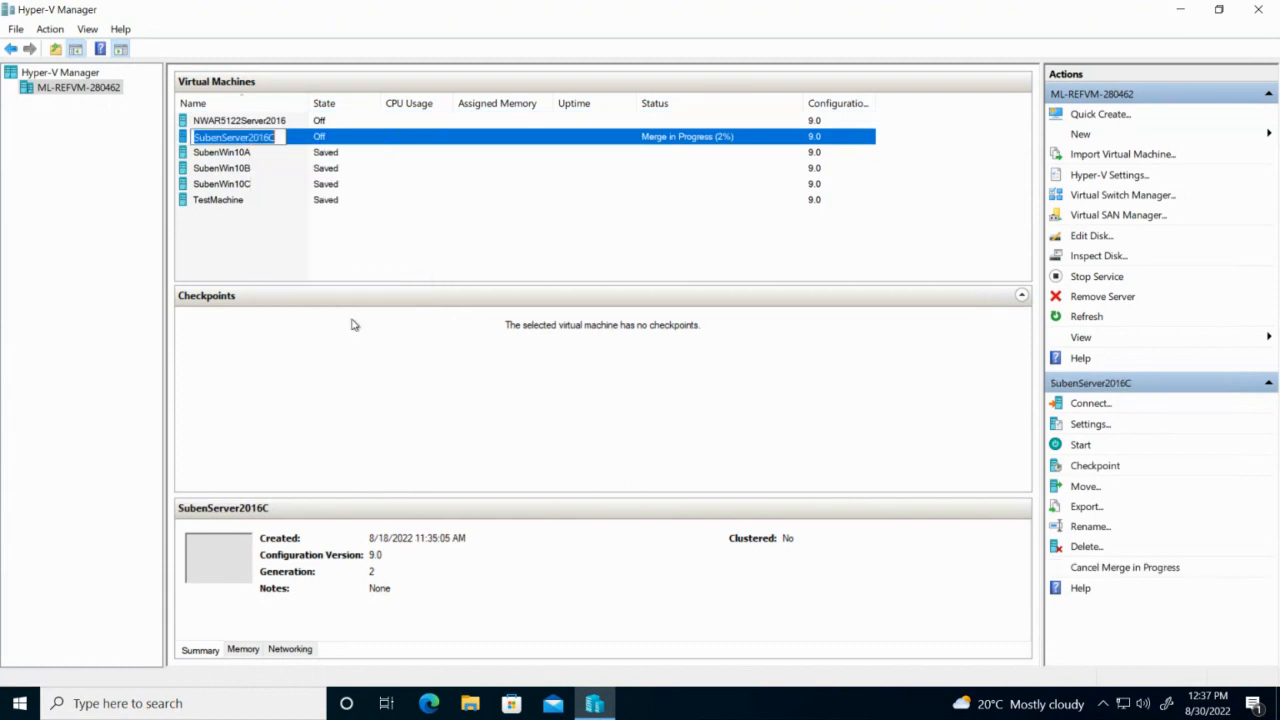
type("NTAD")
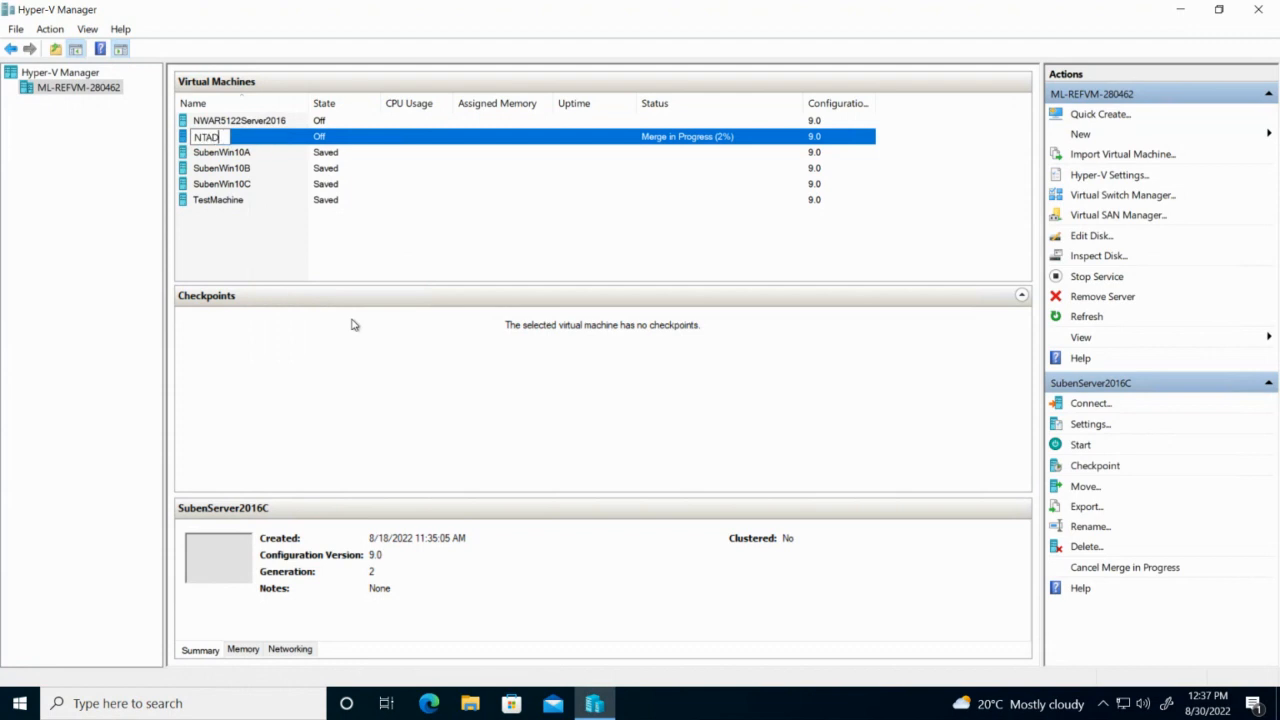
type("Server2016")
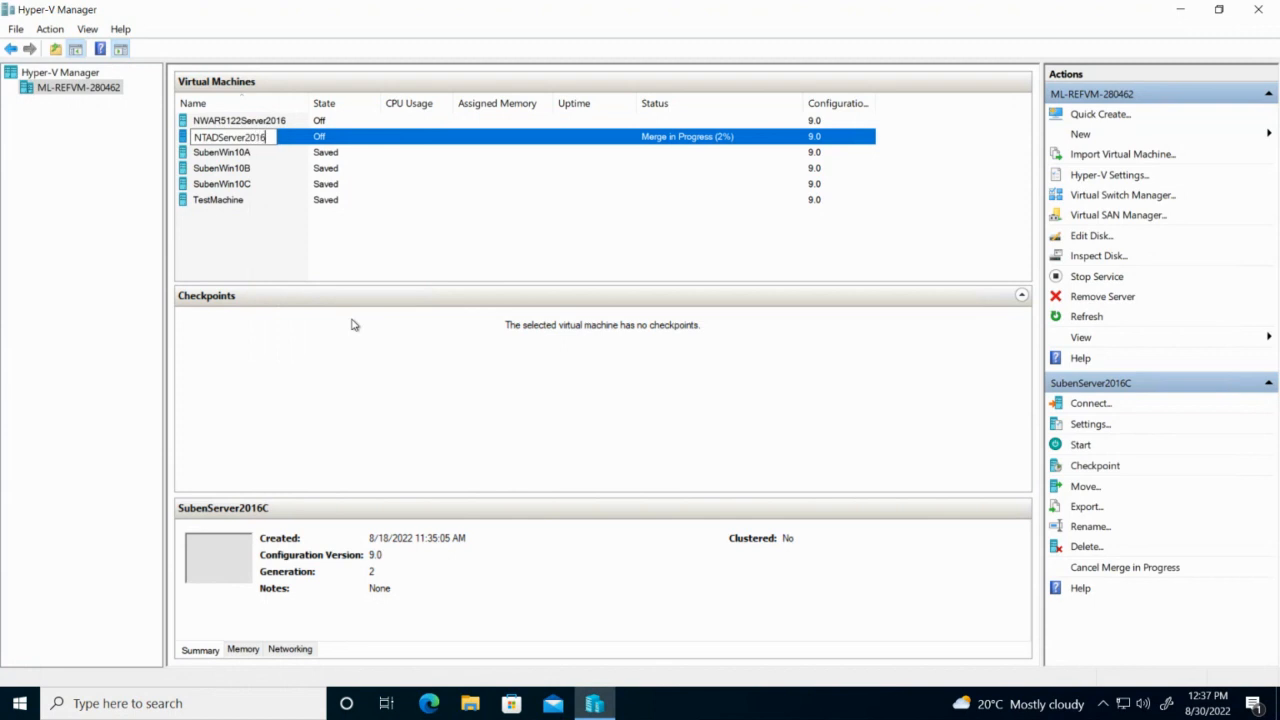
key("Return")
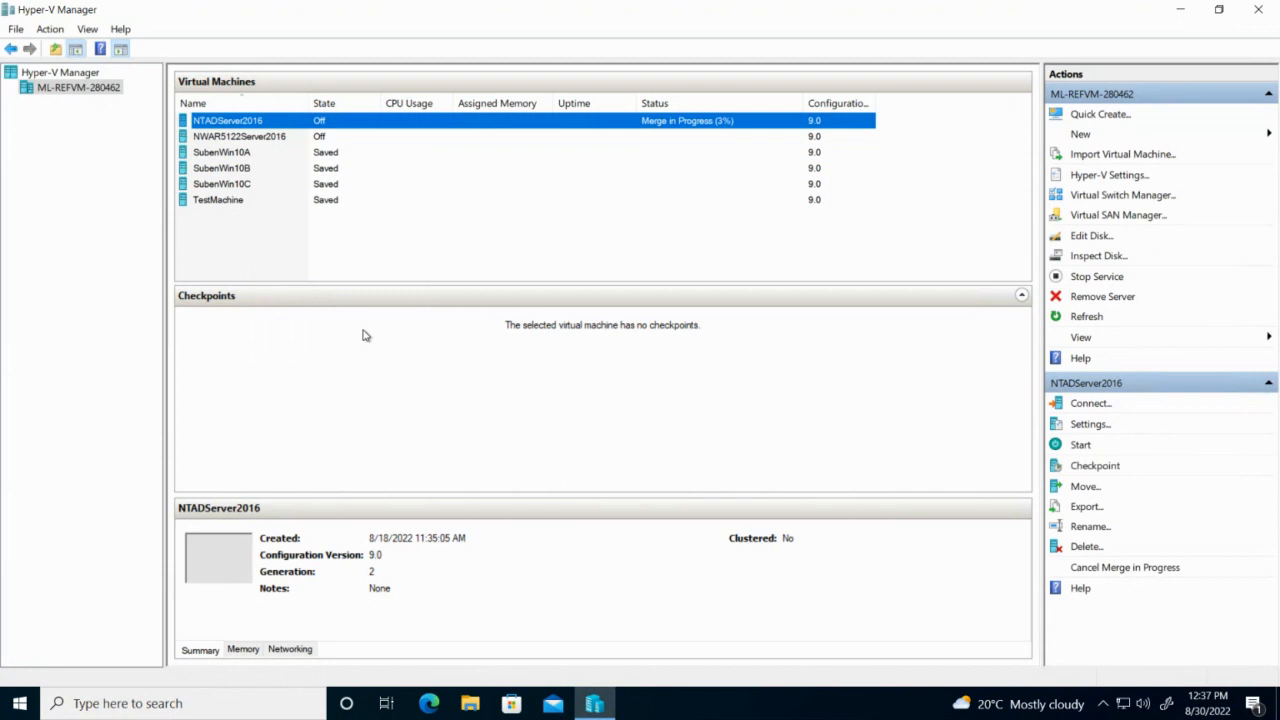
right_click(239, 121)
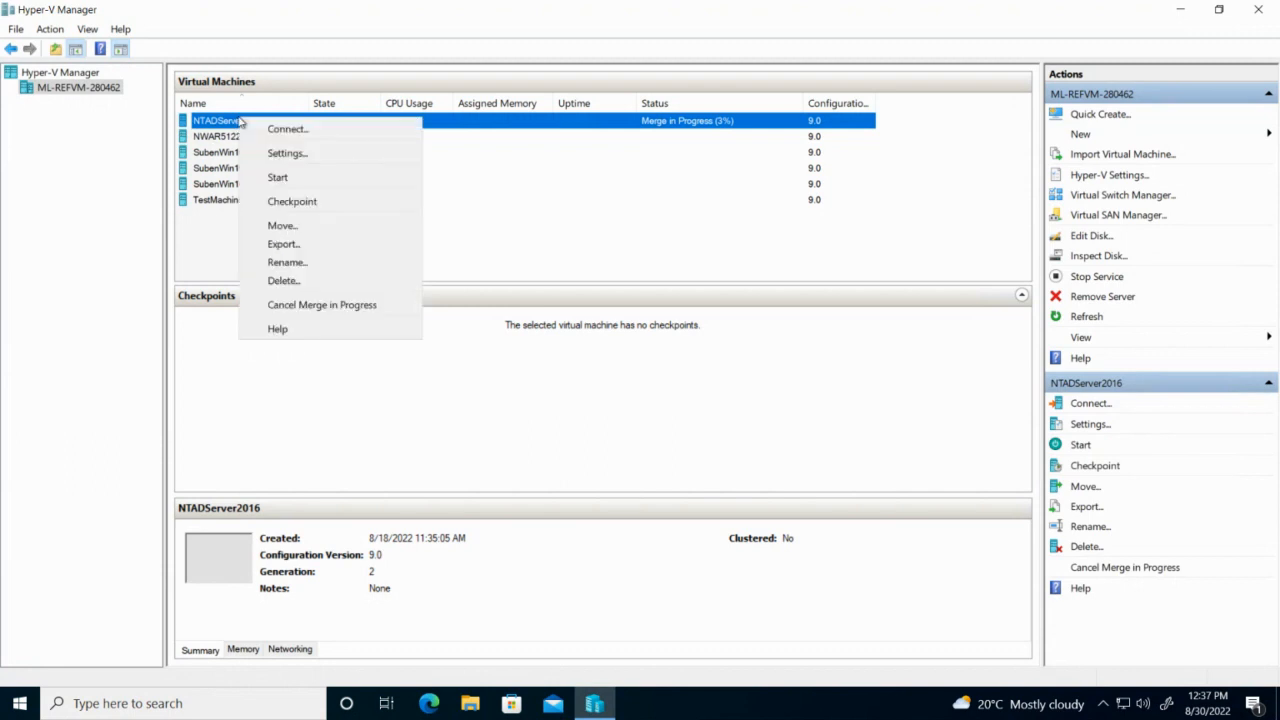
left_click(312, 266)
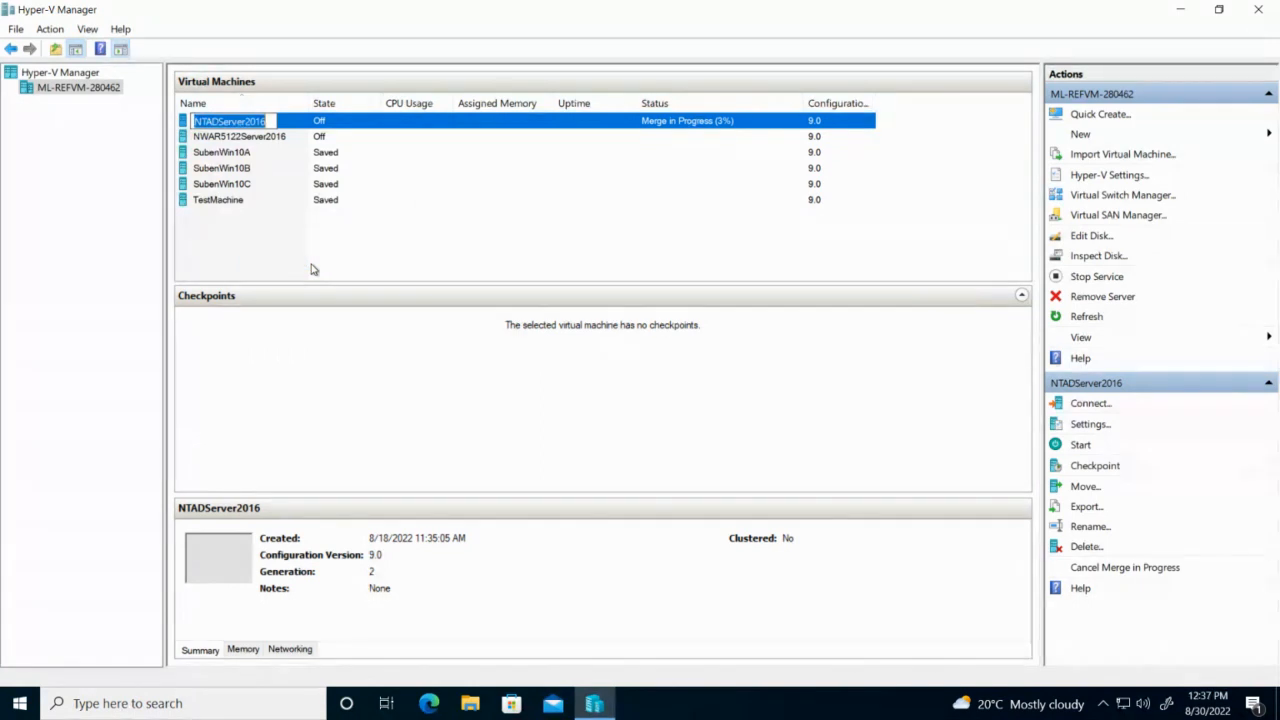
key("Left")
key("Right")
key("Right")
key("Right")
key("Right")
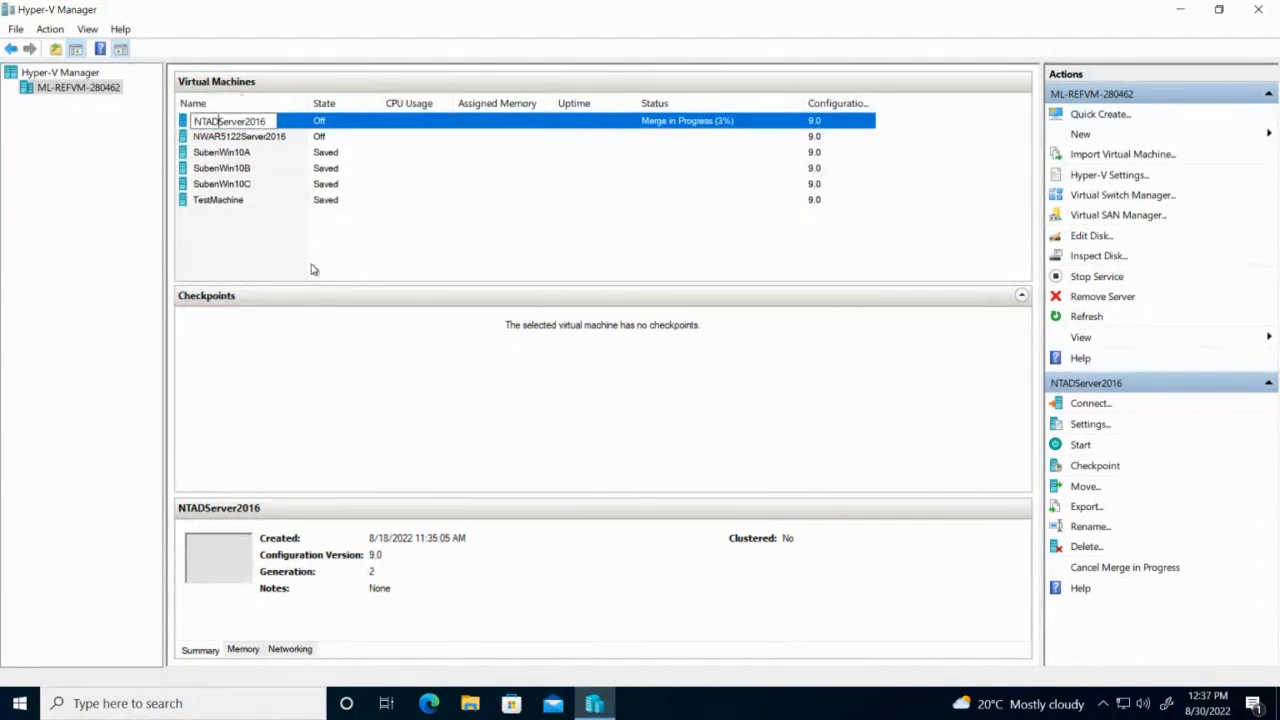
type("6212")
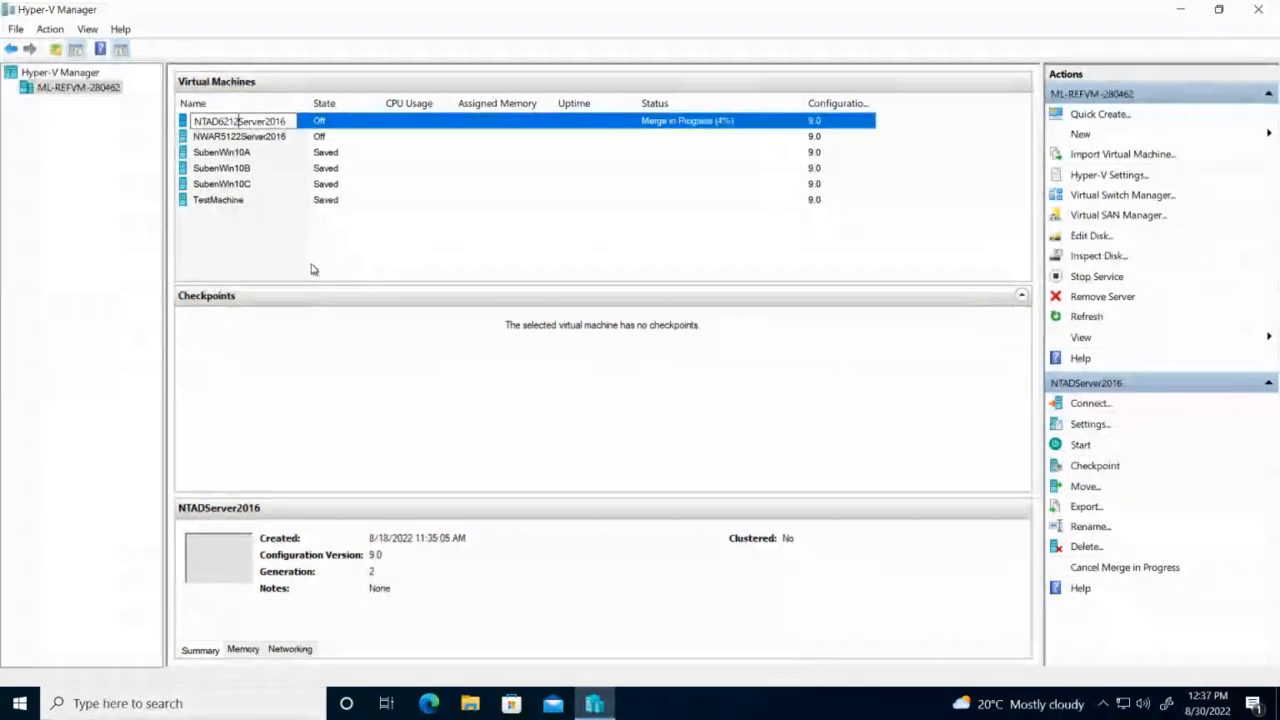
key("Return")
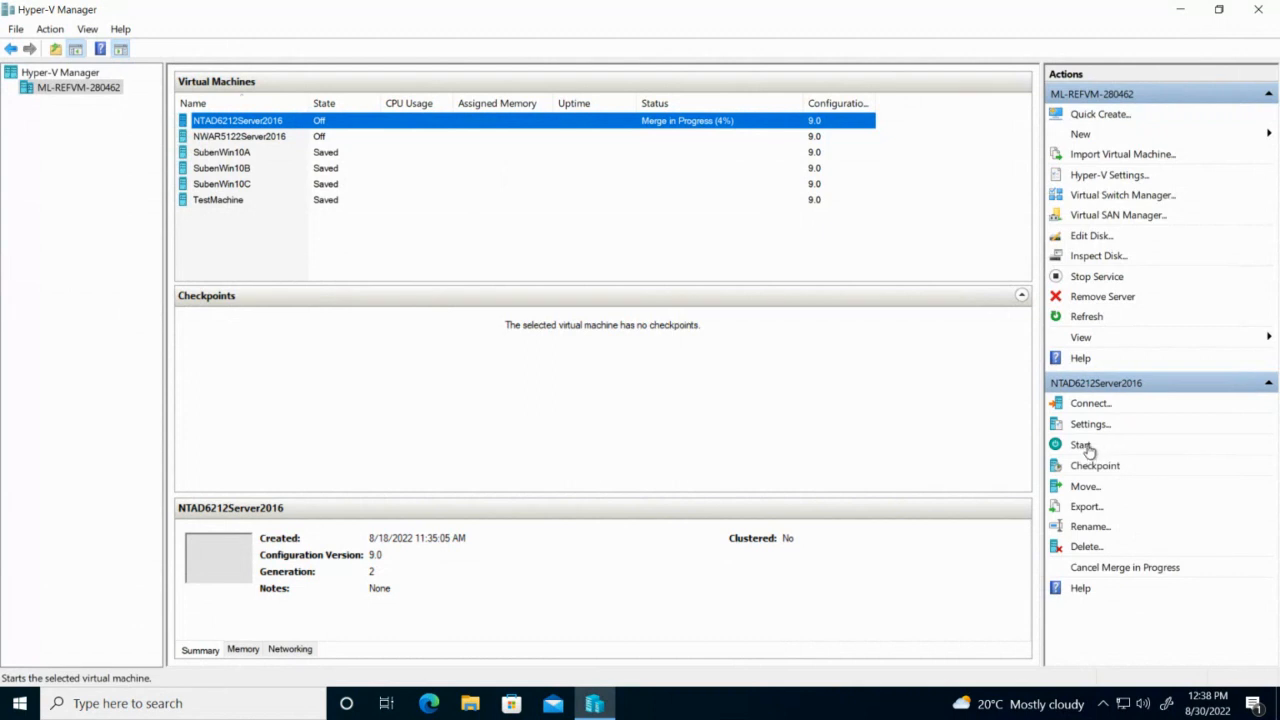
Start NTAD6212Server2016, open its console, and restore the remote lab session to a window.
left_click(1083, 446)
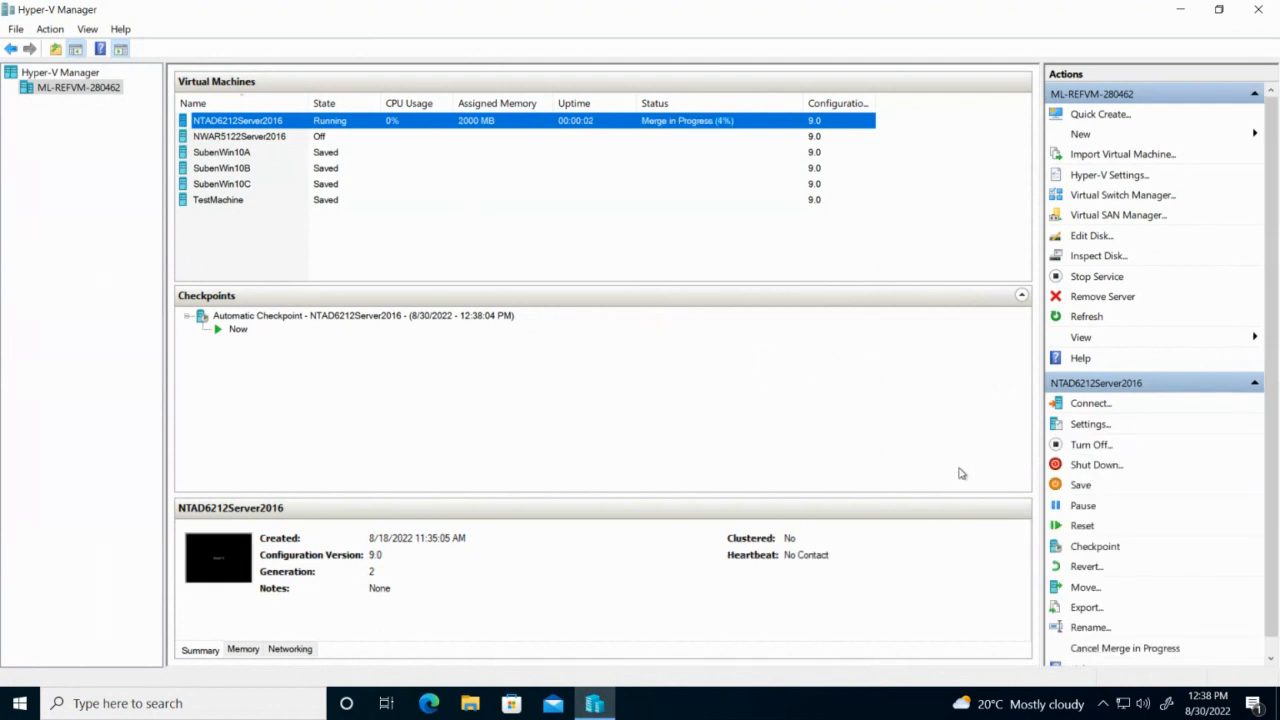
left_click(1092, 403)
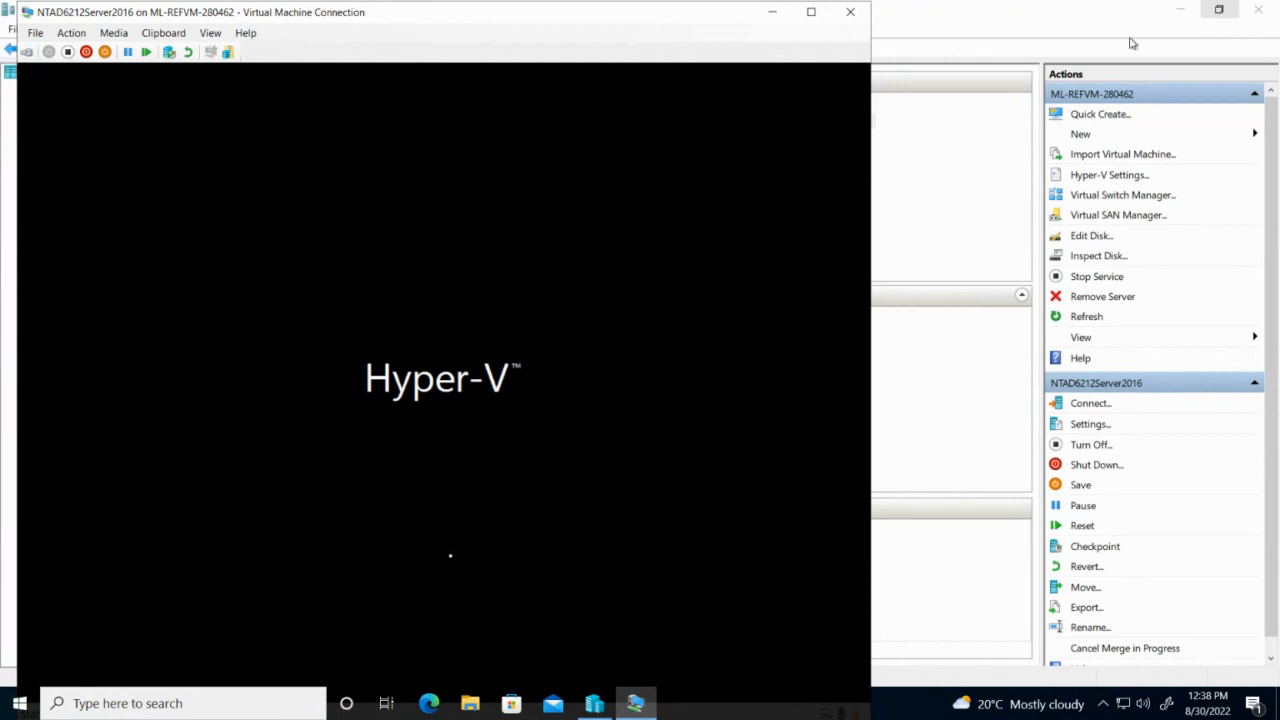
mouse_move(940, 2)
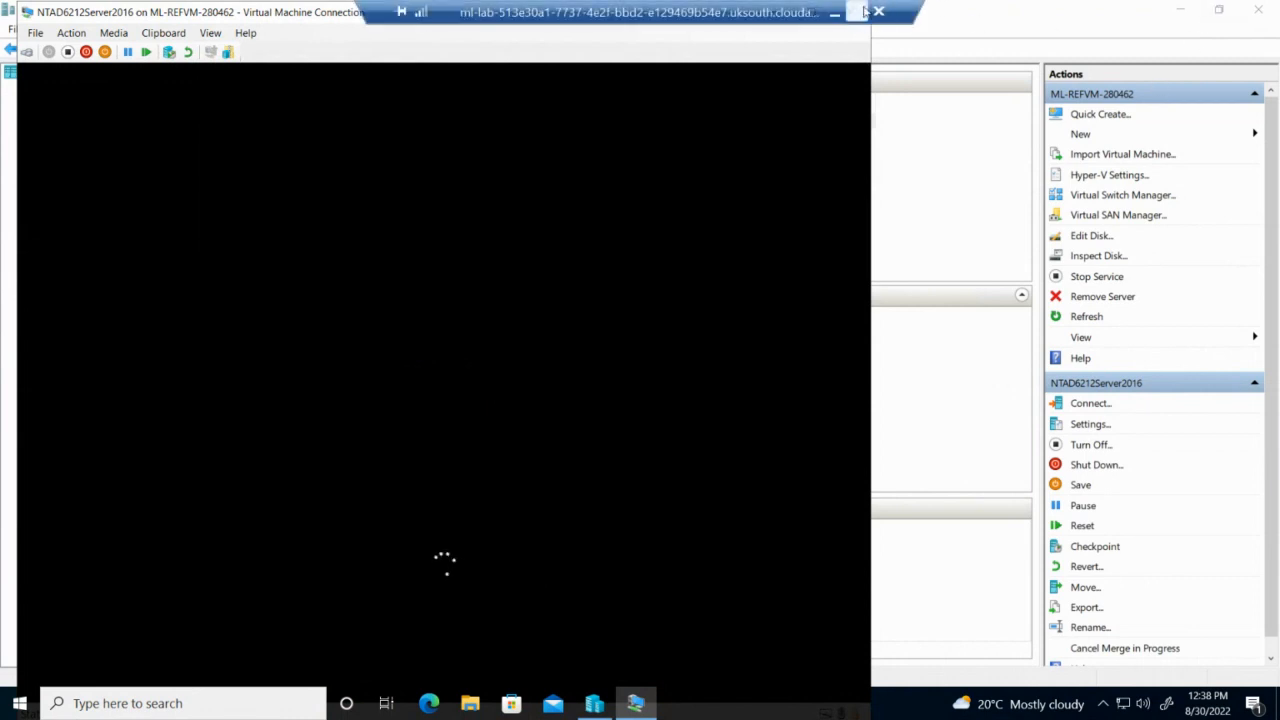
left_click(864, 11)
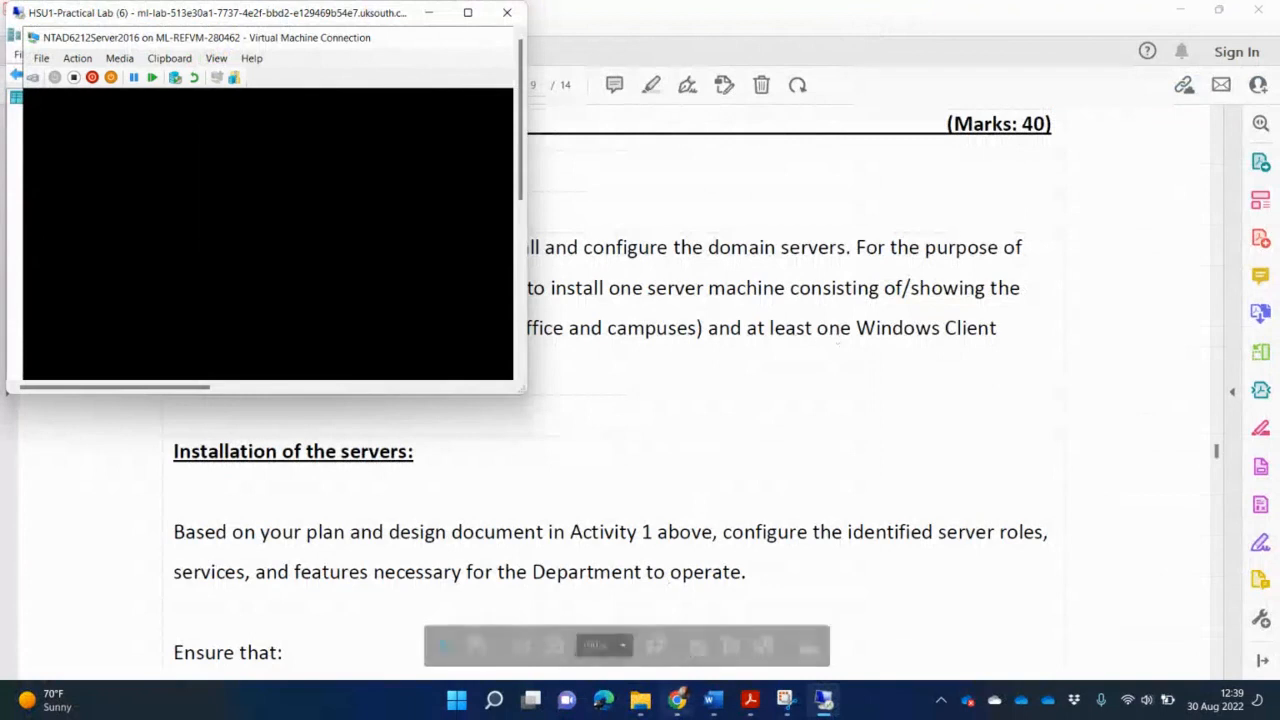
Read the PDF's Activity 2 requirements down to the page 10 Marking Rubric, then return to the lab window.
left_click(820, 497)
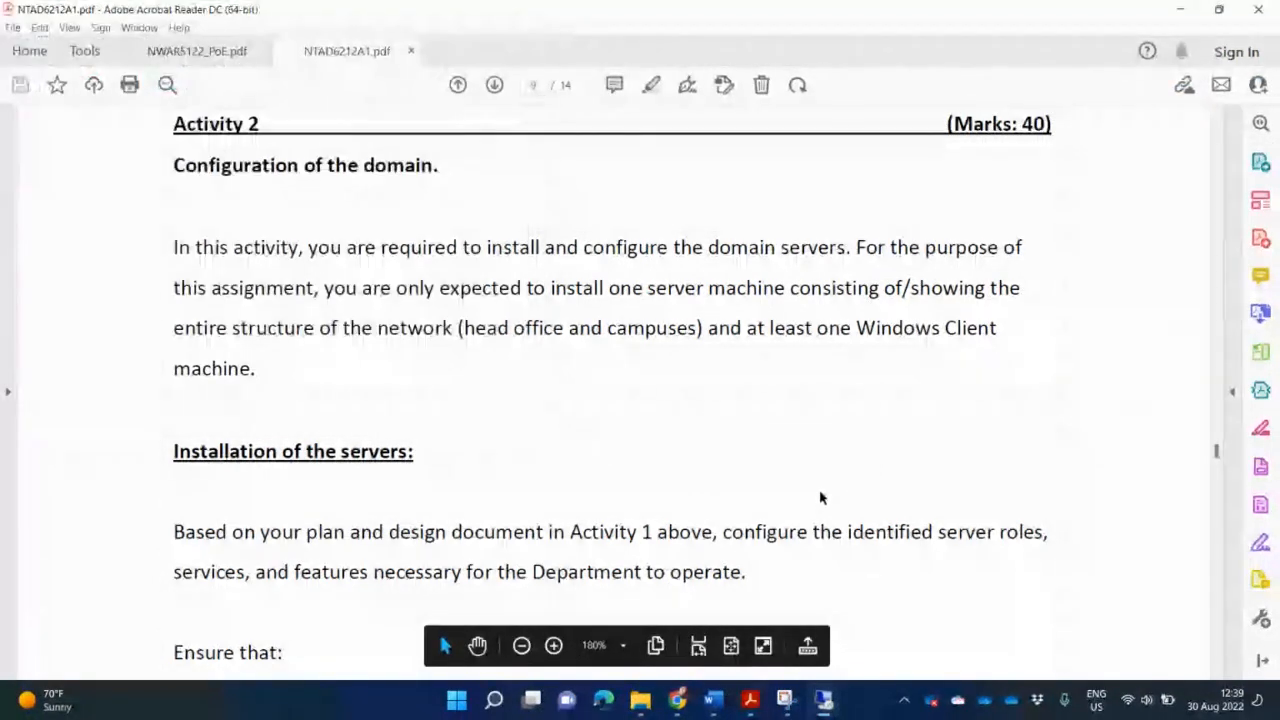
scroll(819, 489, "down", 1)
scroll(819, 490, "down", 2)
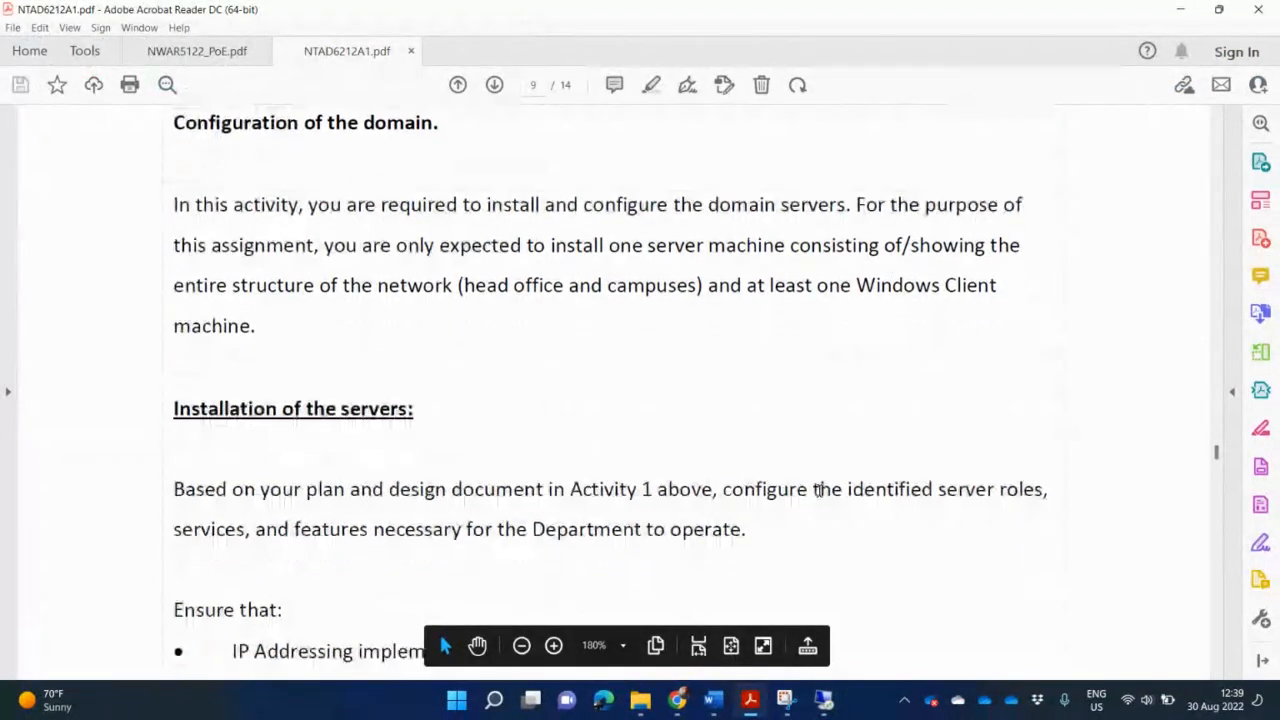
scroll(820, 497, "down", 1)
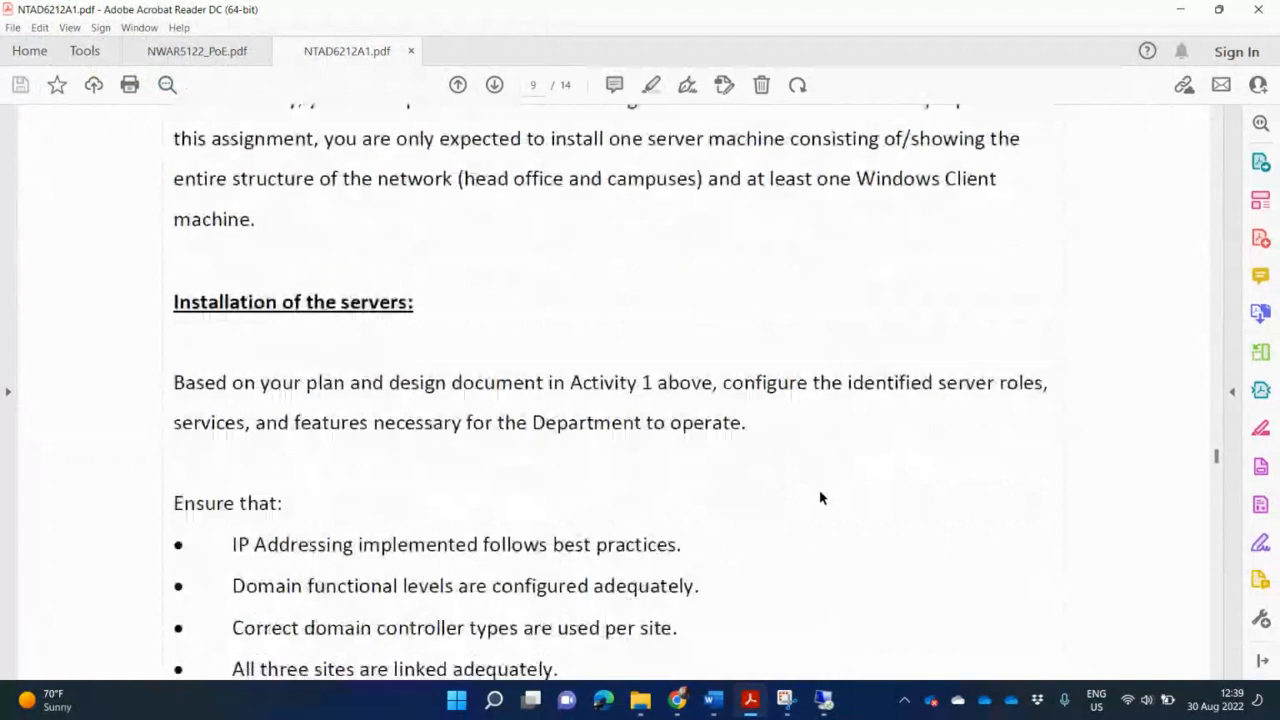
scroll(820, 497, "down", 1)
scroll(820, 497, "down", 3)
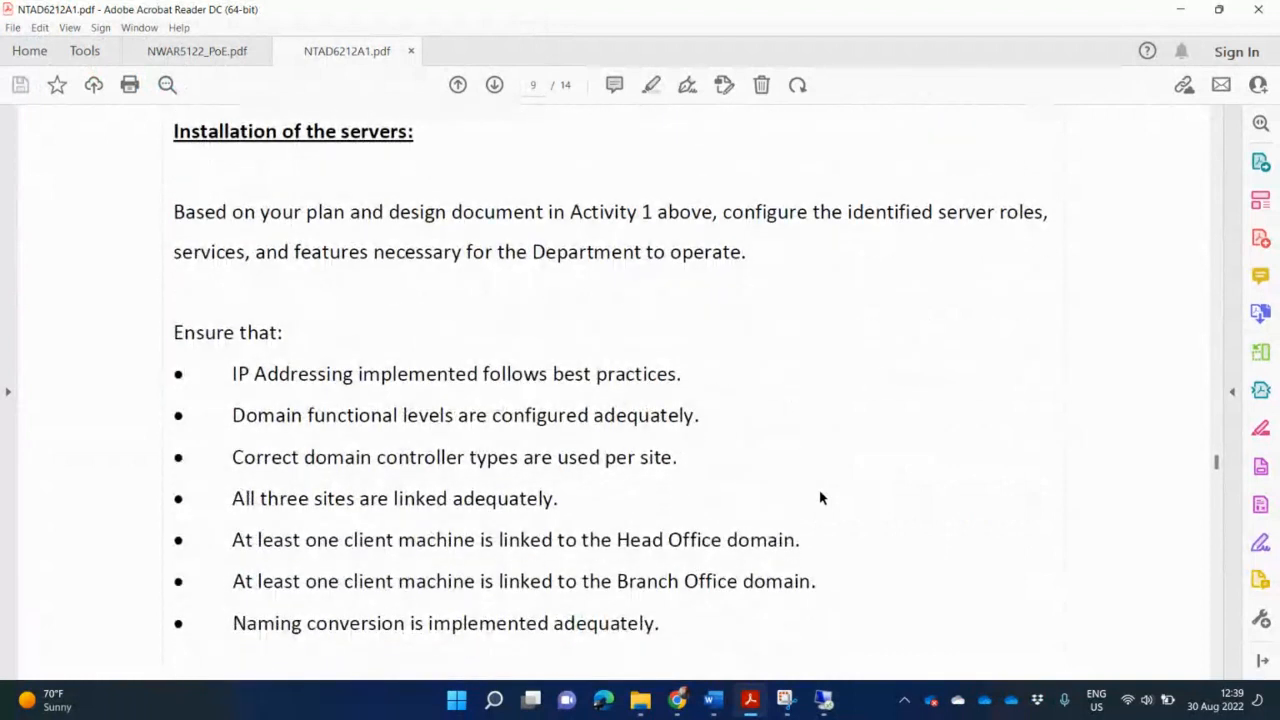
scroll(820, 497, "down", 1)
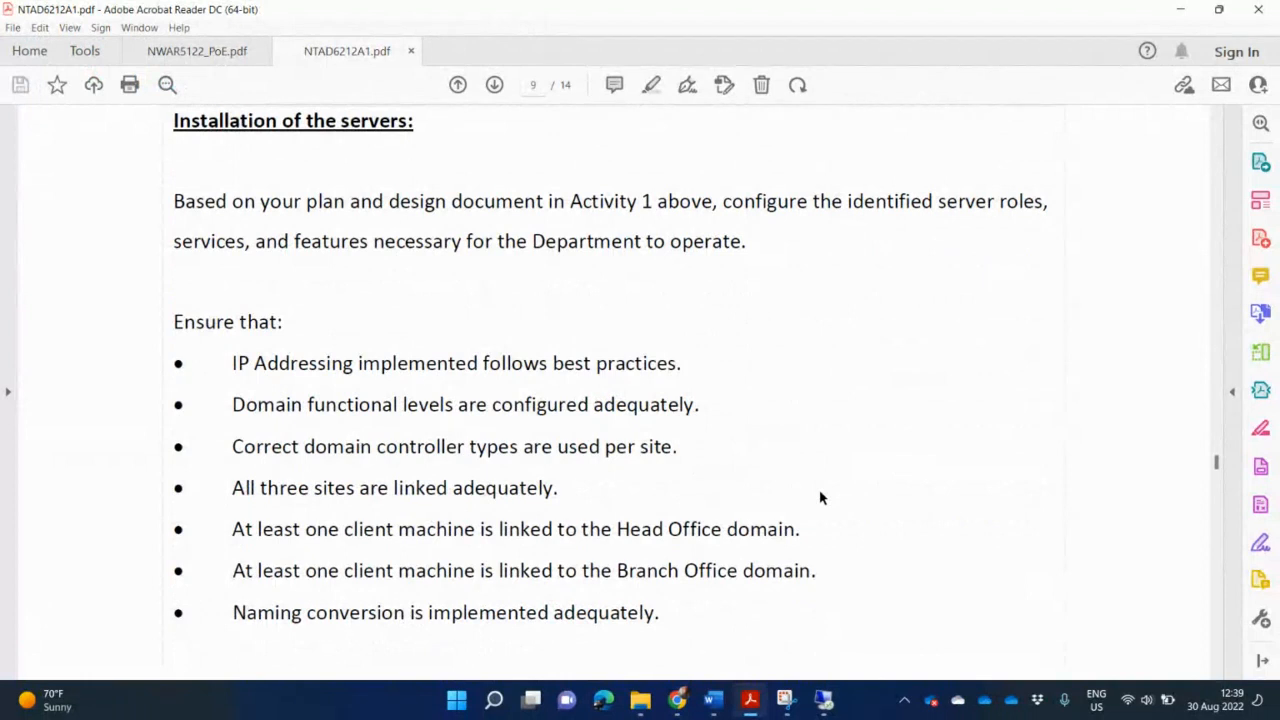
scroll(820, 497, "down", 1)
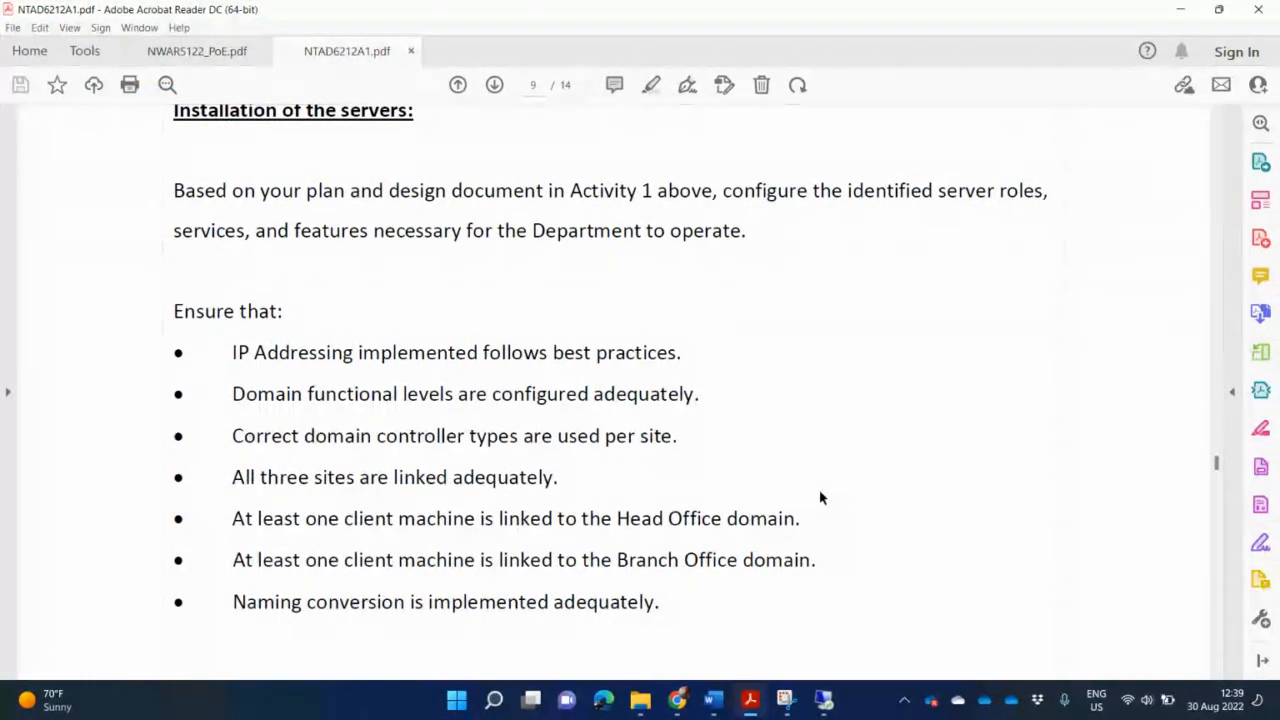
scroll(819, 497, "down", 3)
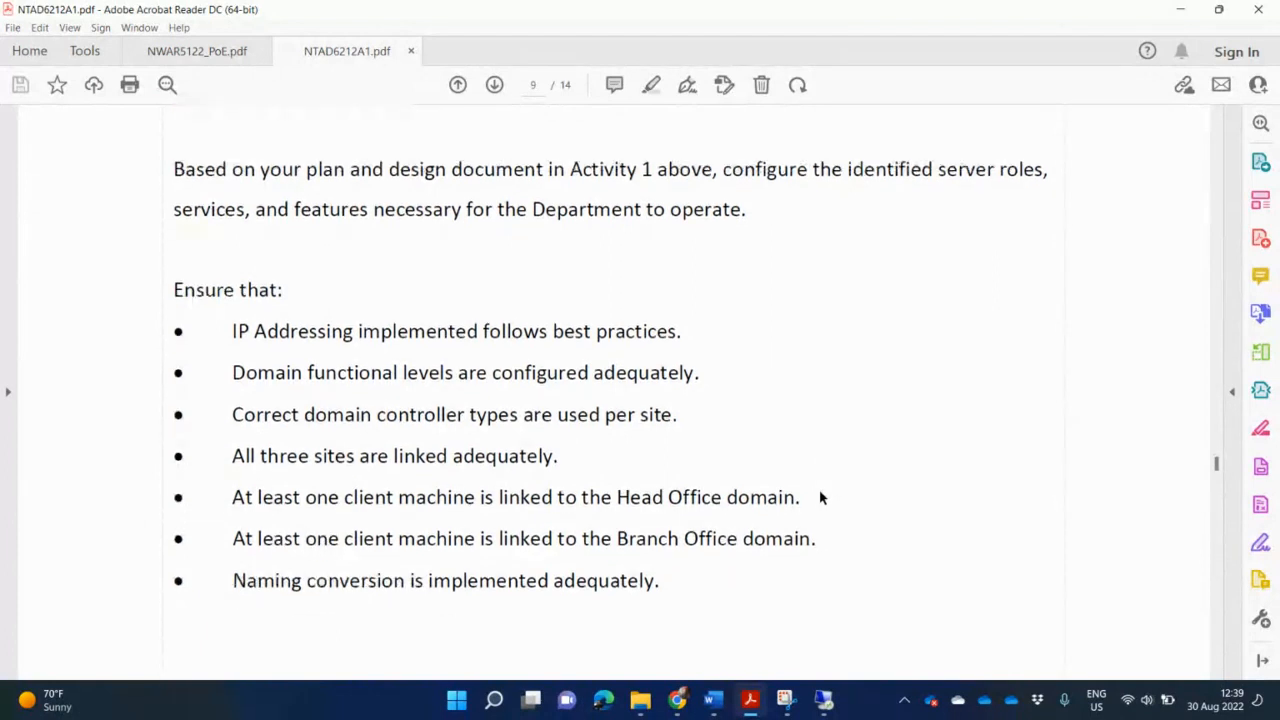
scroll(819, 489, "down", 8)
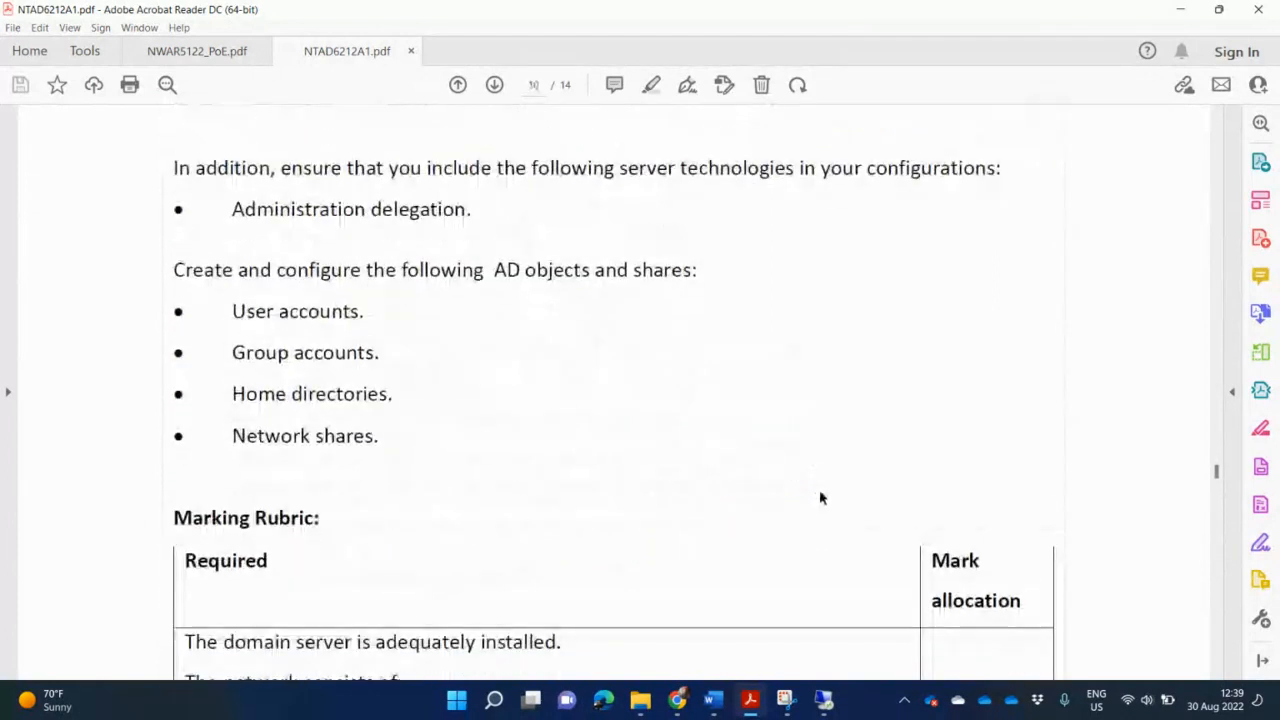
scroll(819, 497, "up", 1)
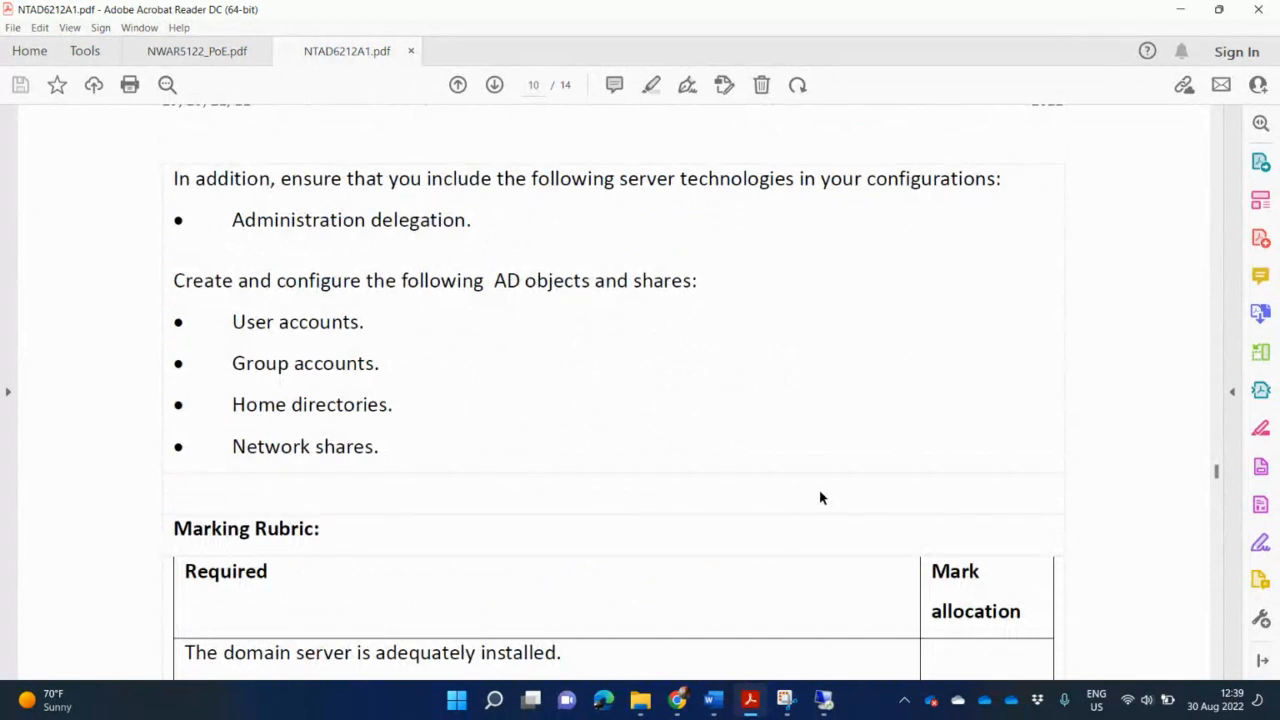
scroll(819, 497, "down", 2)
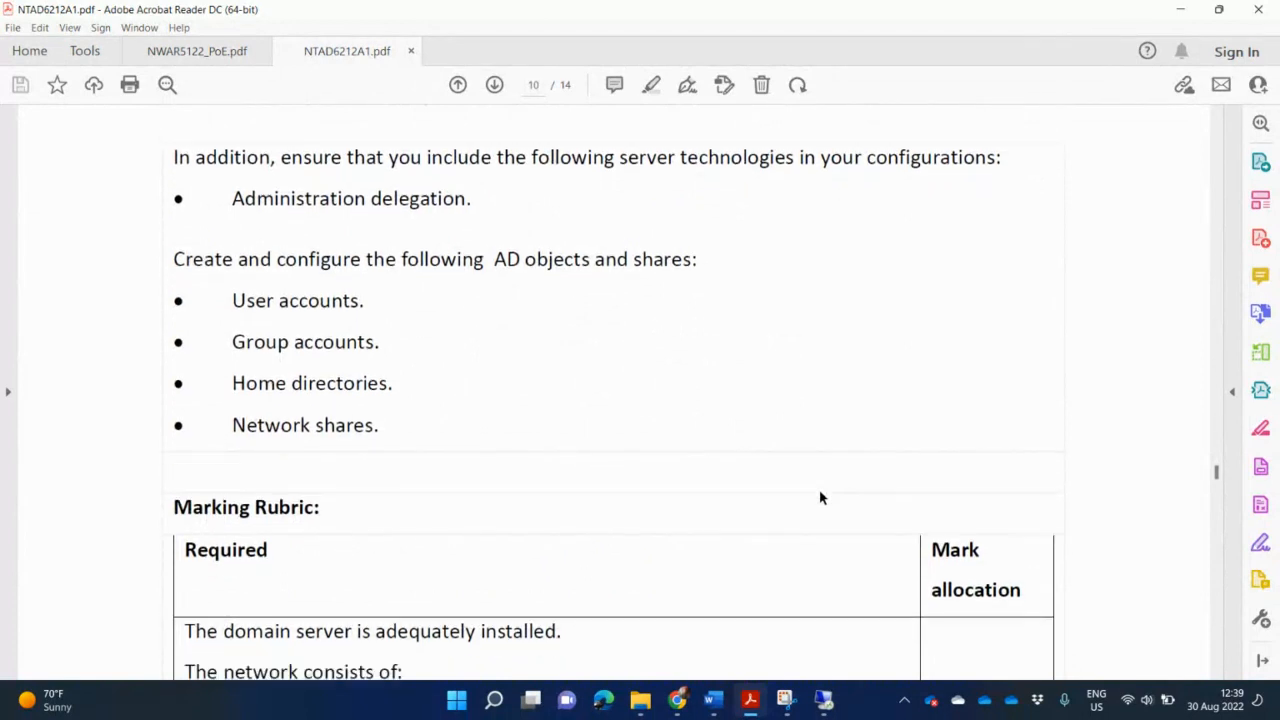
scroll(819, 497, "down", 5)
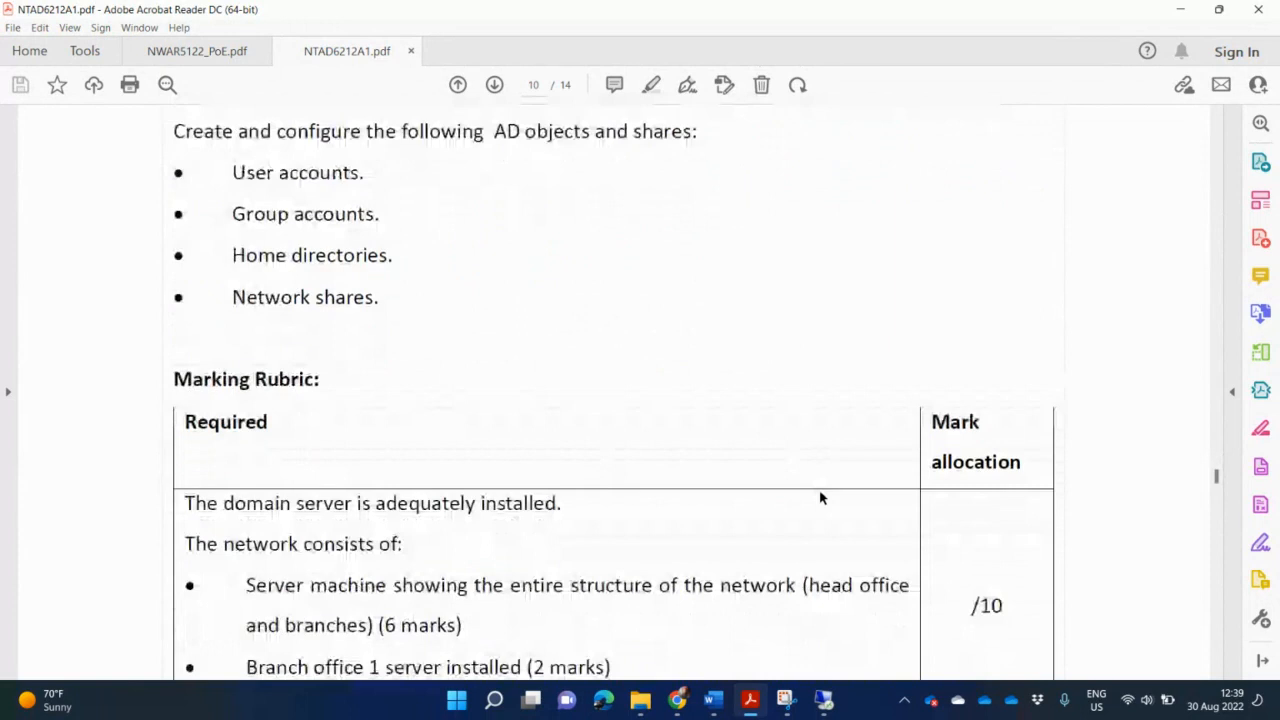
scroll(819, 497, "down", 4)
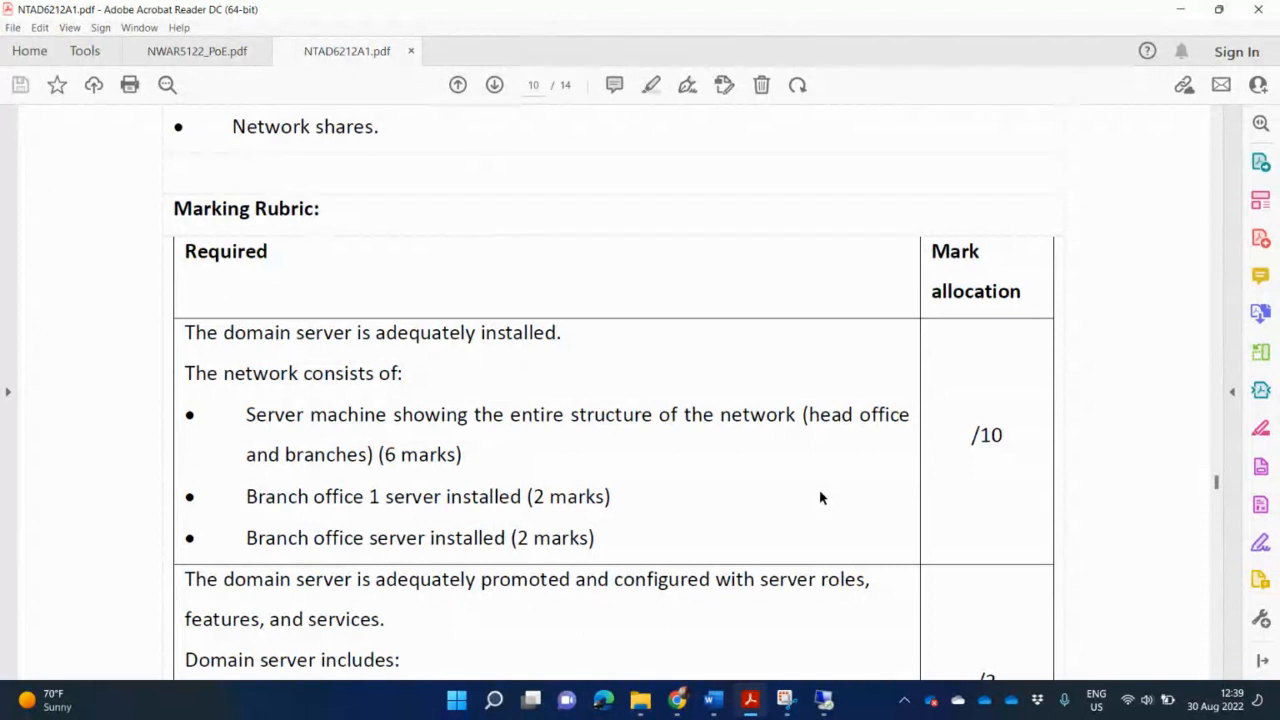
scroll(819, 497, "down", 1)
scroll(819, 497, "down", 3)
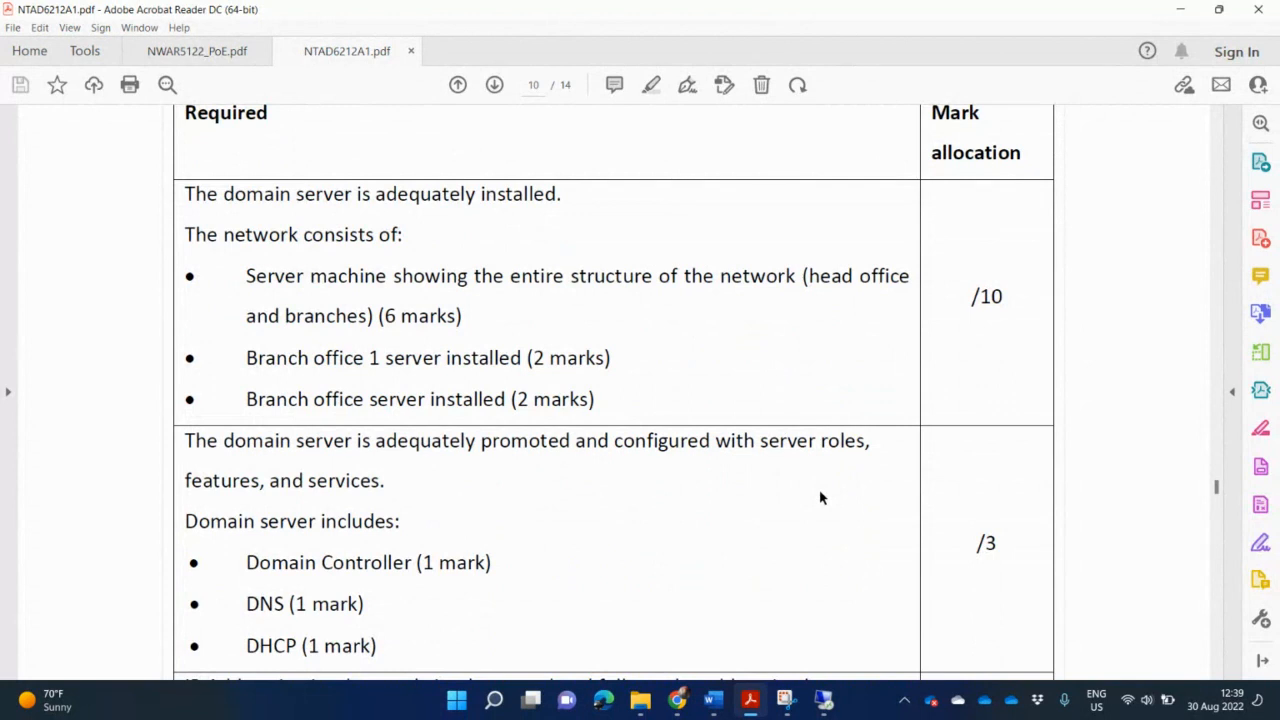
key("alt+Tab")
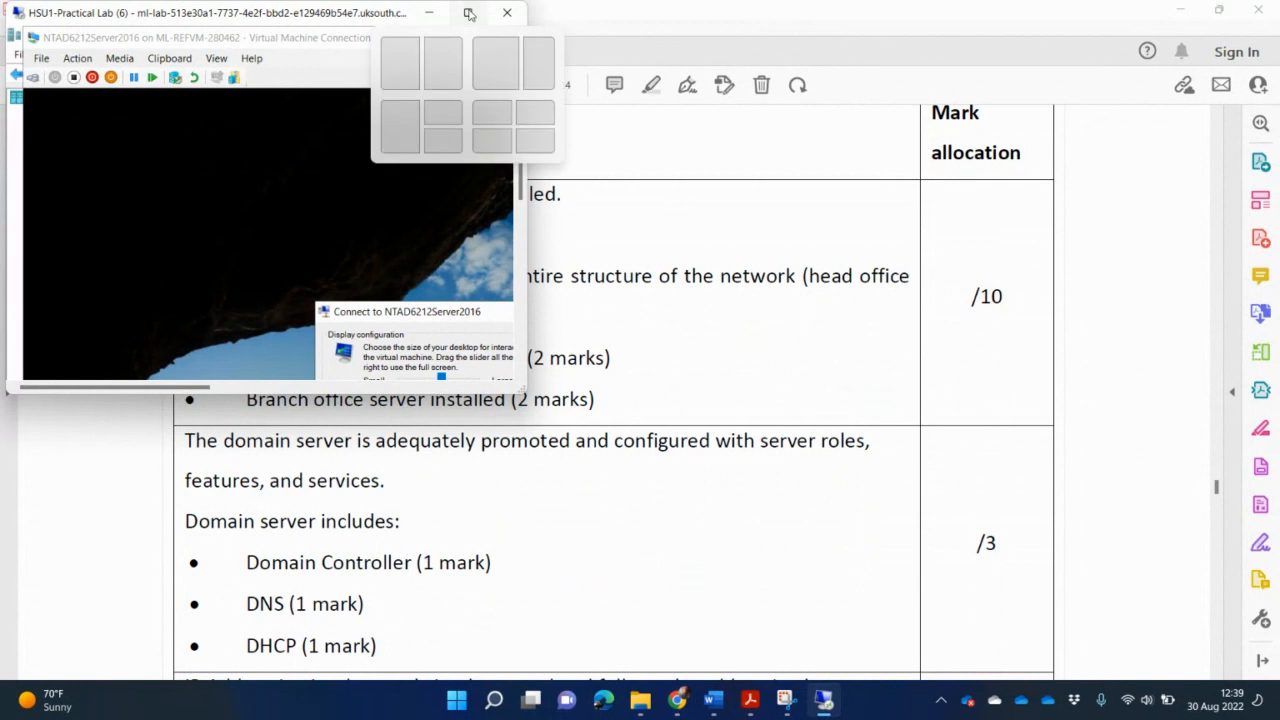
Connect to the VM console full-screen and sign in with the Administrator password.
left_click(469, 13)
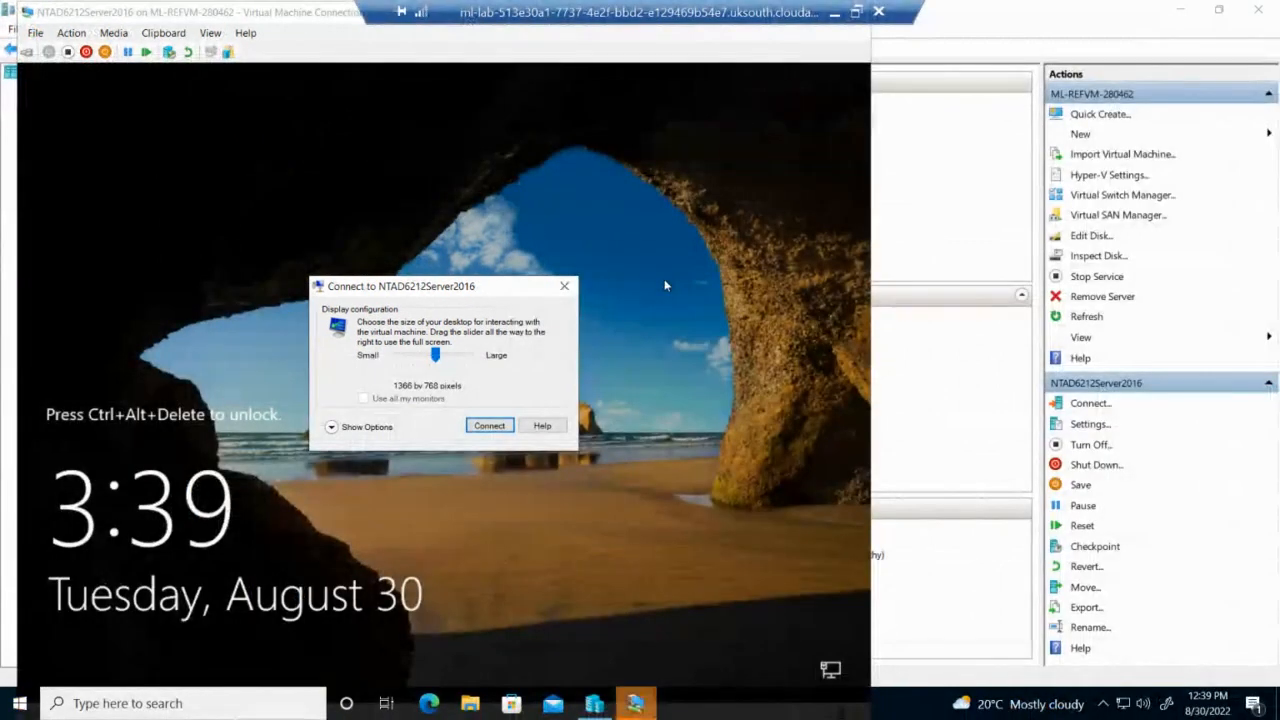
left_click(489, 426)
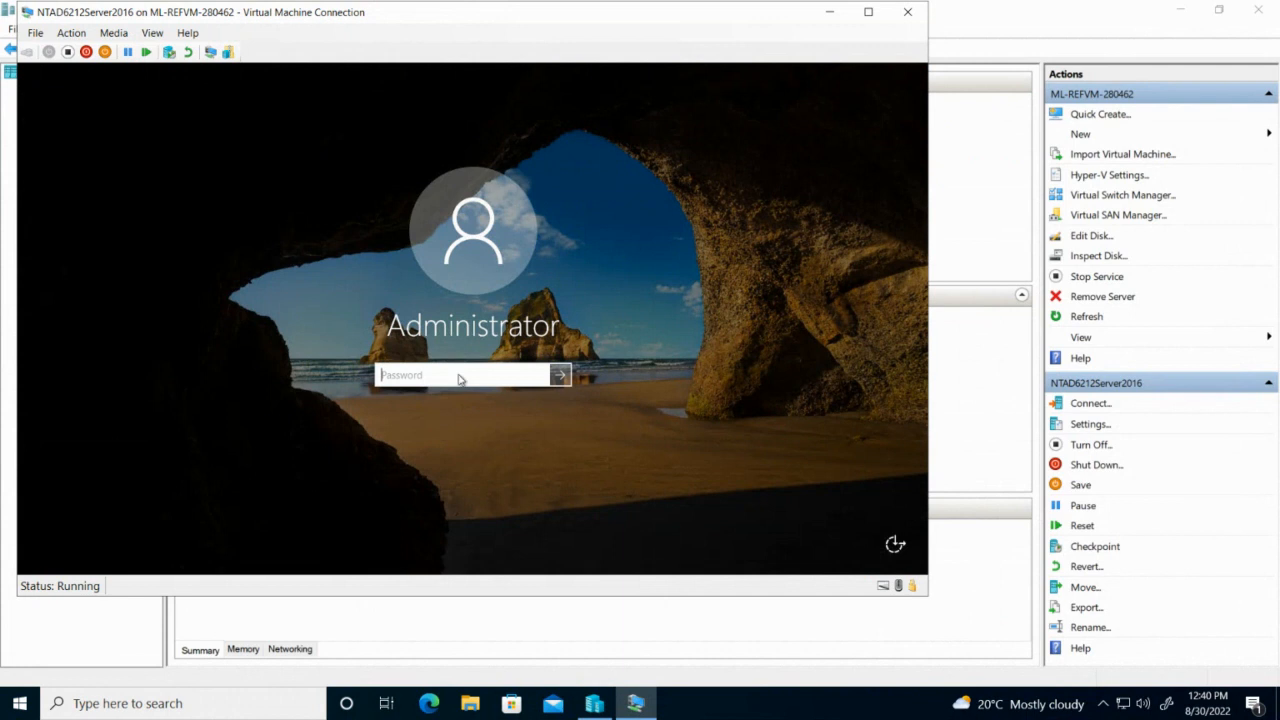
type("*********")
key("Return")
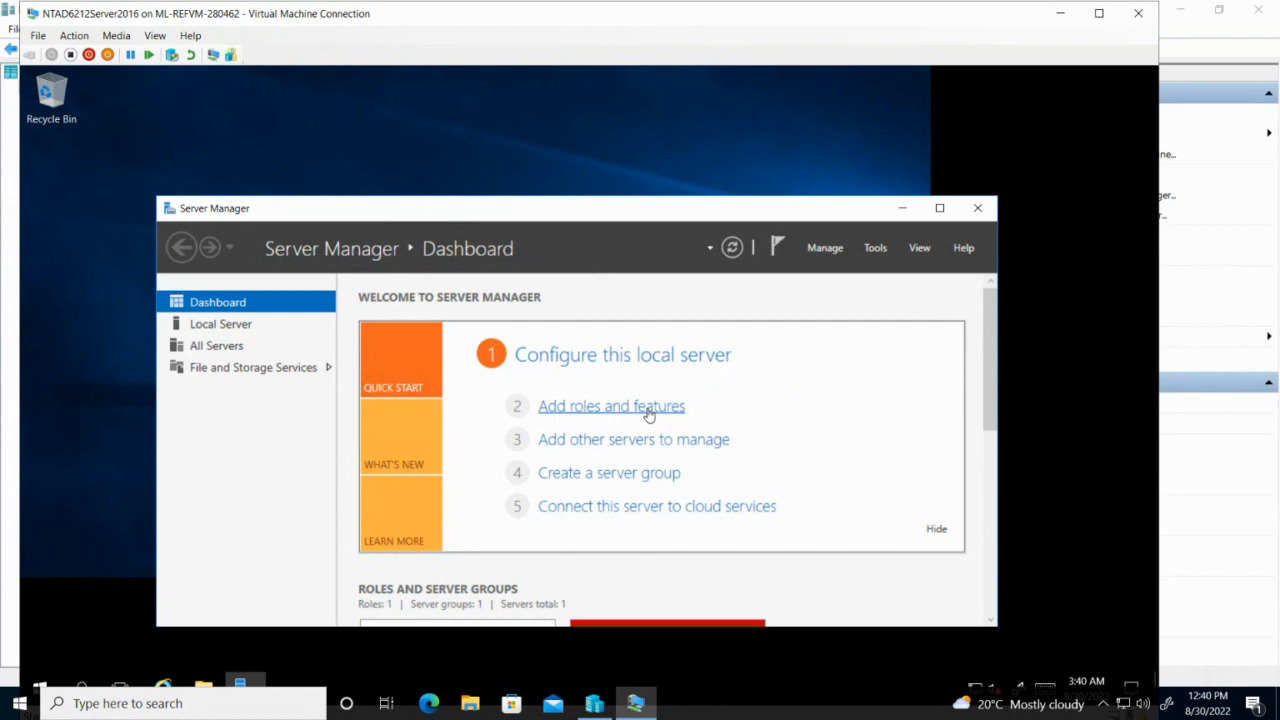
From Local Server, open the Ethernet adapter's Properties and select Internet Protocol Version 4 (TCP/IPv4).
left_click(230, 330)
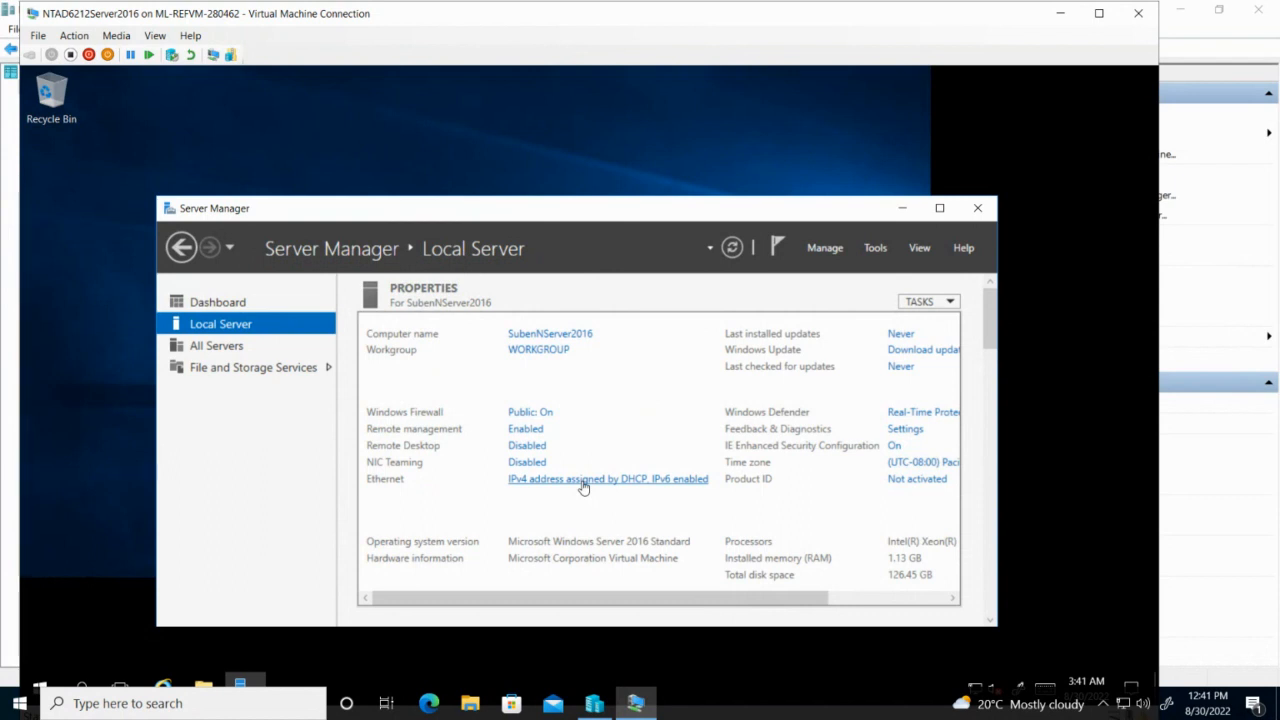
left_click(686, 487)
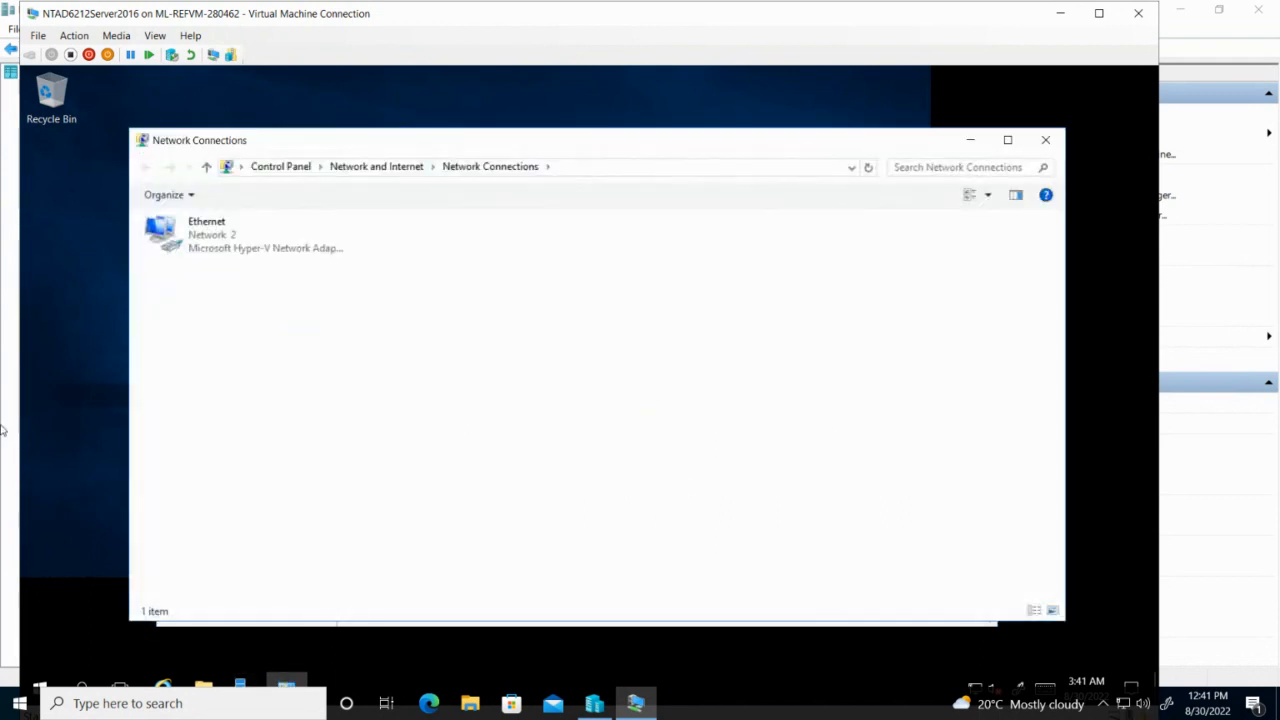
right_click(203, 241)
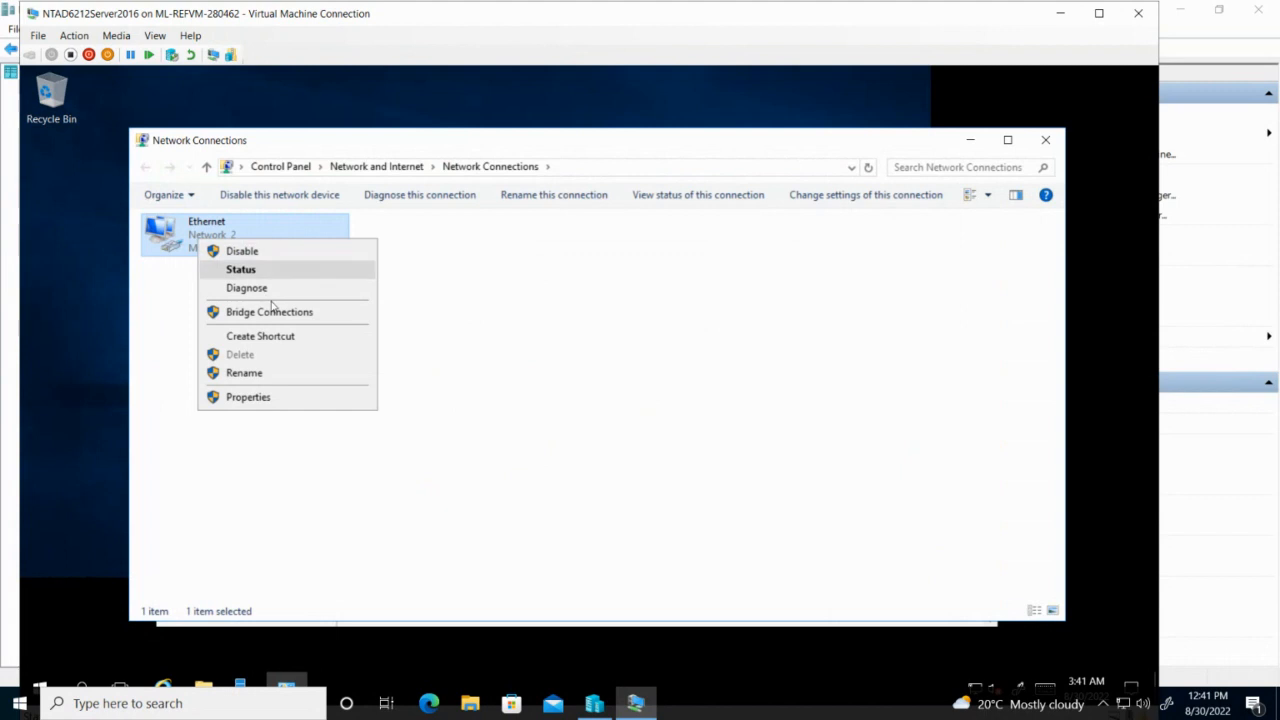
left_click(325, 397)
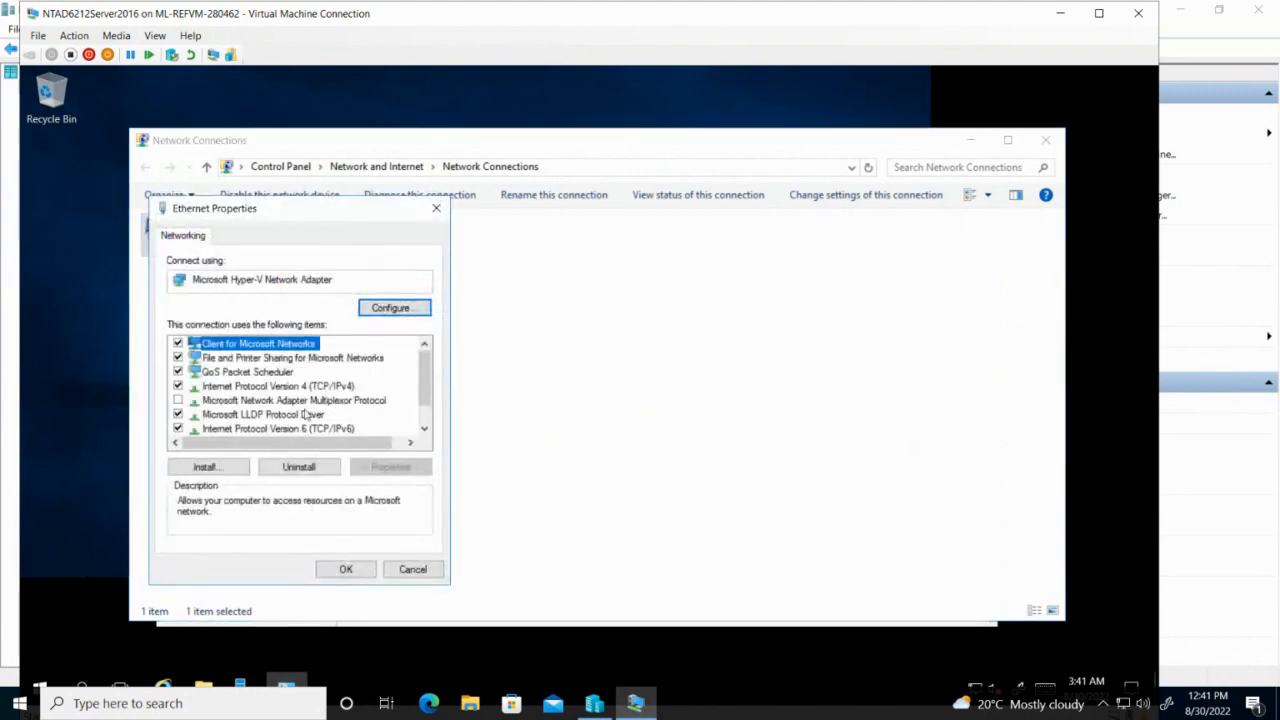
left_click(308, 386)
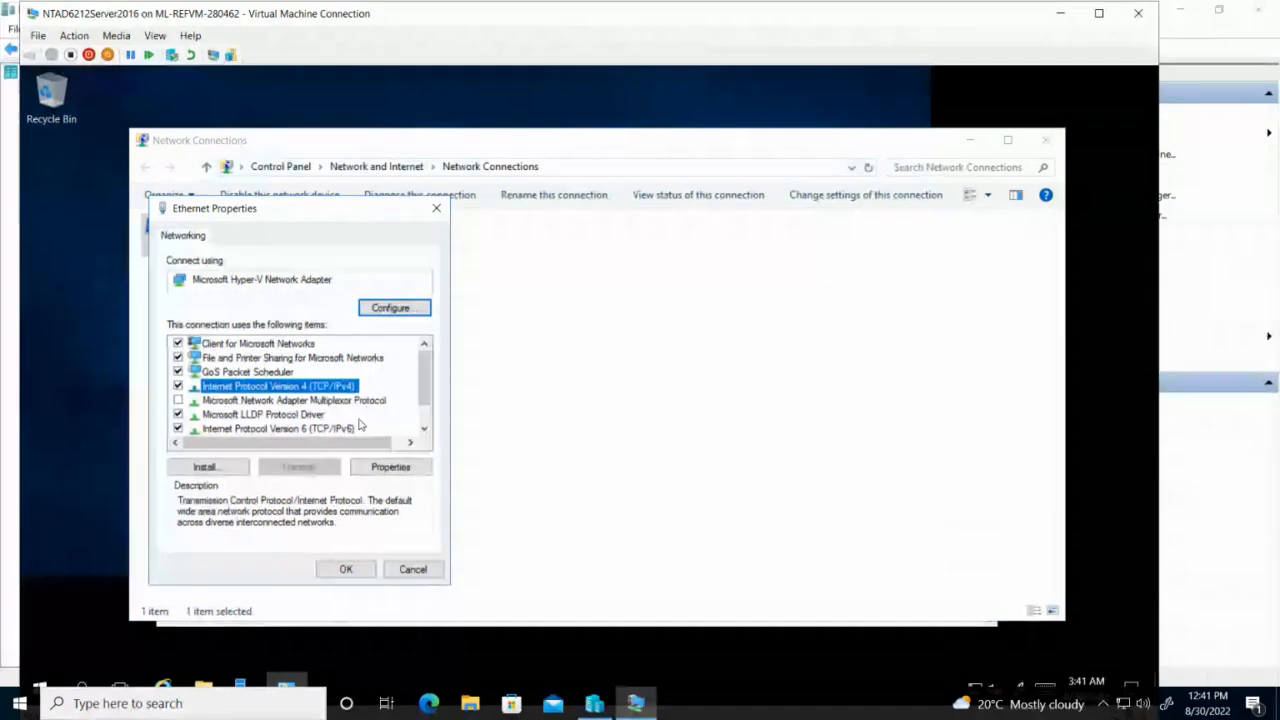
Give the adapter static IPv4 address 192.168.24.1 with subnet mask 255.255.255.0.
left_click(397, 472)
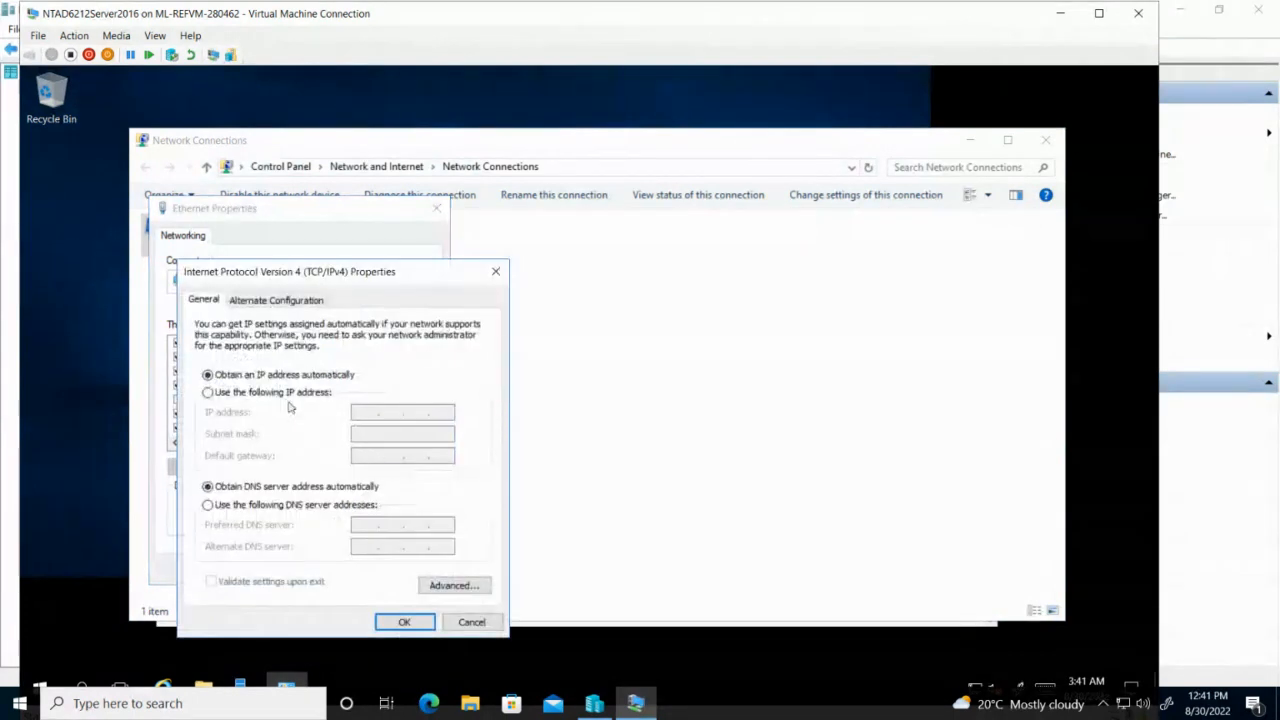
left_click(288, 394)
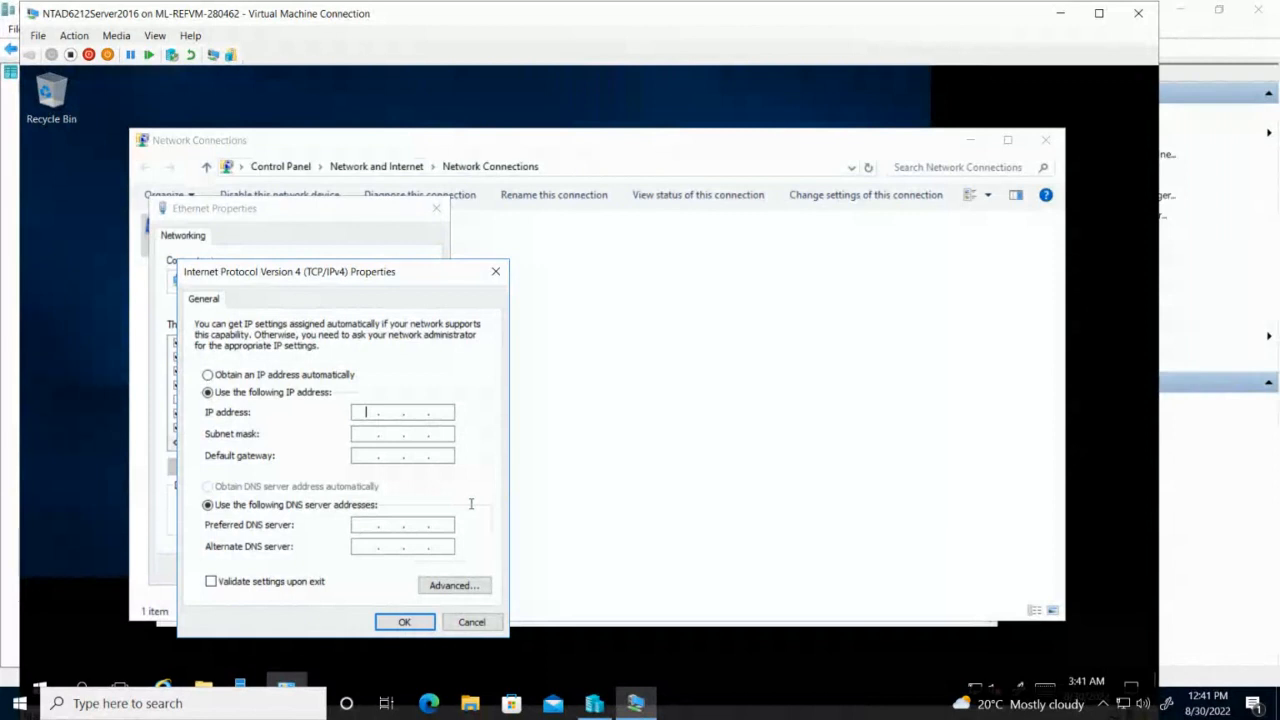
type("192 . 168 . .")
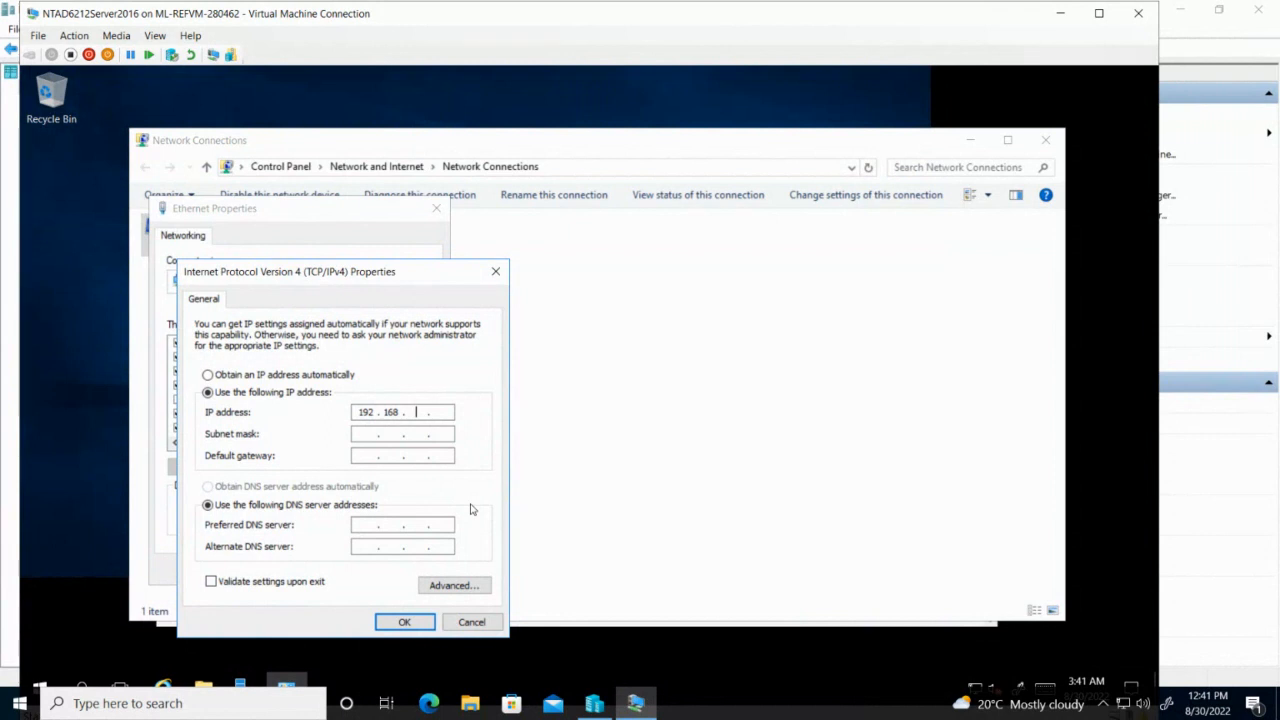
type("24")
left_click(444, 412)
type("1")
left_click(371, 437)
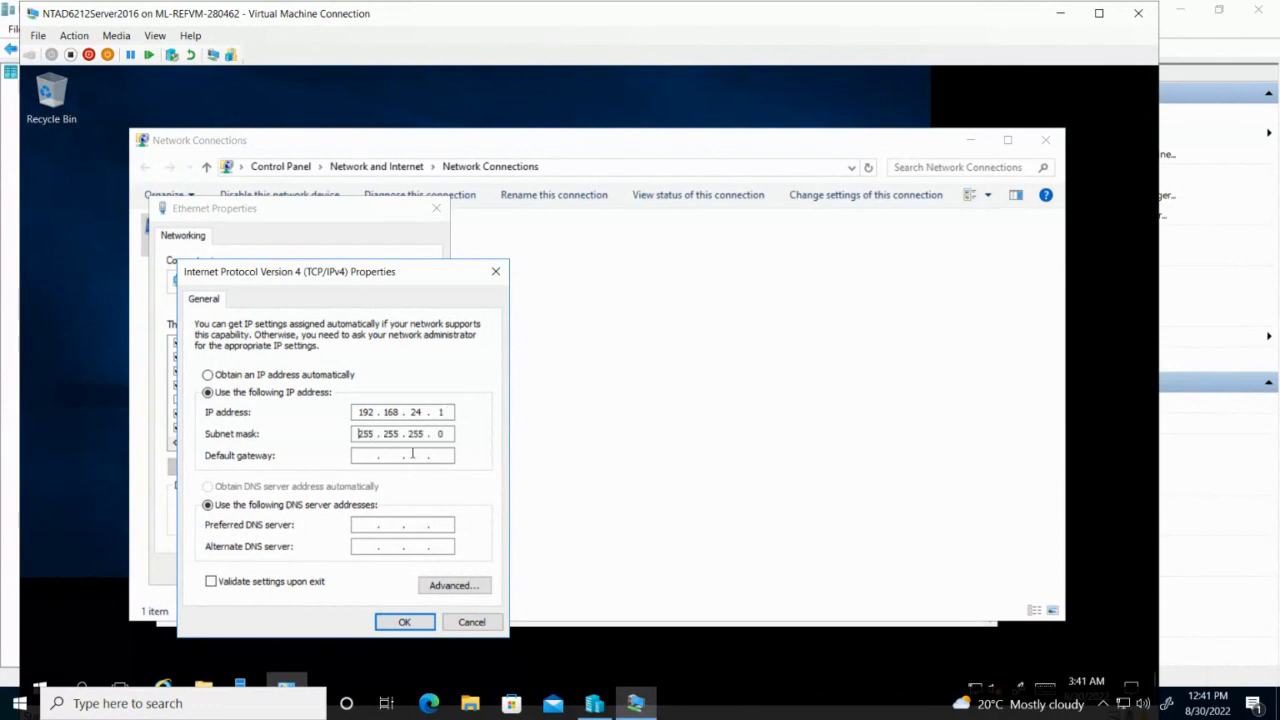
Set default gateway and preferred DNS to 192.168.24.1, then apply and close the adapter properties.
left_click(367, 457)
type("192 . 168 . 24 . 1")
left_click(372, 526)
type("192 . 168 . 24 . ")
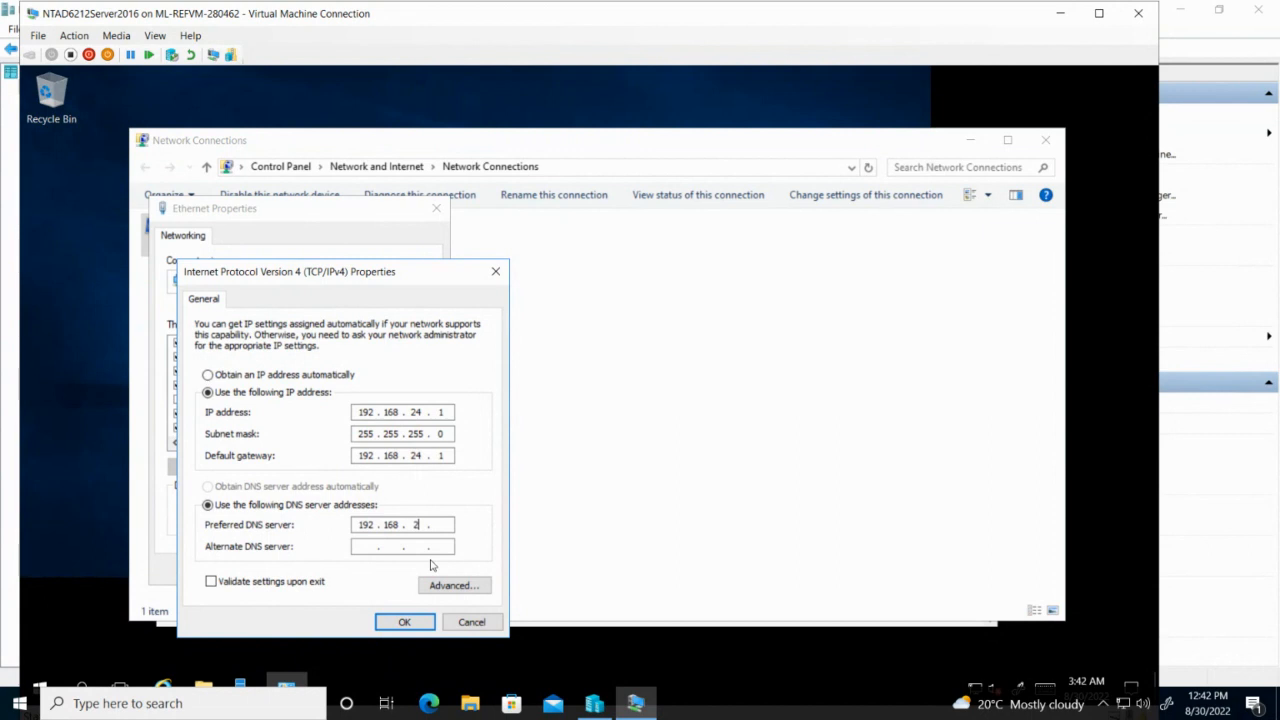
type("1")
left_click(404, 623)
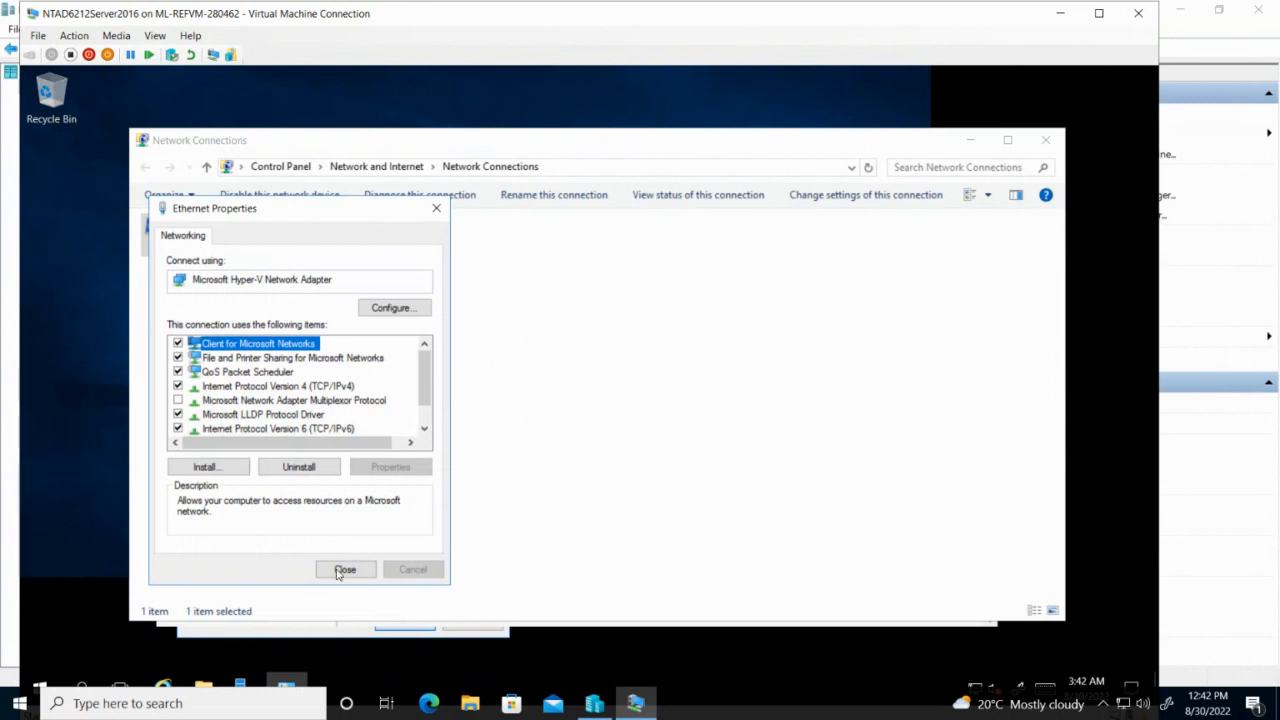
left_click(345, 570)
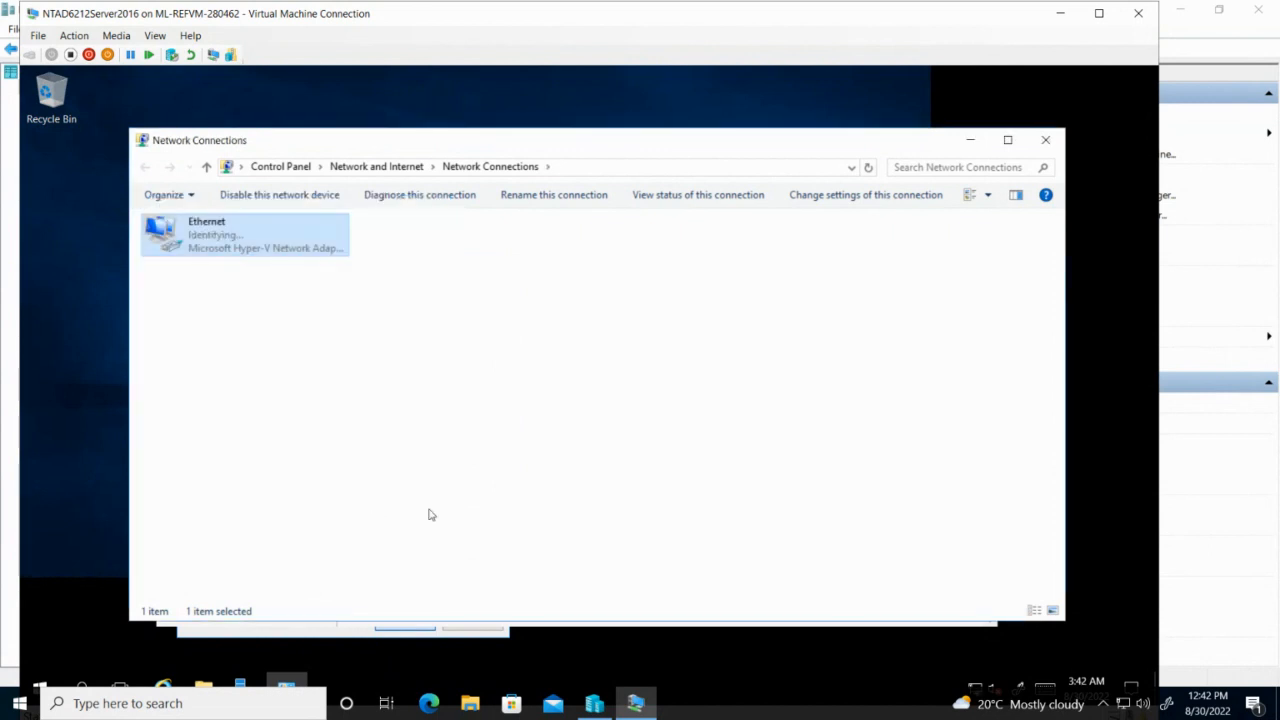
Close Network Connections and Server Manager, then relaunch Server Manager from the Start menu.
left_click(1045, 140)
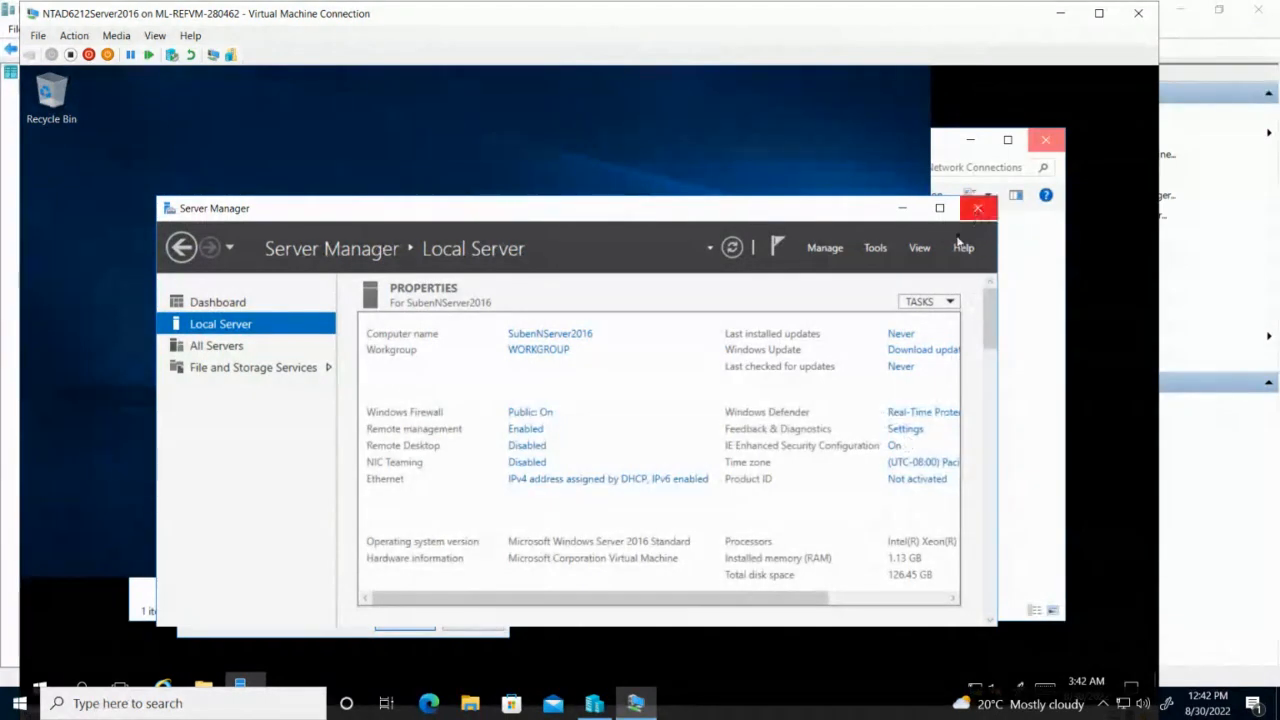
left_click(977, 208)
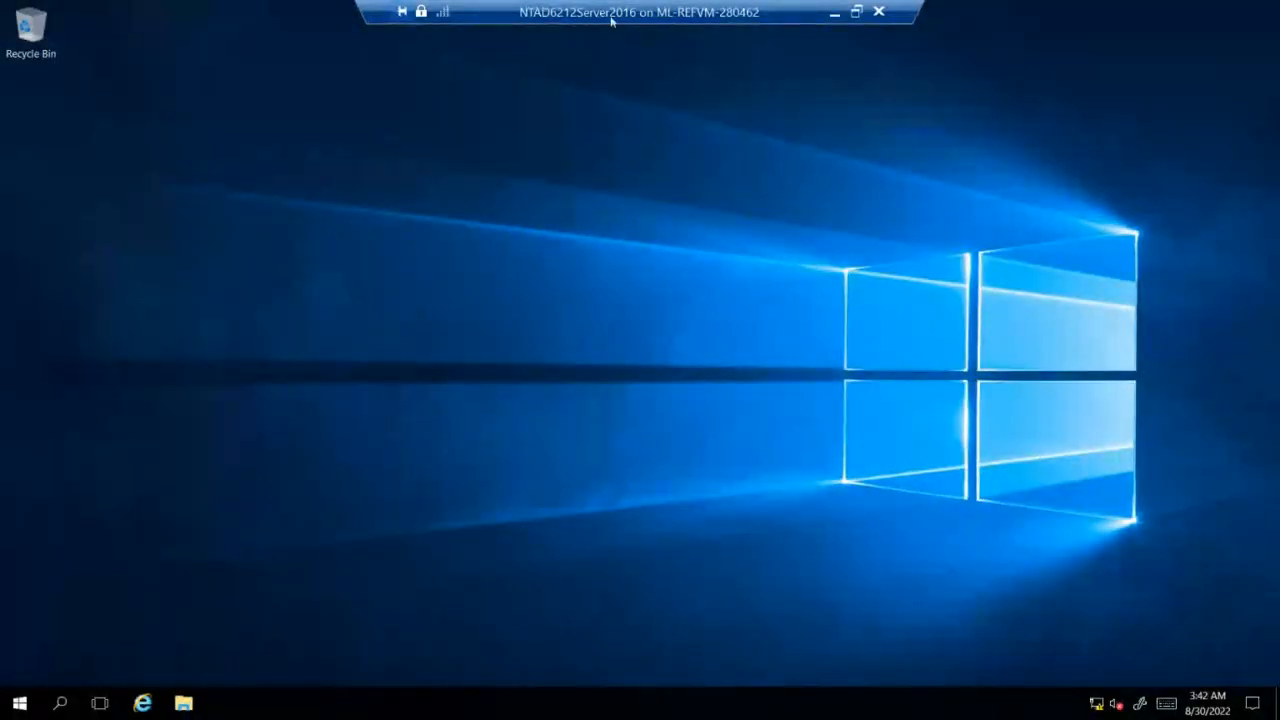
left_click(18, 705)
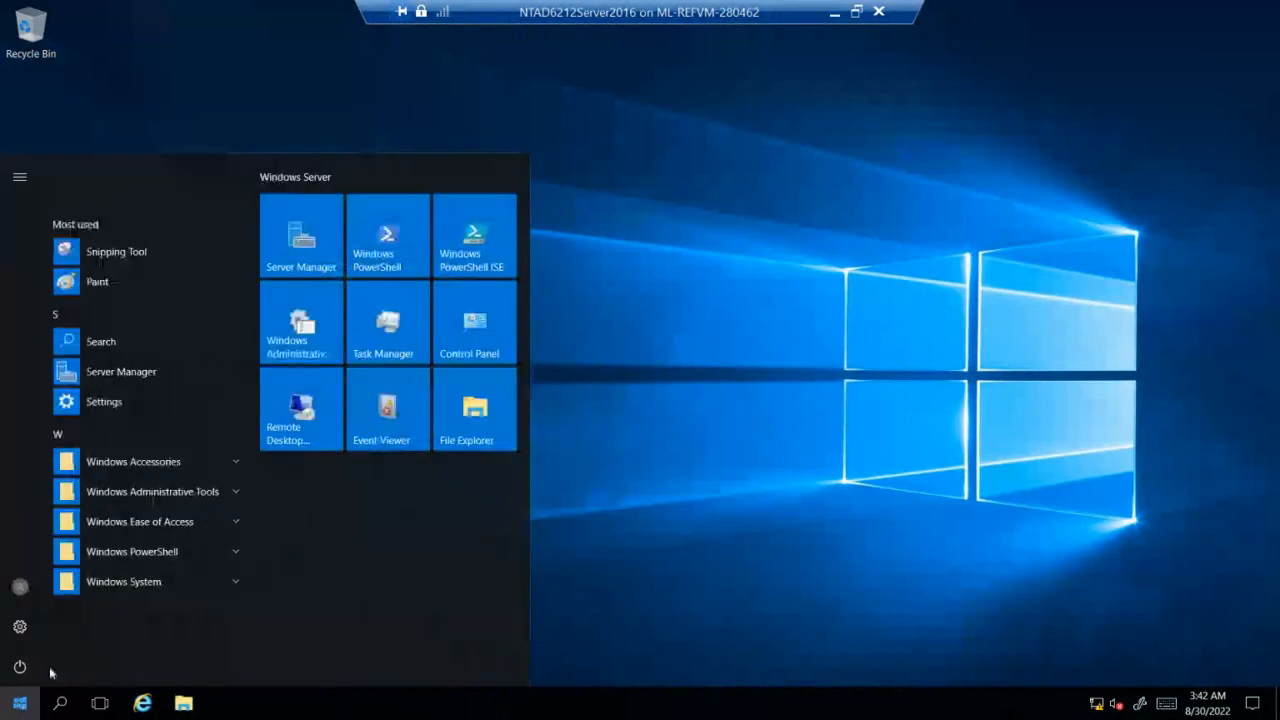
left_click(296, 245)
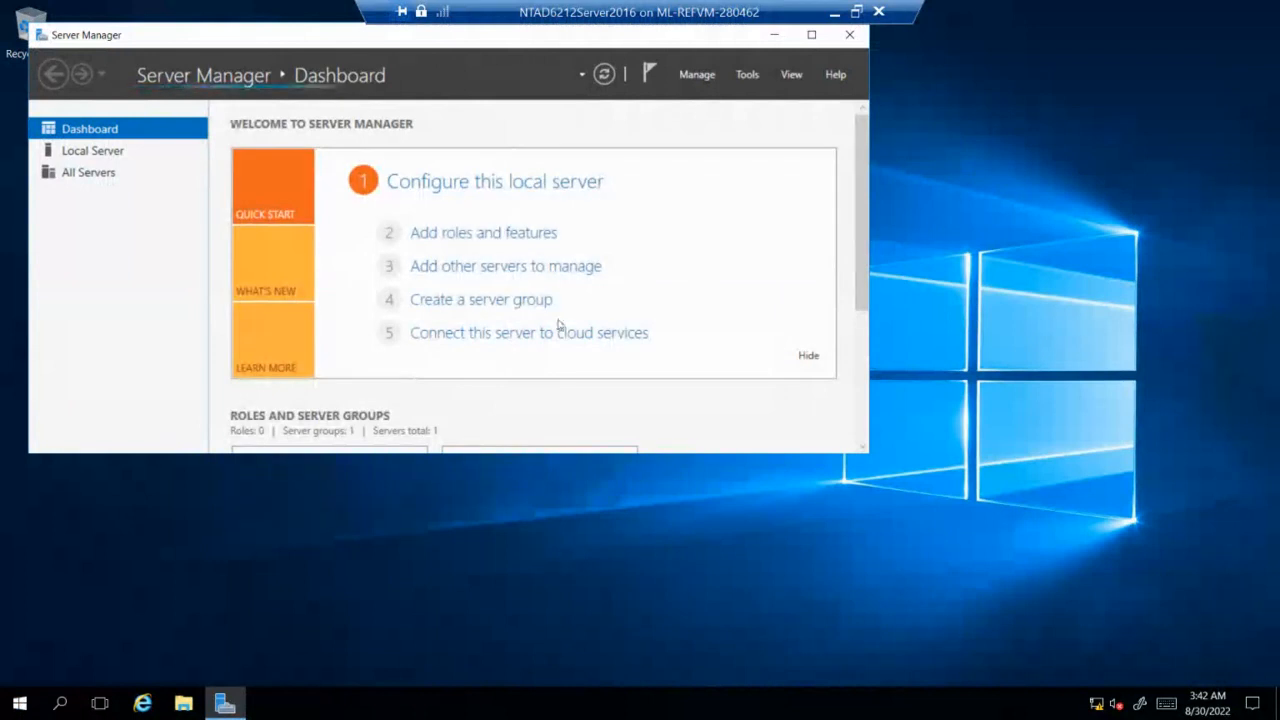
Run Add Roles and Features on this server, selecting Active Directory Domain Services with its required features, and install.
left_click(506, 234)
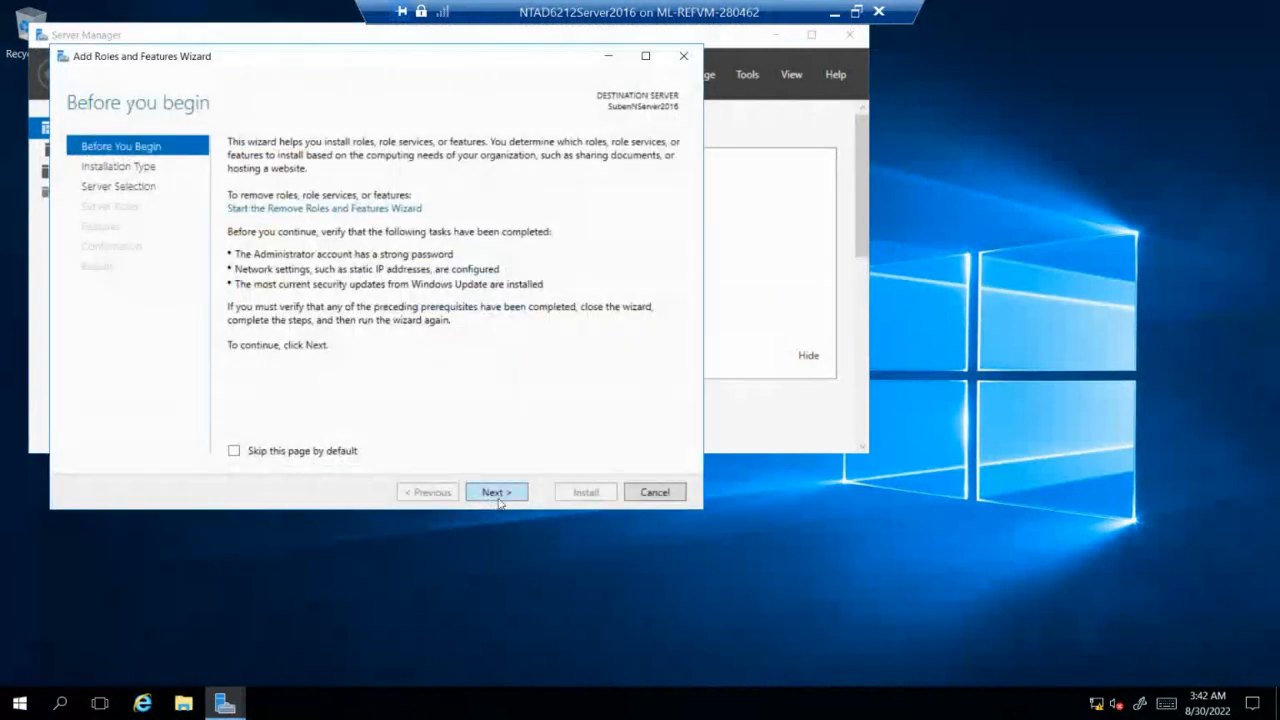
left_click(494, 492)
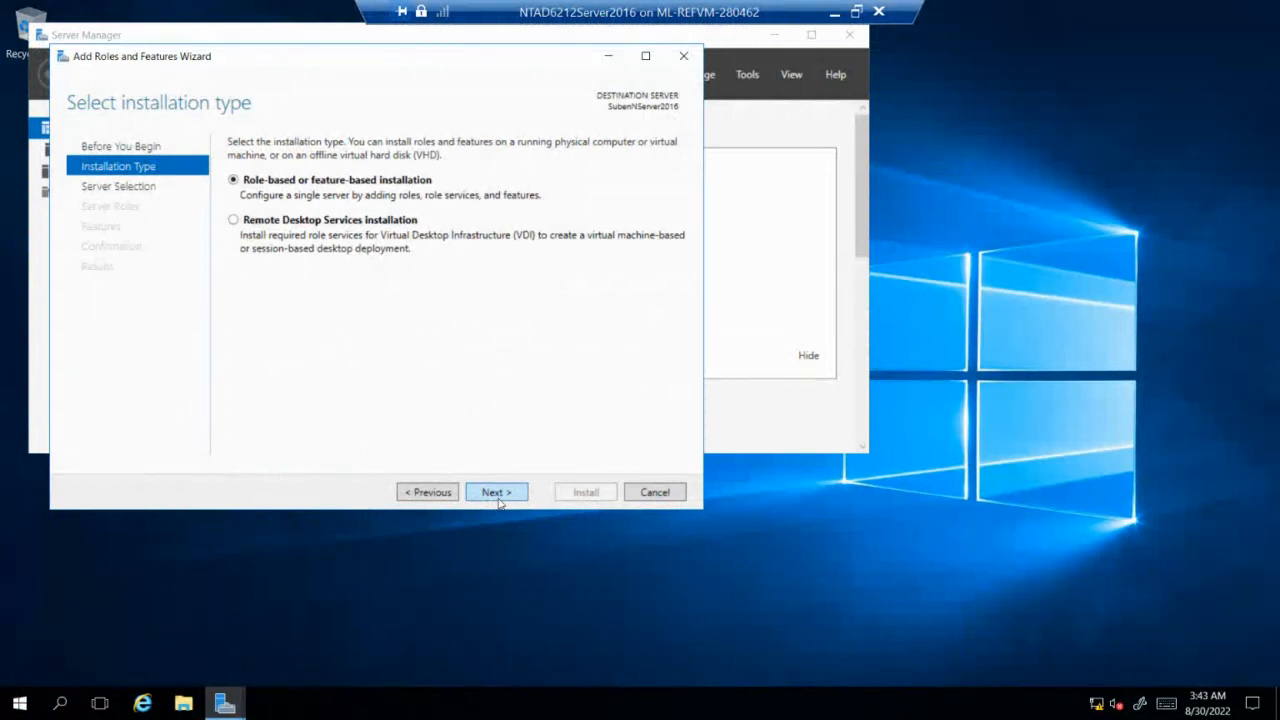
left_click(500, 496)
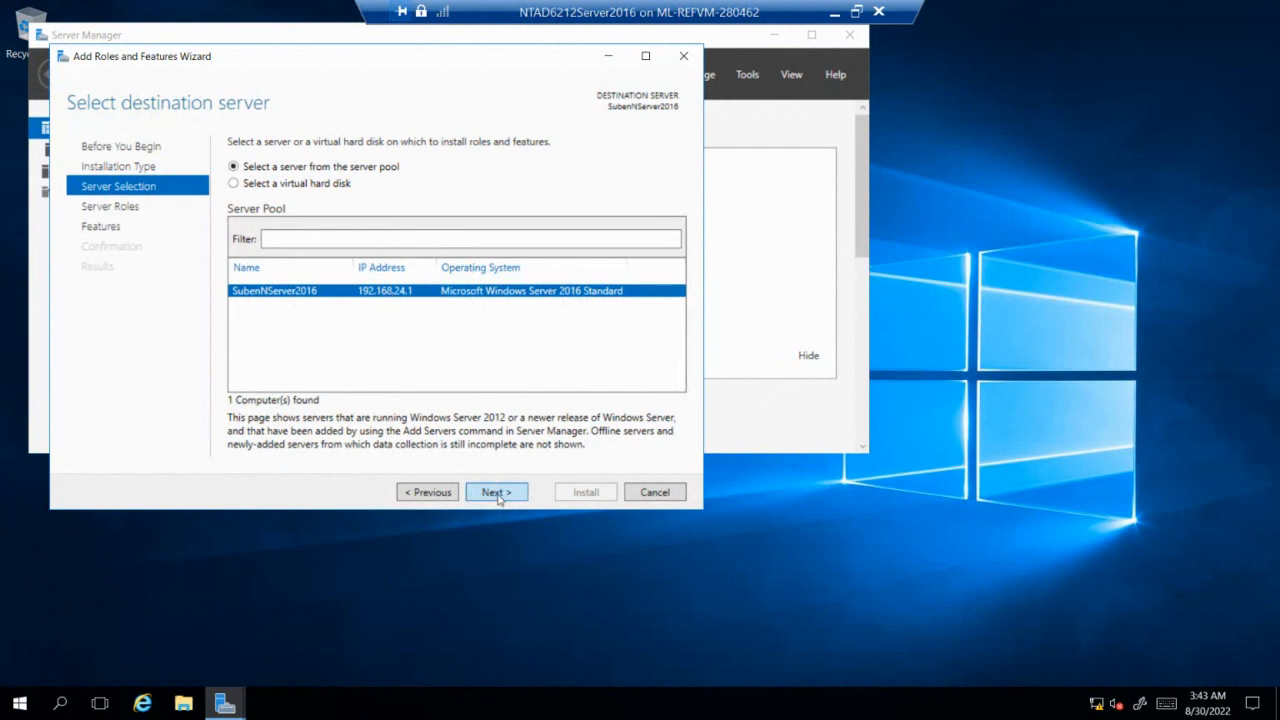
left_click(496, 493)
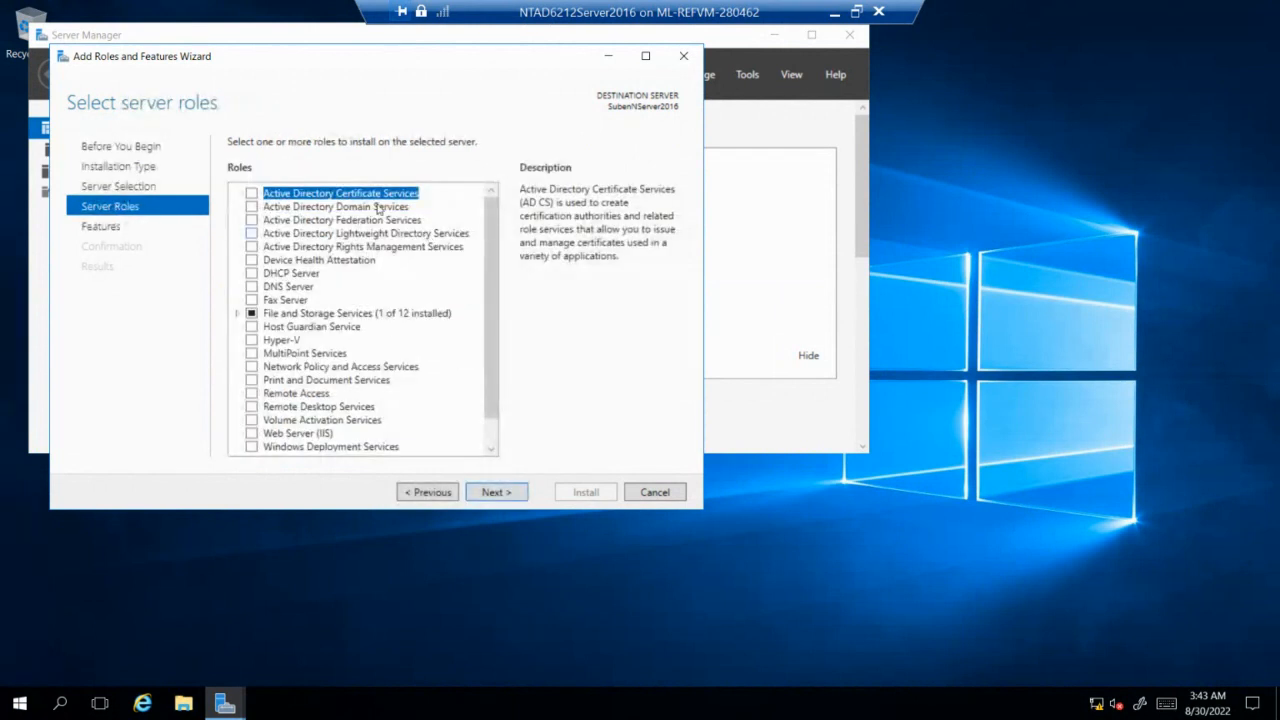
left_click(252, 208)
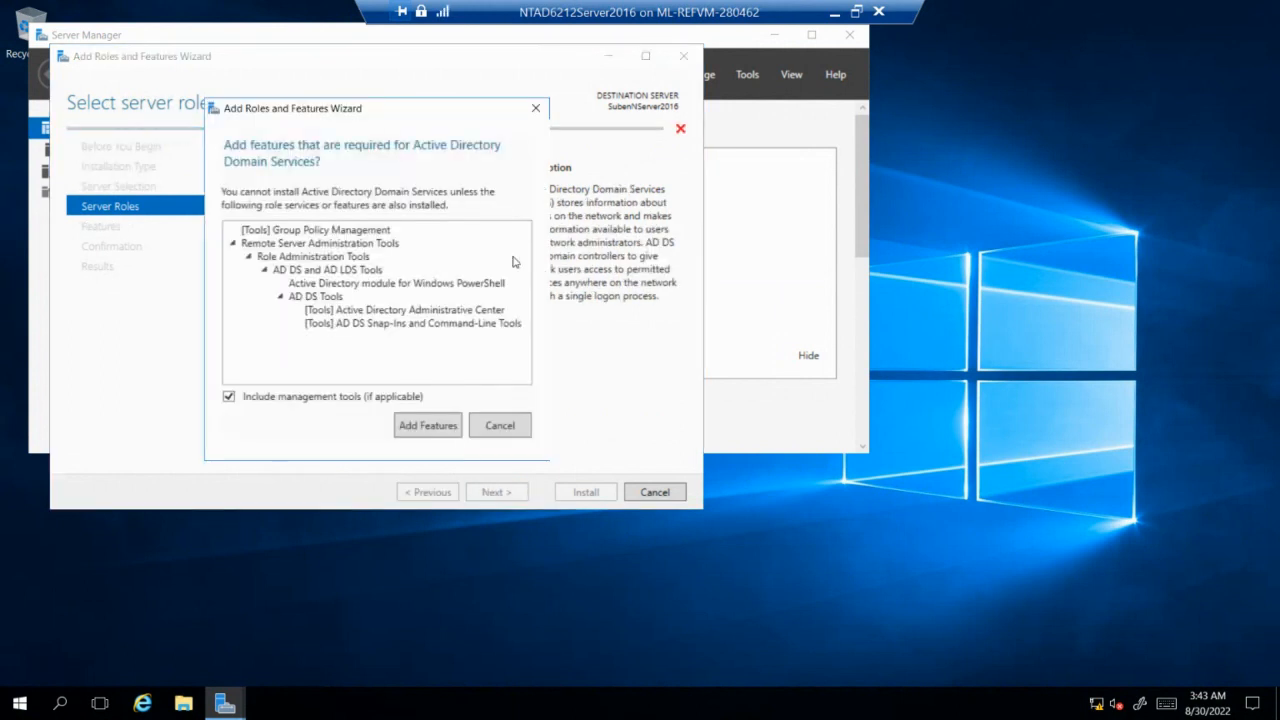
left_click(432, 424)
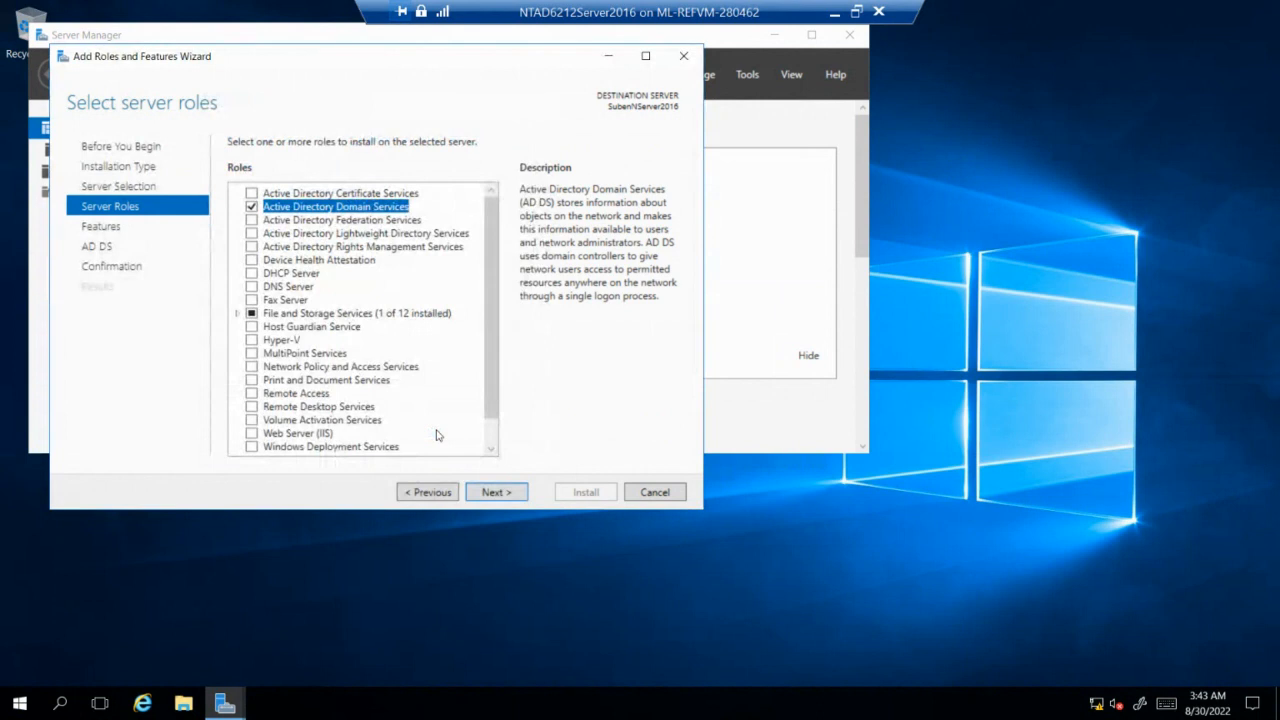
left_click(496, 492)
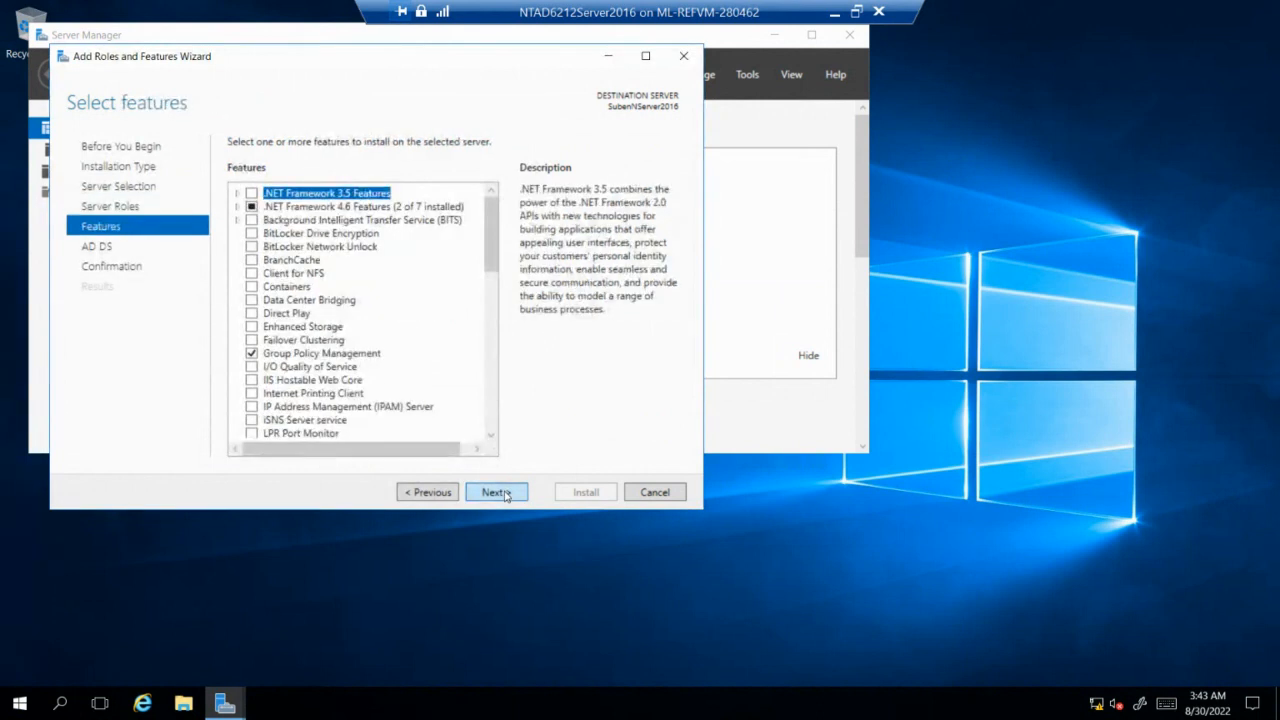
left_click(496, 492)
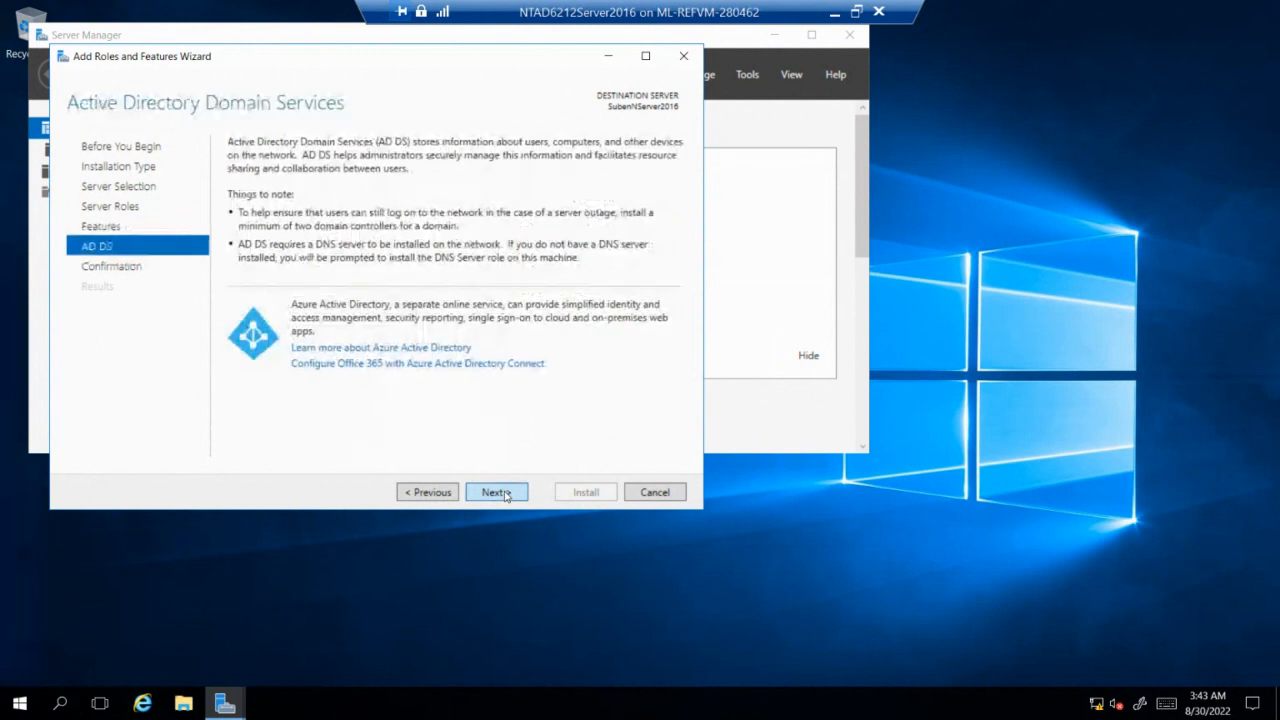
left_click(496, 492)
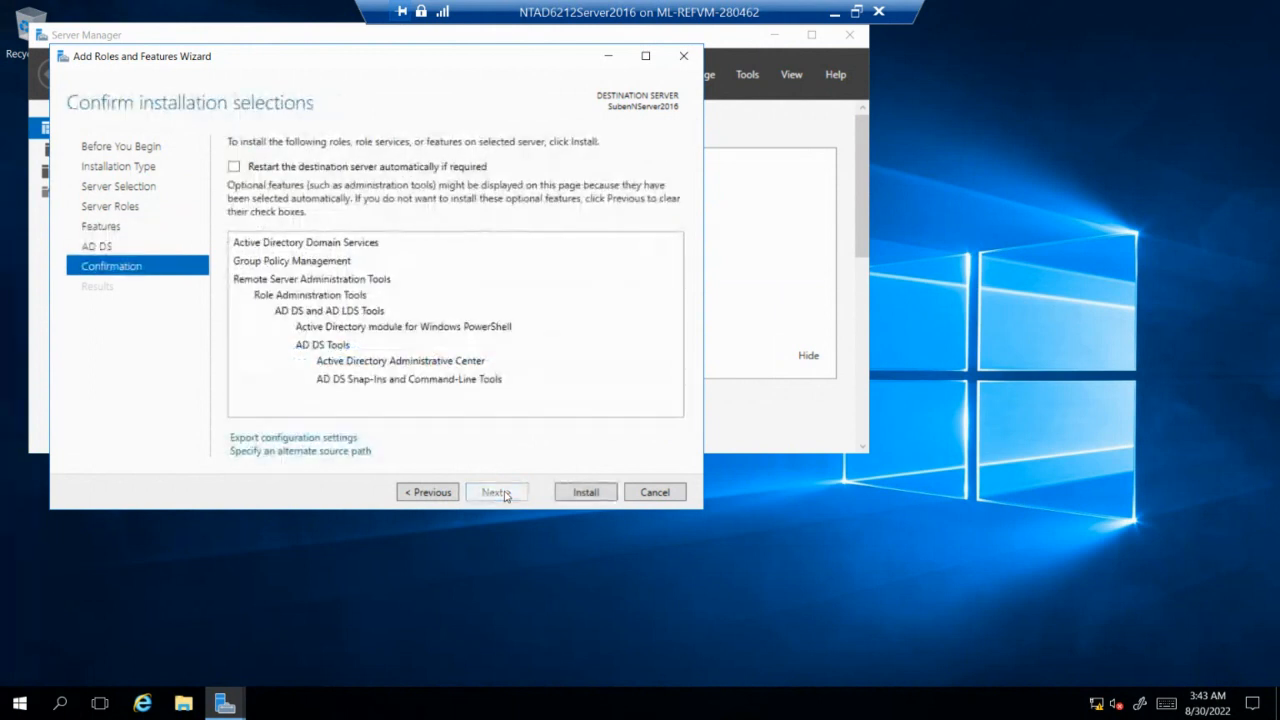
left_click(585, 492)
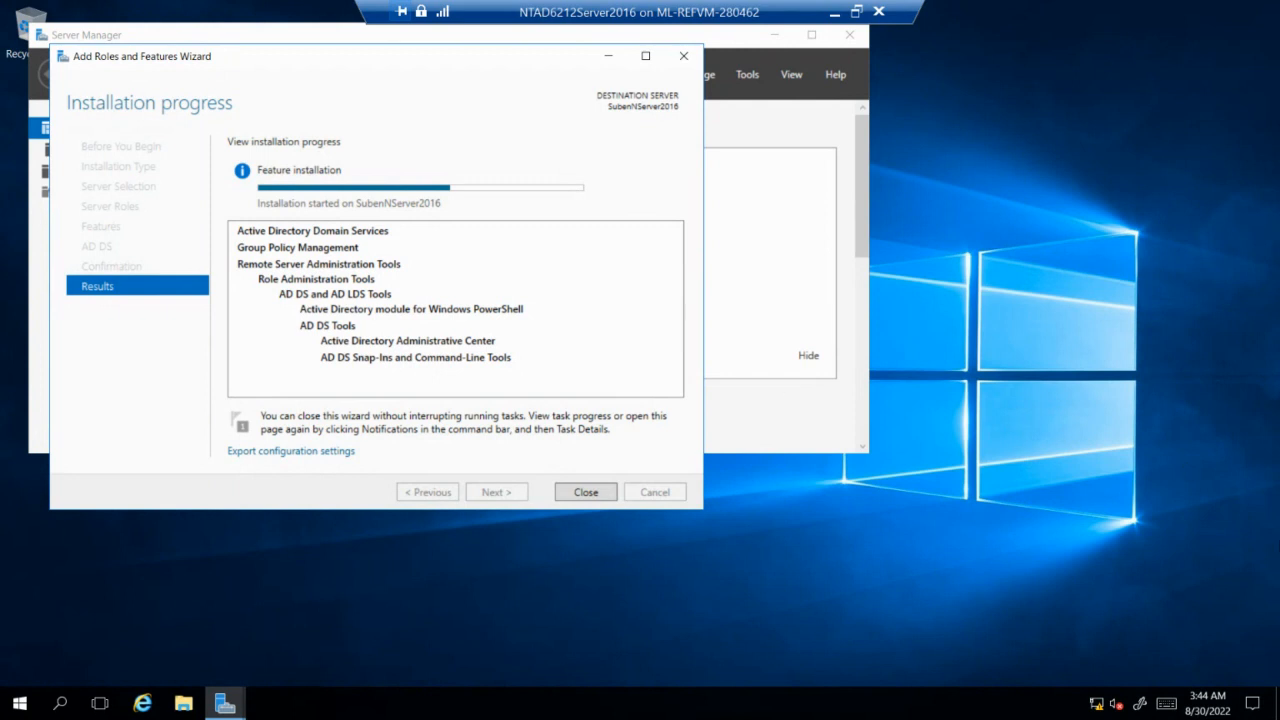
Check the system date and time on the taskbar clock while AD DS installs.
left_click(1206, 709)
Change the server's time zone to (UTC+02:00) Harare, Pretoria in Date & time settings.
right_click(1206, 709)
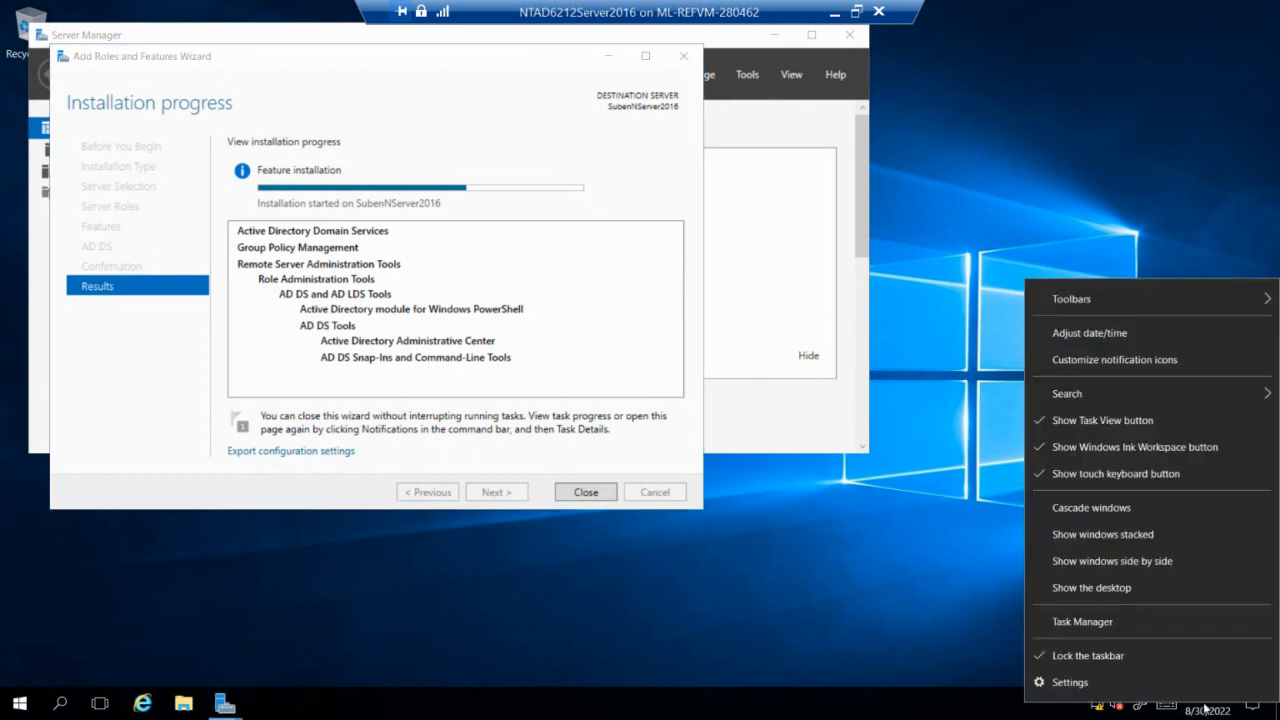
left_click(1128, 334)
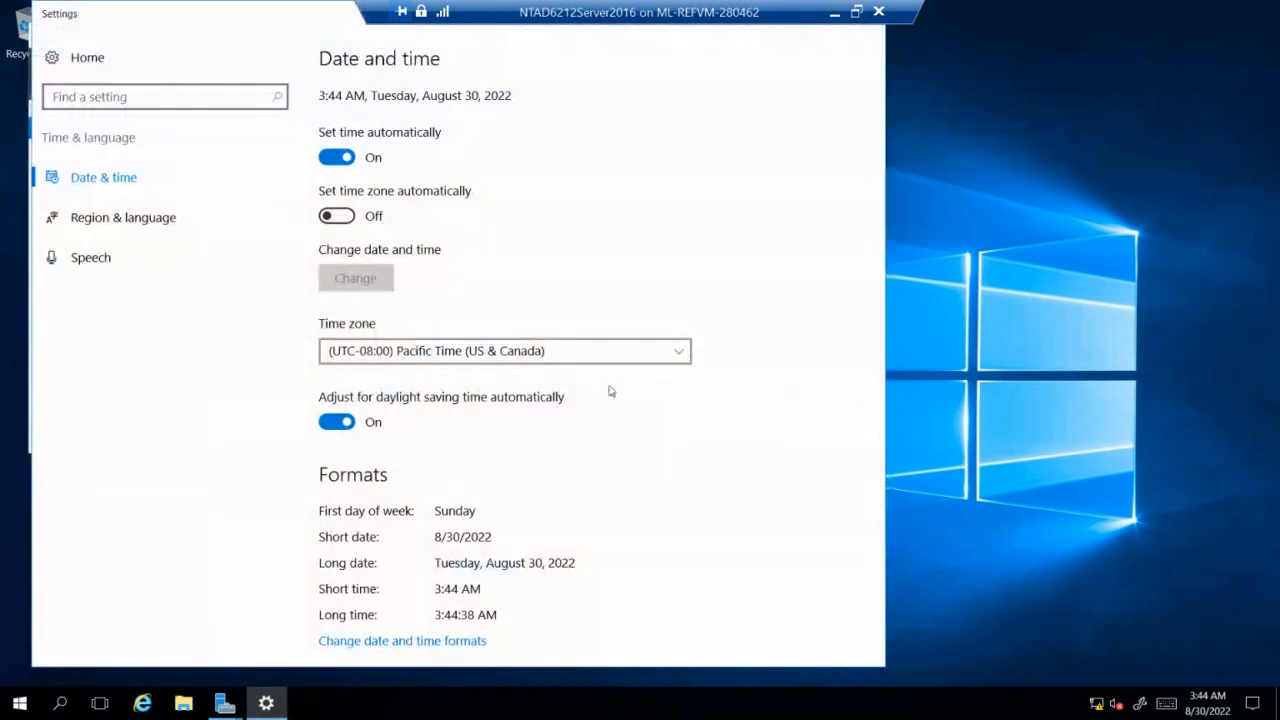
left_click(505, 351)
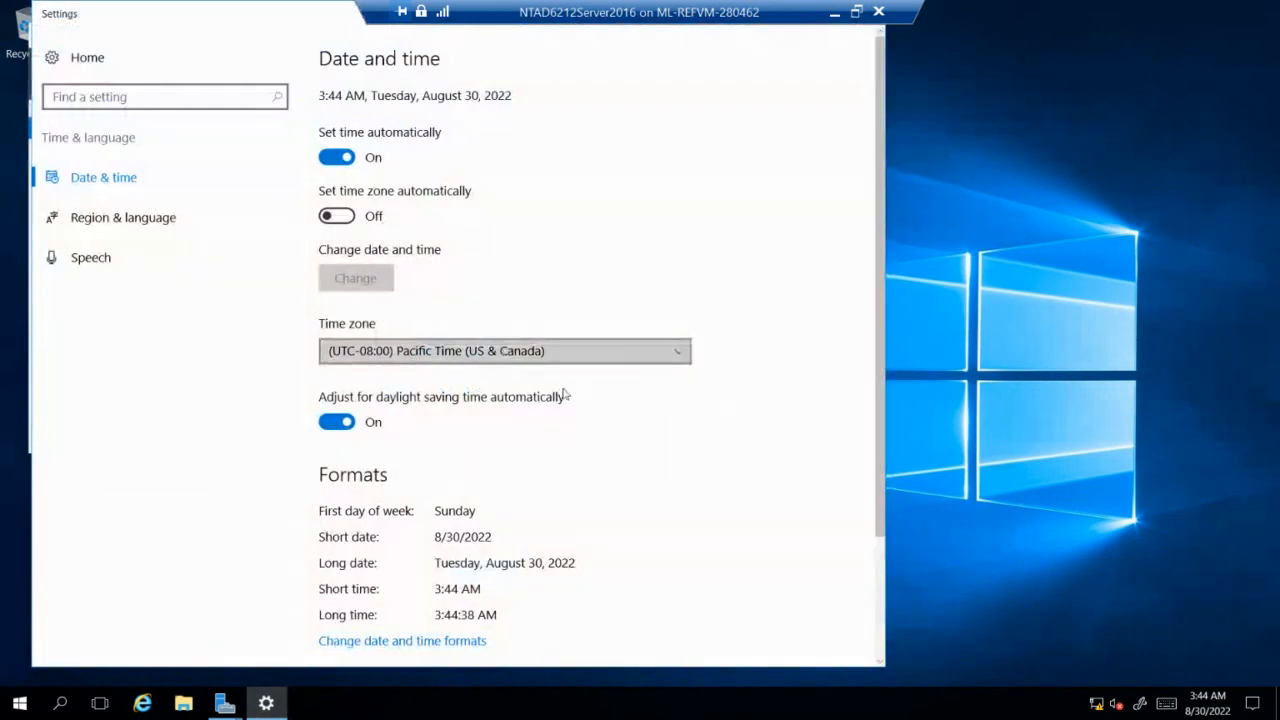
scroll(591, 400, "down", 8)
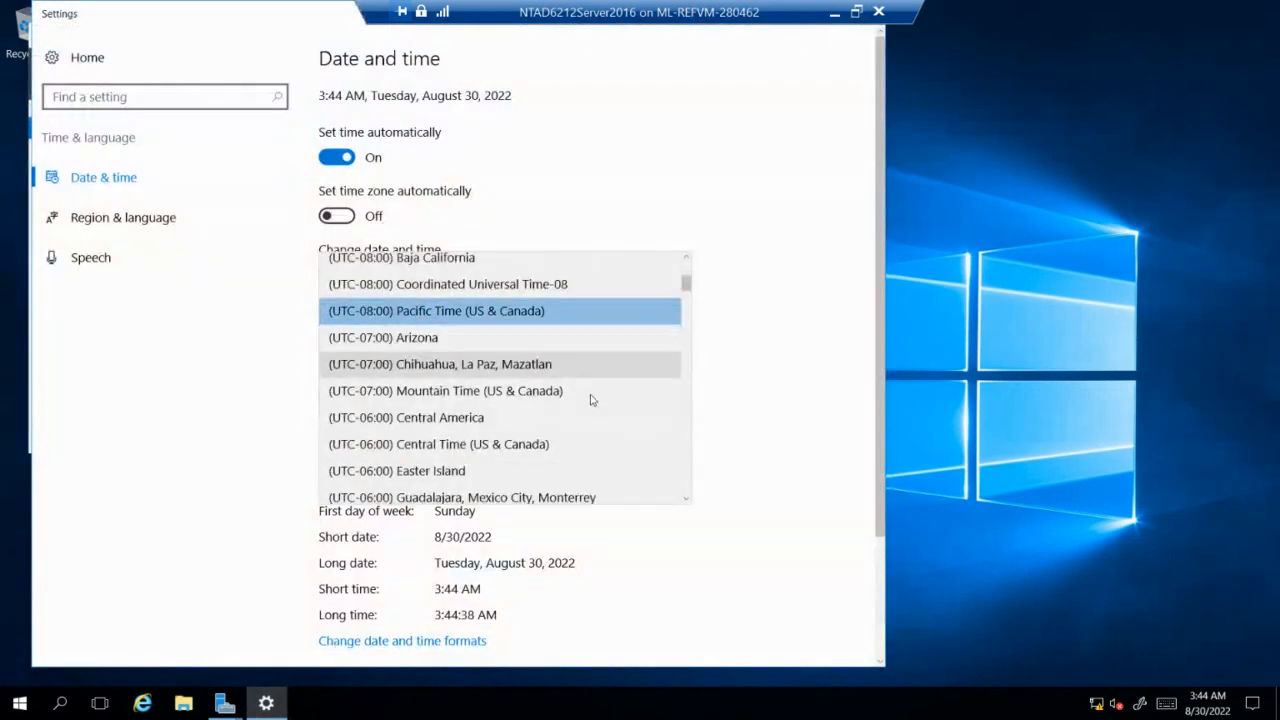
scroll(591, 400, "down", 4)
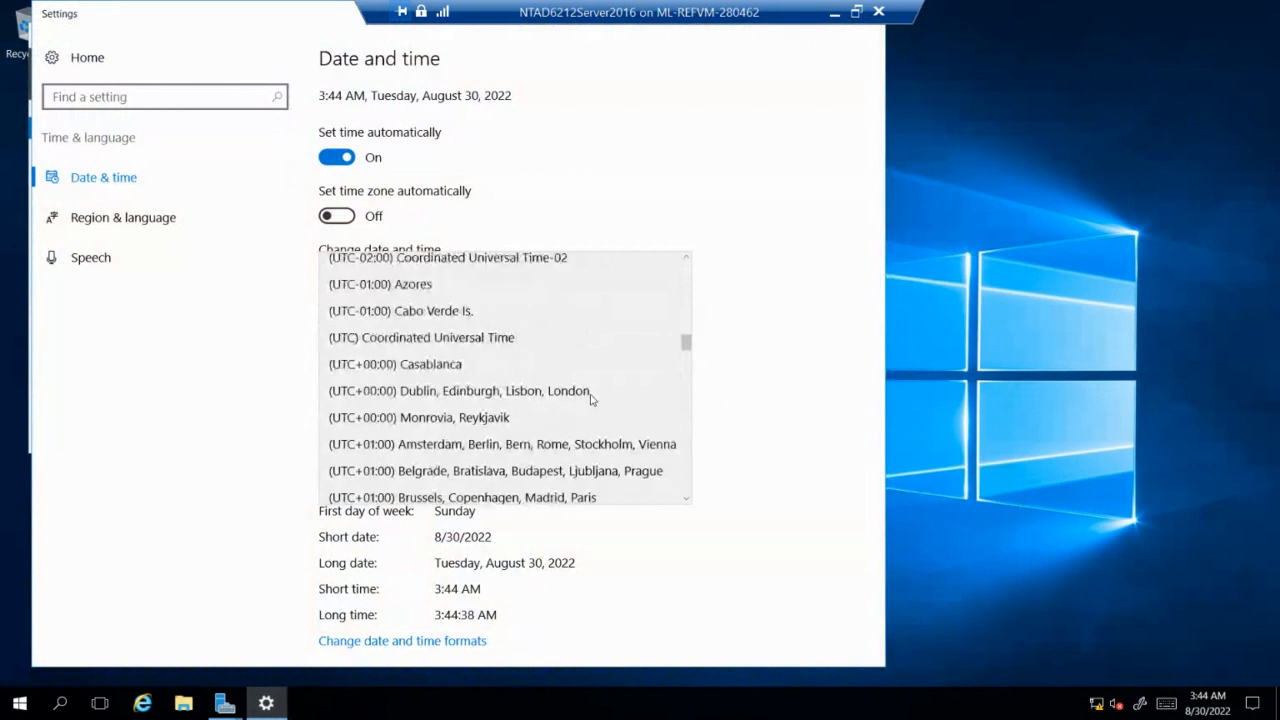
scroll(591, 400, "down", 2)
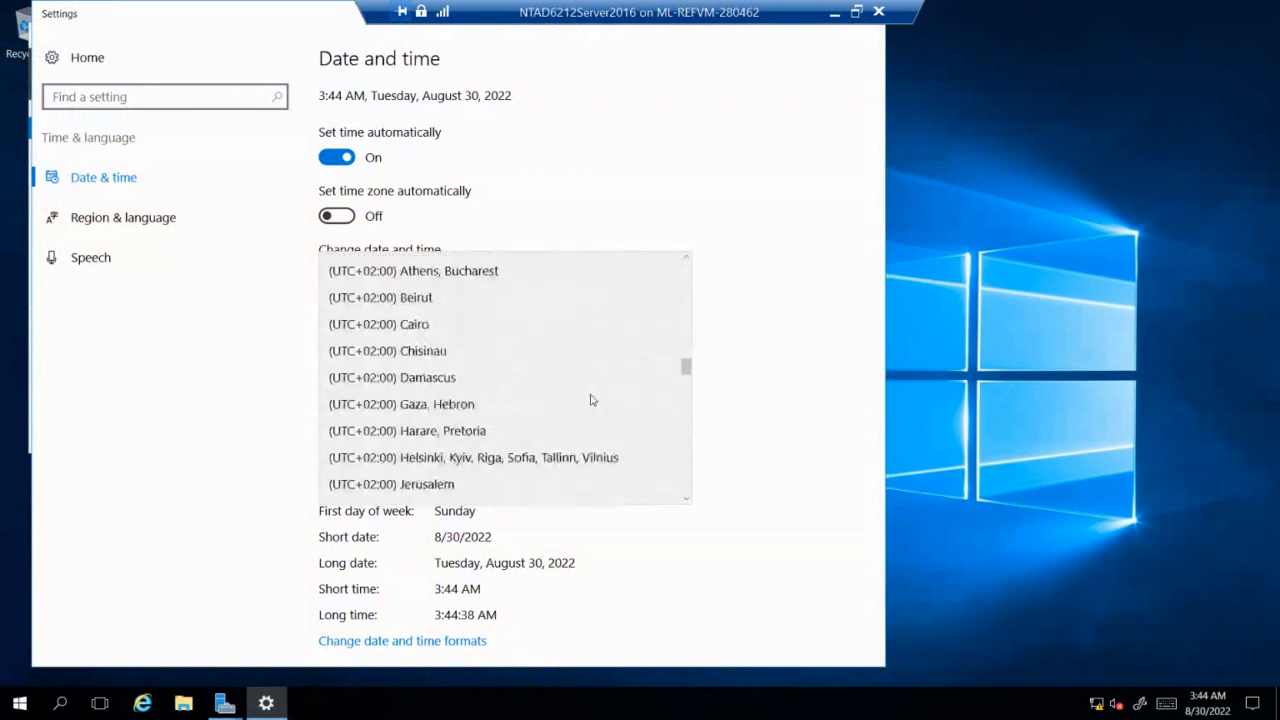
left_click(476, 440)
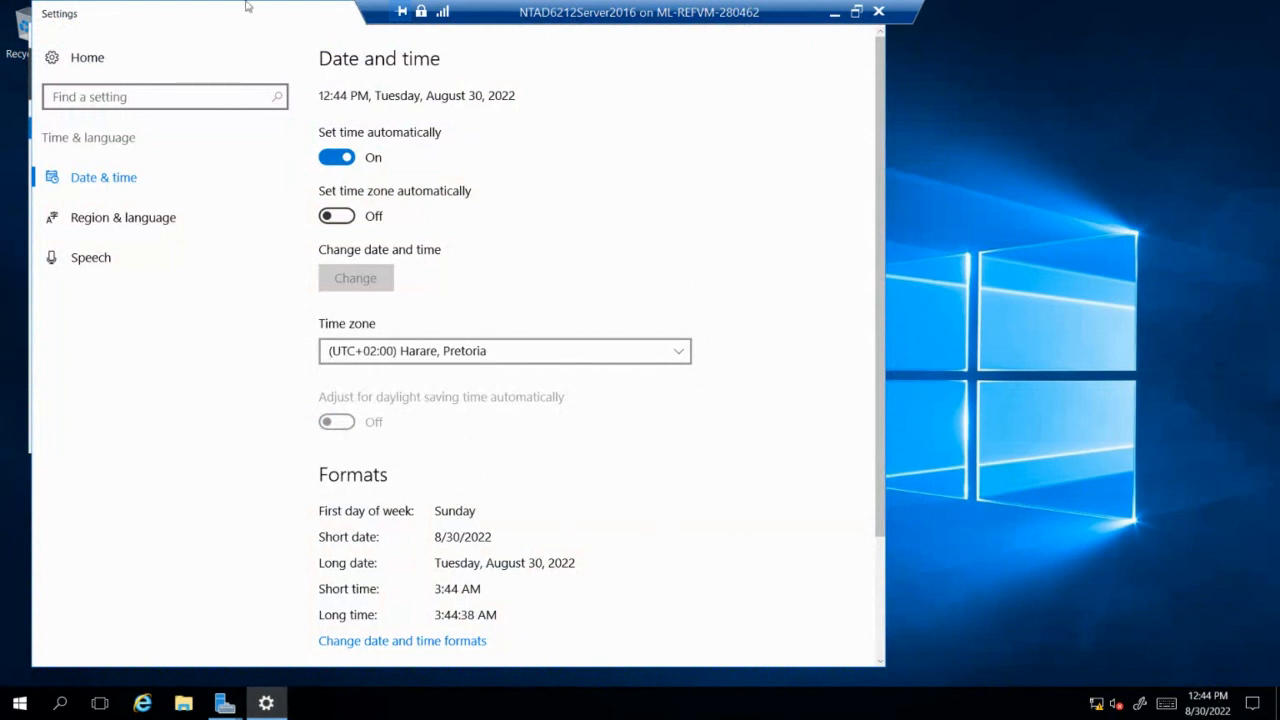
left_click_drag(257, 14, 293, 117)
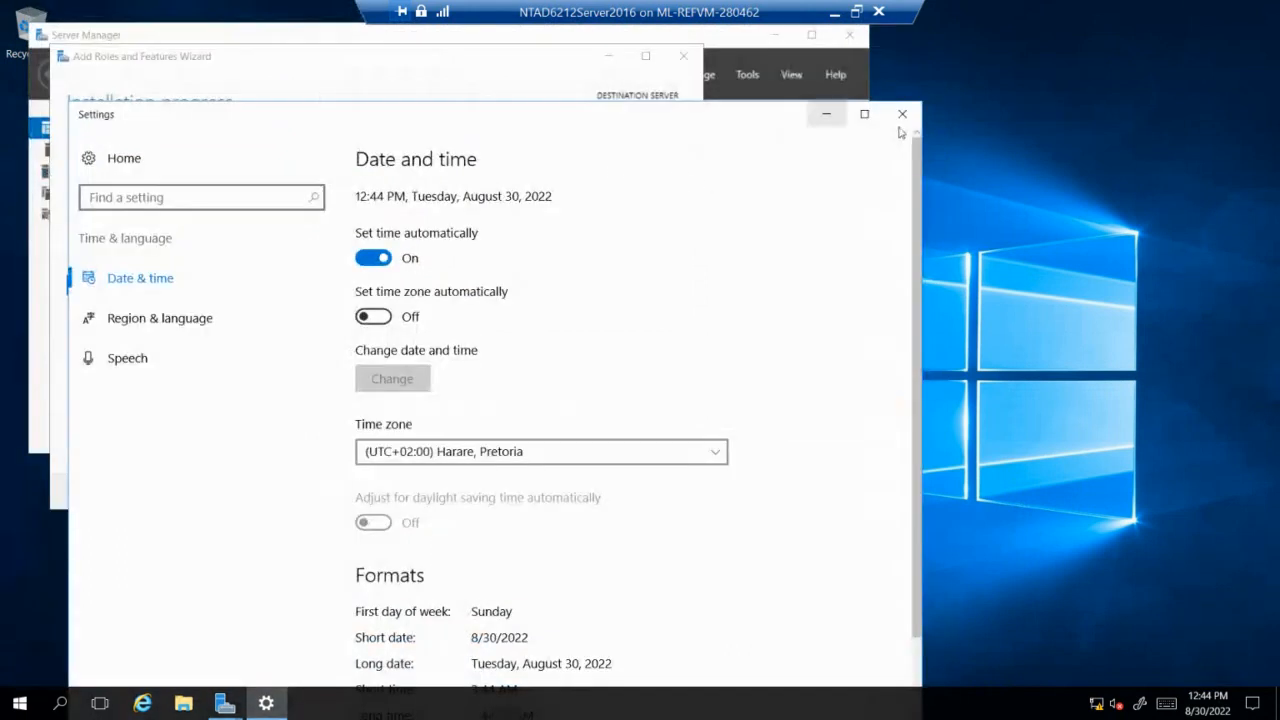
left_click(902, 114)
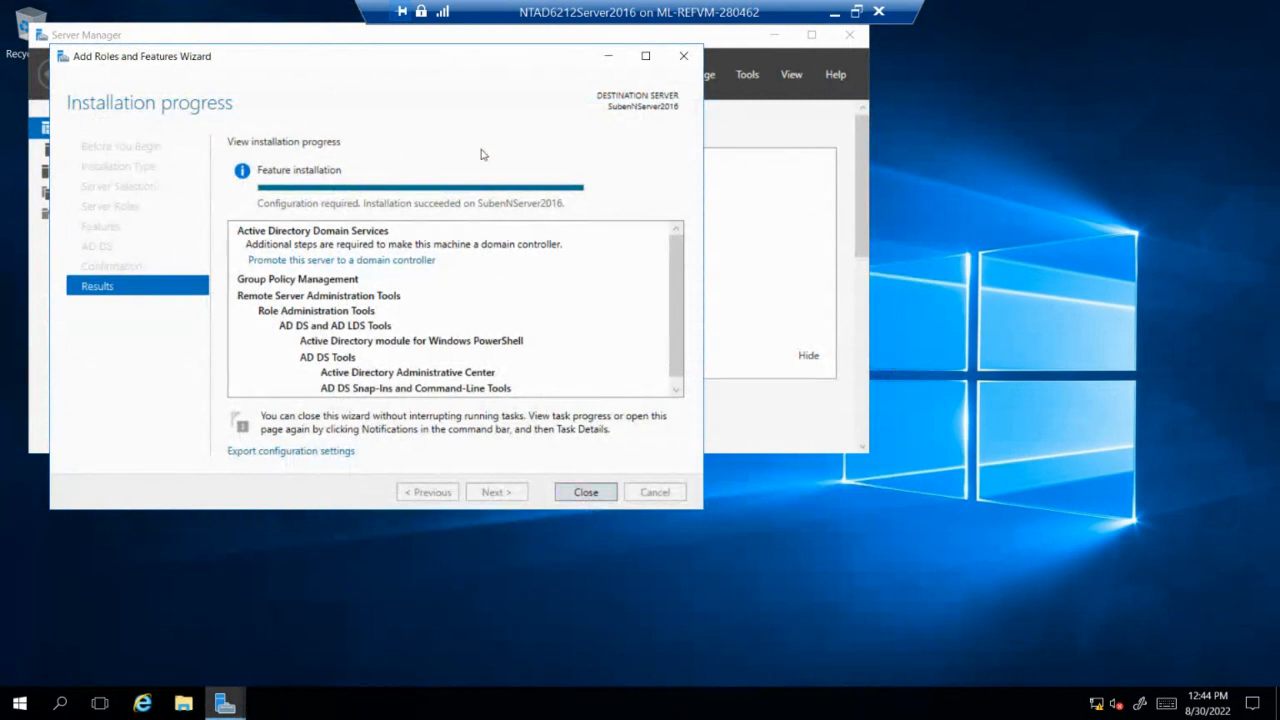
Close the finished install wizard, maximize Server Manager, review notifications and go to the AD DS page.
left_click(592, 496)
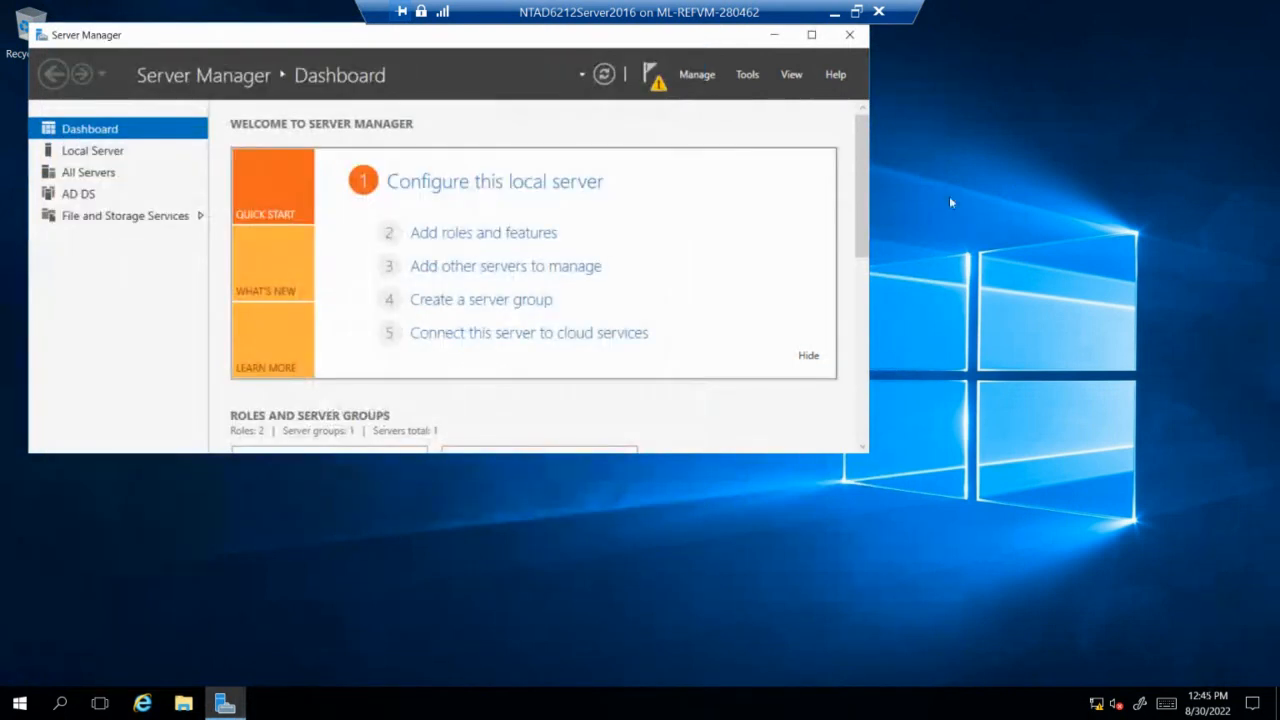
left_click(811, 34)
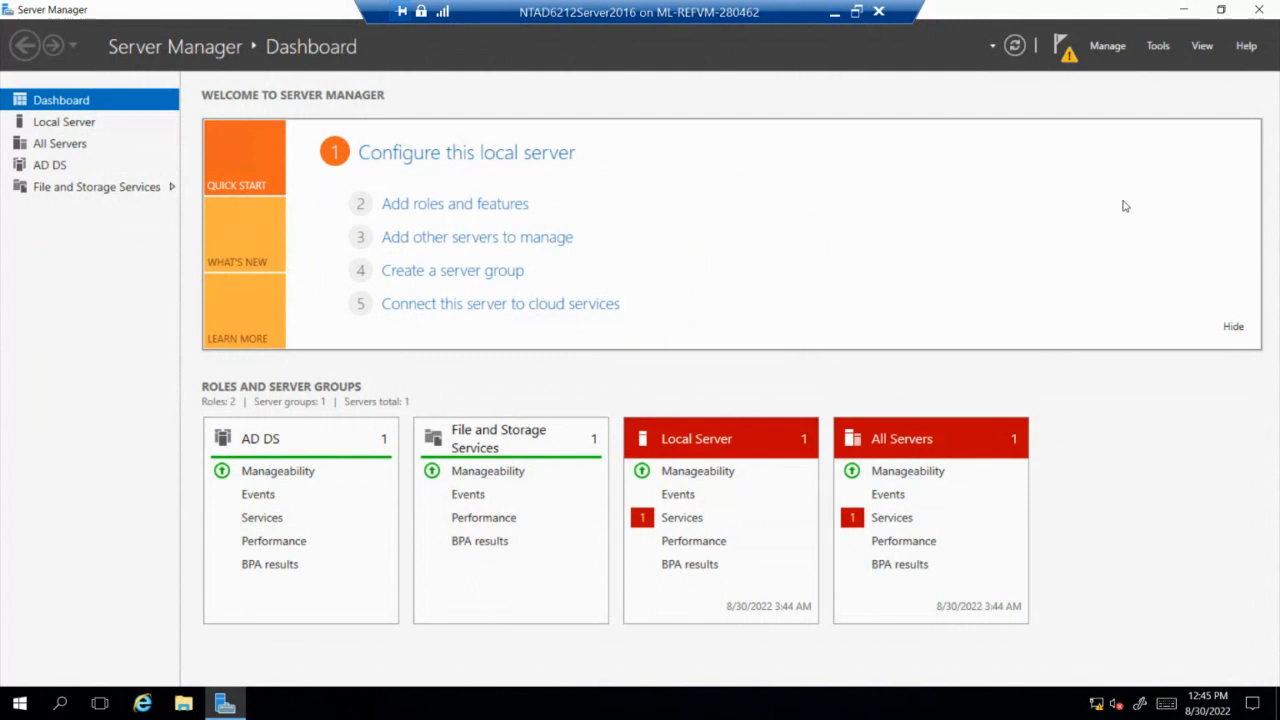
left_click(1066, 48)
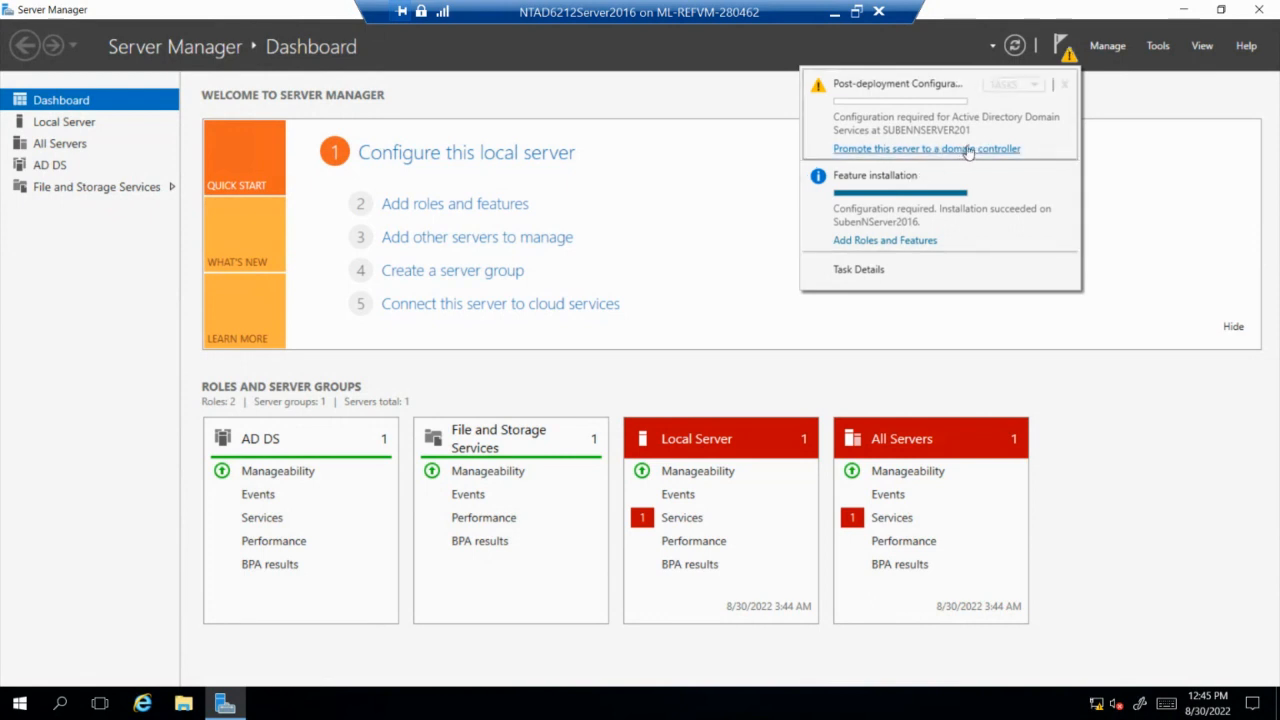
left_click(279, 442)
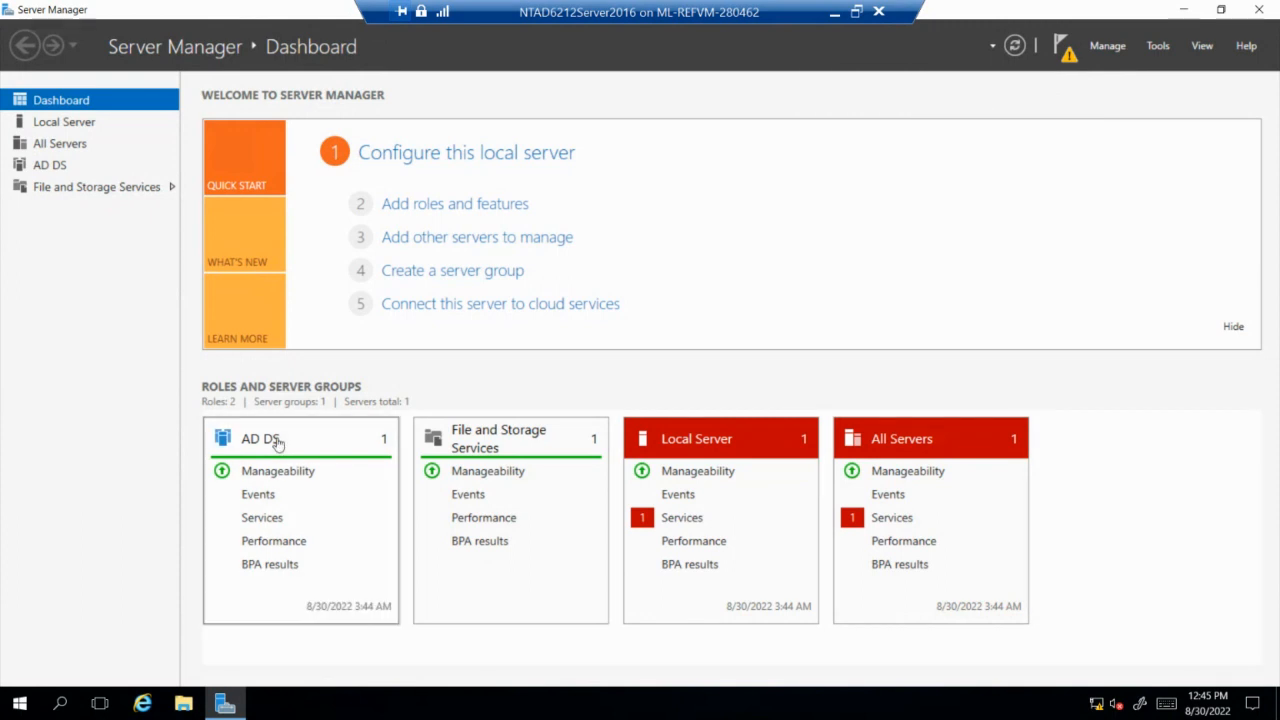
left_click(279, 442)
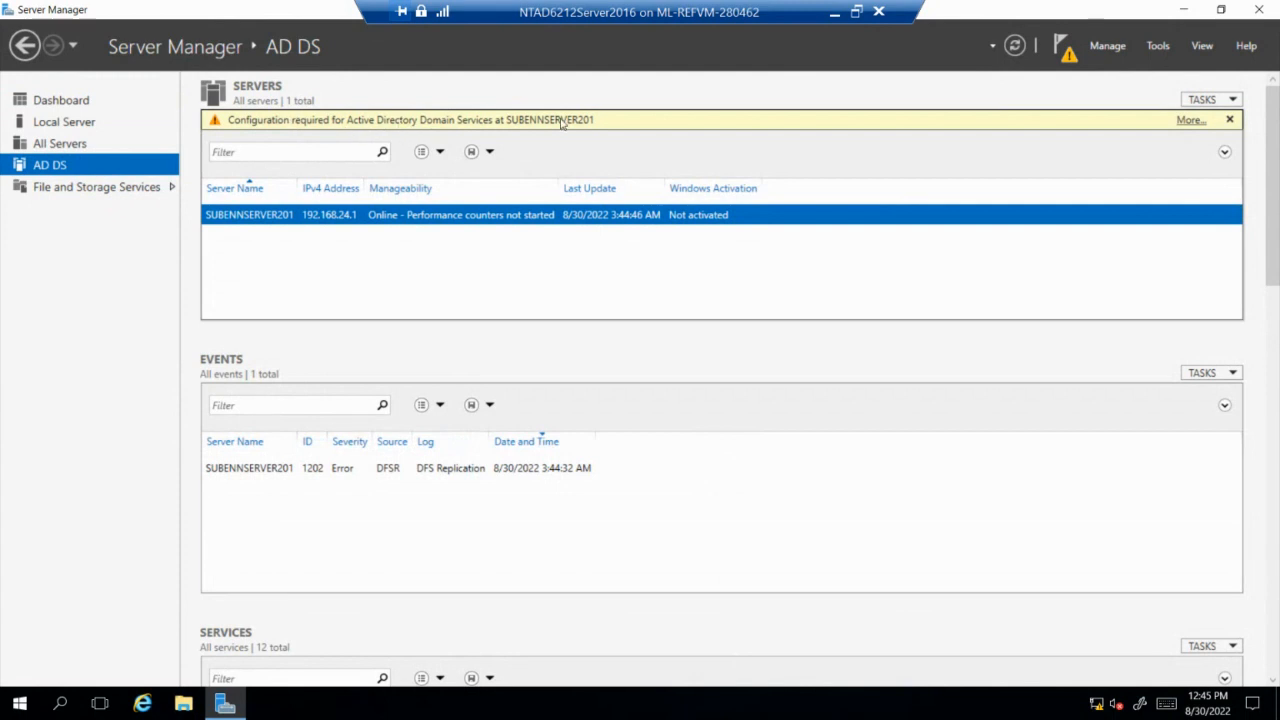
From the AD DS configuration banner's details, choose to promote this server to a domain controller.
left_click(1190, 121)
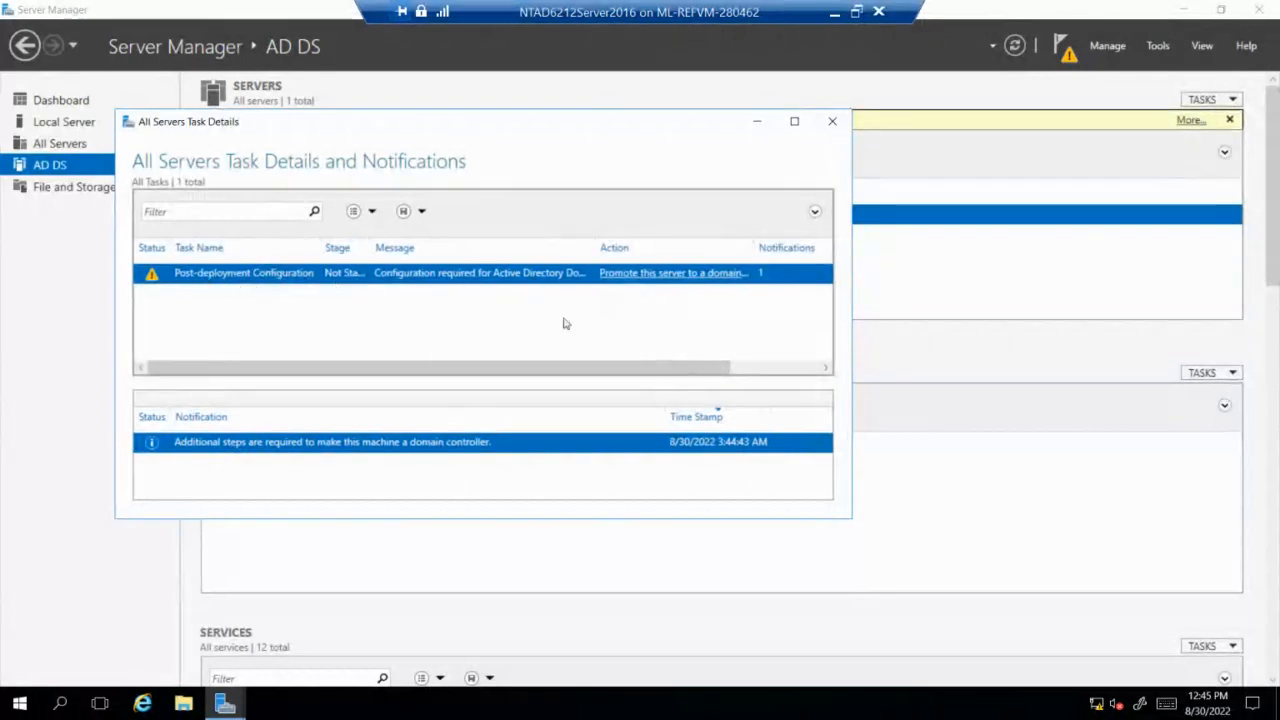
left_click(686, 276)
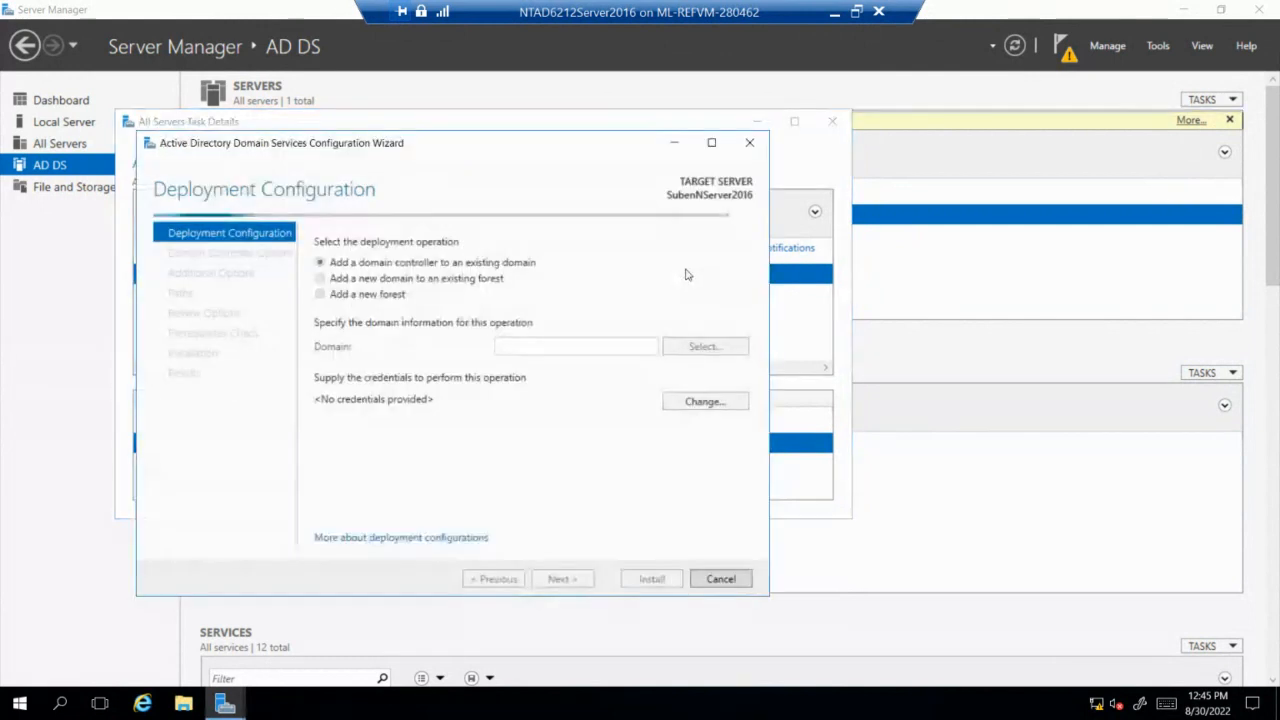
Choose to add a new forest, enter the root domain name ending in HomeAffairs.gov, and continue.
left_click(319, 295)
left_click(610, 346)
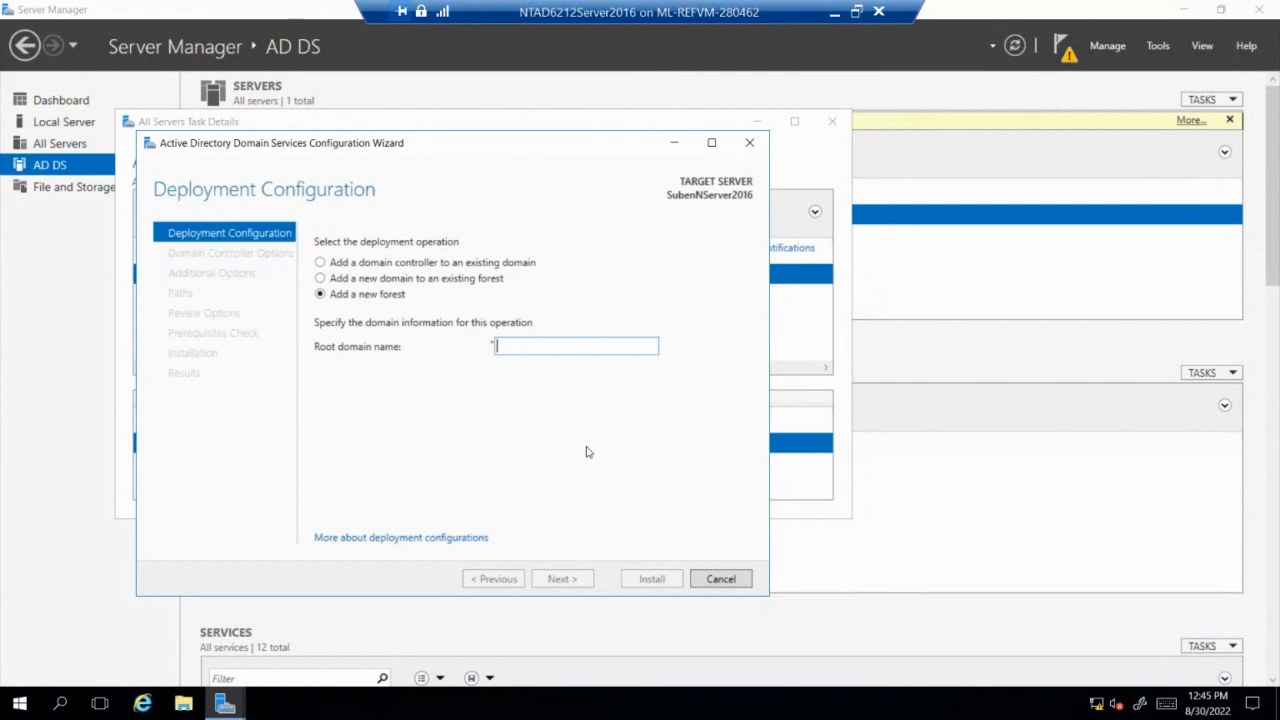
type("Su")
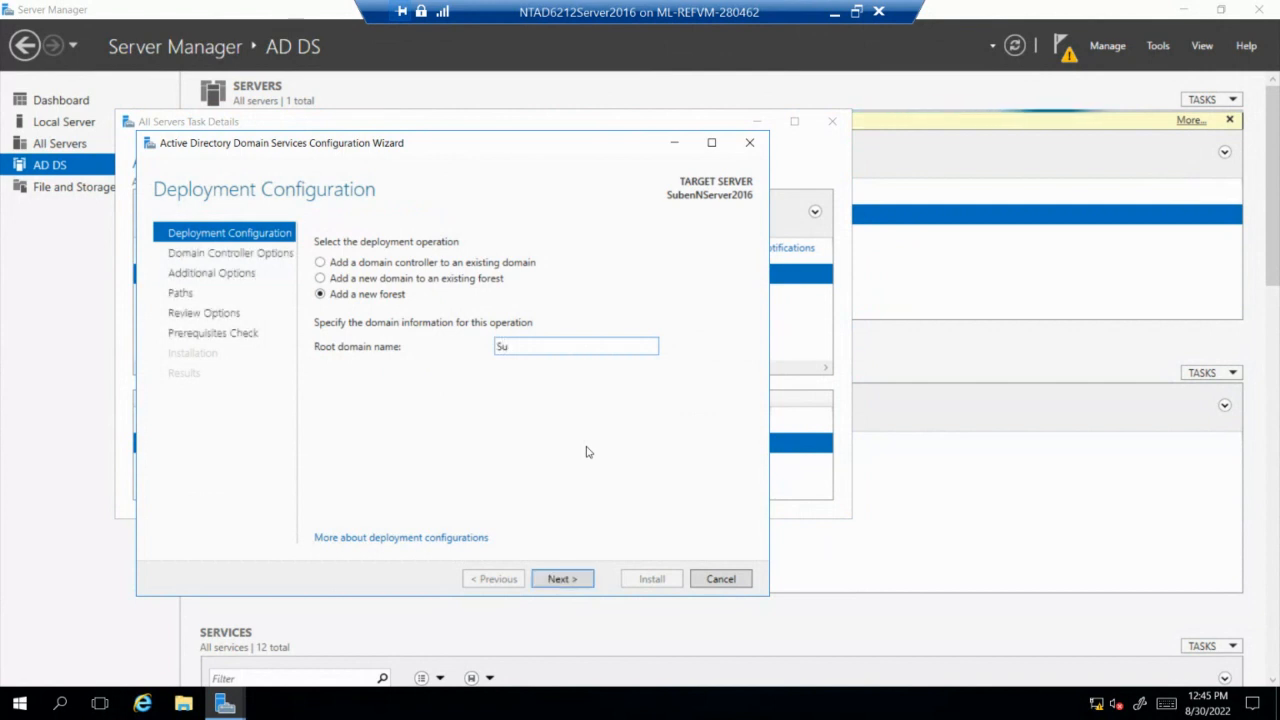
type("benNHome")
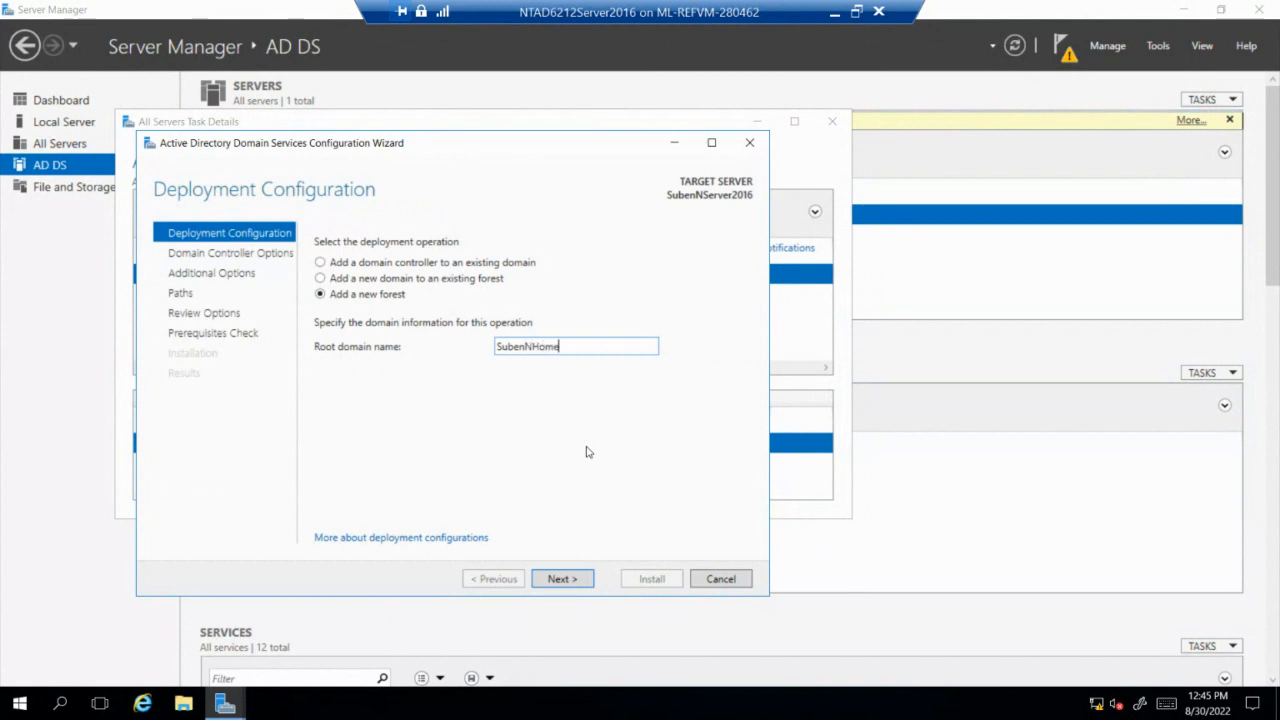
type("Affairs.gov")
left_click(562, 585)
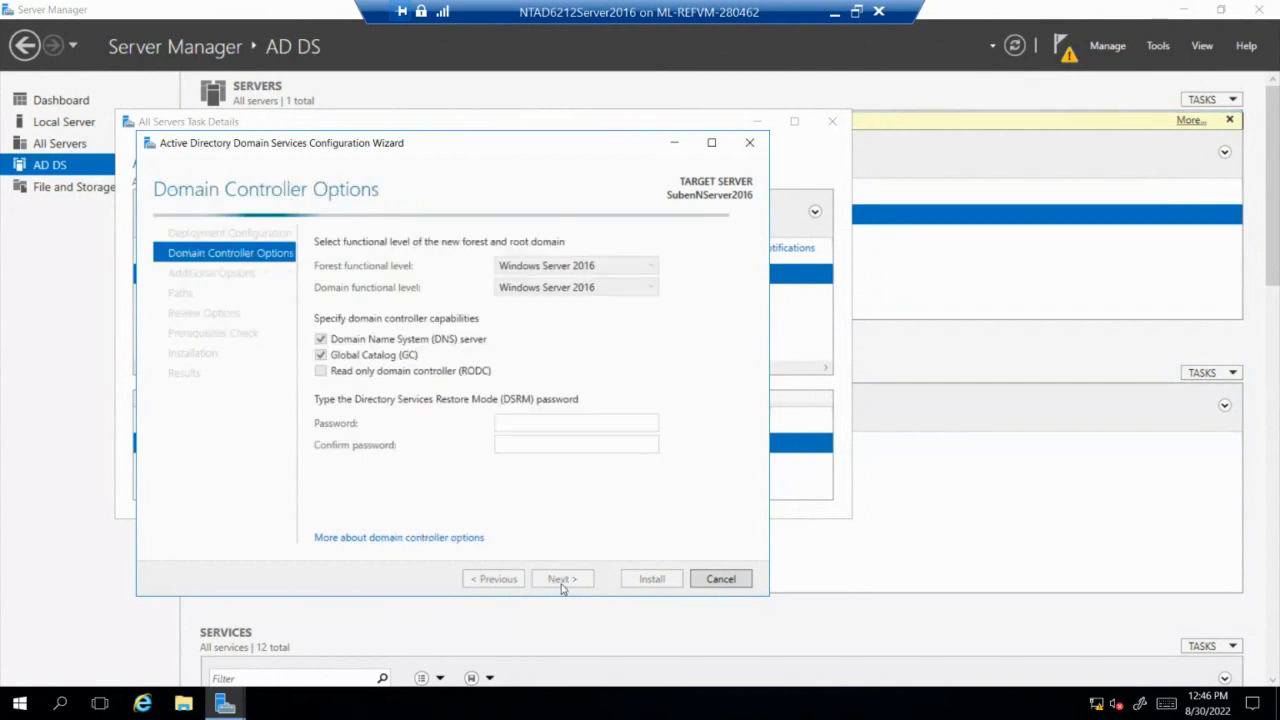
Enter and confirm the Directory Services Restore Mode password, then continue to DNS Options.
left_click(560, 422)
type("•••••")
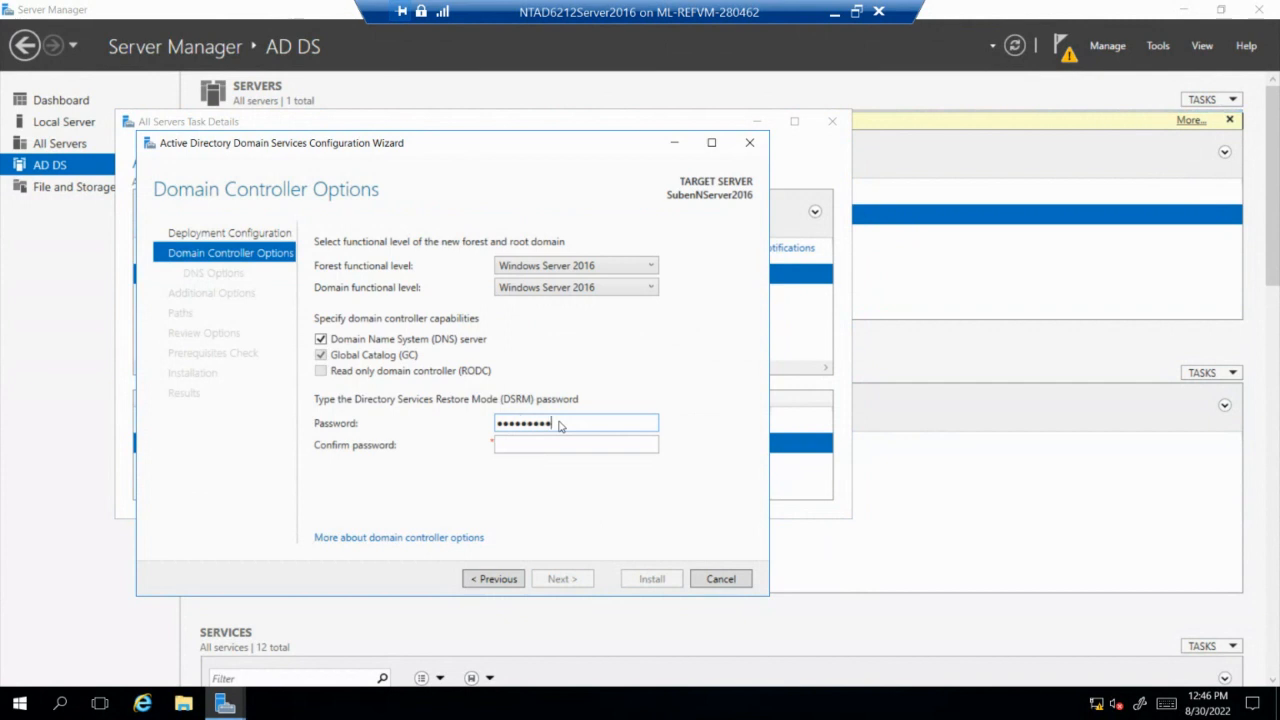
left_click(591, 445)
type("•••••••••")
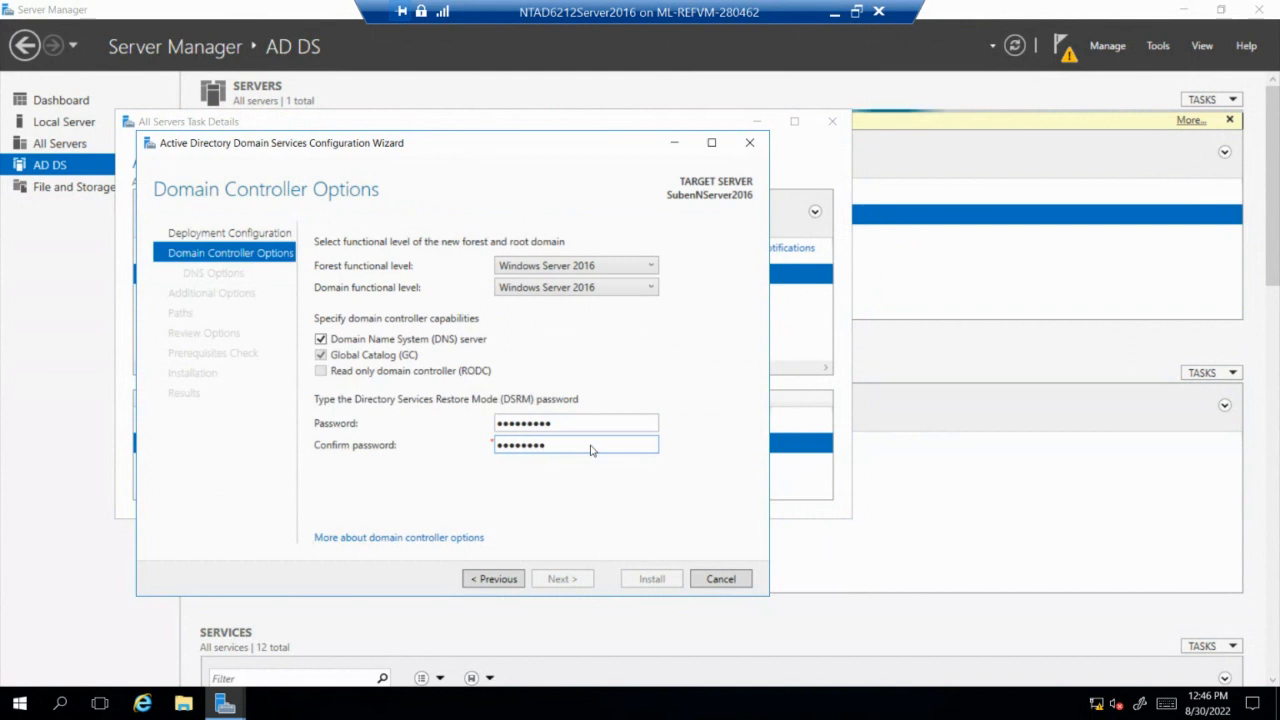
type("•")
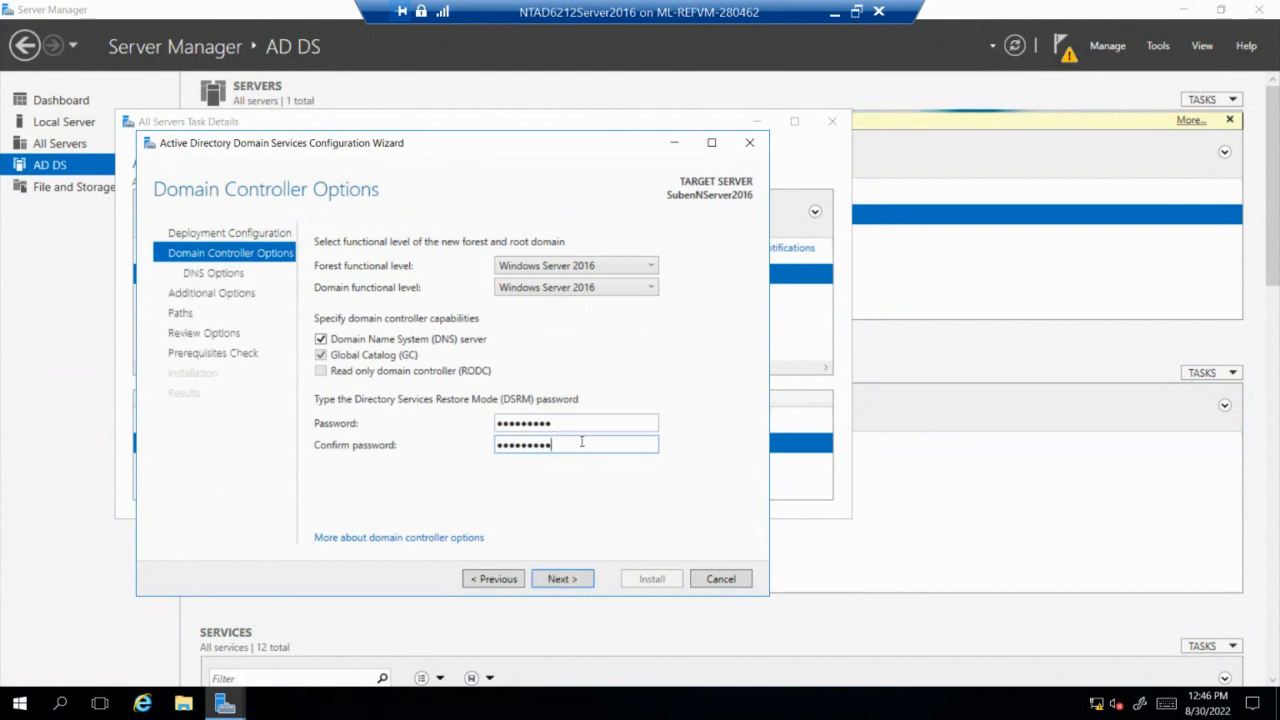
left_click(563, 579)
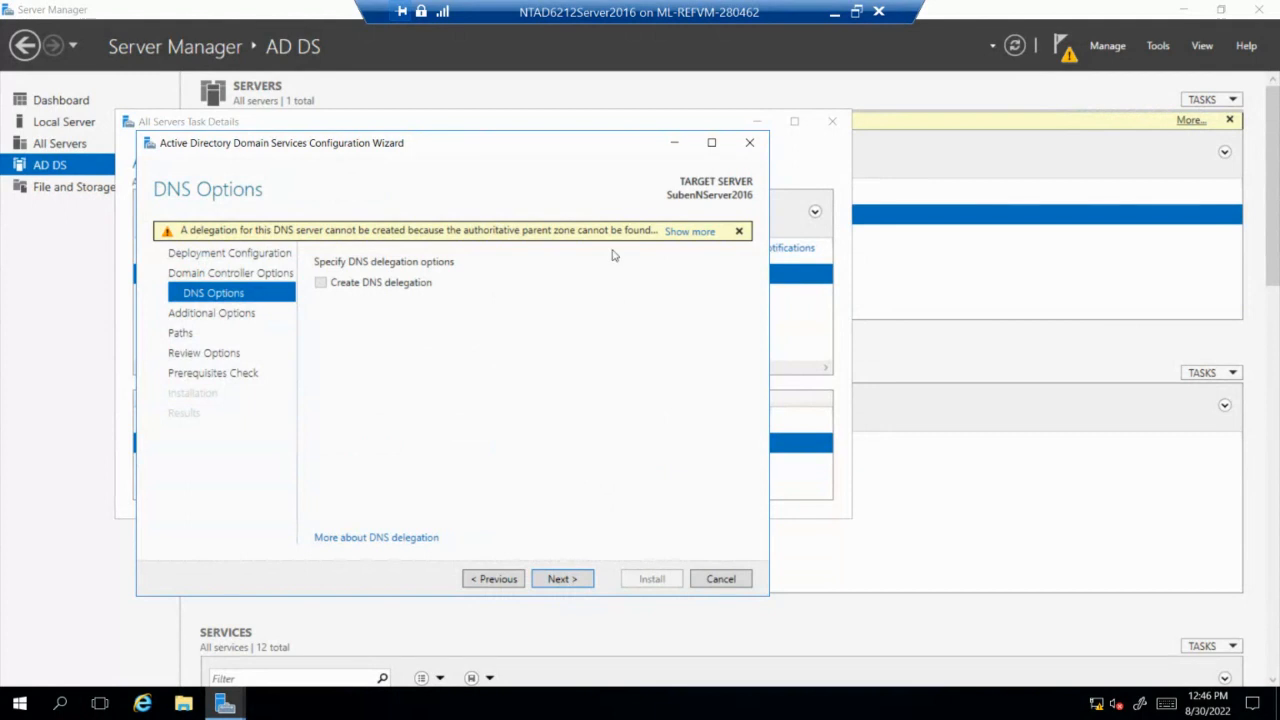
Accept the default DNS options, NetBIOS name and C:\Windows database, log and SYSVOL paths, then run prerequisite checks.
left_click(563, 579)
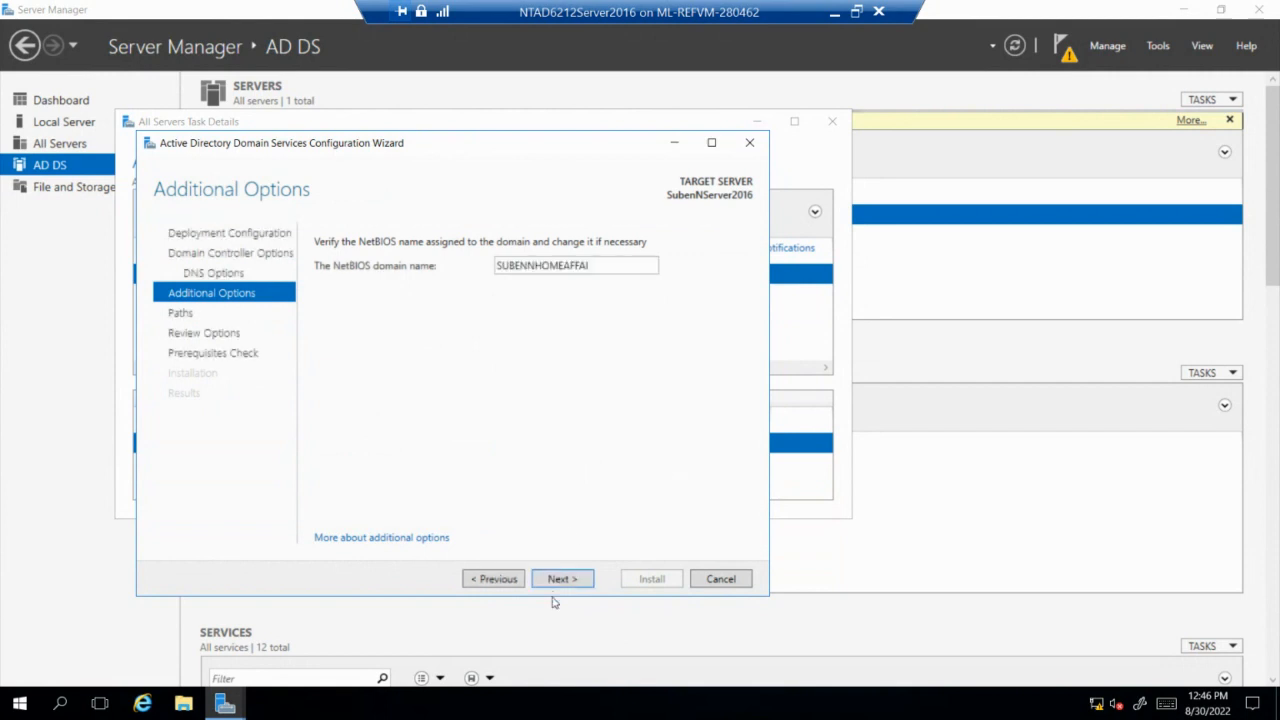
left_click(565, 580)
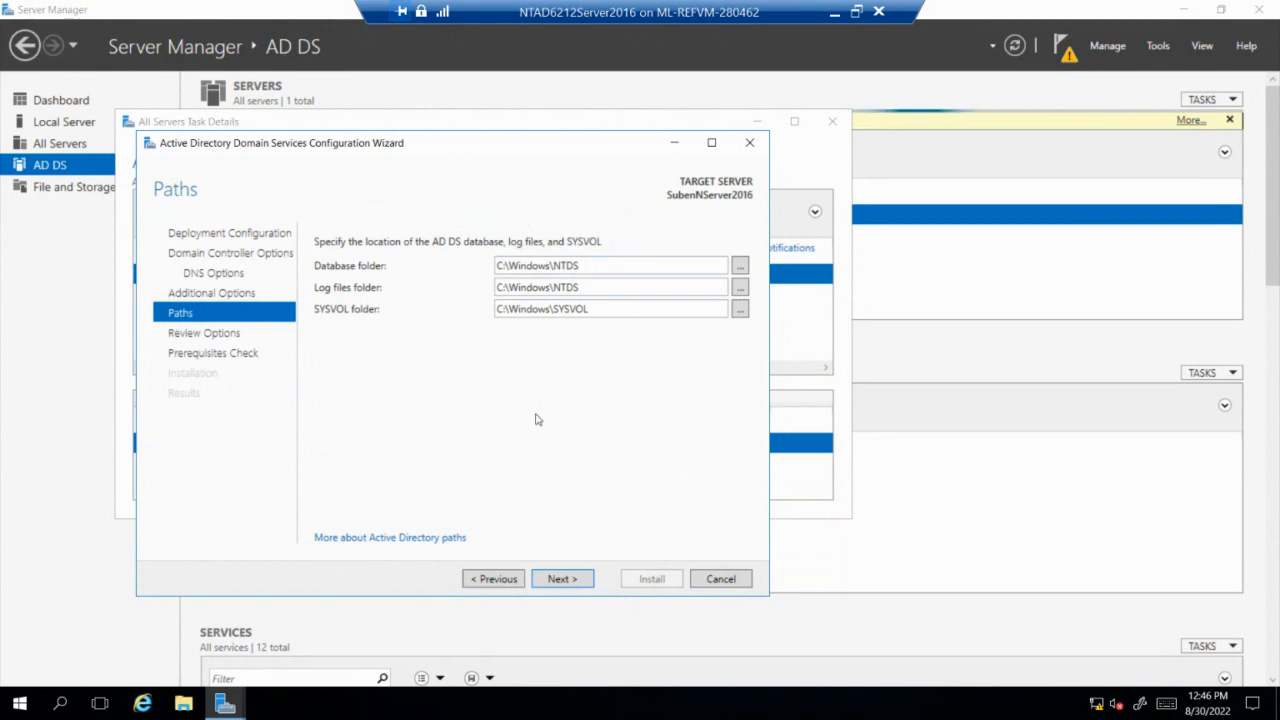
left_click(571, 581)
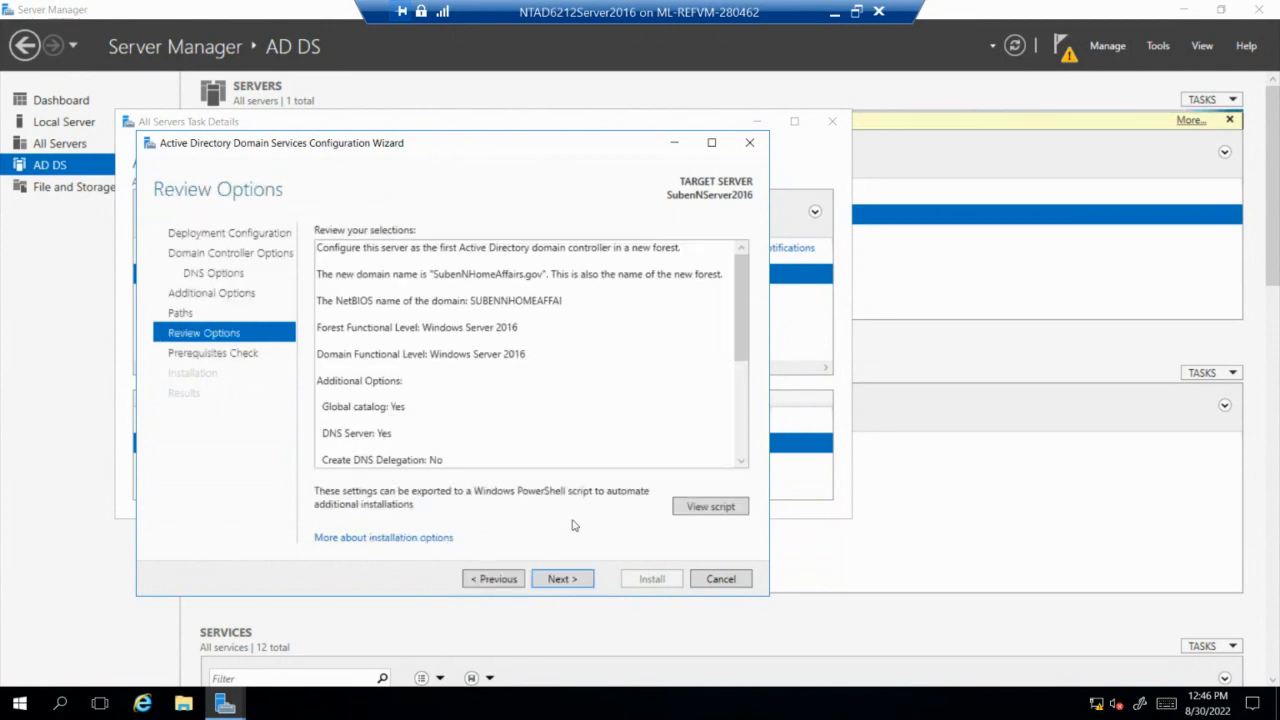
left_click(575, 586)
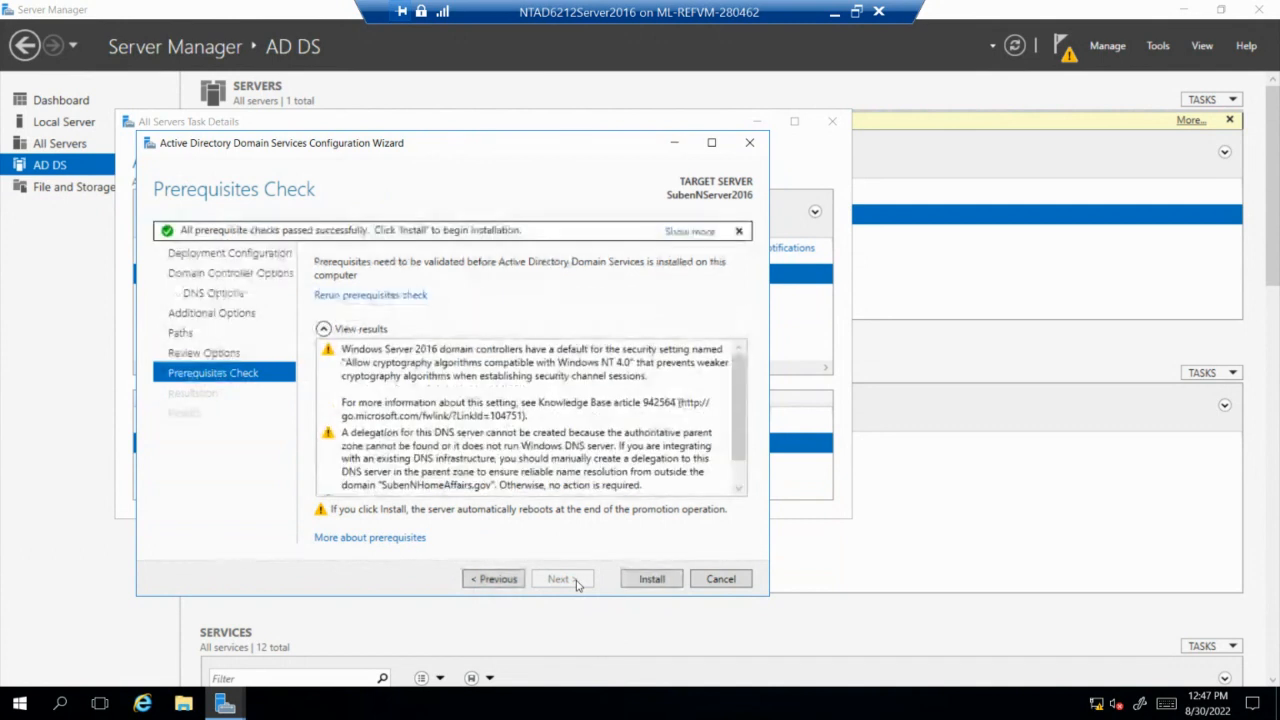
Start the domain controller installation, then bring the NTAD6212A1.pdf marking rubric in front of the VM.
left_click(660, 580)
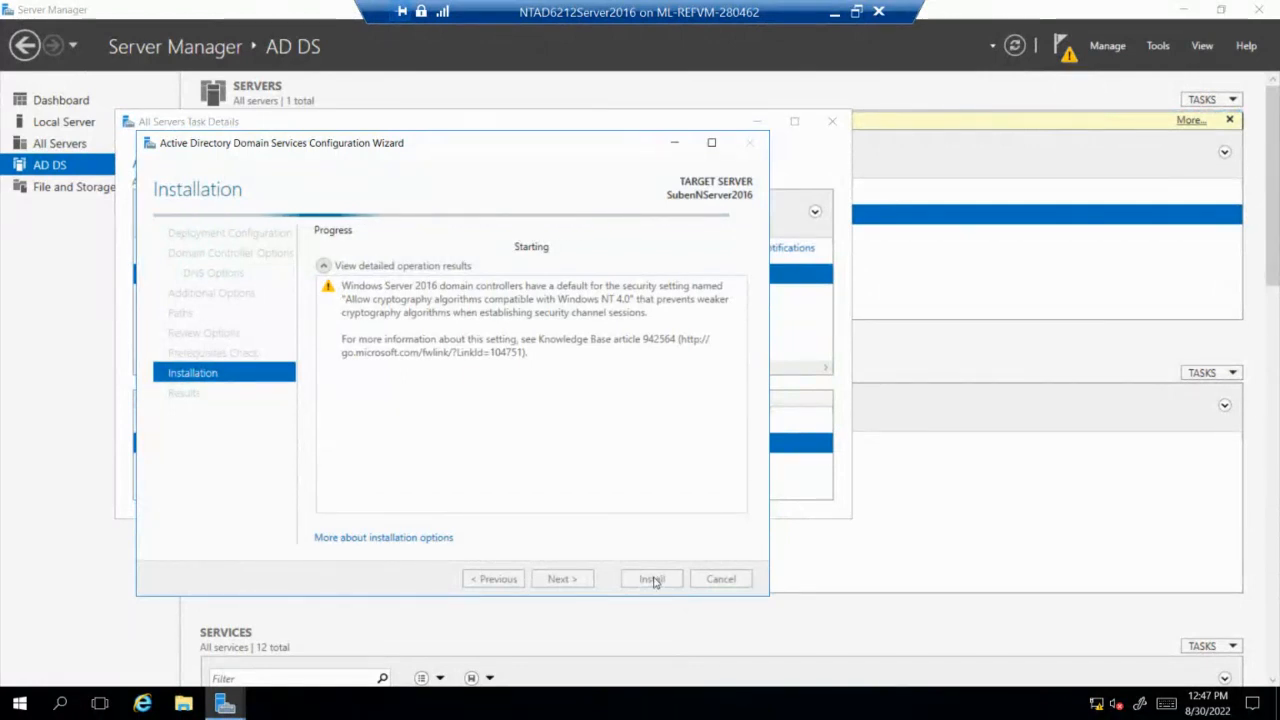
left_click(856, 12)
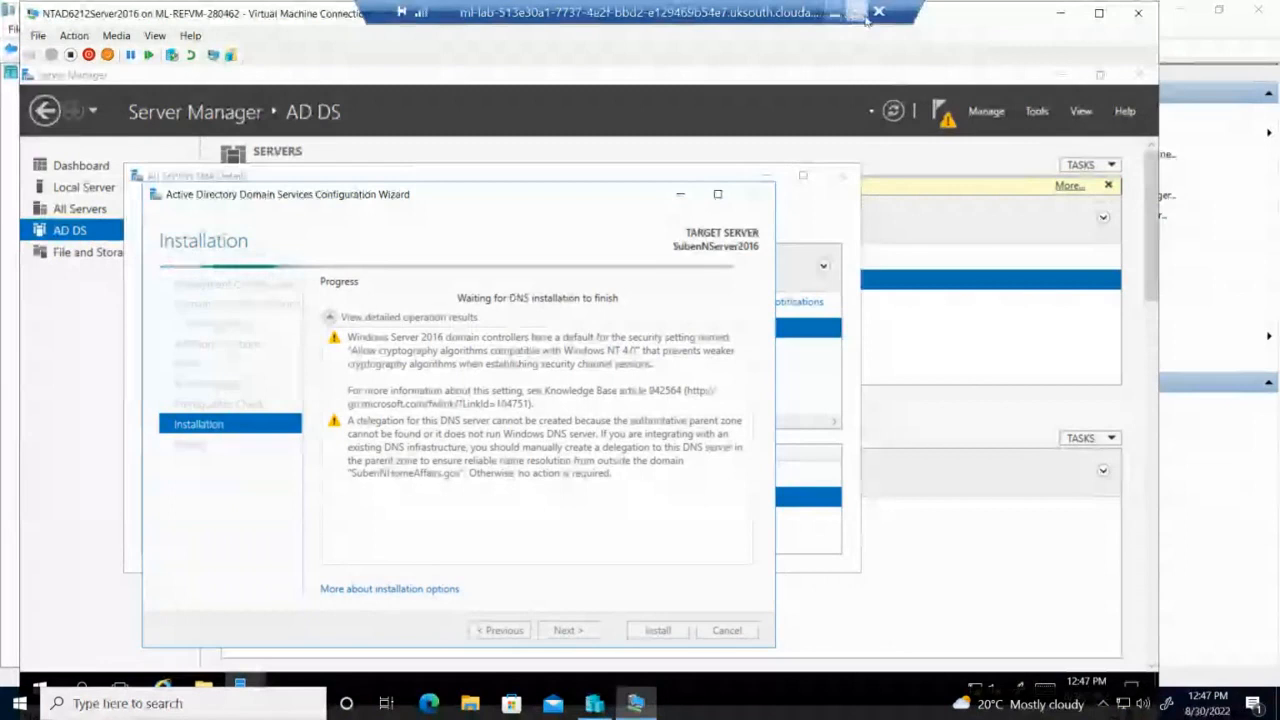
left_click(848, 12)
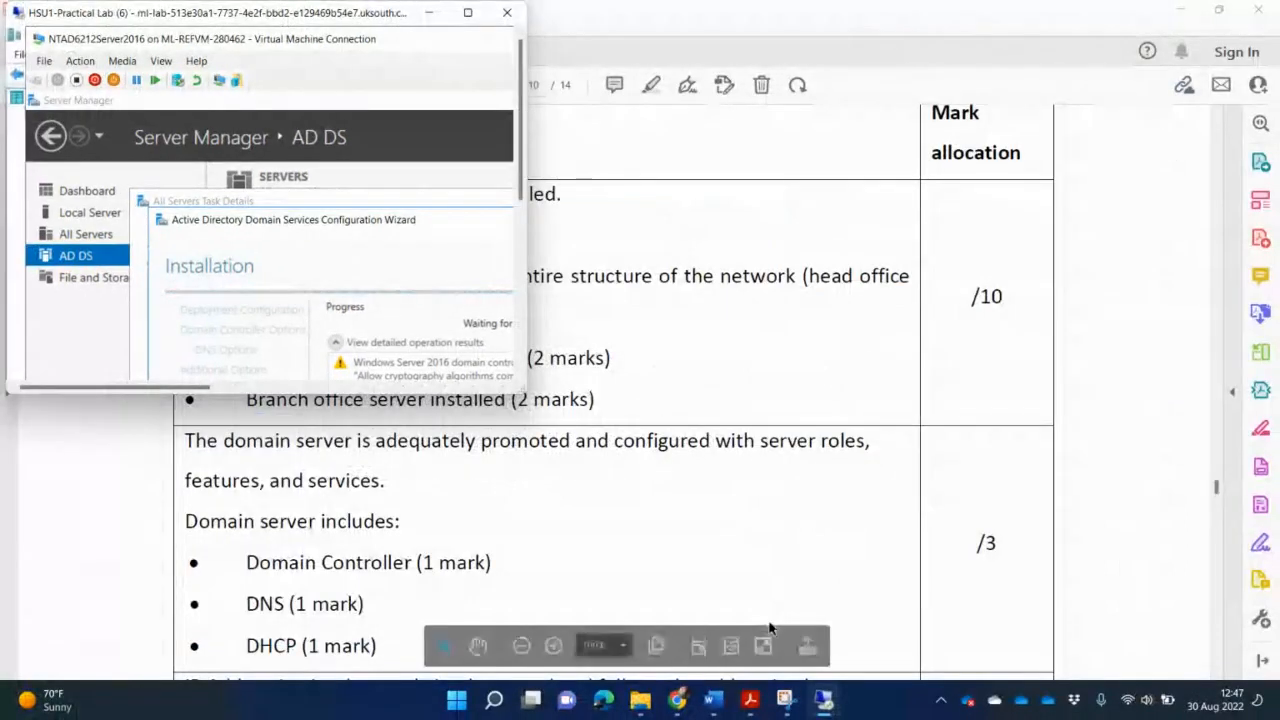
left_click(860, 504)
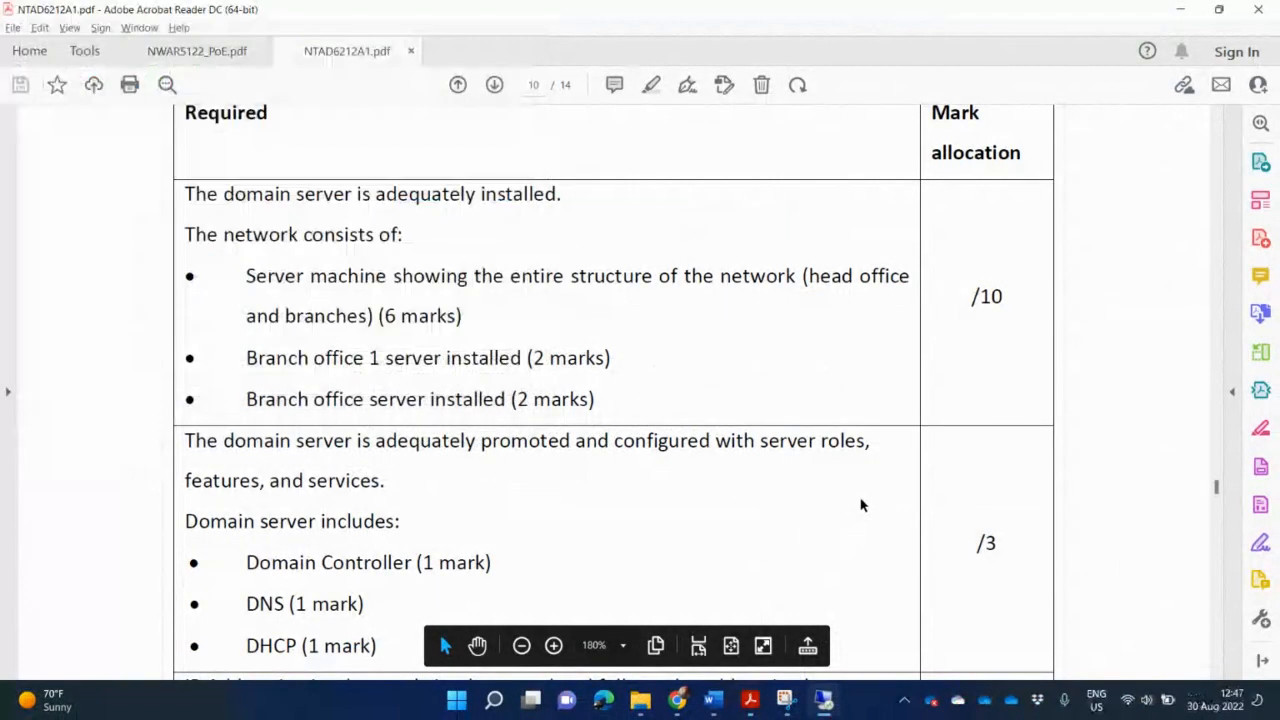
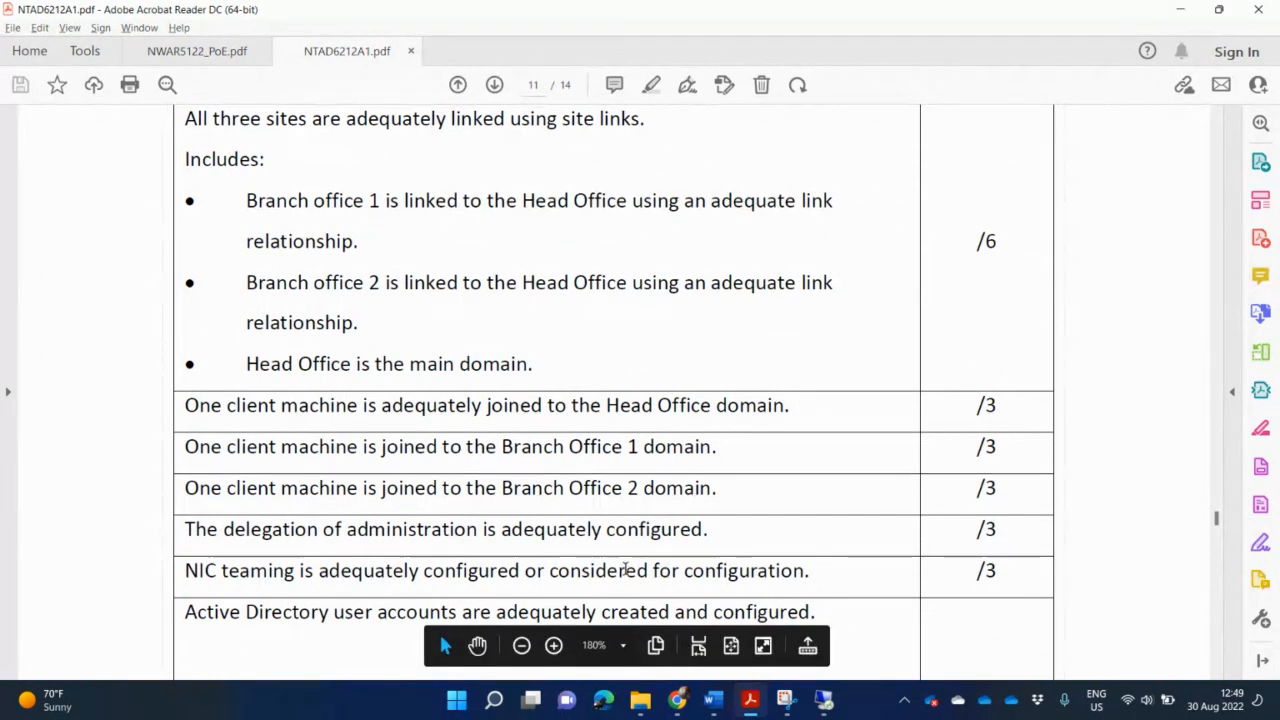
Scroll down through the NTAD6212A1.pdf marking rubric in Acrobat Reader.
scroll(626, 572, "down", 3)
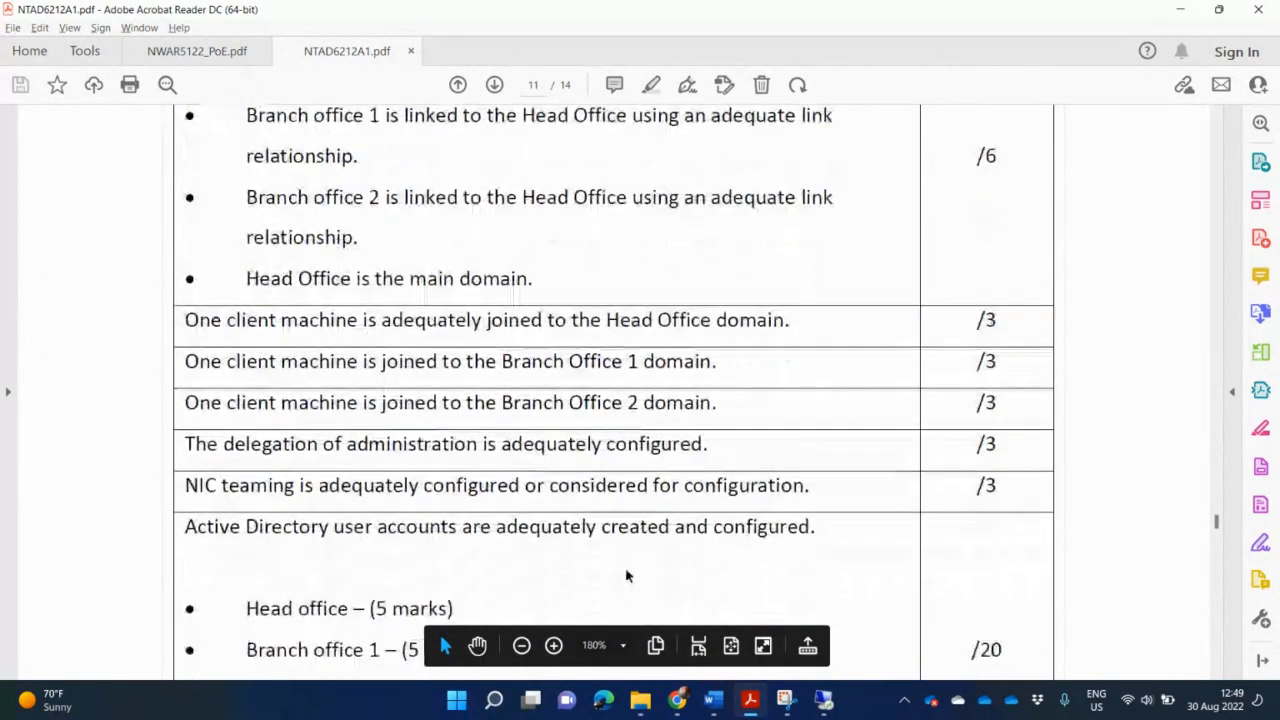
scroll(626, 575, "down", 3)
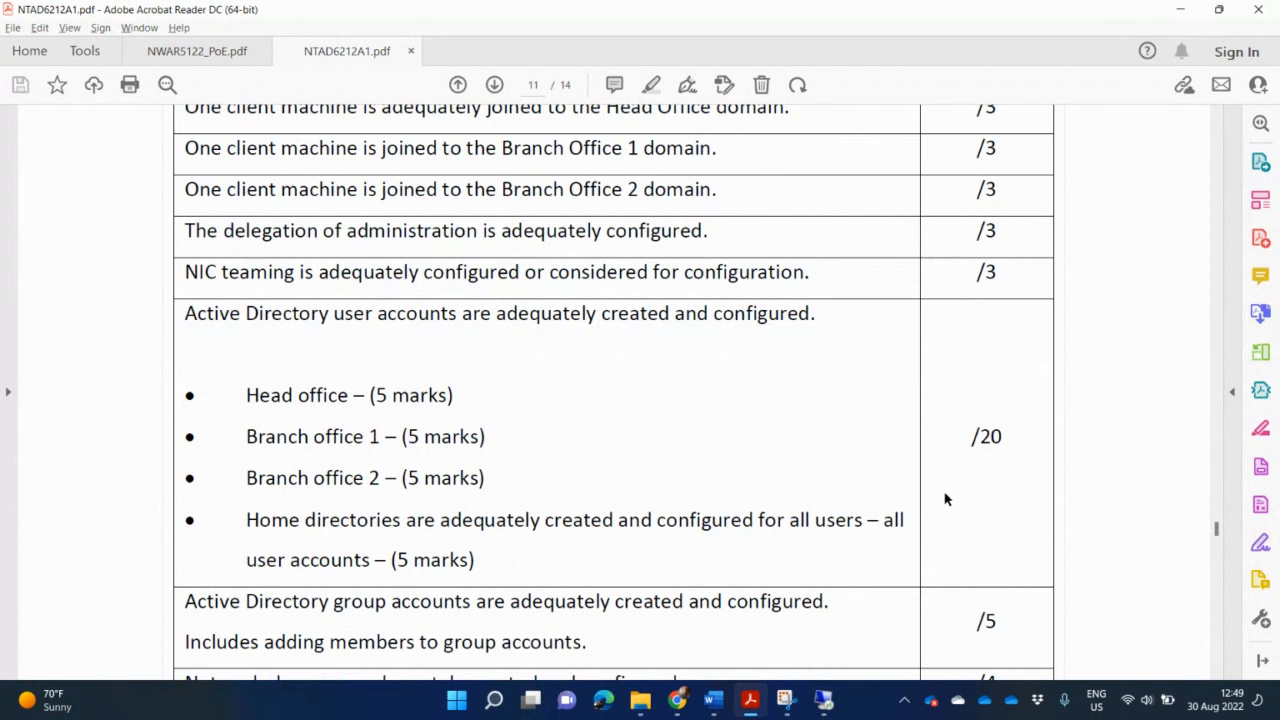
scroll(945, 499, "down", 3)
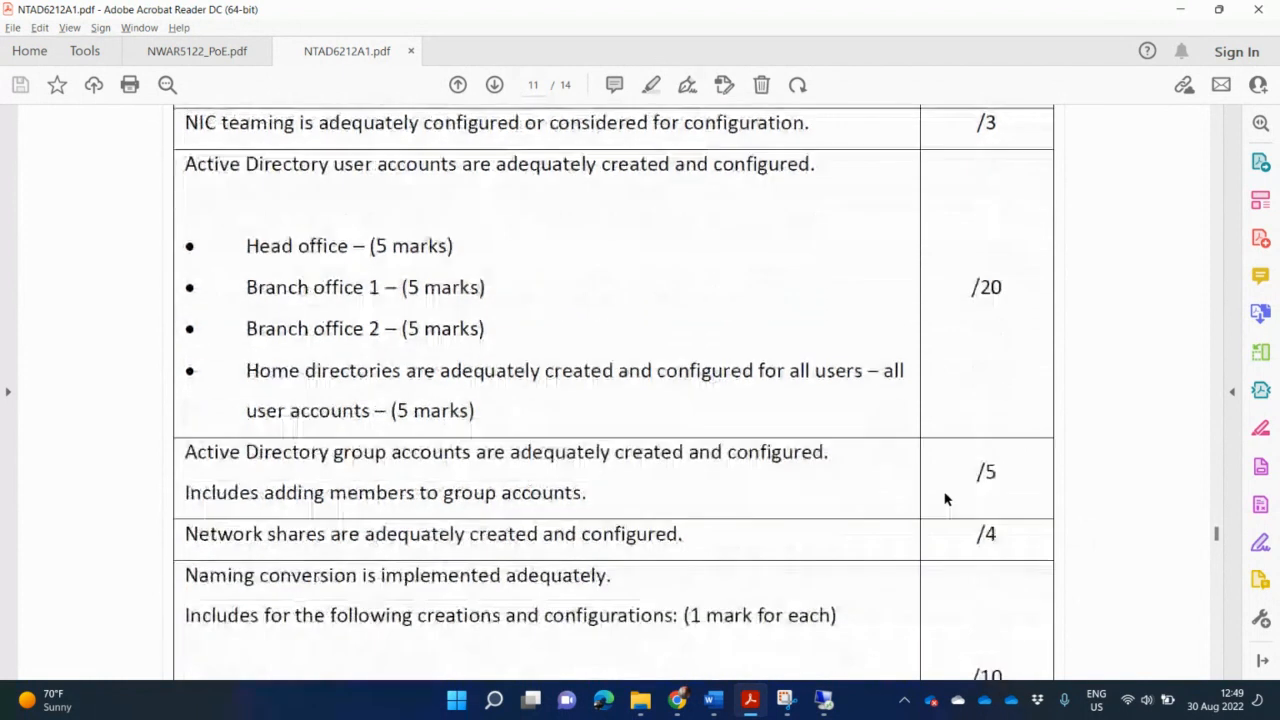
scroll(945, 499, "down", 2)
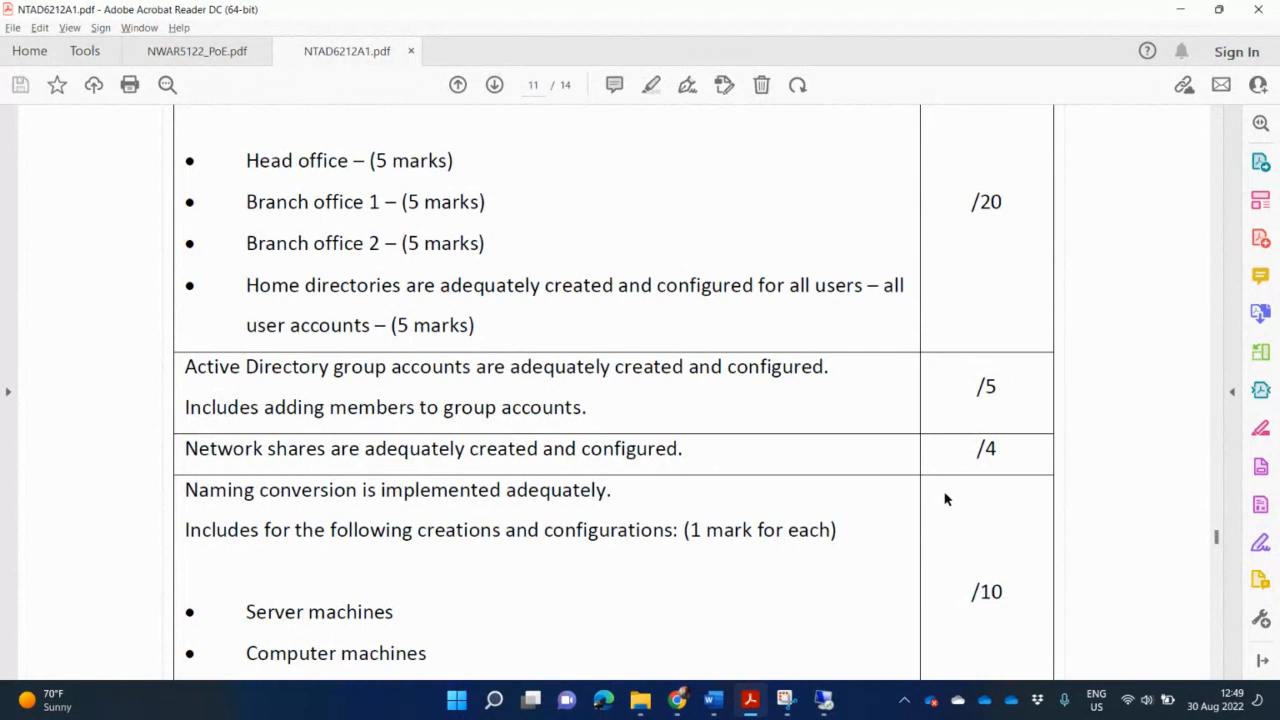
scroll(945, 499, "down", 3)
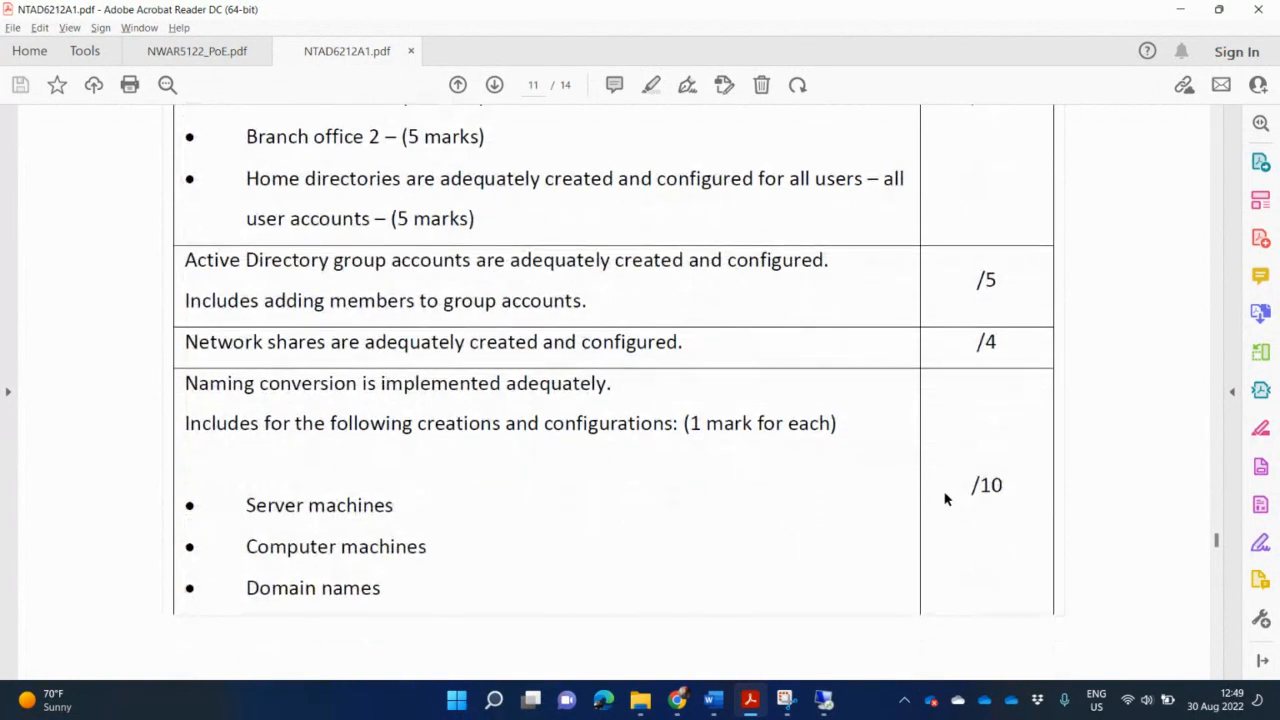
scroll(945, 499, "down", 1)
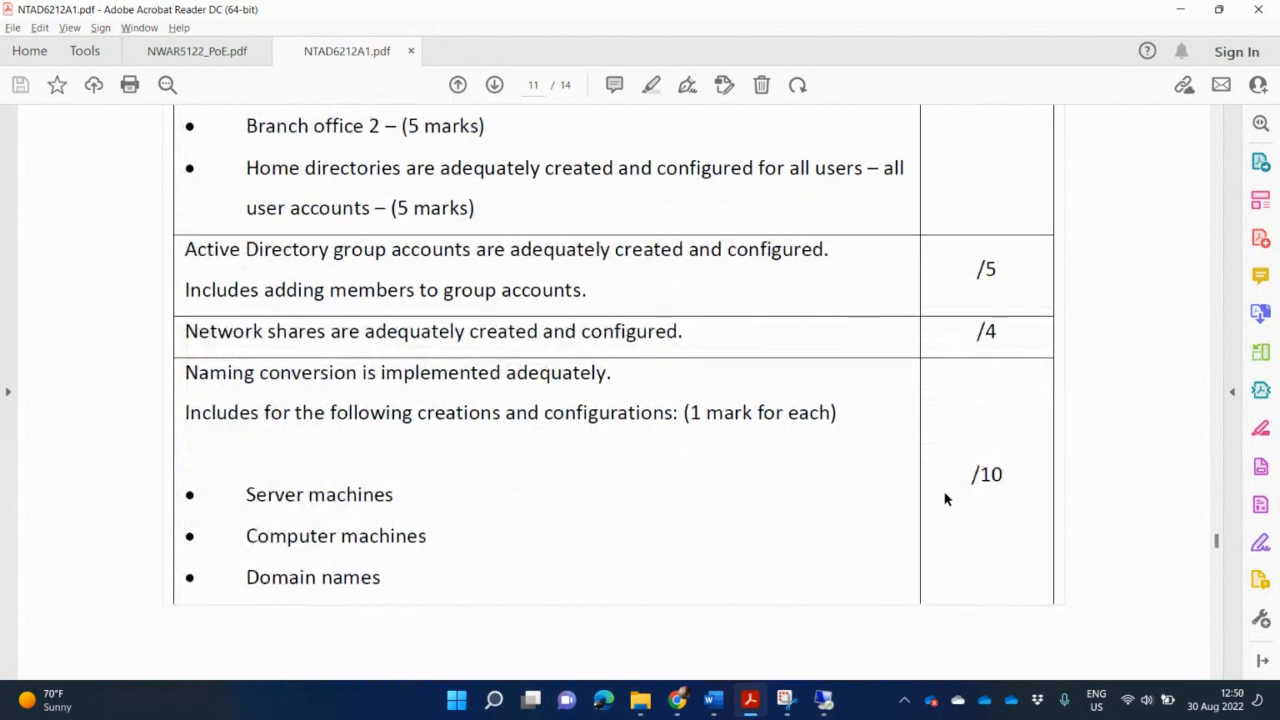
scroll(945, 499, "down", 10)
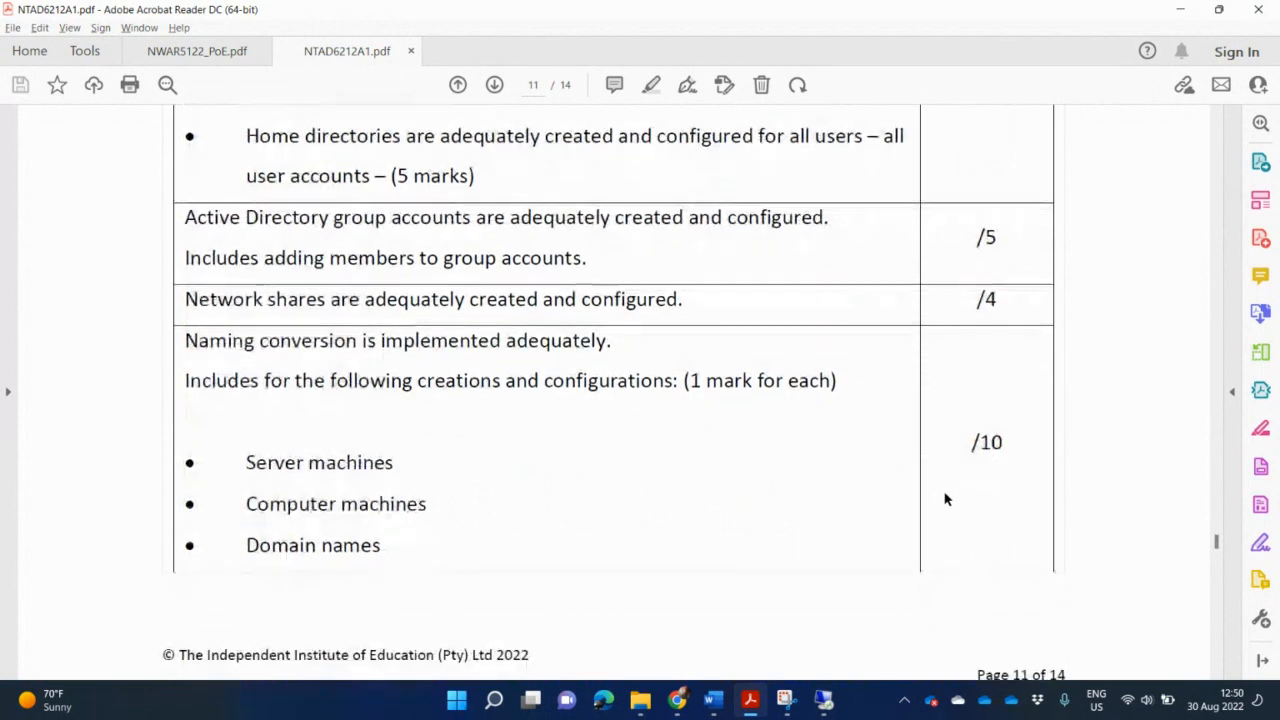
scroll(945, 499, "down", 1)
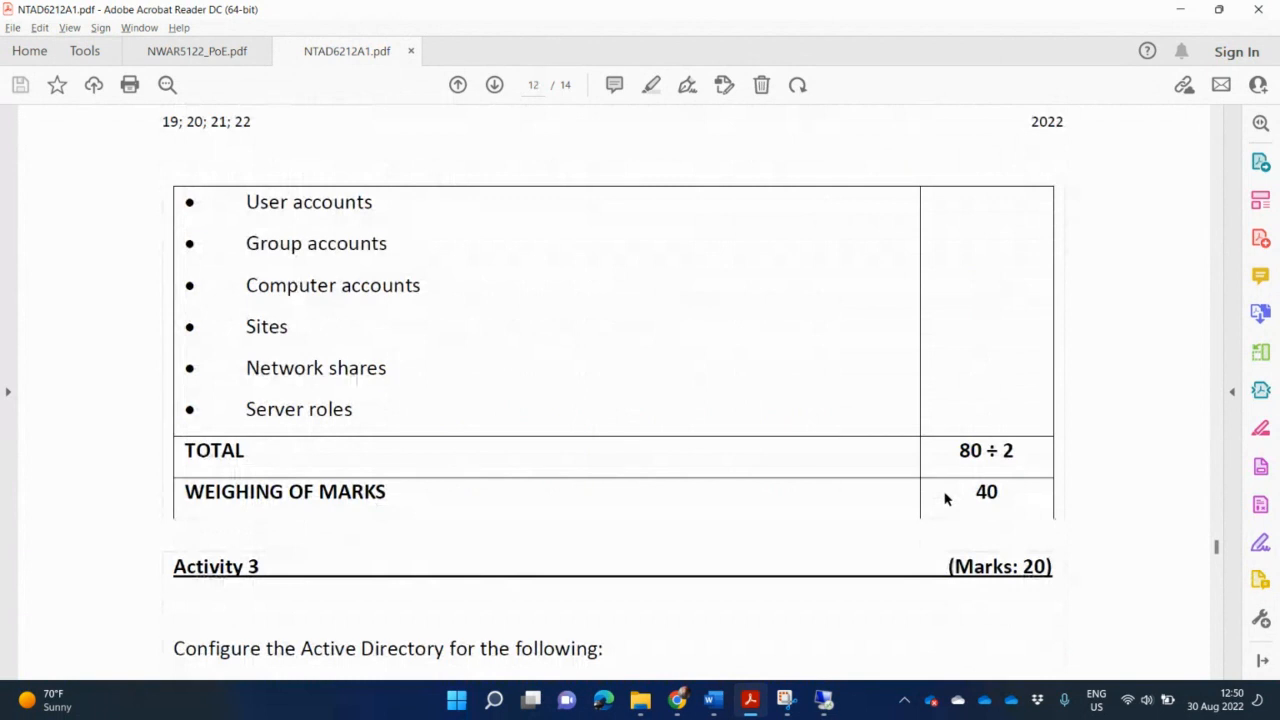
scroll(945, 499, "down", 1)
scroll(945, 499, "up", 3)
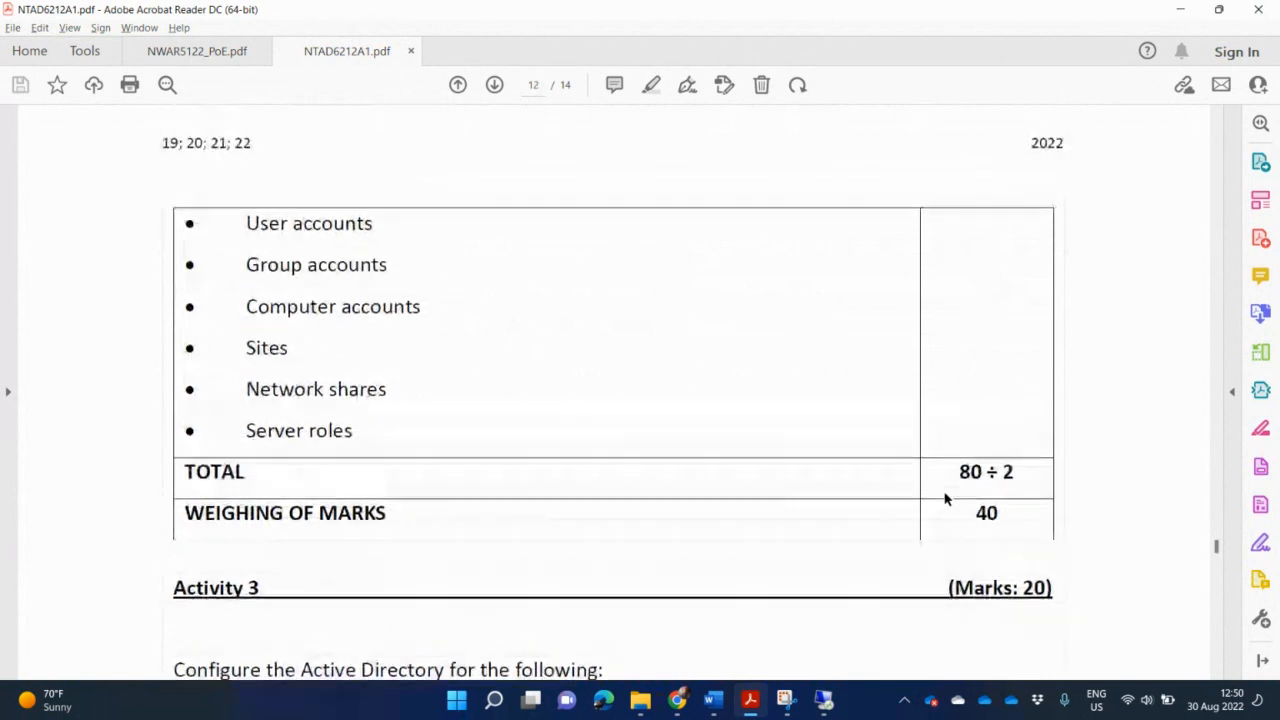
scroll(945, 499, "up", 15)
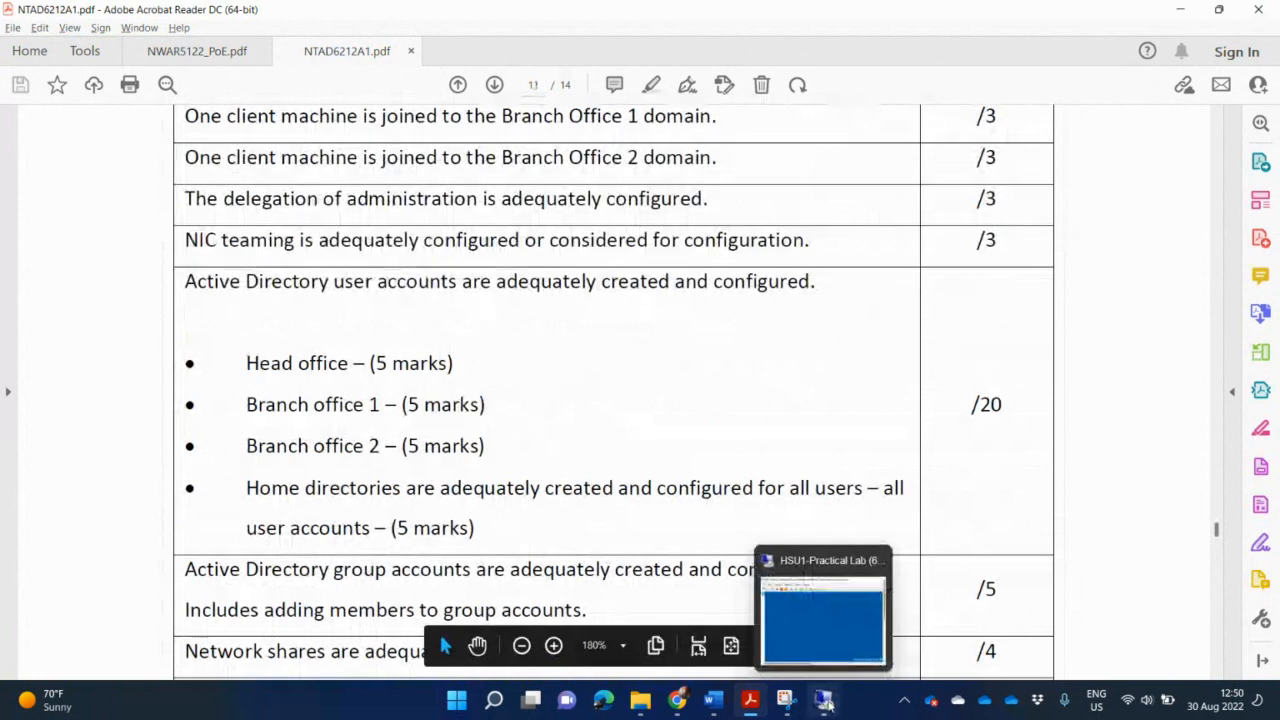
Check the server VM, then return to the page 10 rubric rows for Domain Controller, DNS and DHCP.
left_click(825, 701)
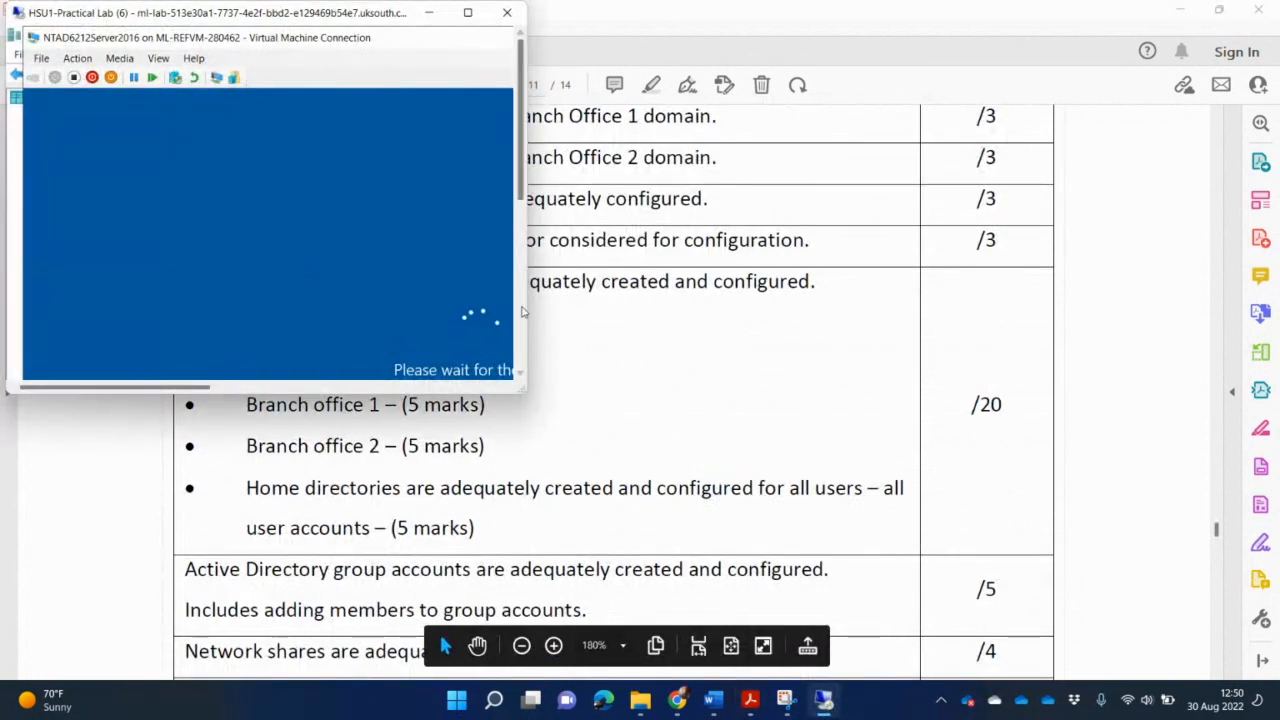
left_click(966, 337)
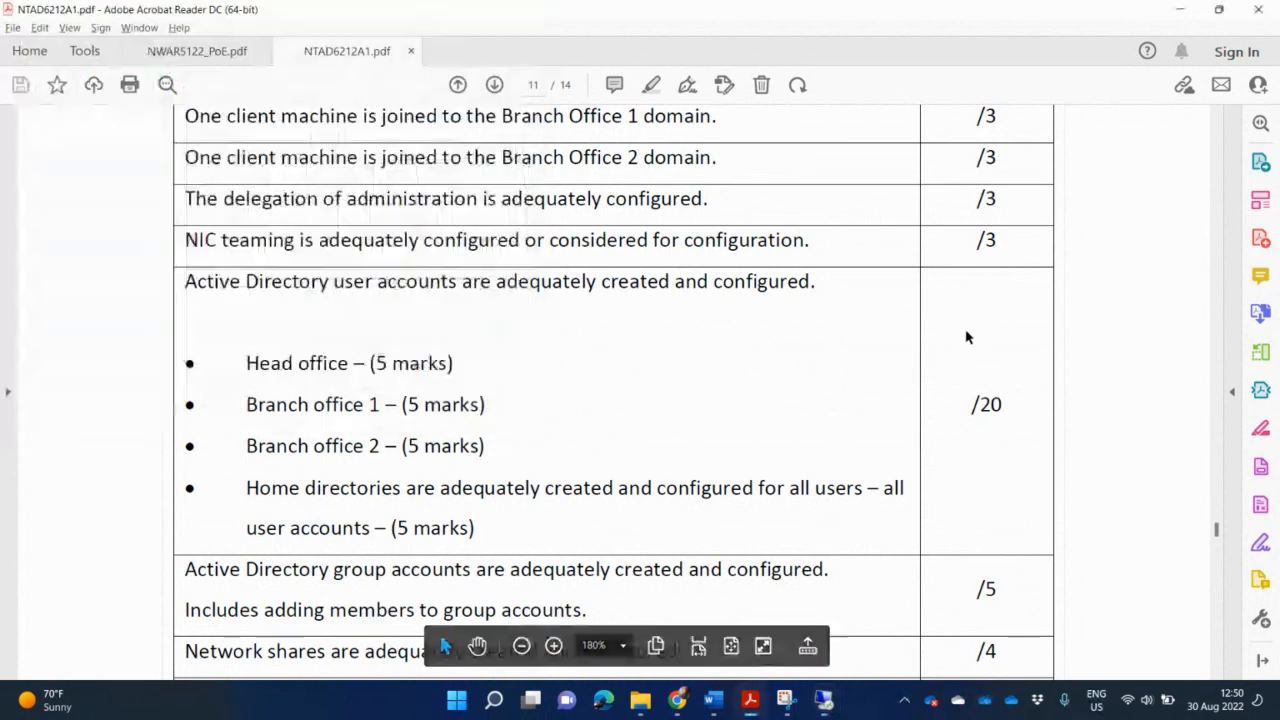
scroll(975, 323, "up", 2)
scroll(975, 323, "up", 10)
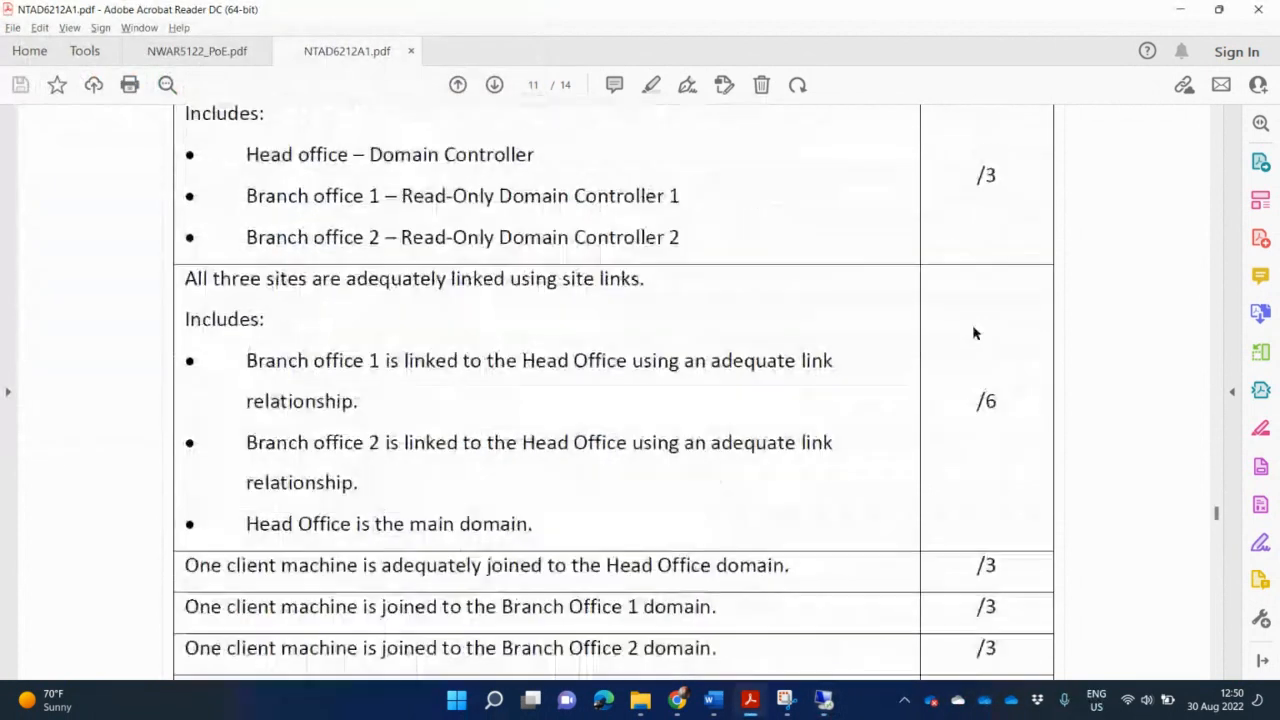
scroll(974, 330, "up", 15)
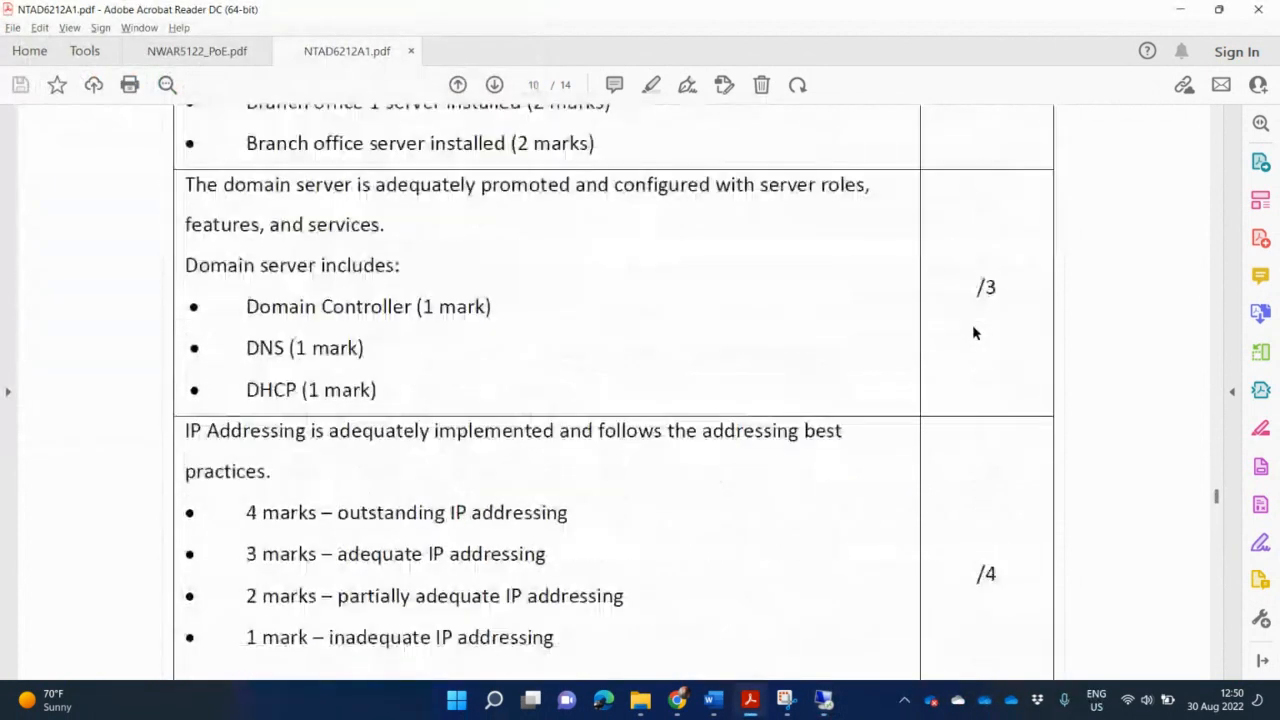
scroll(975, 333, "up", 12)
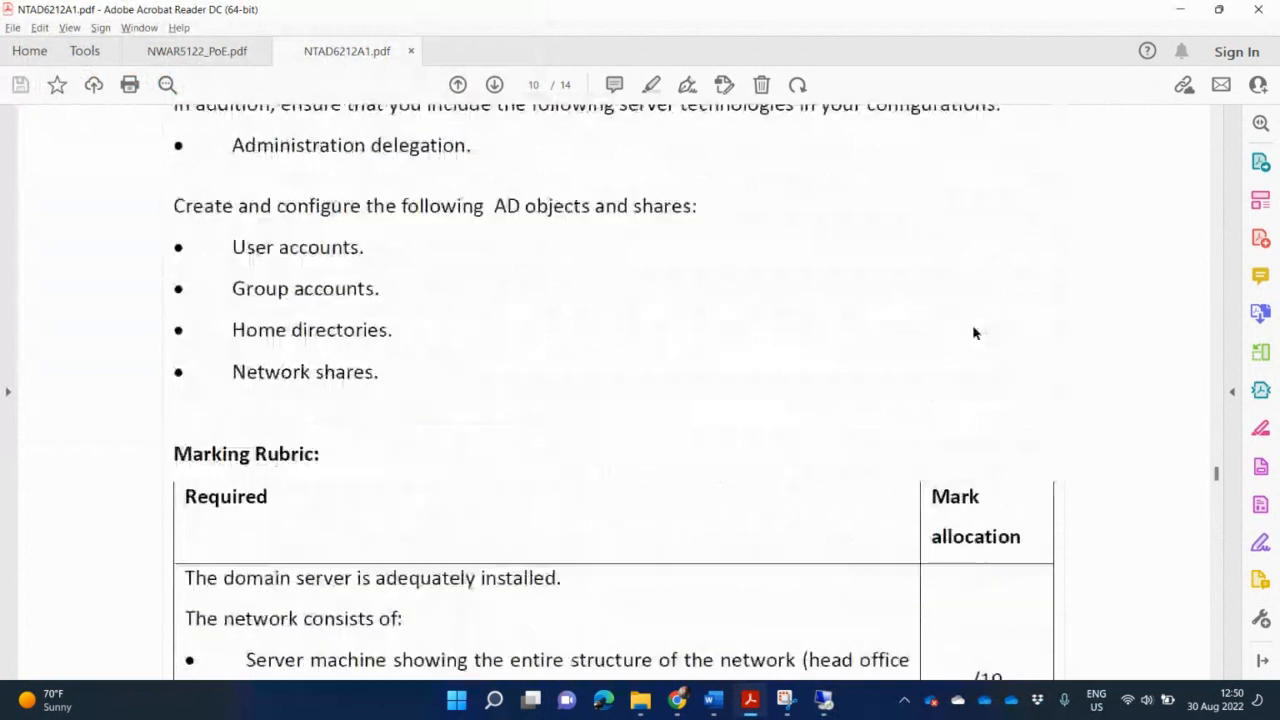
scroll(979, 335, "up", 10)
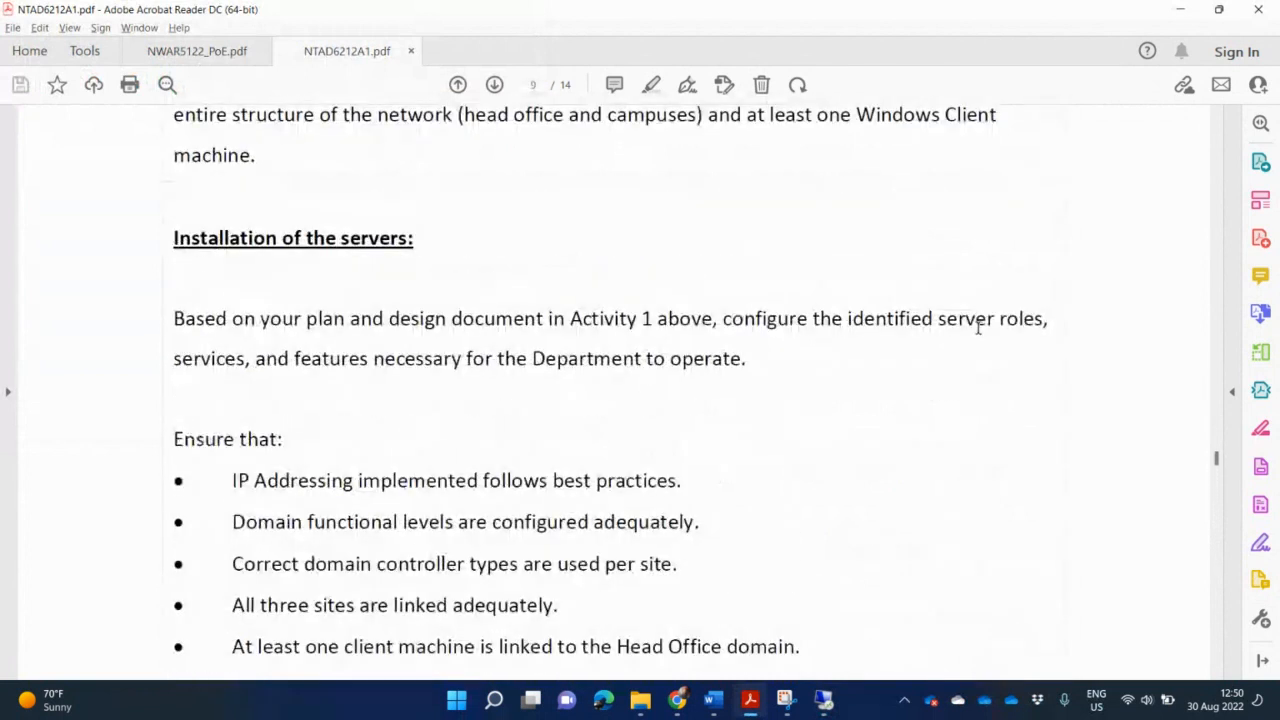
scroll(977, 333, "up", 3)
scroll(977, 334, "down", 8)
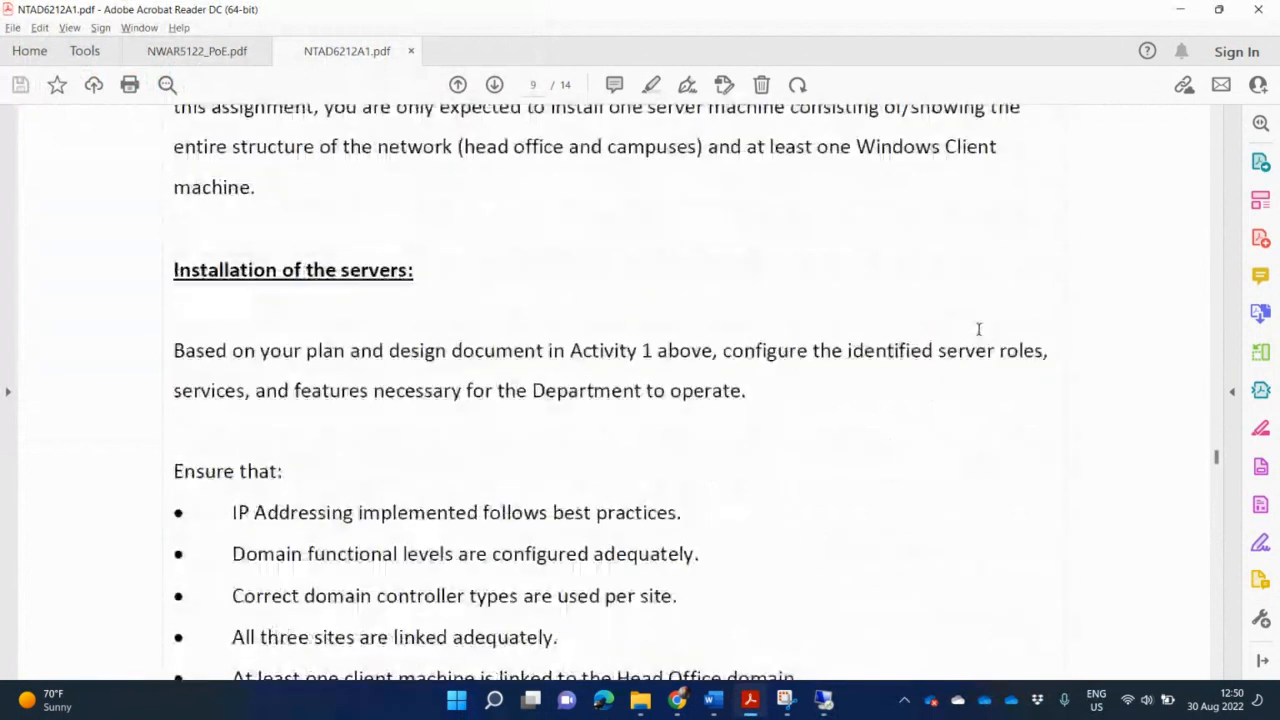
scroll(985, 342, "down", 10)
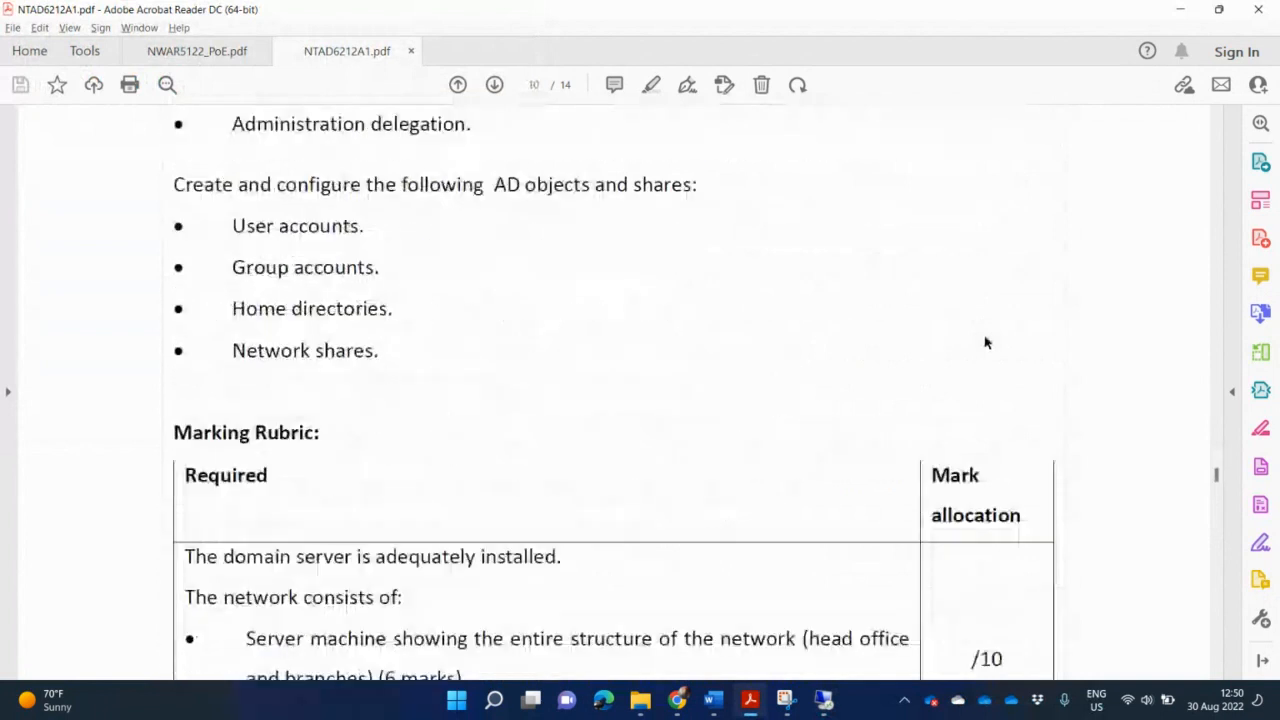
scroll(985, 342, "down", 6)
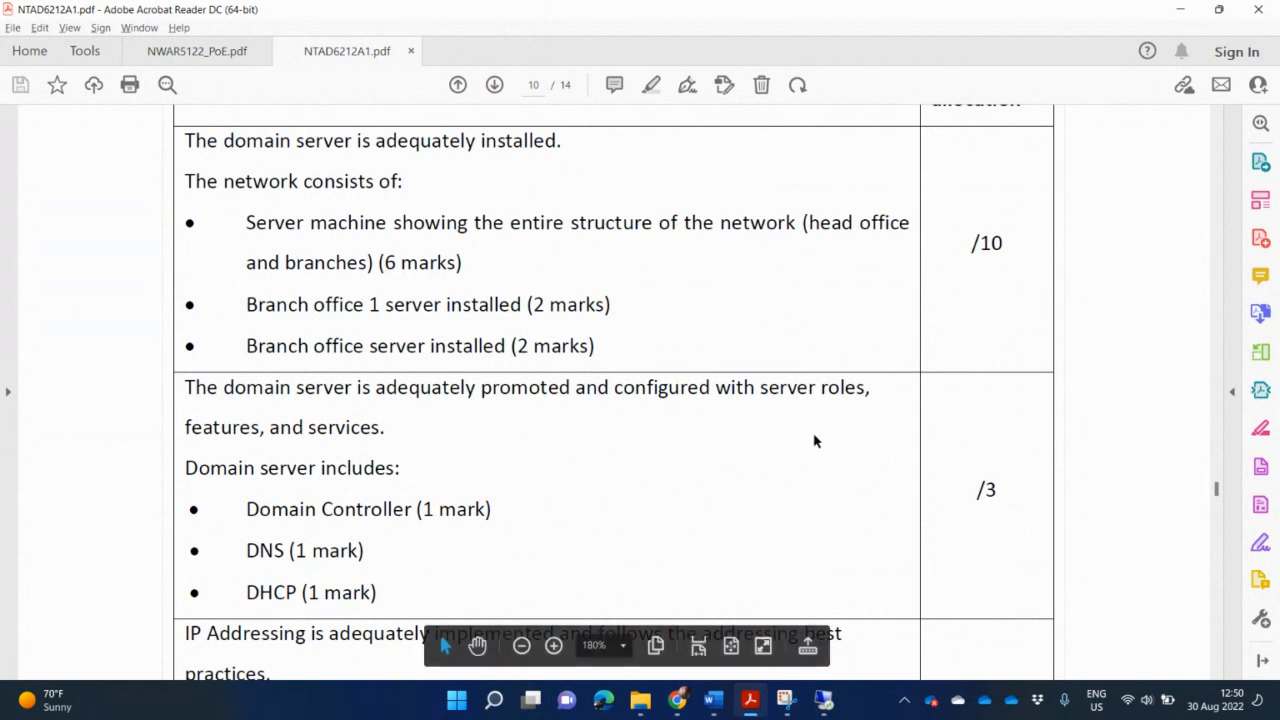
Sign in to the NTAD6212Server2016 VM as Administrator in a maximized connection window.
left_click(823, 699)
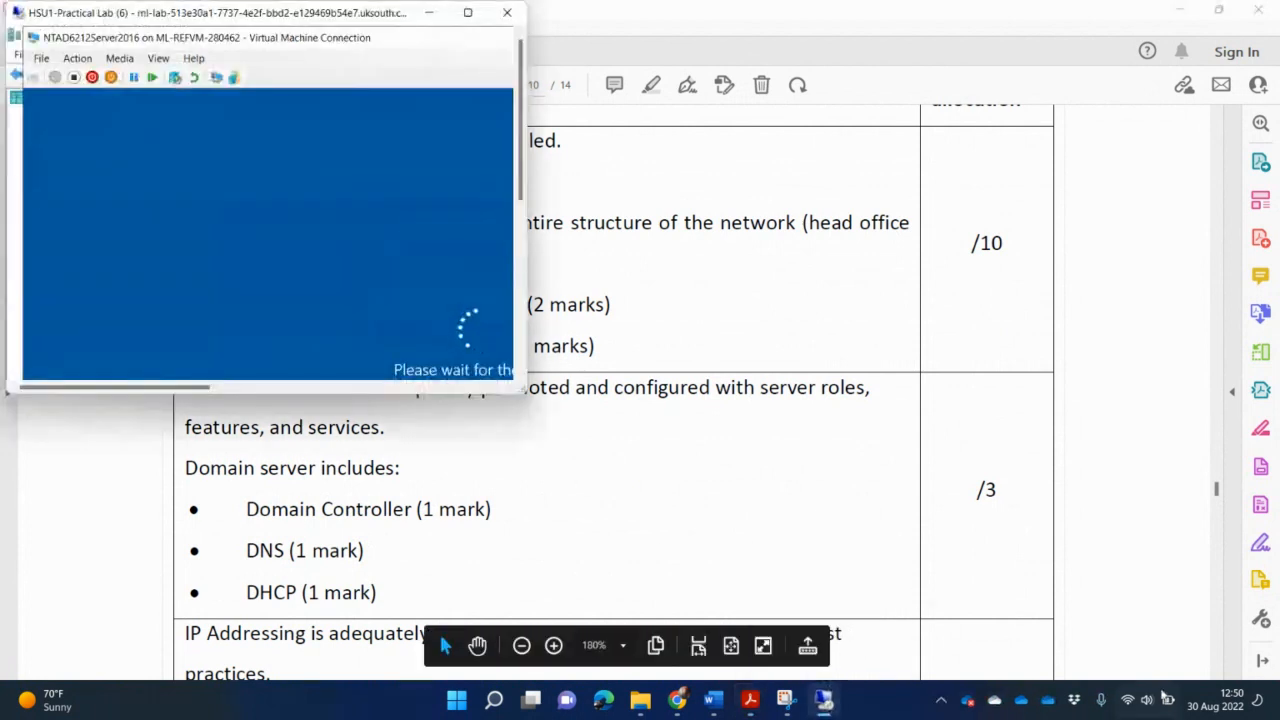
left_click(467, 13)
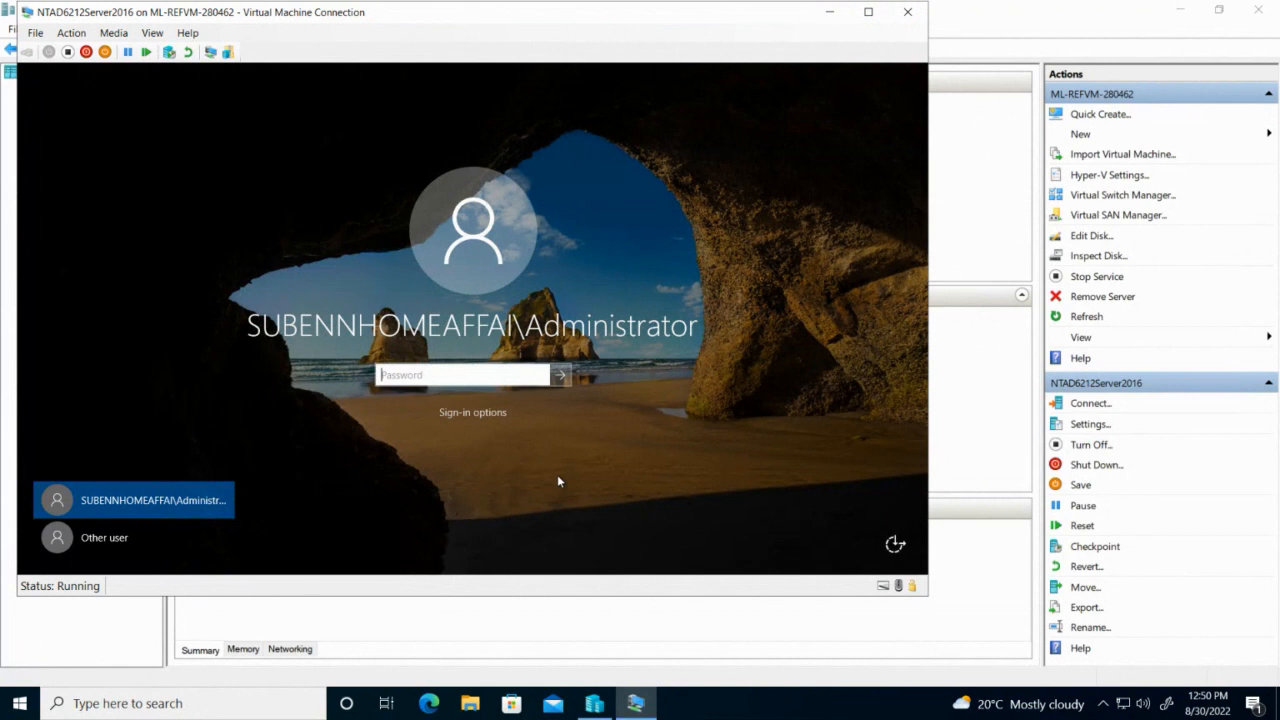
type("*********")
key("Return")
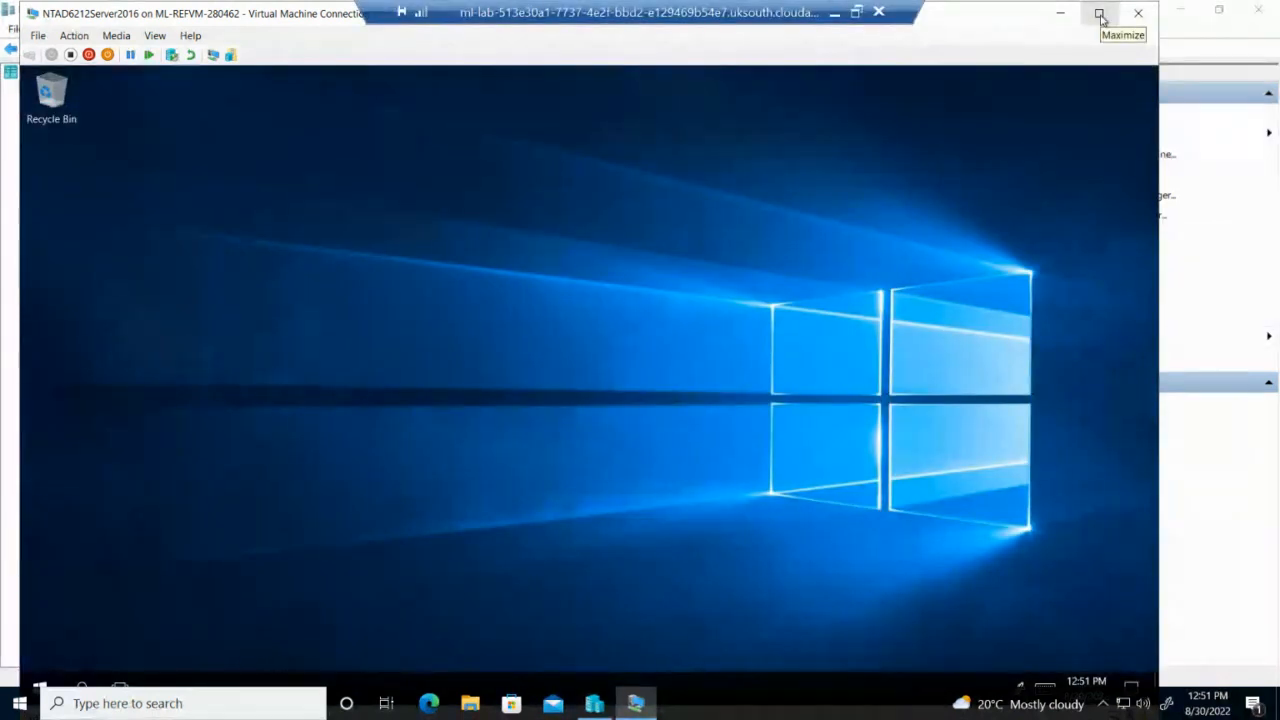
Launch Active Directory Users and Computers and the Administrative Center from Server Manager's Tools menu.
left_click(1099, 15)
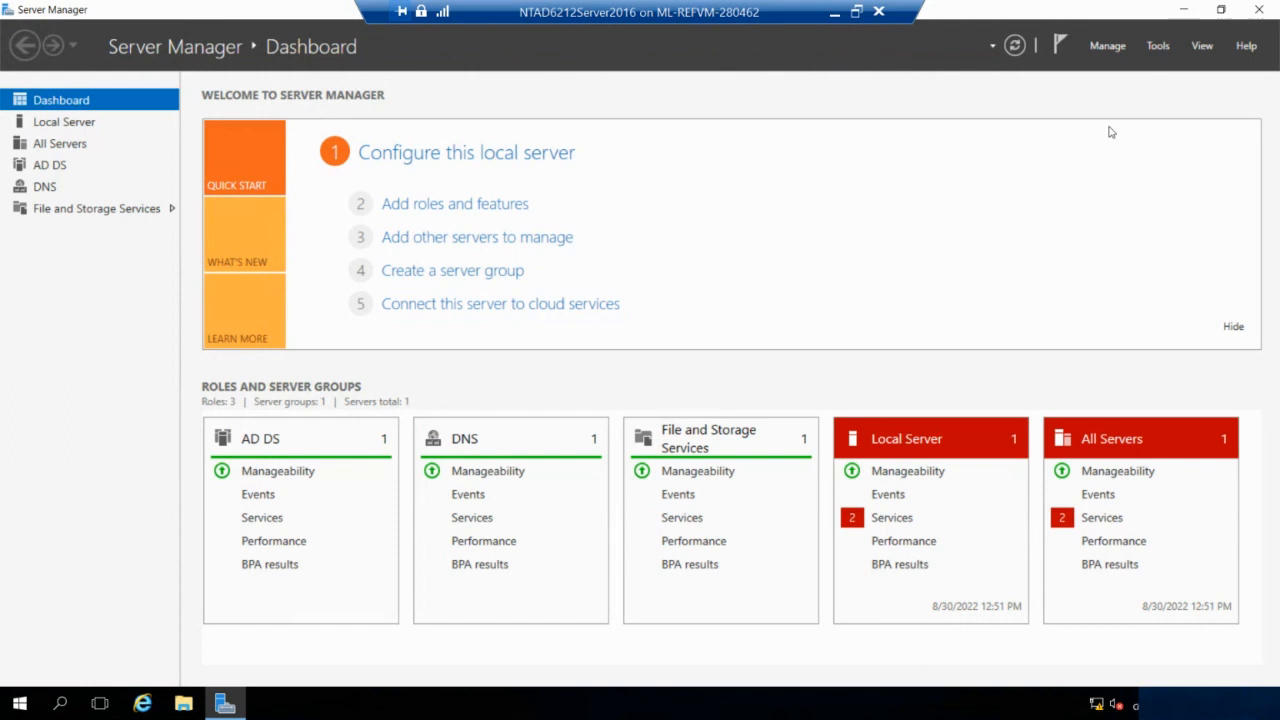
left_click(1163, 47)
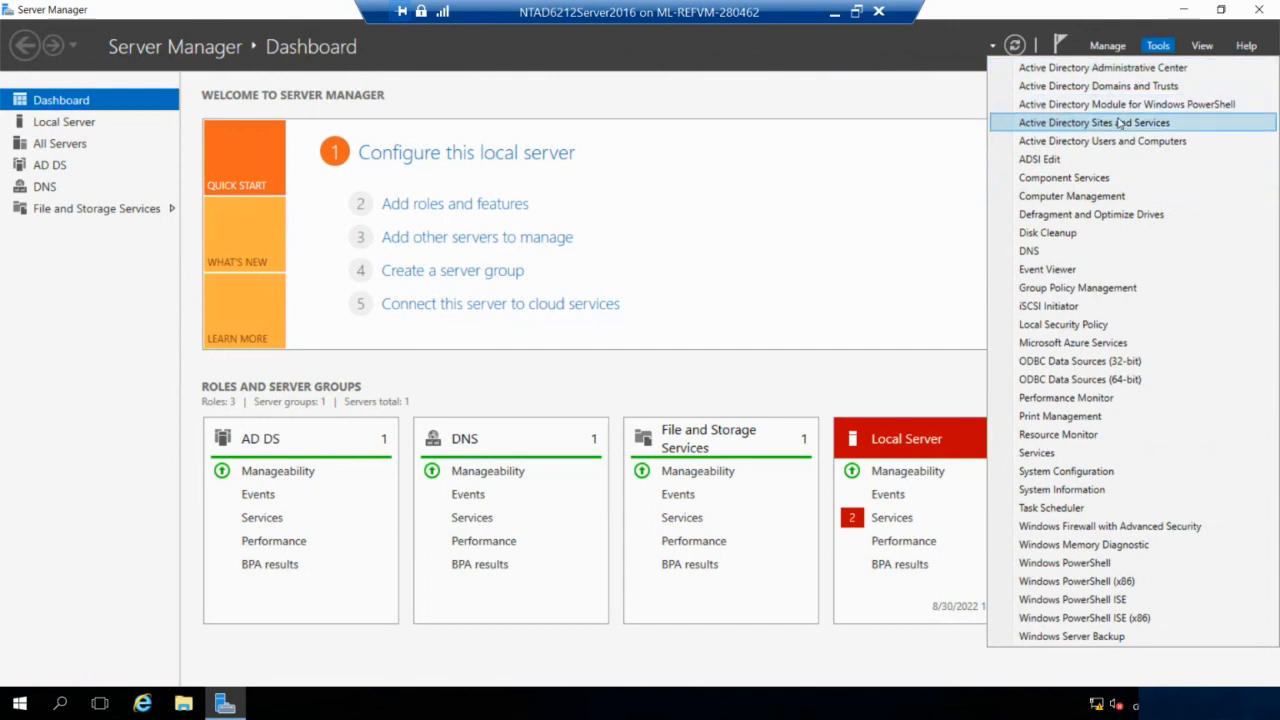
left_click(1120, 122)
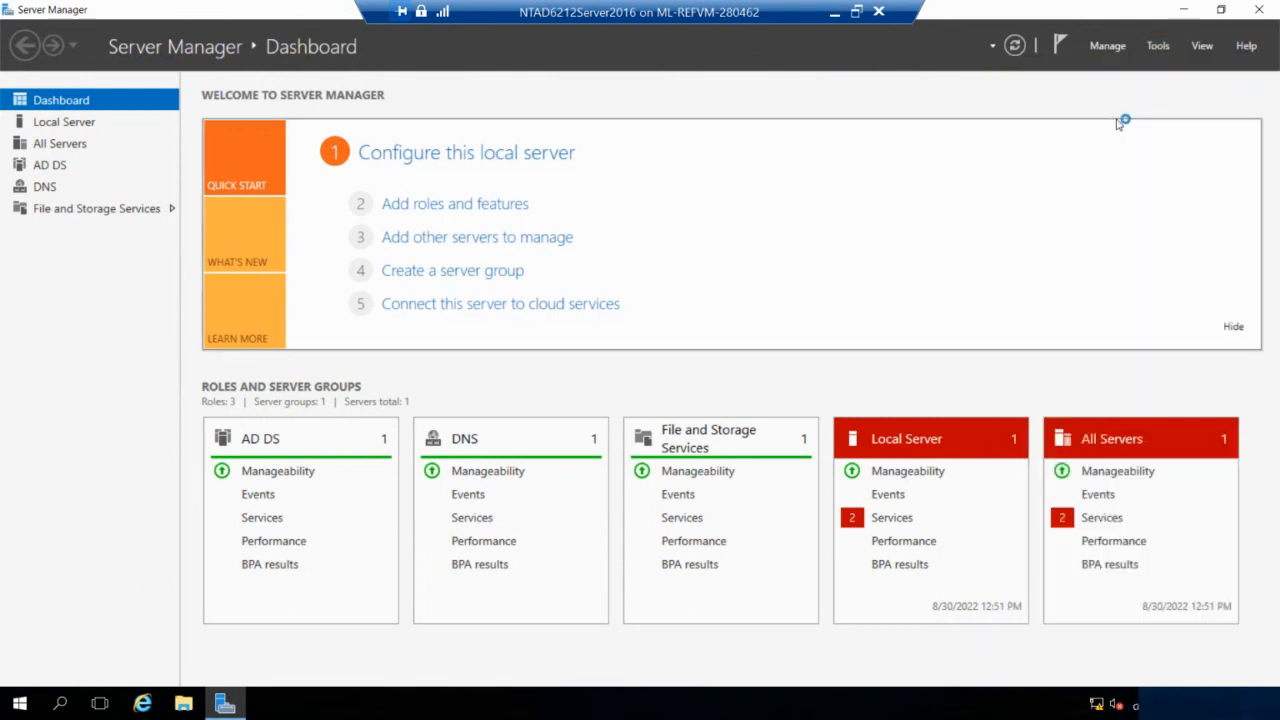
left_click(1159, 47)
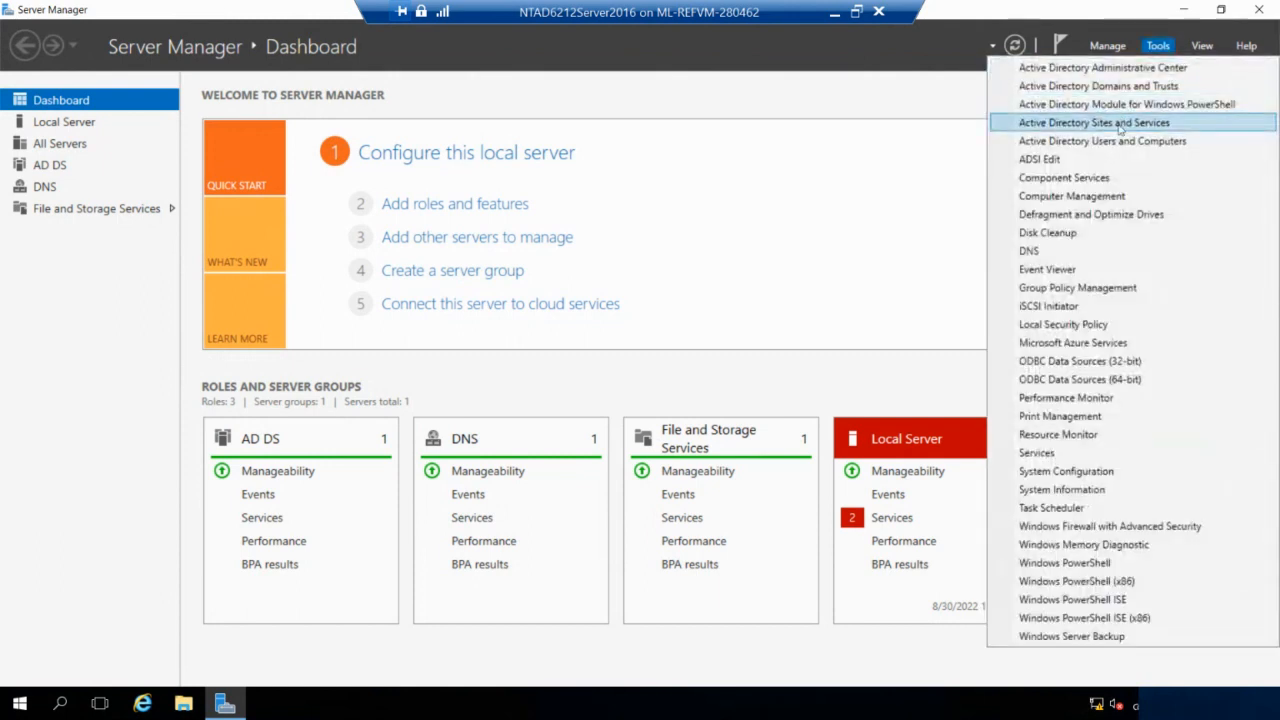
left_click(1112, 142)
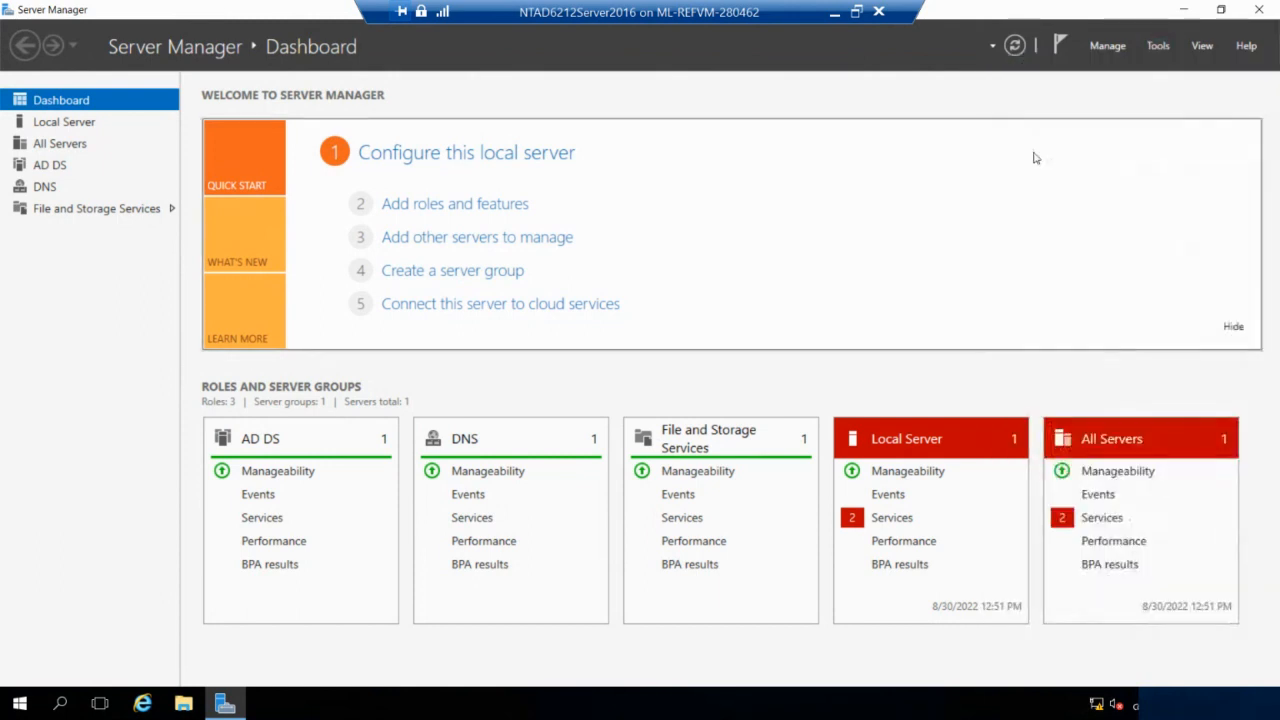
left_click(1162, 50)
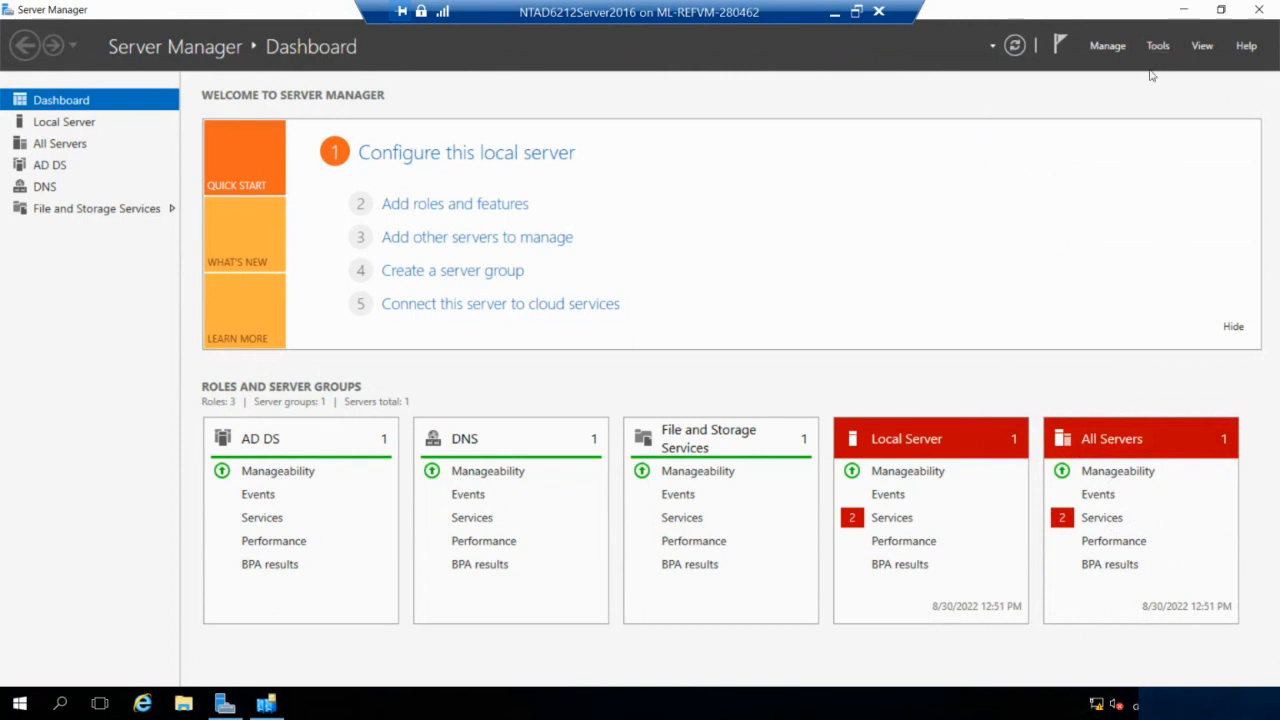
left_click(1145, 68)
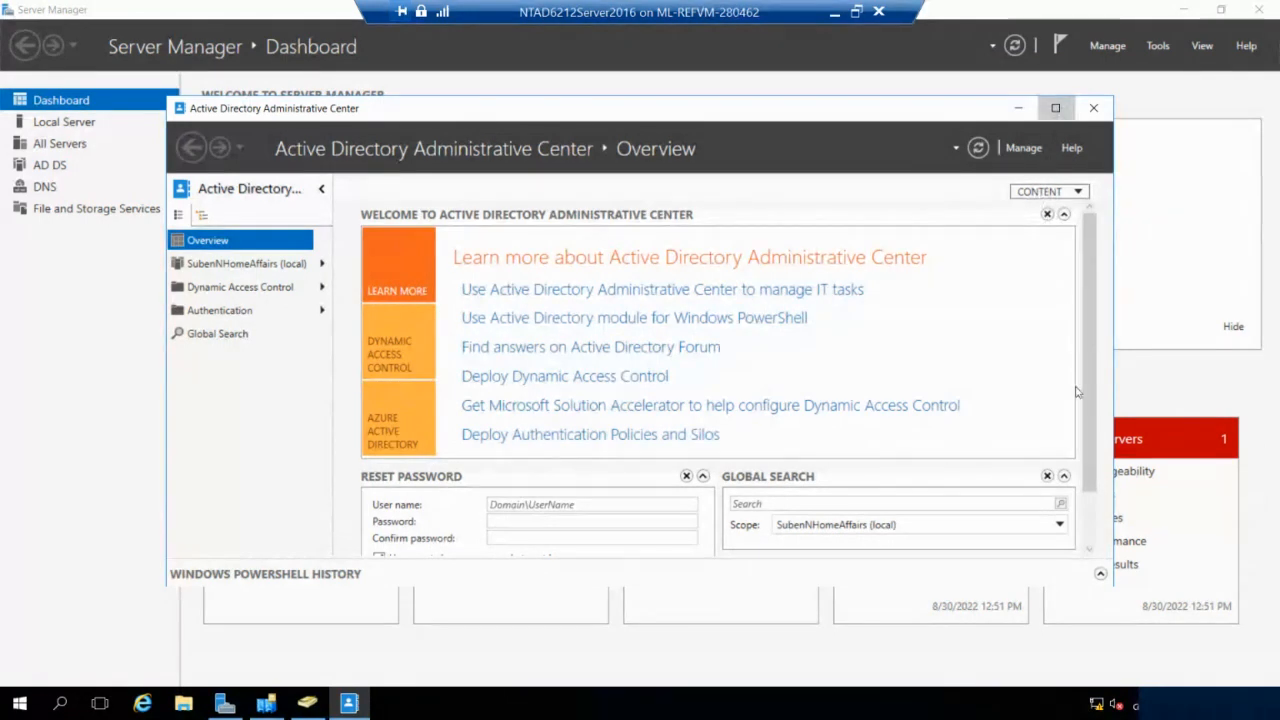
Maximize the Administrative Center and list the SubenNHomeAffairs (local) domain's containers, such as Builtin and Users.
left_click(1056, 109)
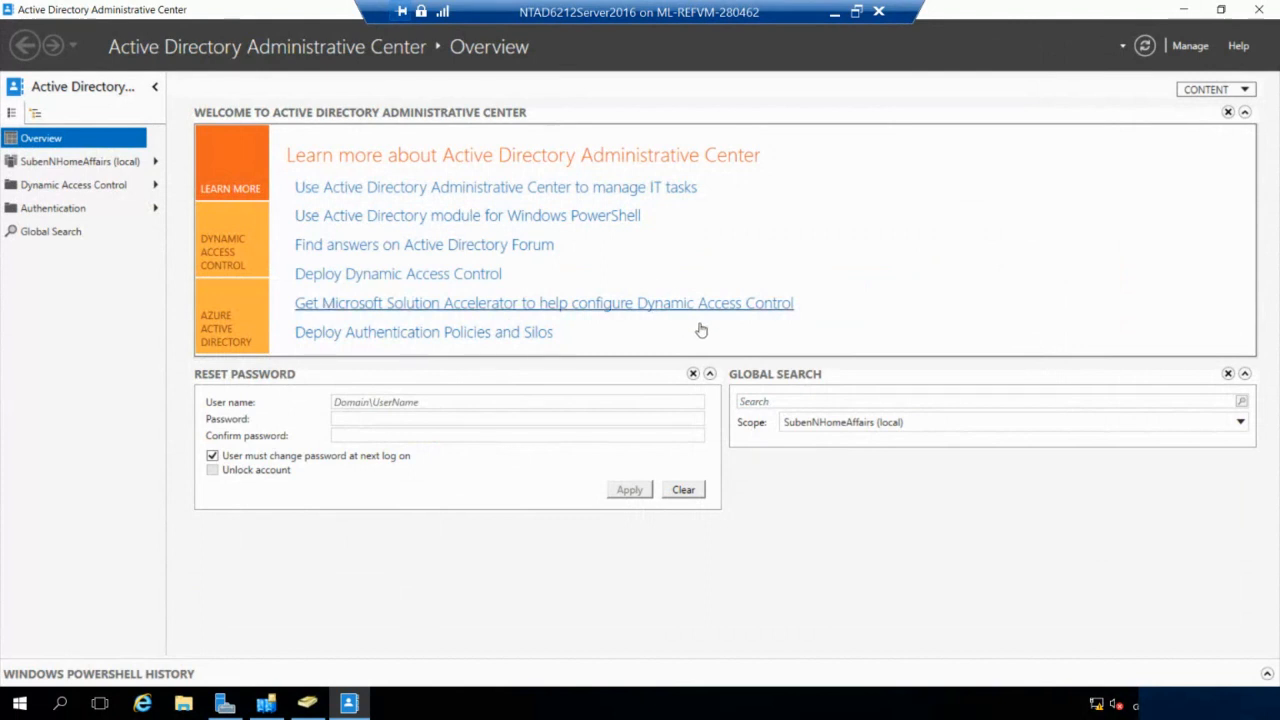
left_click(576, 189)
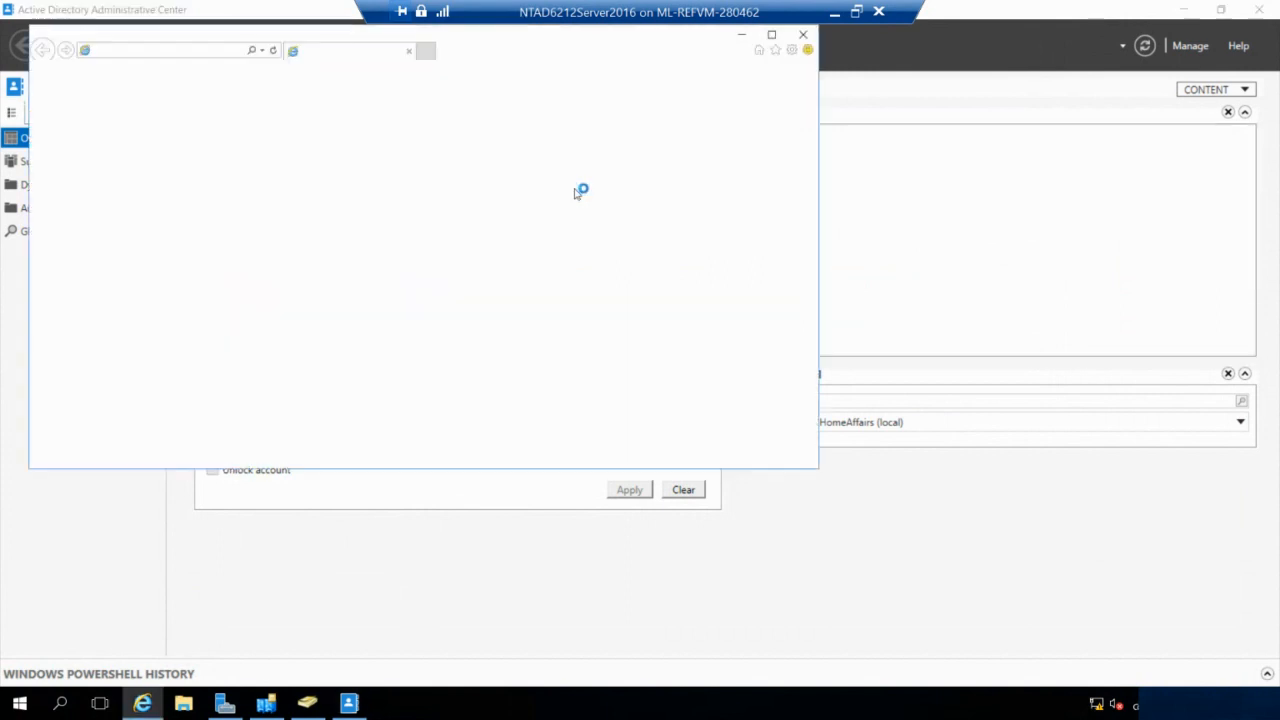
left_click(803, 34)
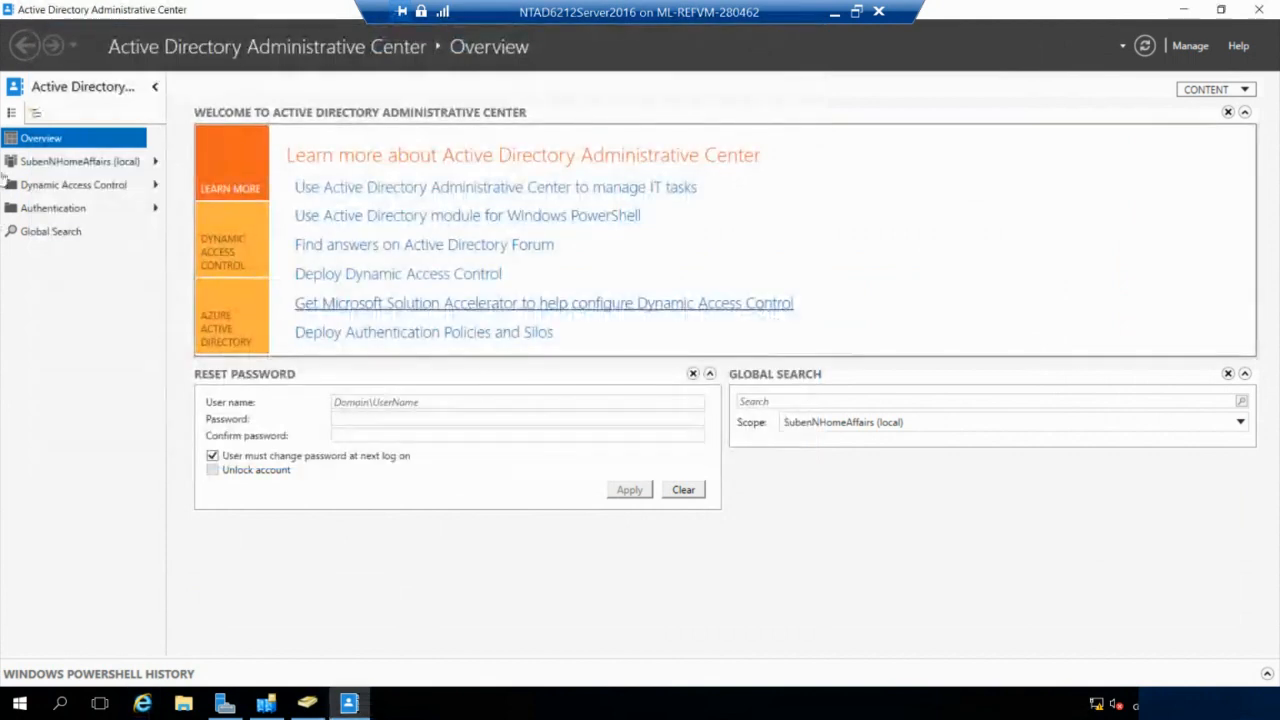
left_click(85, 163)
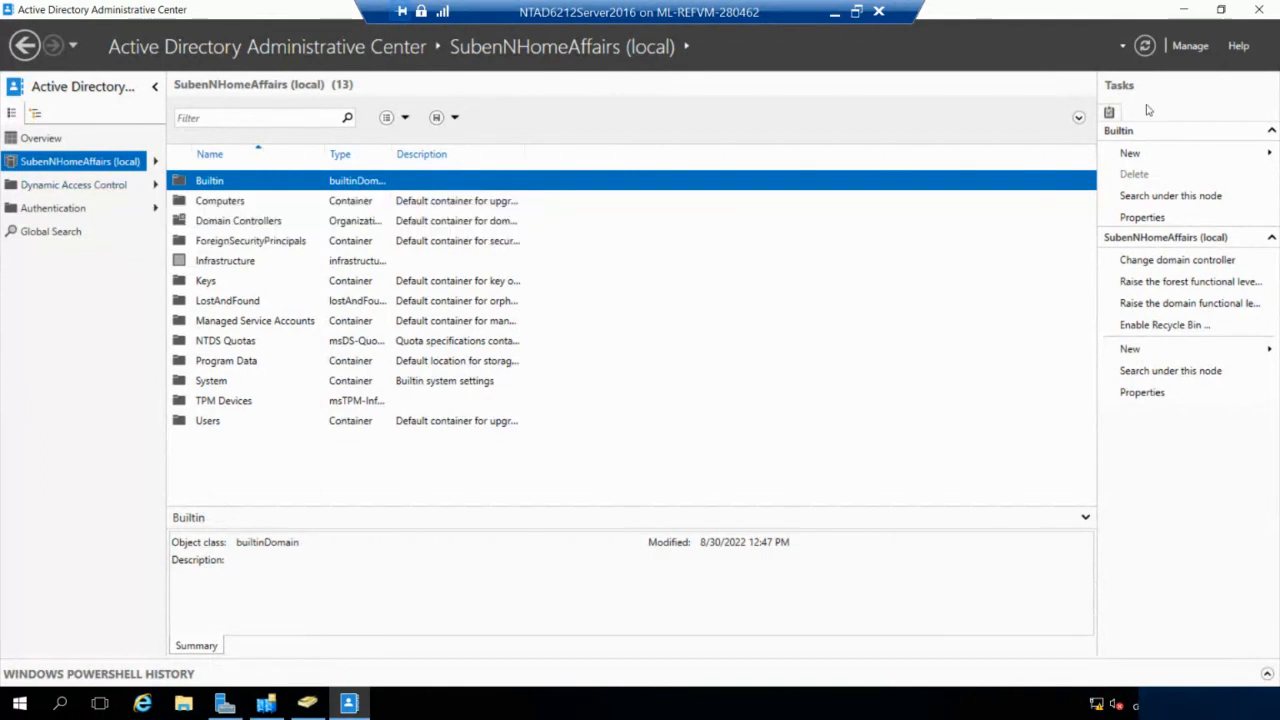
Close the Administrative Center, move Users and Computers beside Sites and Services, and leave full screen.
left_click(1259, 9)
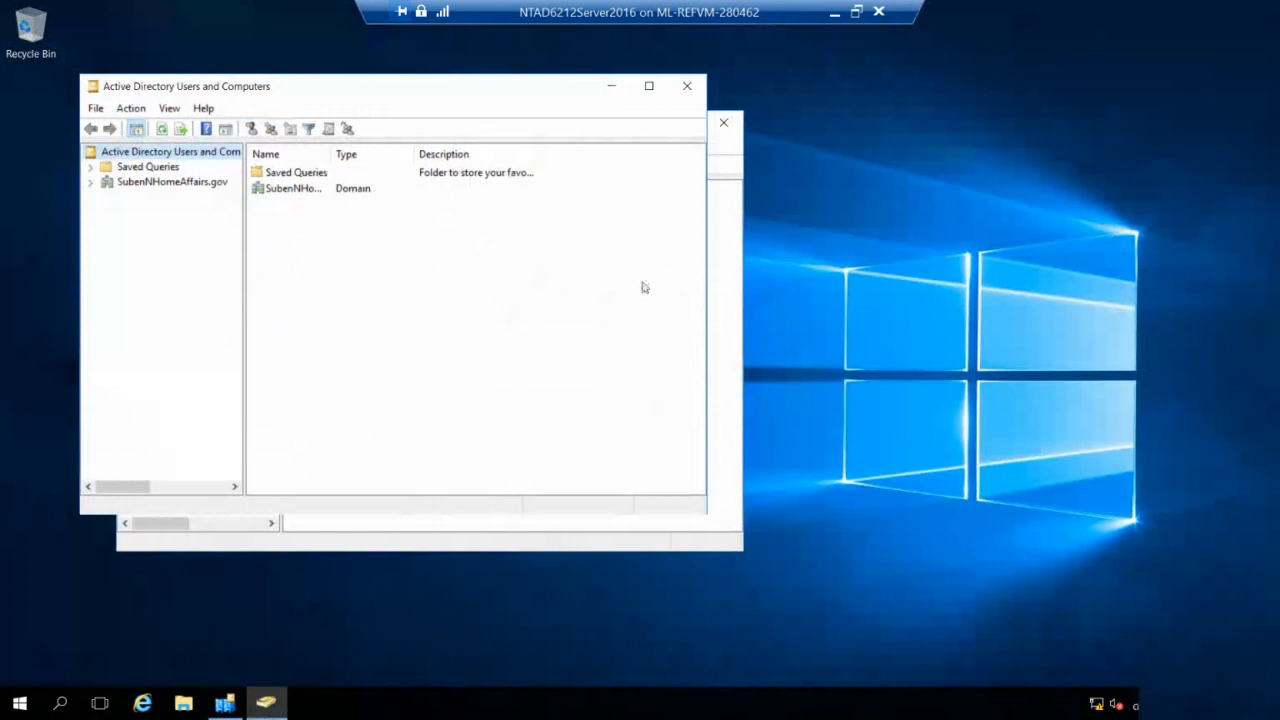
left_click_drag(562, 87, 838, 146)
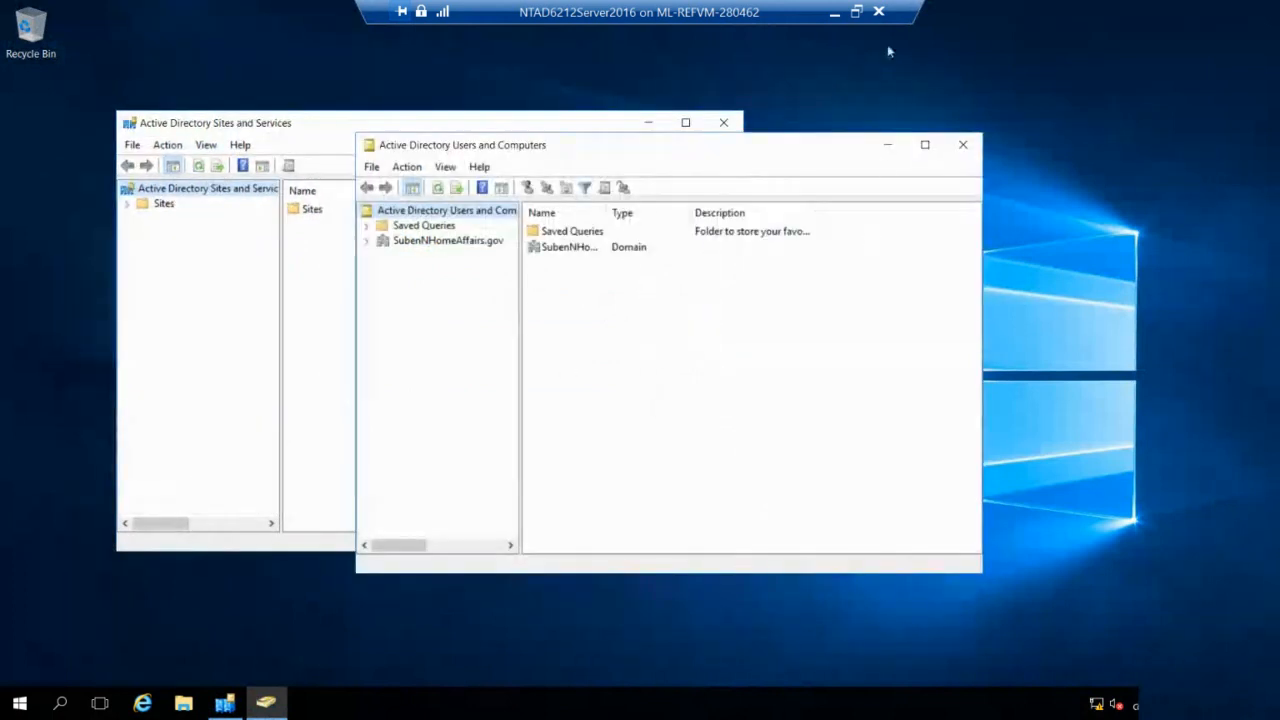
left_click(857, 12)
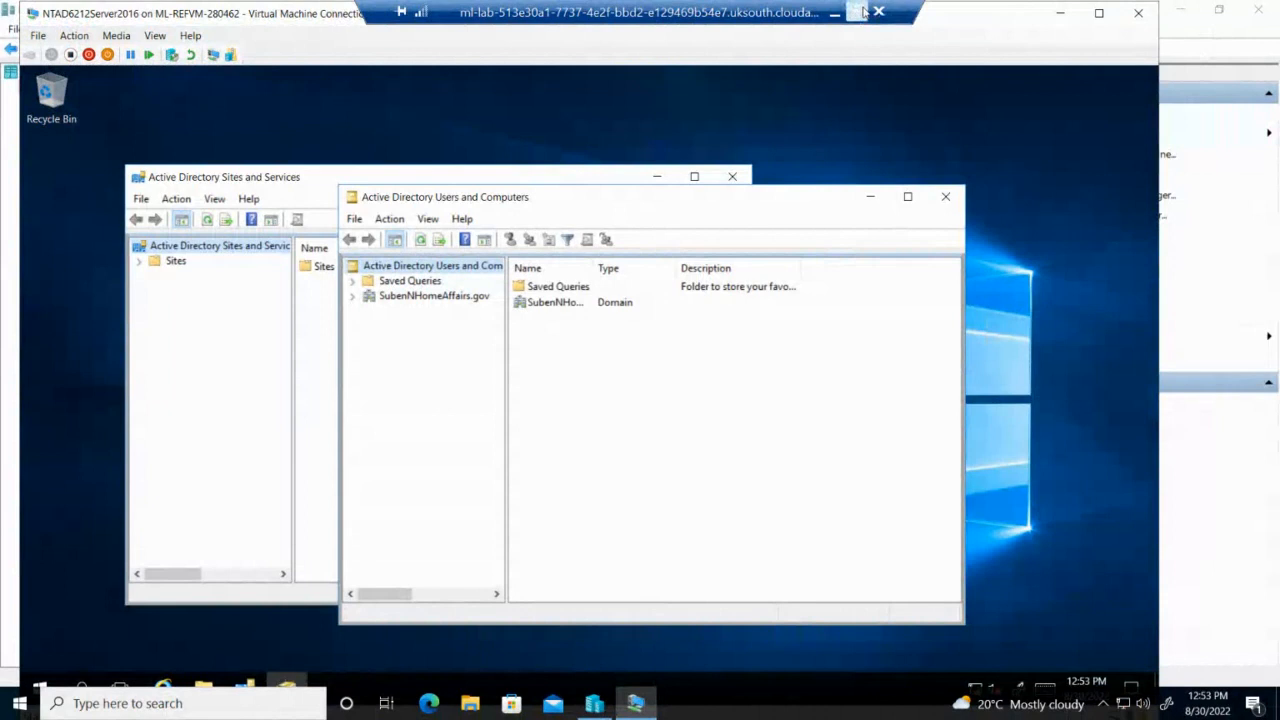
Restore down the VM session and scroll Acrobat to the page 10 Marking Rubric table.
left_click(881, 9)
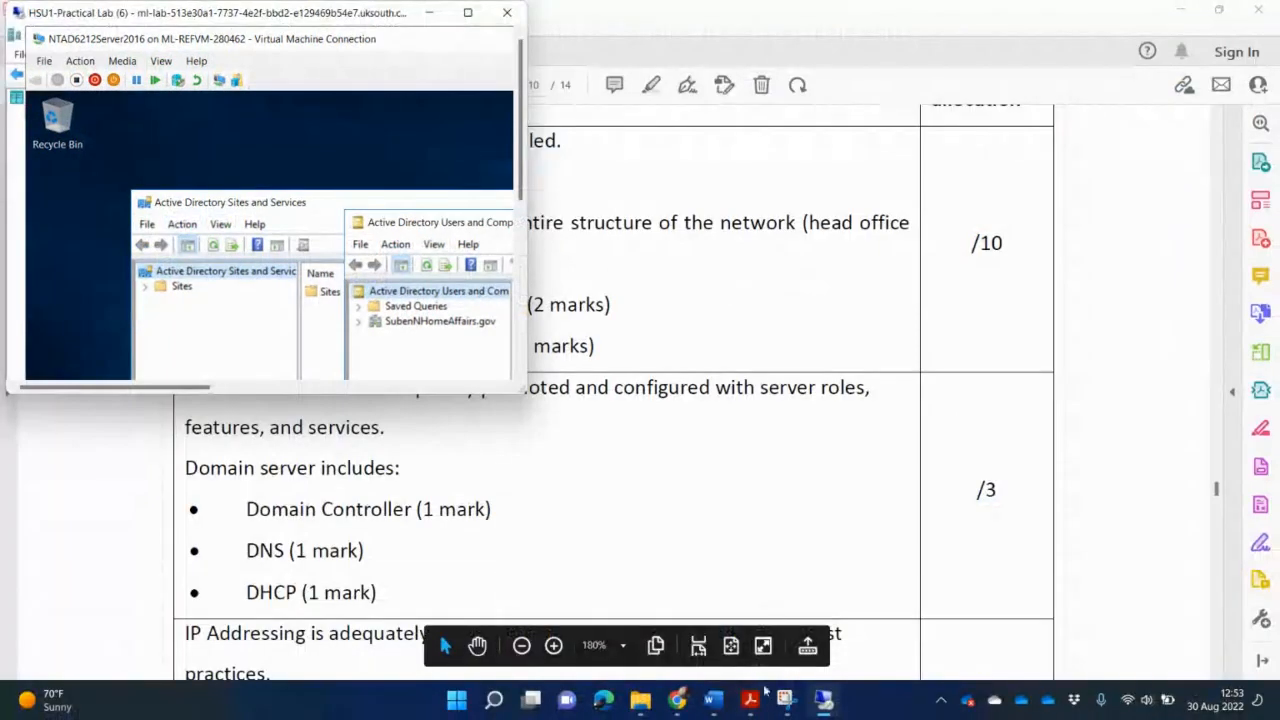
left_click(829, 486)
scroll(829, 483, "up", 4)
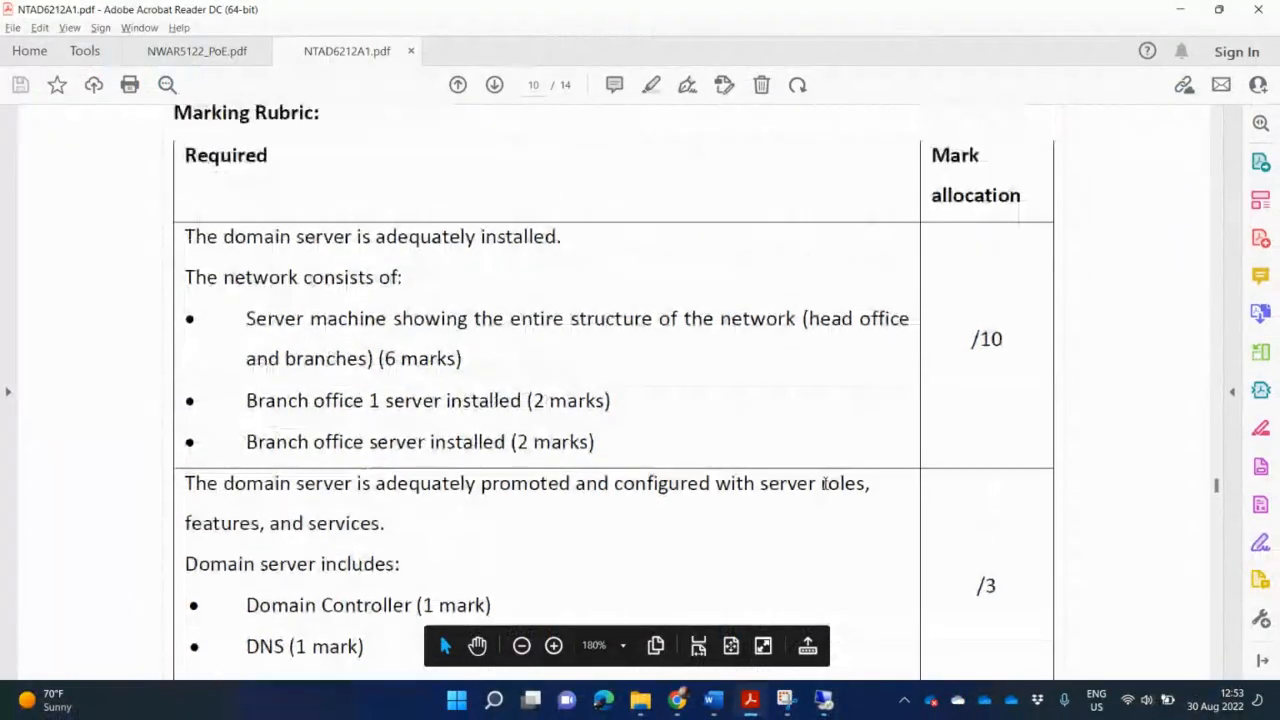
scroll(828, 492, "down", 3)
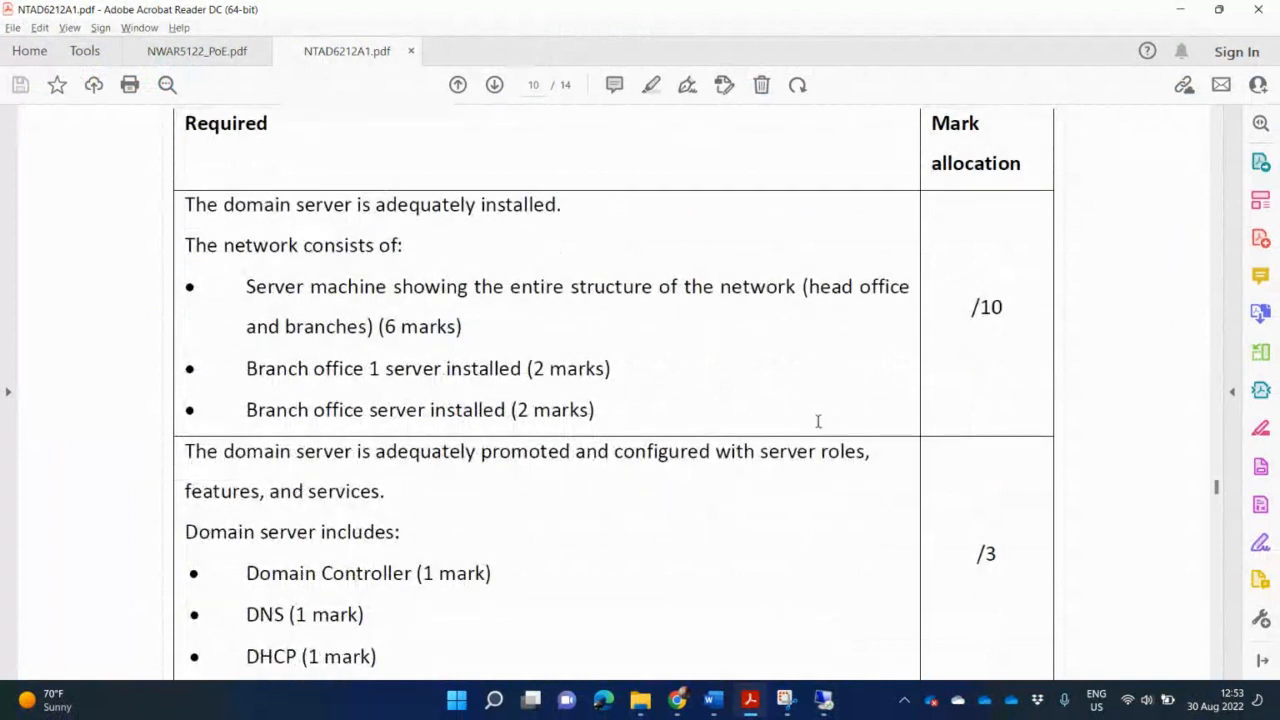
scroll(566, 595, "down", 1)
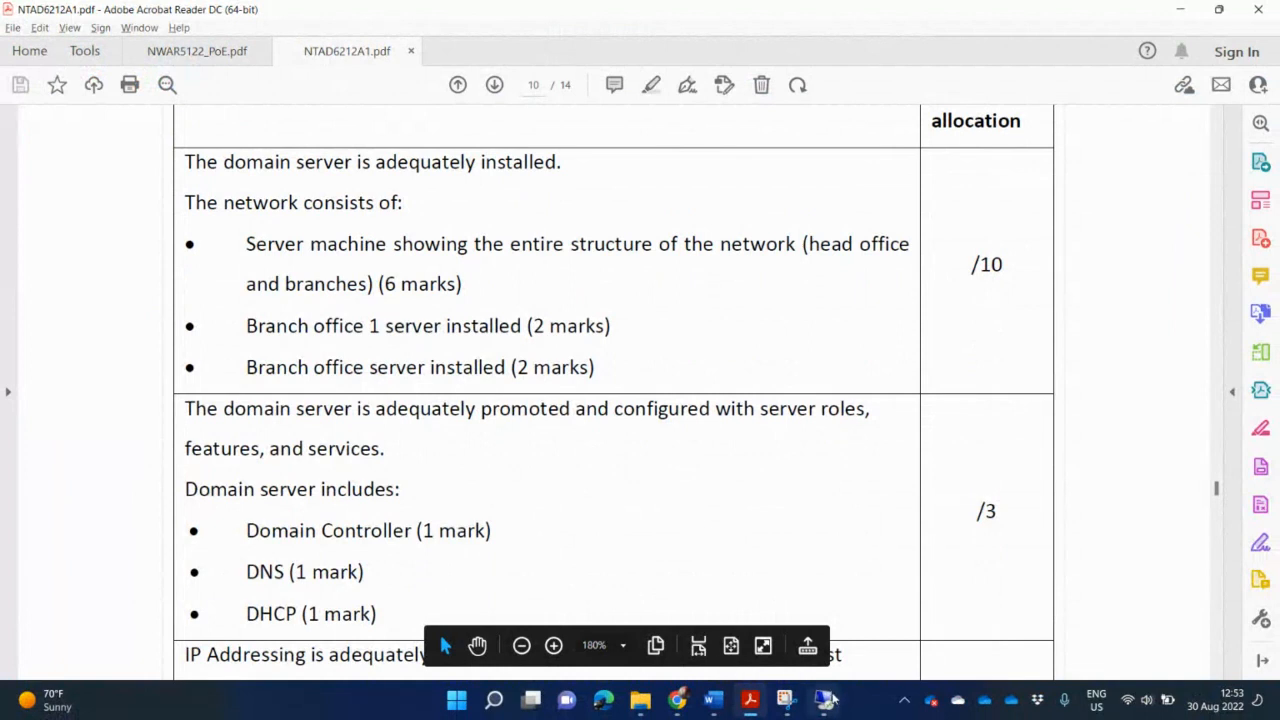
mouse_move(822, 699)
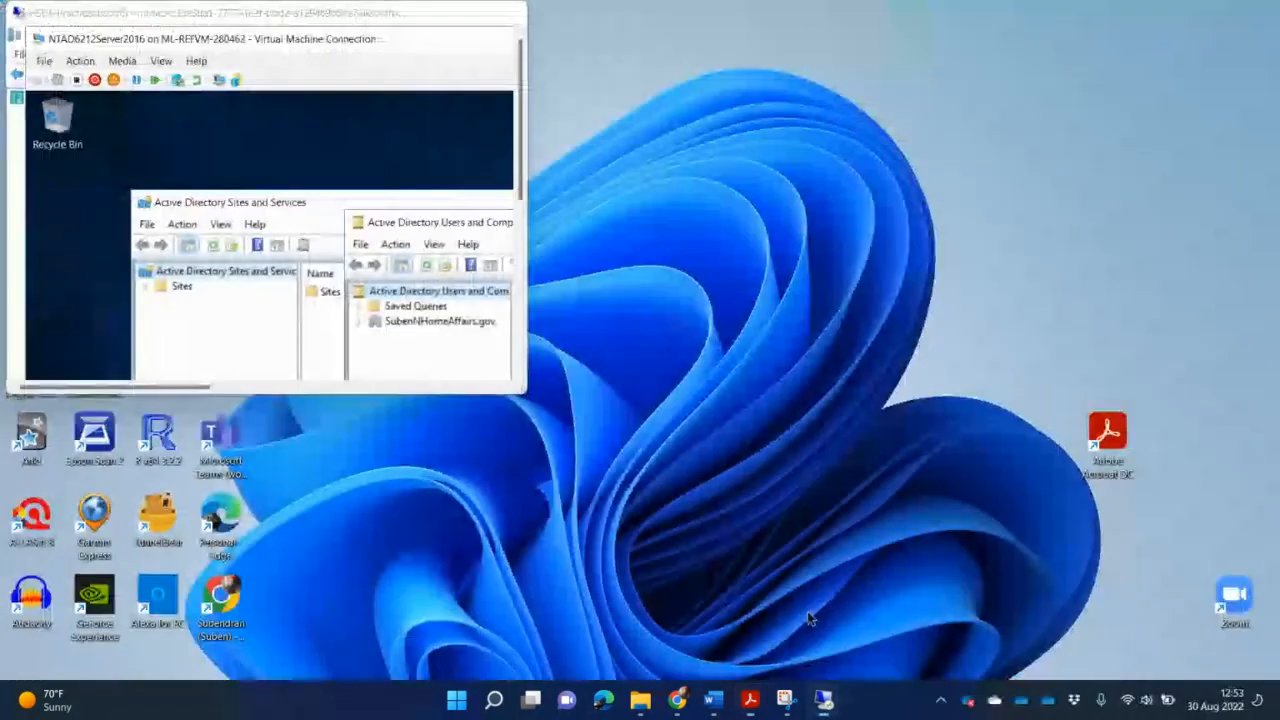
Maximize the VM and Sites and Services, expand the Sites node and widen the tree pane.
left_click(810, 620)
left_click(468, 12)
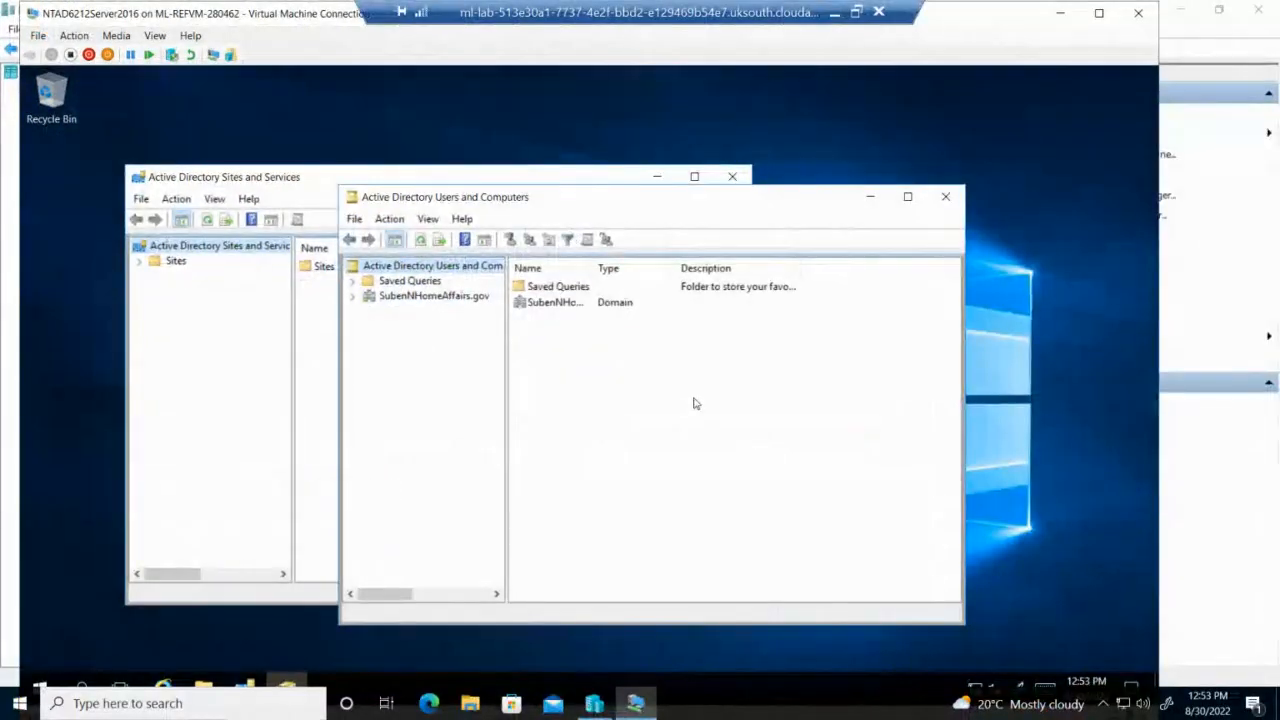
left_click(310, 182)
left_click(142, 261)
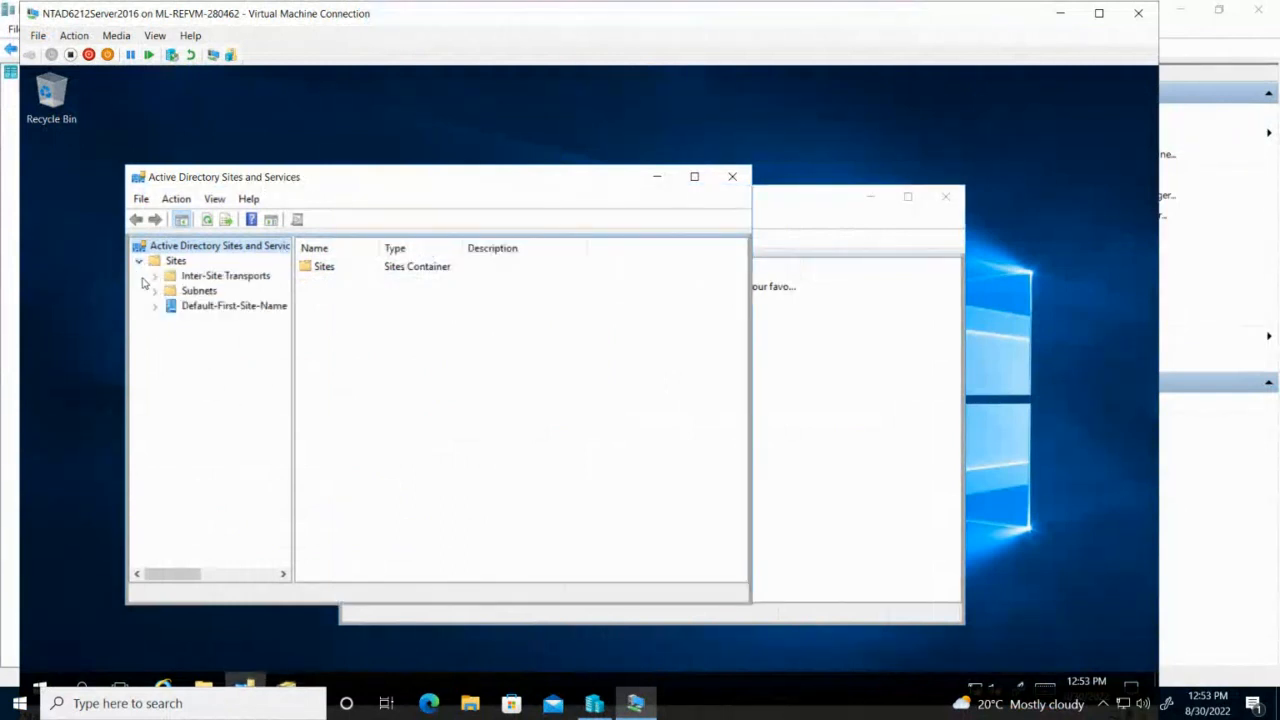
left_click(694, 177)
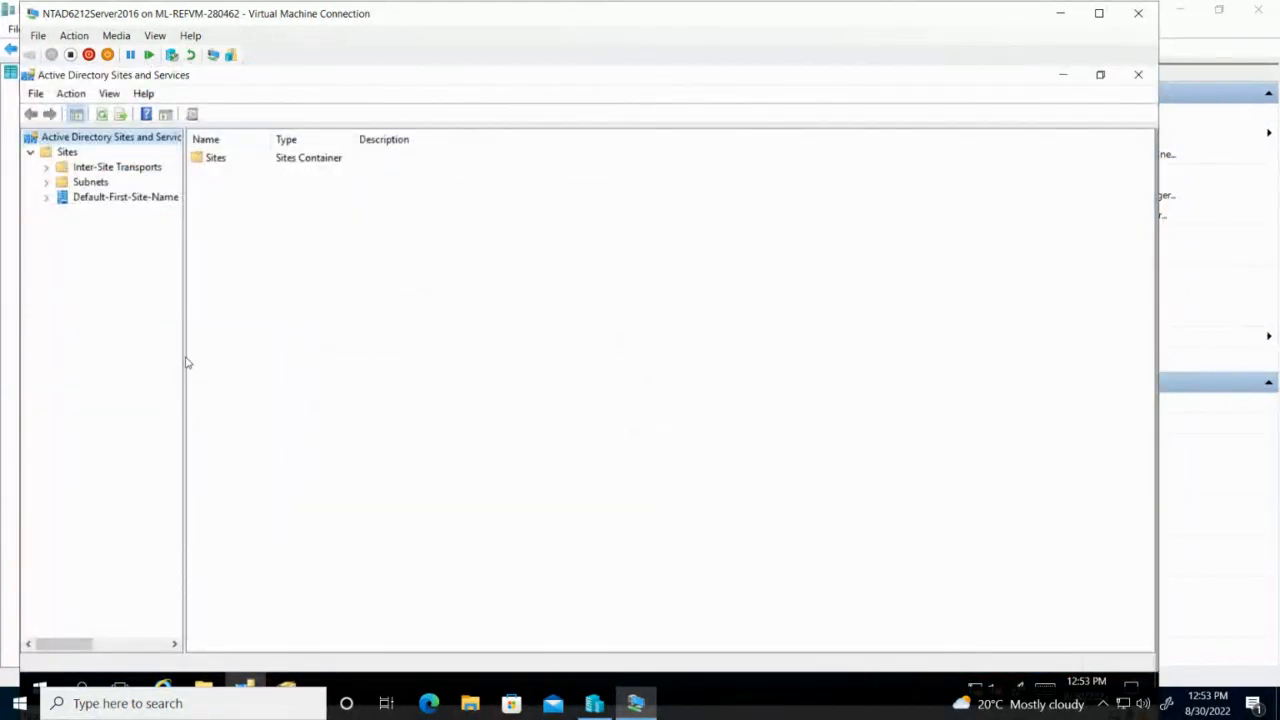
left_click_drag(183, 358, 383, 346)
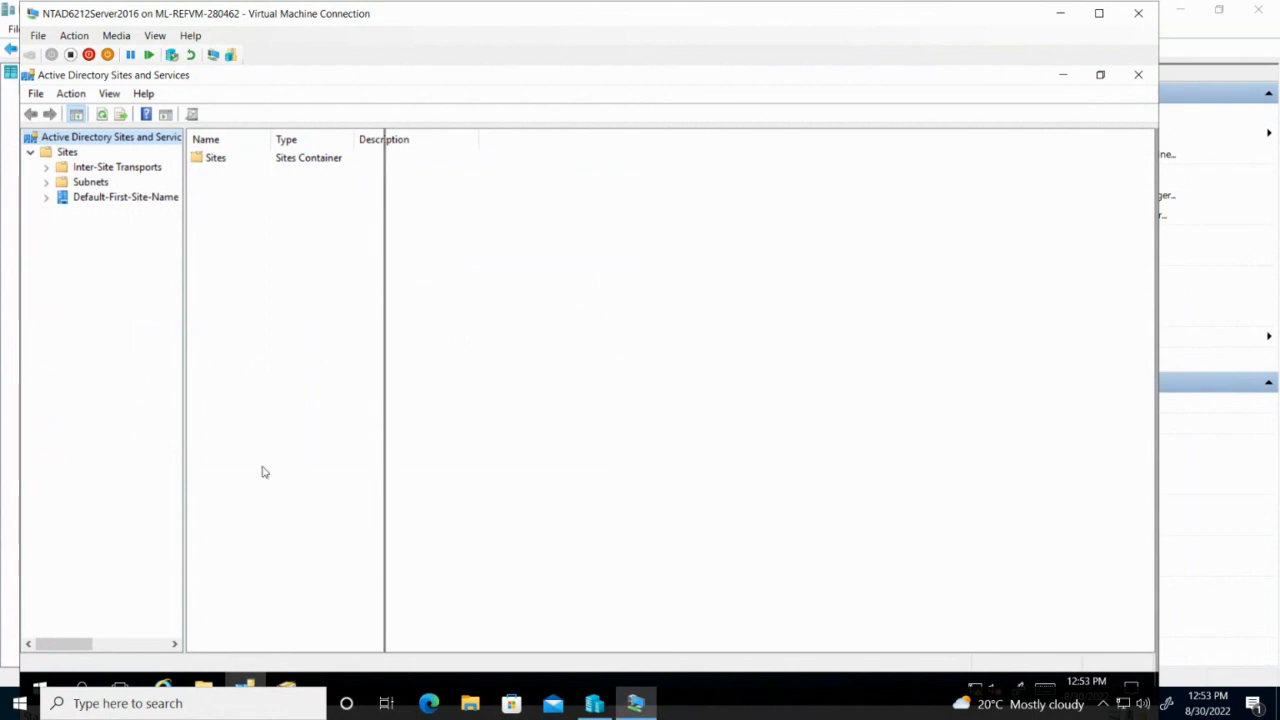
Expand Default-First-Site-Name and try renaming it, dismissing the invalid site name error.
left_click(46, 198)
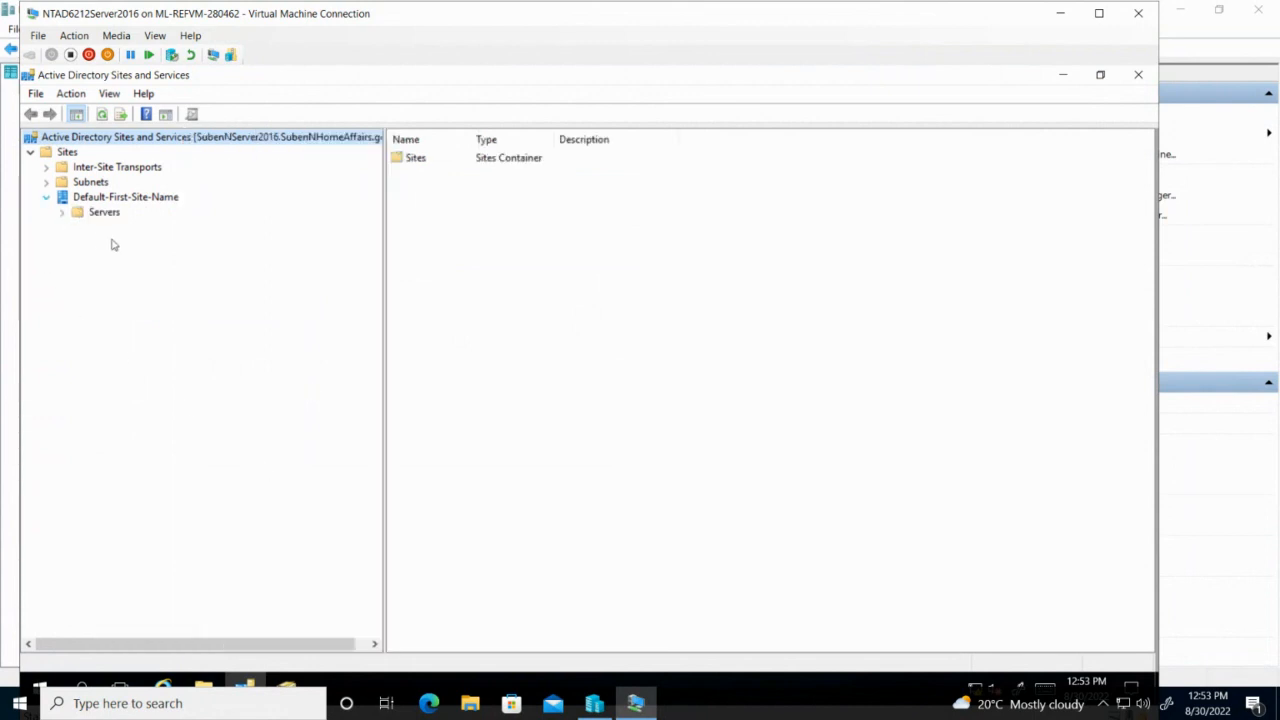
left_click(168, 197)
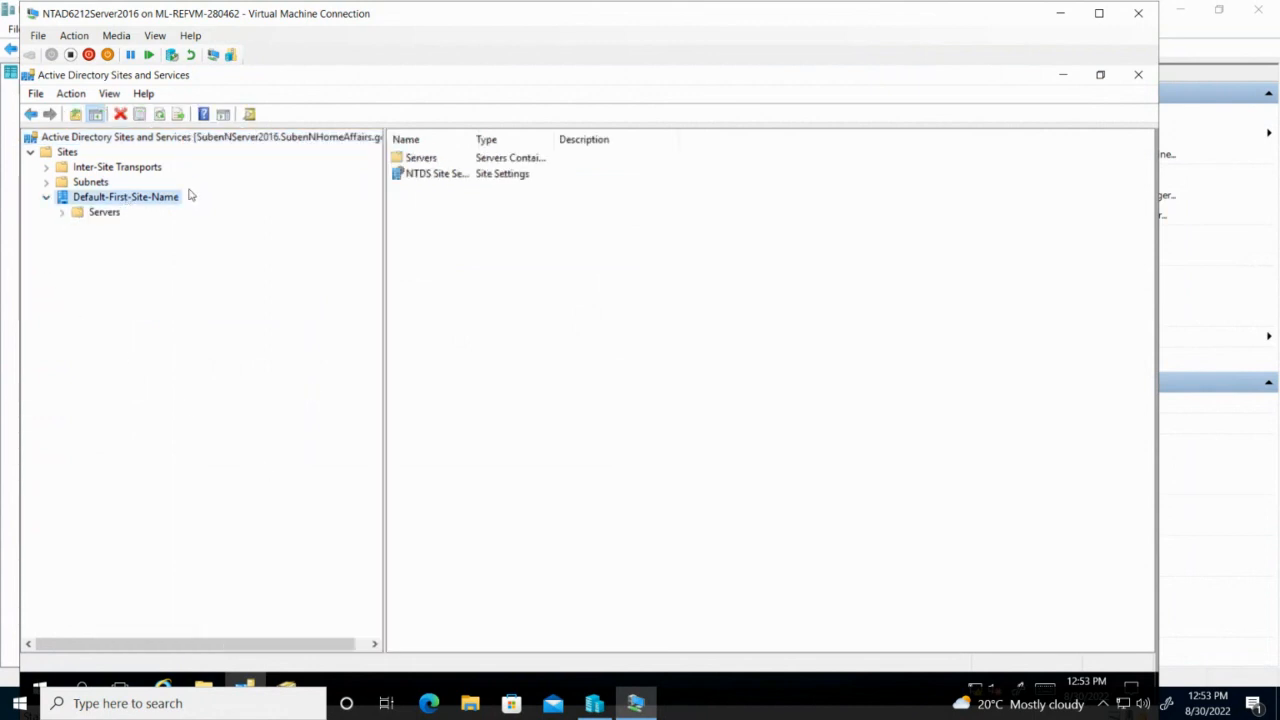
right_click(125, 204)
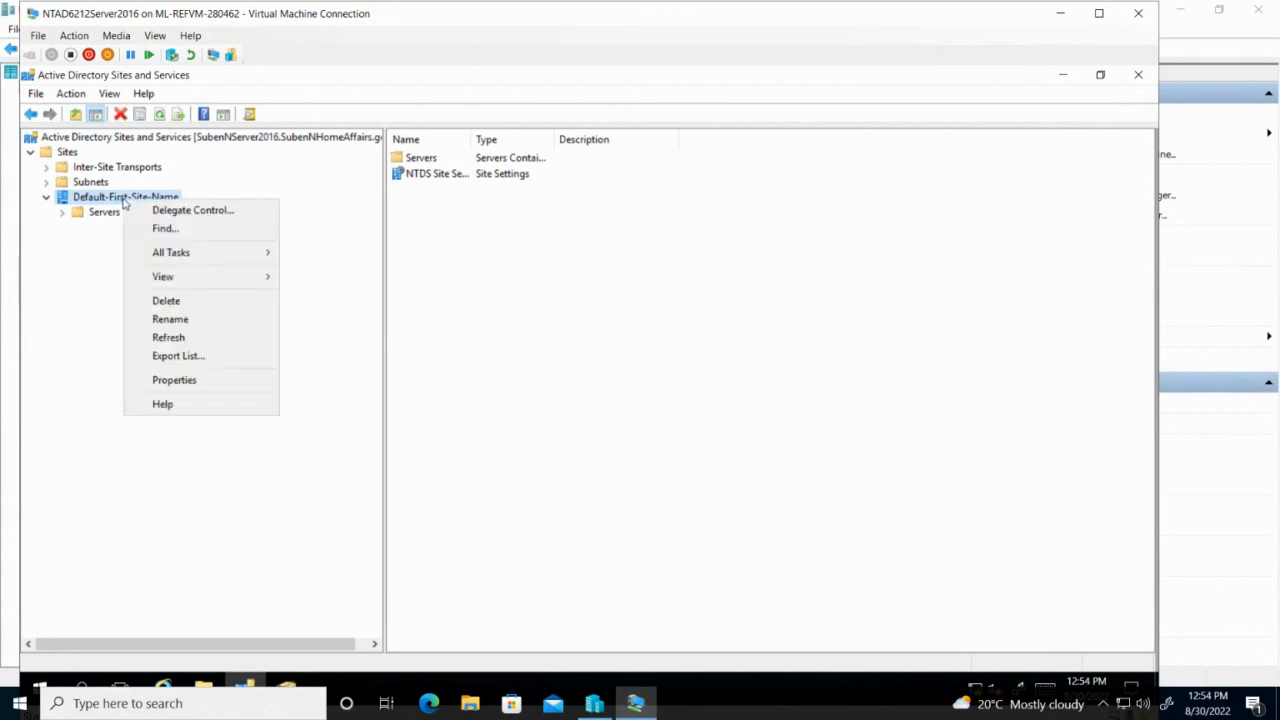
left_click(194, 318)
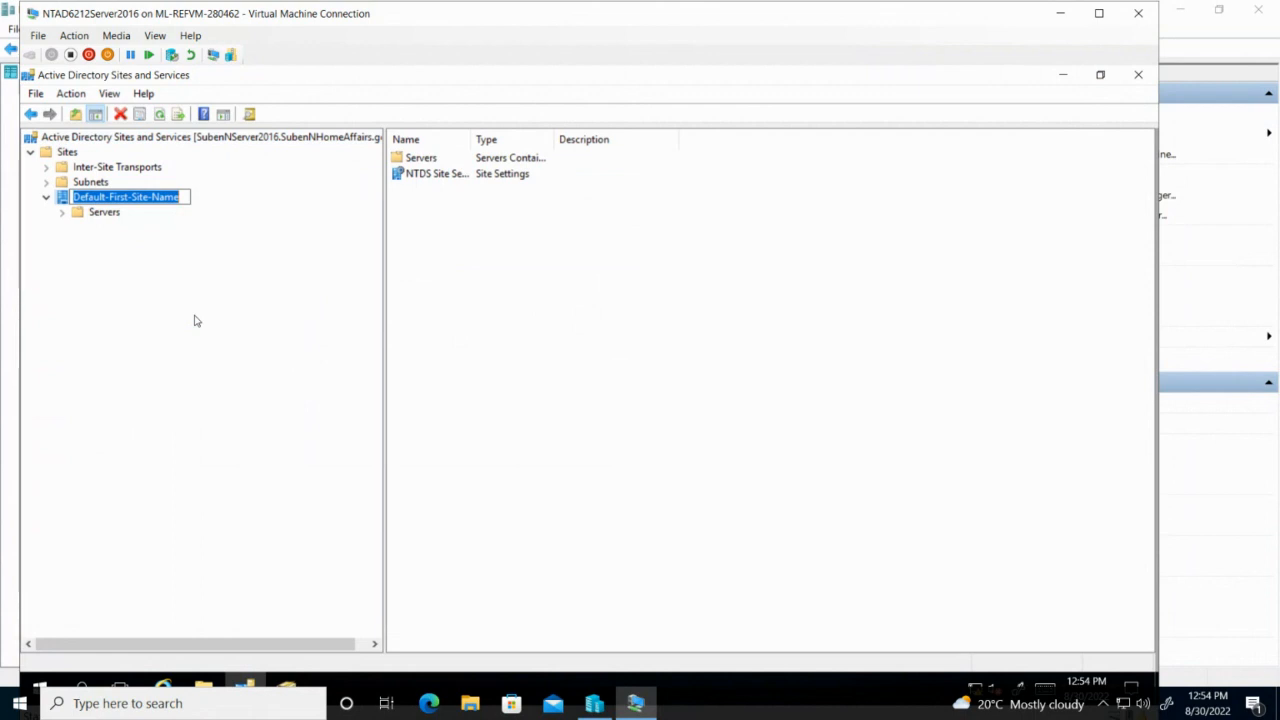
type("Headq")
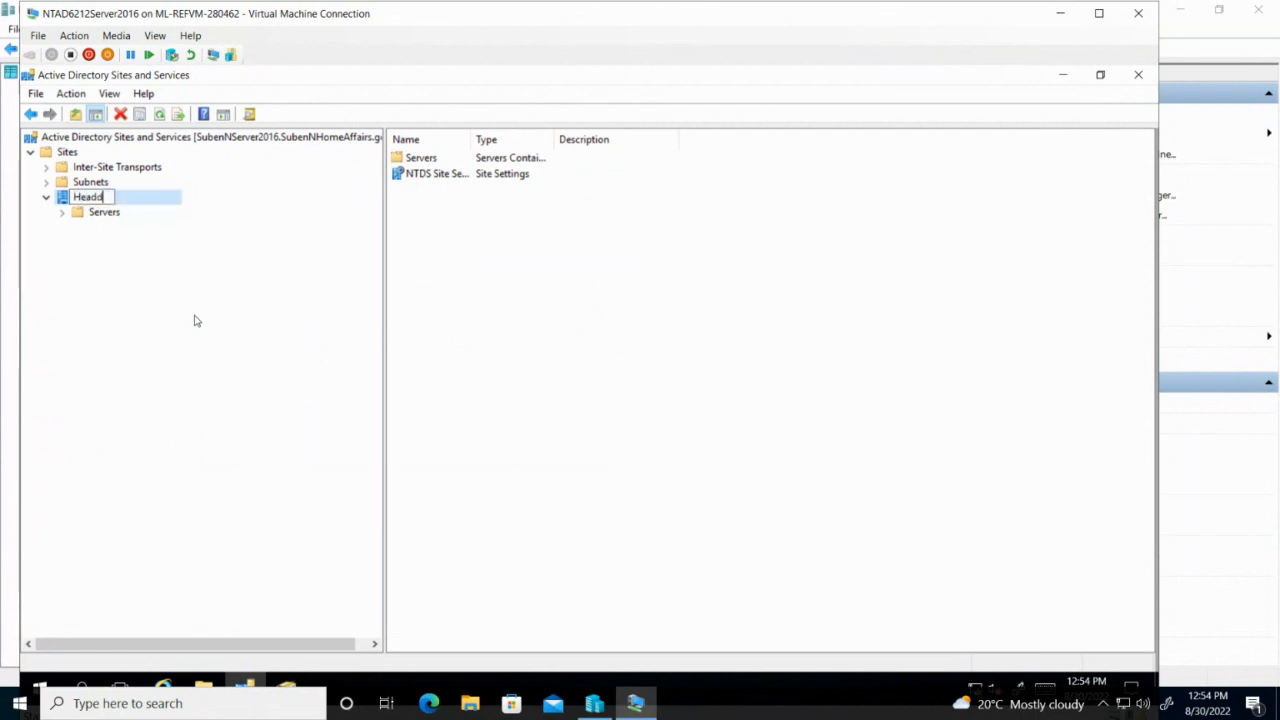
key("BackSpace")
type("Office")
key("Return")
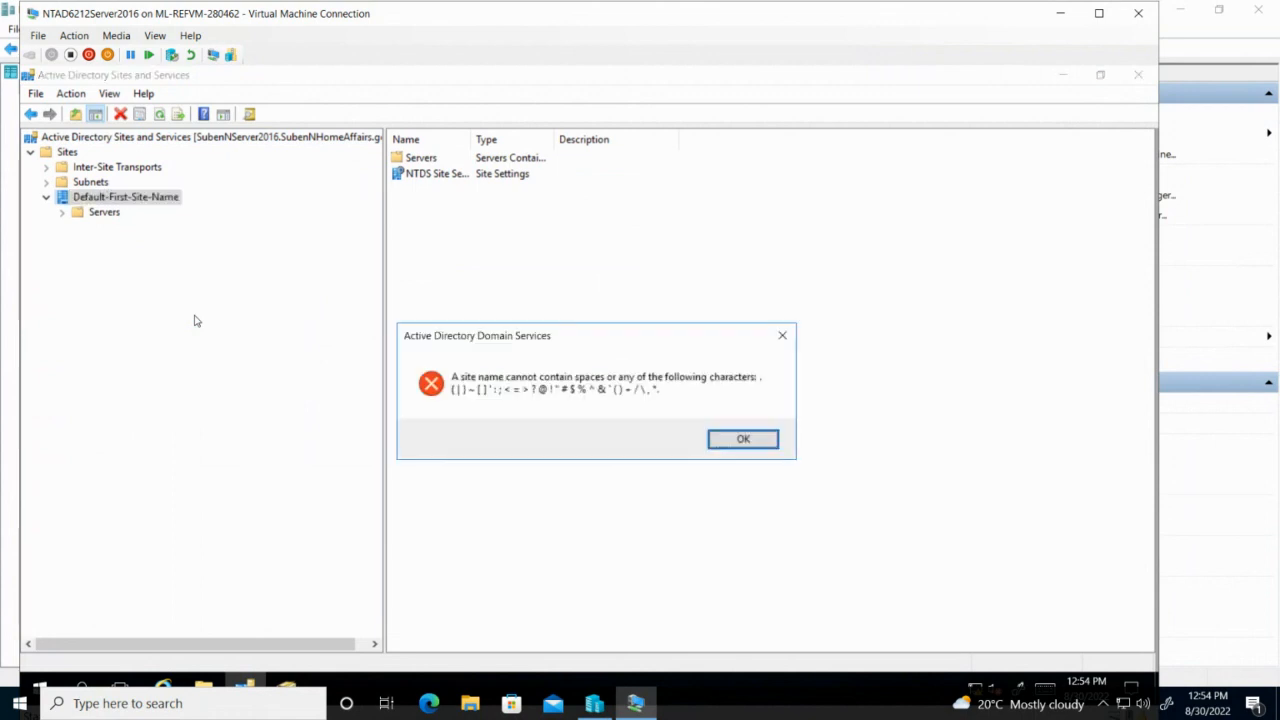
left_click(745, 441)
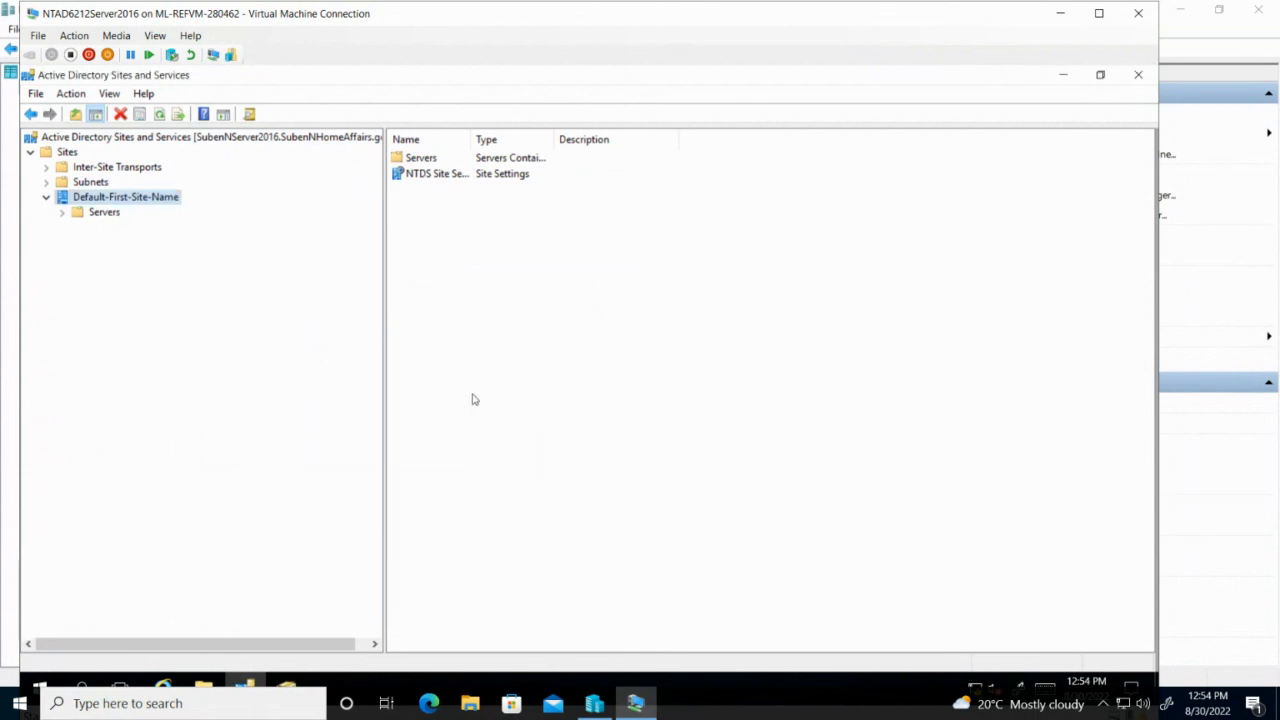
Rename the default site to Home-Affairs-Head-Office.
right_click(144, 202)
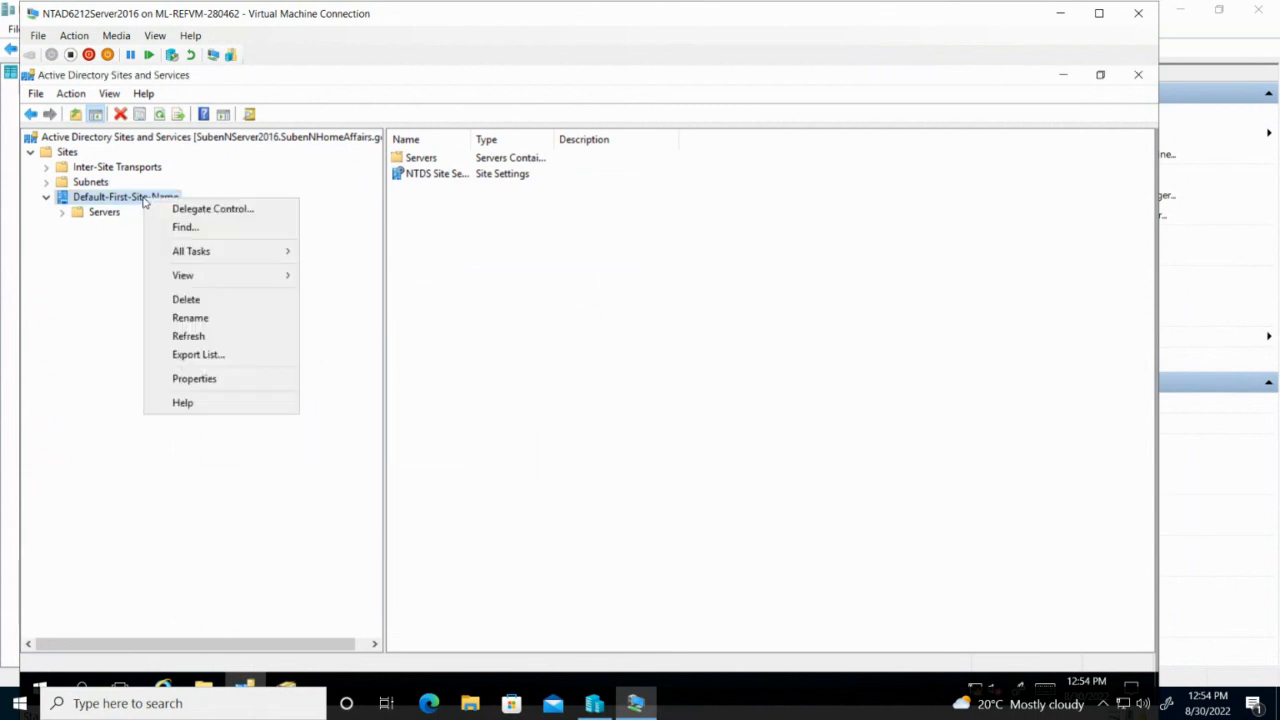
left_click(237, 317)
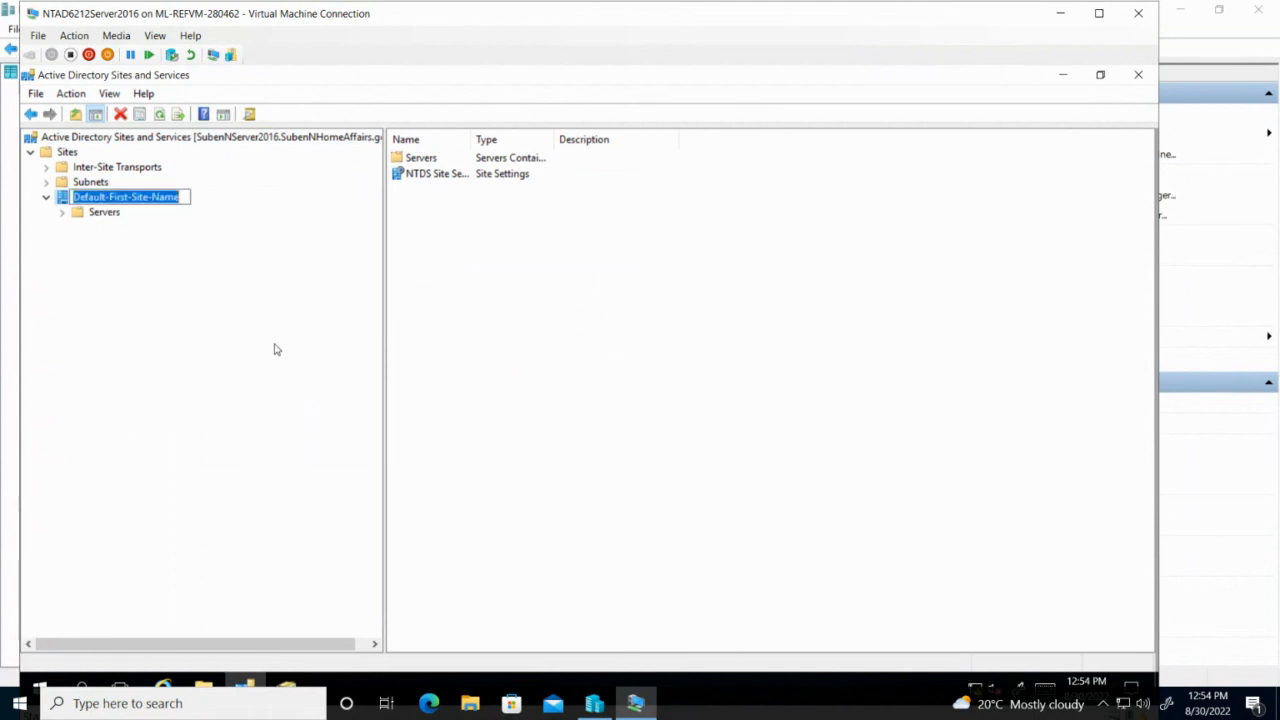
type("H")
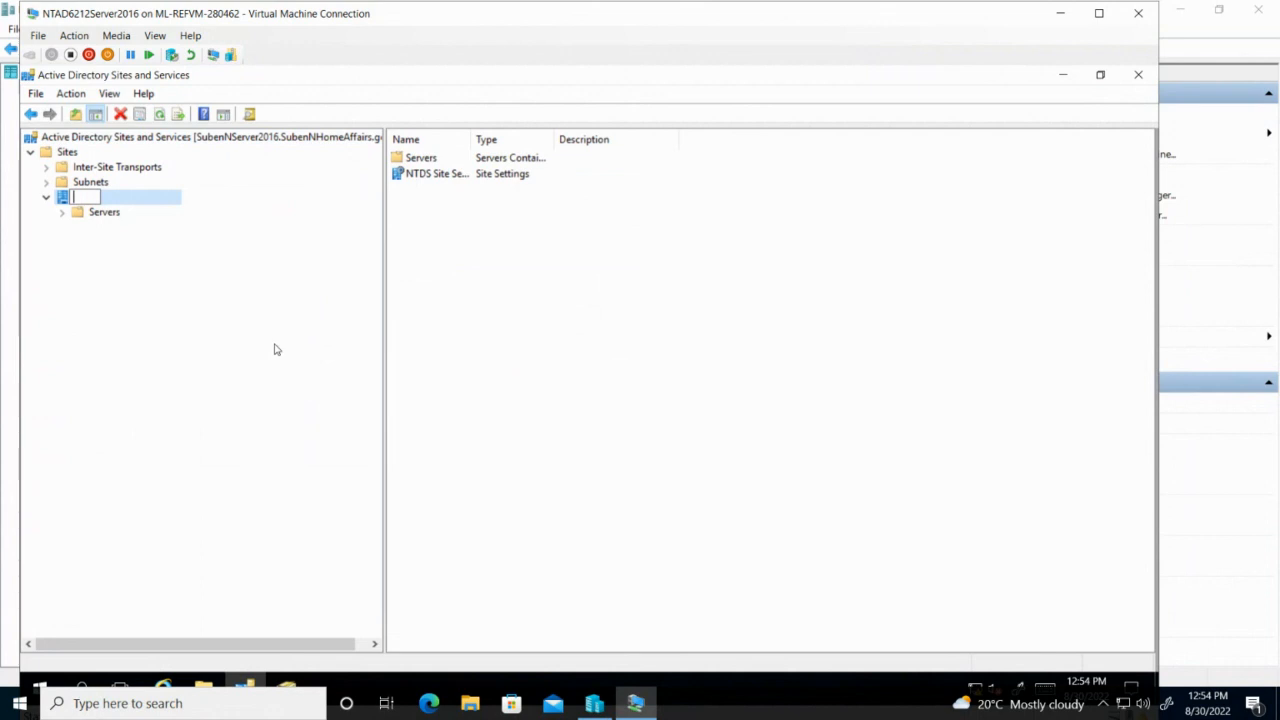
type("ome-A")
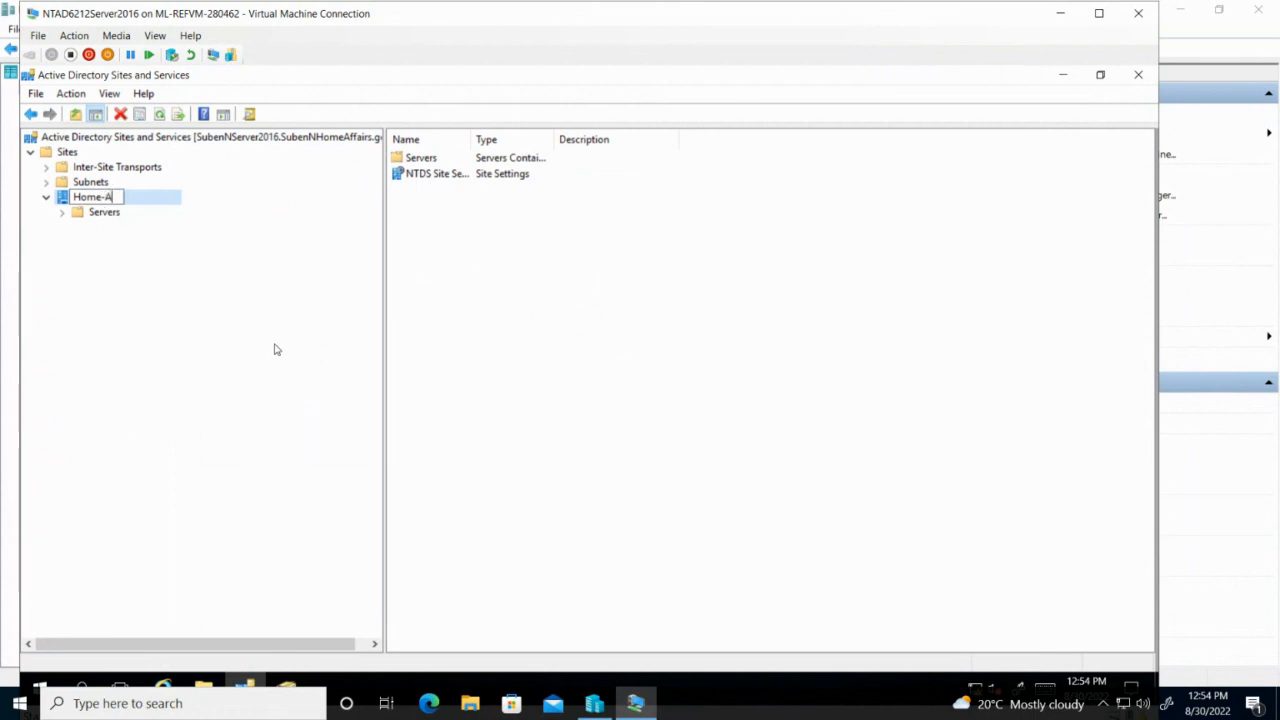
type("ffairs-H")
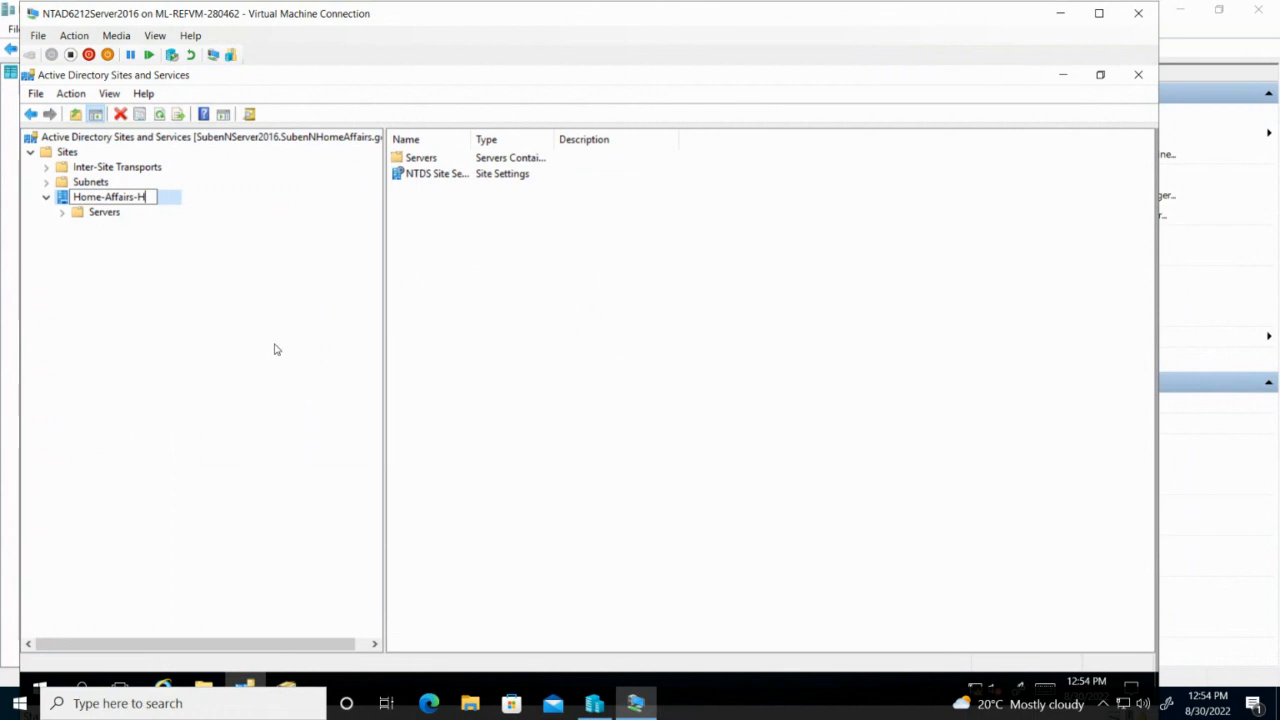
type("ead-Office")
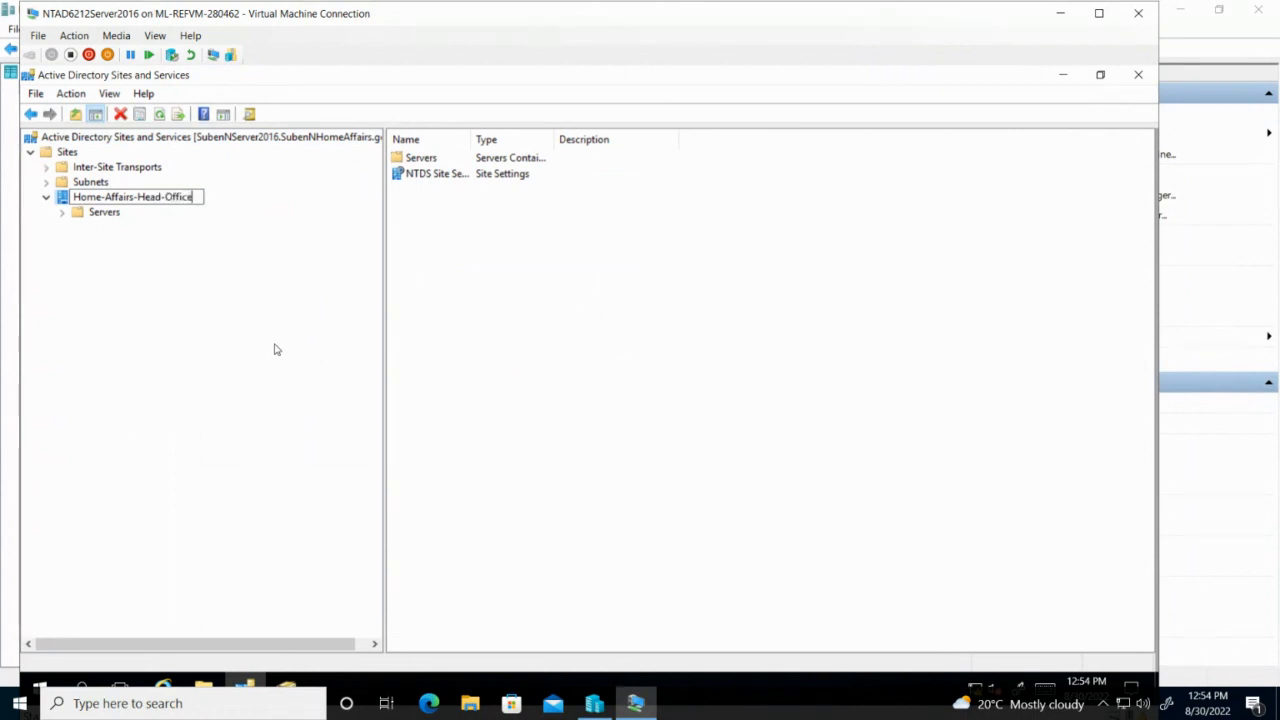
key("Return")
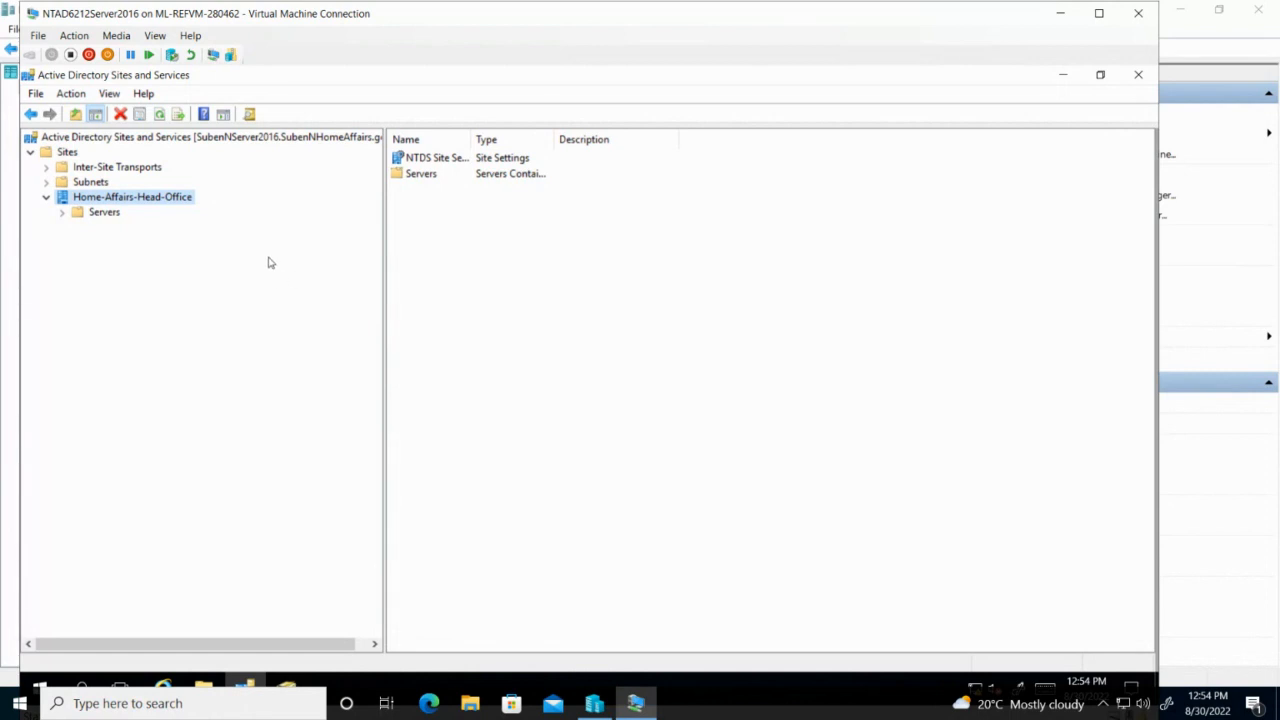
List the Sites container contents and widen the Name column to read Home-Affairs-Head-Office.
right_click(159, 205)
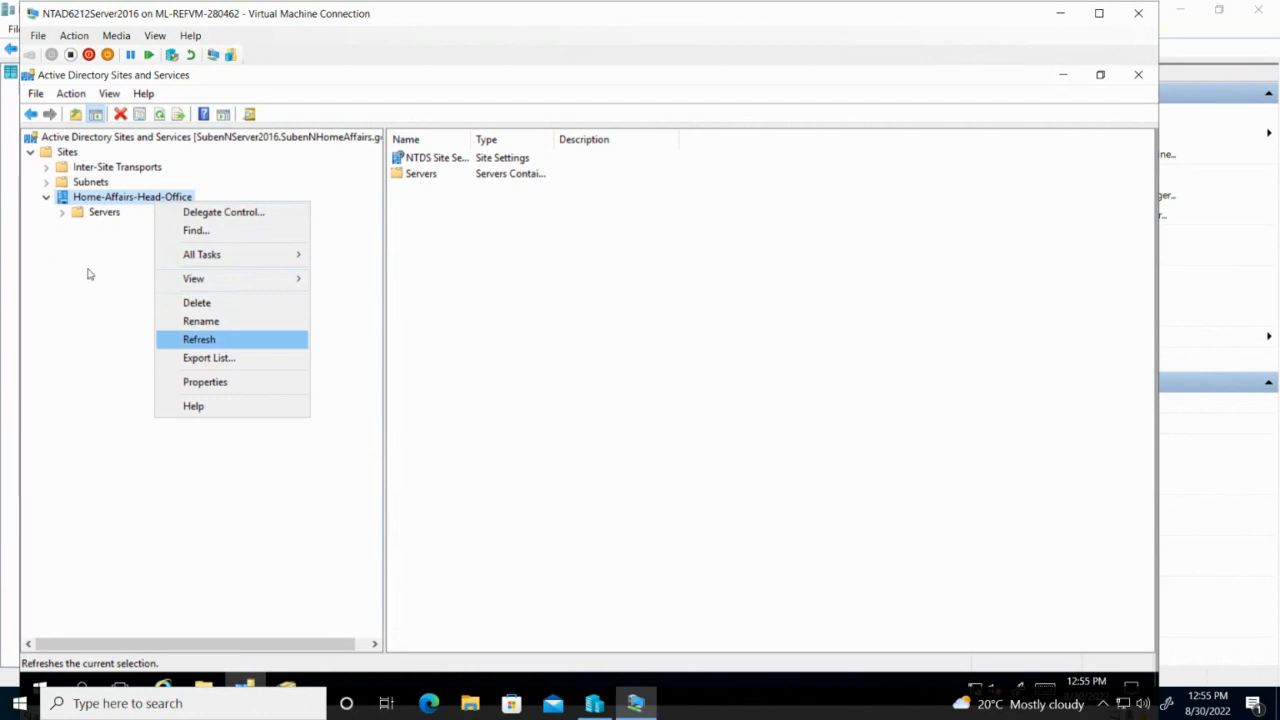
left_click(67, 155)
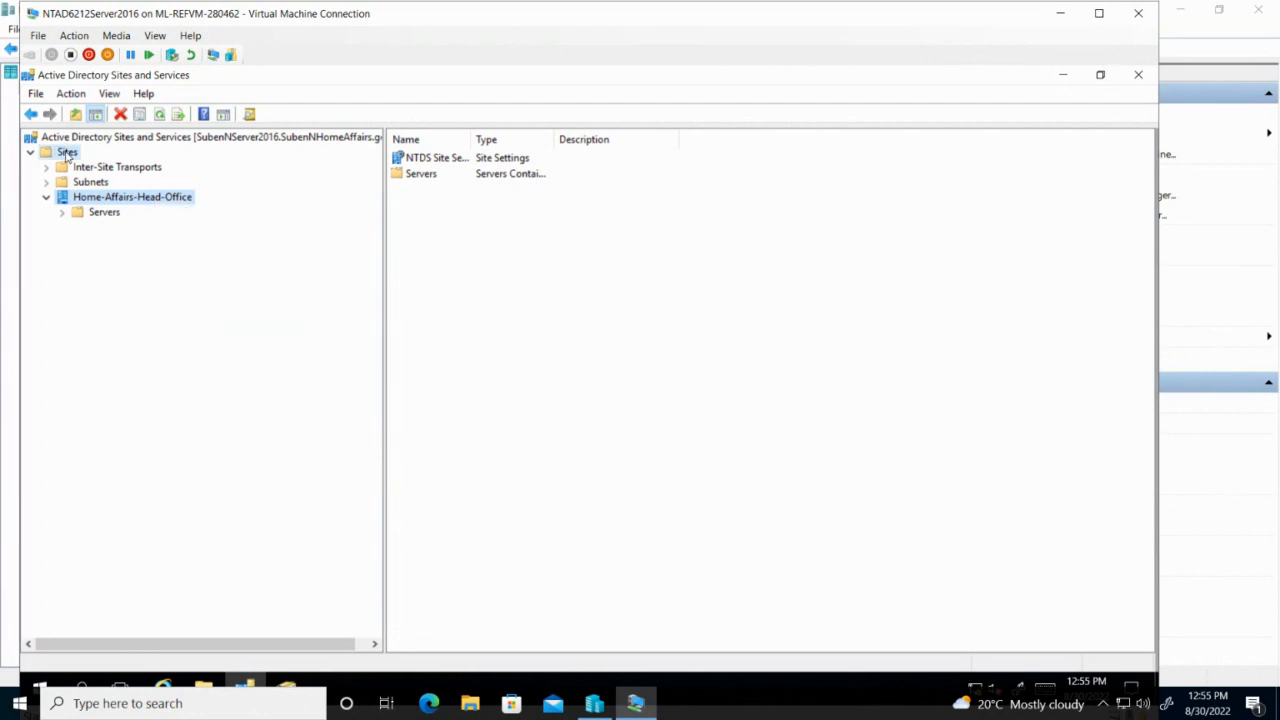
left_click(67, 155)
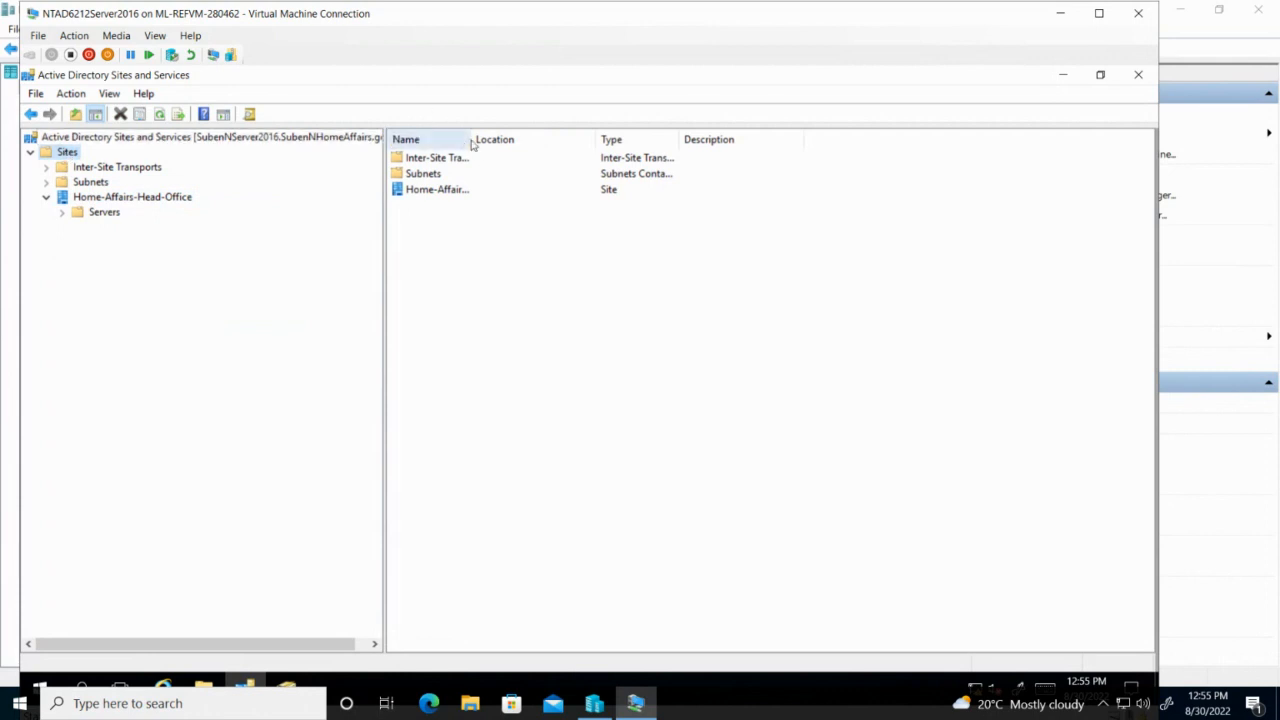
left_click_drag(469, 139, 551, 133)
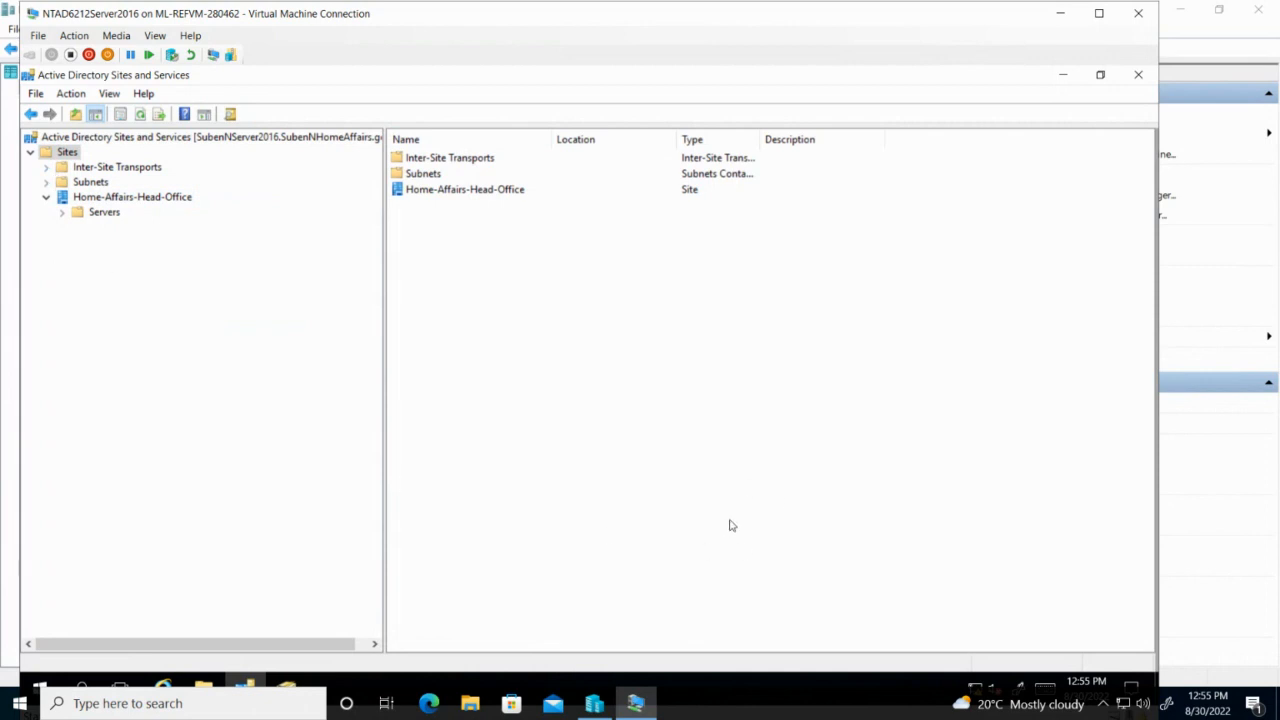
Shrink the remote session to a larger window and bring the assignment PDF forward.
mouse_move(663, 6)
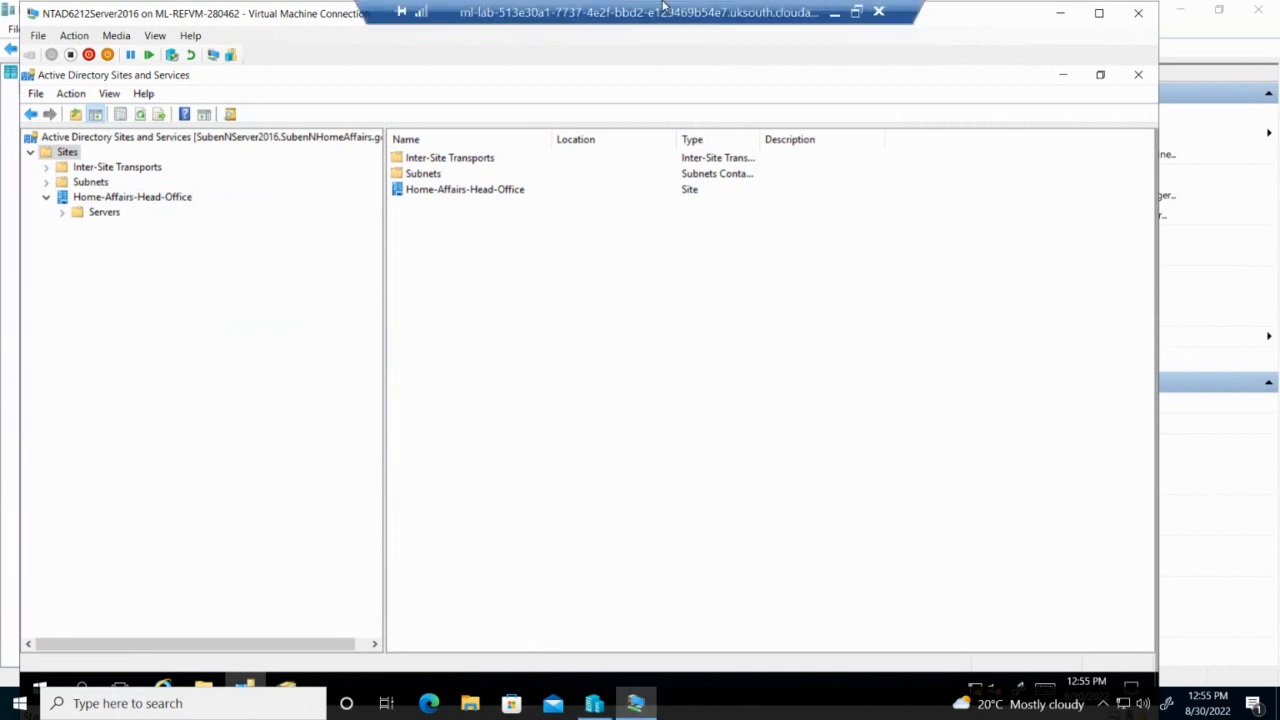
left_click(856, 12)
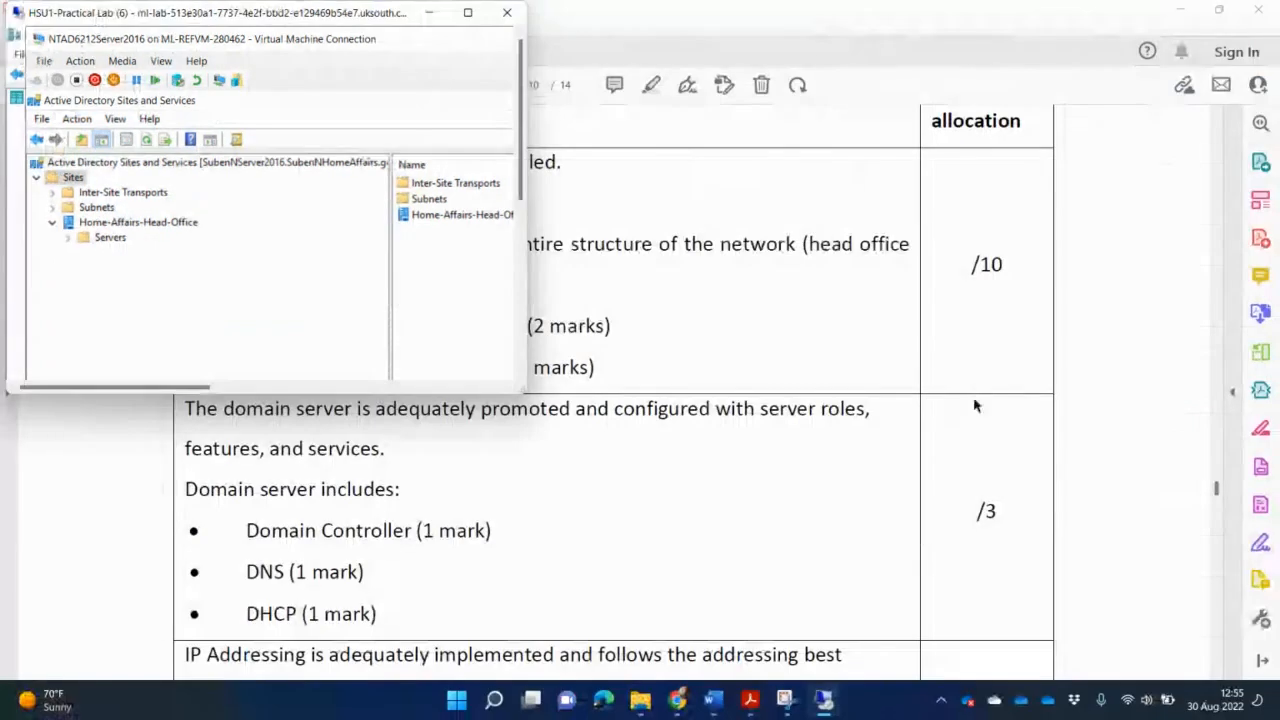
left_click_drag(518, 384, 1136, 589)
left_click(1169, 517)
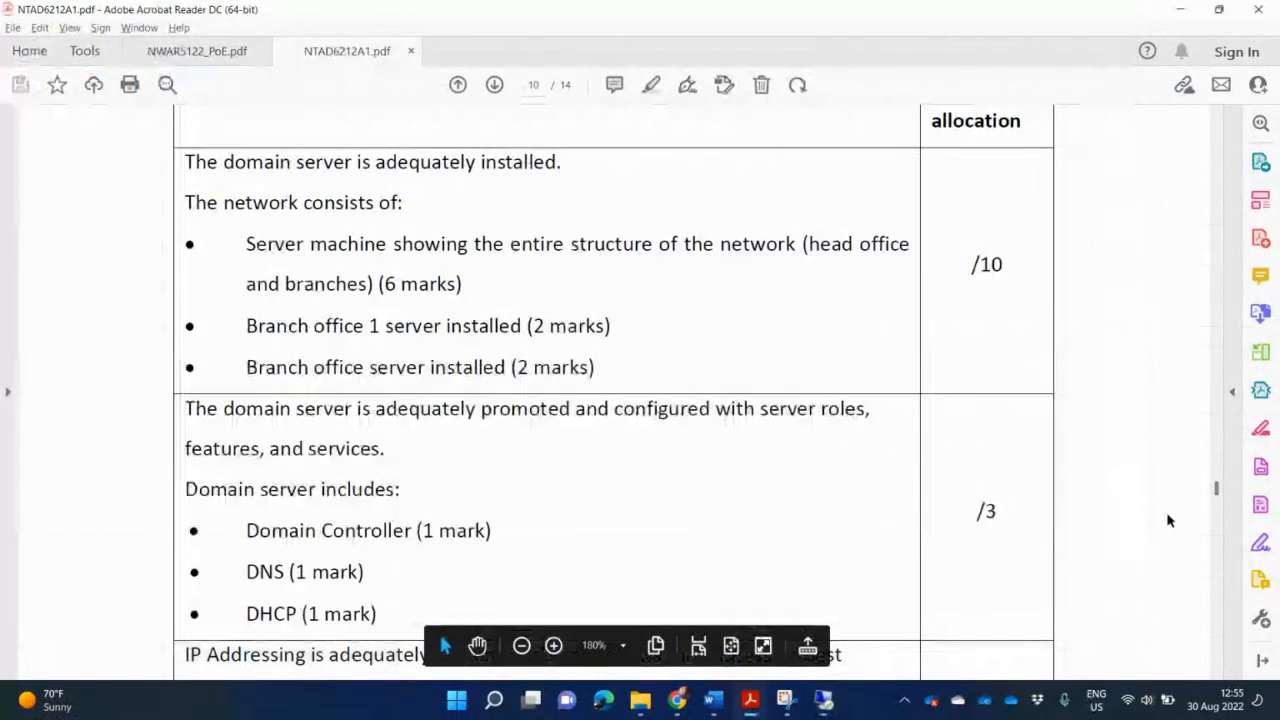
Page back to the head office and branch office list on page 3, then return to the VM.
scroll(993, 450, "up", 2)
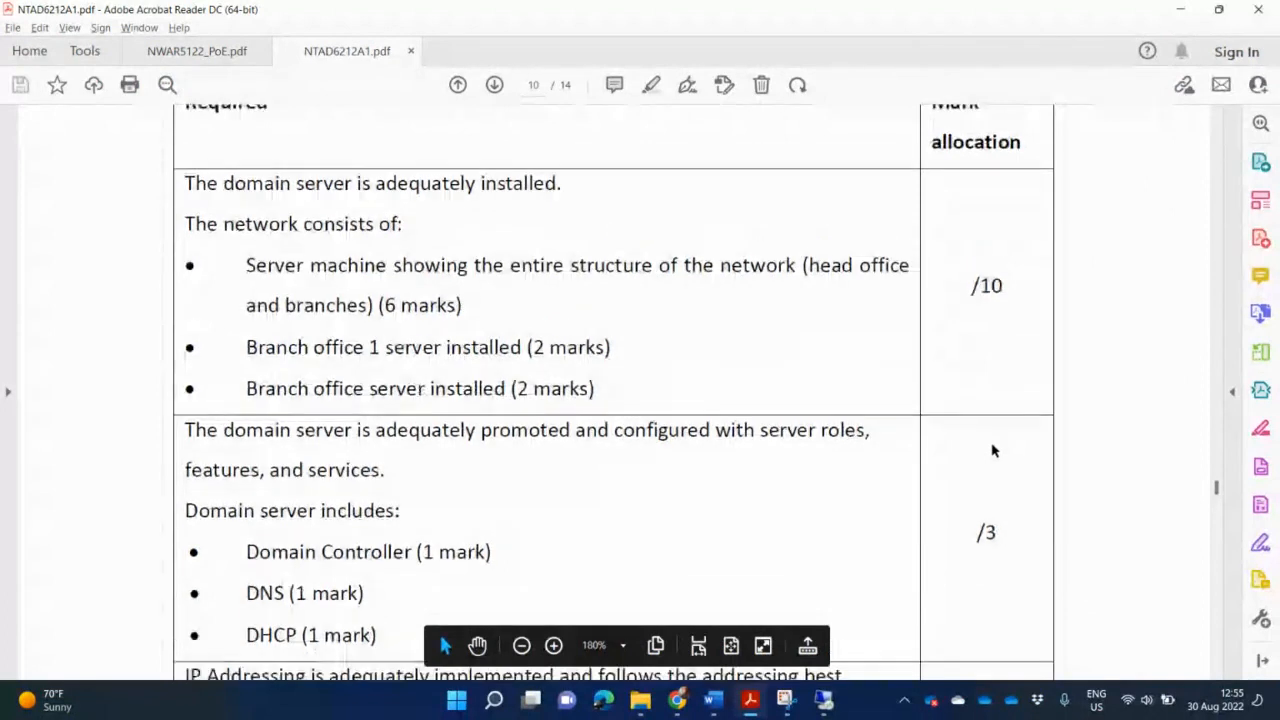
left_click(1215, 155)
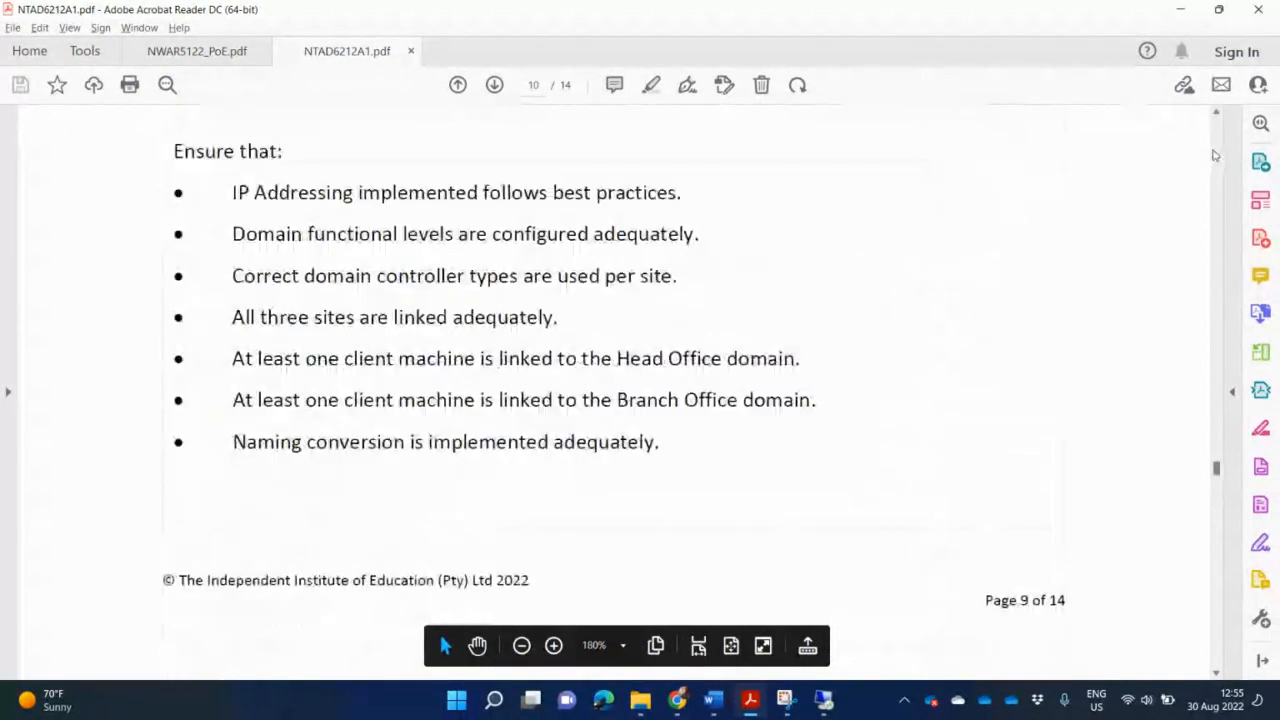
left_click(1215, 155)
left_click(1215, 155)
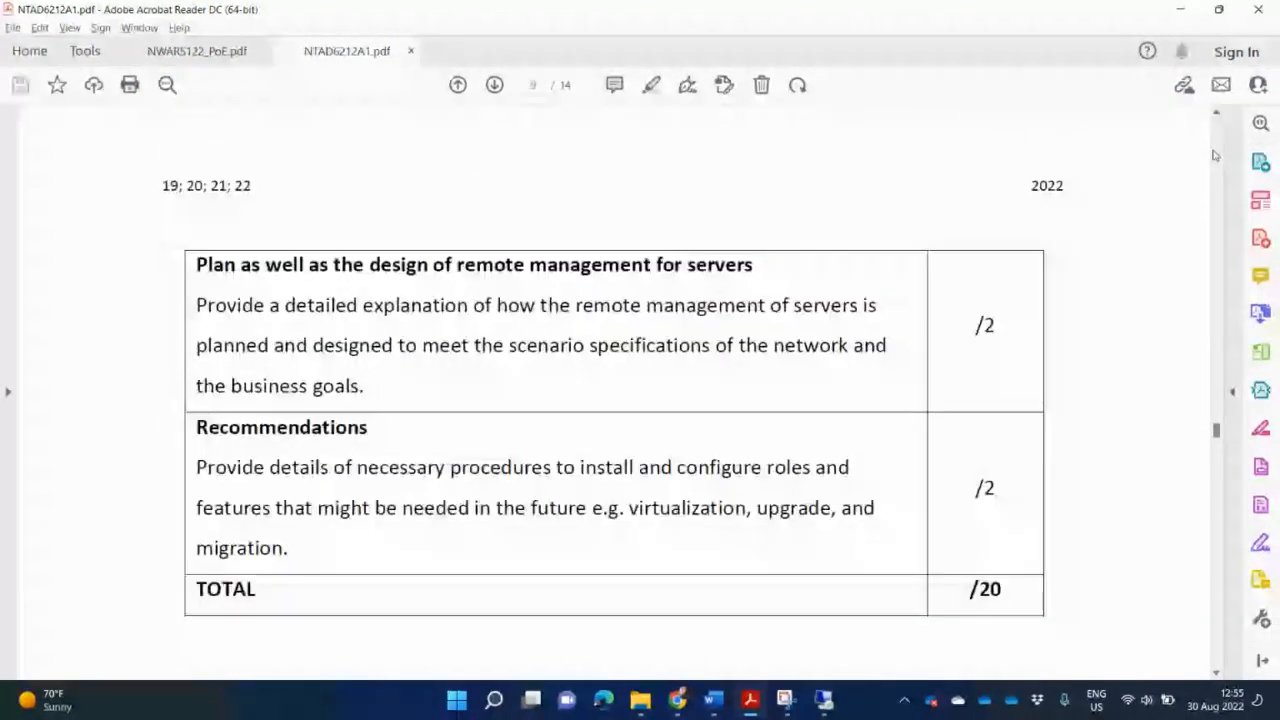
left_click(1215, 155)
left_click(1215, 155)
left_click(1215, 155)
left_click(1215, 155)
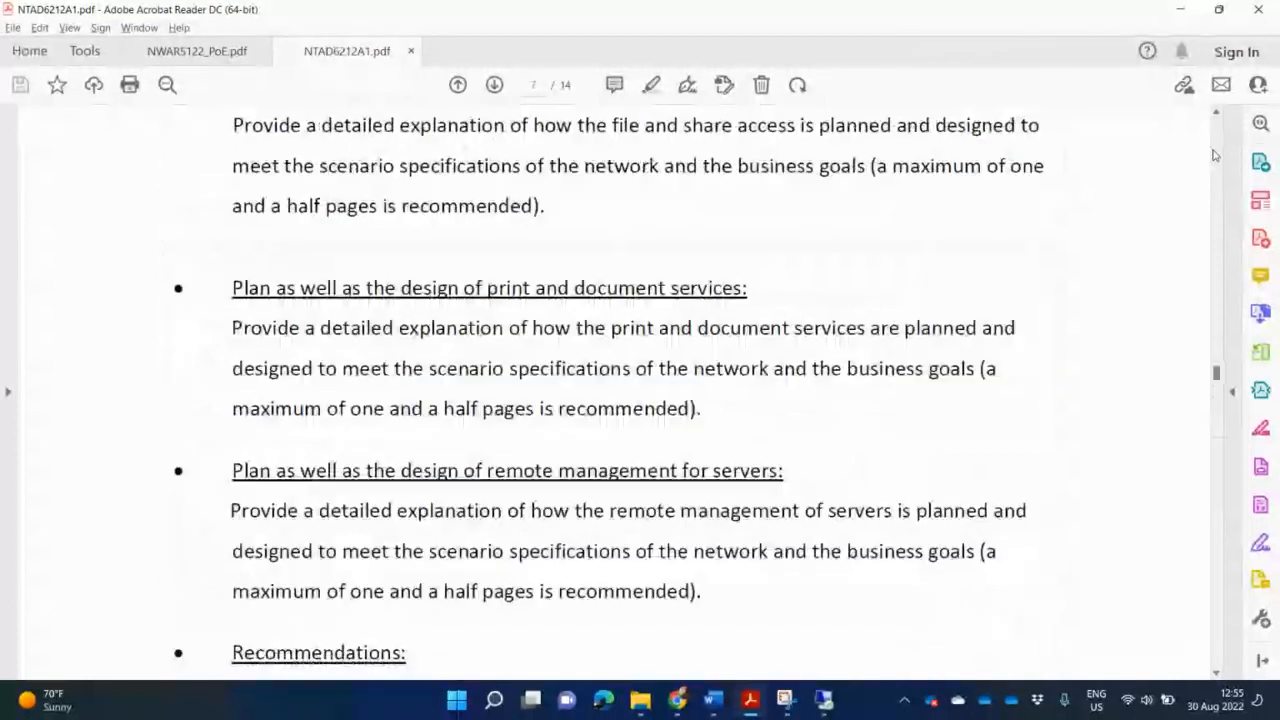
left_click(1215, 155)
left_click(1215, 155)
left_click(1215, 155)
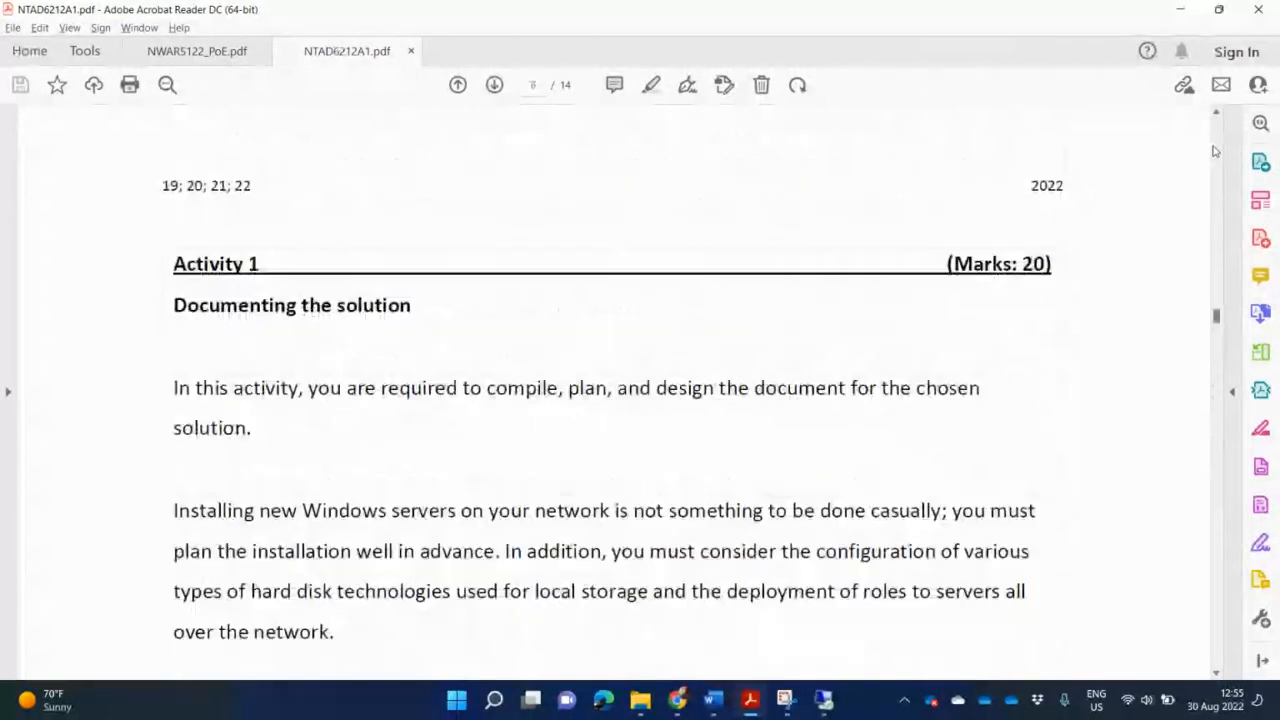
left_click(1215, 153)
left_click(1215, 152)
left_click(1215, 152)
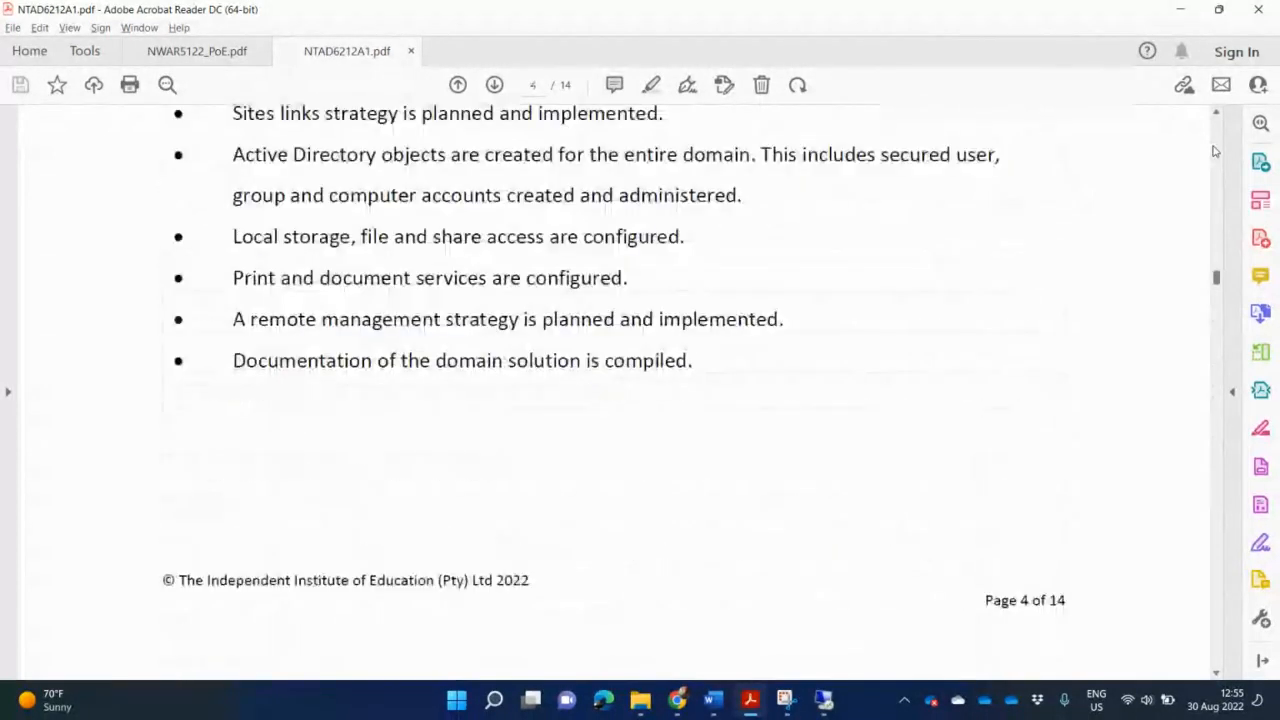
left_click(1215, 152)
left_click(1215, 152)
left_click(1215, 152)
left_click(1215, 152)
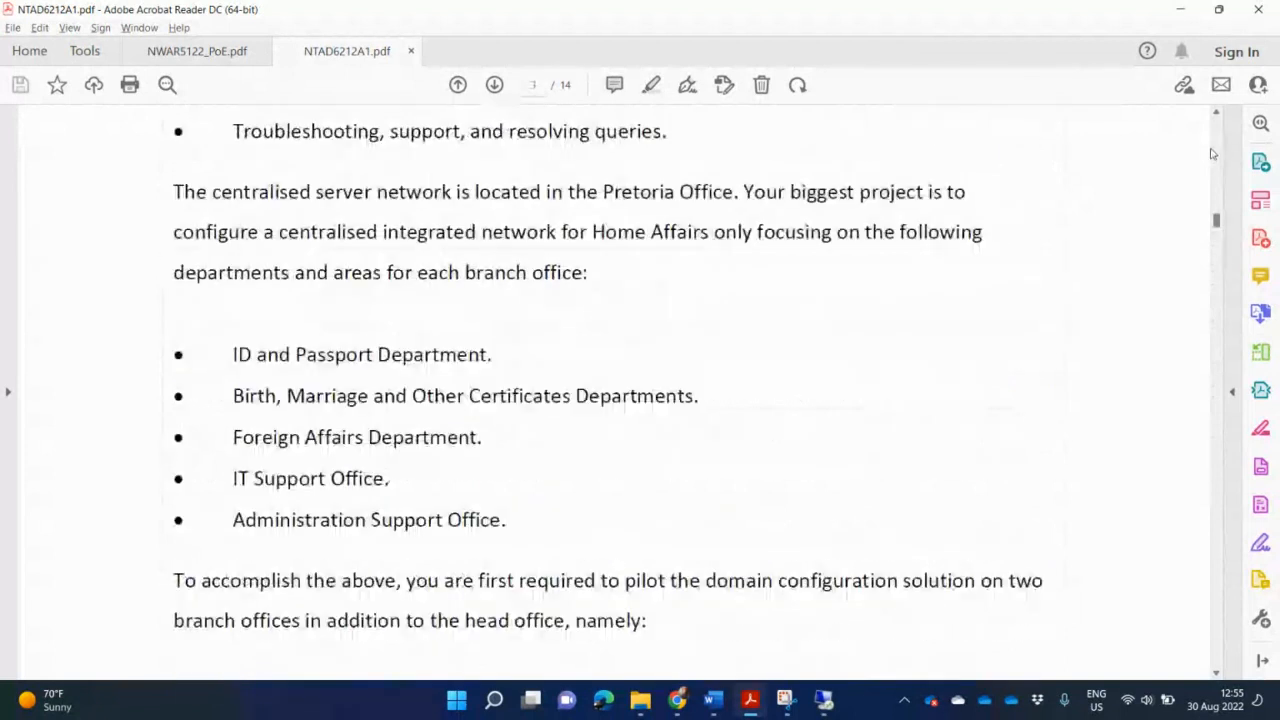
scroll(986, 418, "down", 4)
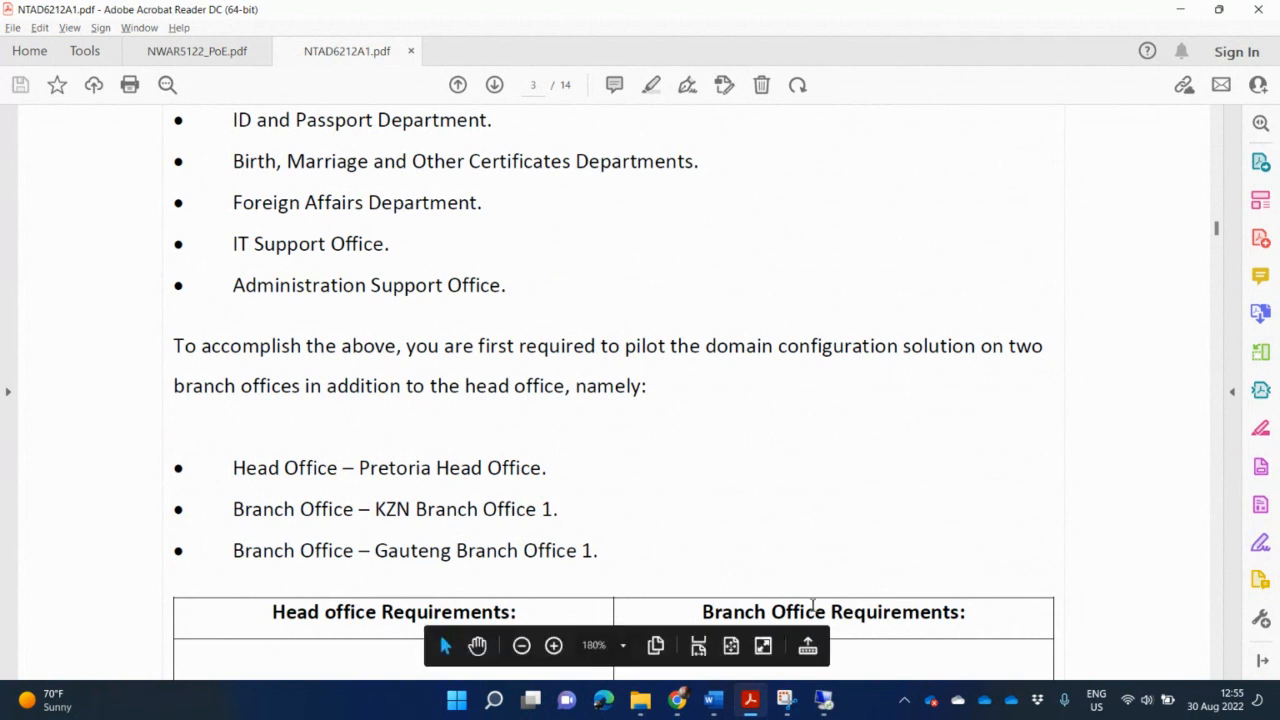
left_click(824, 698)
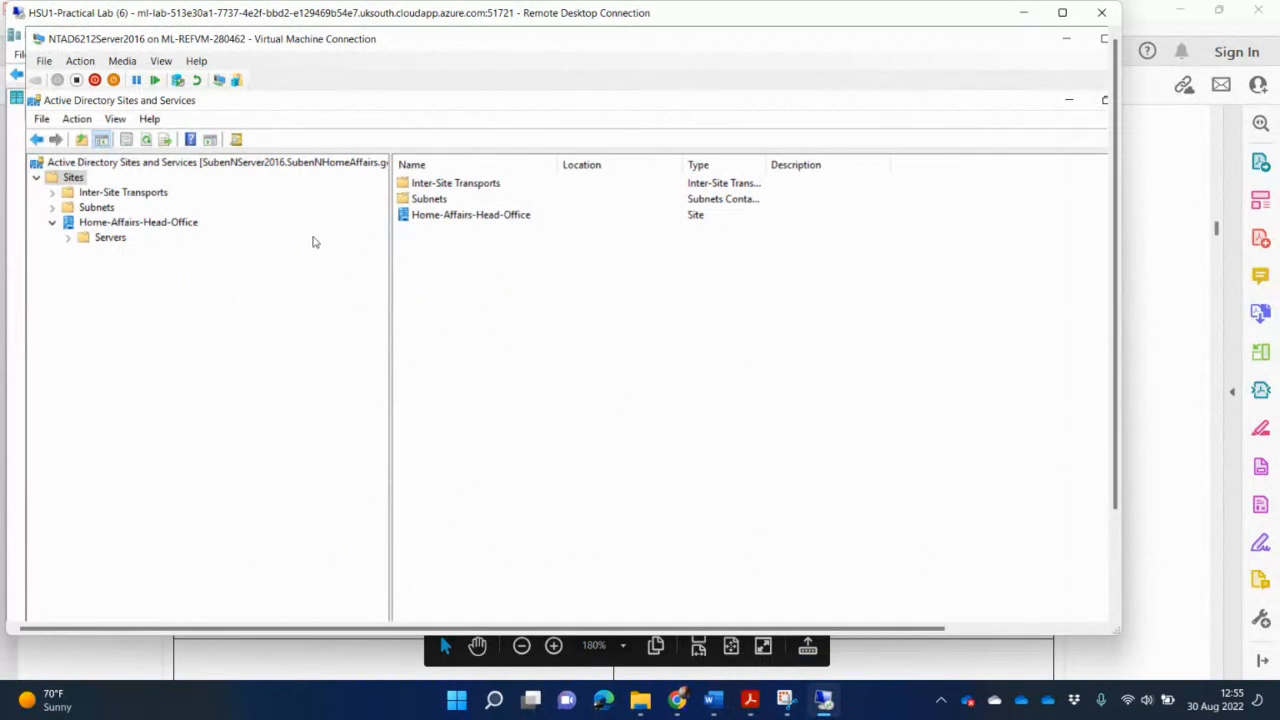
Create the Home-Affairs-Gauteng-Office site on DEFAULTIPSITELINK, dismiss the notice and show the Sites list.
right_click(74, 183)
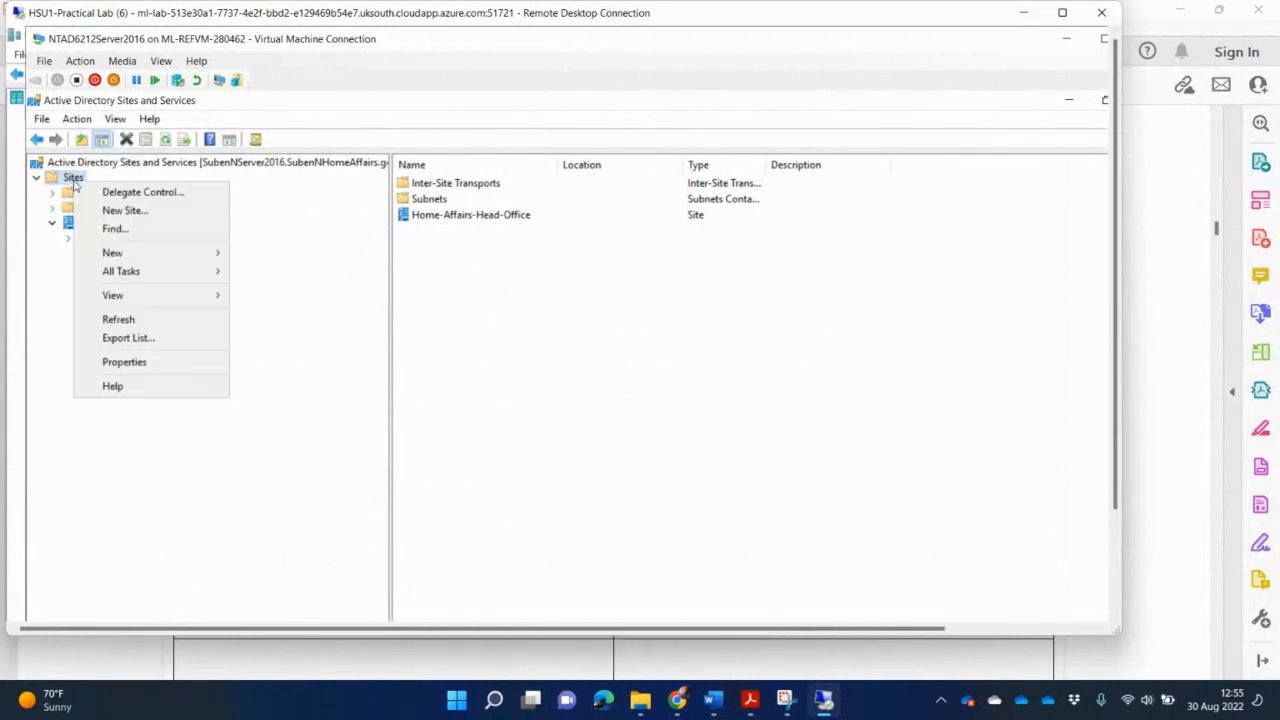
left_click(117, 212)
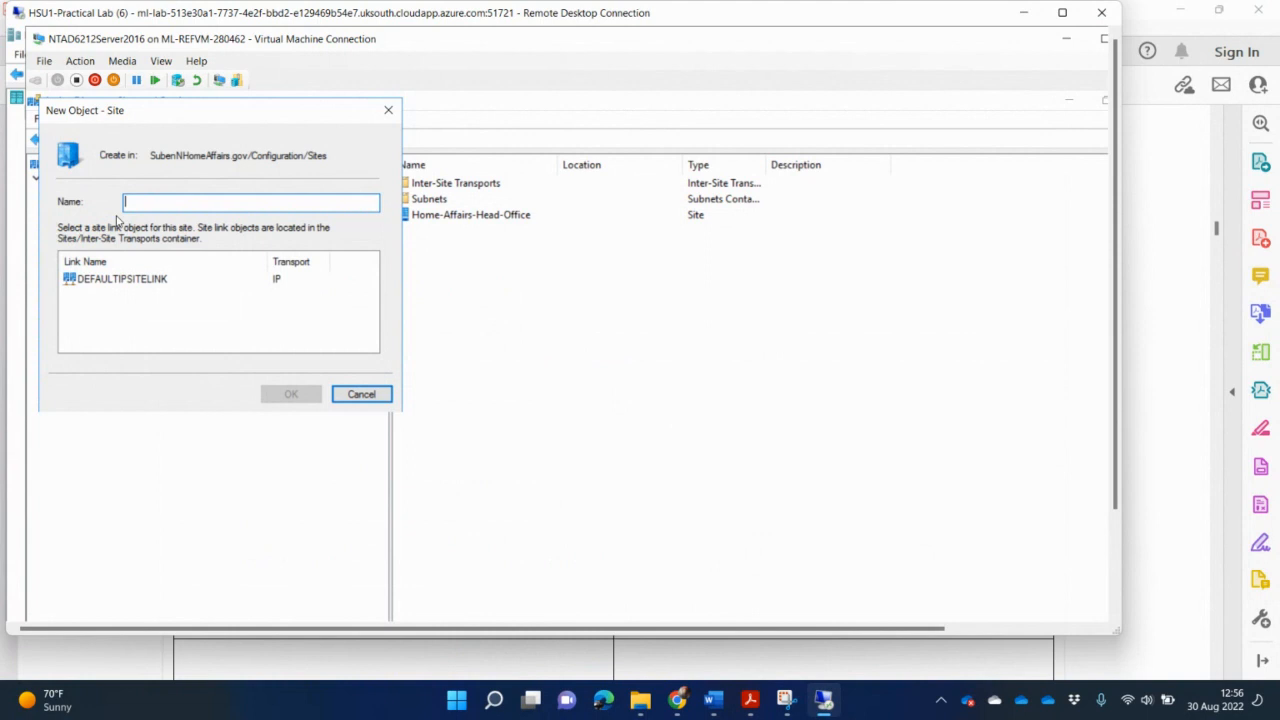
type("Home-Affairs-Gauteng-Office")
left_click(160, 280)
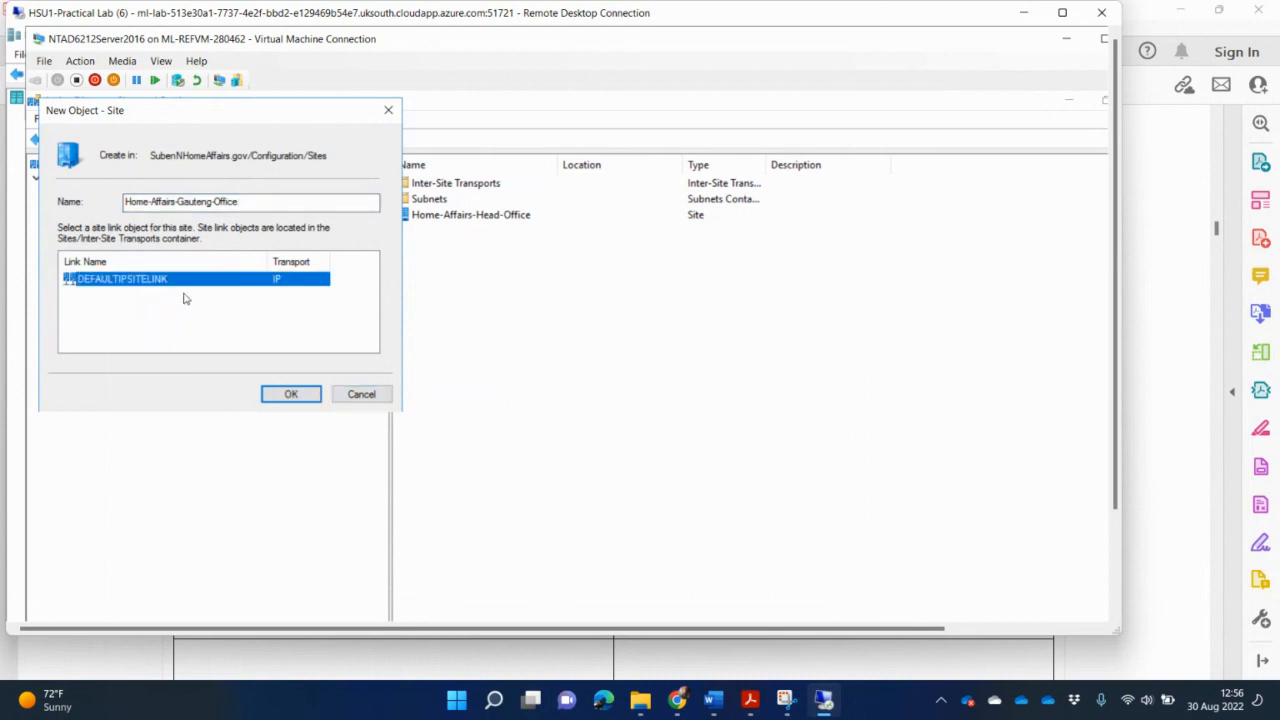
left_click(291, 395)
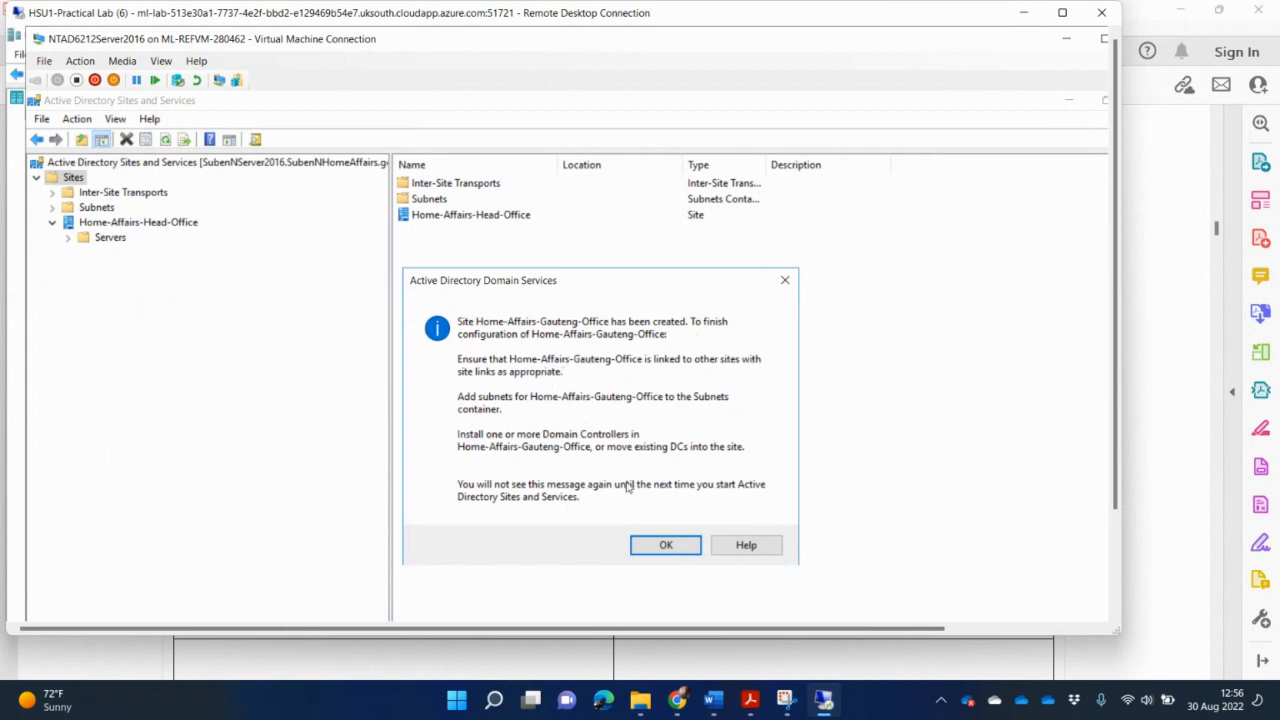
left_click(665, 545)
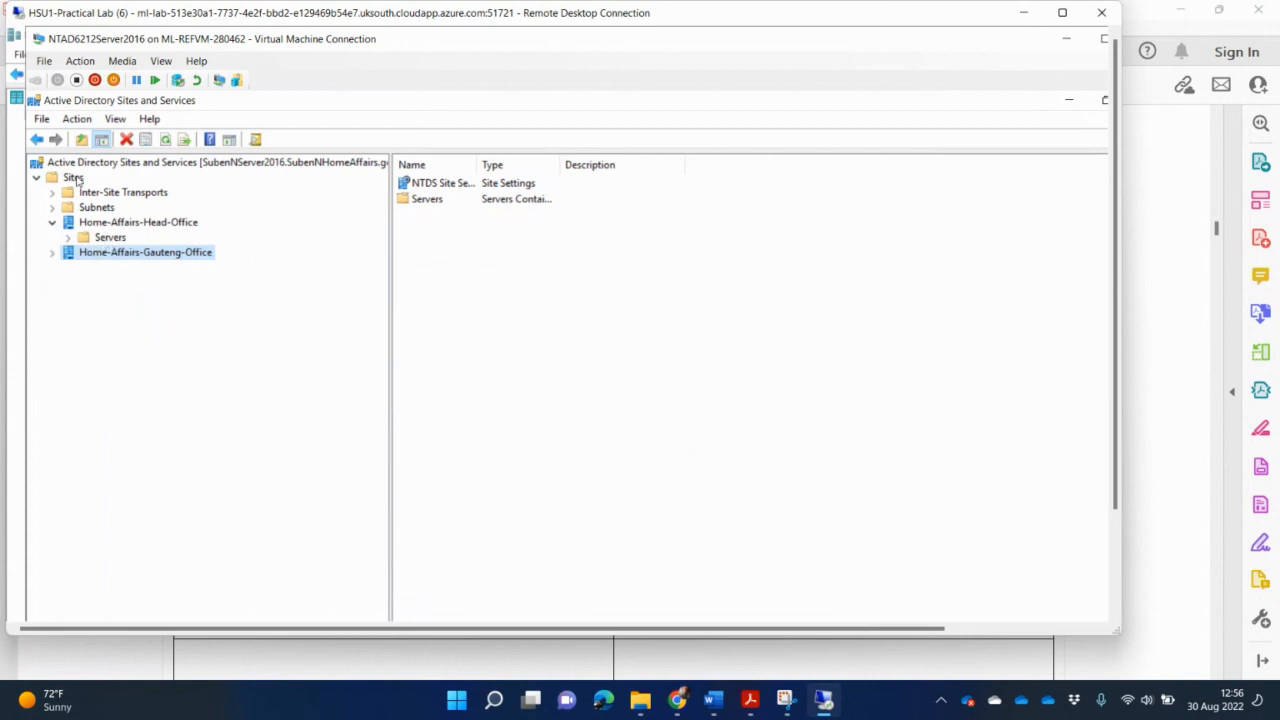
left_click(75, 178)
Create the Home-Affairs-KZN-Office site linked to DEFAULTIPSITELINK.
right_click(77, 178)
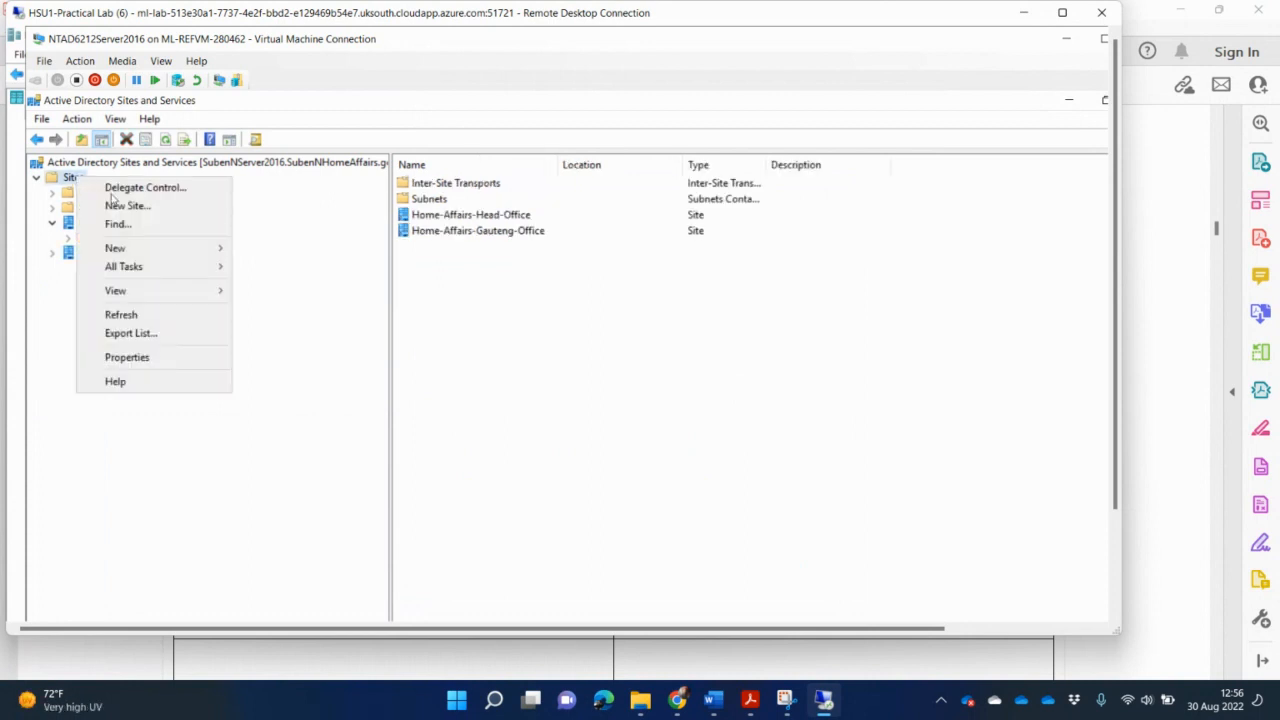
left_click(125, 205)
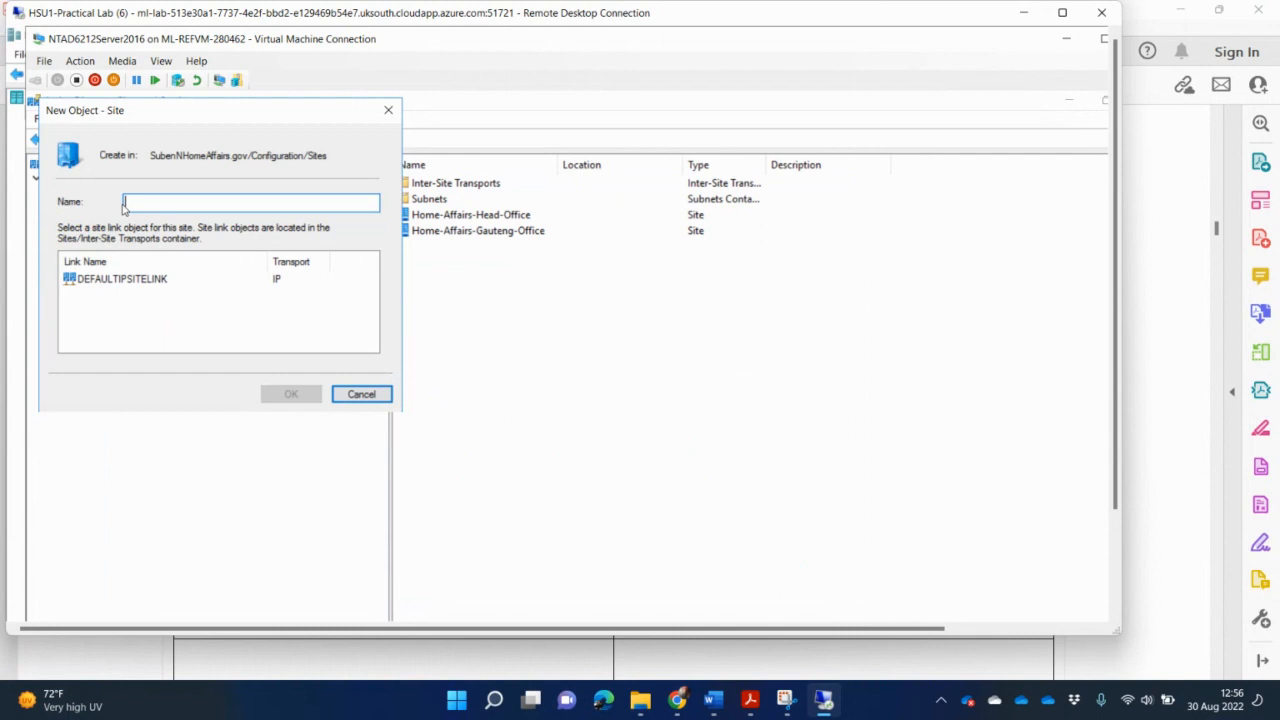
type("Home-Affairs-")
type("KZN-Off")
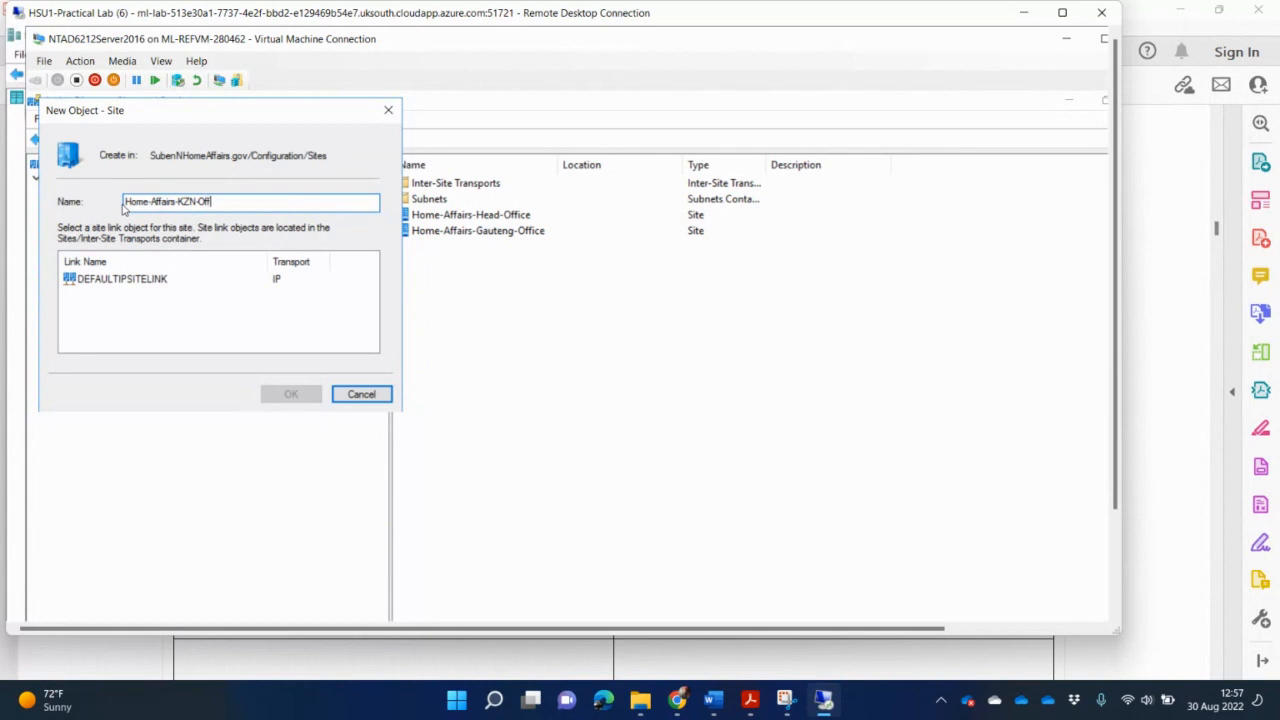
type("ice")
left_click(143, 281)
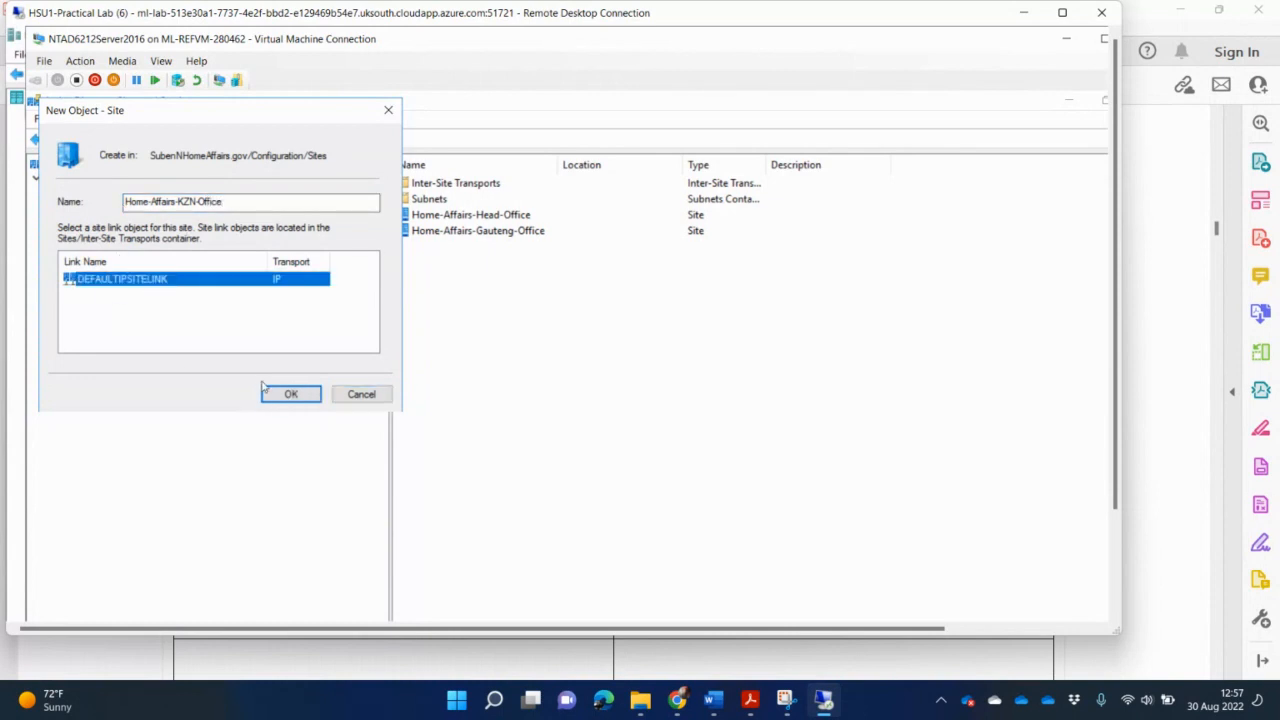
left_click(304, 394)
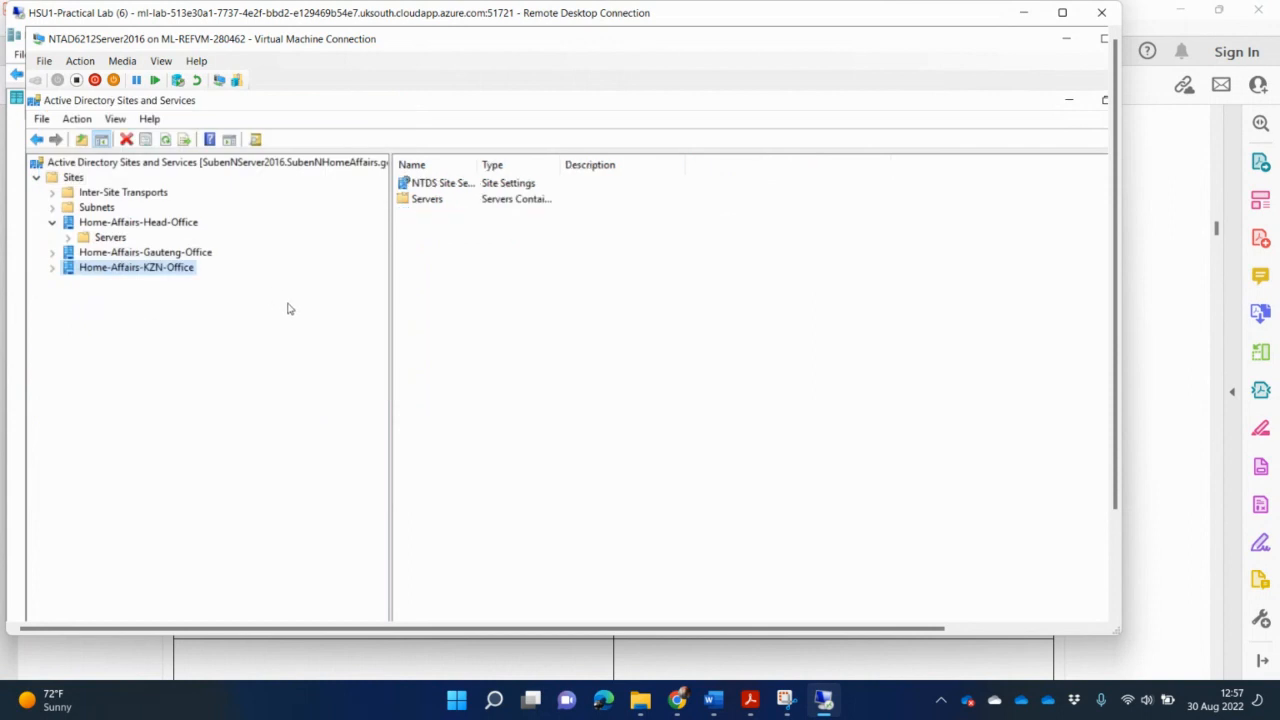
Expand the head office Servers folder, then the Gauteng site and its Servers container.
left_click(69, 238)
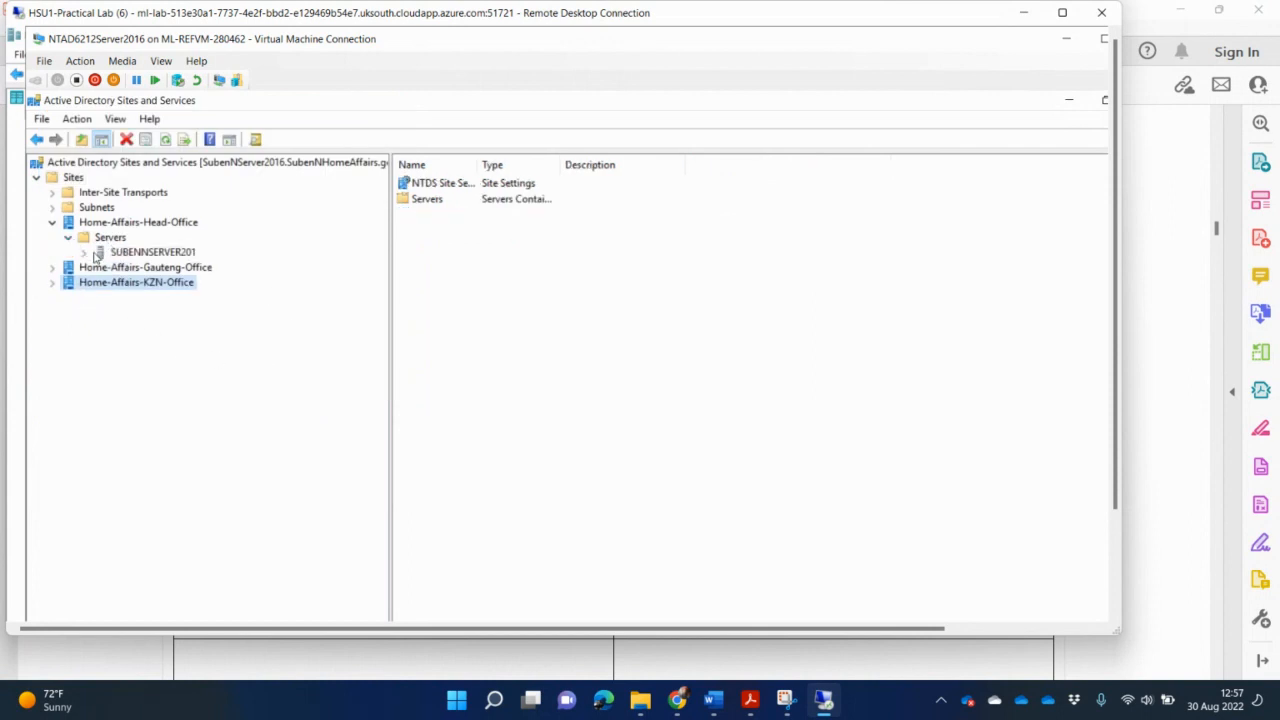
left_click(162, 255)
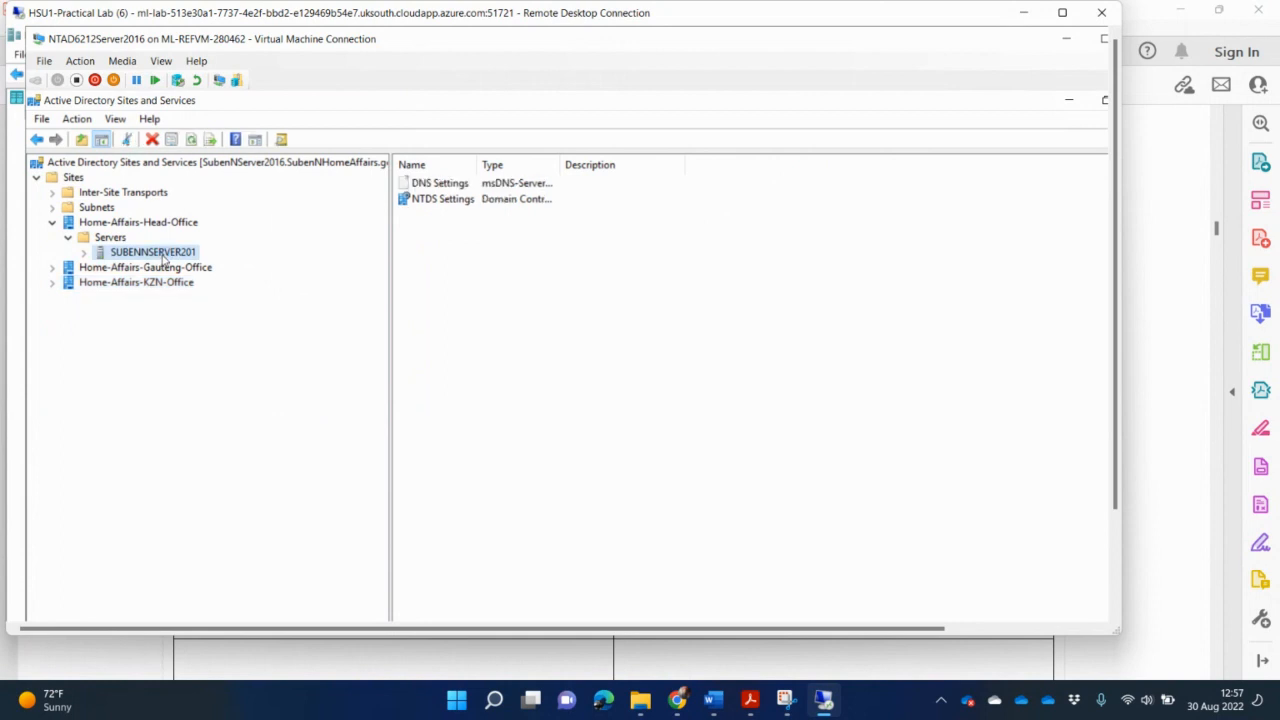
left_click(52, 267)
left_click(70, 284)
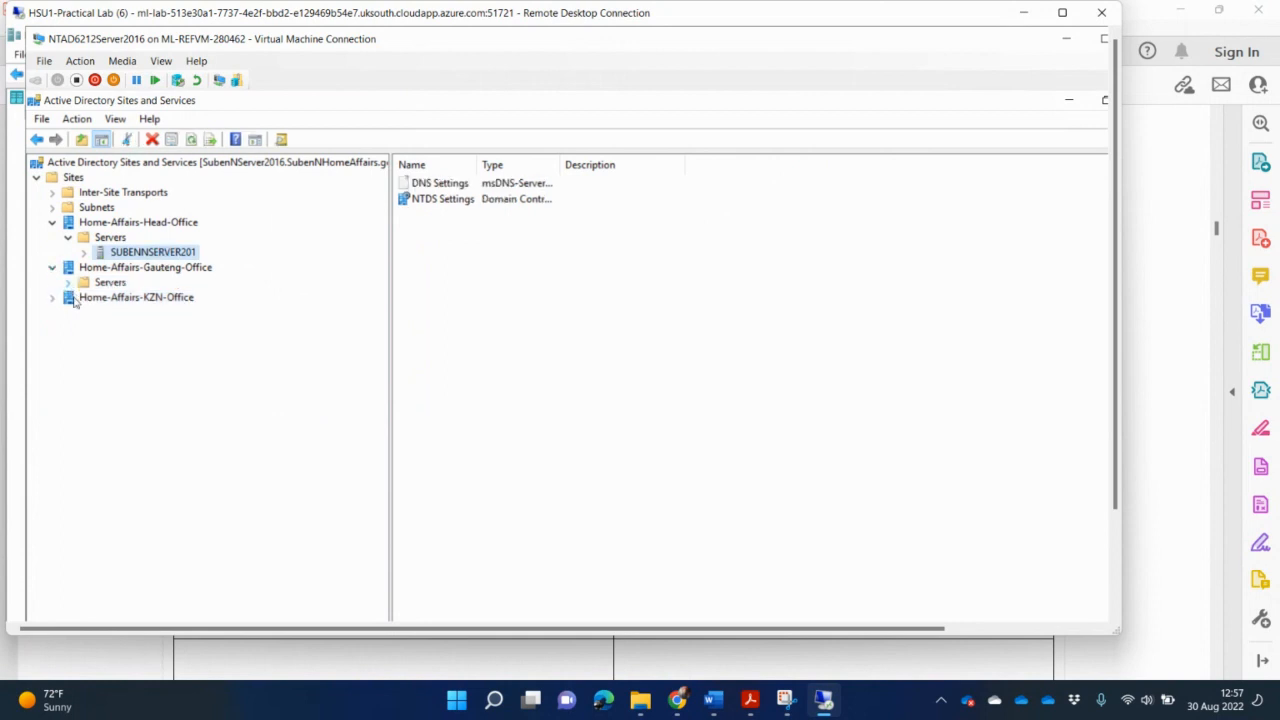
left_click(116, 286)
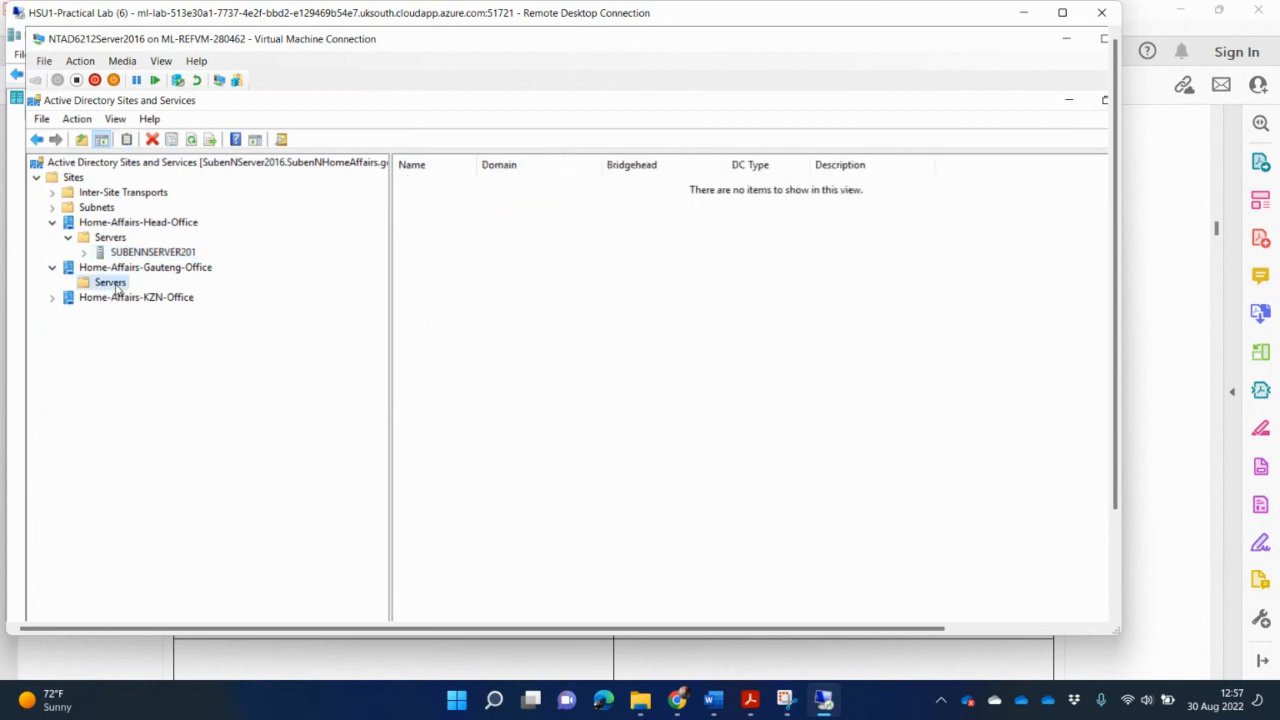
Add a new server object named SubenHAGauRODC to the Gauteng Servers folder.
right_click(117, 289)
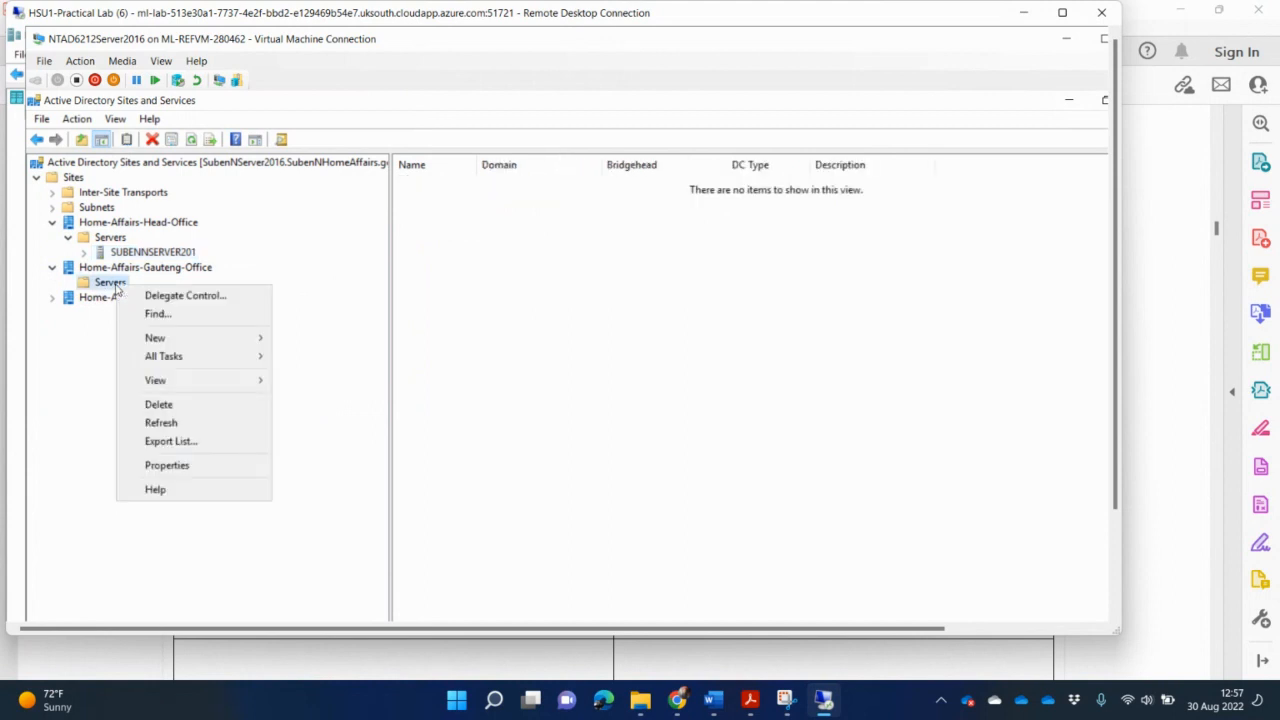
mouse_move(190, 340)
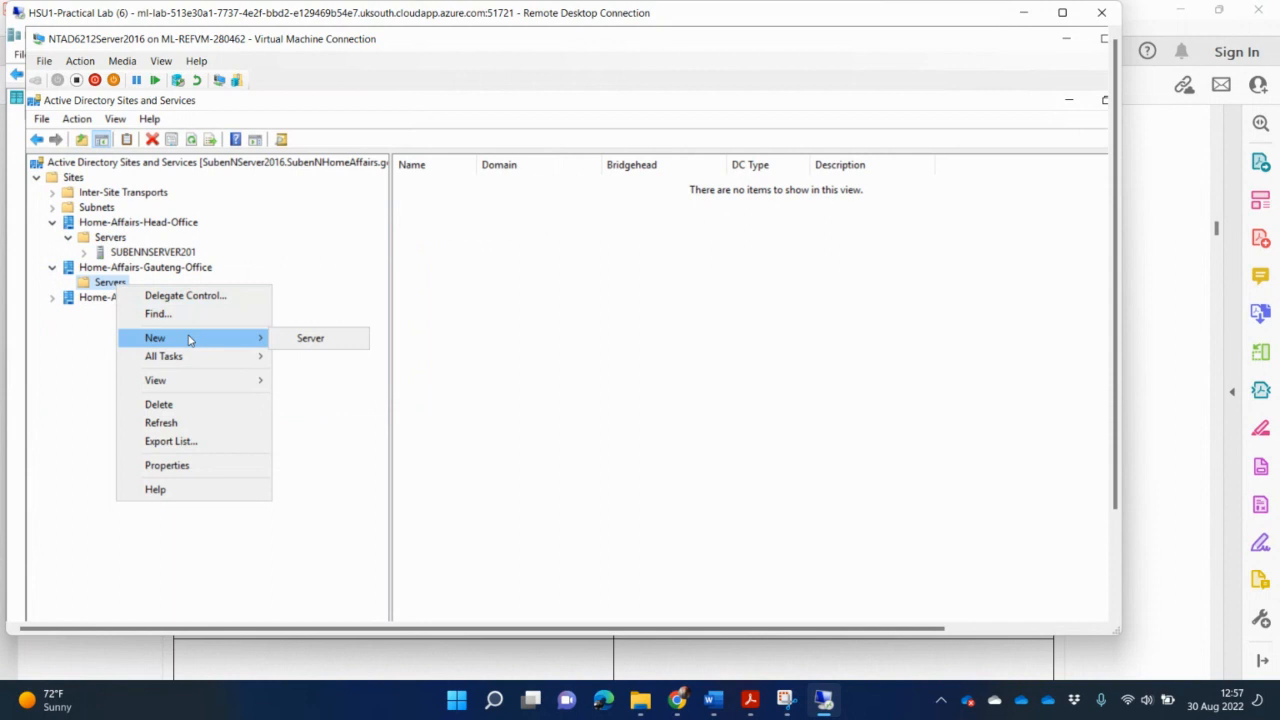
left_click(312, 339)
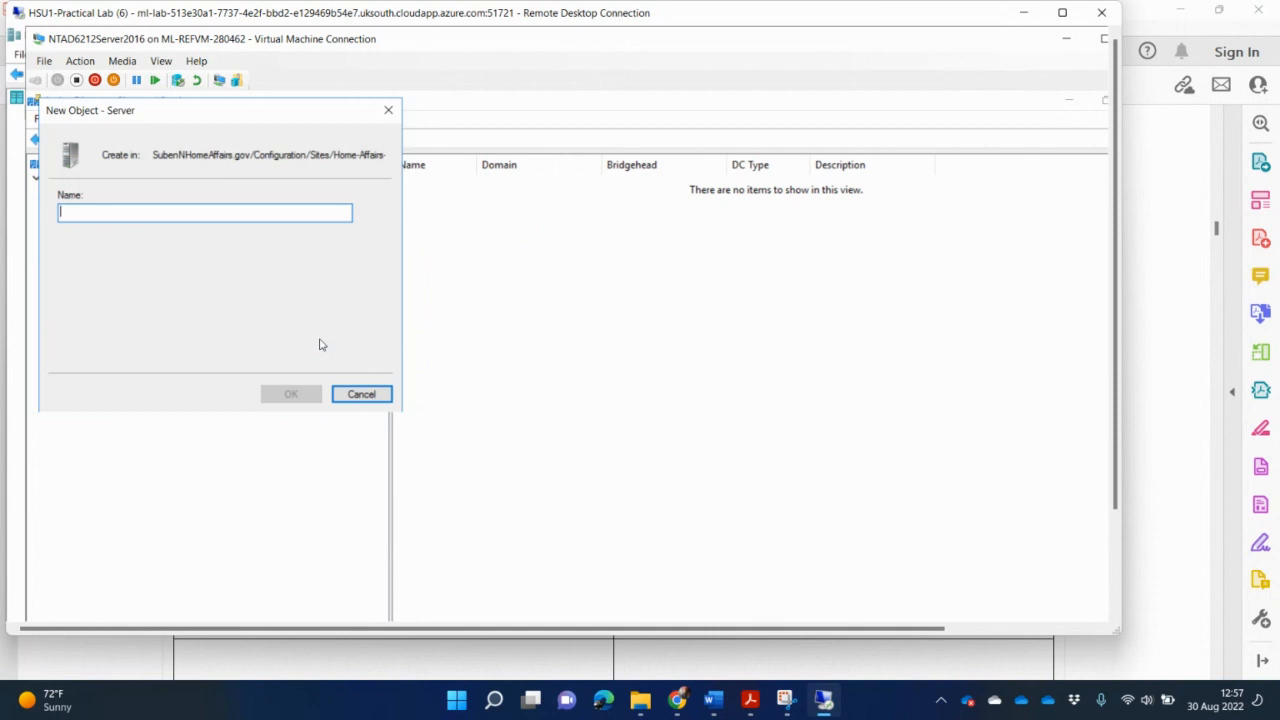
left_click(639, 218)
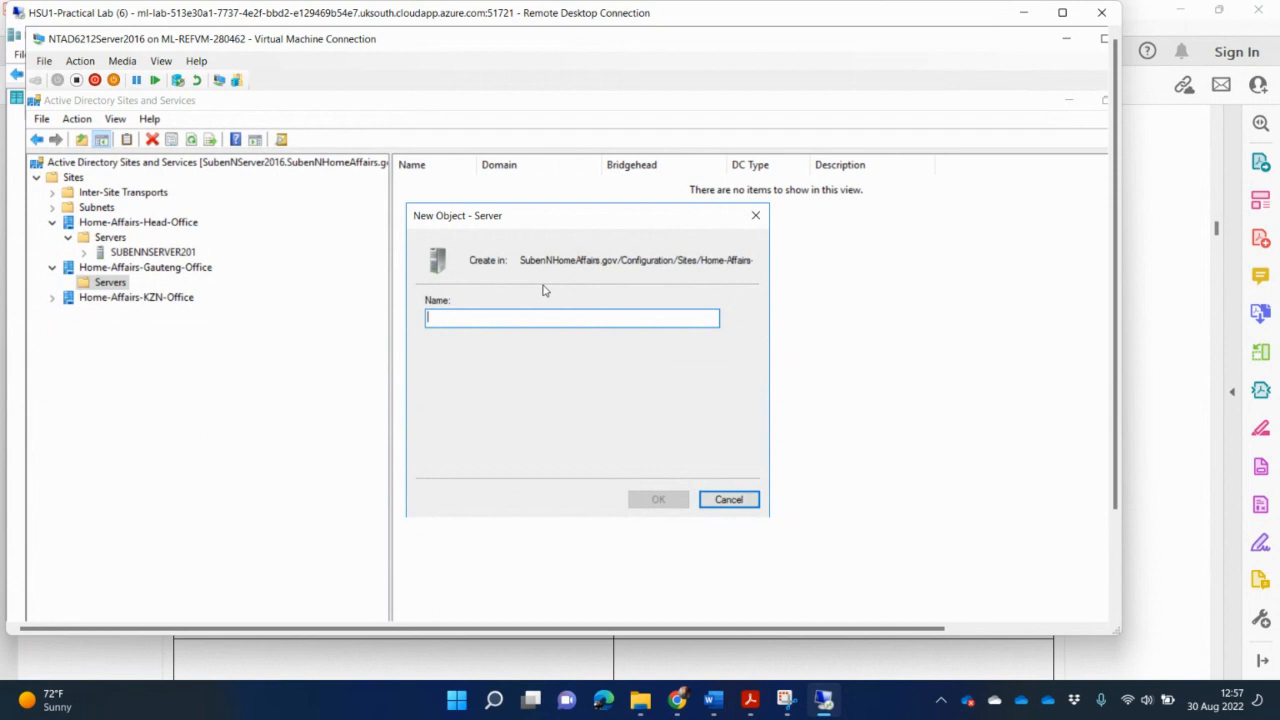
type("Suben")
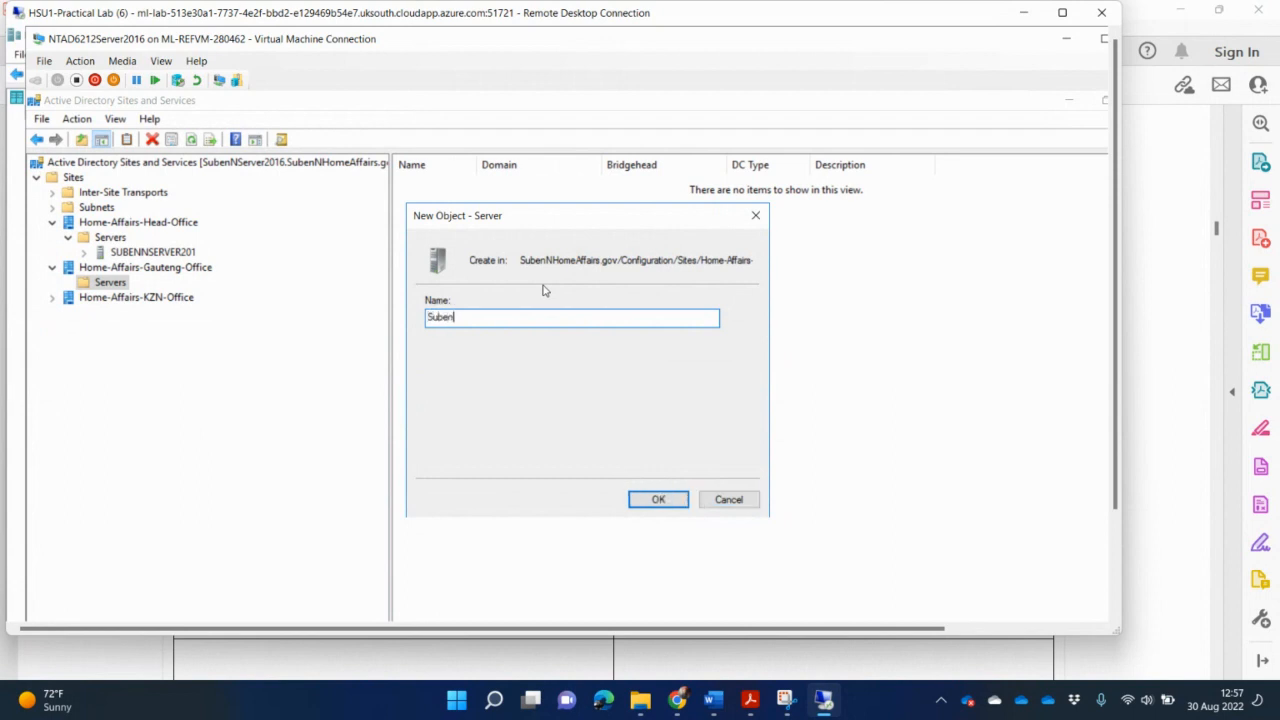
type("HAGau")
type("RODC")
left_click(655, 500)
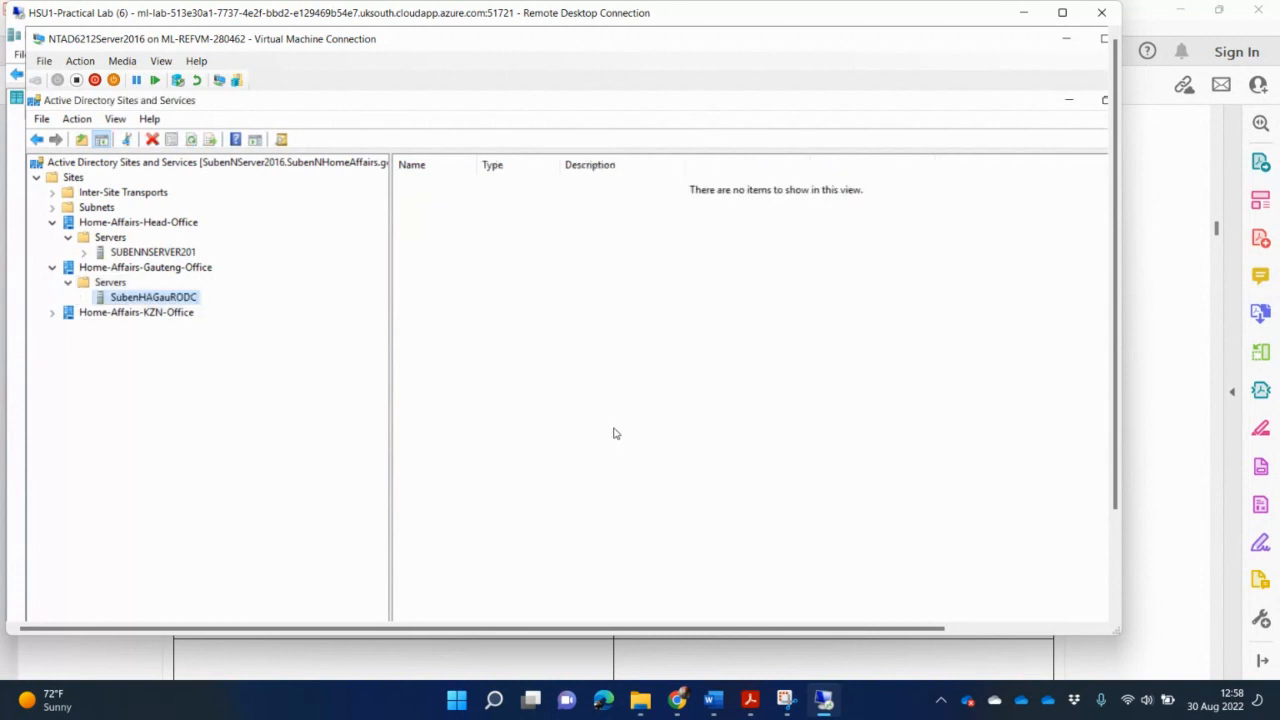
Expand Home-Affairs-KZN-Office and add server SubenHAKZNRODC to its Servers folder.
left_click(53, 315)
left_click(103, 329)
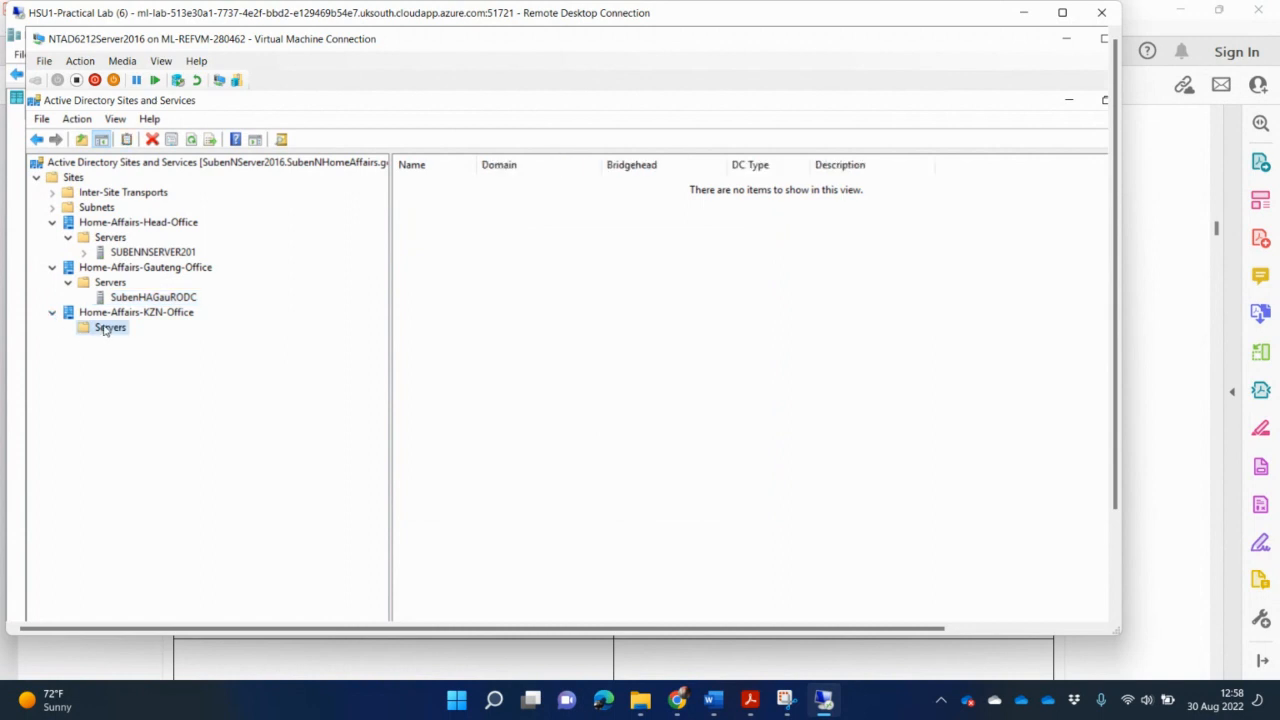
right_click(104, 329)
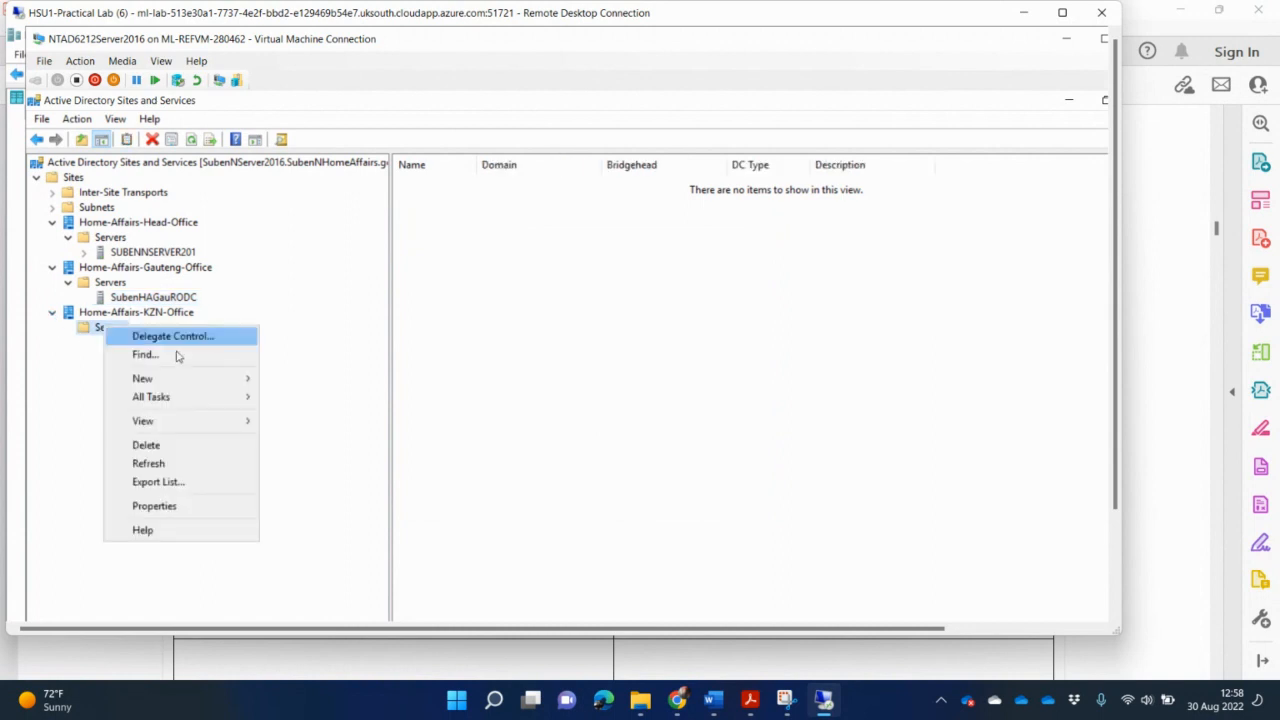
mouse_move(193, 384)
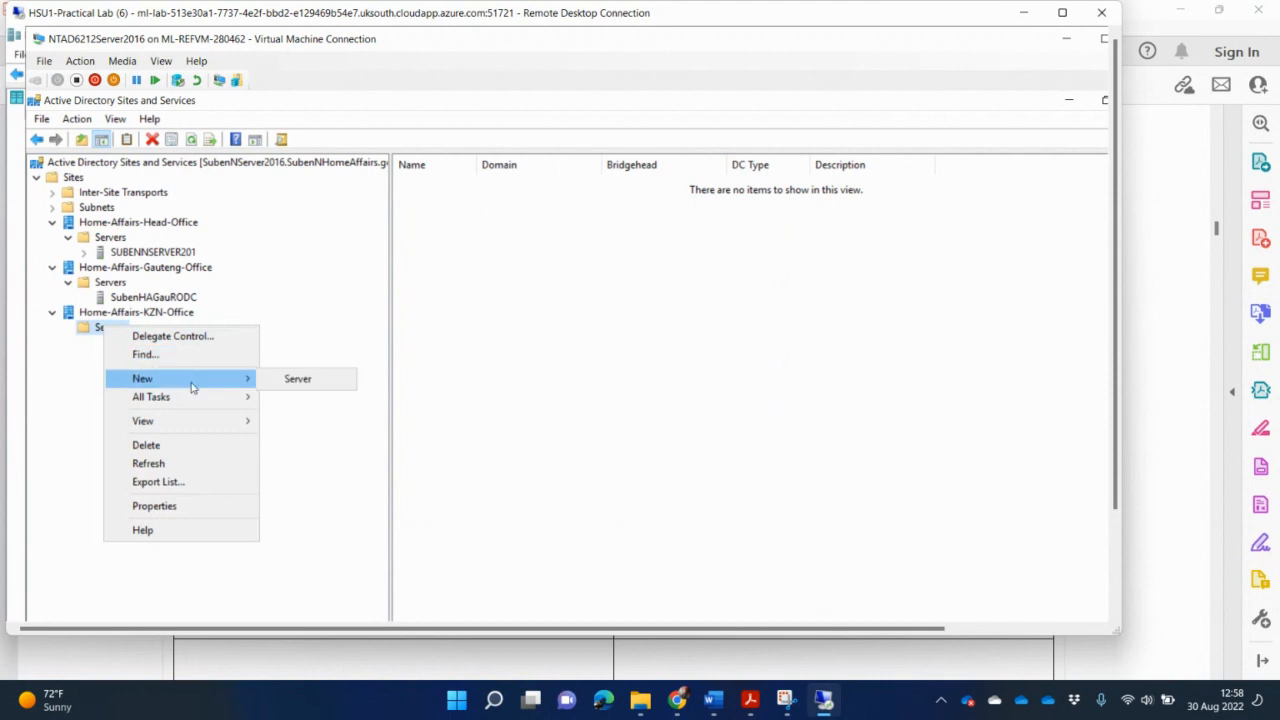
left_click(317, 380)
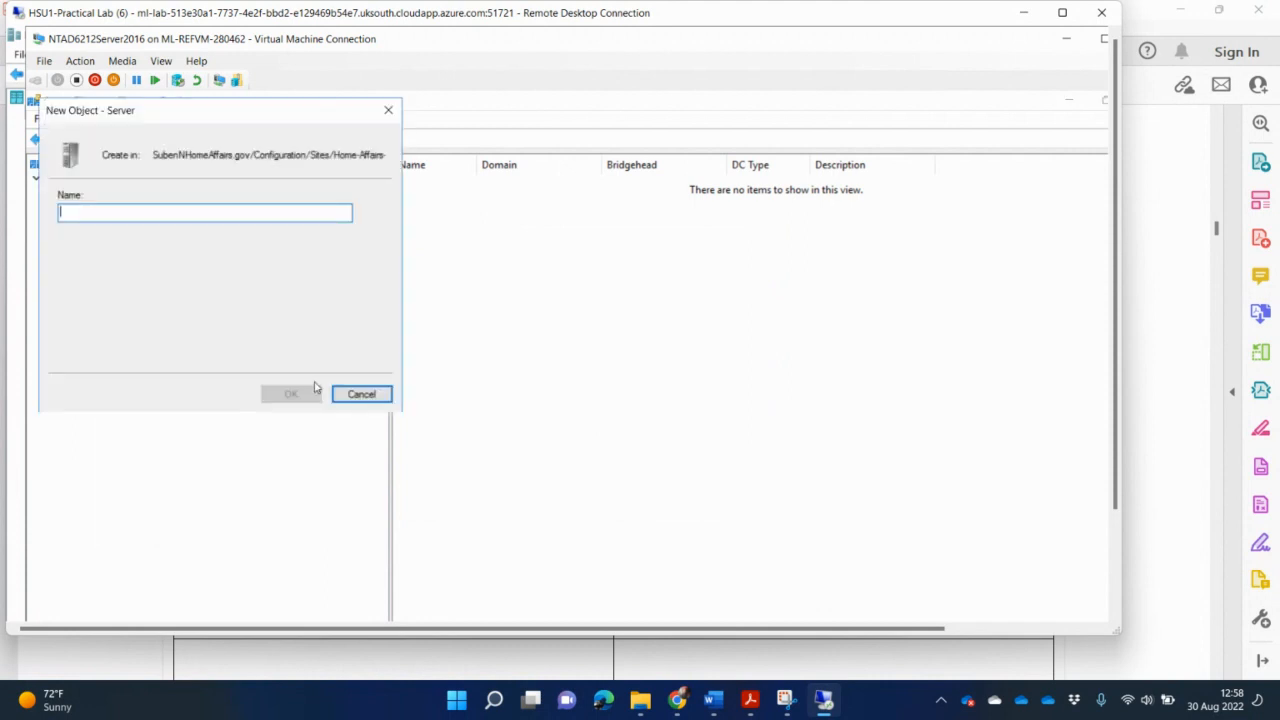
type("Suben")
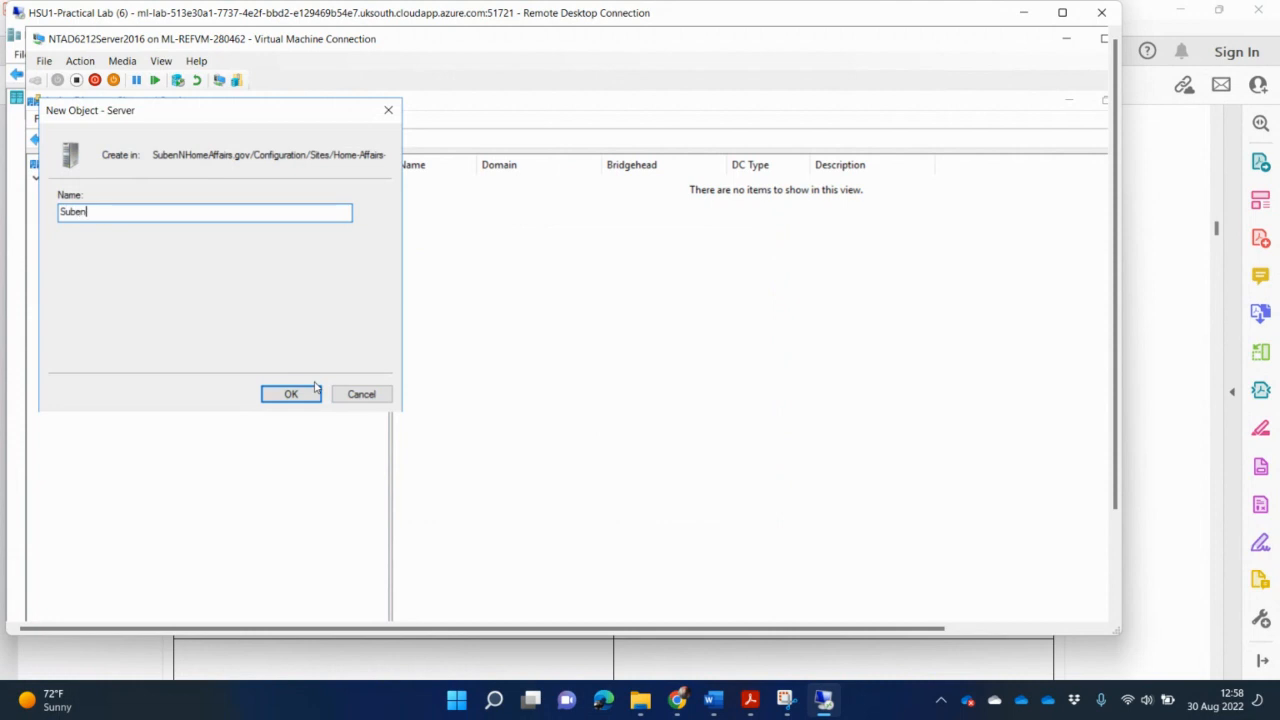
type("HAKZNRODC")
key("Return")
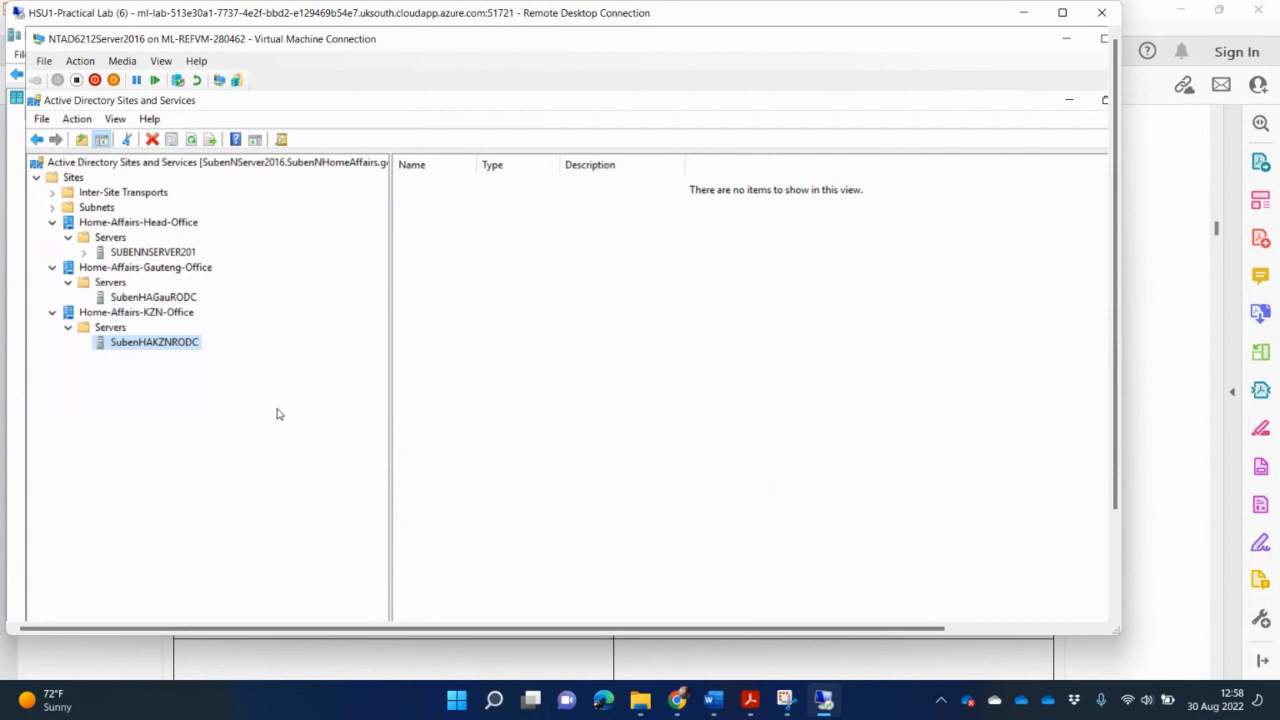
Check the servers SUBENNSERVER201, SubenHAGauRODC and SubenHAKZNRODC in the site tree.
left_click(176, 253)
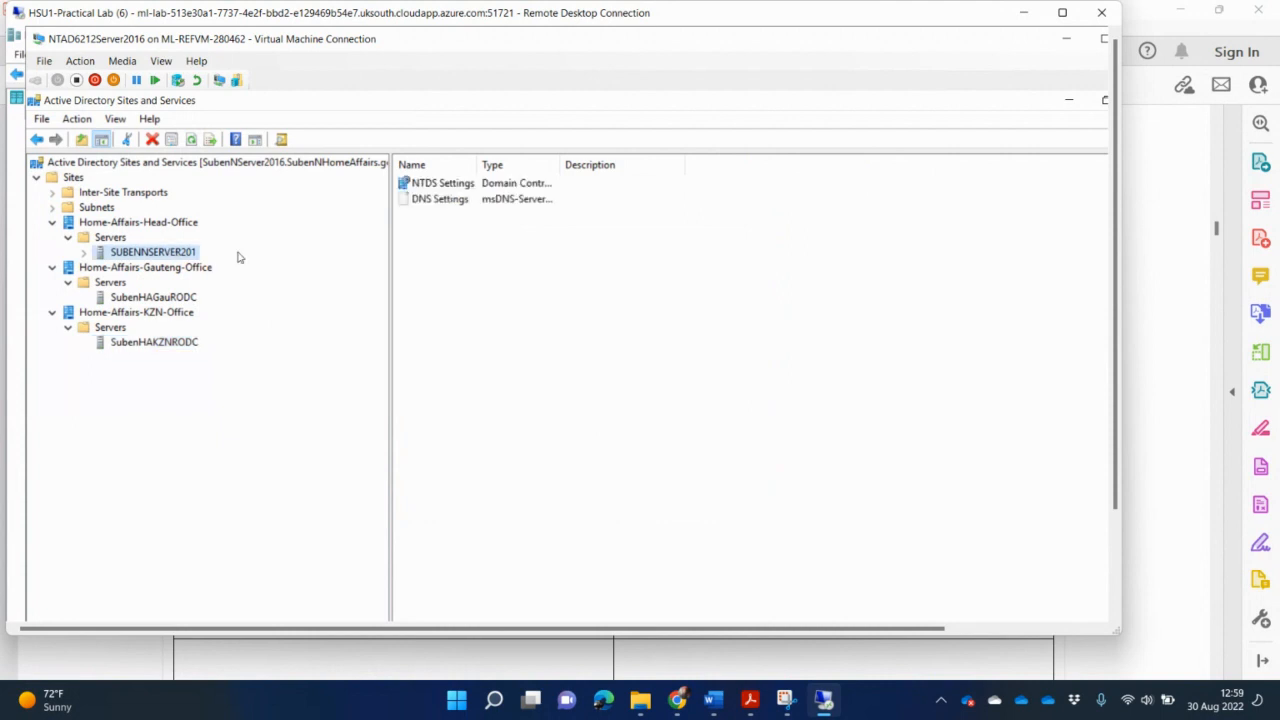
left_click(158, 298)
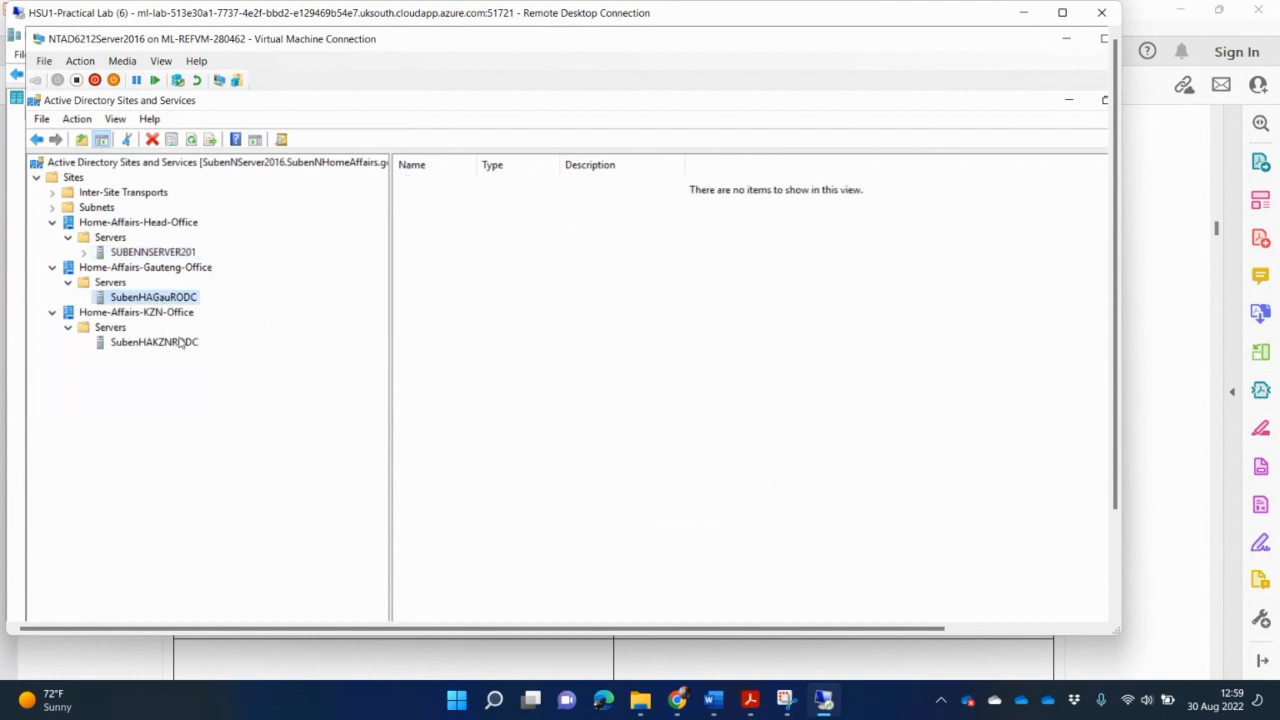
left_click(181, 344)
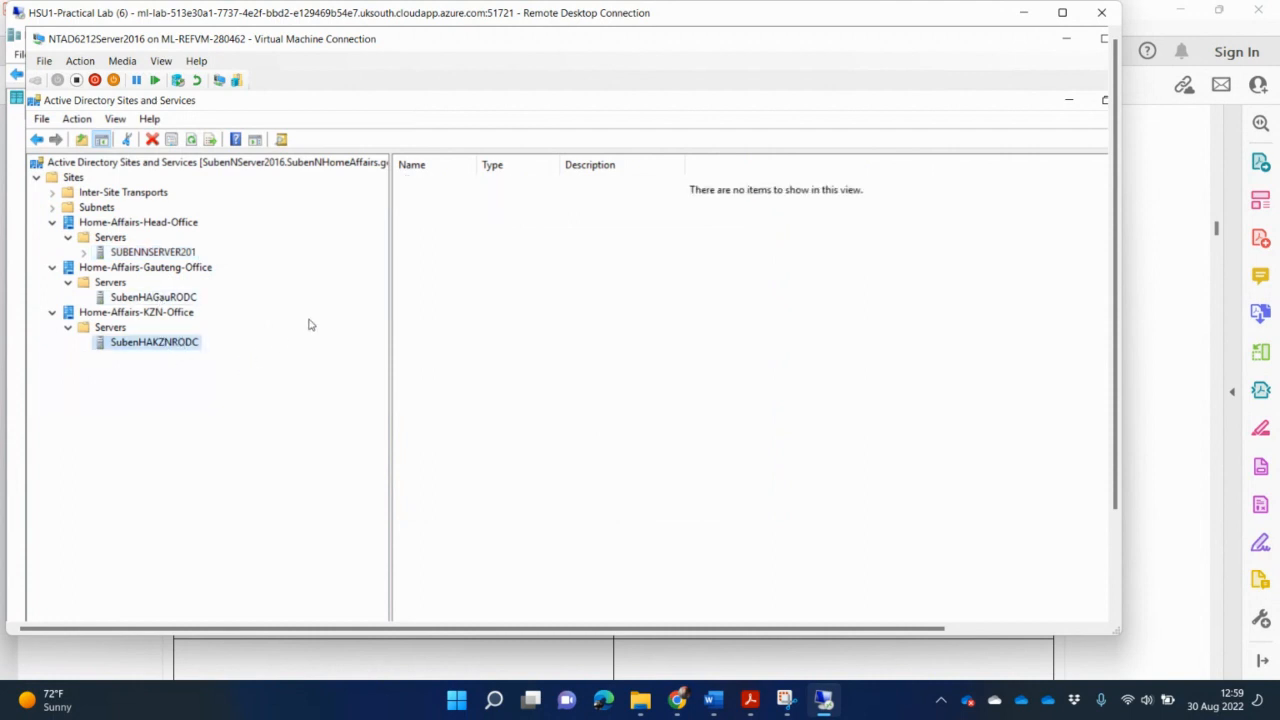
Widen the site tree pane to show full names, then bring up the assignment PDF.
left_click(395, 301)
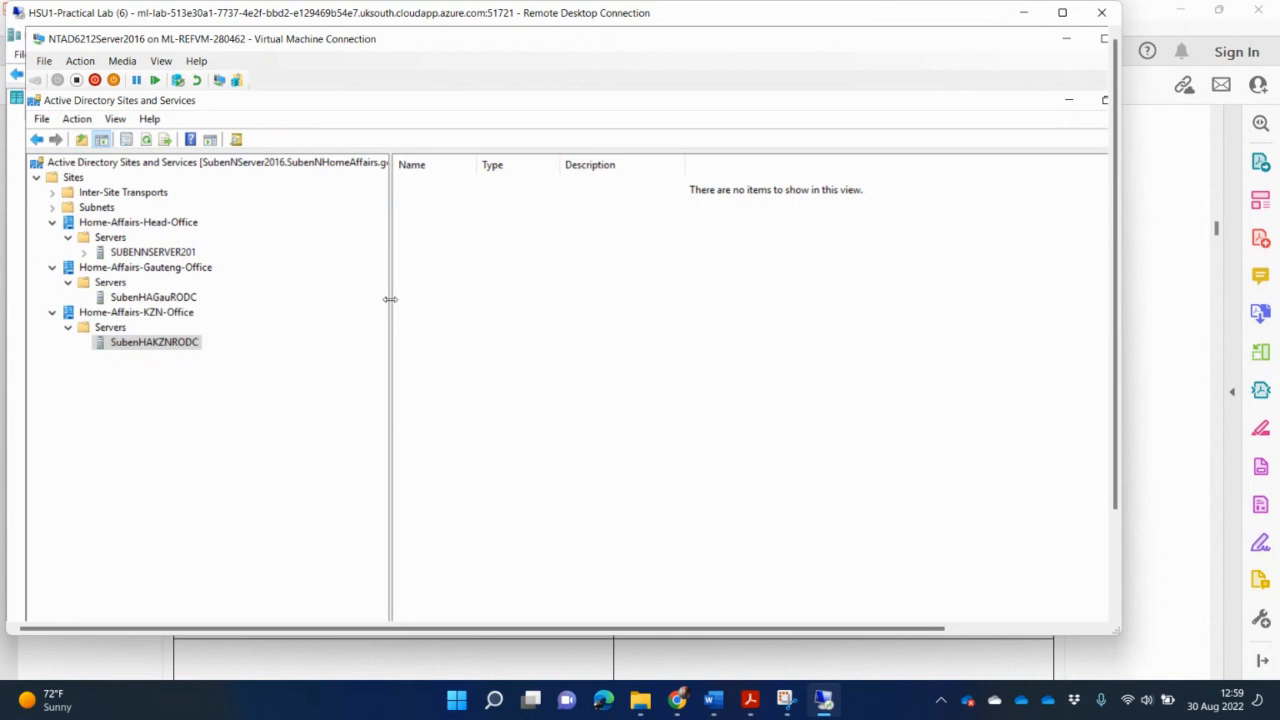
left_click_drag(391, 305, 469, 306)
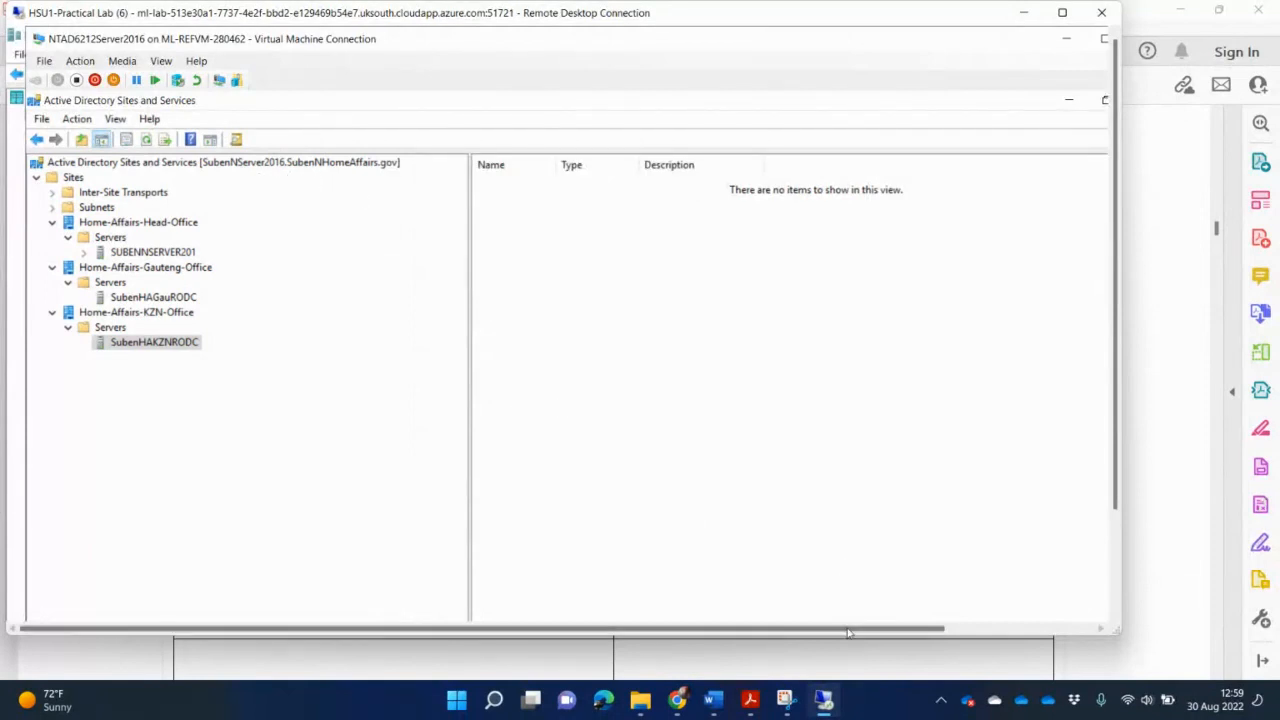
left_click(1174, 603)
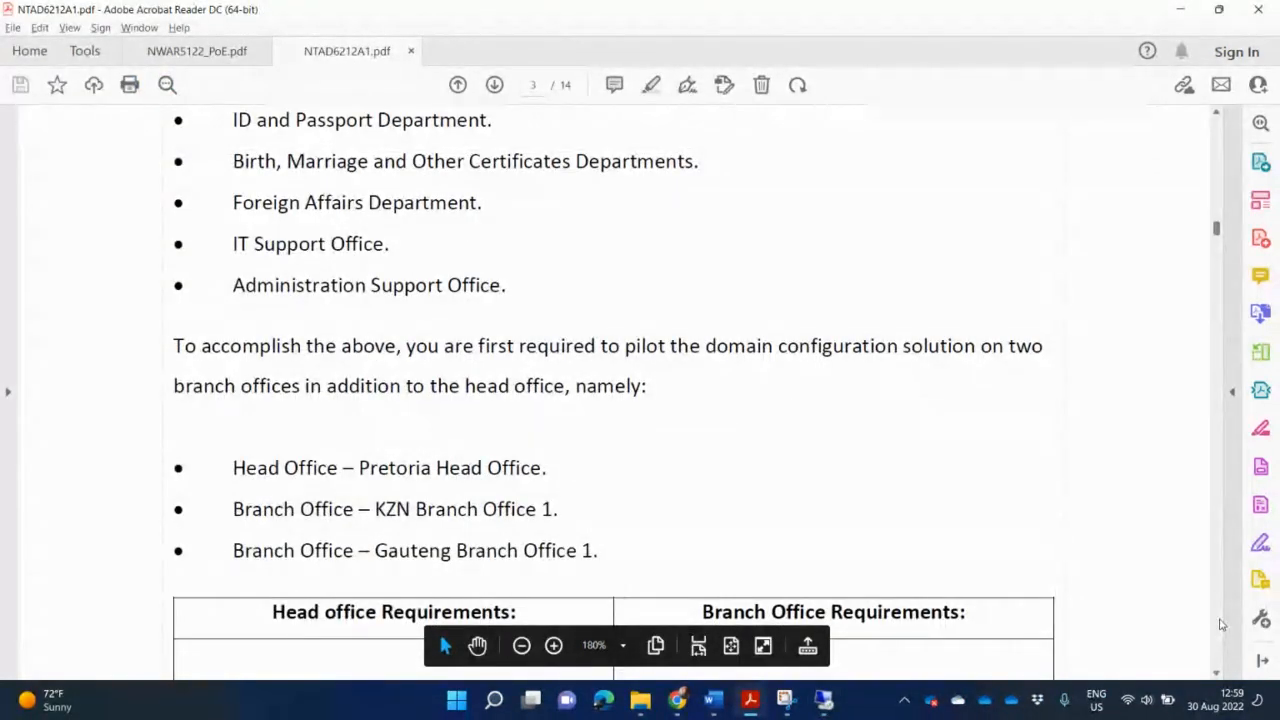
Scroll NTAD6212A1.pdf from page 3 down to the page 10 Marking Rubric table.
scroll(1214, 634, "down", 15)
scroll(1219, 624, "down", 12)
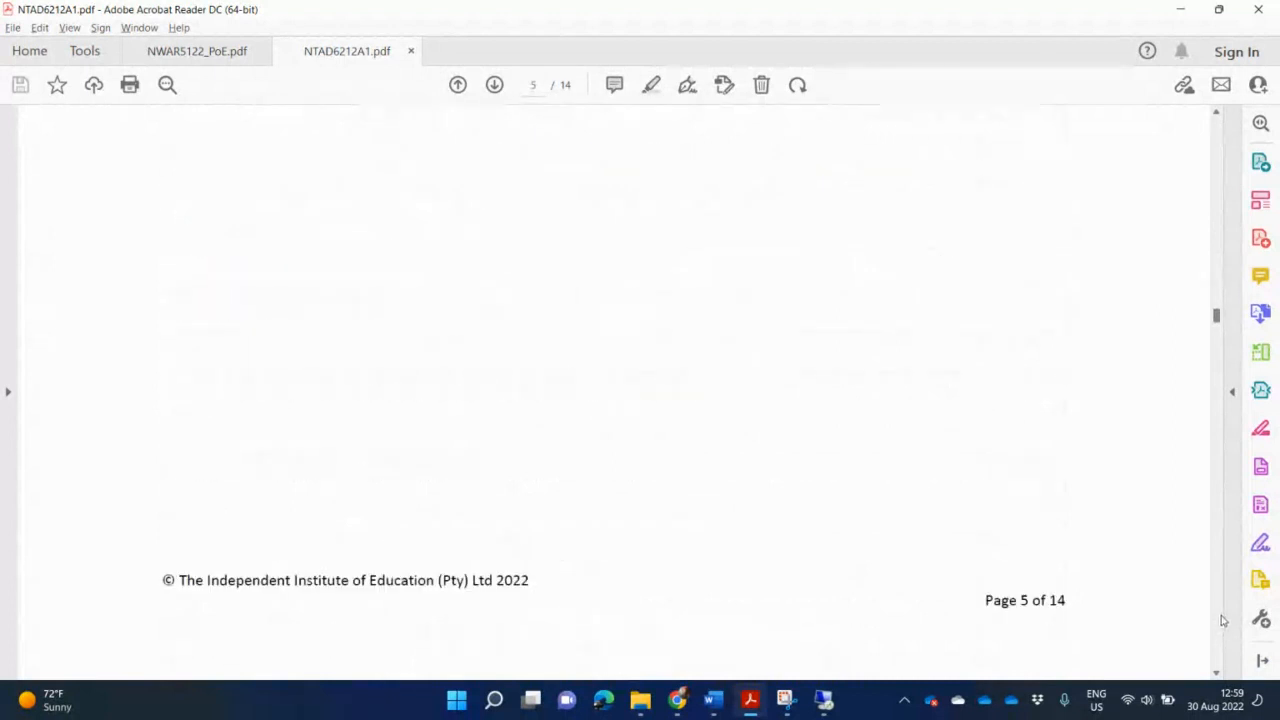
scroll(1221, 618, "down", 12)
scroll(1221, 618, "down", 15)
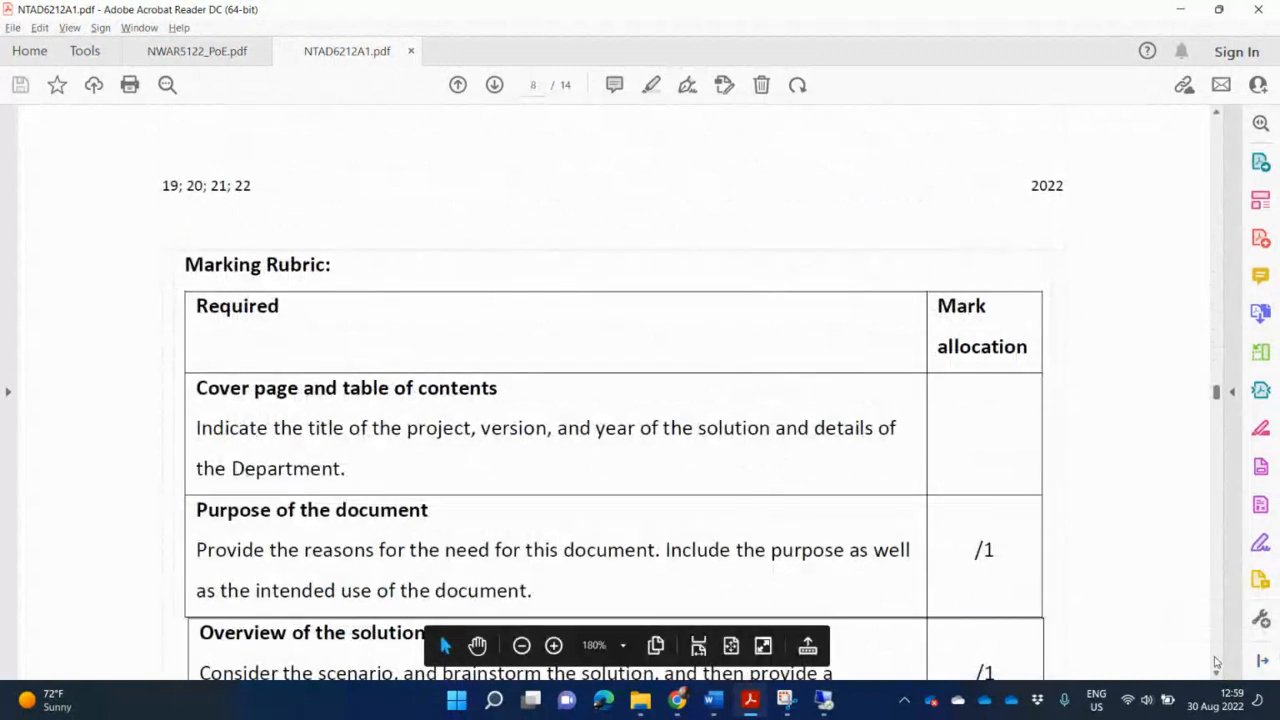
scroll(1220, 663, "down", 15)
scroll(1216, 663, "down", 10)
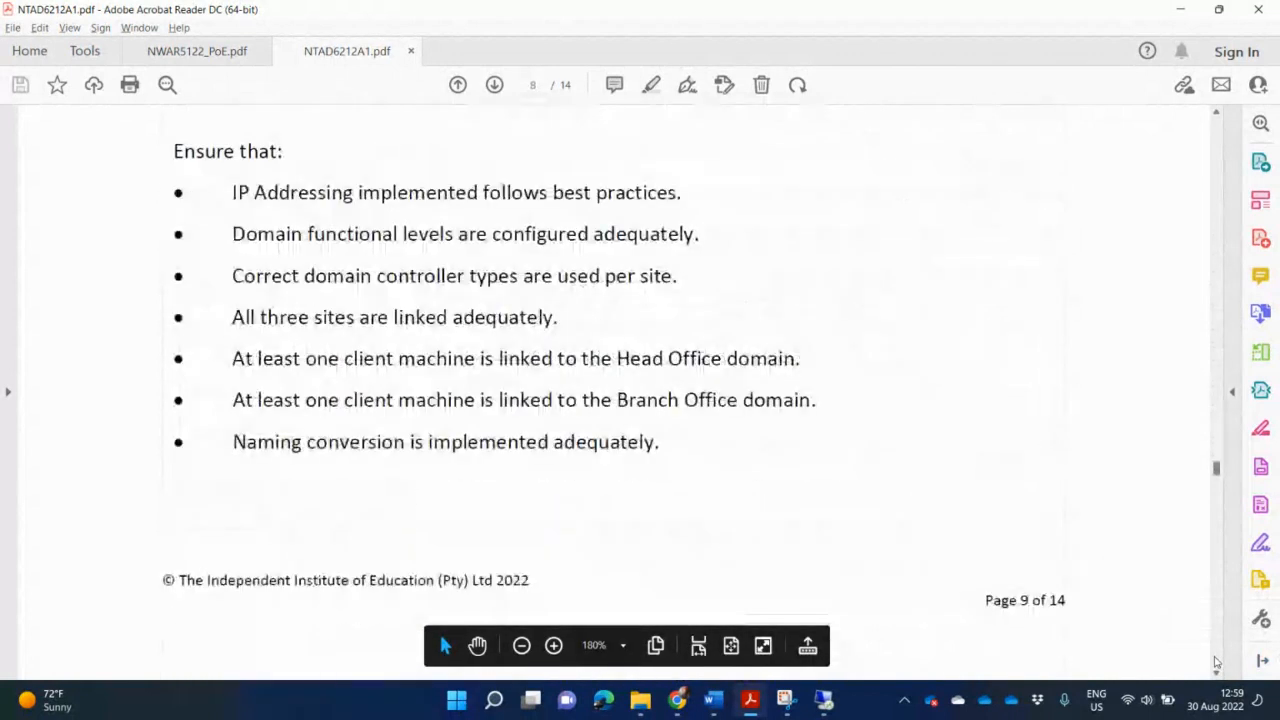
scroll(810, 505, "up", 2)
scroll(810, 503, "up", 1)
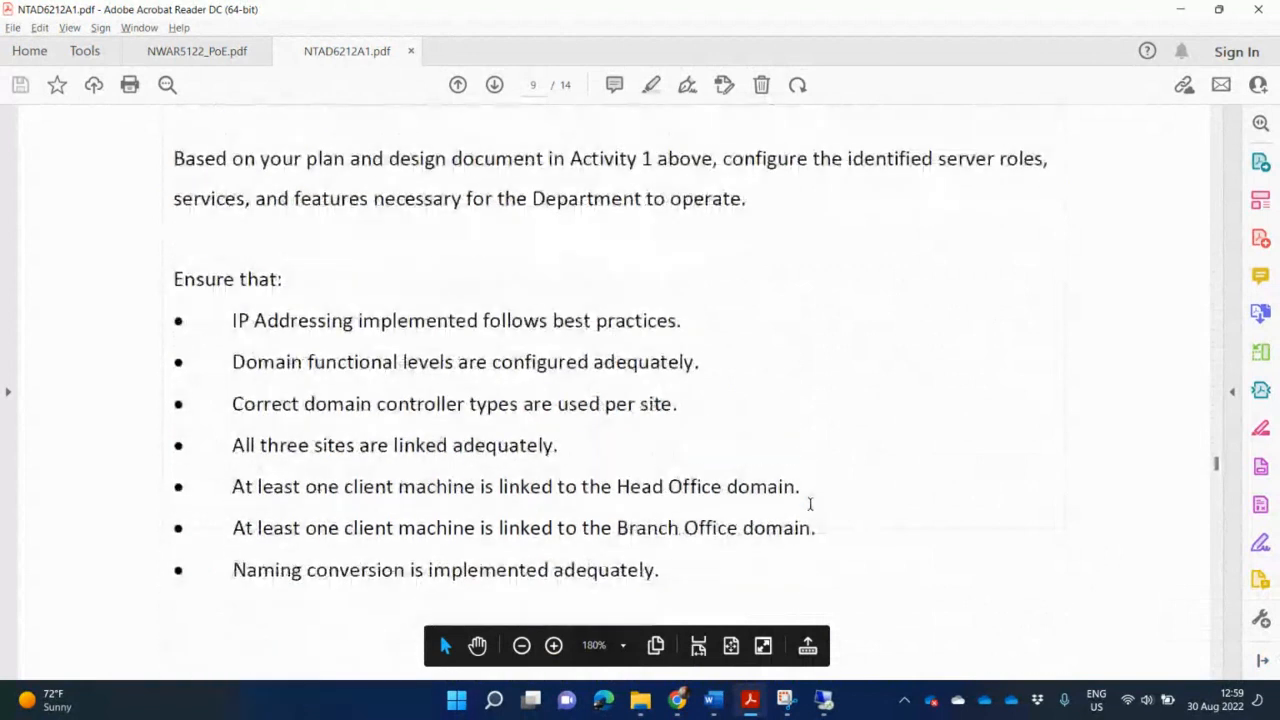
scroll(1219, 649, "down", 10)
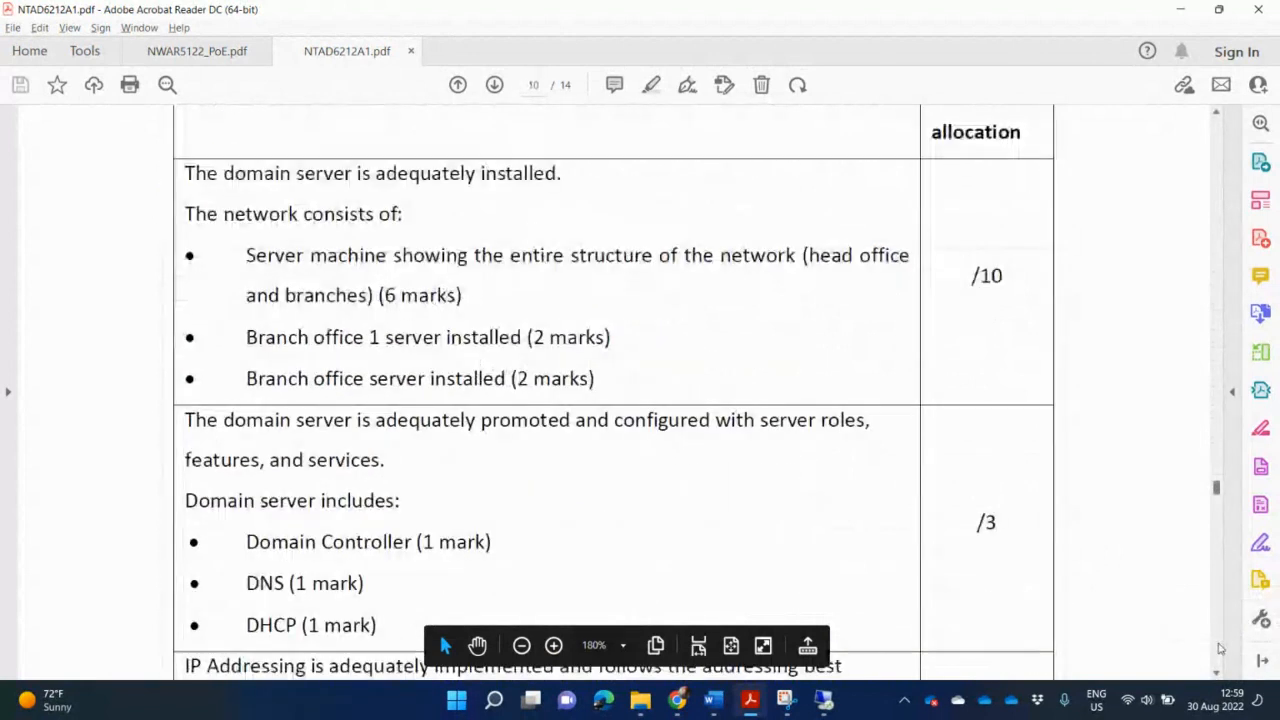
scroll(779, 357, "up", 5)
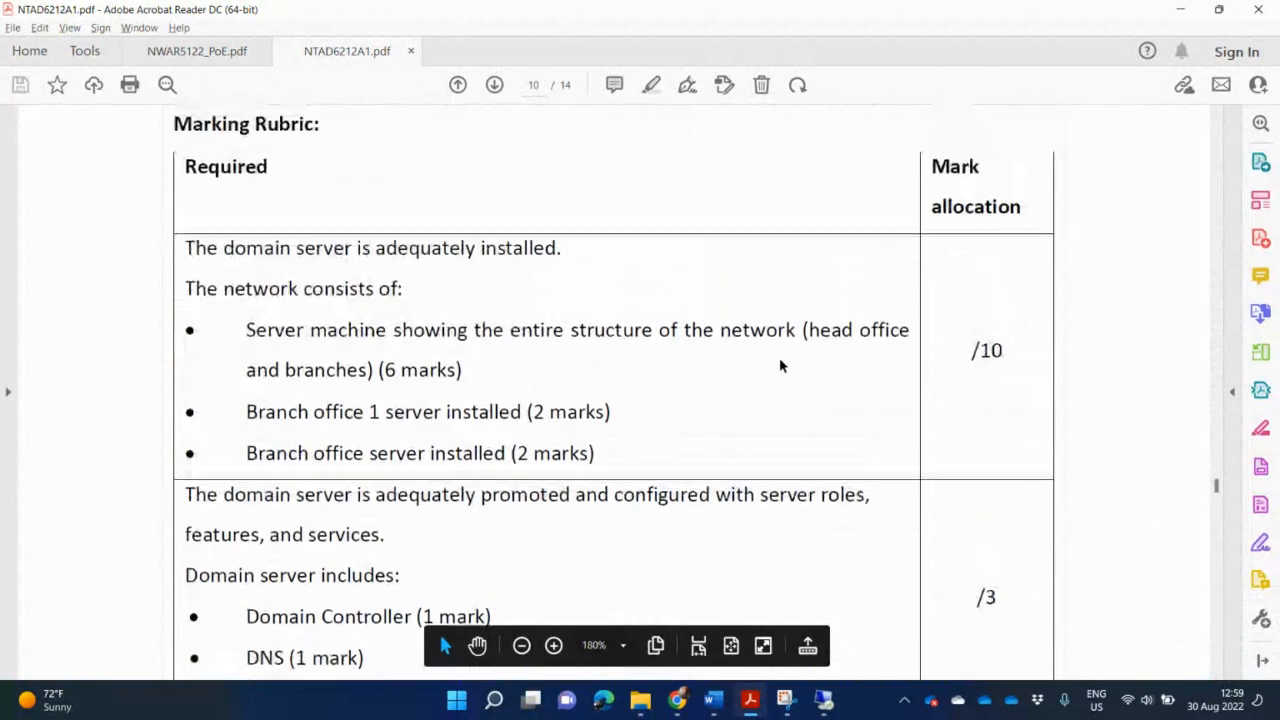
scroll(780, 357, "down", 2)
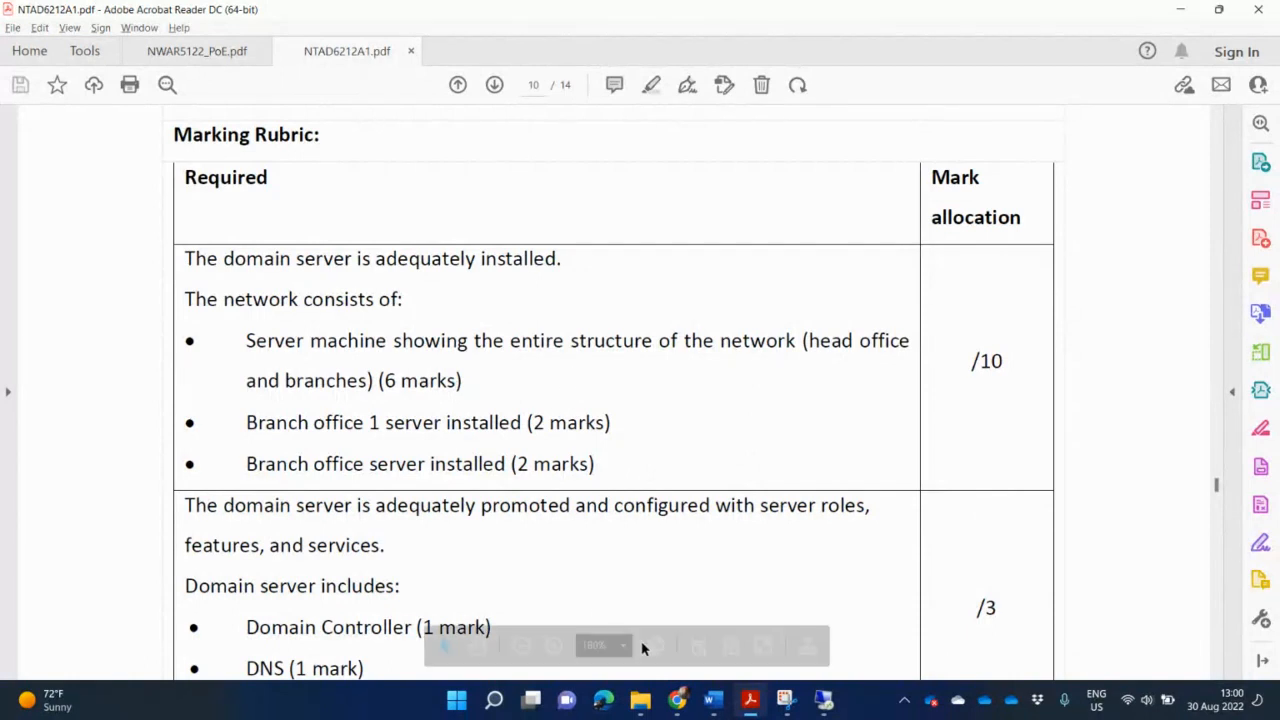
Snip the virtual machine window showing the Sites and Services tree with all three sites.
left_click(823, 700)
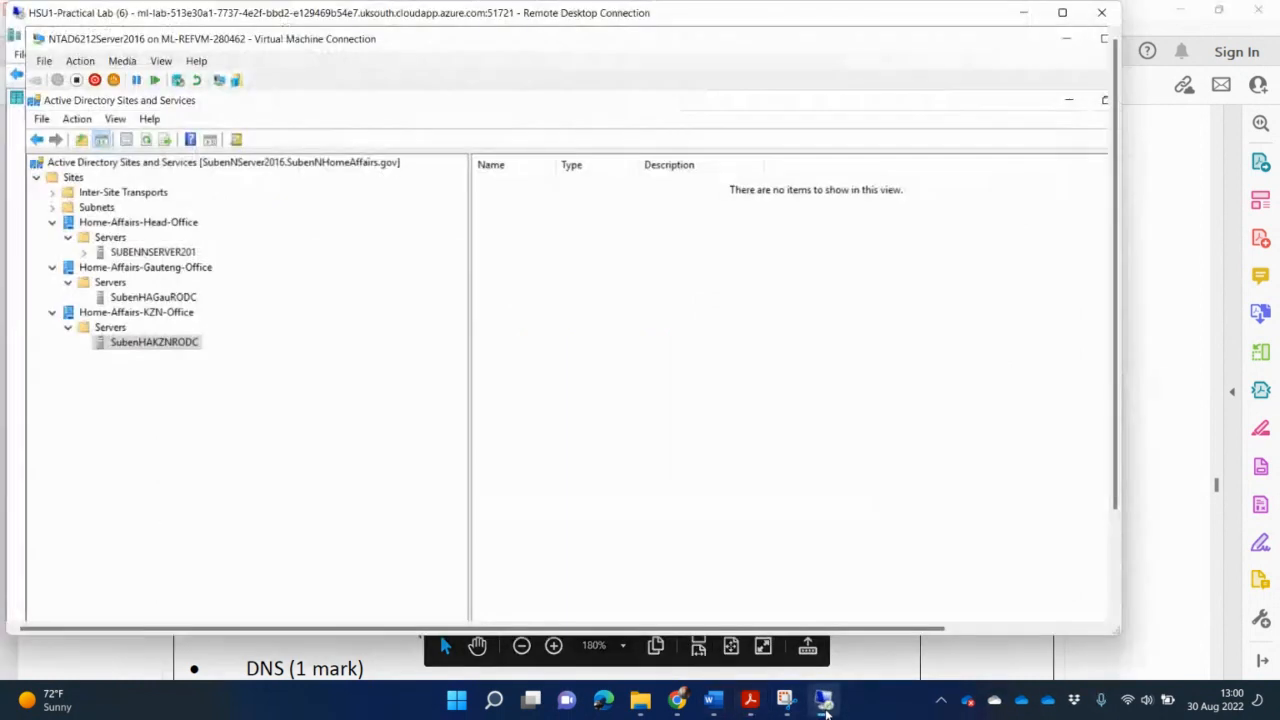
left_click(783, 702)
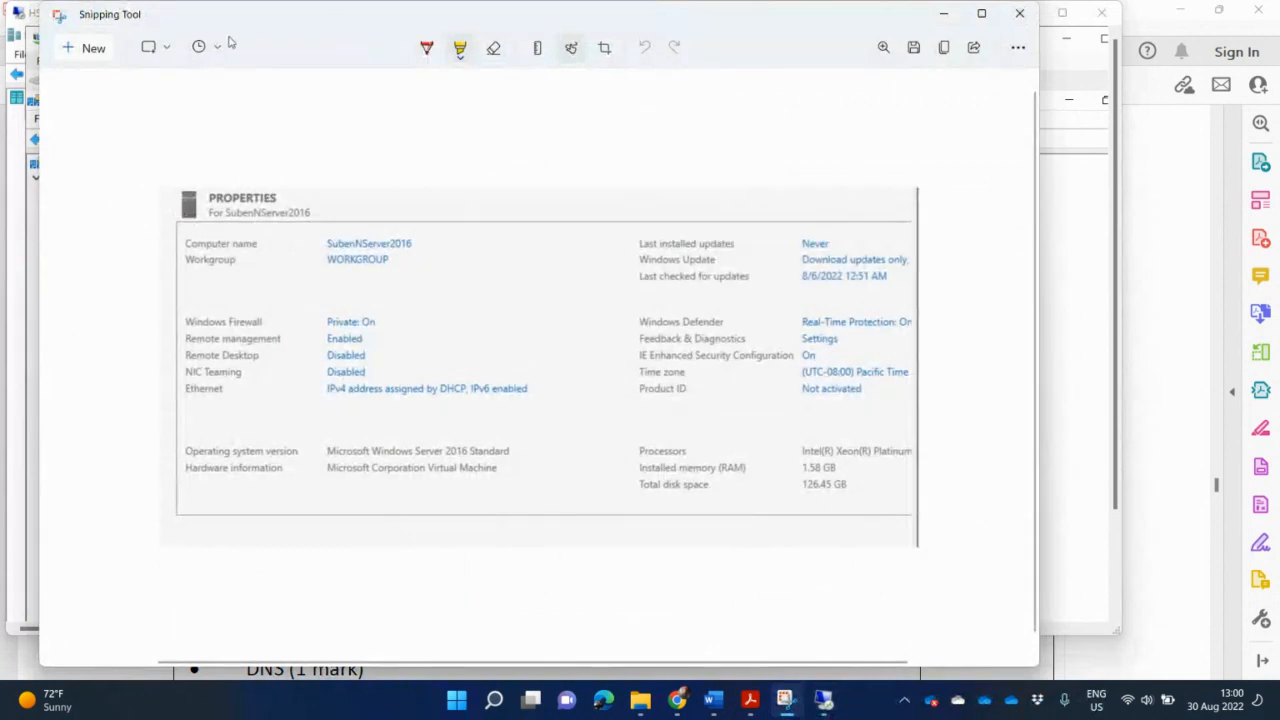
left_click(93, 48)
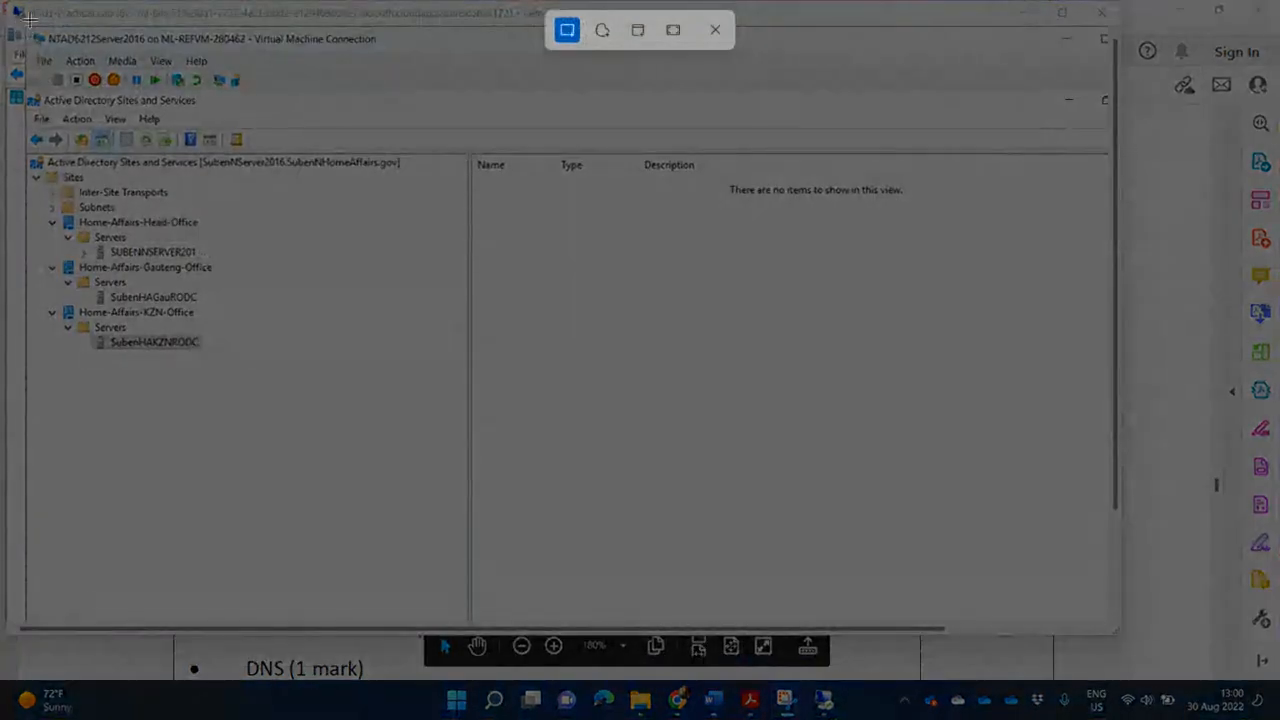
left_click_drag(22, 27, 477, 435)
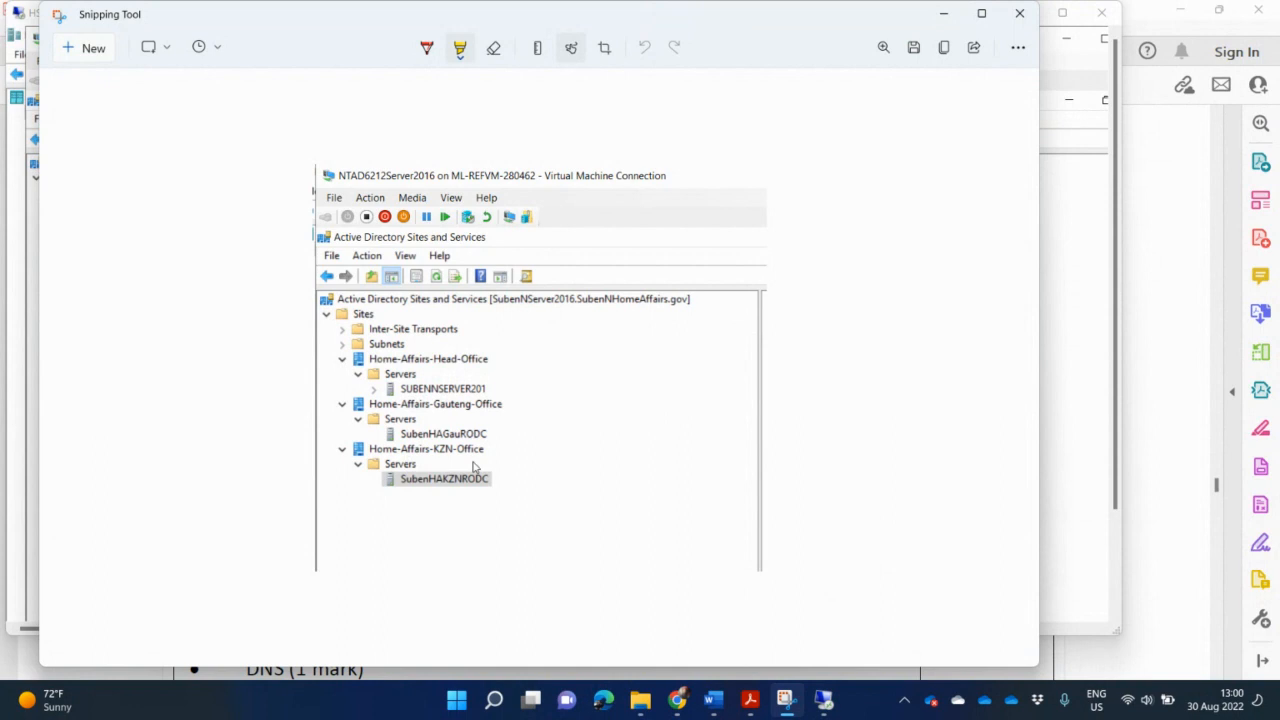
Paste the Sites and Services screenshot into the Word assignment under Activity Two.
mouse_move(709, 682)
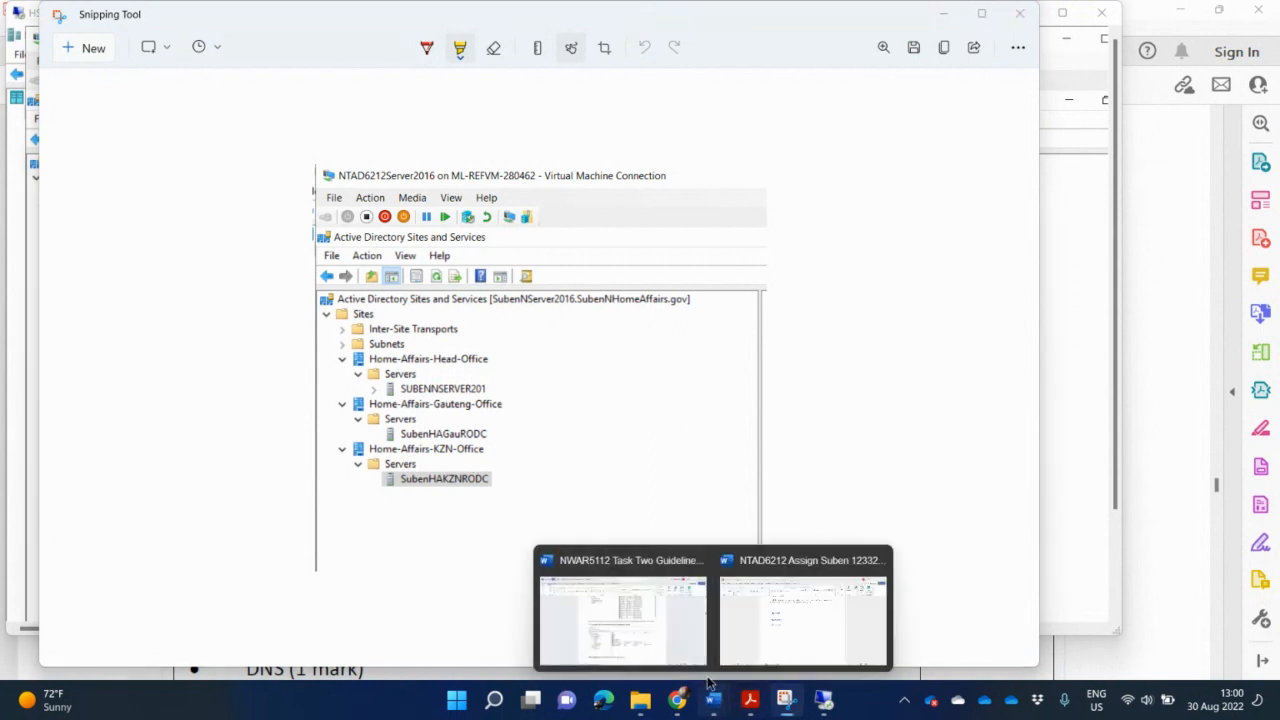
left_click(789, 600)
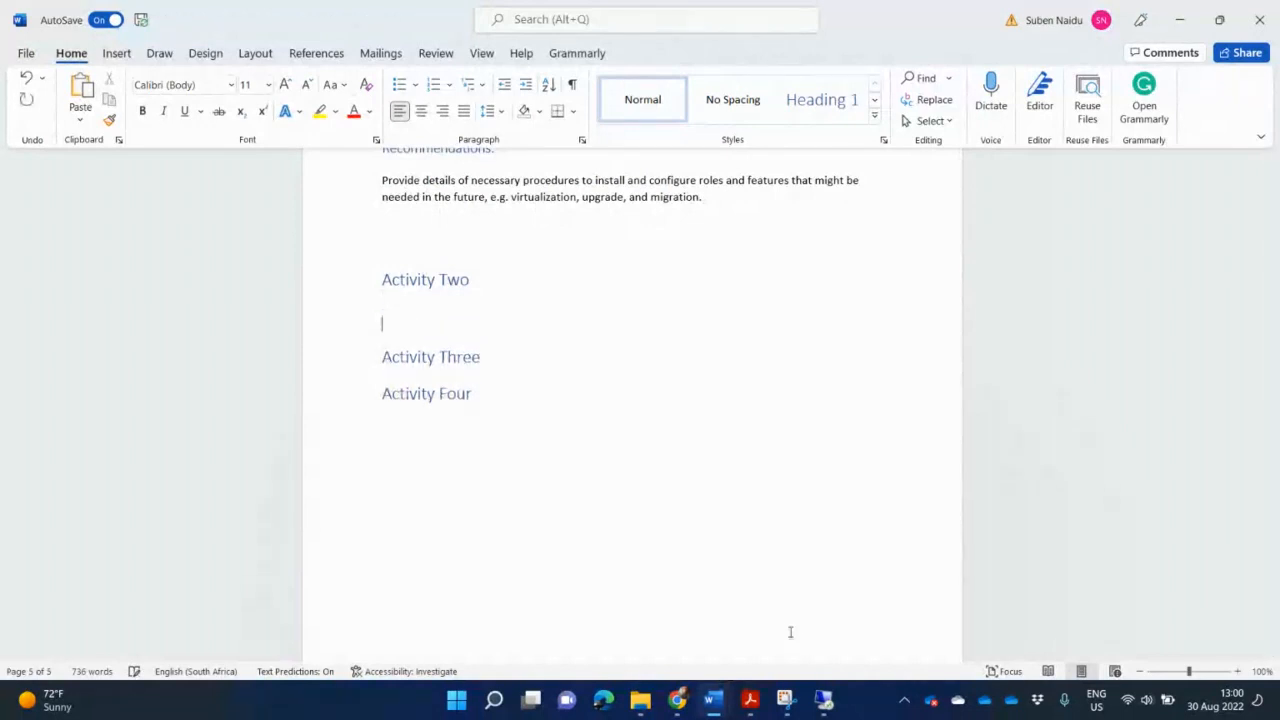
key("ctrl+v")
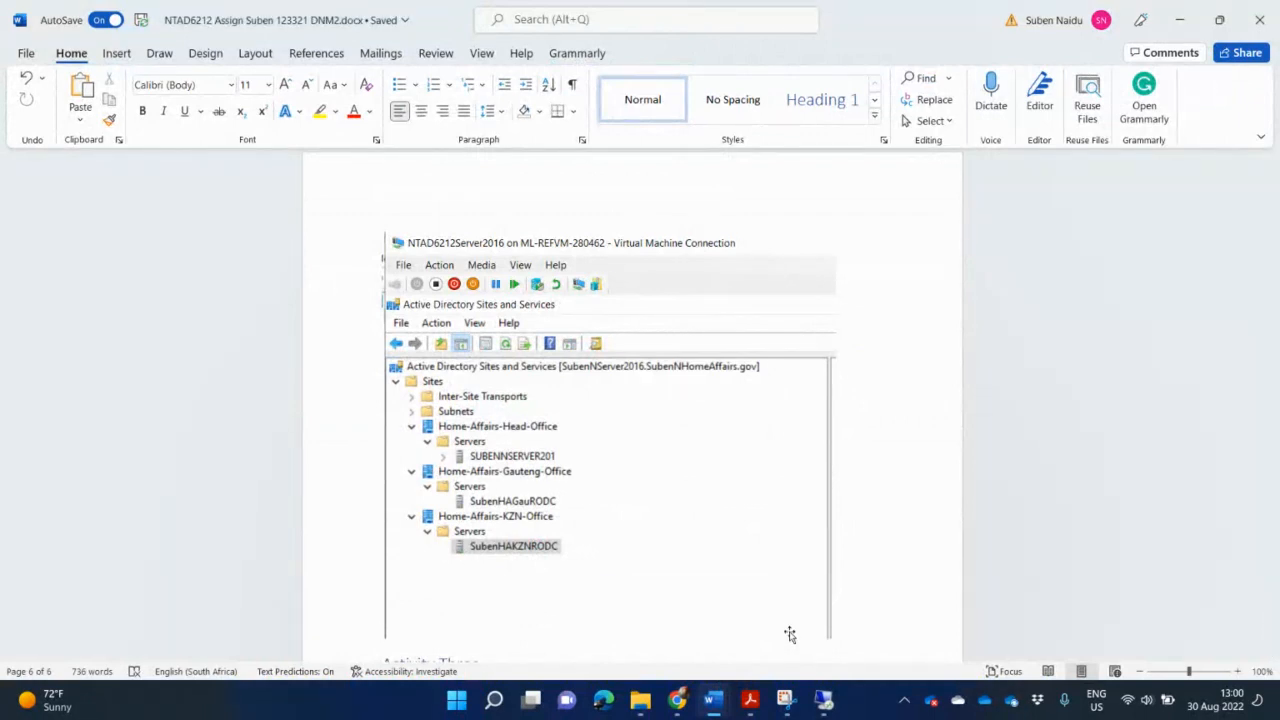
Caption it 'Servers installed at head office and branch offices… branch offices are read only domain controllers.'.
type("Server")
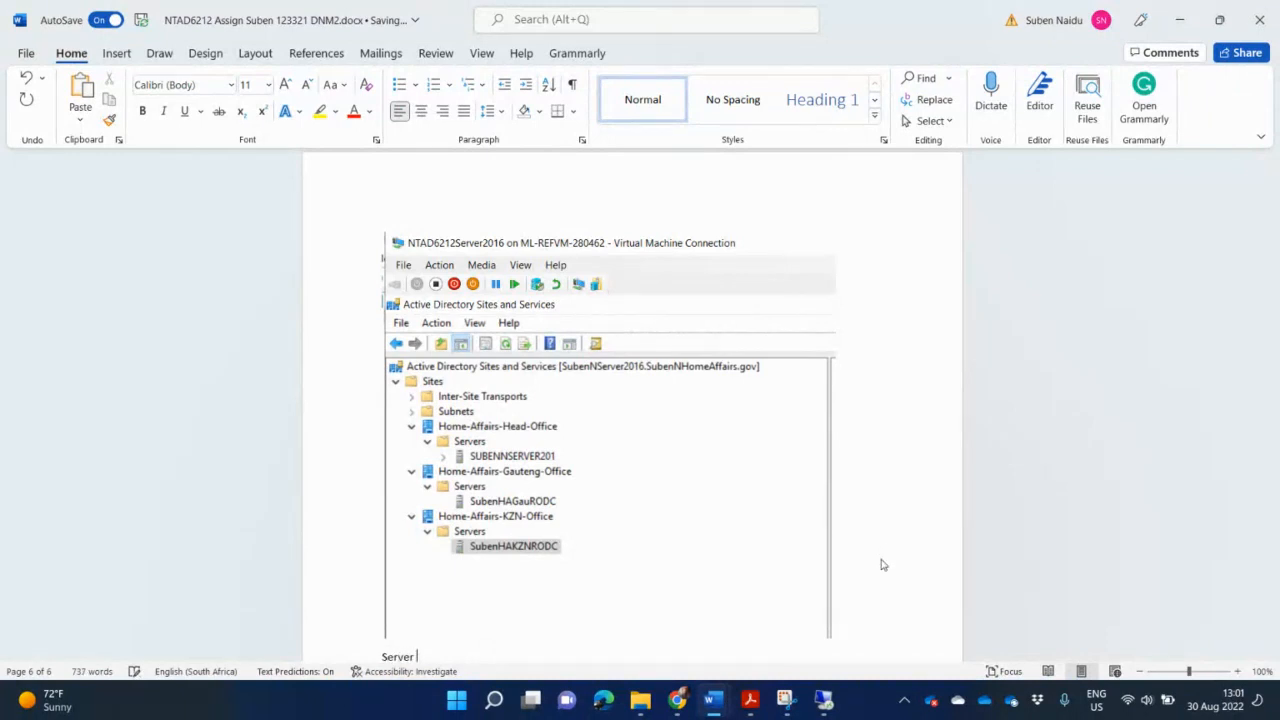
type("s installed at head office and brance")
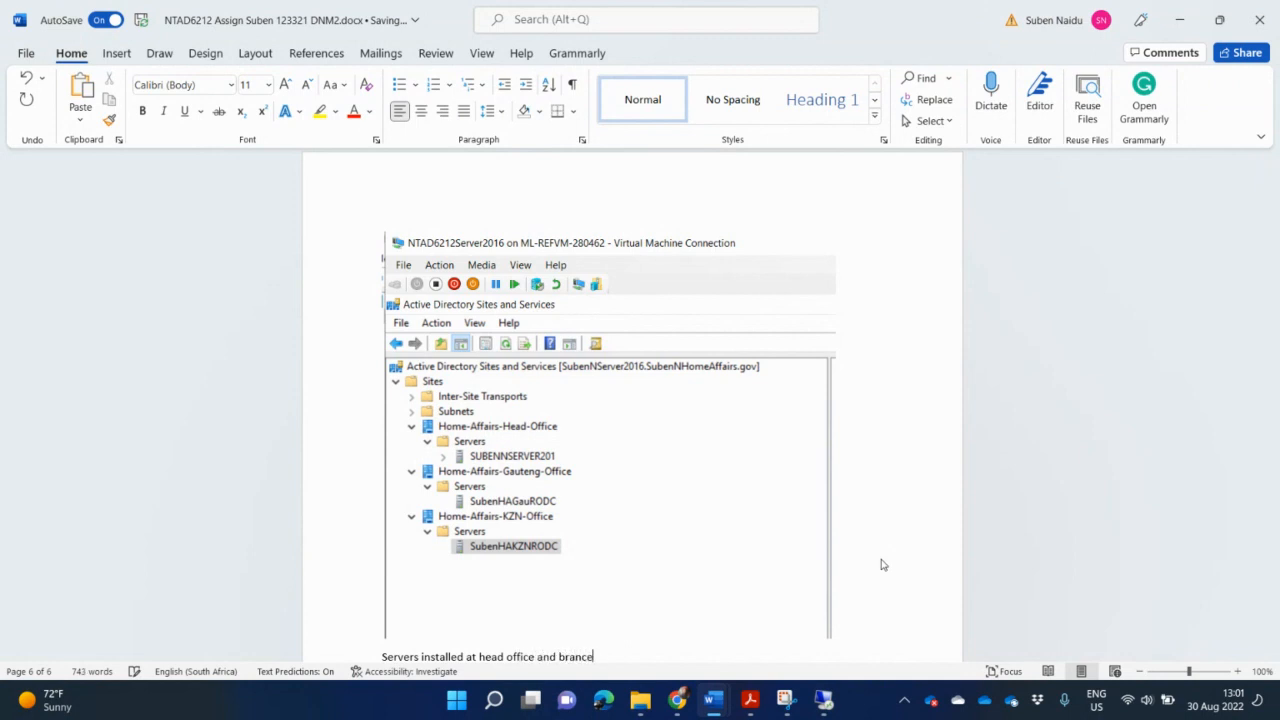
key("BackSpace")
type("h offices.")
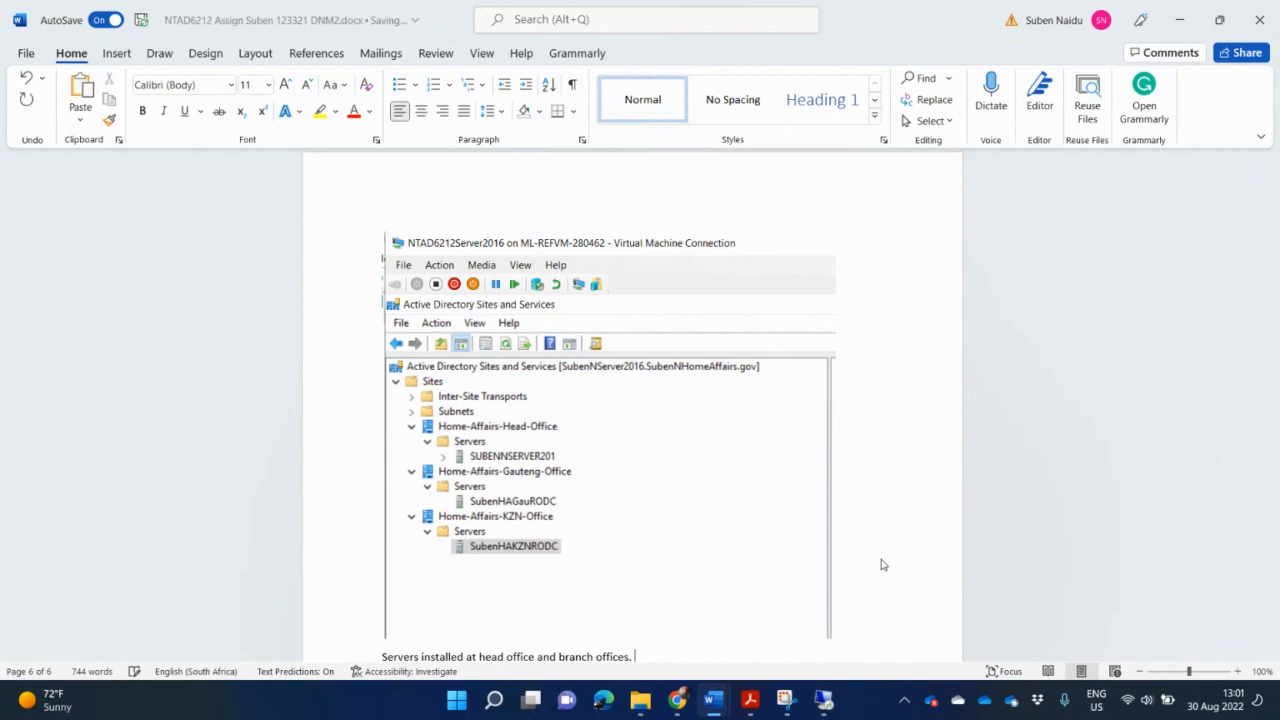
type(" The")
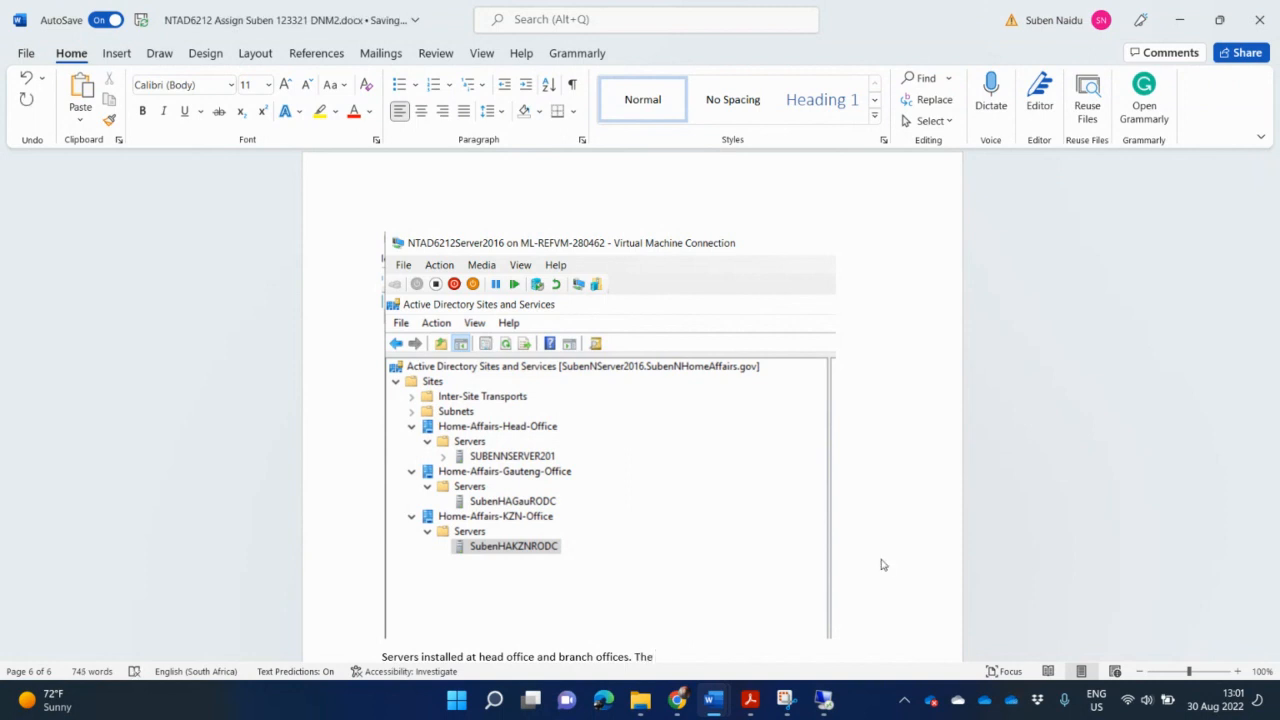
type(" head office server is a doma")
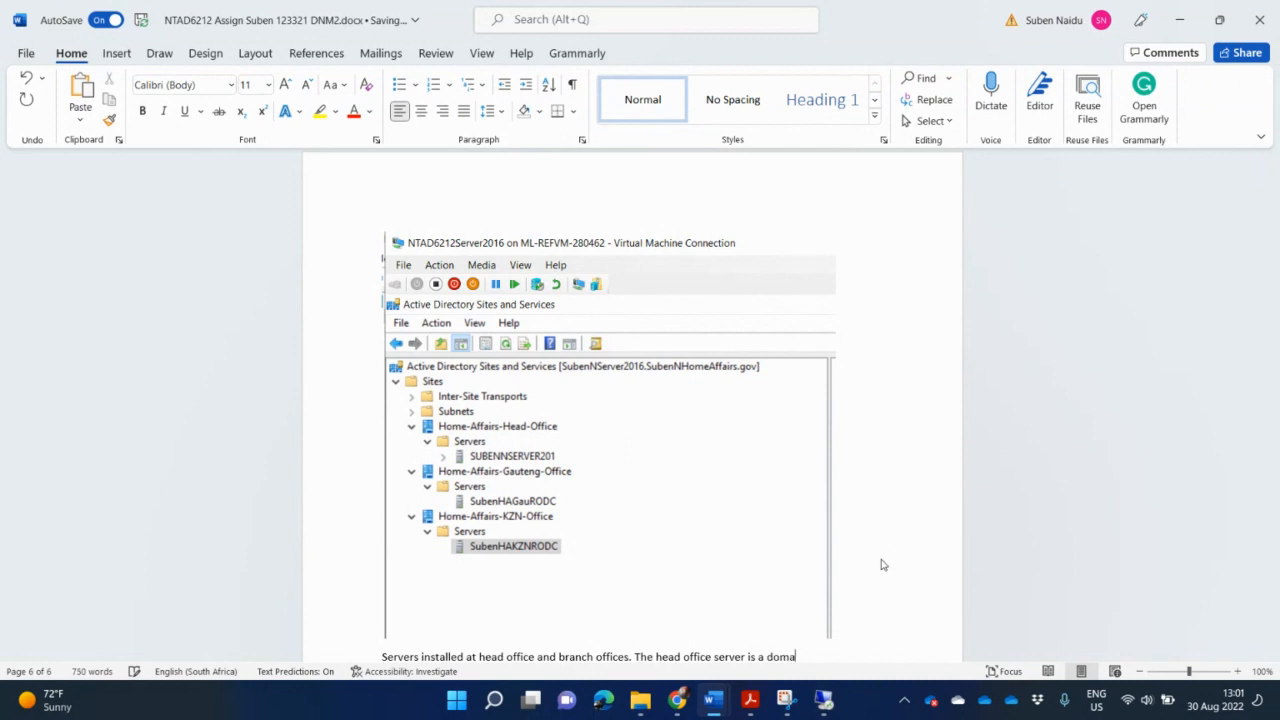
type("in co")
type("ntroller and")
type(" bra")
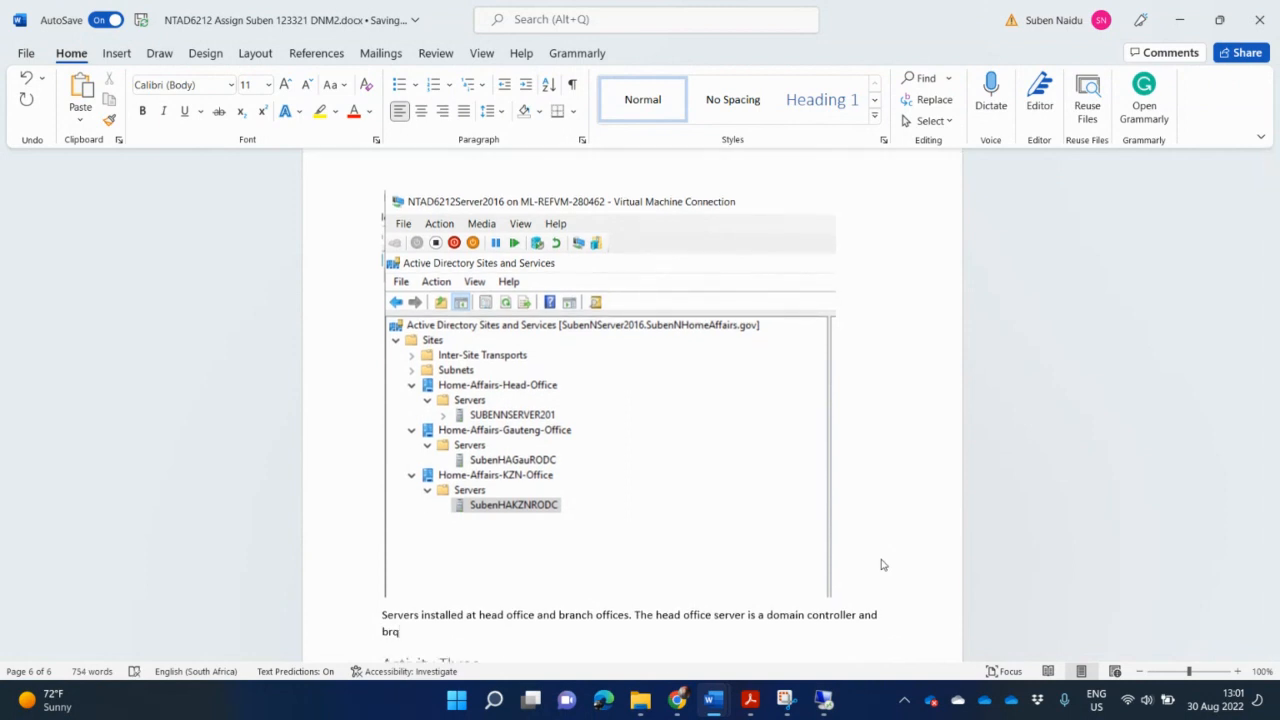
key("BackSpace")
type("anch offices are read only do")
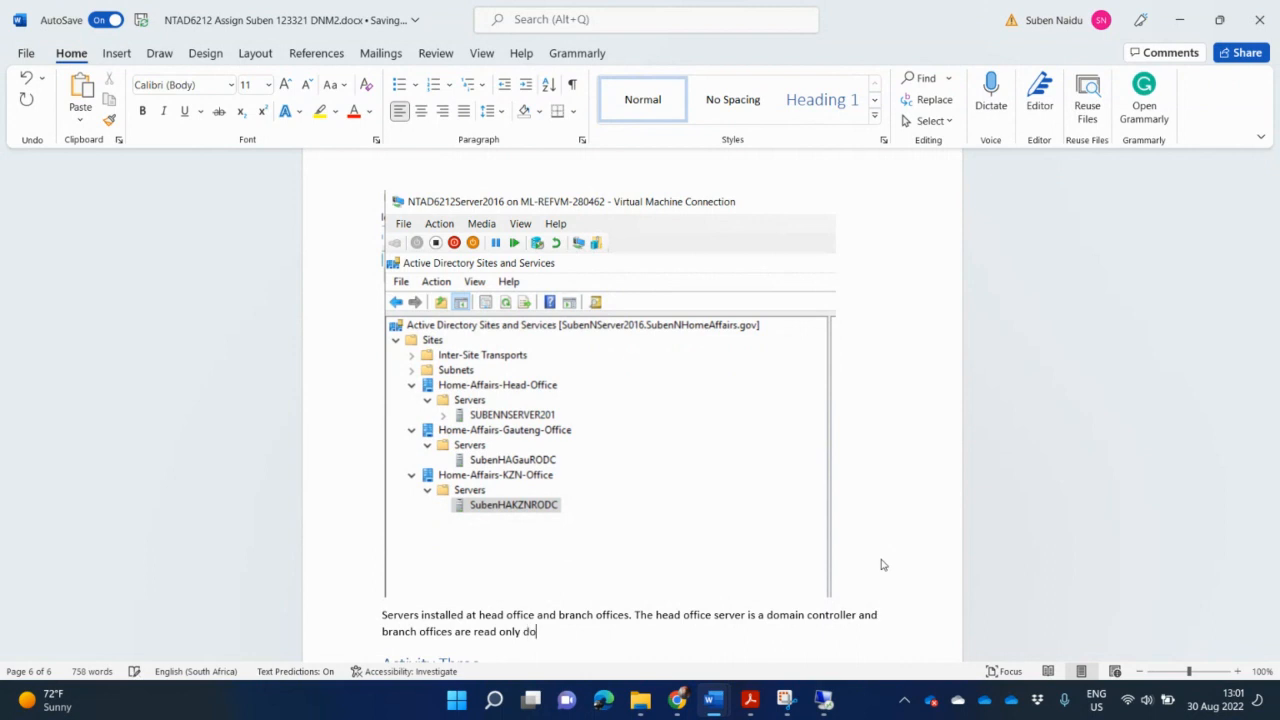
type("main controllers.")
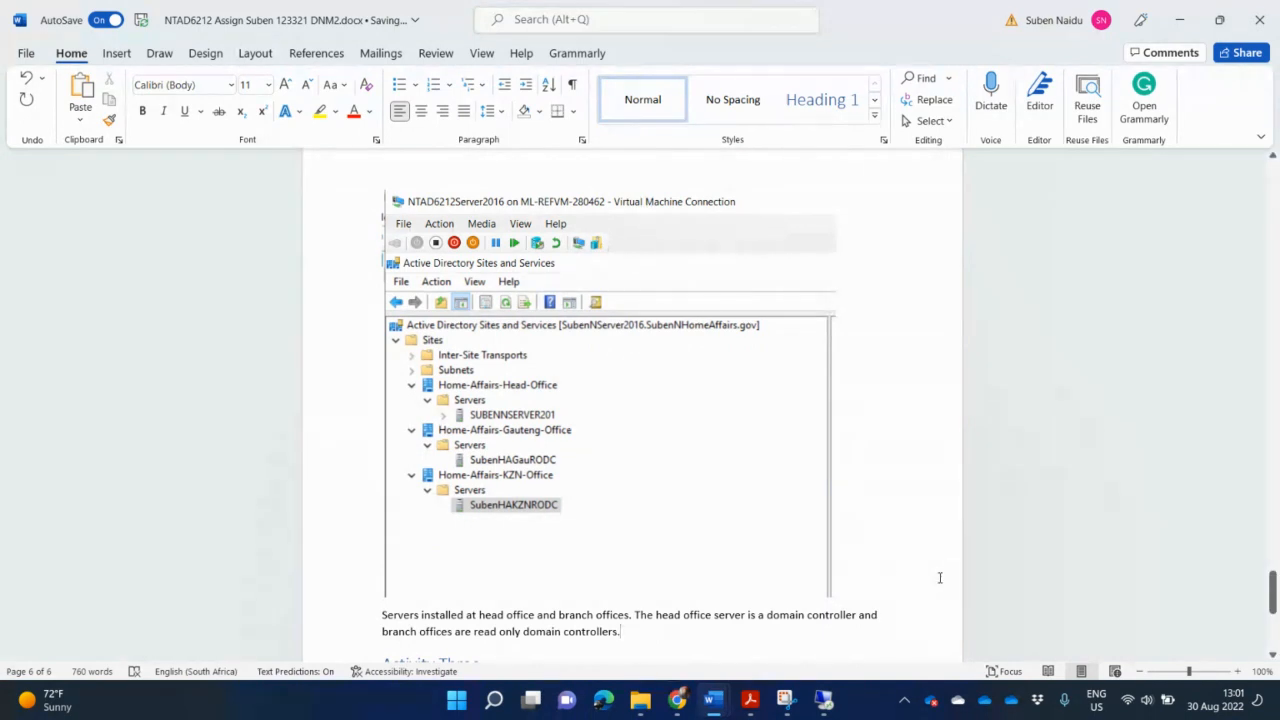
key("Return")
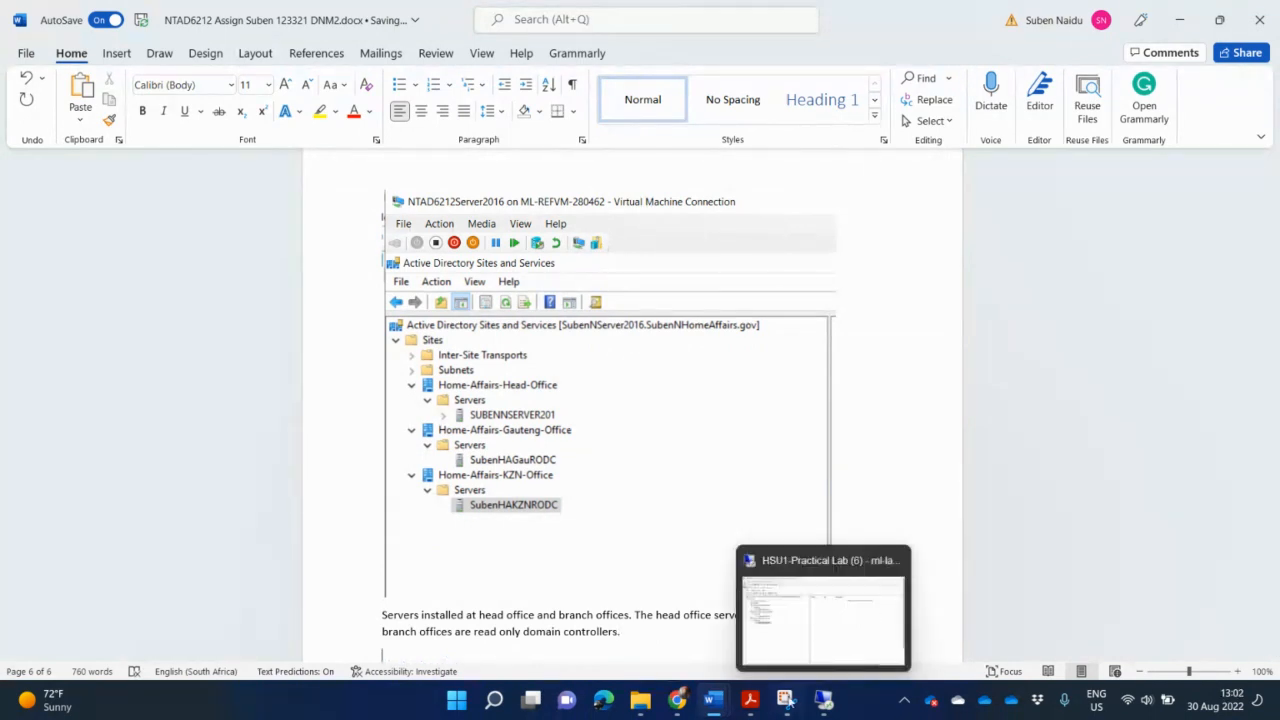
left_click(751, 700)
left_click(827, 626)
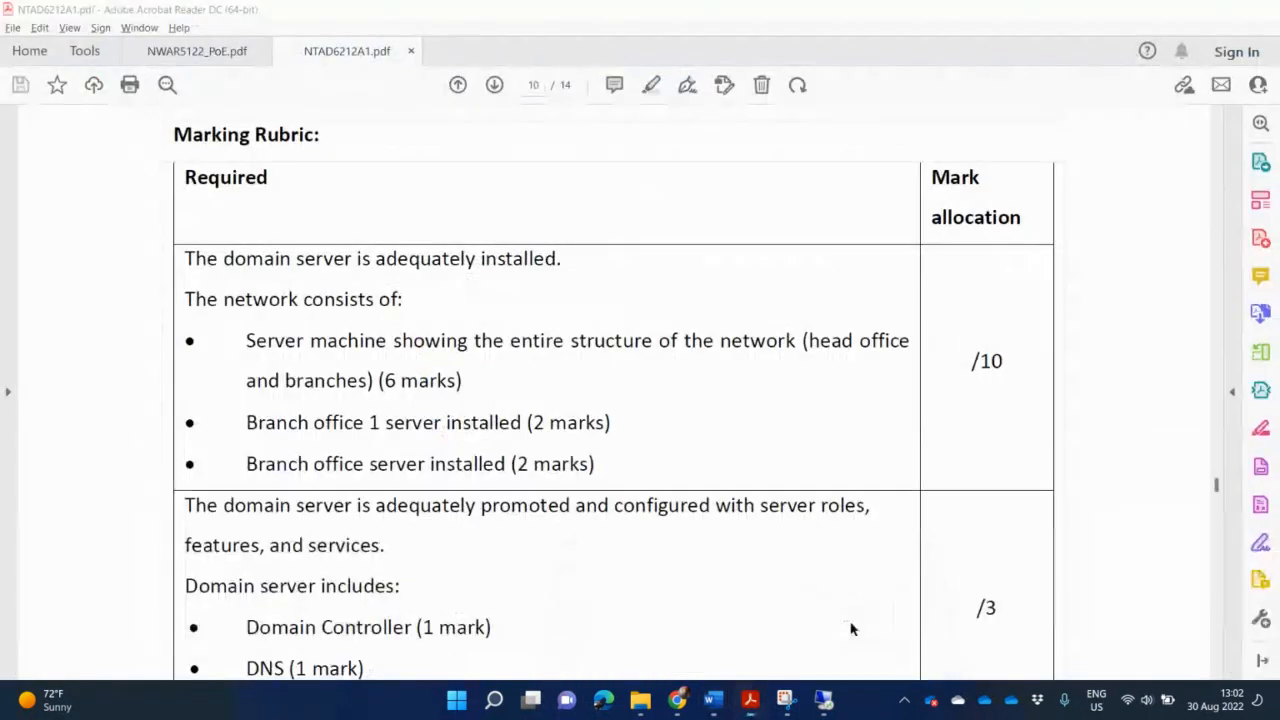
scroll(850, 626, "down", 3)
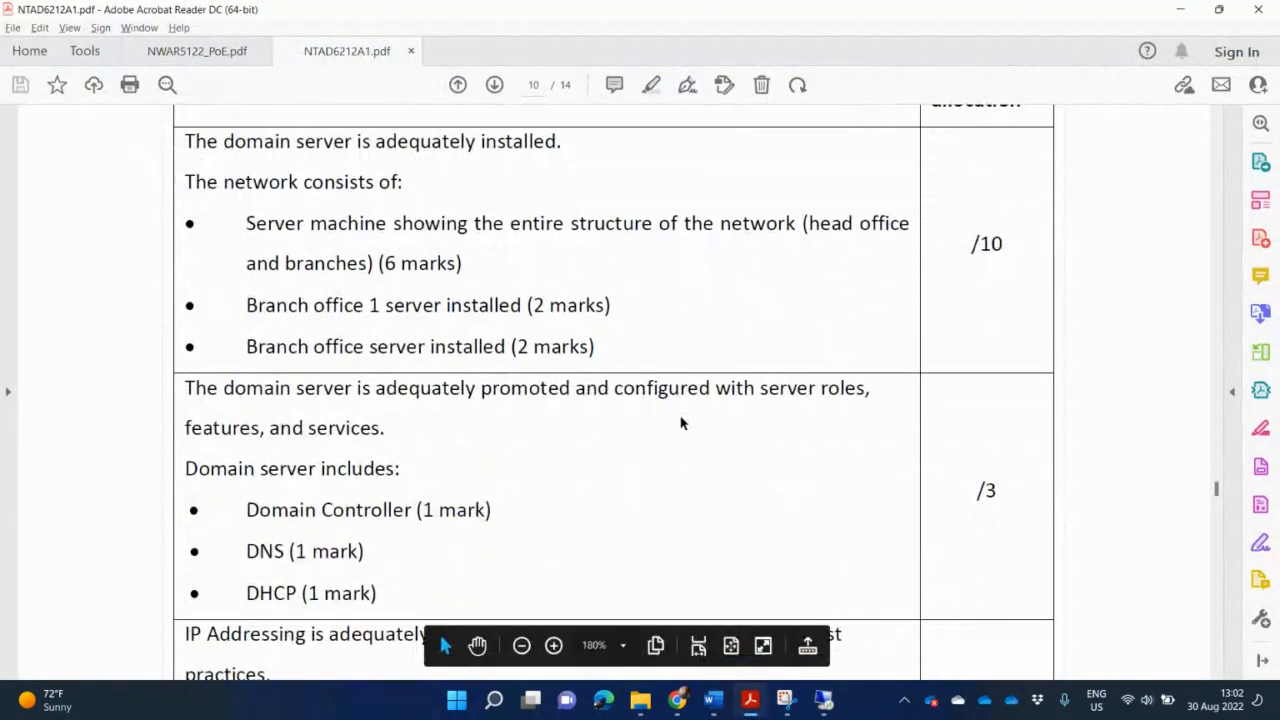
scroll(541, 493, "down", 1)
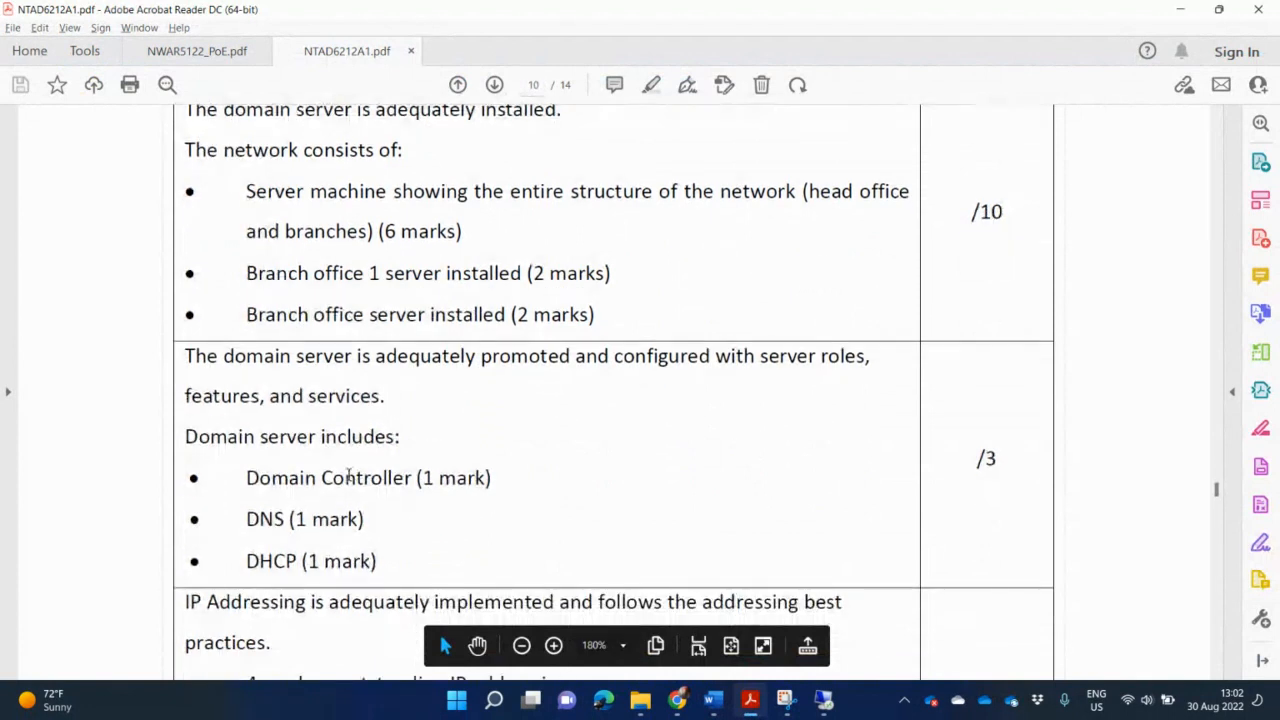
left_click(347, 476)
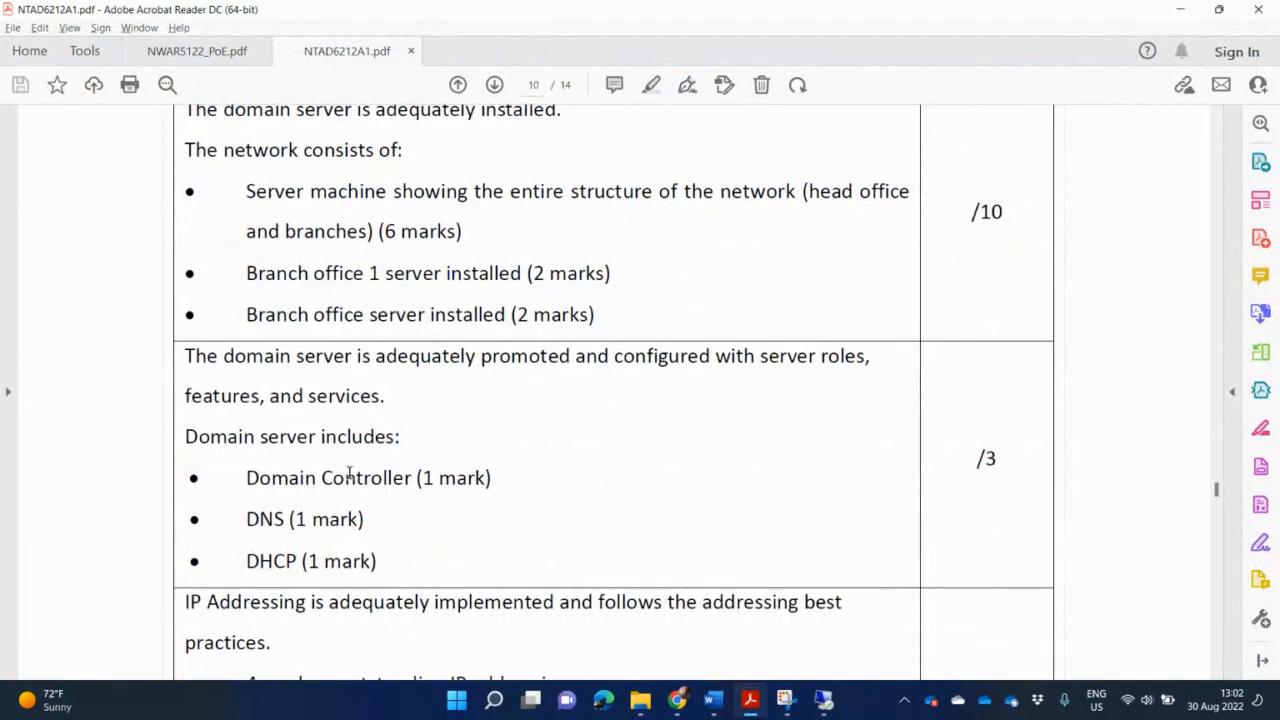
left_click(340, 562)
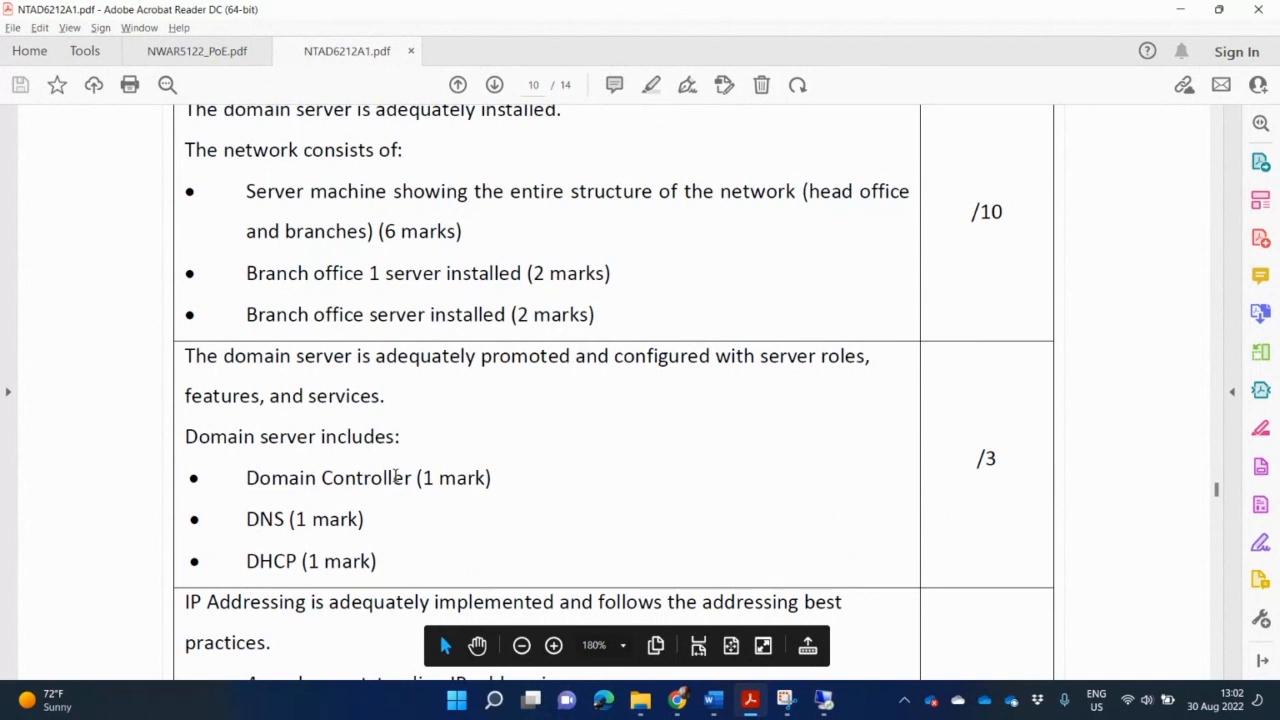
left_click(394, 477)
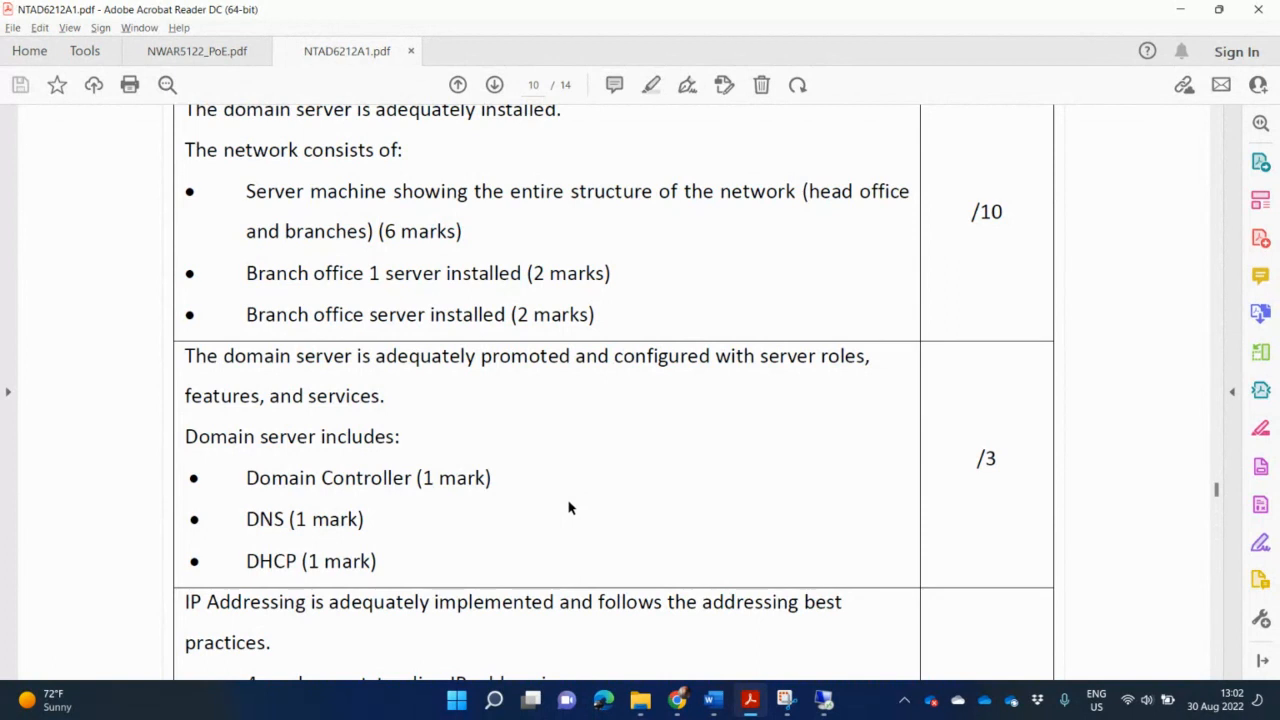
key("alt+Tab")
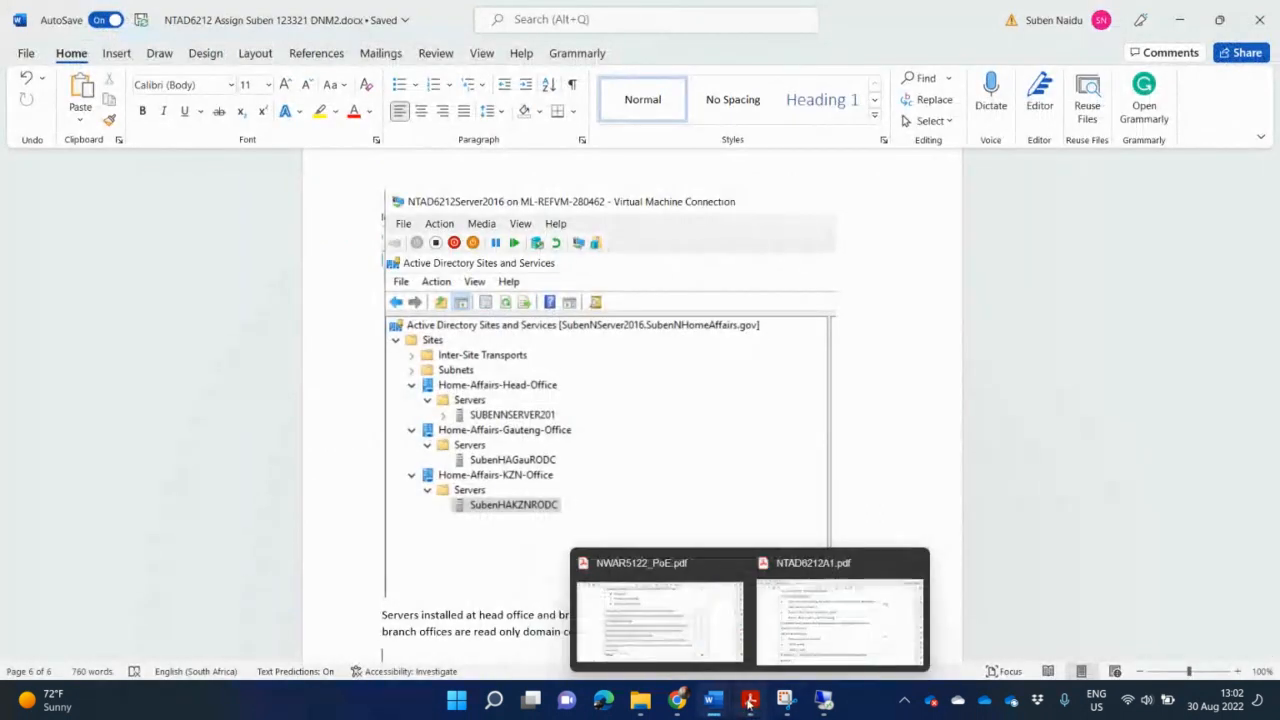
Toggle the virtual machine window to full screen, then close the virtual machine connection.
left_click(825, 702)
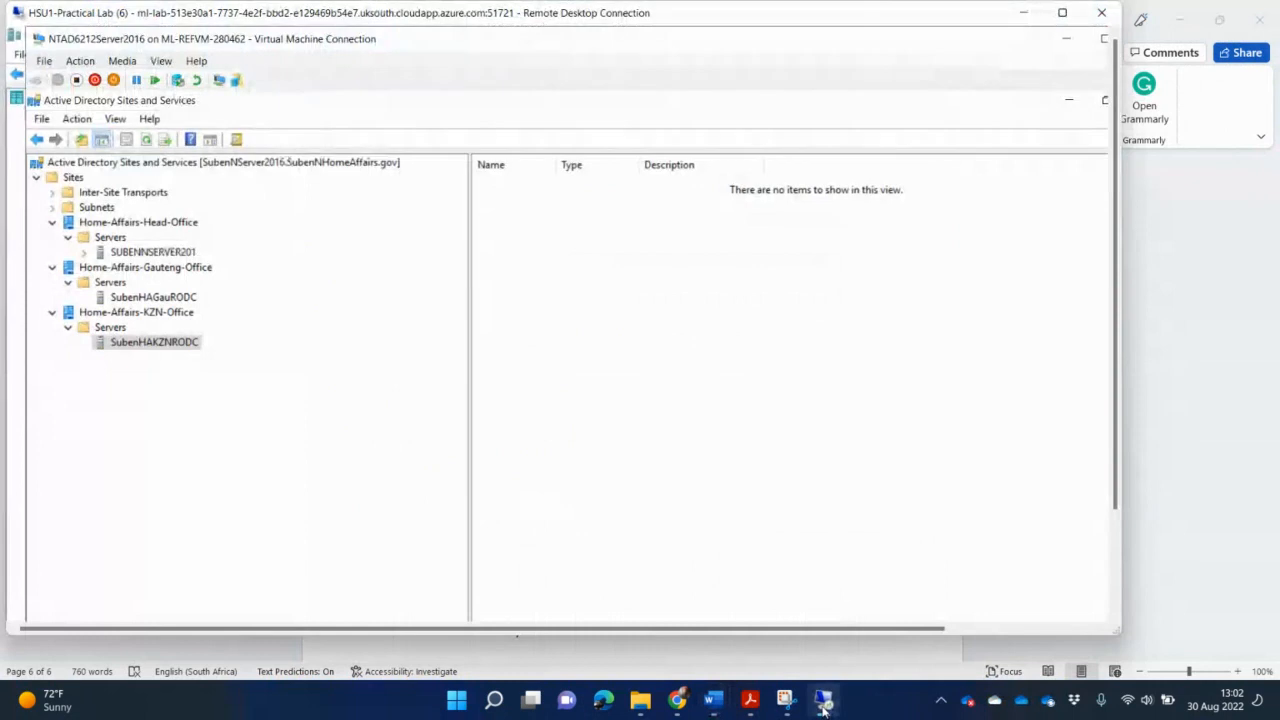
left_click(1066, 38)
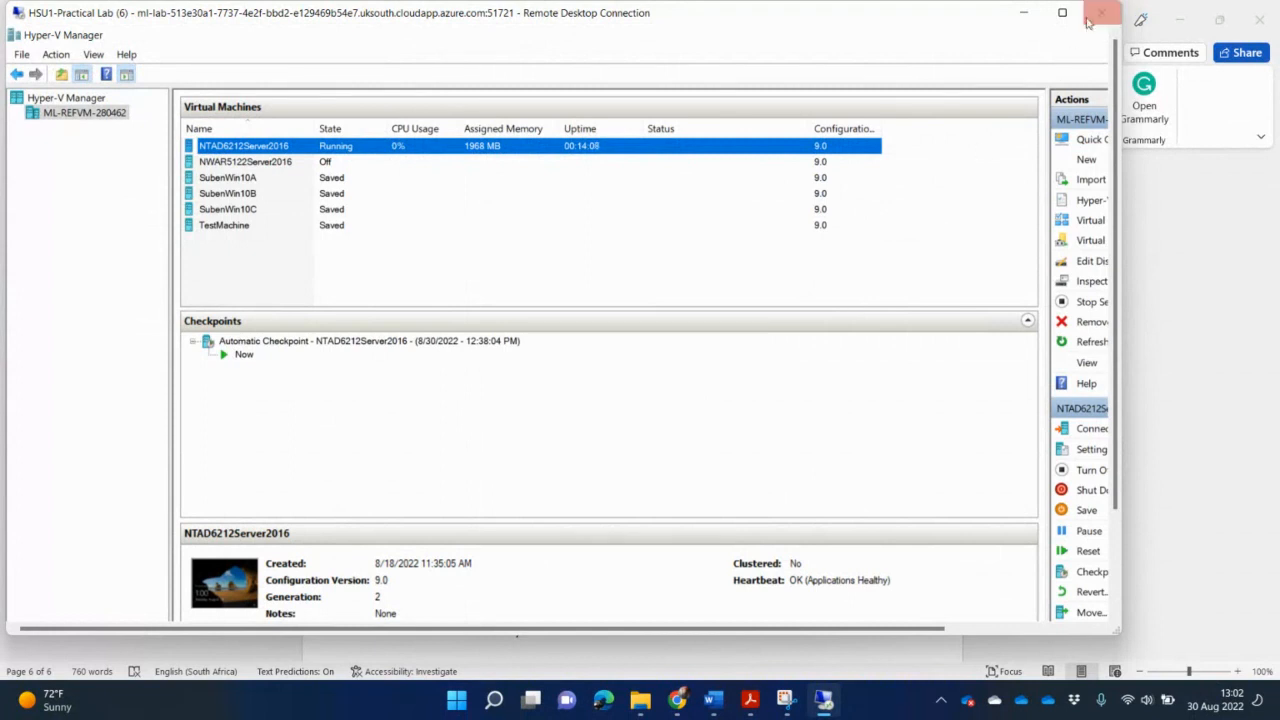
mouse_move(1066, 15)
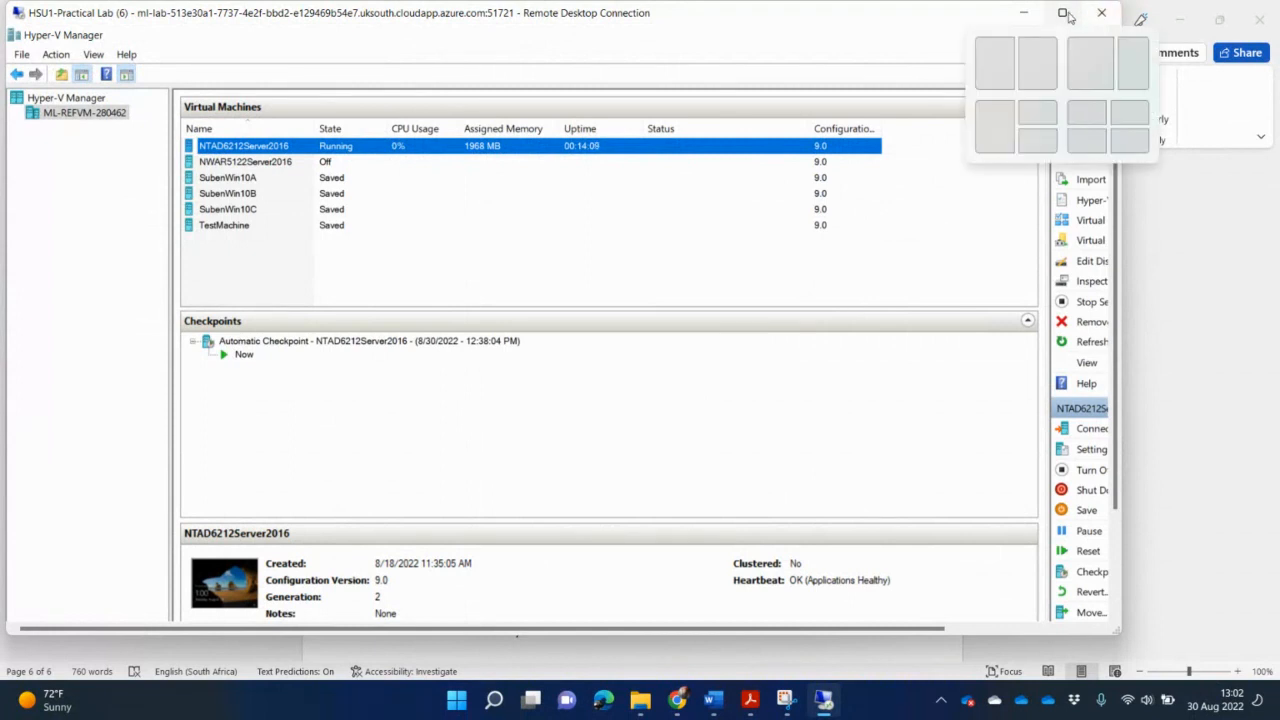
left_click(1066, 15)
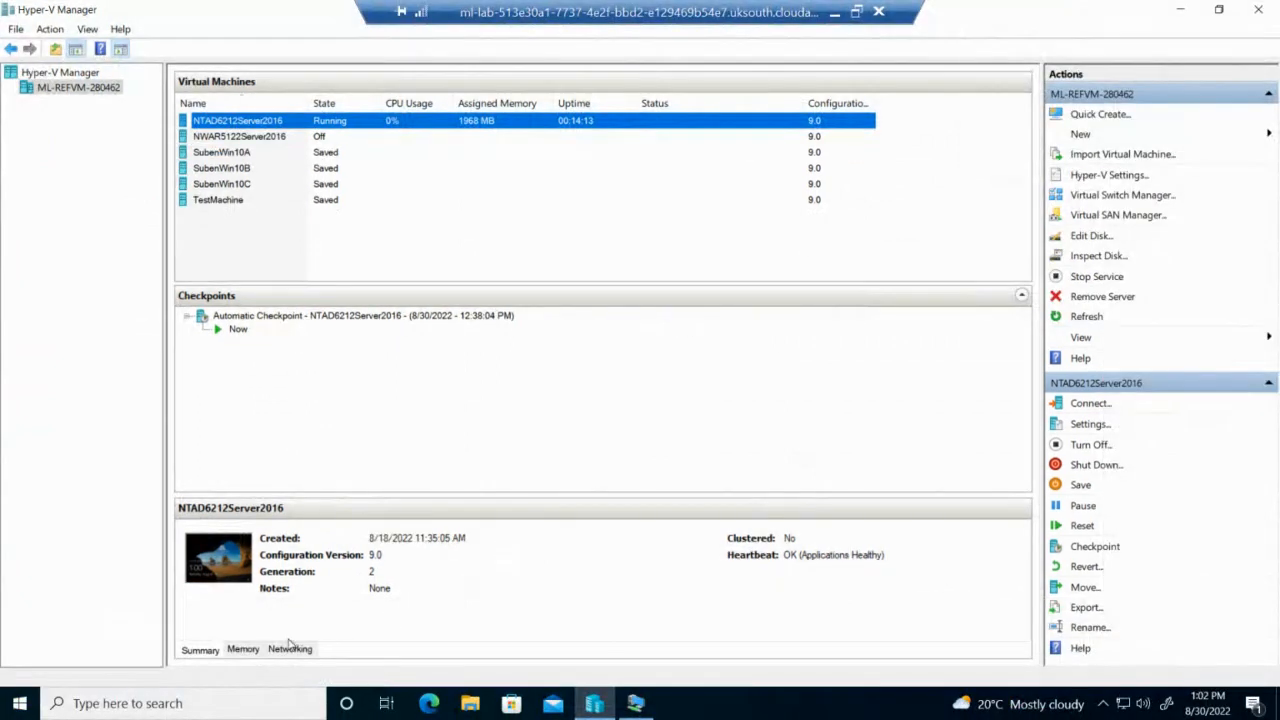
left_click(635, 703)
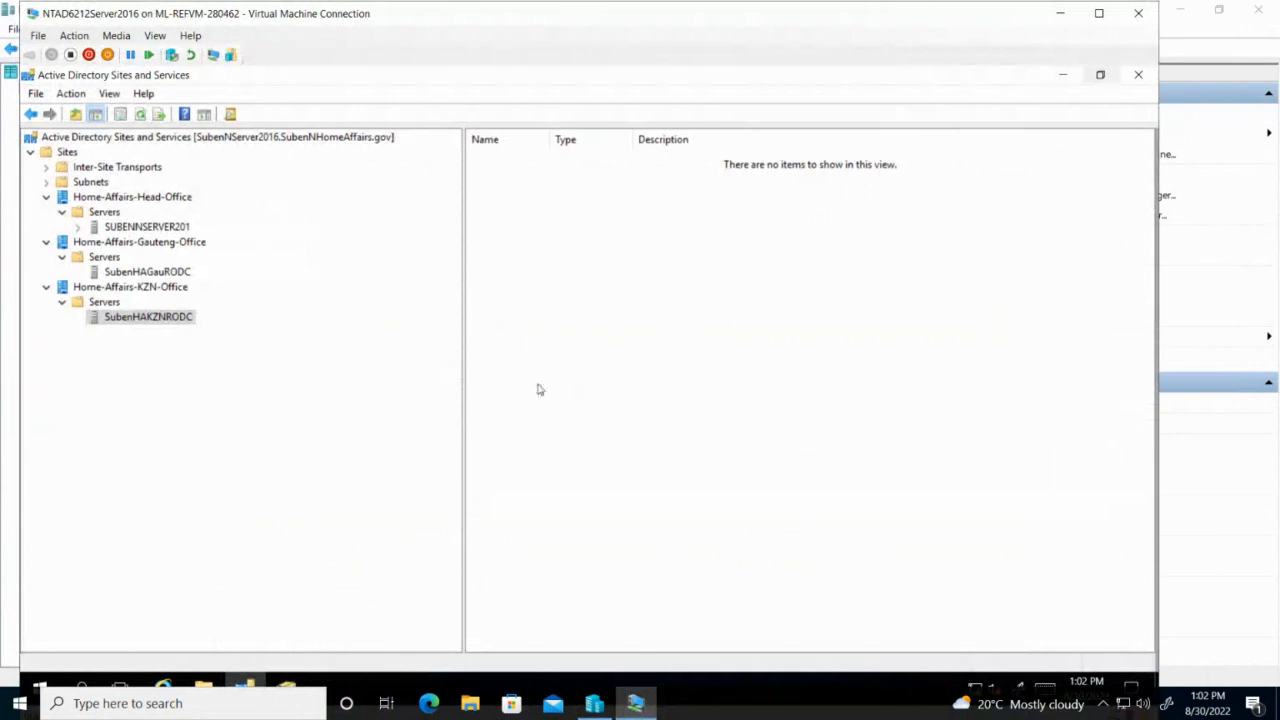
left_click(1138, 17)
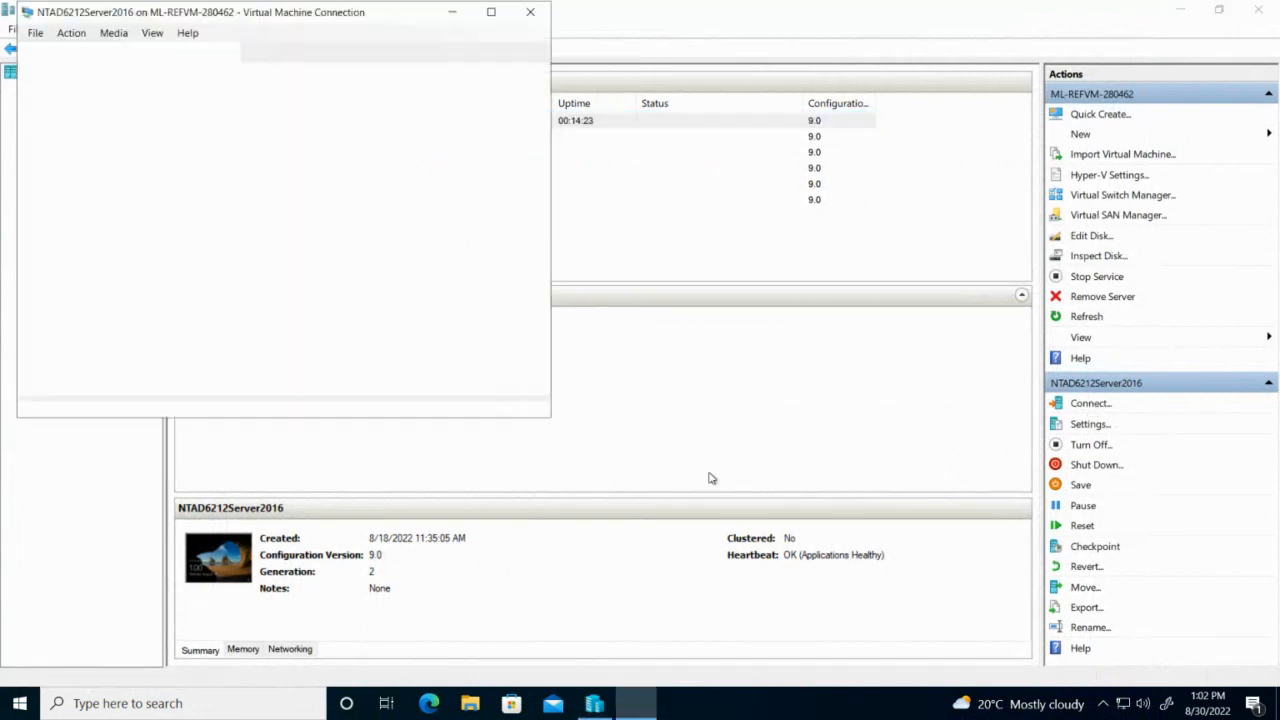
Reconnect to NTAD6212Server2016 and sign in with the Administrator password.
left_click(330, 273)
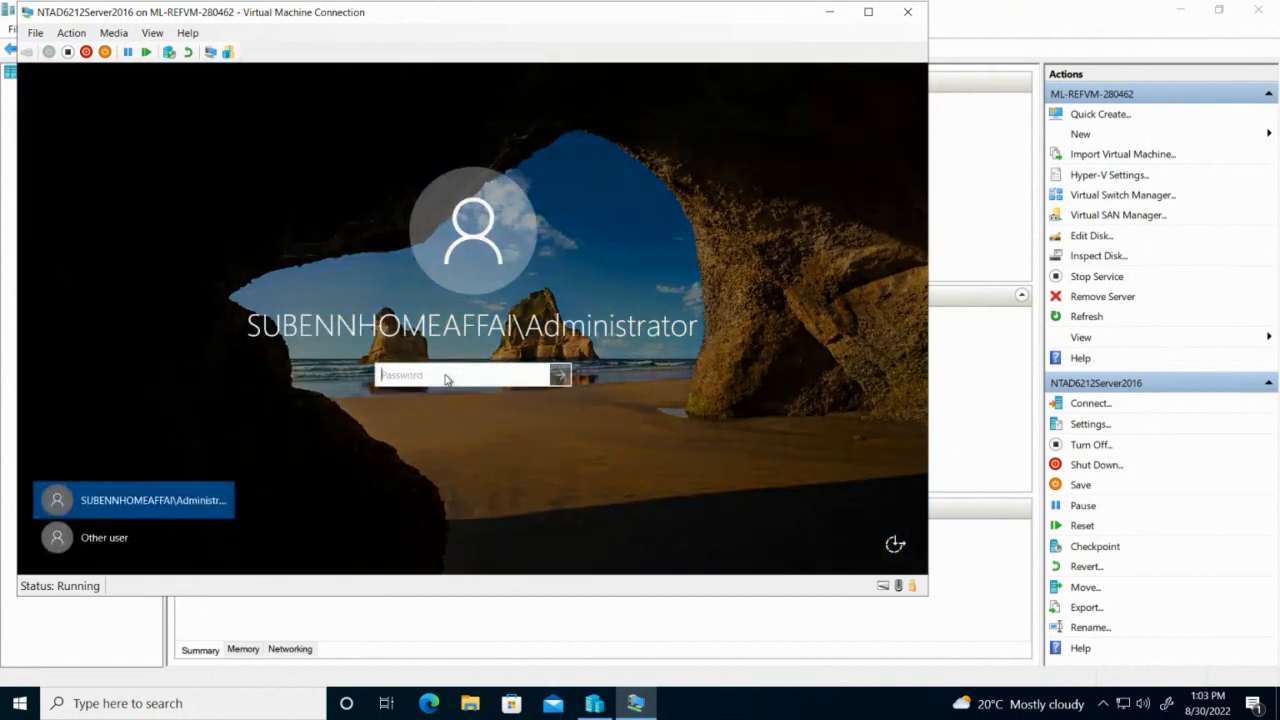
type("**********")
key("Return")
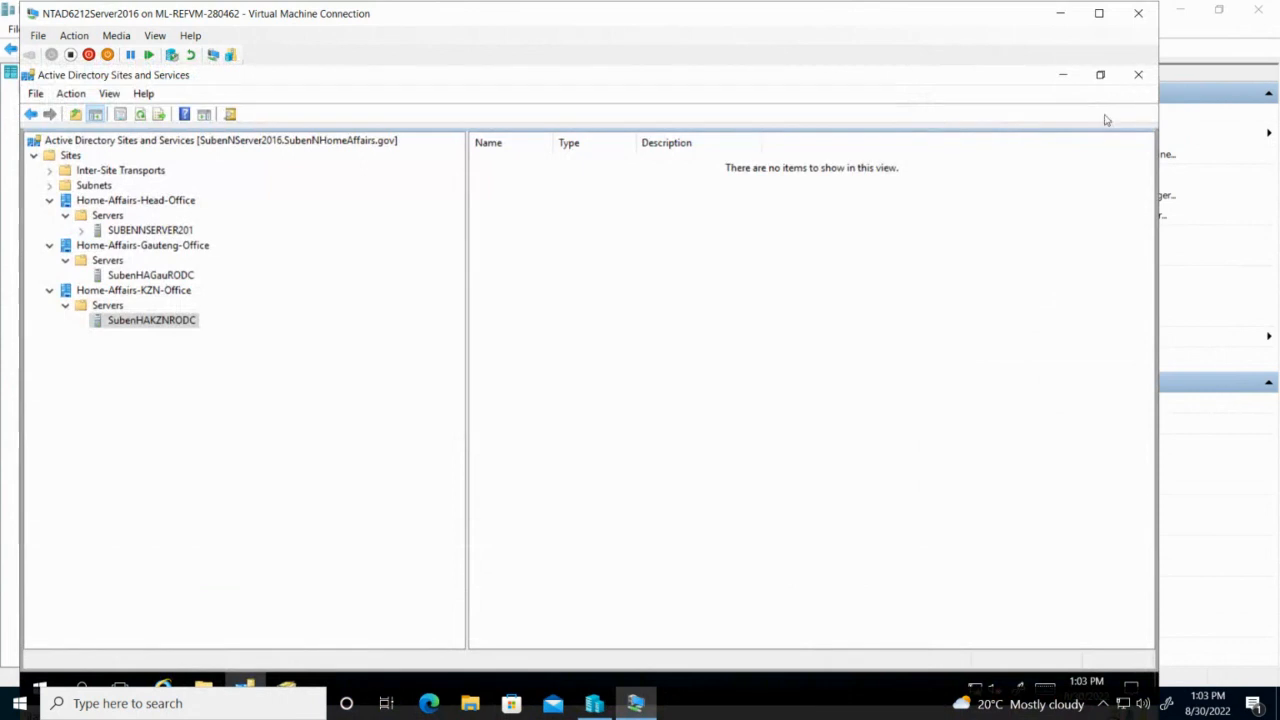
Close Sites and Services and list the accounts and groups in the SubenNHomeAffairs.gov Users container.
left_click(1138, 75)
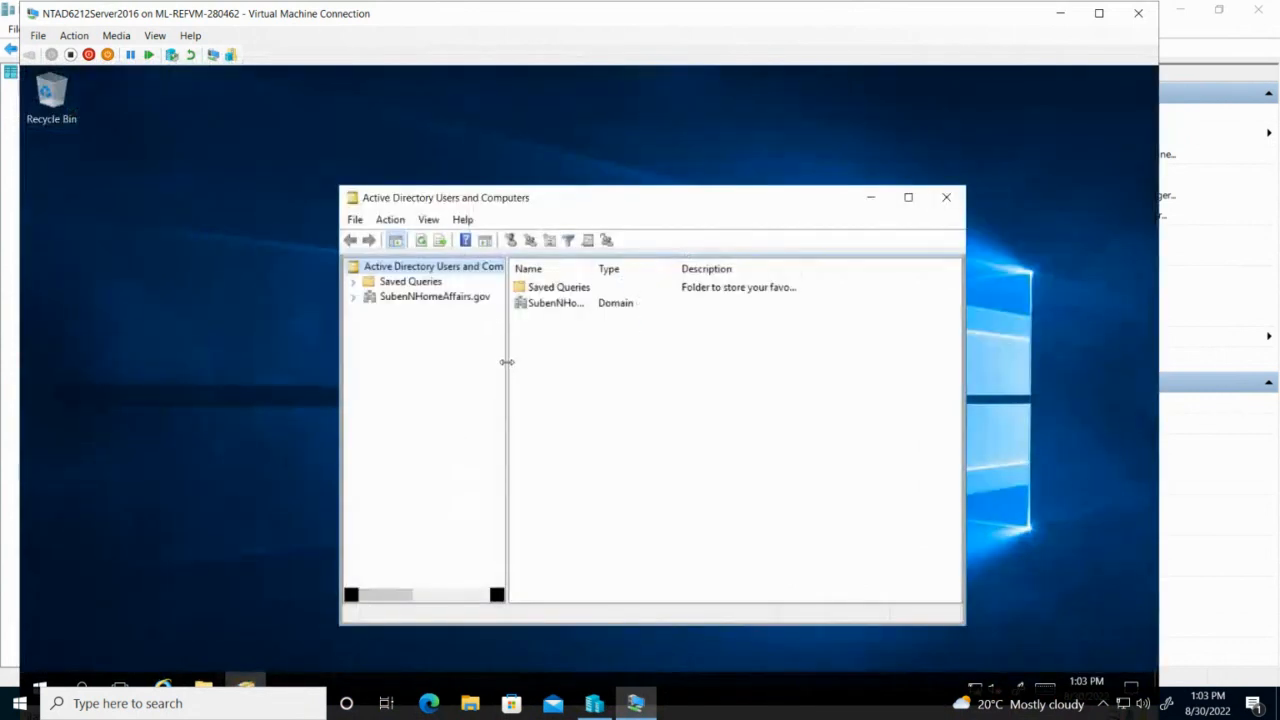
left_click_drag(507, 362, 766, 369)
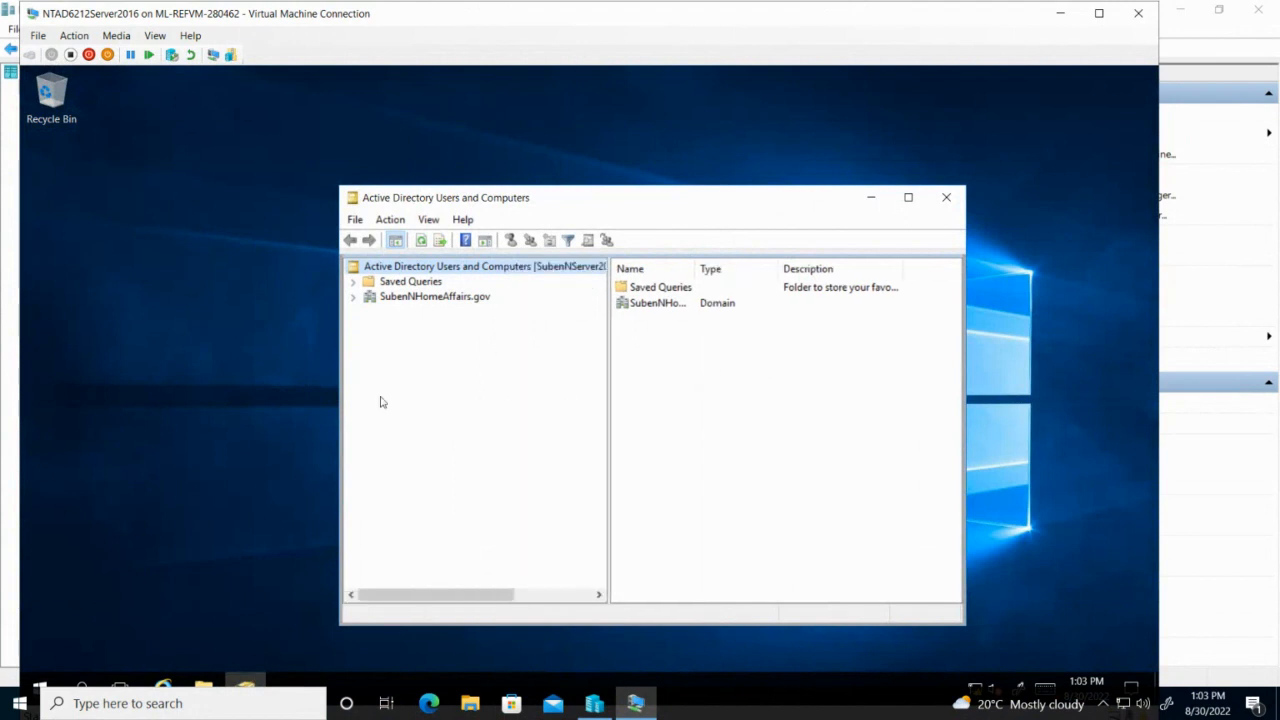
left_click(354, 297)
left_click(369, 388)
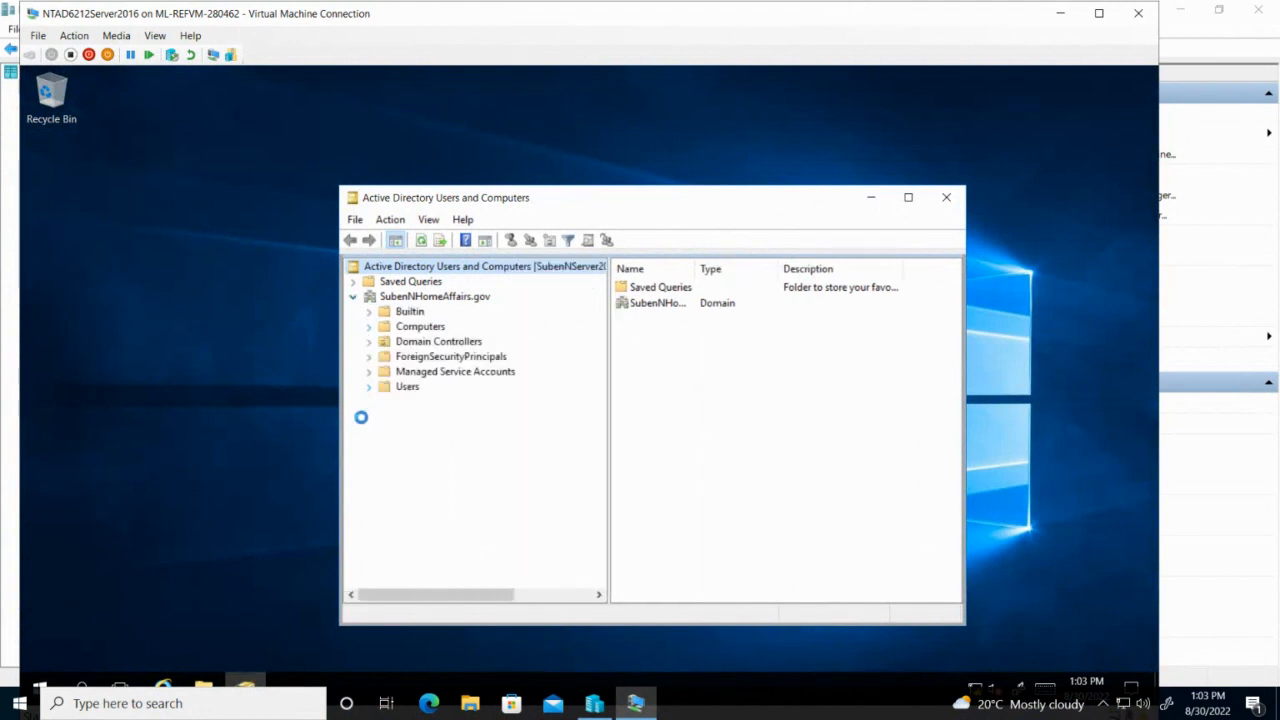
left_click(407, 388)
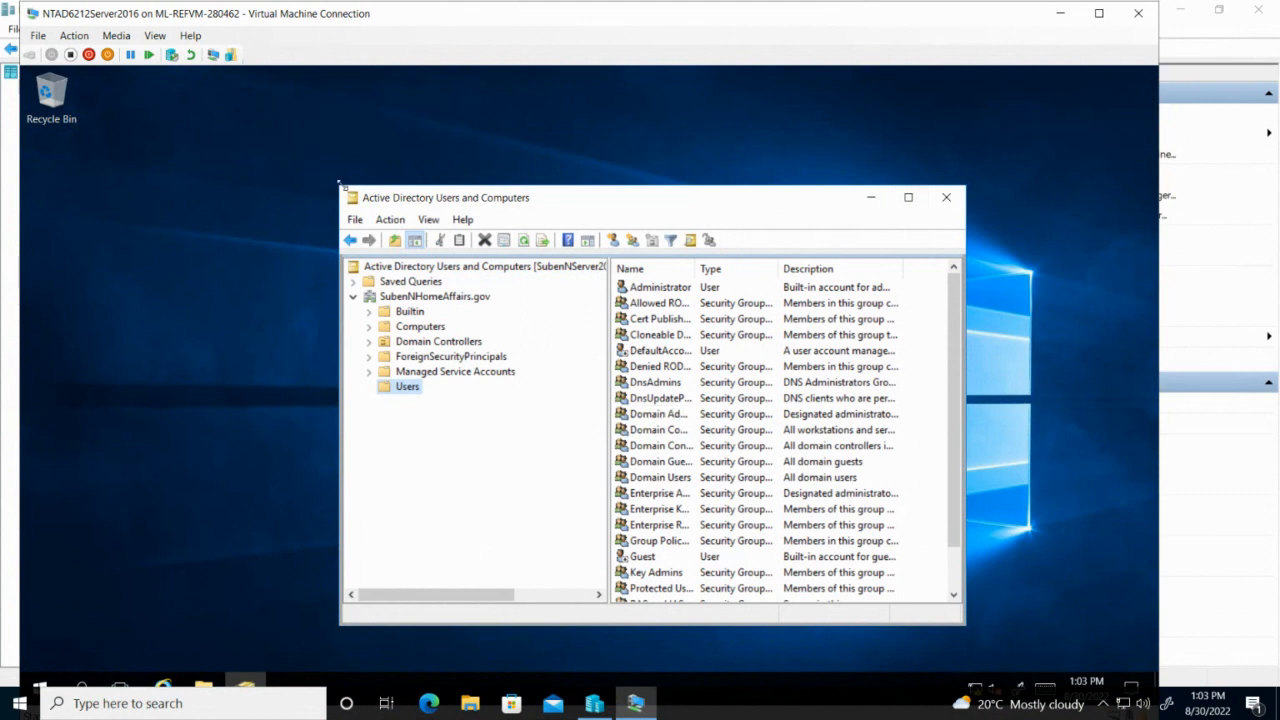
Enlarge the Users and Computers window and widen the tree pane to show the full domain path.
left_click_drag(258, 130, 210, 118)
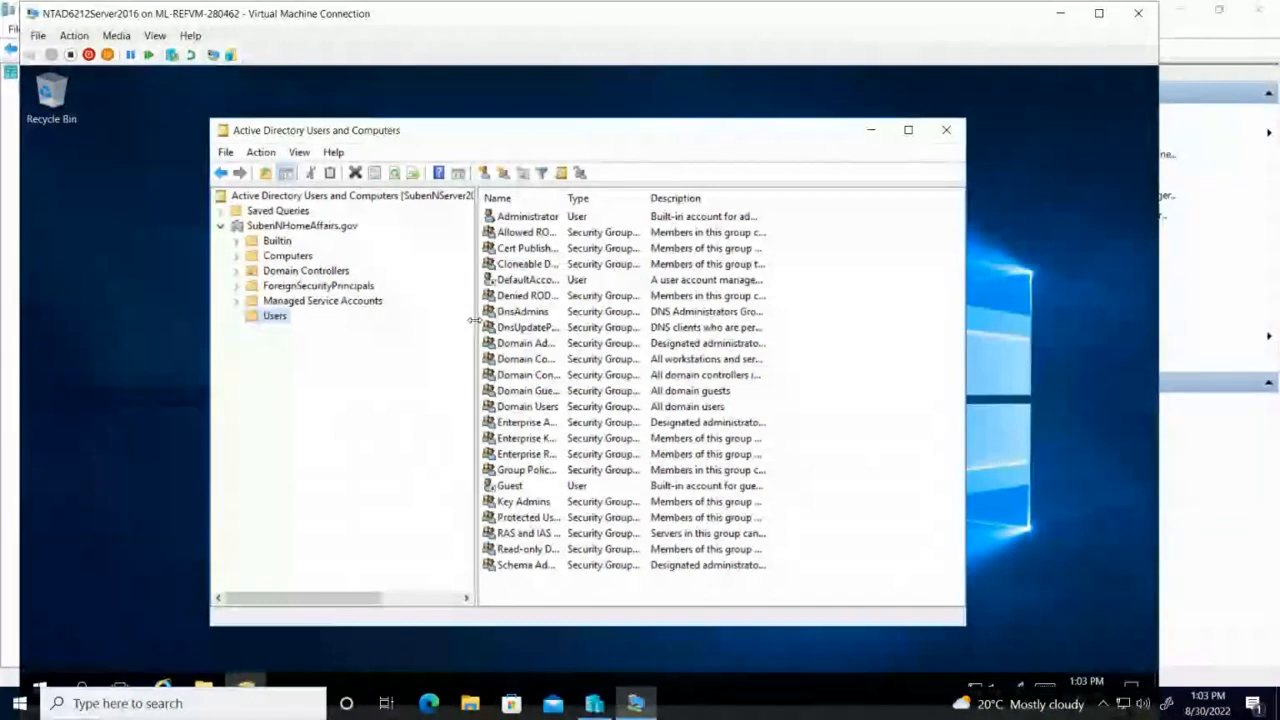
left_click_drag(478, 325, 541, 305)
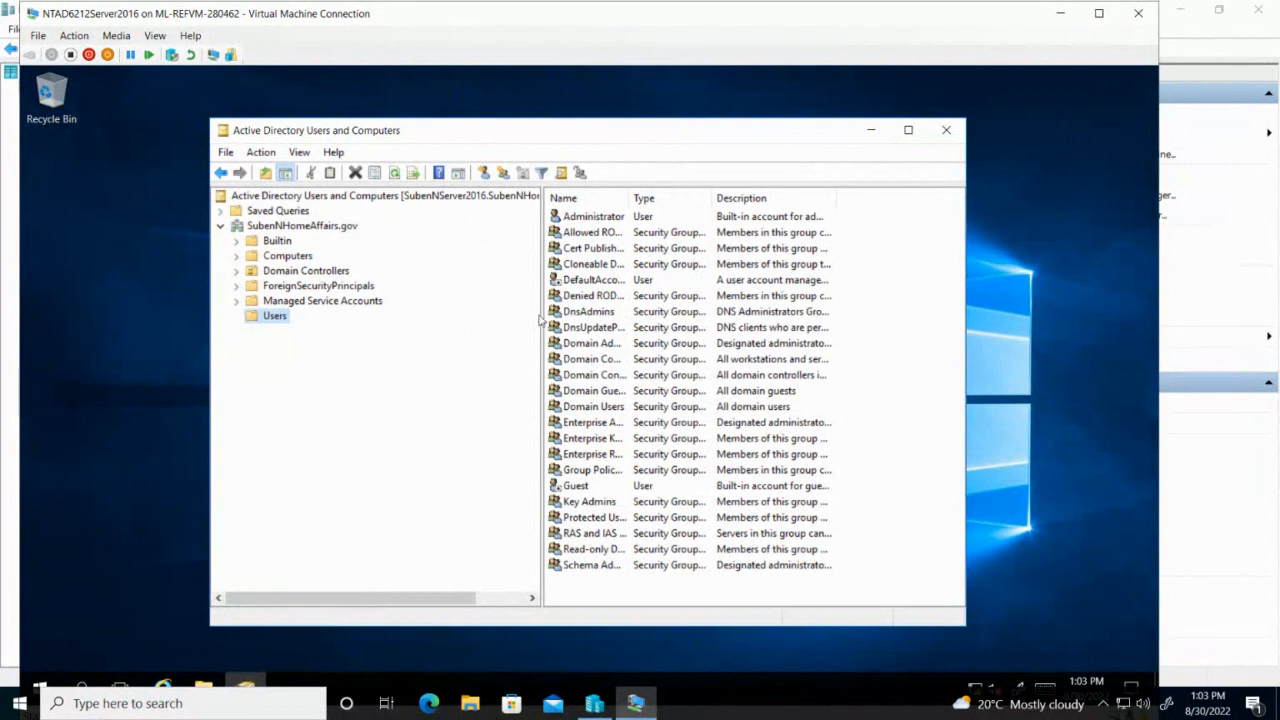
left_click_drag(540, 312, 583, 312)
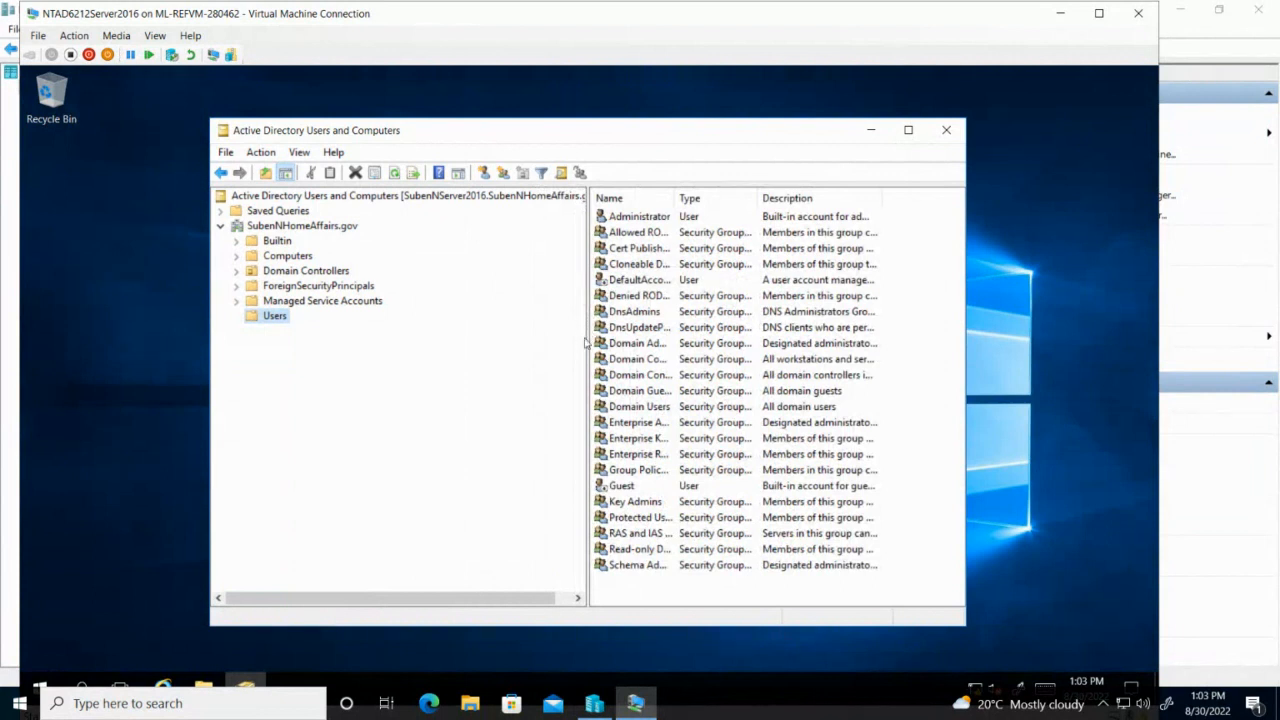
left_click_drag(584, 336, 631, 327)
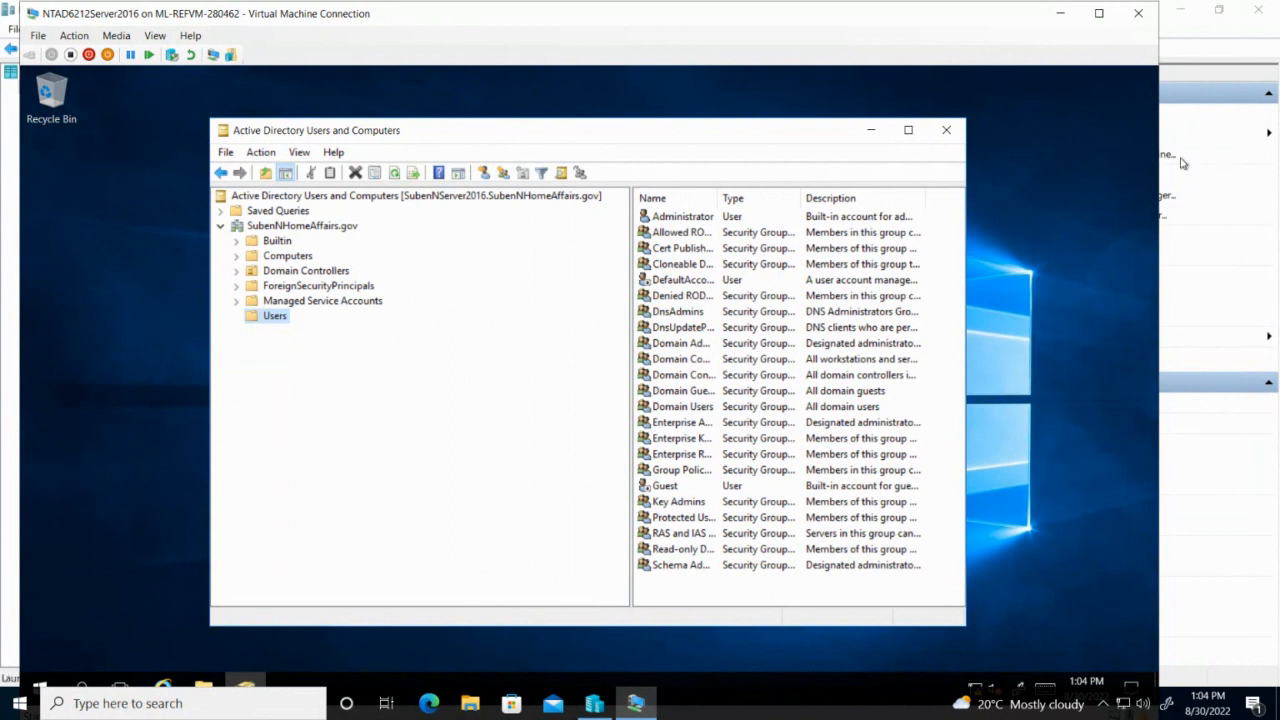
Snip the Active Directory Users and Computers window showing the SubenNHomeAffairs.gov Users accounts and groups.
mouse_move(900, 4)
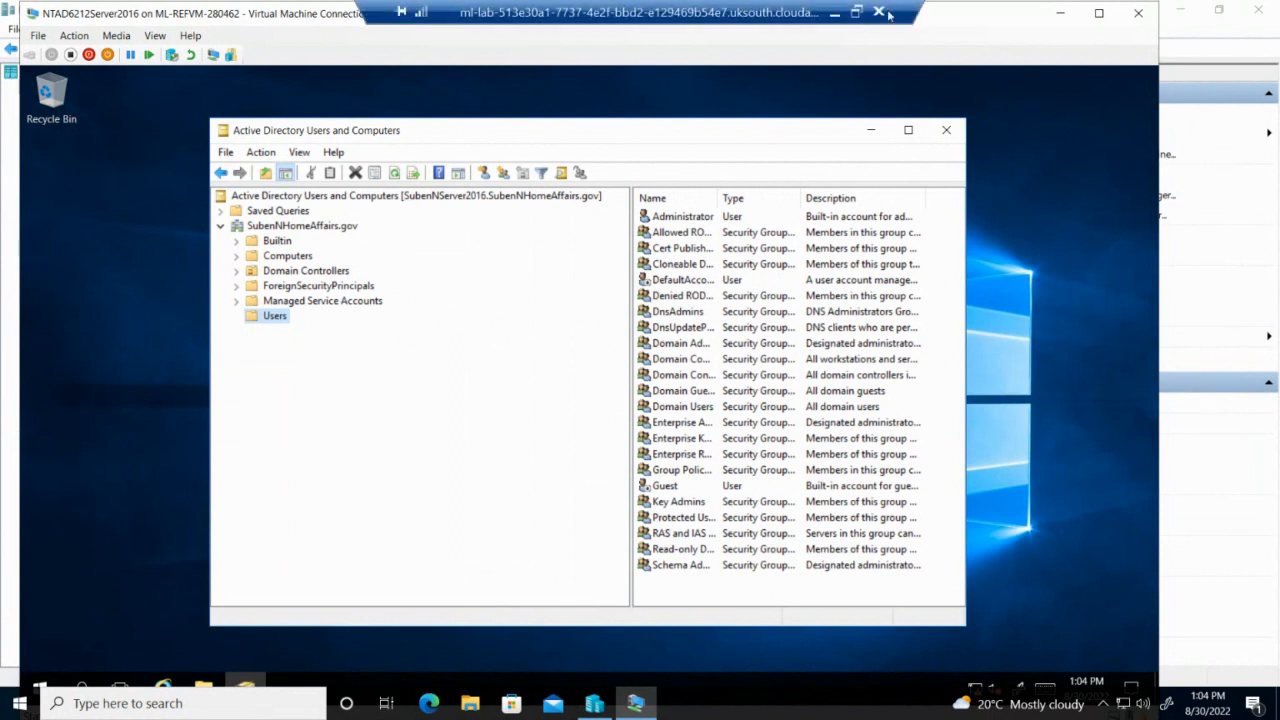
left_click(856, 14)
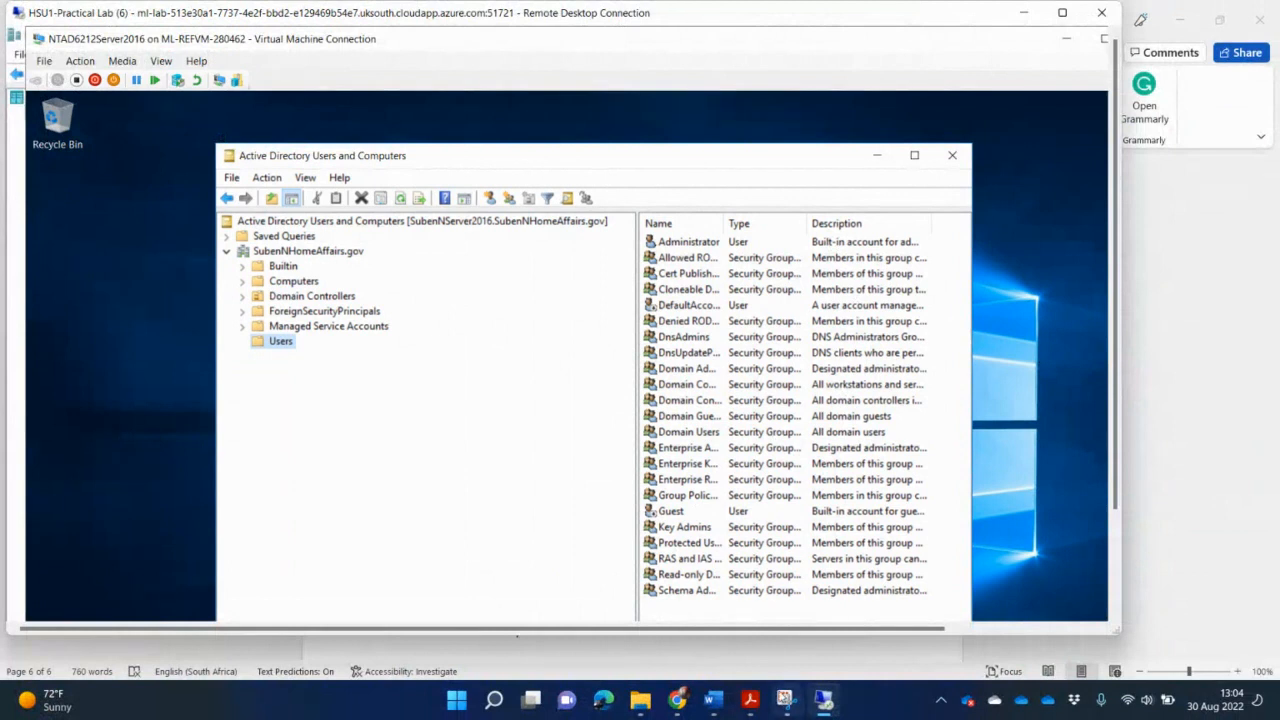
left_click(785, 700)
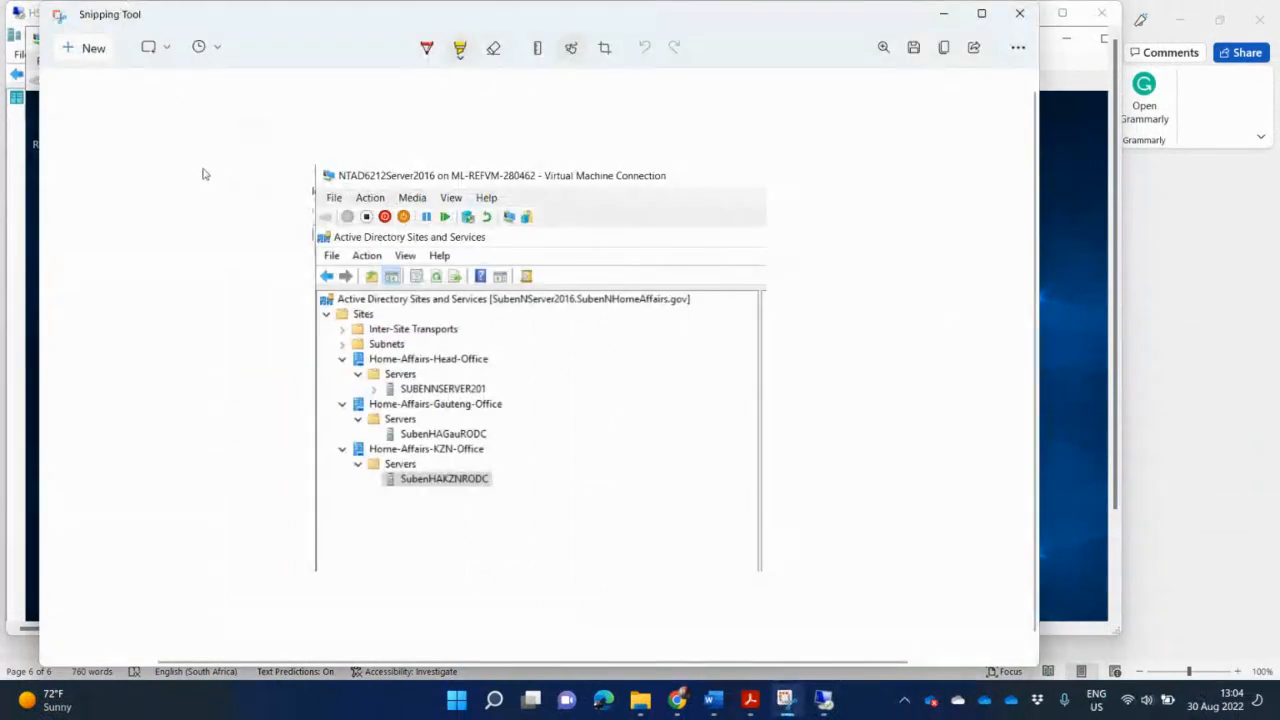
left_click(93, 47)
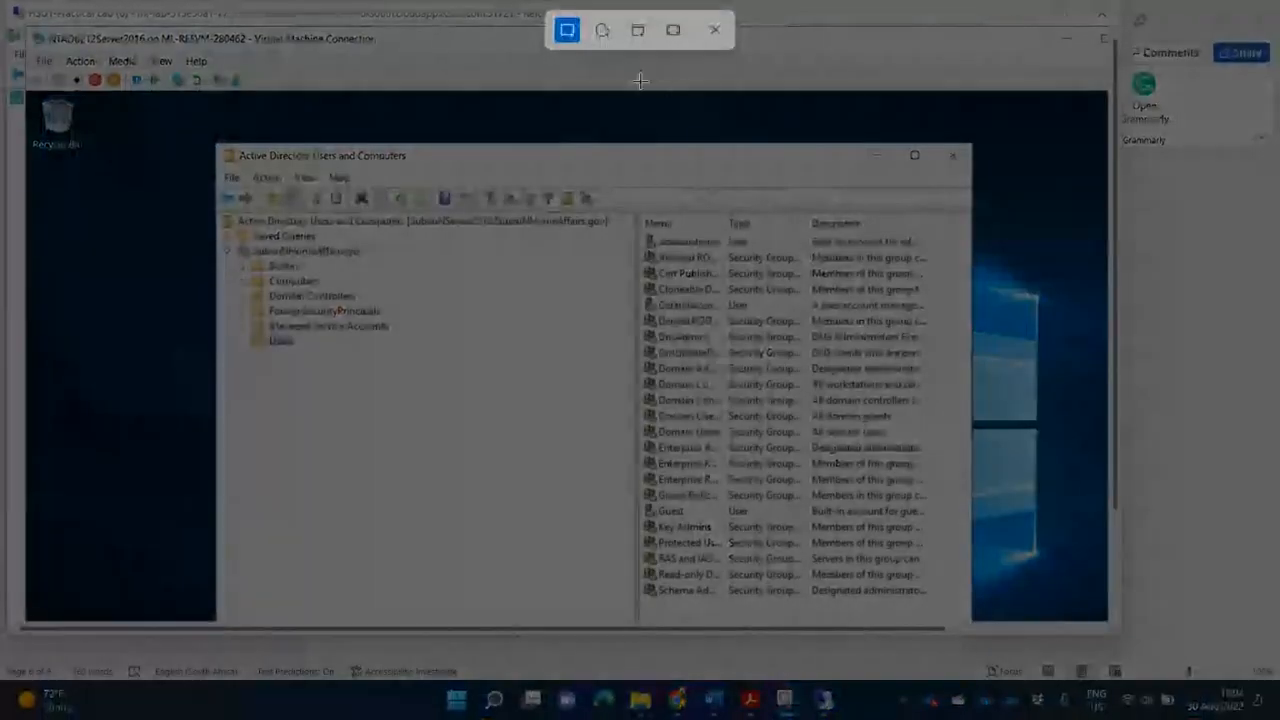
left_click_drag(216, 146, 975, 505)
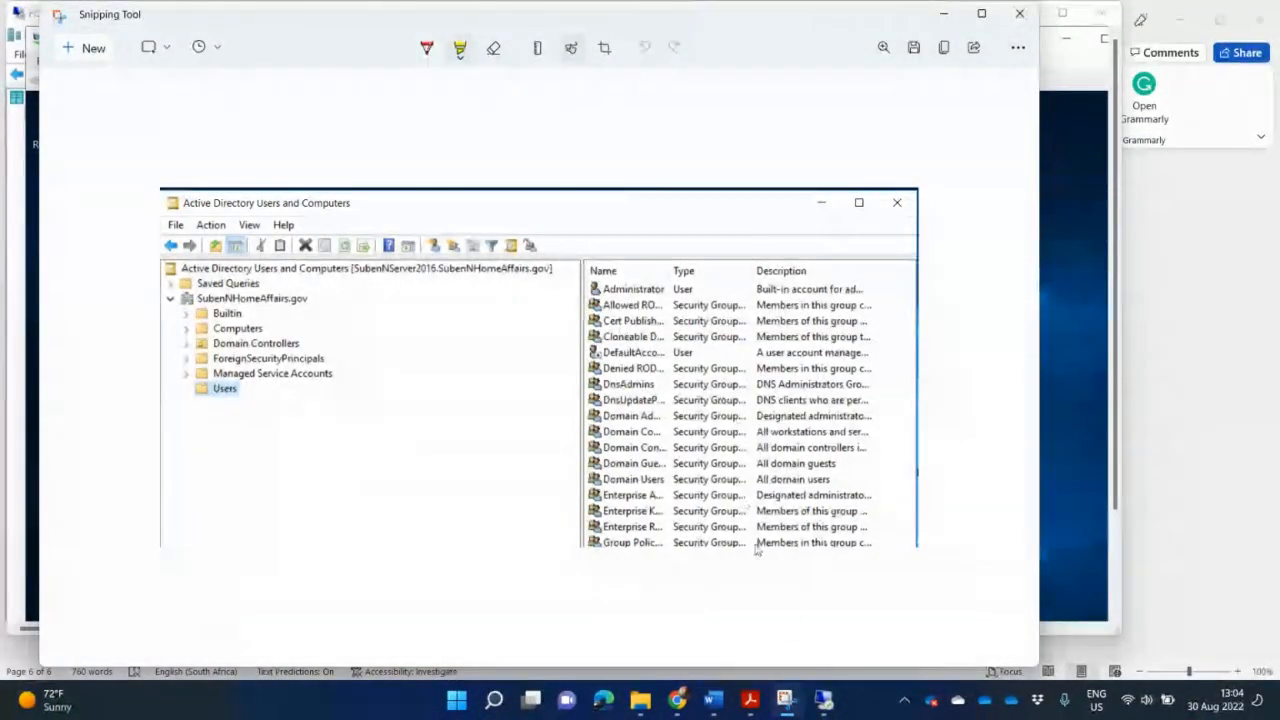
Paste the Users and Computers screenshot into the NTAD6212 document with the caption 'Domain installed'.
mouse_move(714, 701)
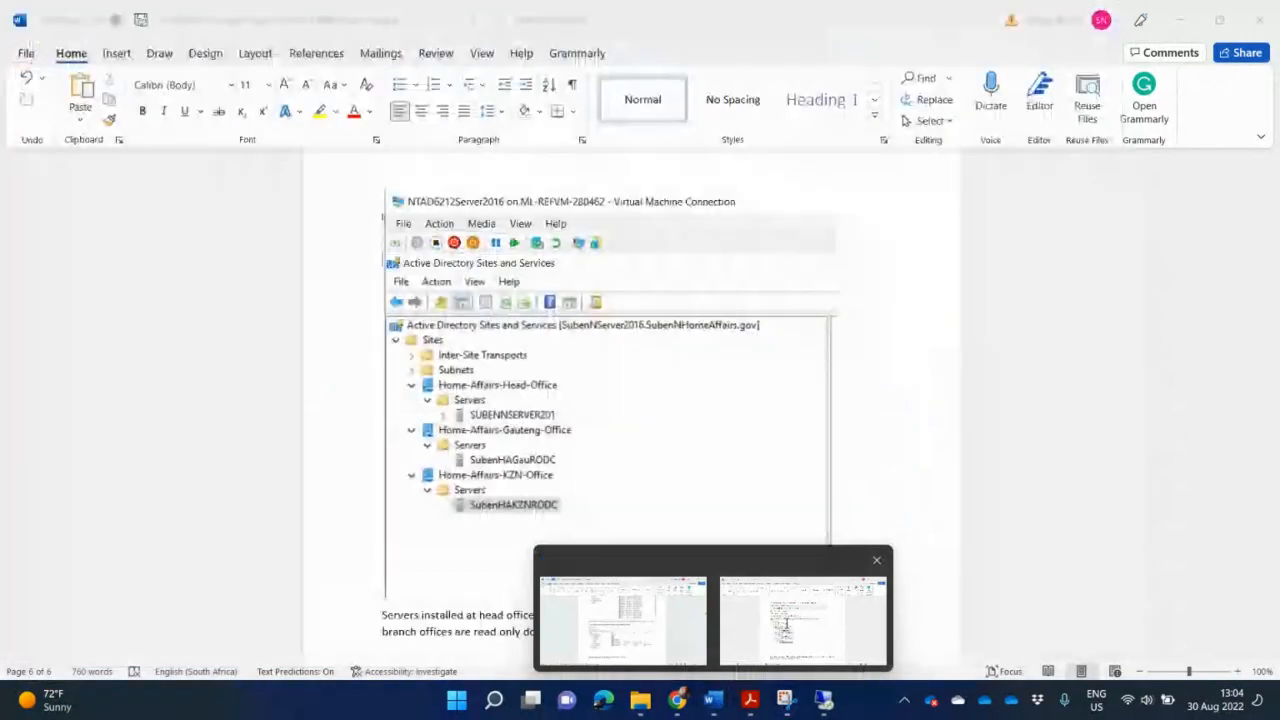
left_click(787, 620)
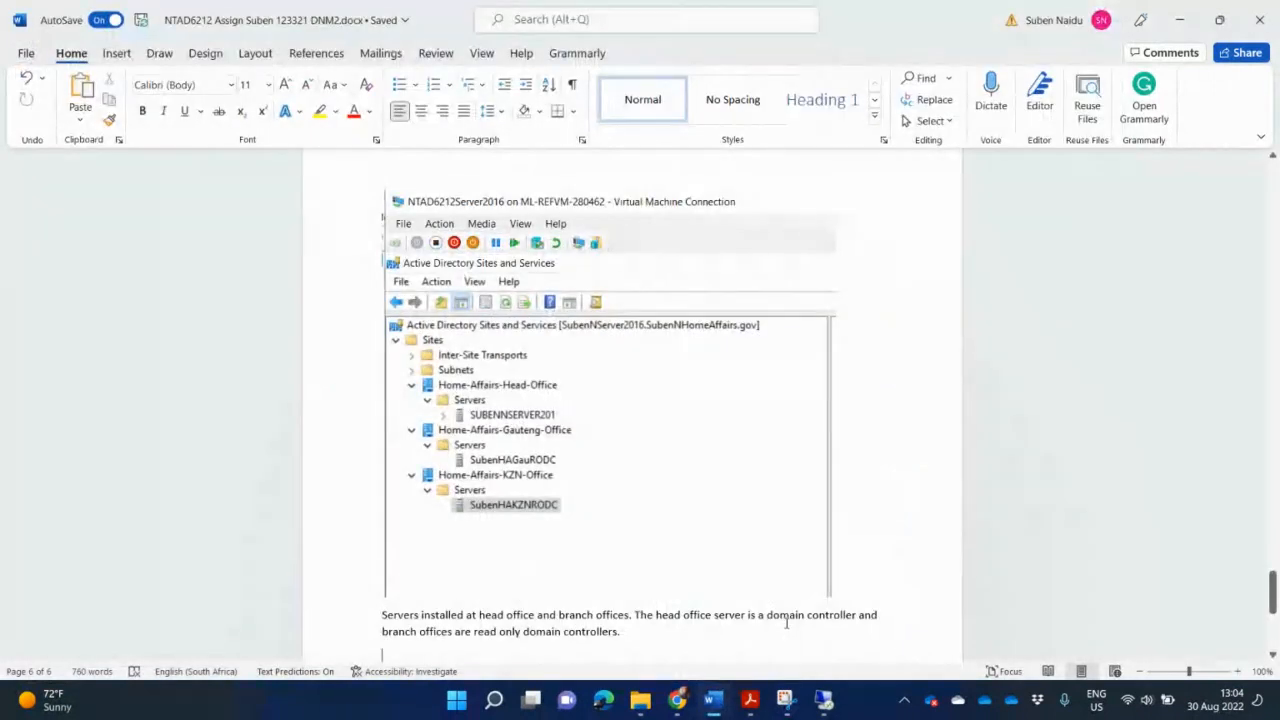
key("ctrl+v")
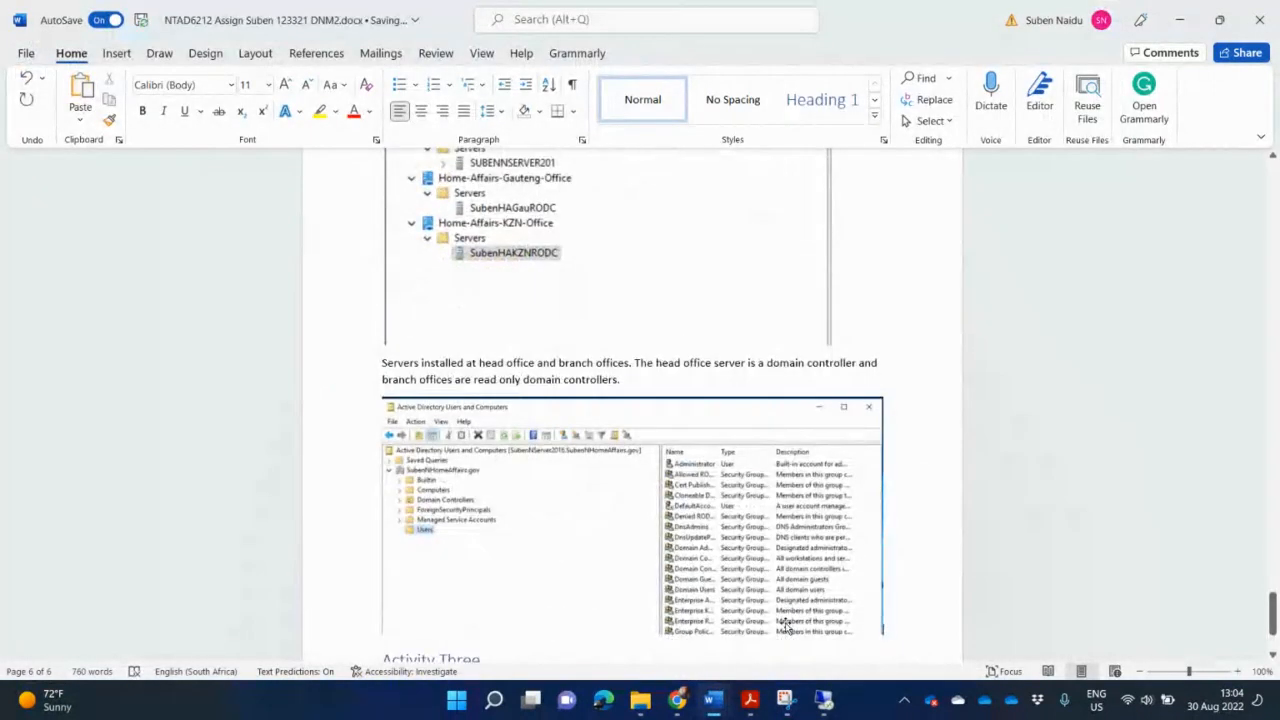
key("Return")
type("Domain installed")
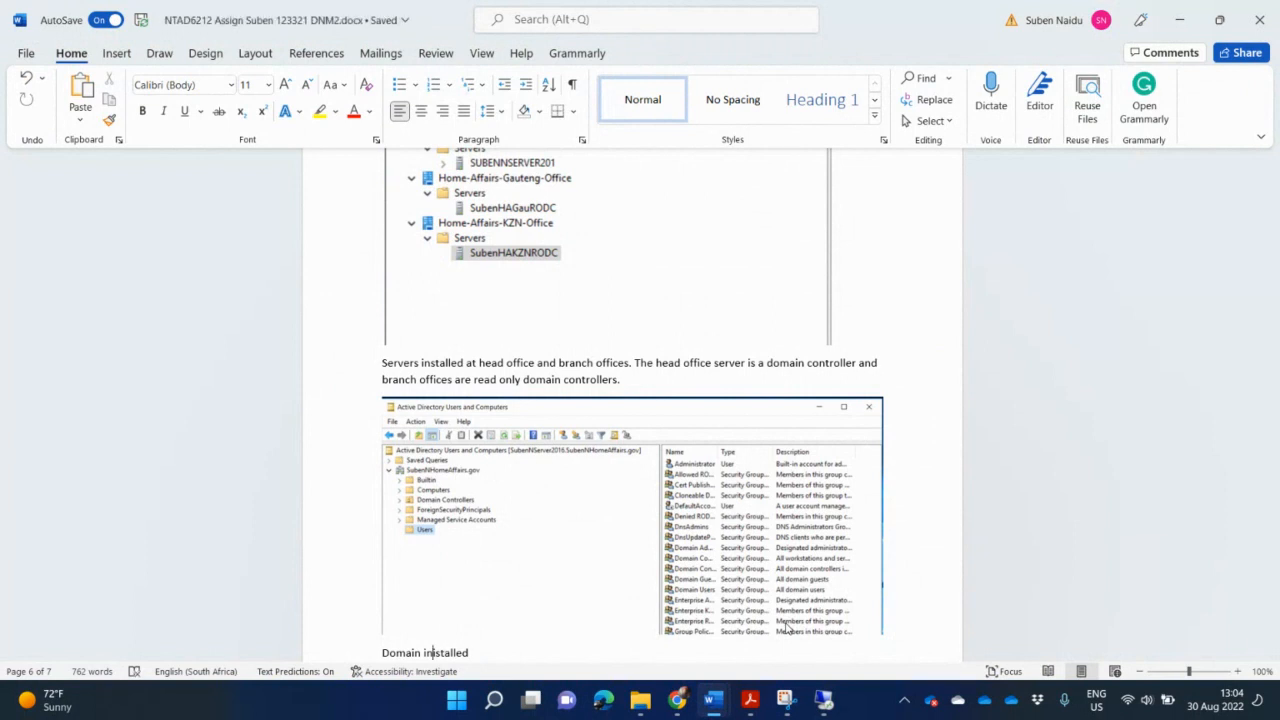
key("BackSpace")
left_click(503, 651)
key("Return")
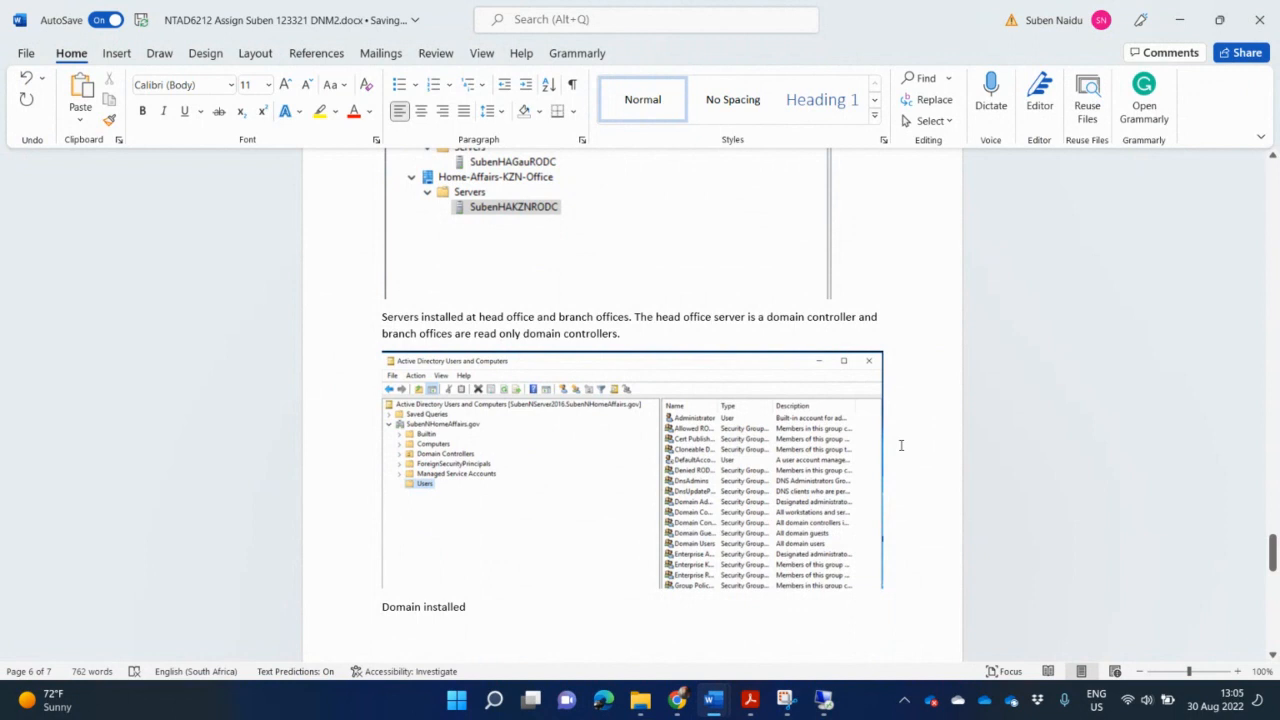
left_click(825, 698)
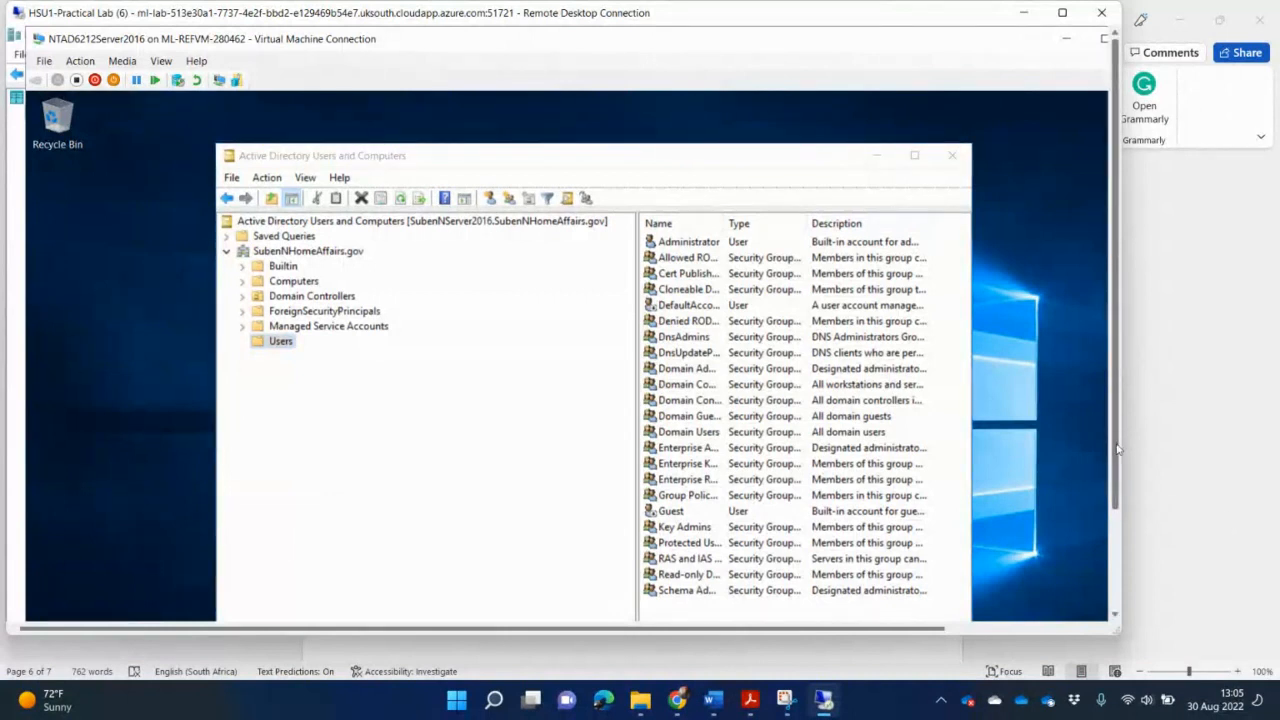
Maximise the server session and open DNS Manager from Server Manager's Tools menu.
left_click(1062, 12)
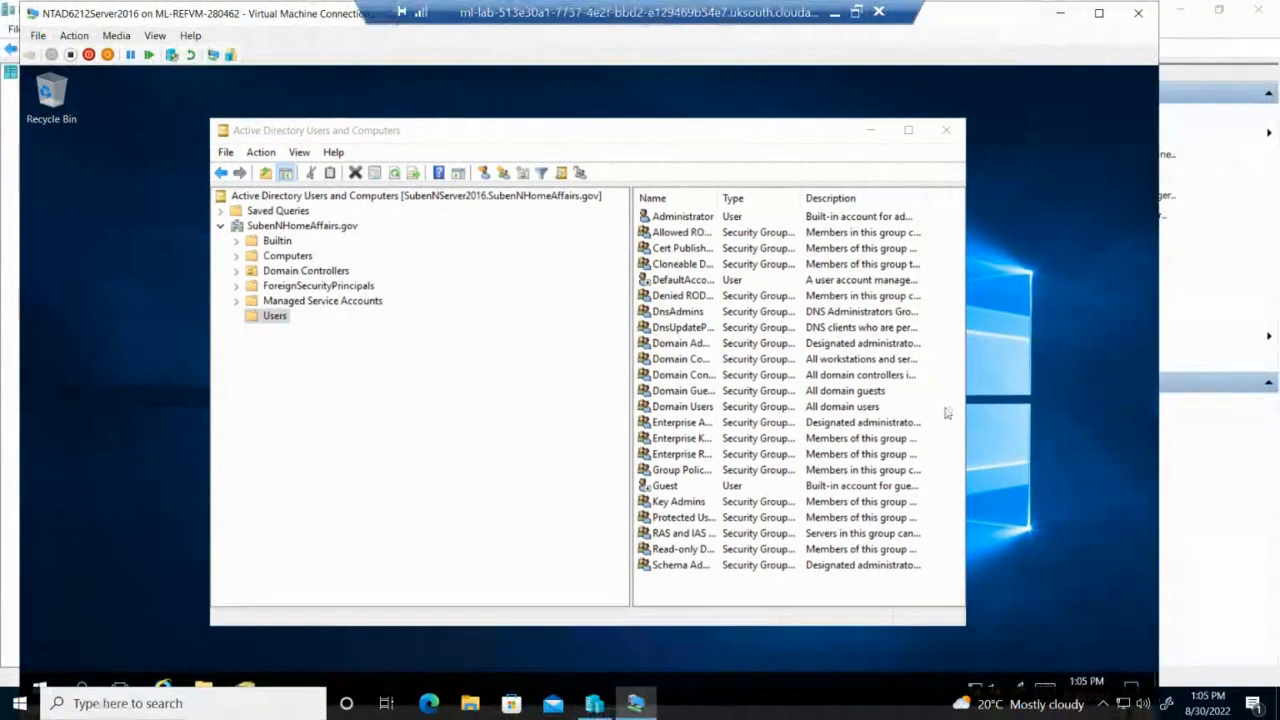
left_click(40, 686)
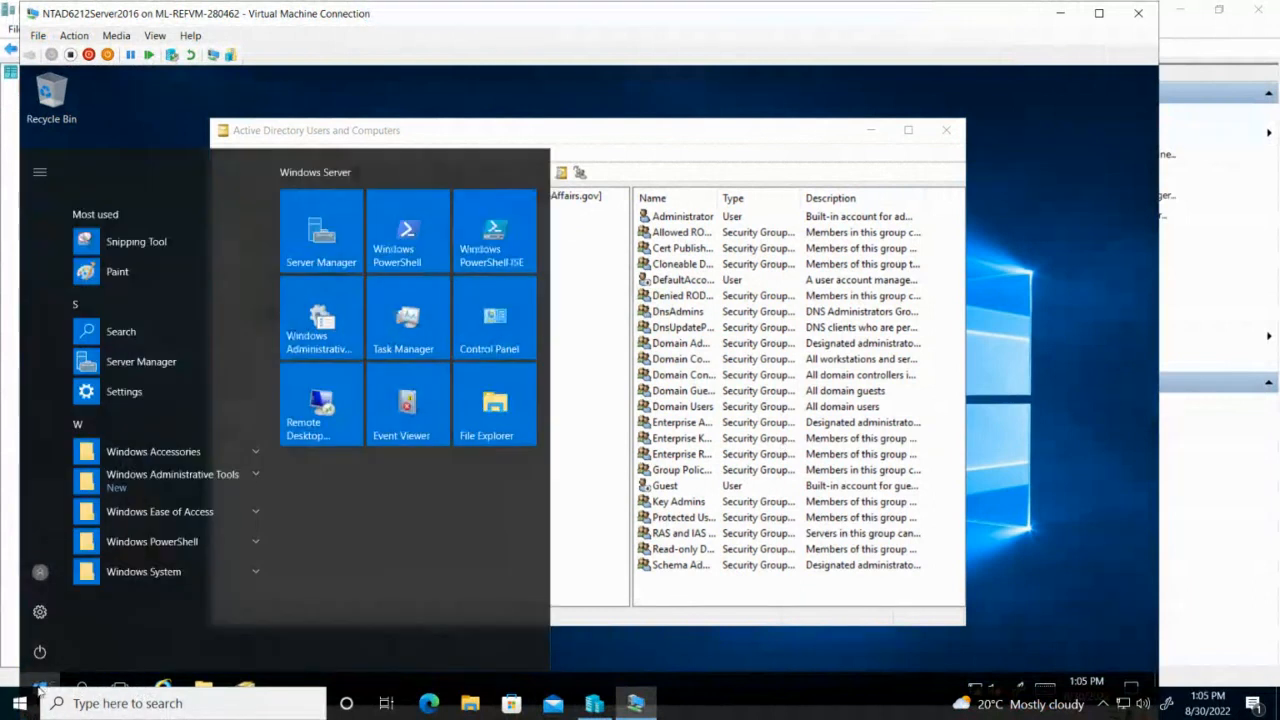
left_click(313, 252)
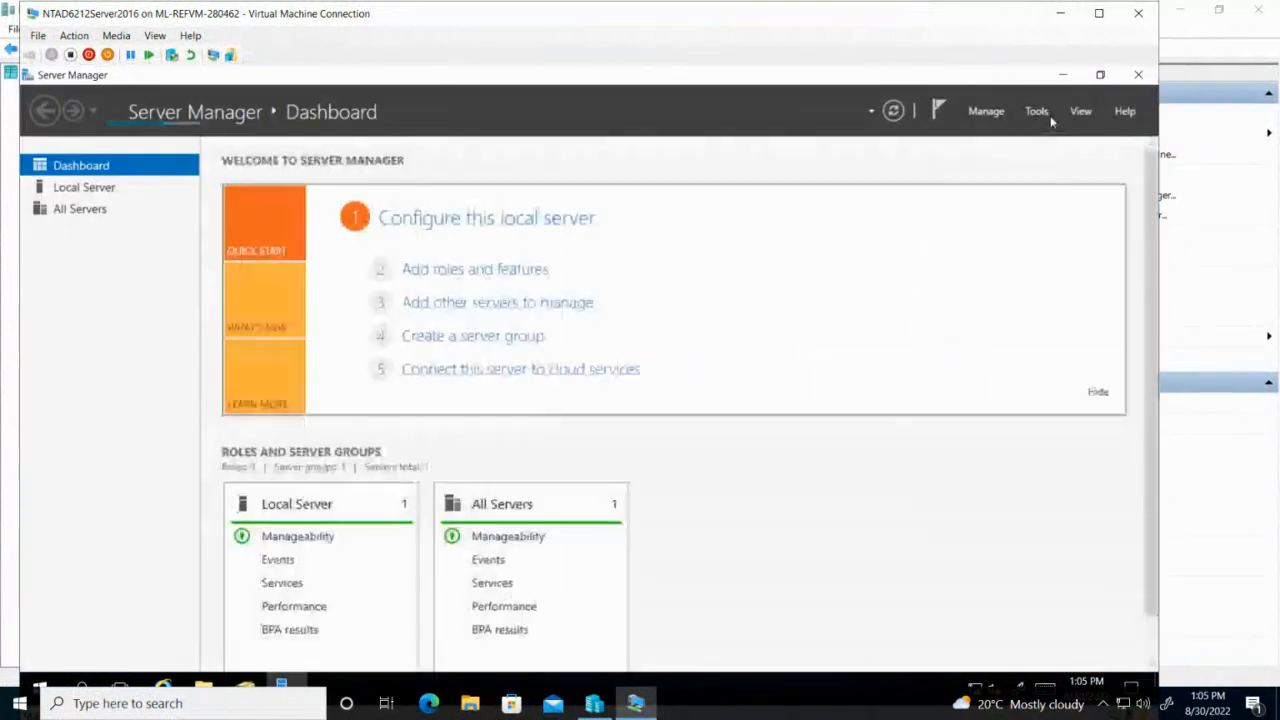
left_click(1036, 111)
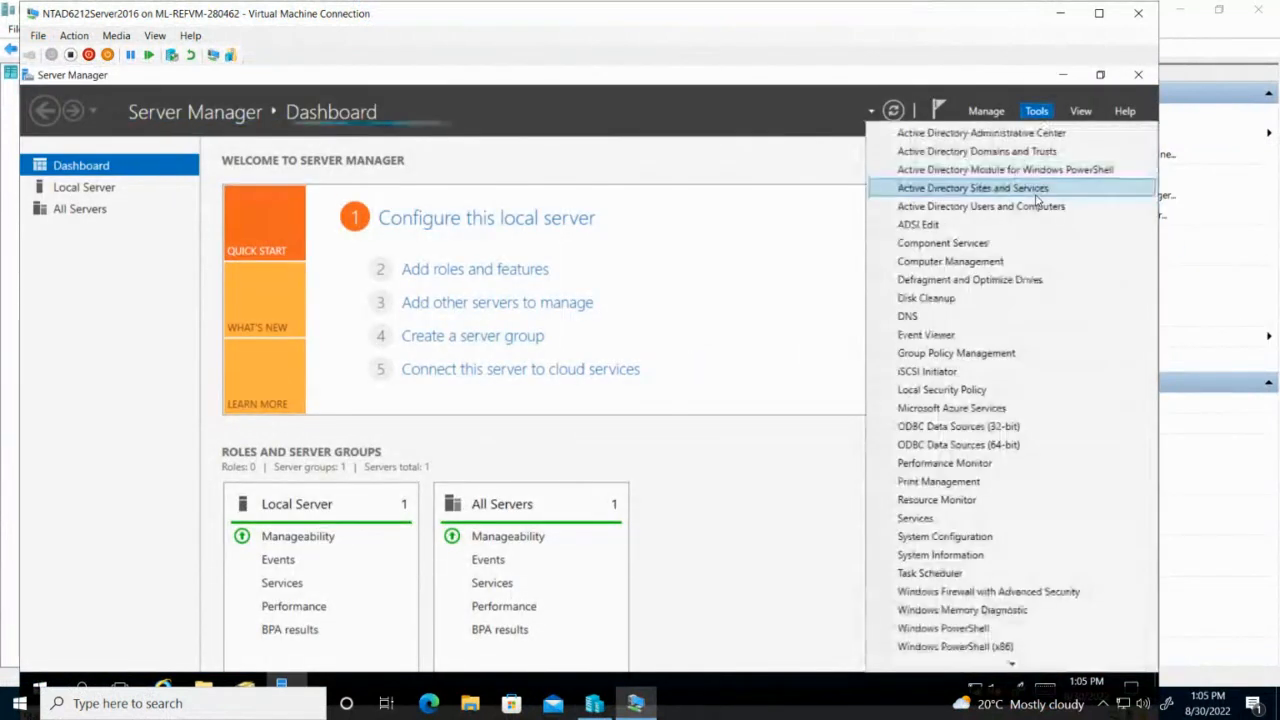
left_click(915, 317)
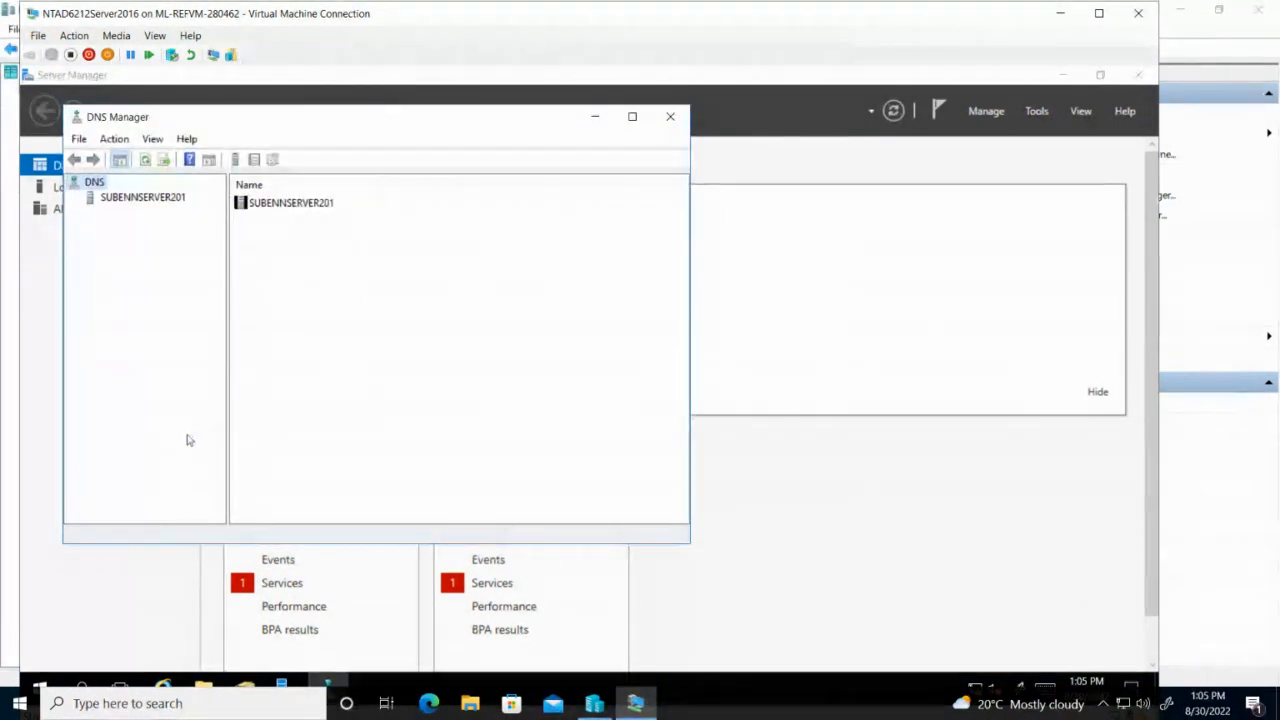
Show the SubenNHomeAffairs.gov forward lookup zone records in a maximised DNS Manager with a wider tree pane.
left_click(96, 202)
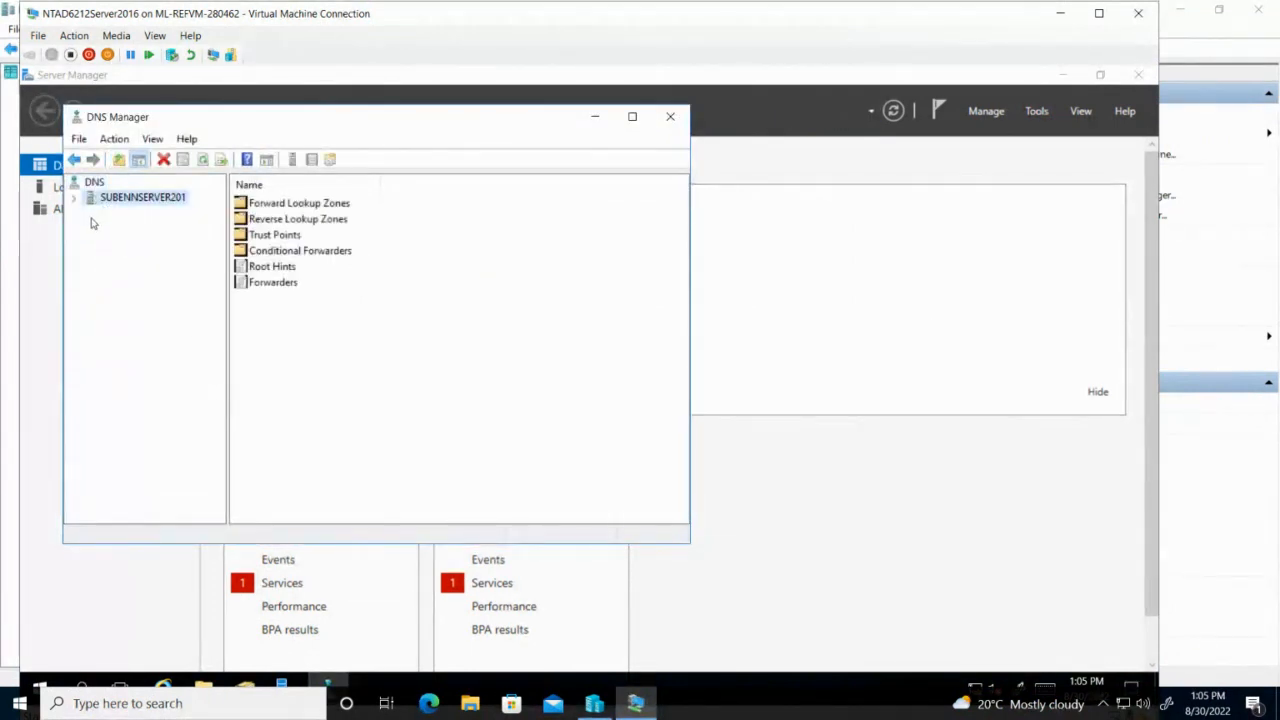
left_click(73, 197)
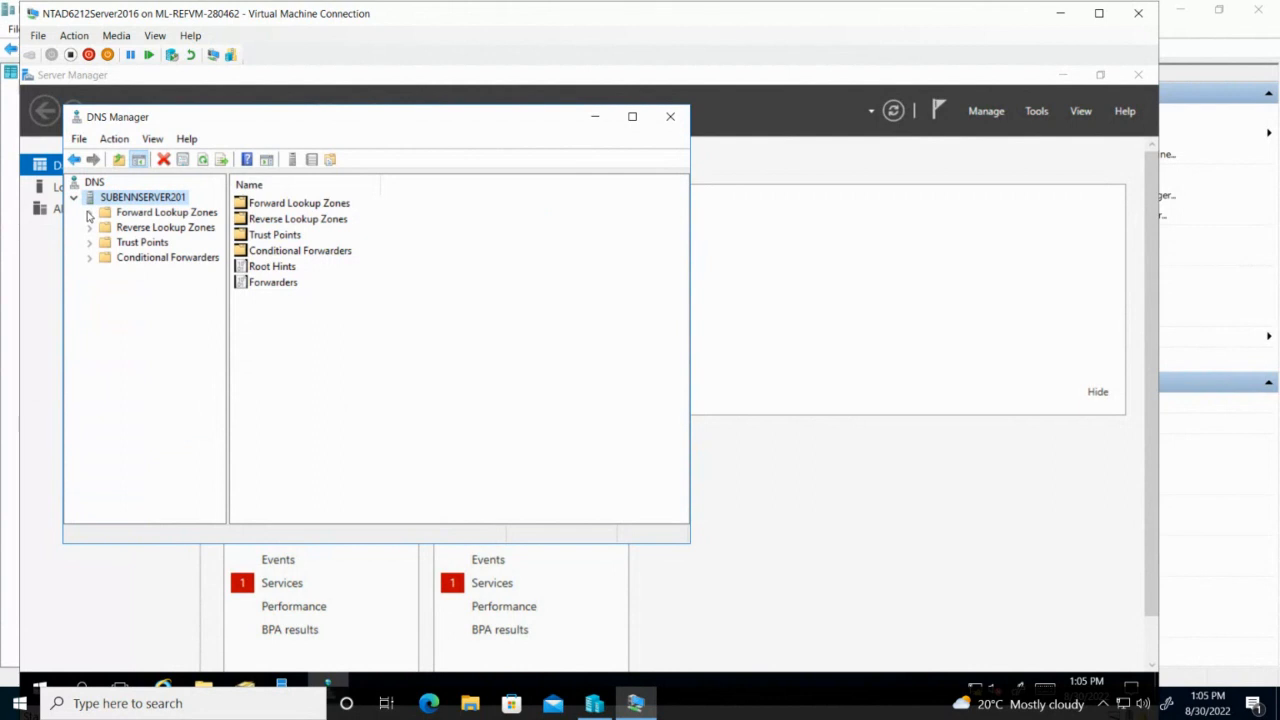
double_click(95, 213)
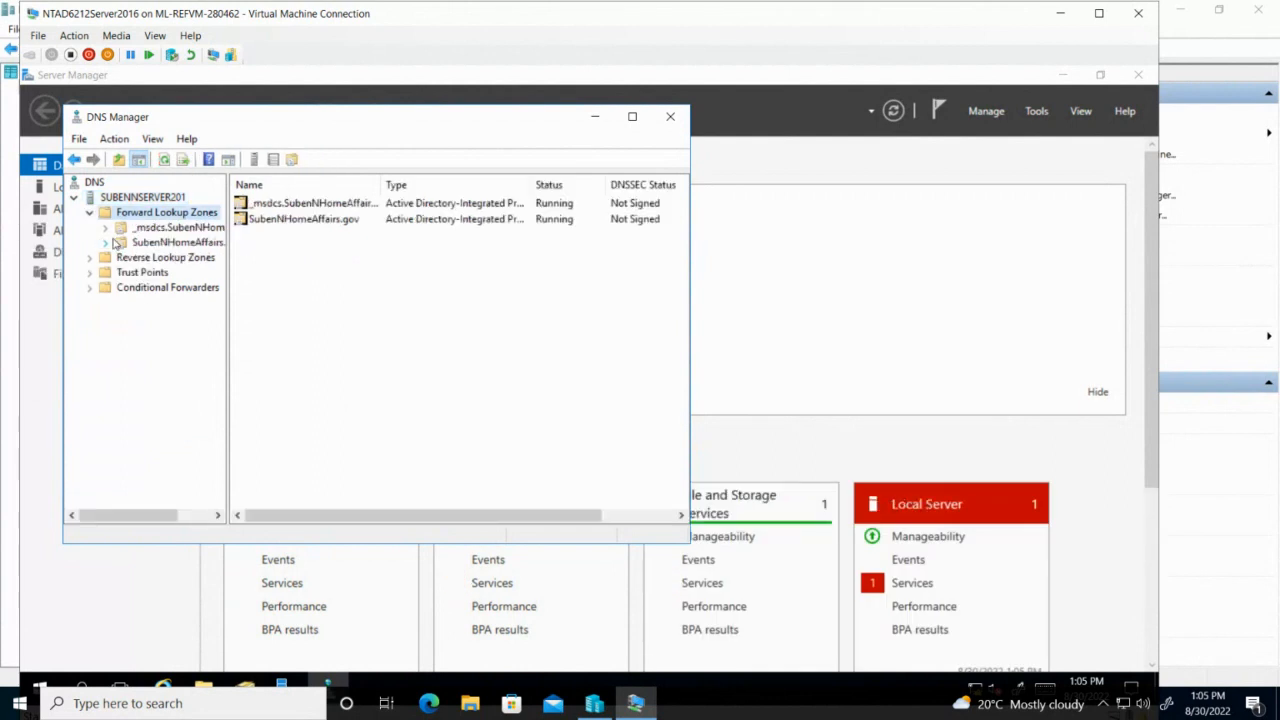
left_click(178, 243)
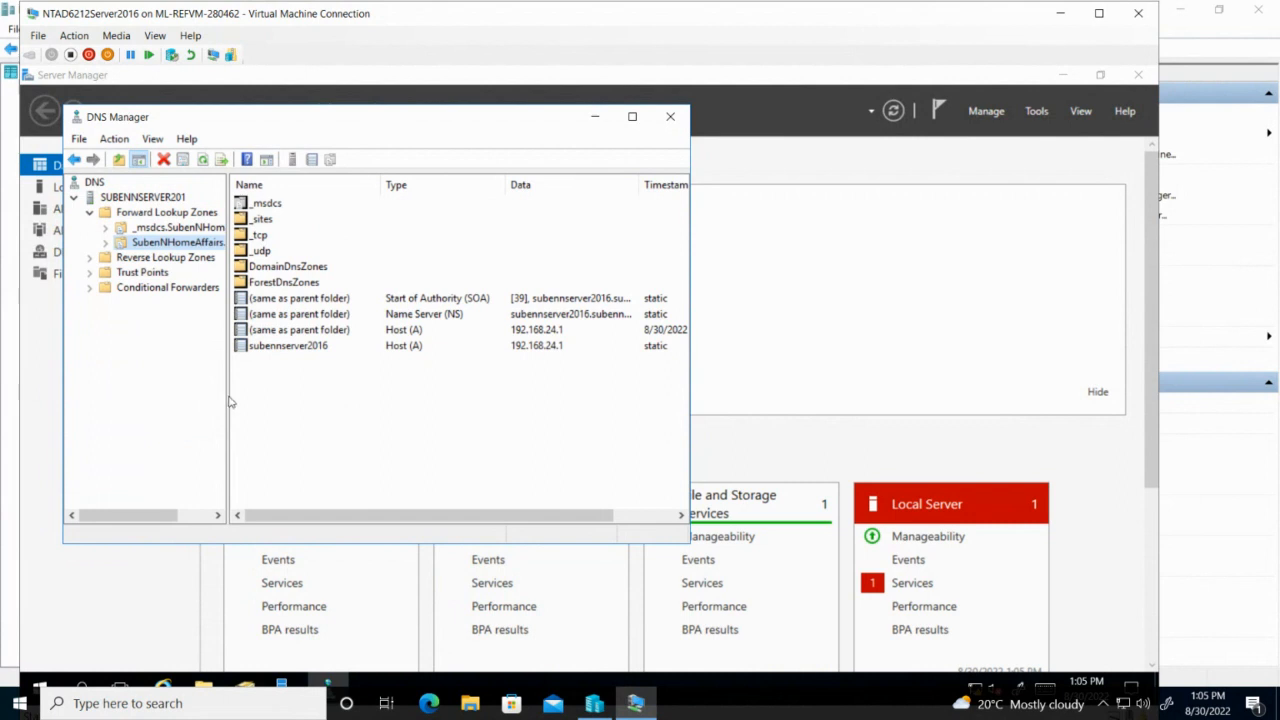
left_click(632, 116)
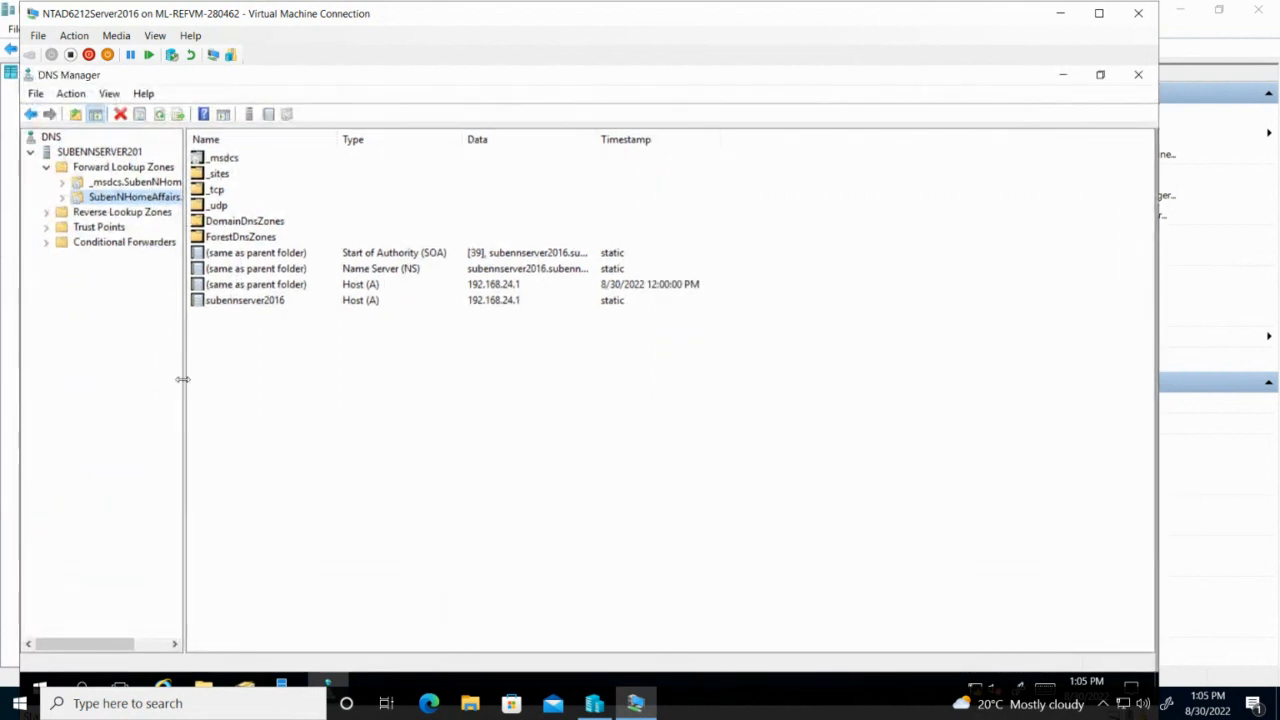
left_click_drag(195, 379, 355, 367)
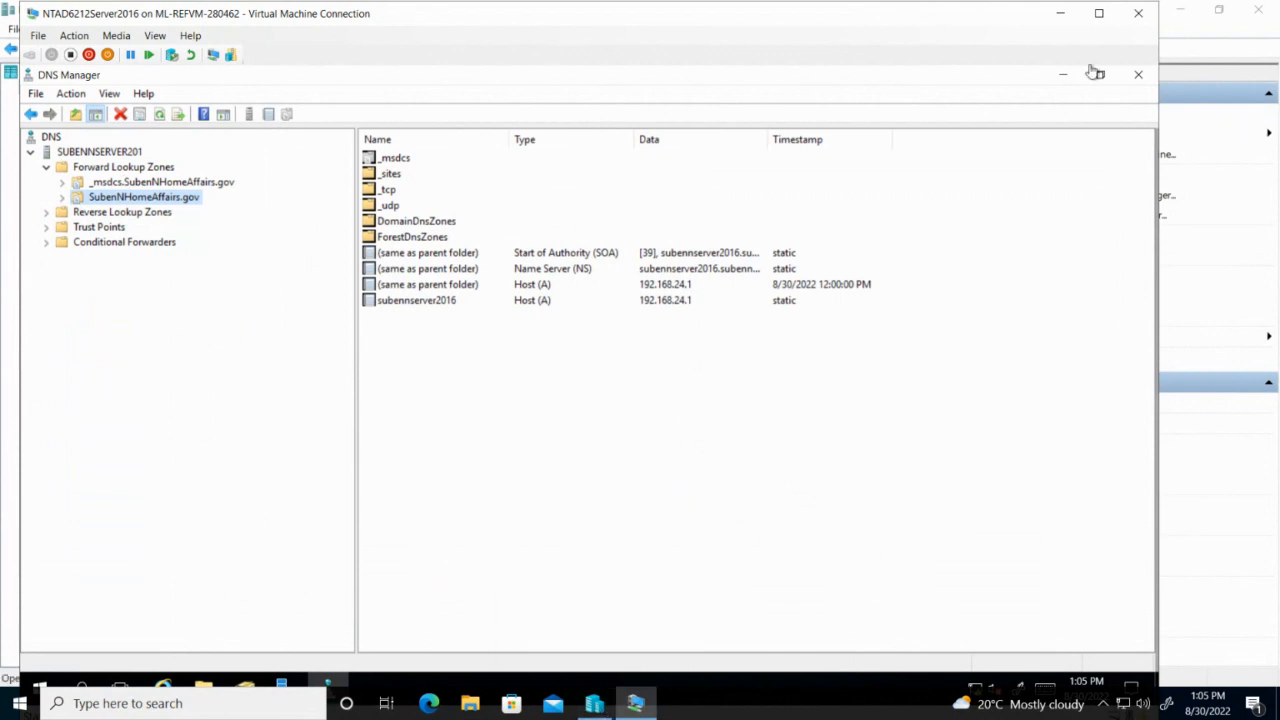
left_click(870, 12)
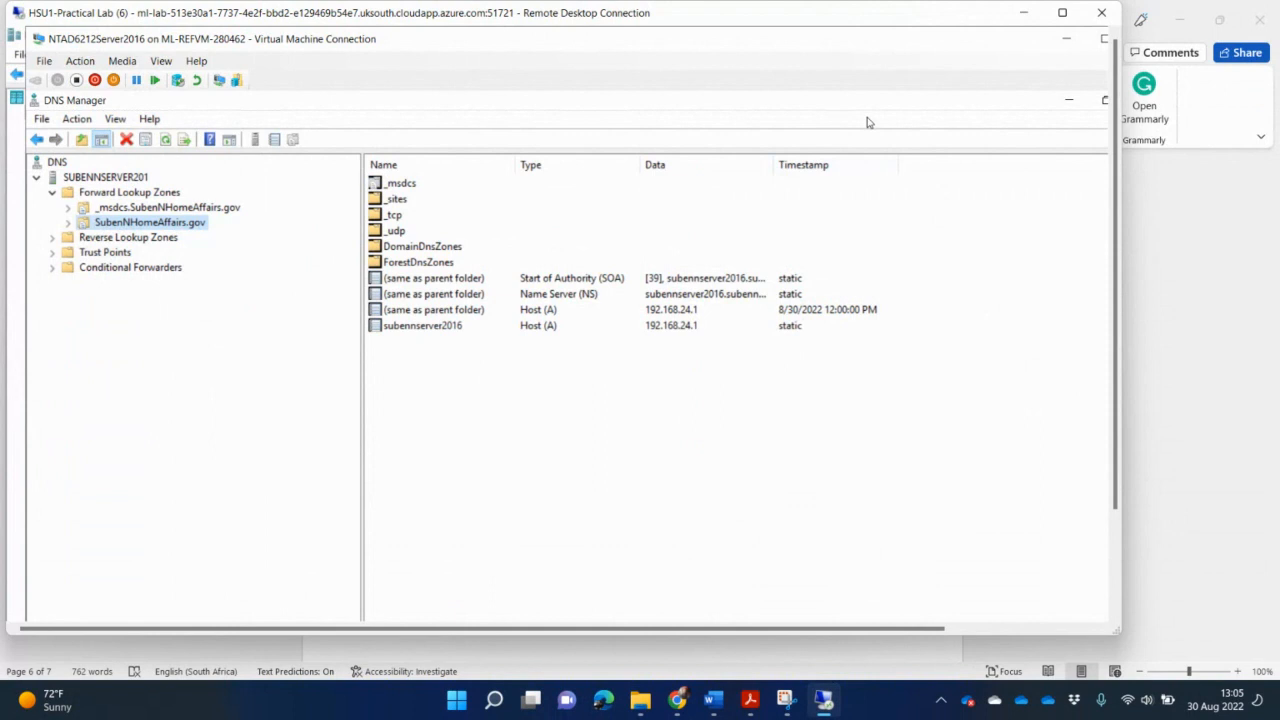
Snip the DNS Manager window showing the SubenNHomeAffairs.gov zone records.
left_click(786, 699)
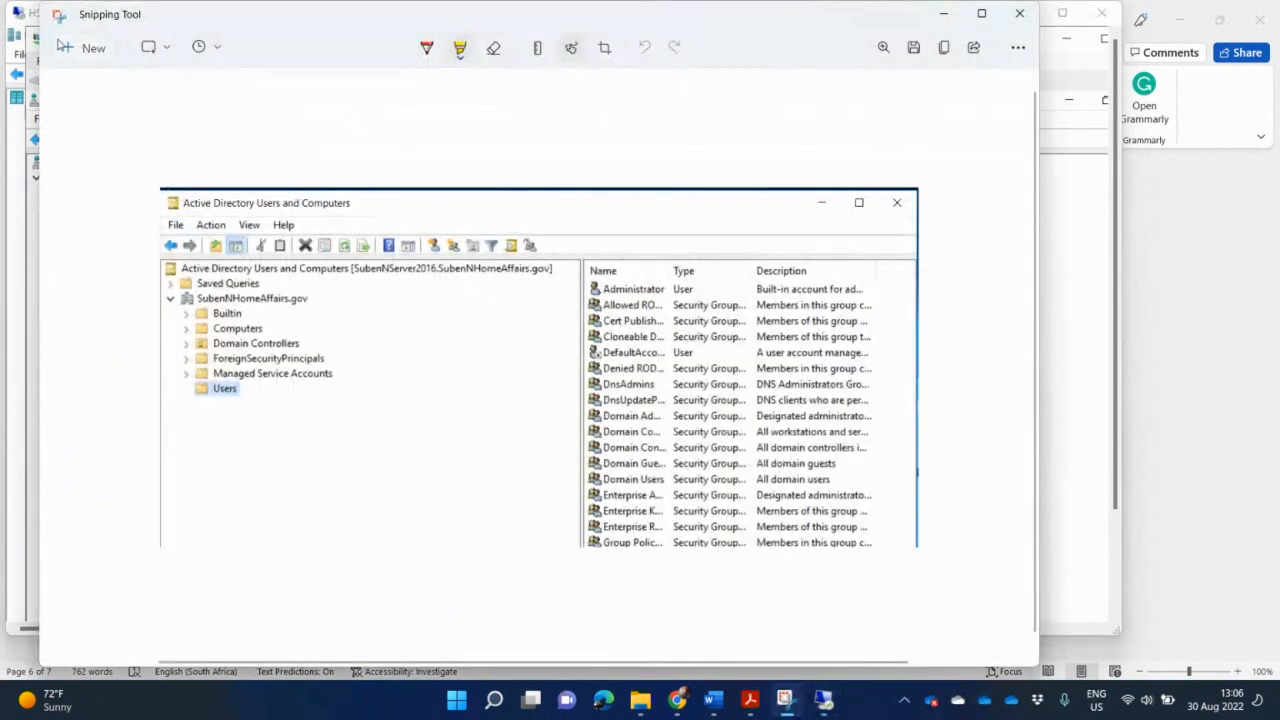
left_click(82, 47)
left_click_drag(22, 20, 912, 397)
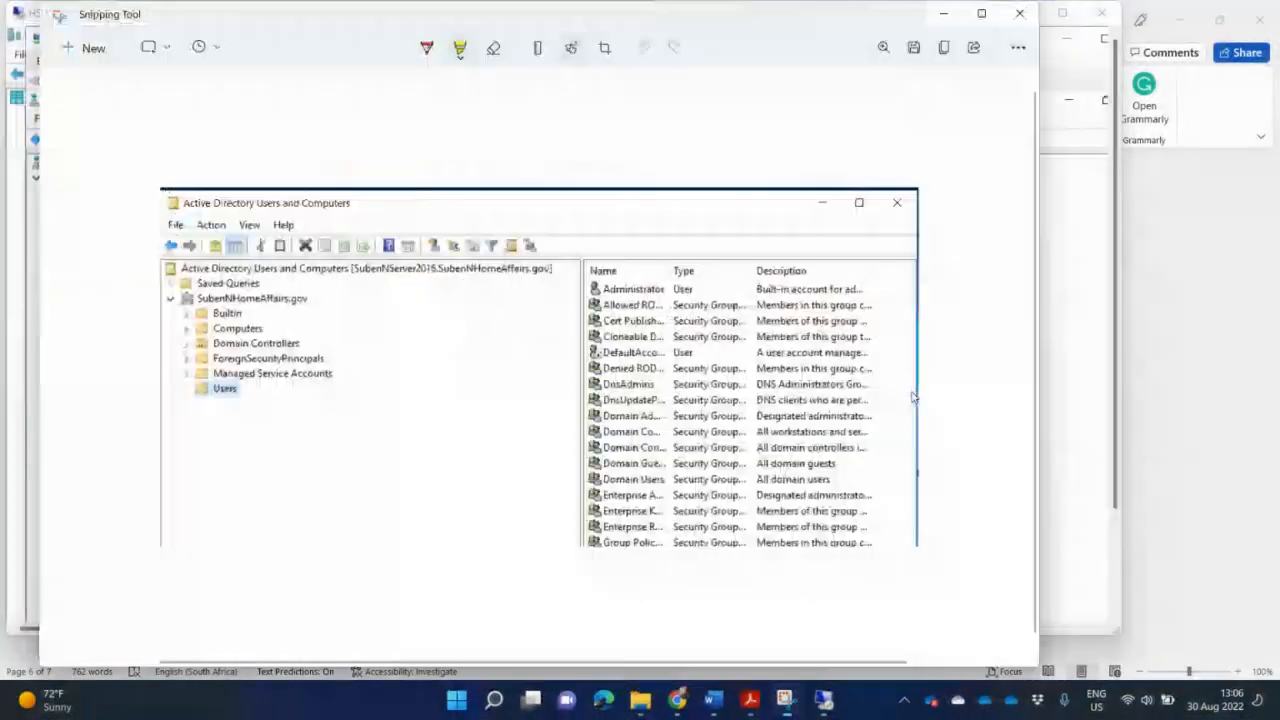
left_click(708, 705)
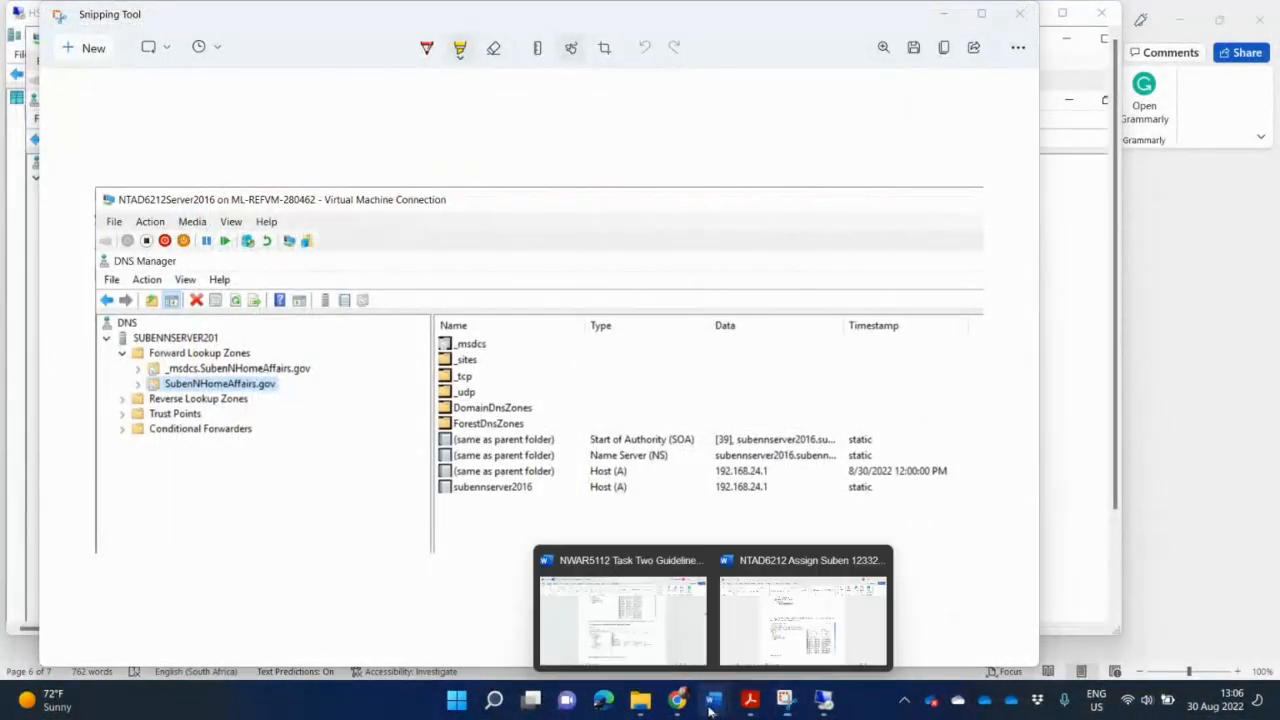
left_click(809, 610)
Paste the DNS Manager screenshot below 'Domain installed' and caption it 'DNS installed ...'.
key("ctrl+v")
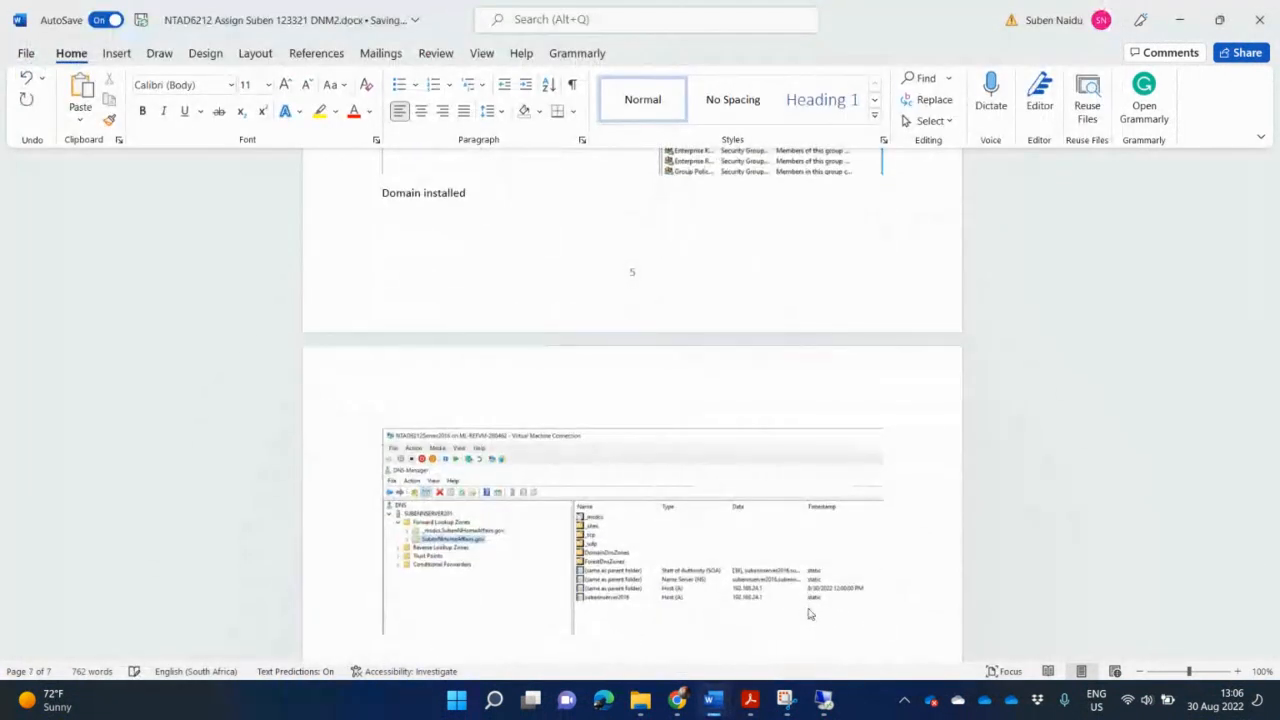
type("DNS")
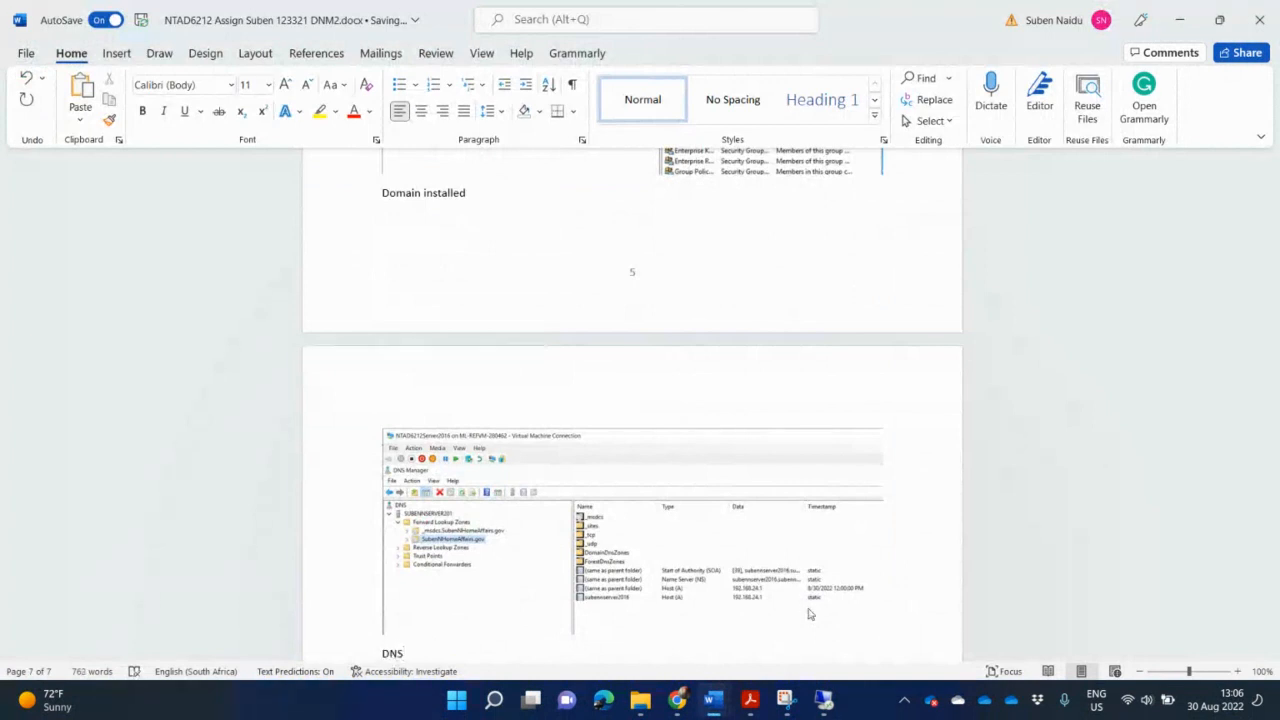
type(" insy")
type("talle")
type("d")
type(" ...")
key("Return")
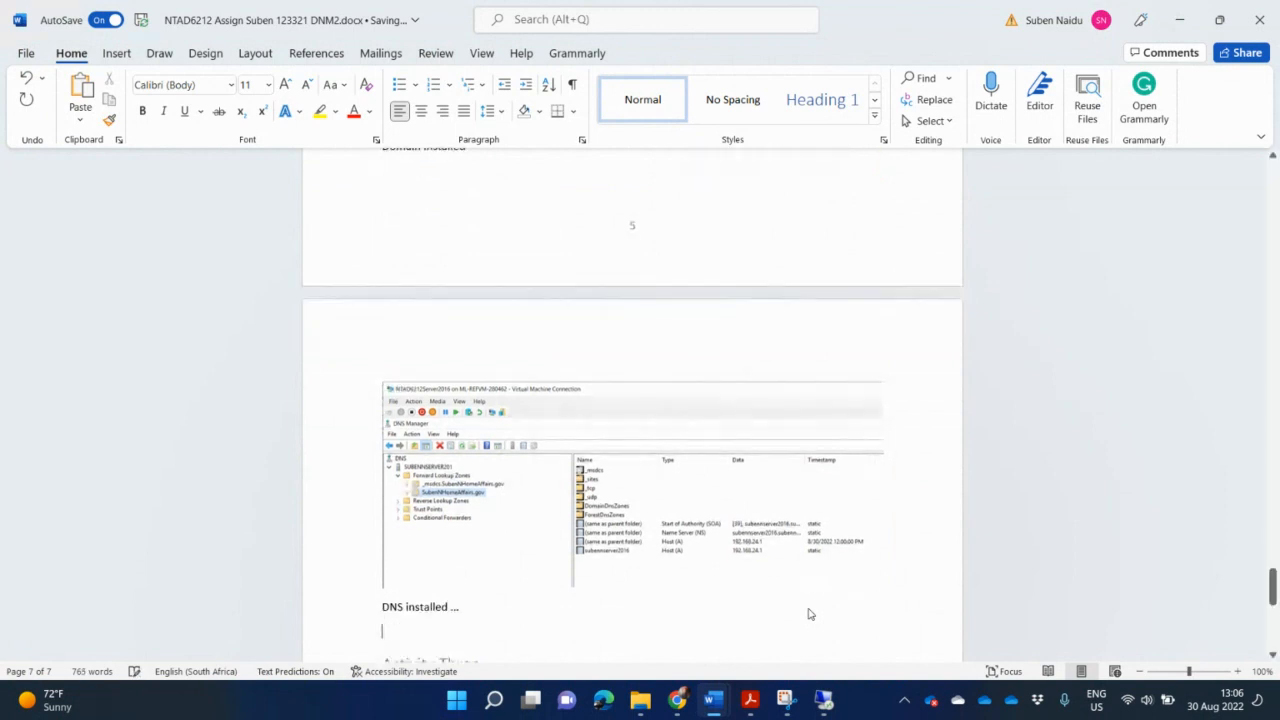
key("alt+Tab")
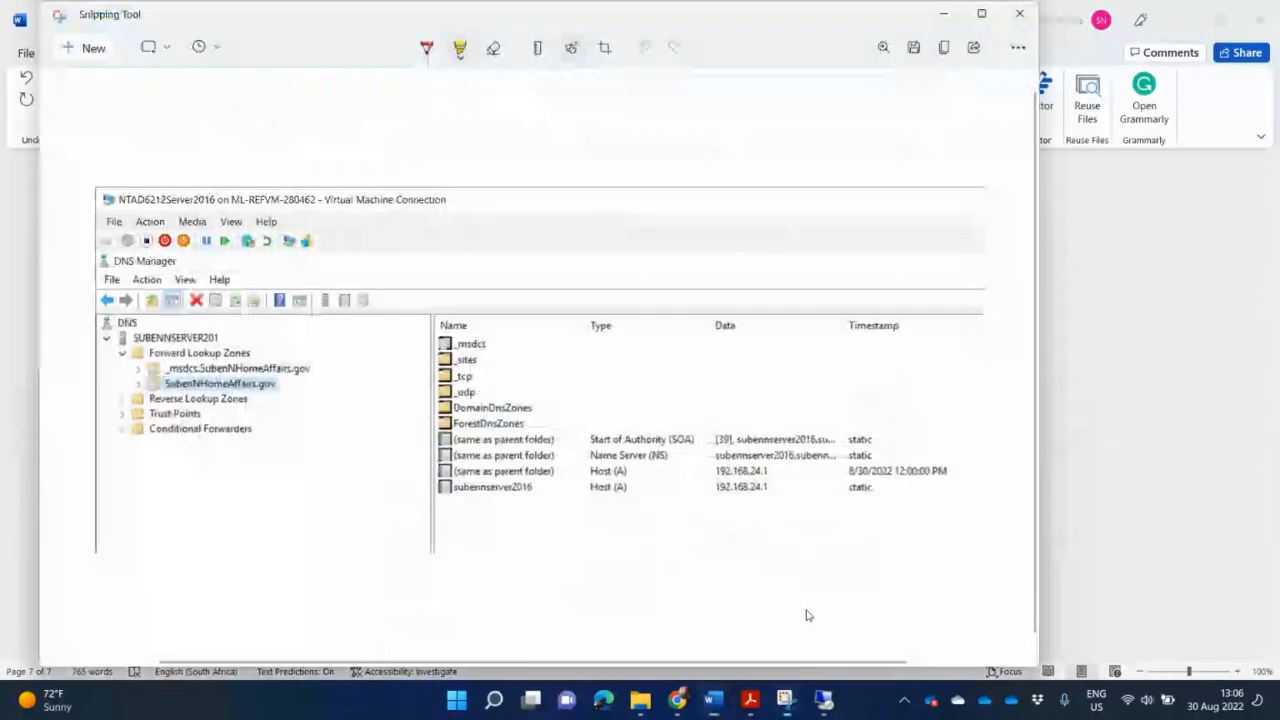
Return to the full-screen server session and close DNS Manager.
left_click(825, 708)
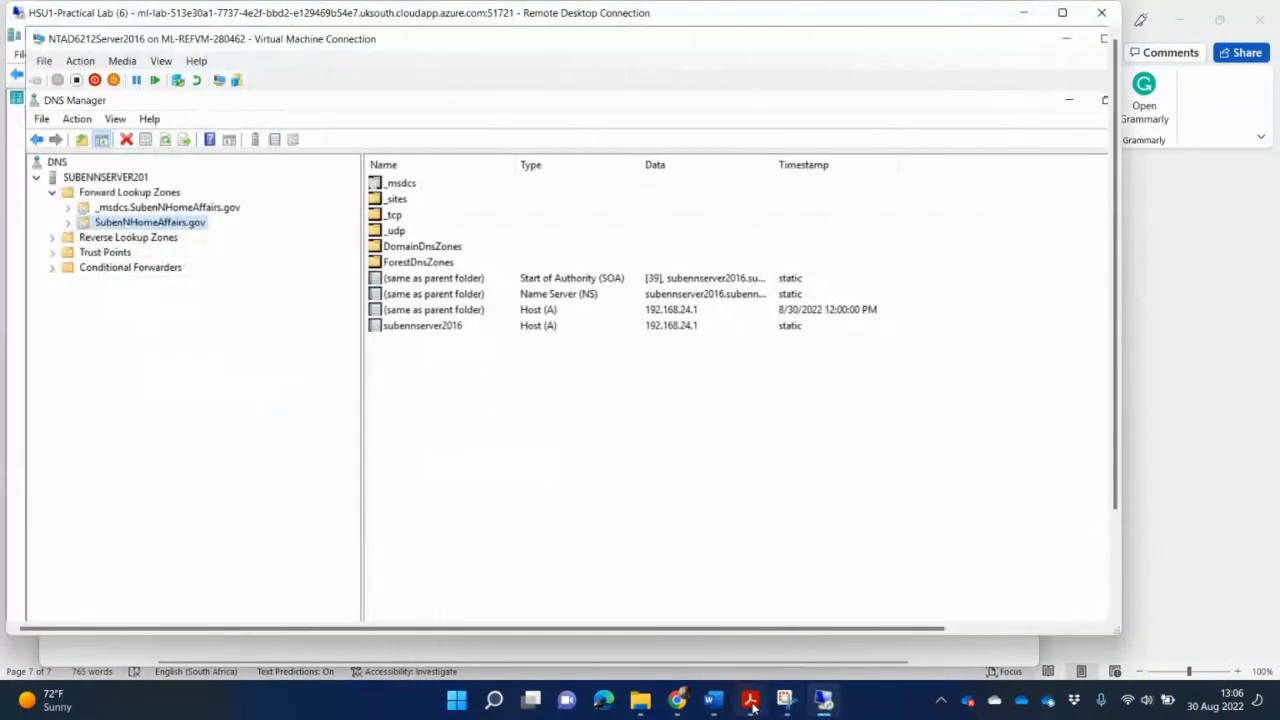
mouse_move(753, 707)
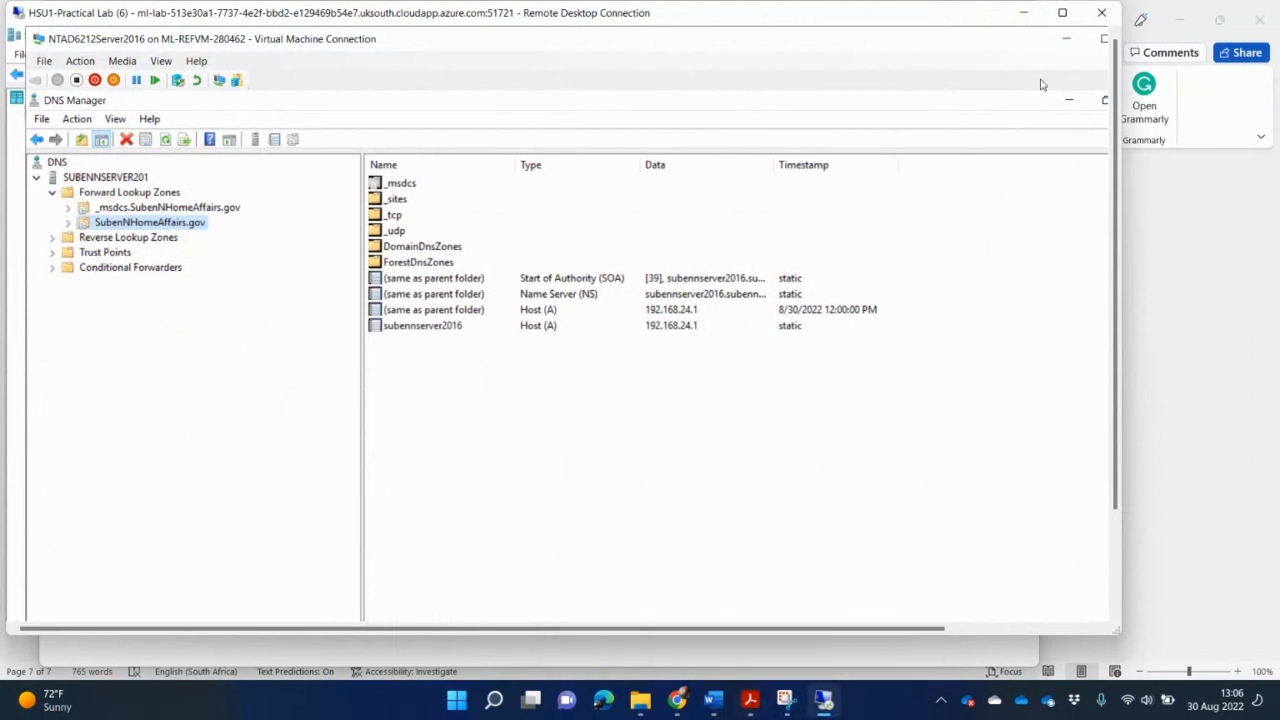
left_click(1063, 12)
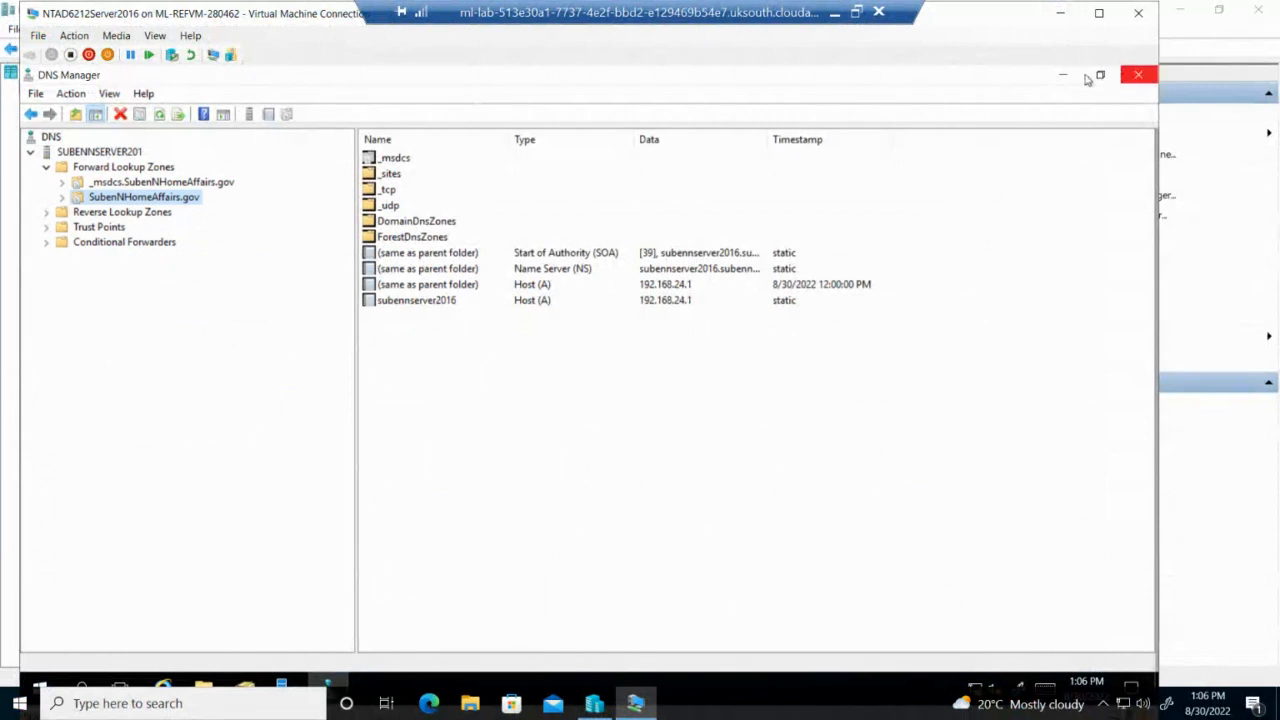
left_click(1139, 76)
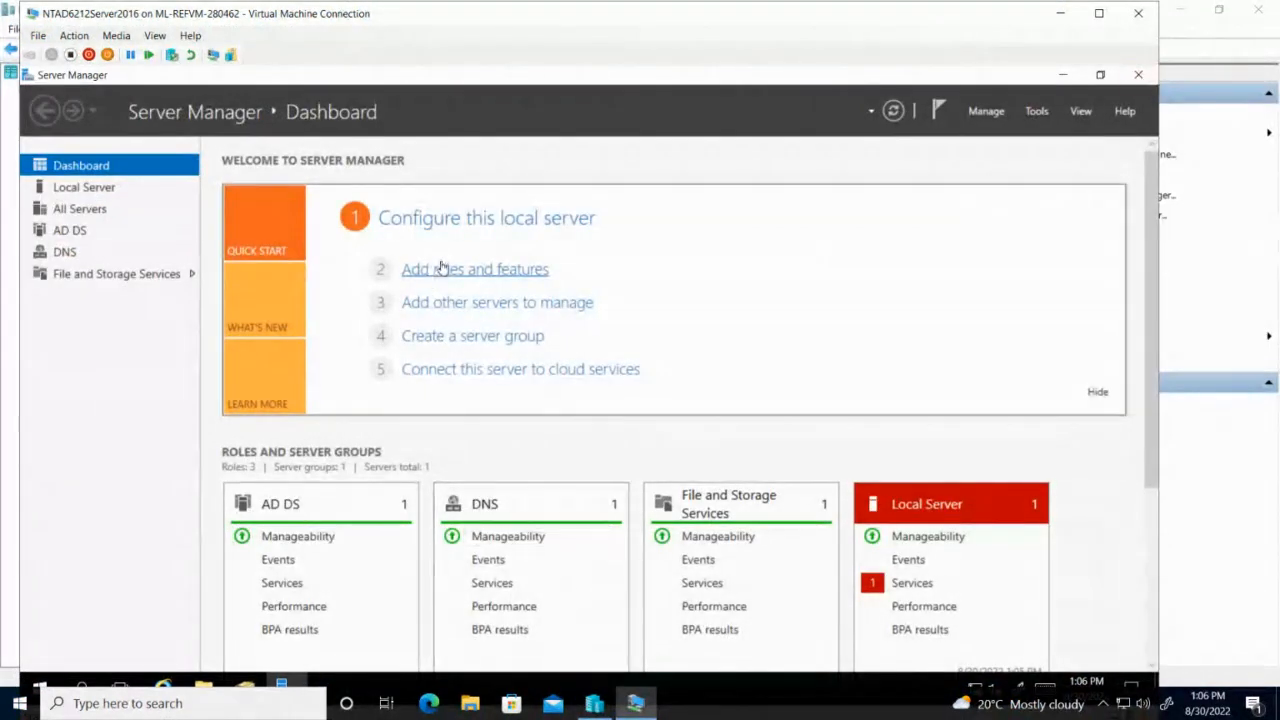
Install the DHCP Server role with its management tools on the local server via Add Roles and Features.
left_click(441, 267)
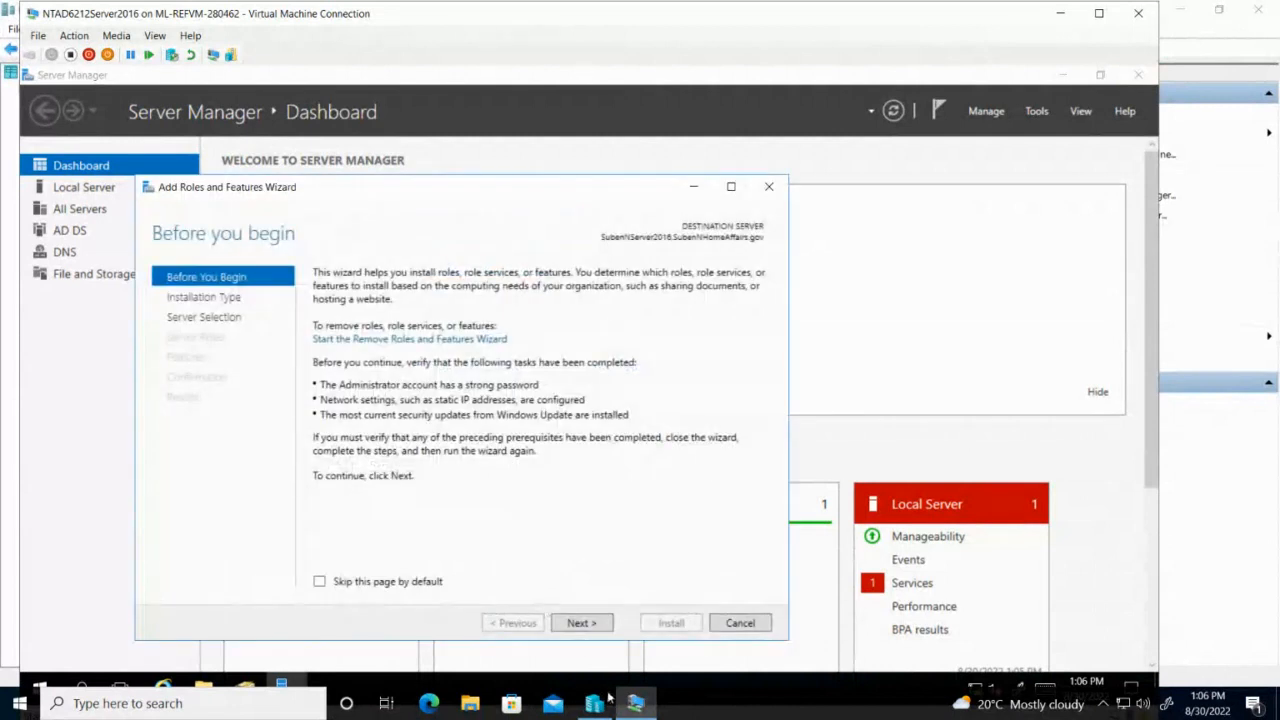
left_click(583, 622)
left_click(582, 623)
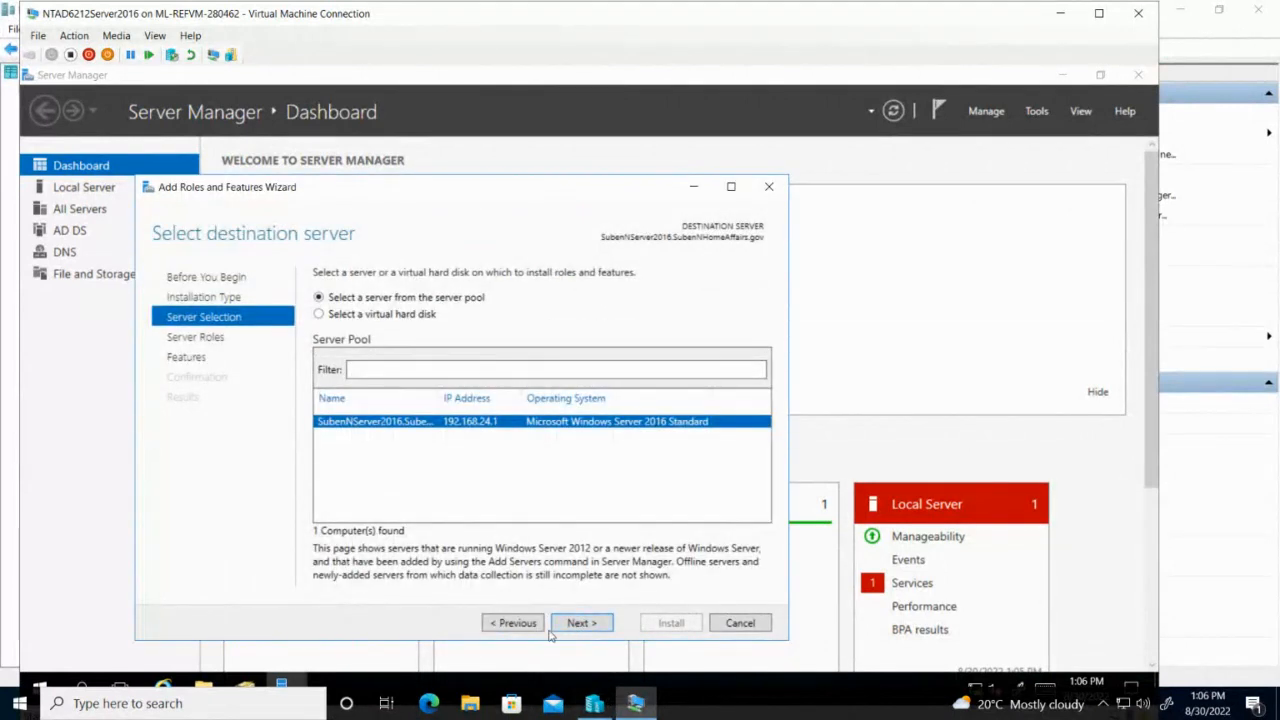
left_click(580, 626)
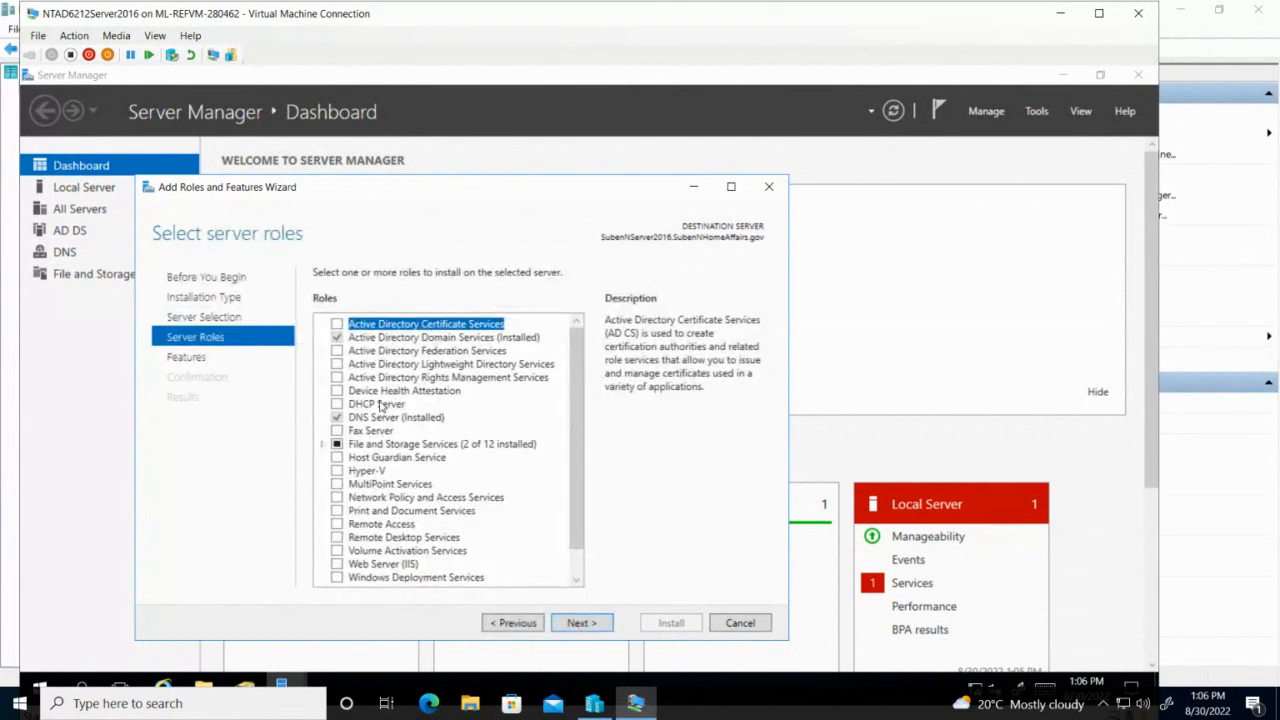
left_click(381, 405)
left_click(337, 404)
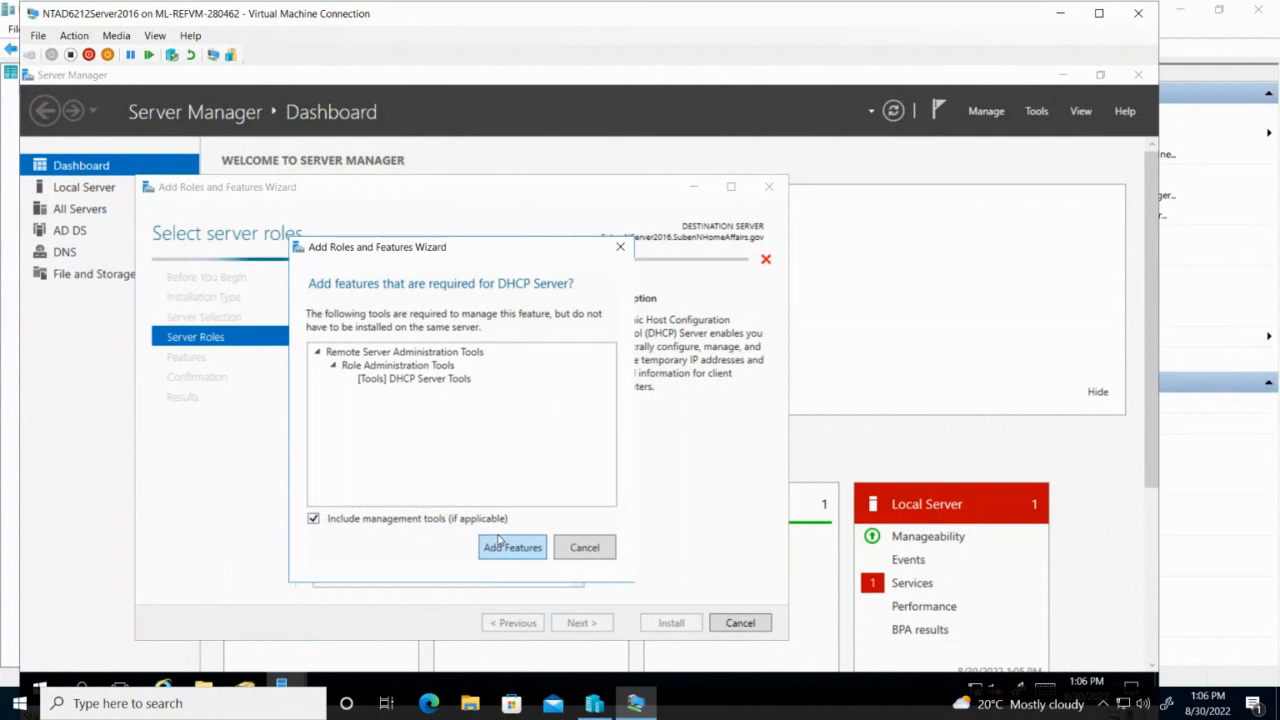
left_click(502, 546)
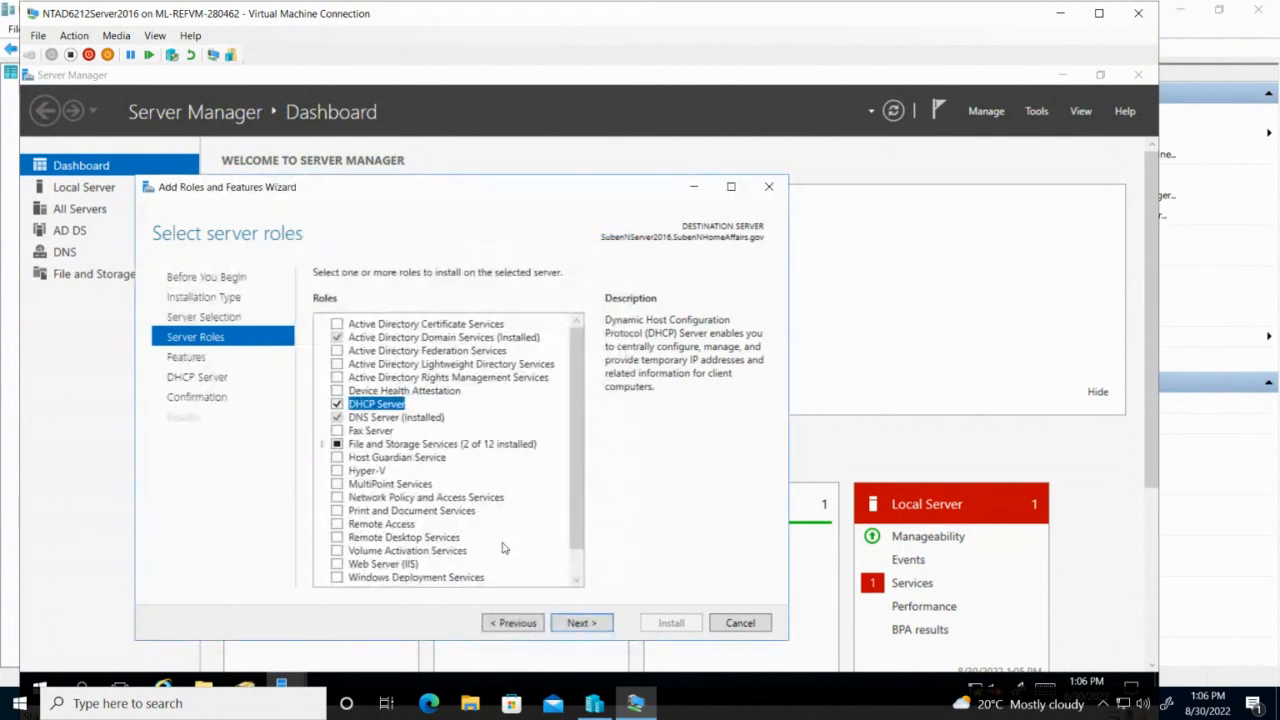
left_click(581, 624)
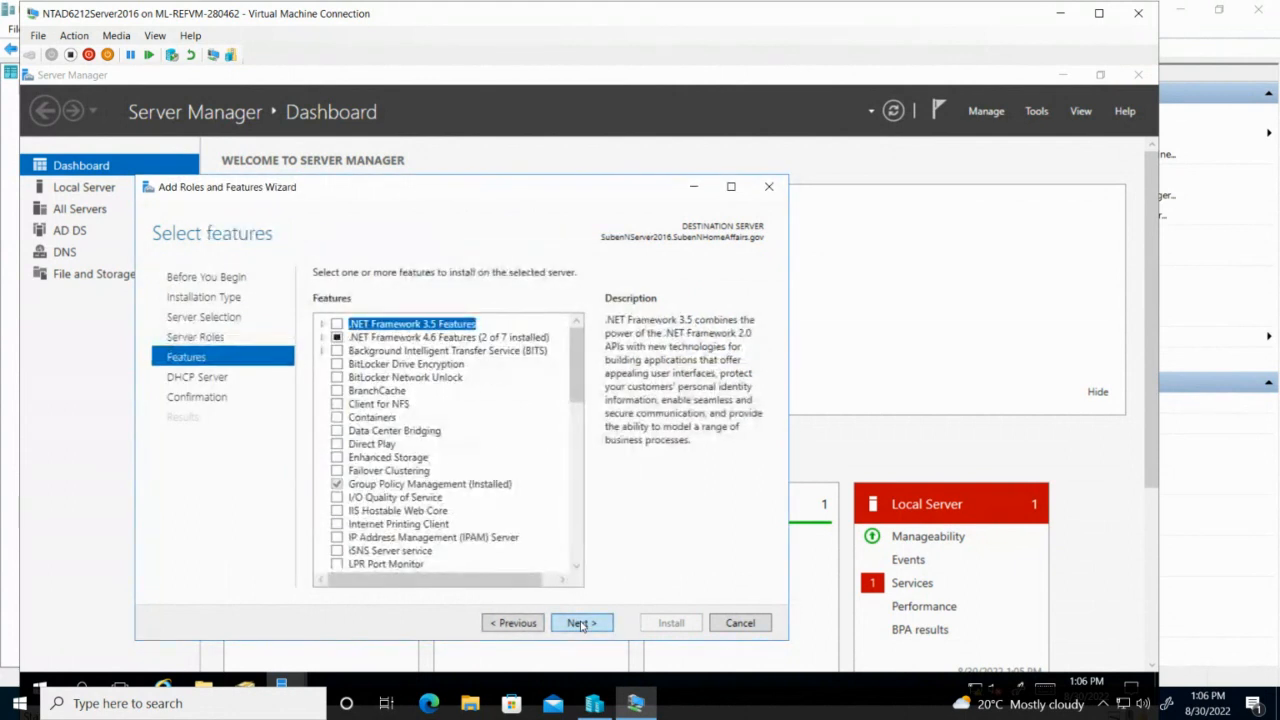
left_click(581, 624)
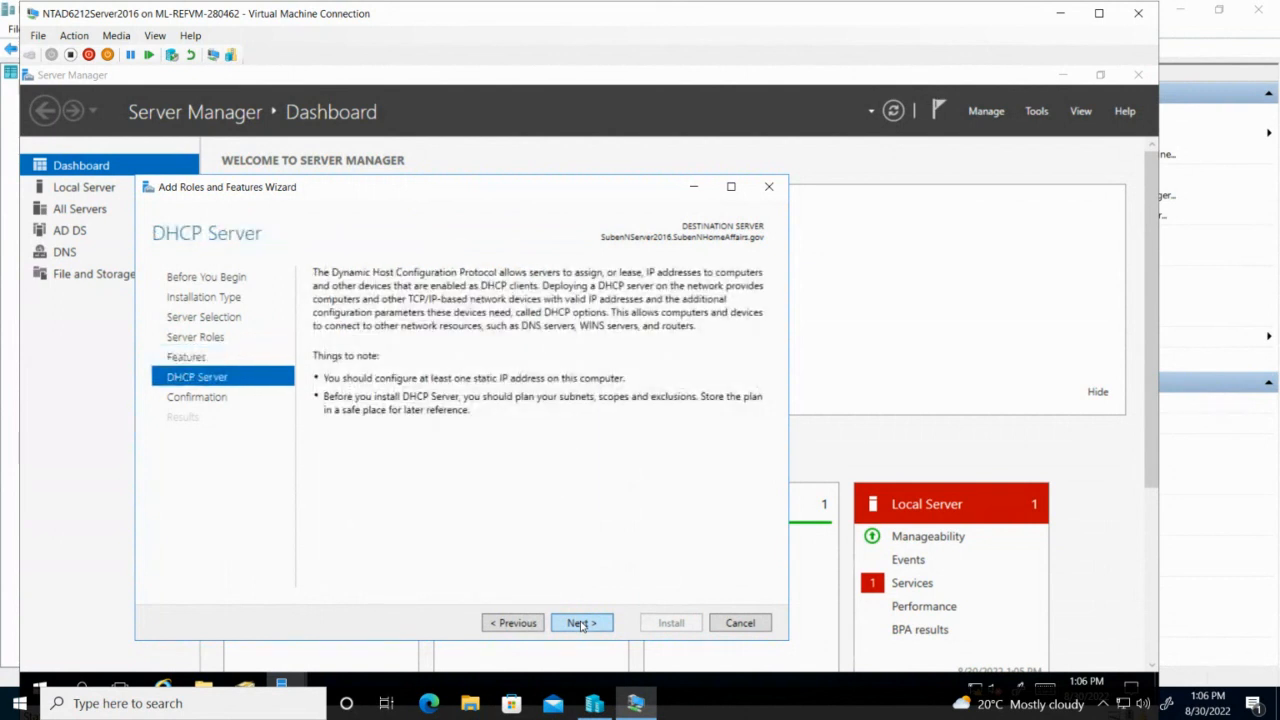
left_click(581, 624)
left_click(666, 624)
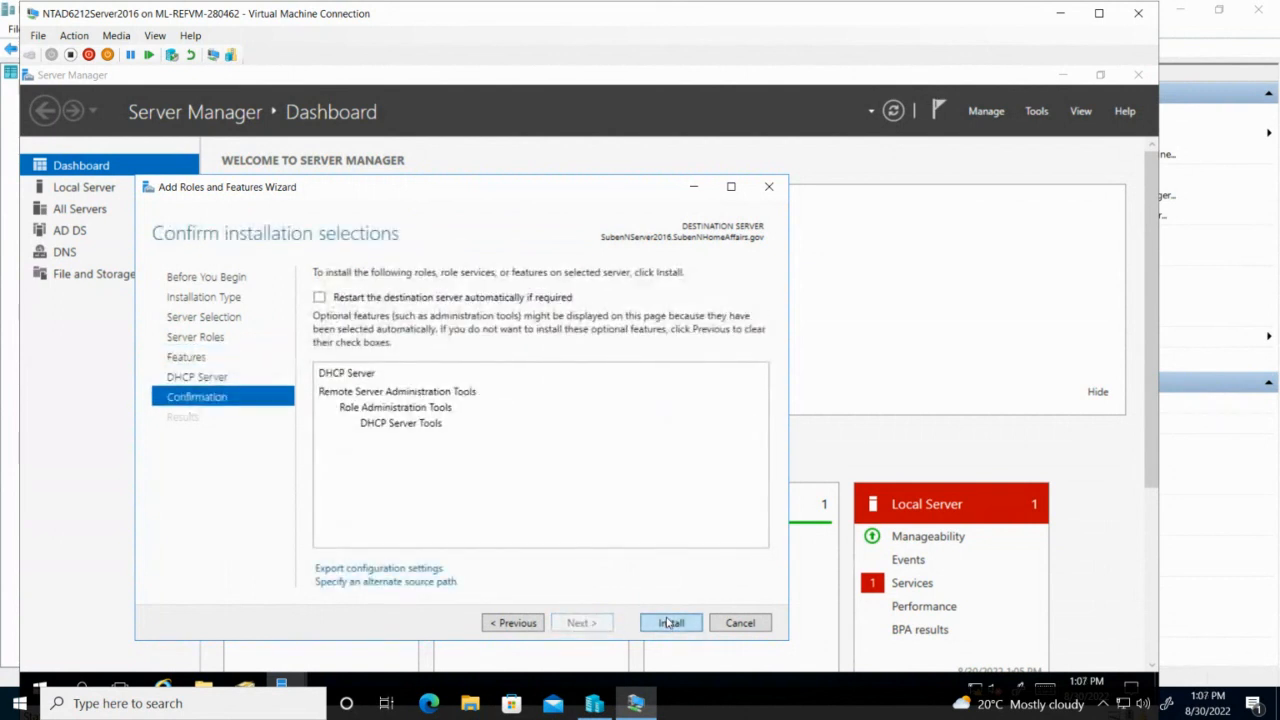
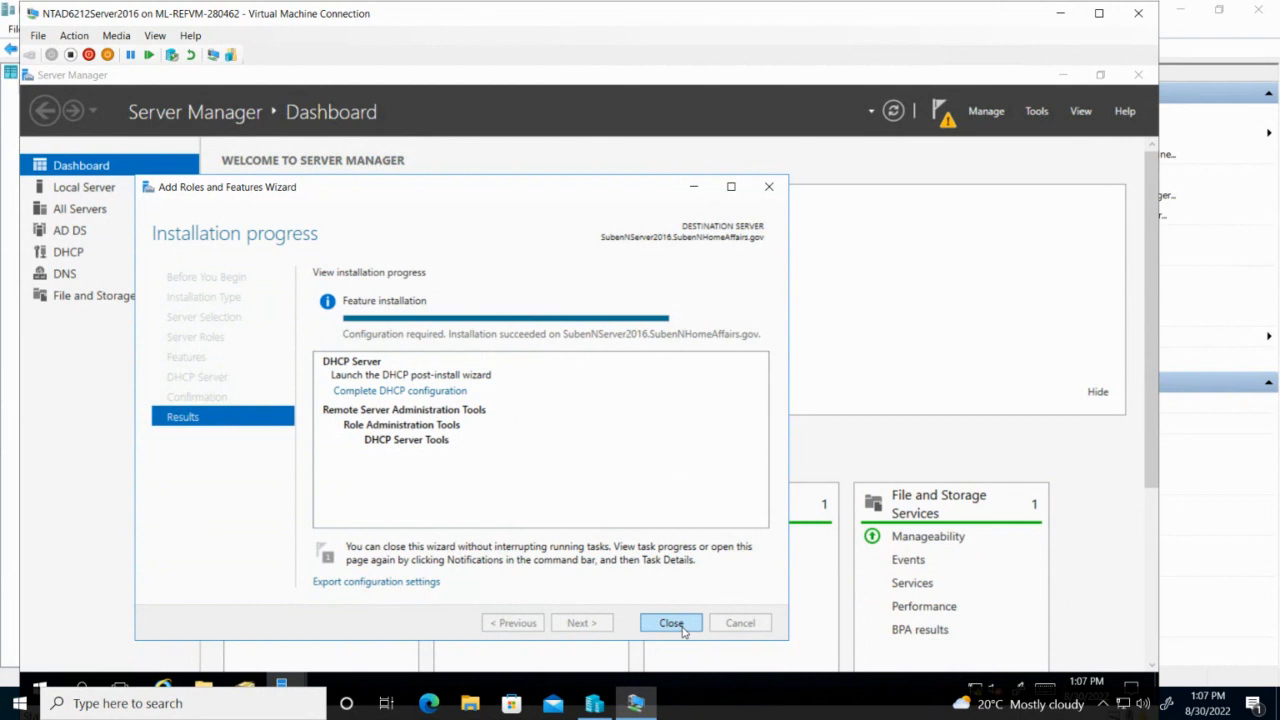
Close the finished Add Roles and Features wizard and the Active Directory Users and Computers window.
left_click(671, 623)
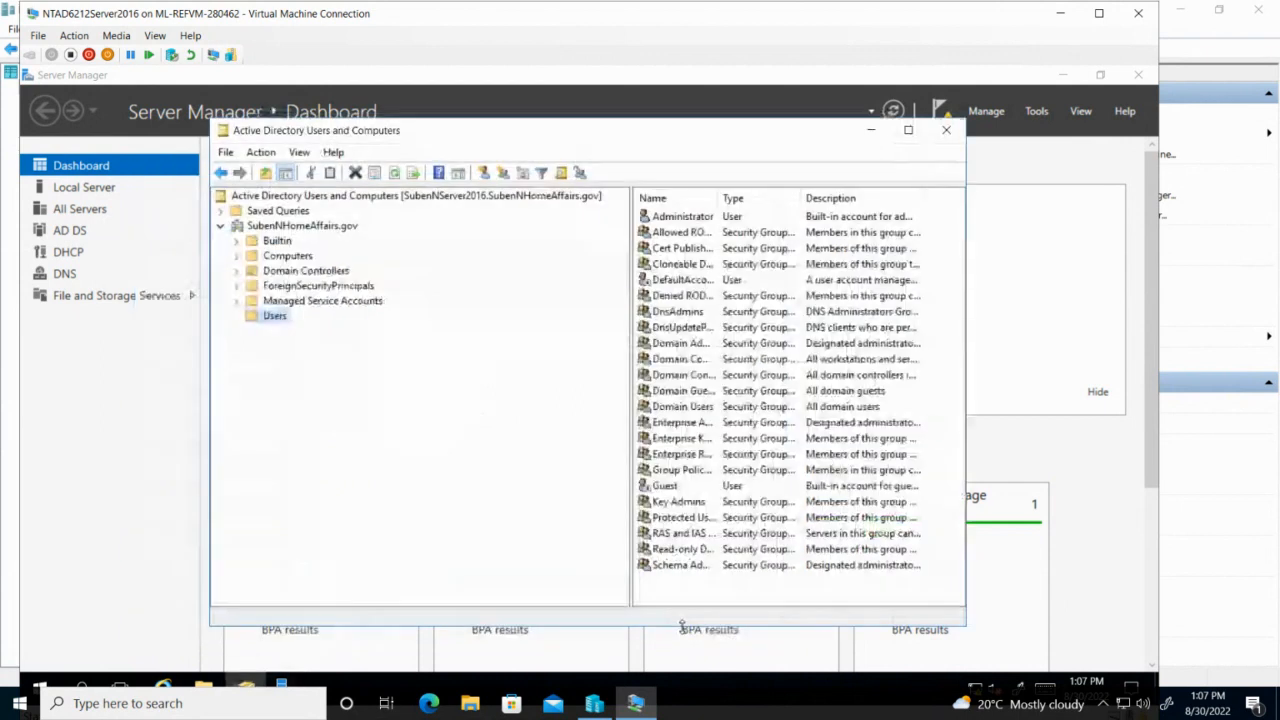
left_click(946, 130)
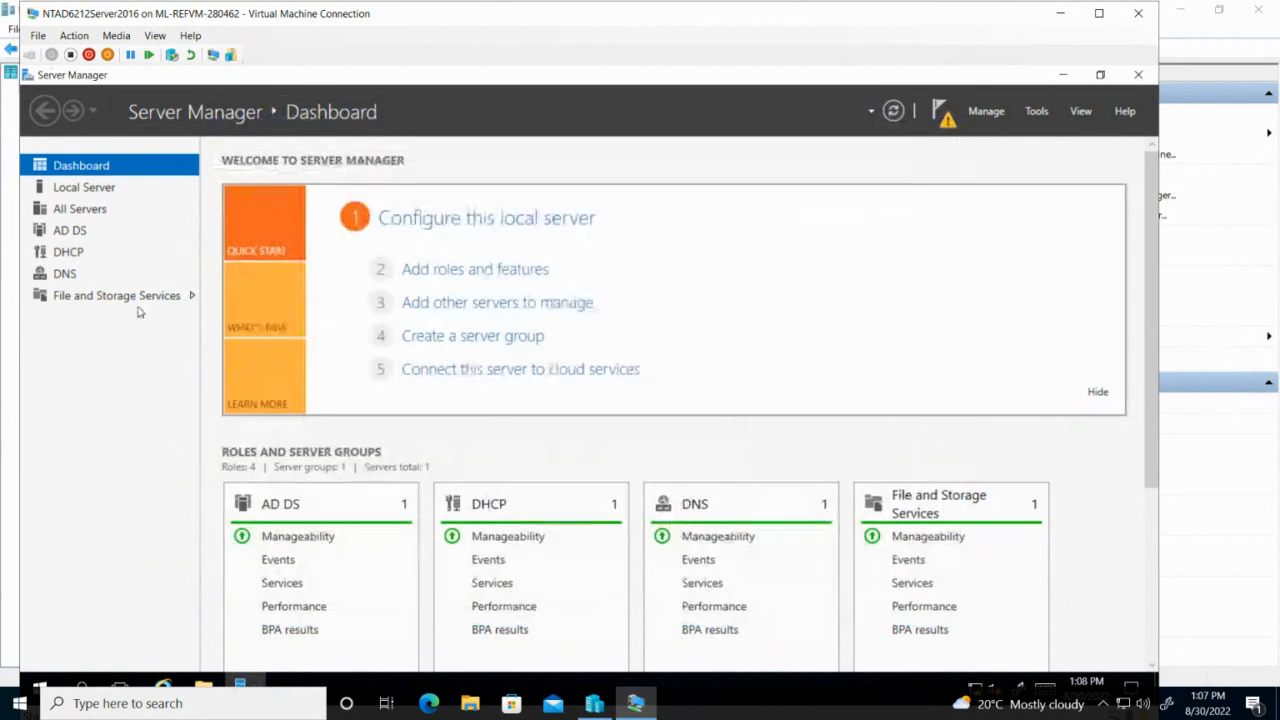
Run Complete DHCP configuration from the DHCP page banner and commit it with administrator credentials.
left_click(64, 255)
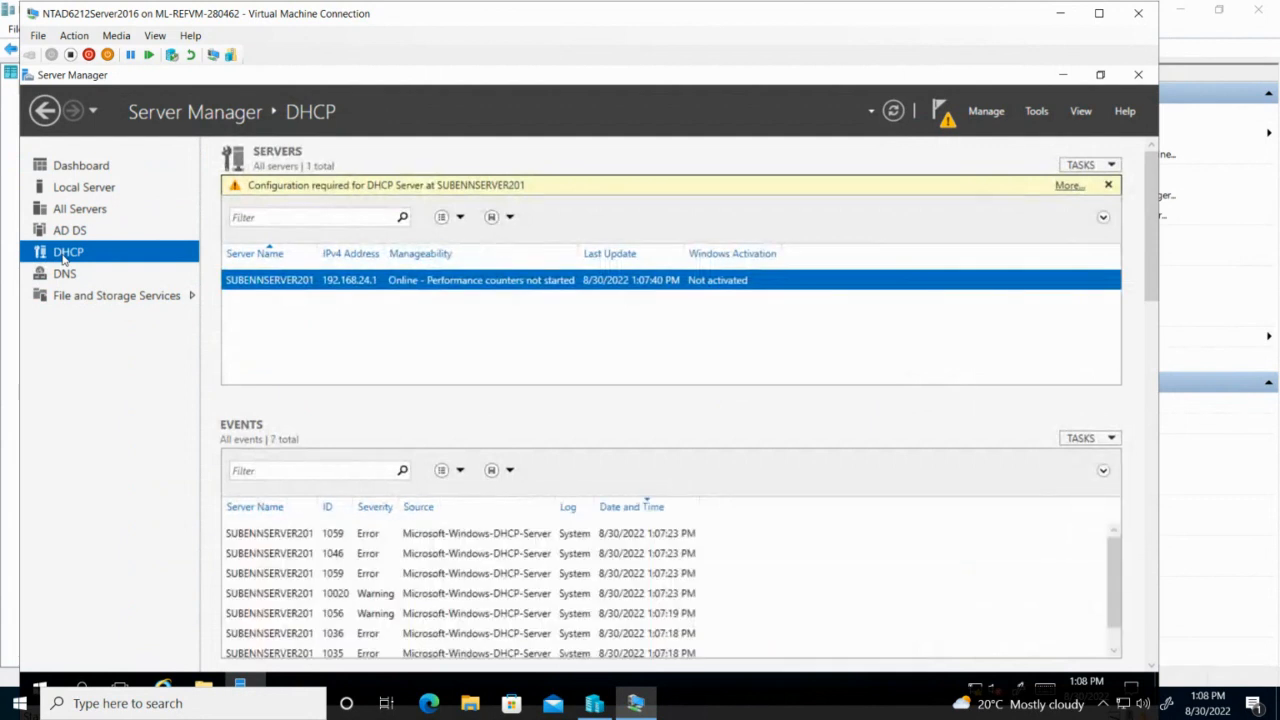
left_click(1068, 187)
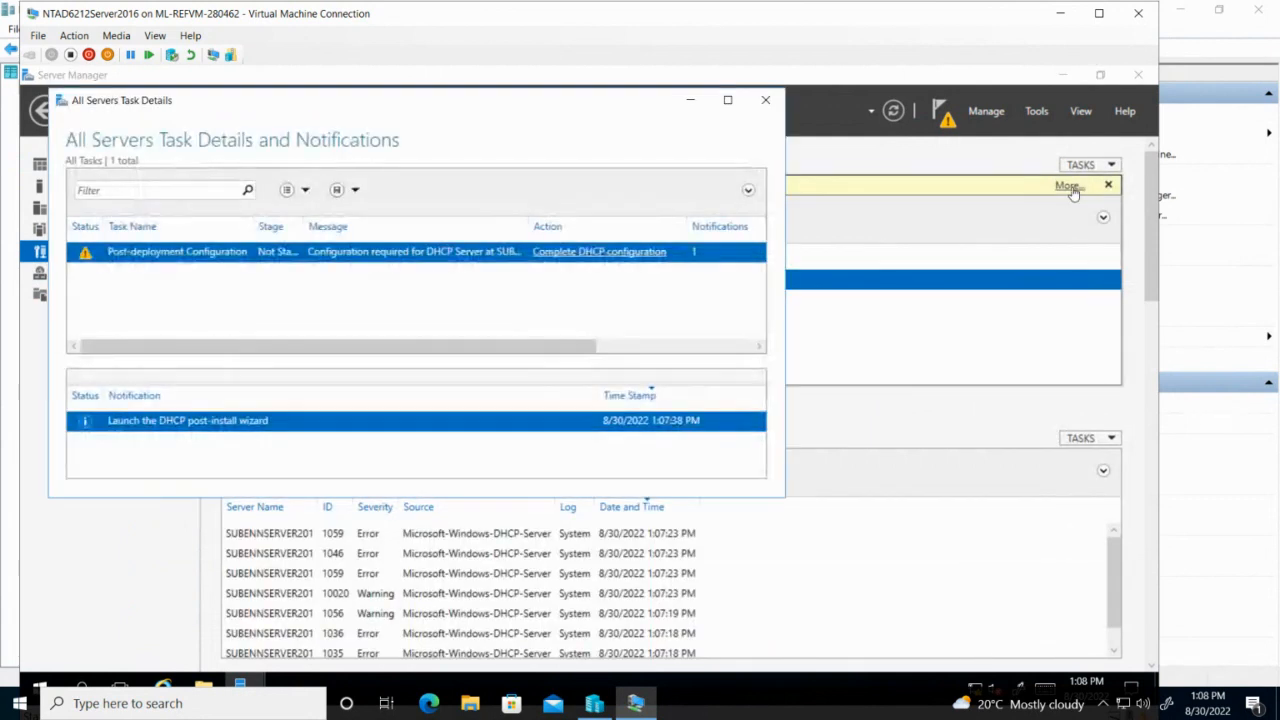
left_click(611, 252)
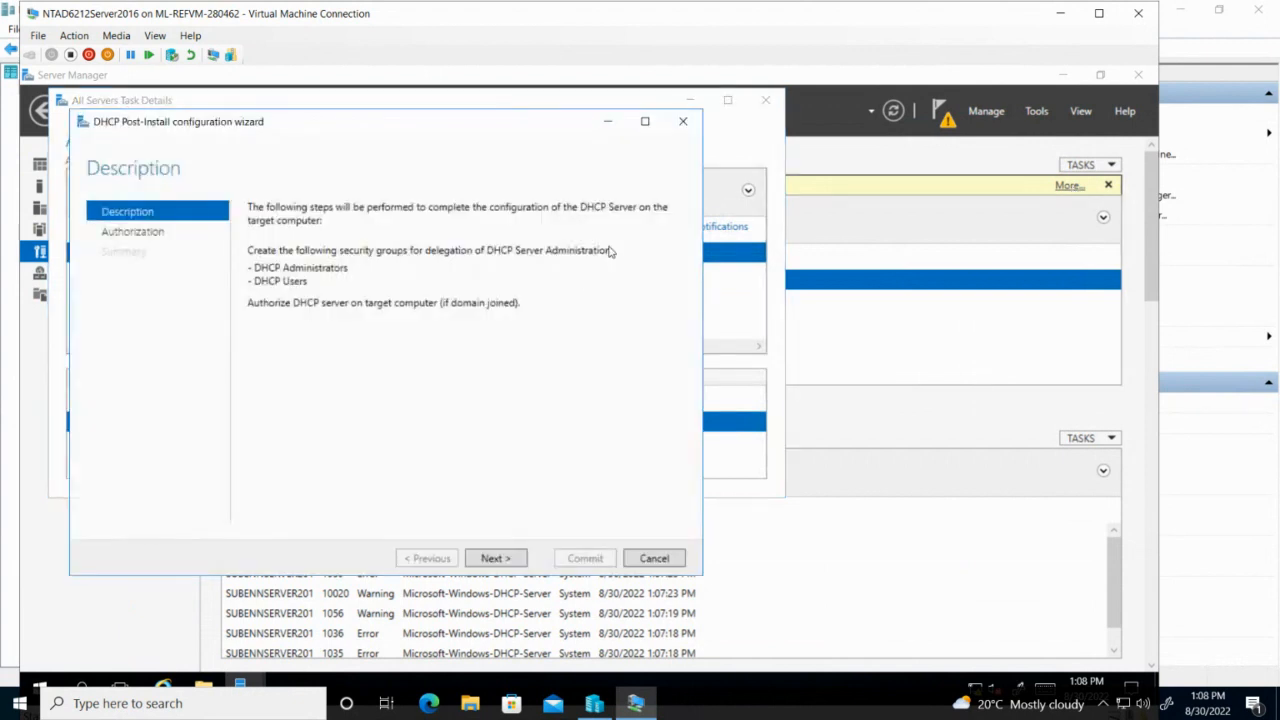
left_click(495, 558)
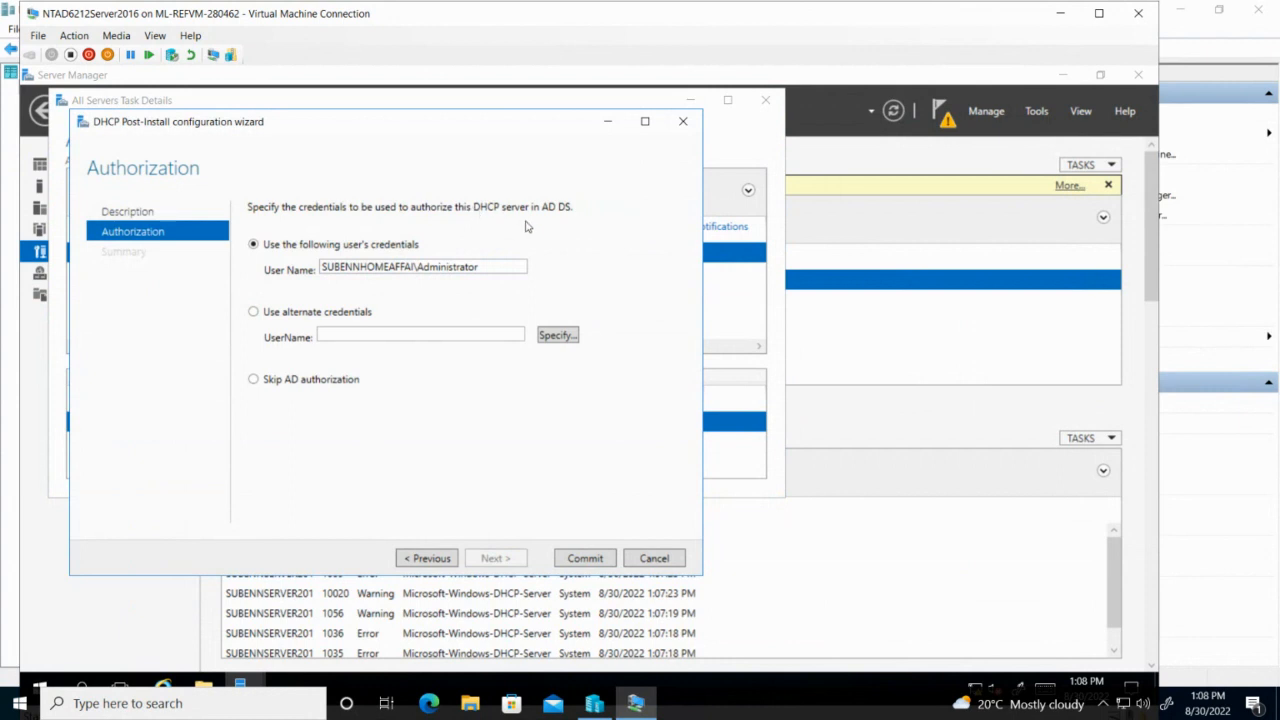
left_click(585, 558)
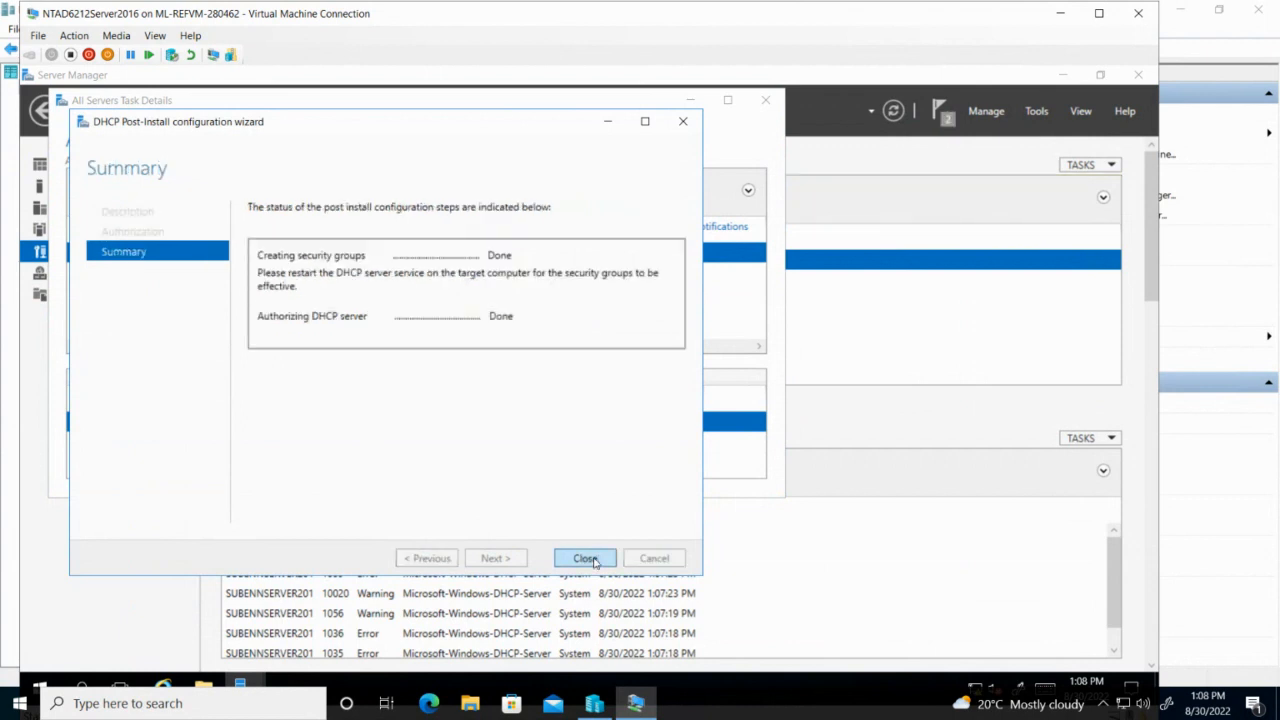
left_click(585, 558)
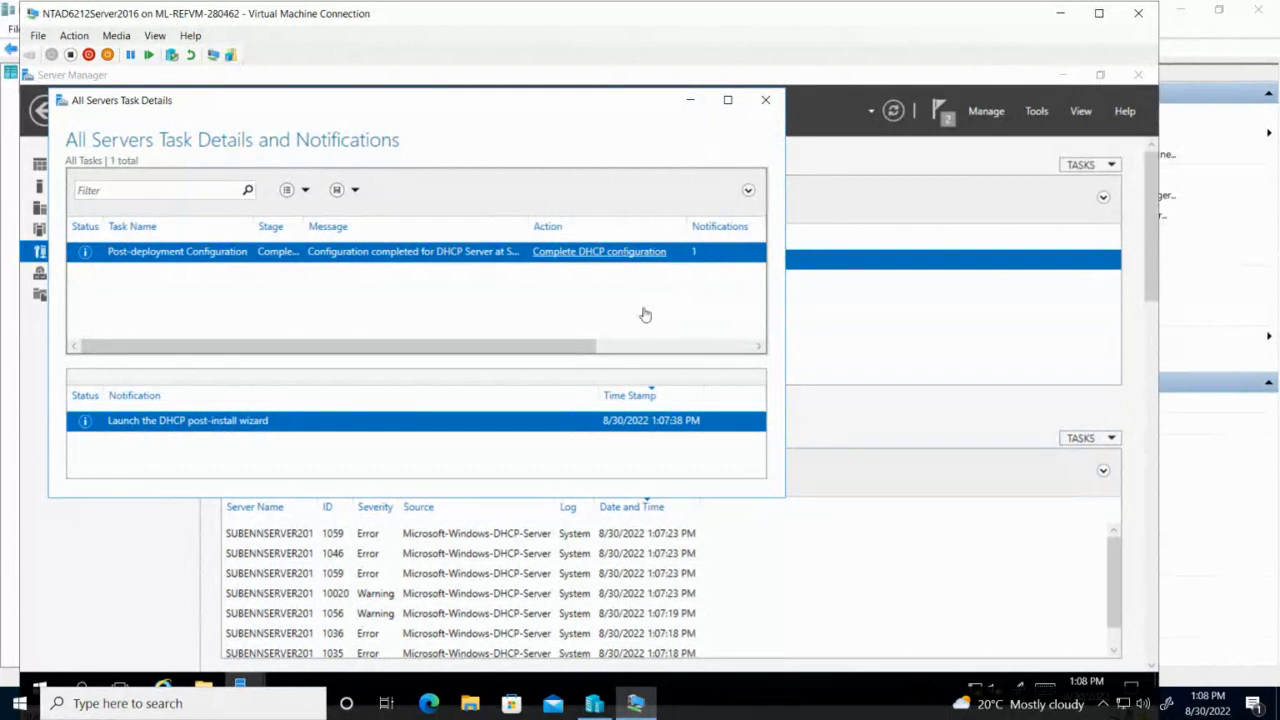
Close the task details and launch the DHCP console from Server Manager's Tools menu.
left_click(767, 101)
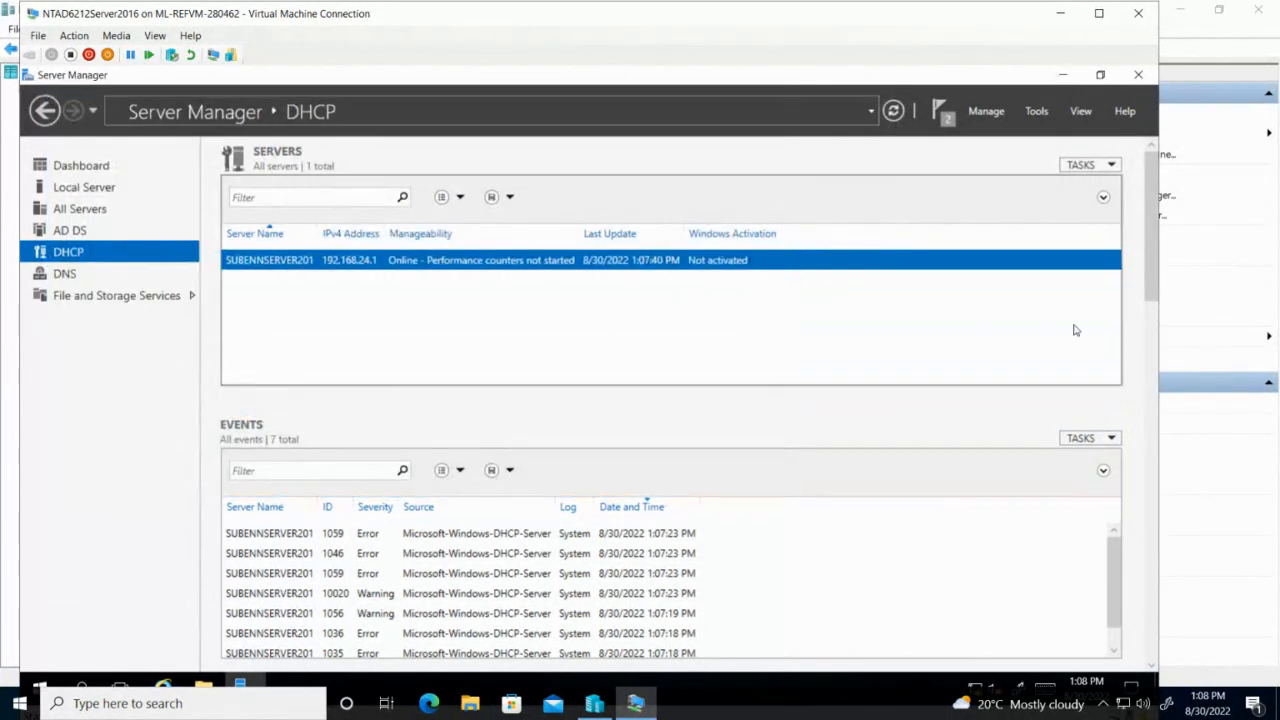
left_click(942, 113)
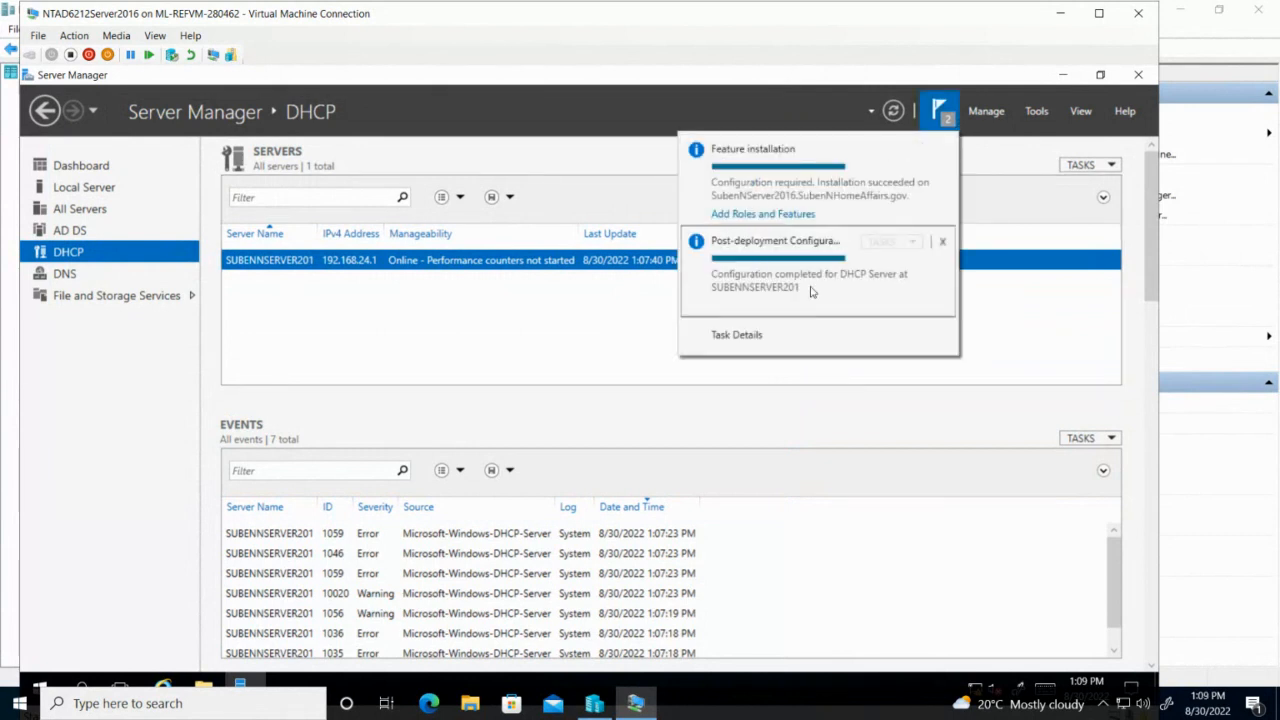
left_click(1037, 112)
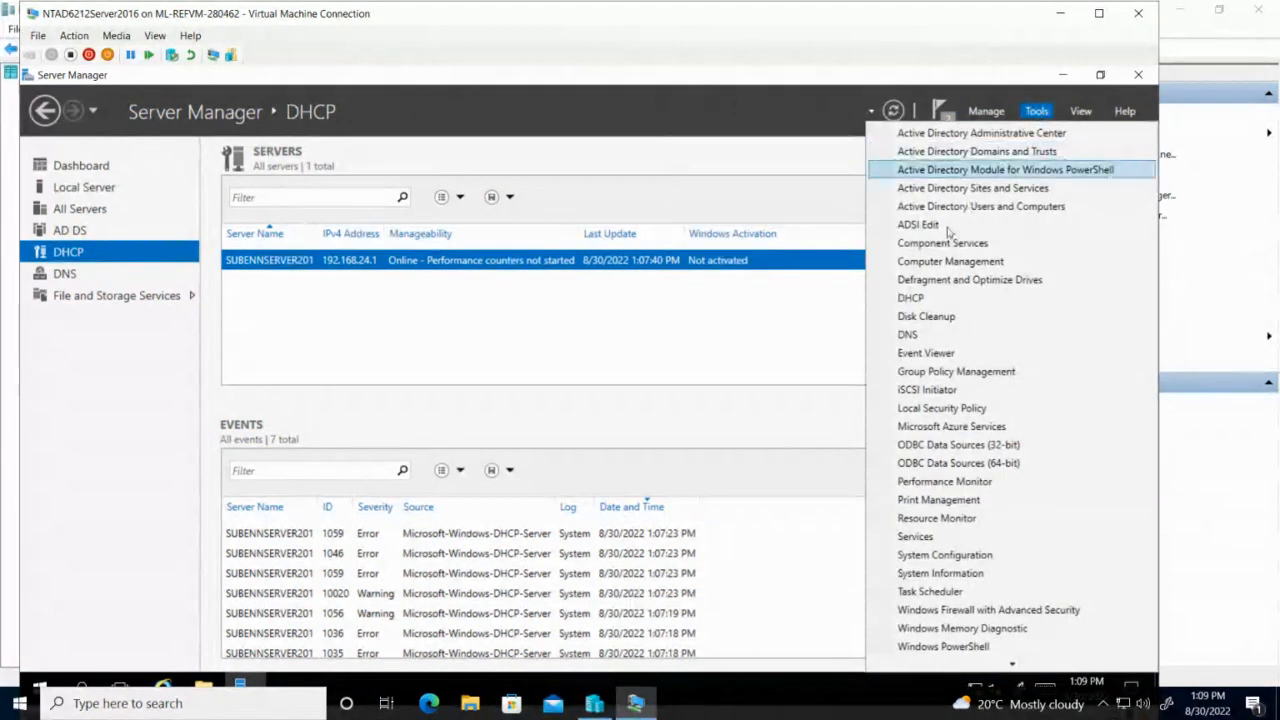
left_click(930, 302)
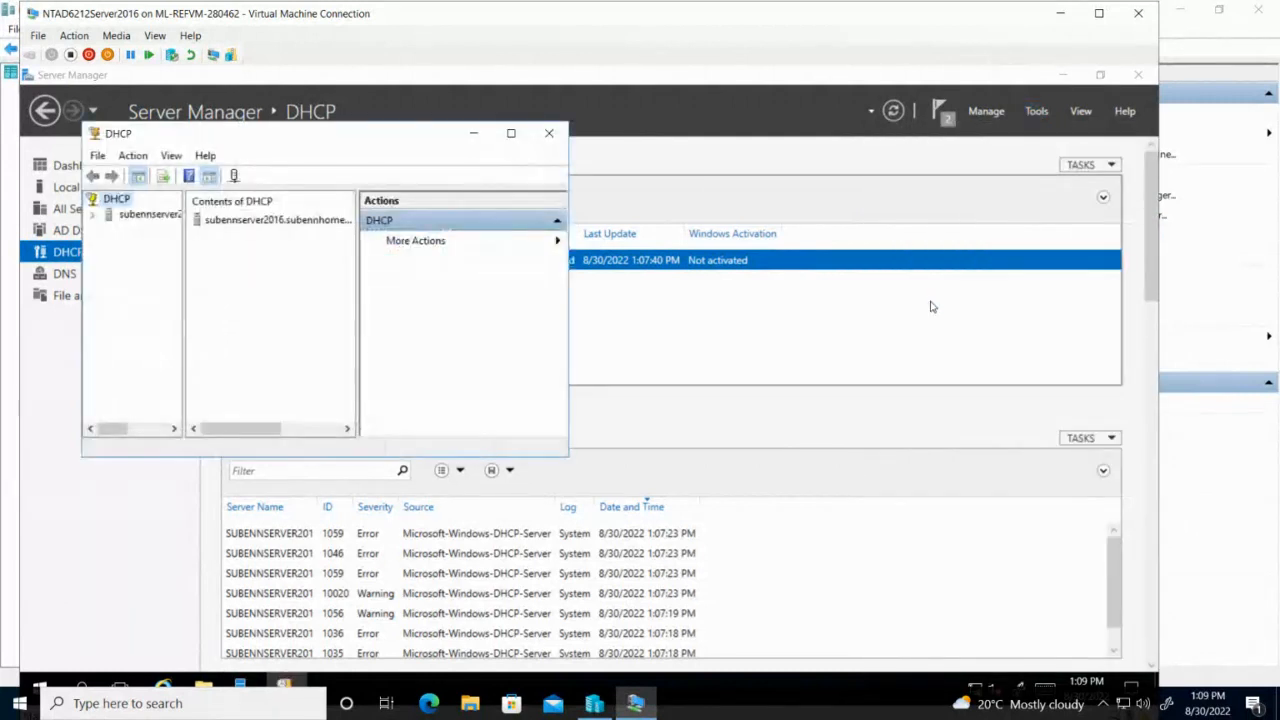
Maximize the DHCP console, widen the tree pane, and expand the server down to IPv4.
left_click(511, 136)
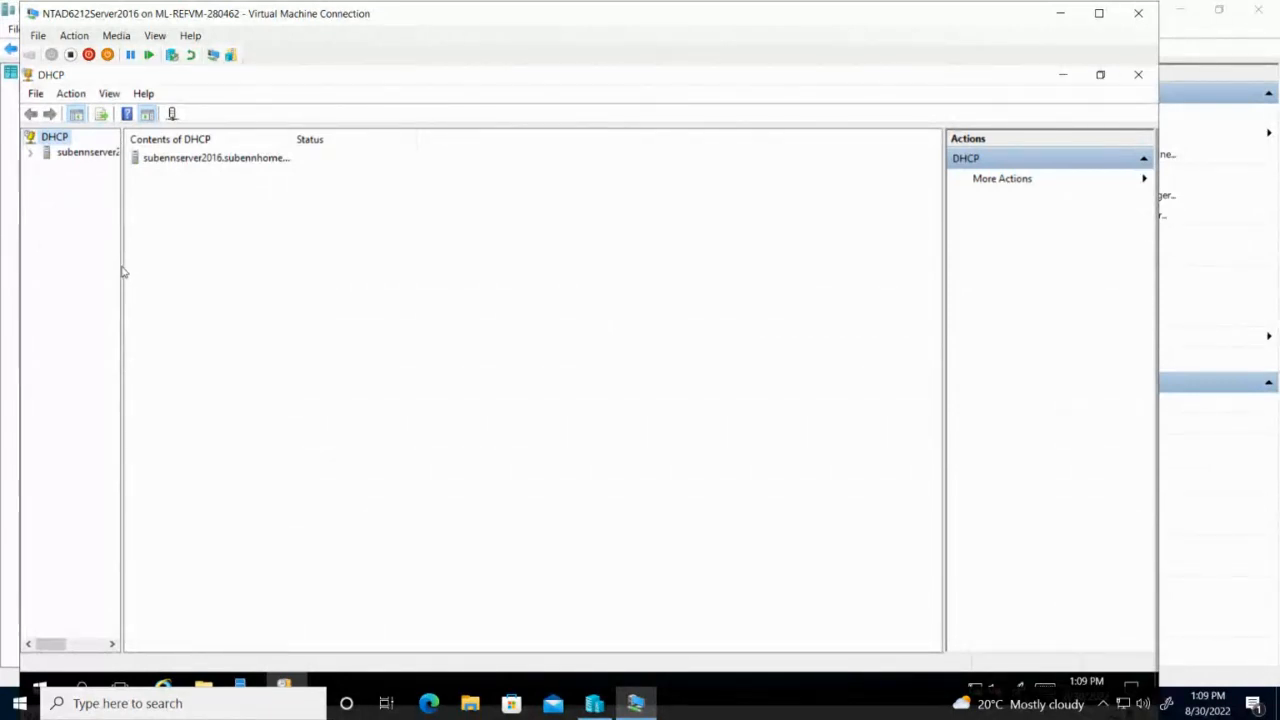
left_click_drag(121, 266, 318, 274)
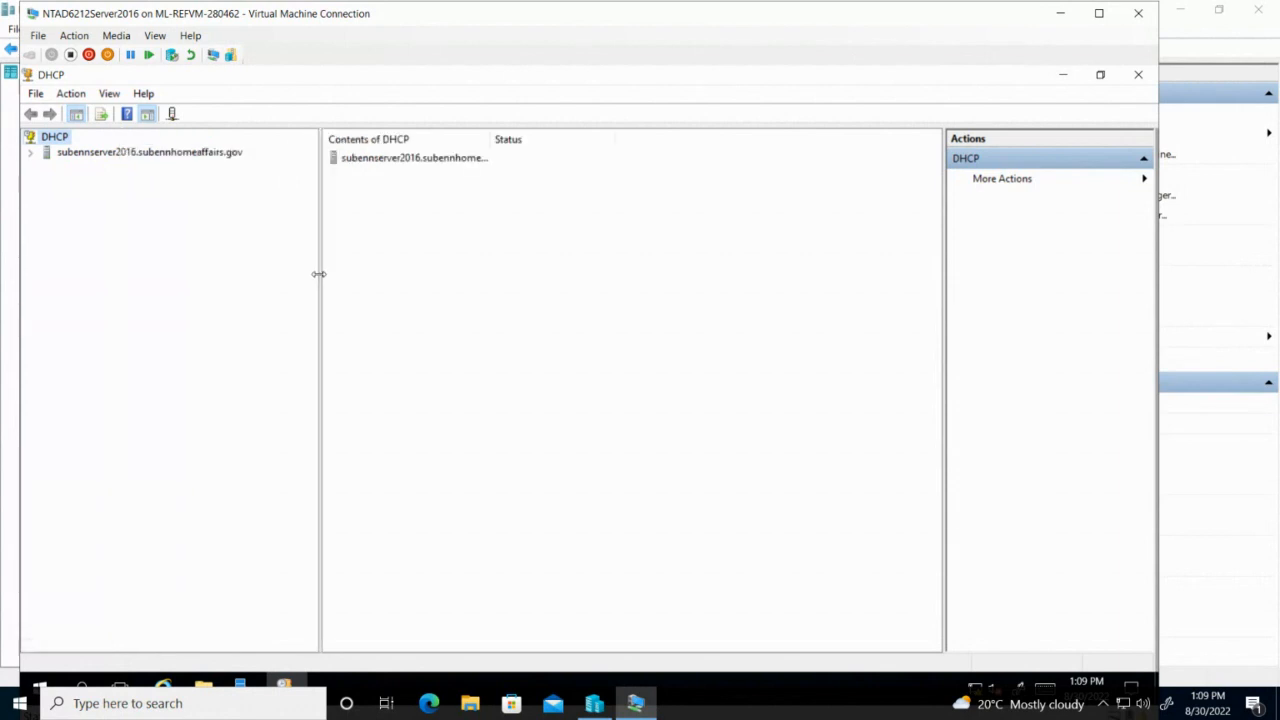
left_click(31, 153)
left_click(72, 152)
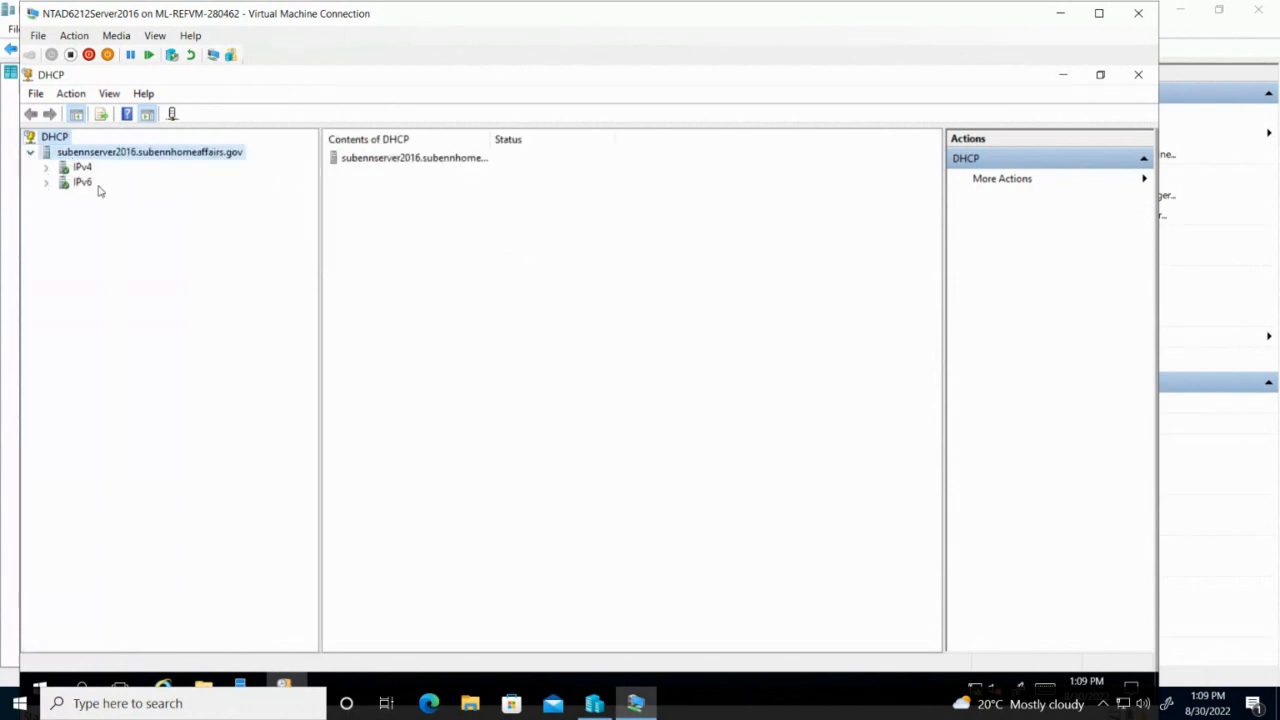
double_click(72, 165)
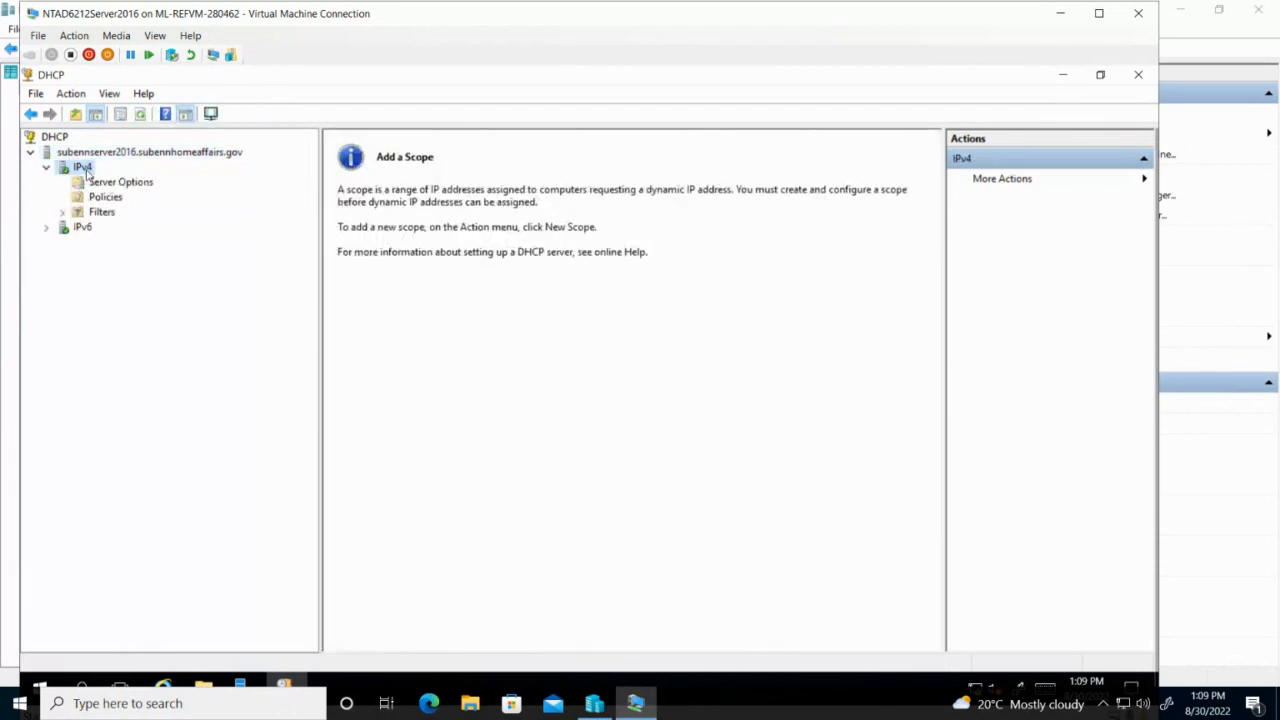
Start a New Scope wizard on IPv4 and name the scope HAHeadOffice.
right_click(85, 170)
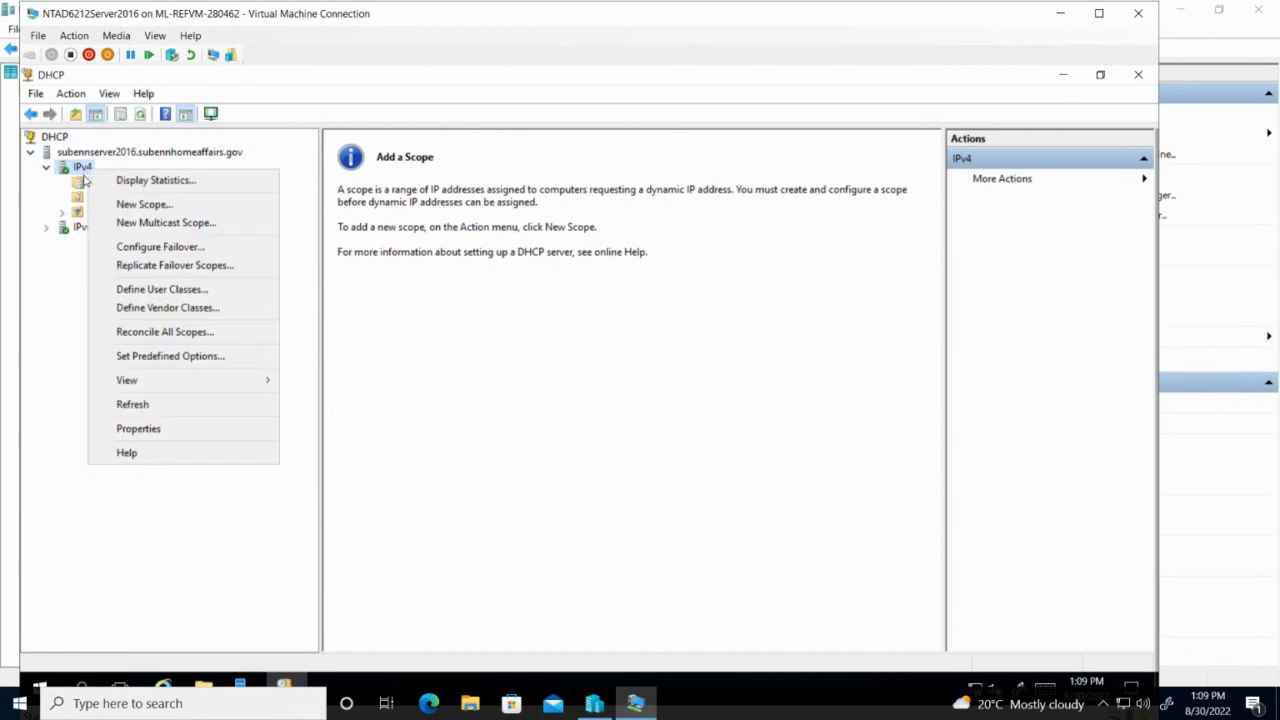
left_click(143, 205)
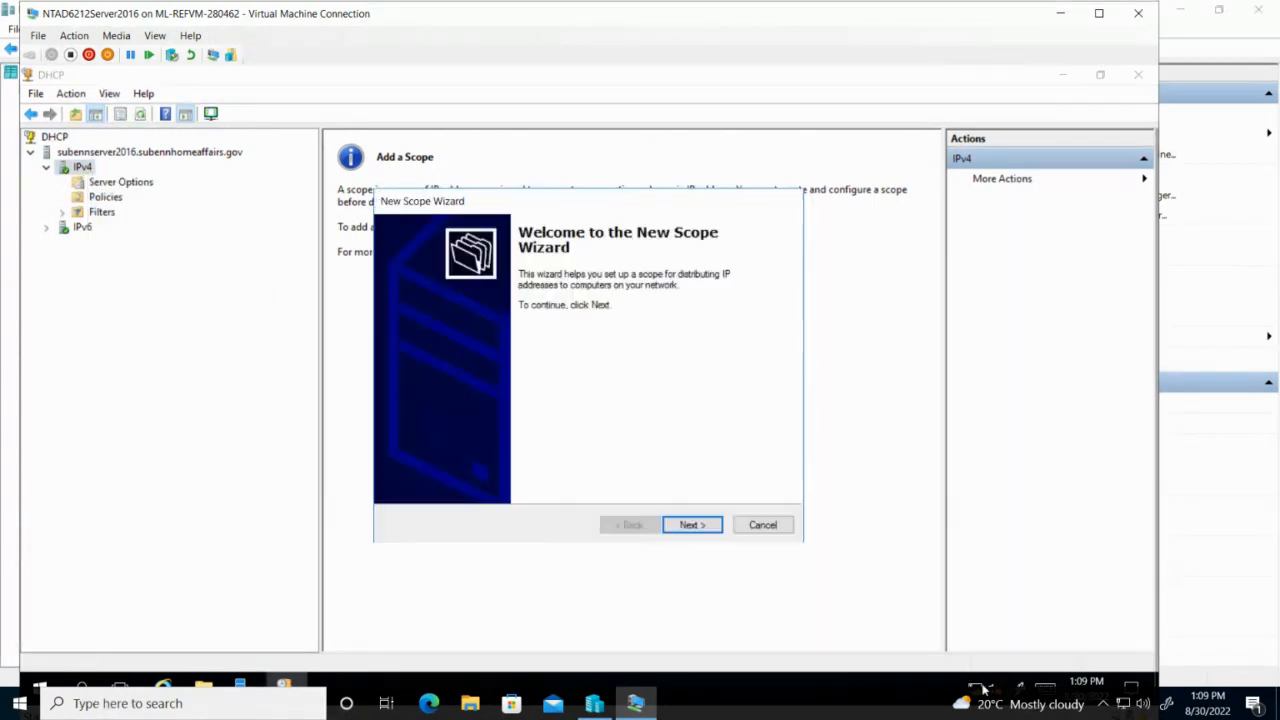
left_click(698, 529)
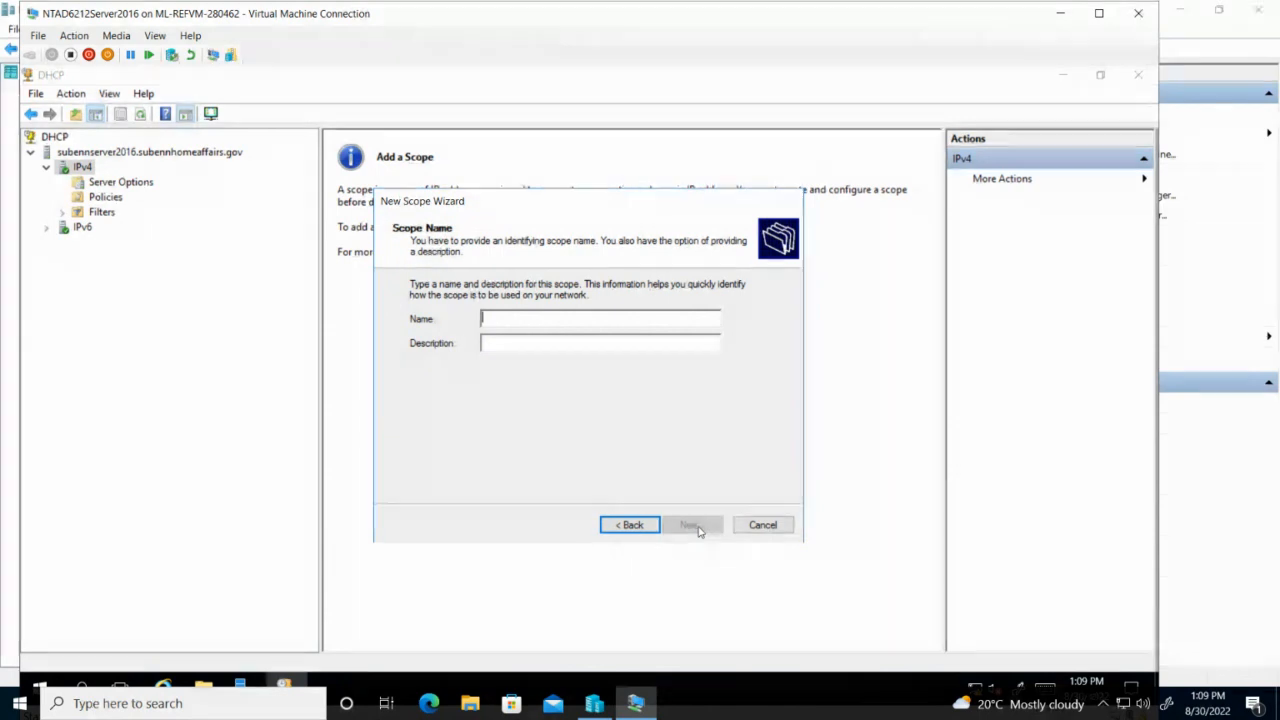
type("HAHead")
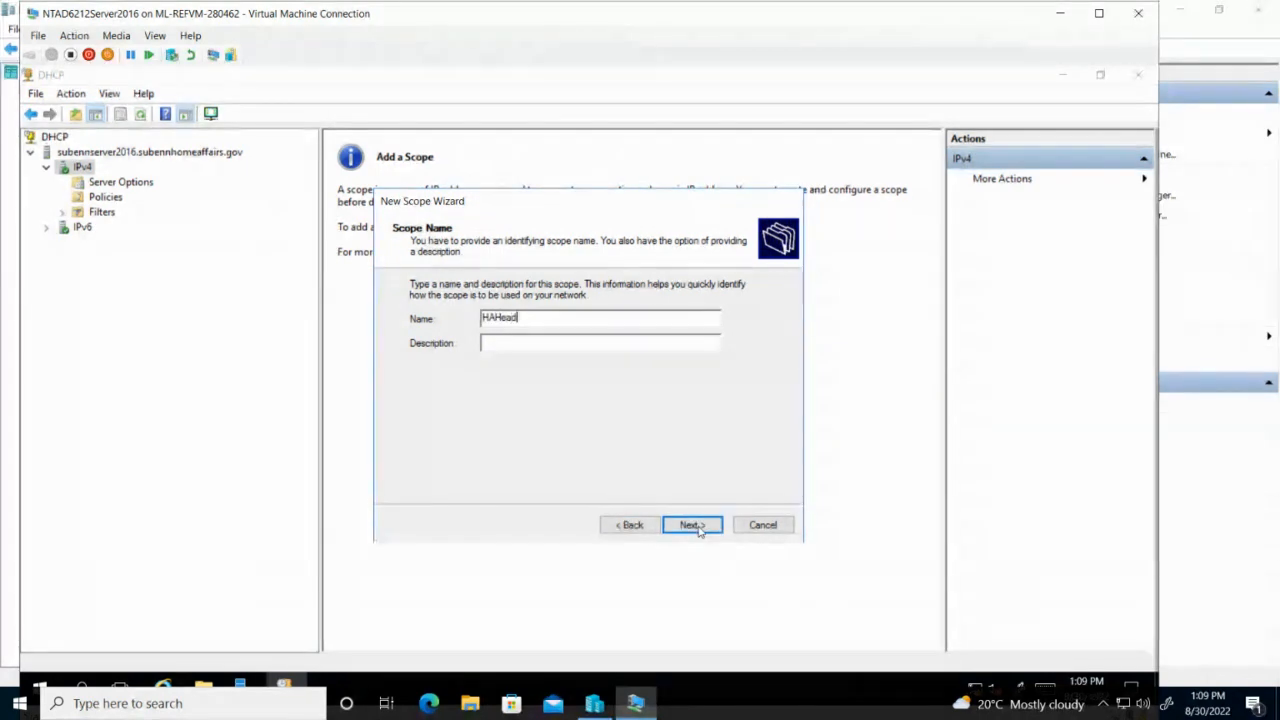
type("Office")
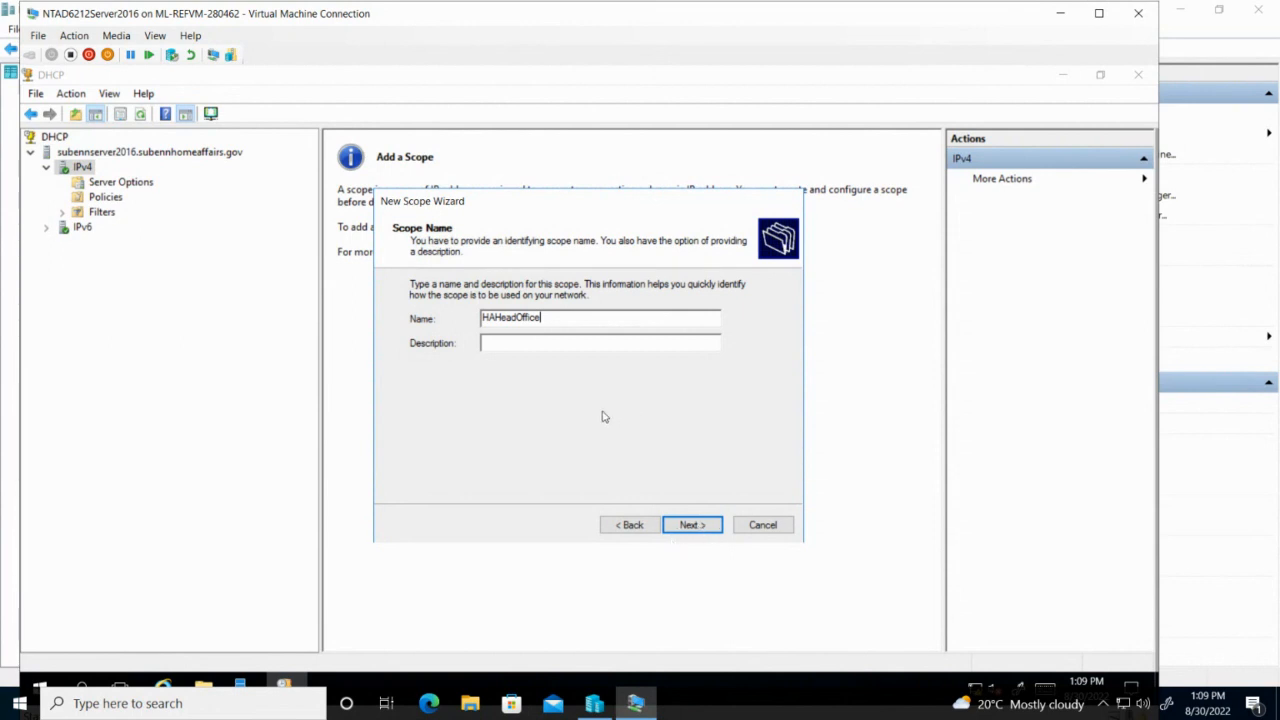
left_click(687, 527)
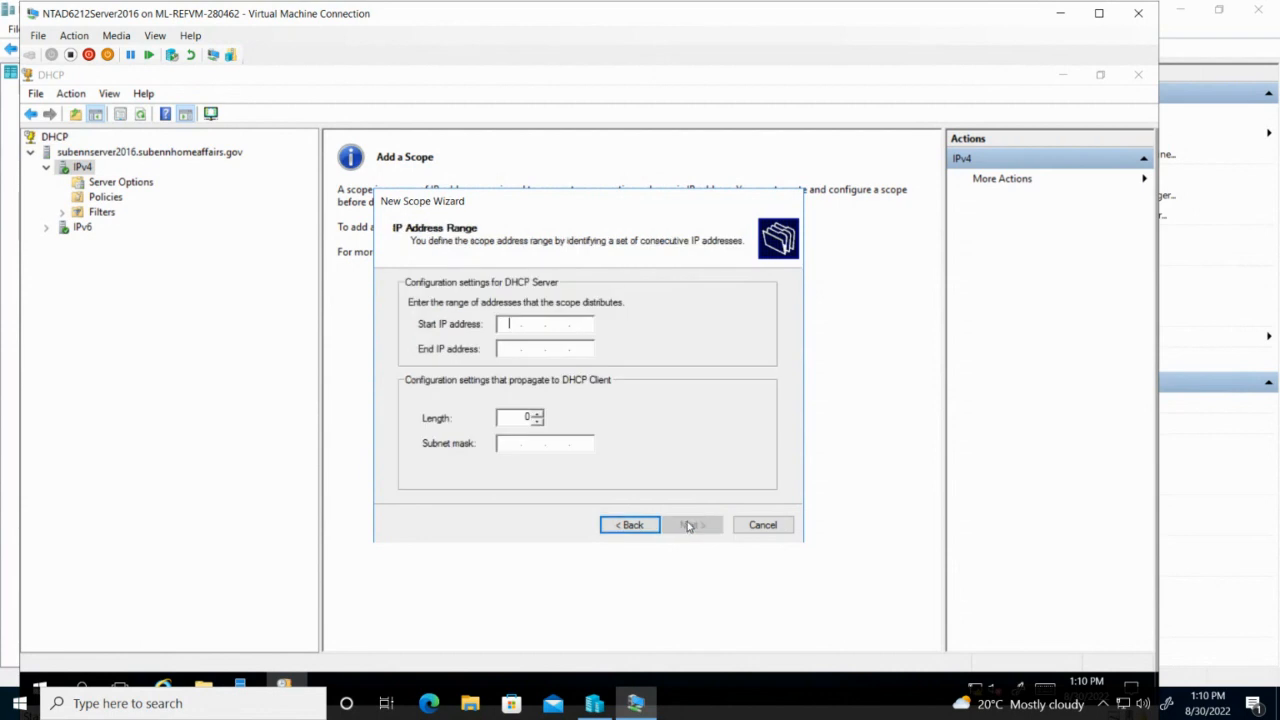
Enter the scope range 192.168.24.1 to 192.168.24.254, keeping length 24 / mask 255.255.255.0.
type("192 . ")
type("168")
type("1")
type("24 ")
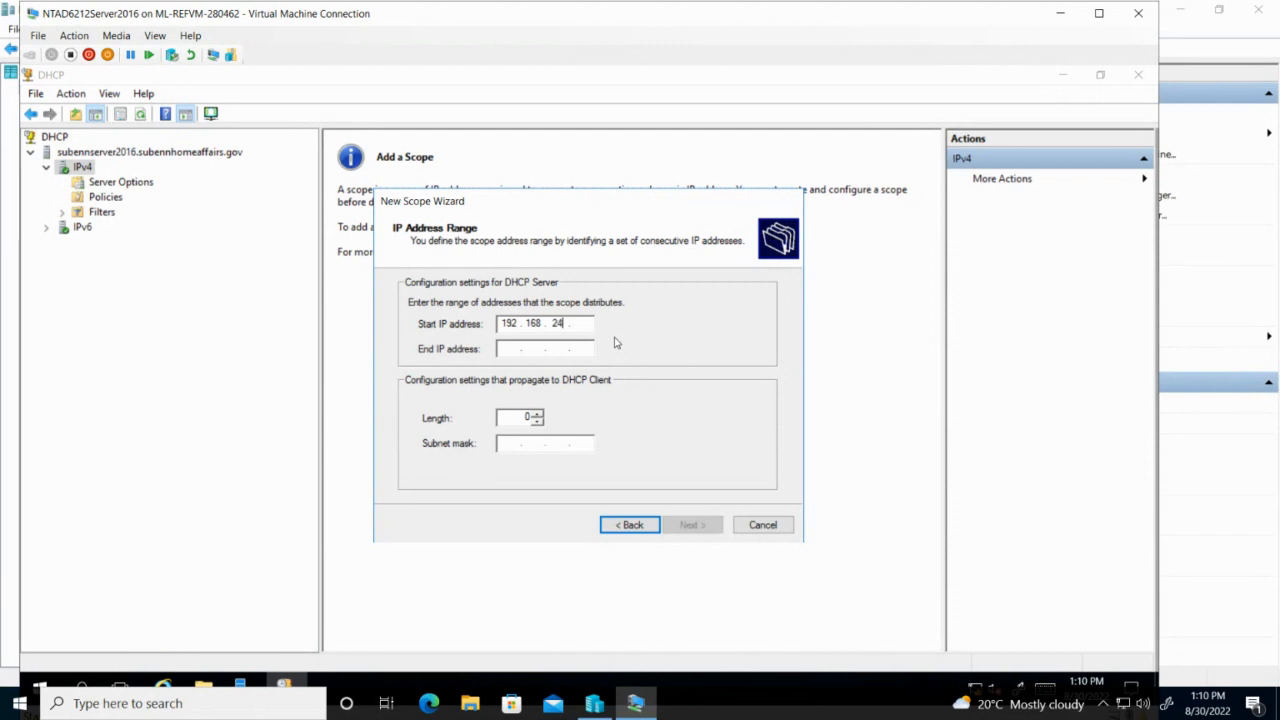
type(". 1")
left_click(509, 346)
type("19")
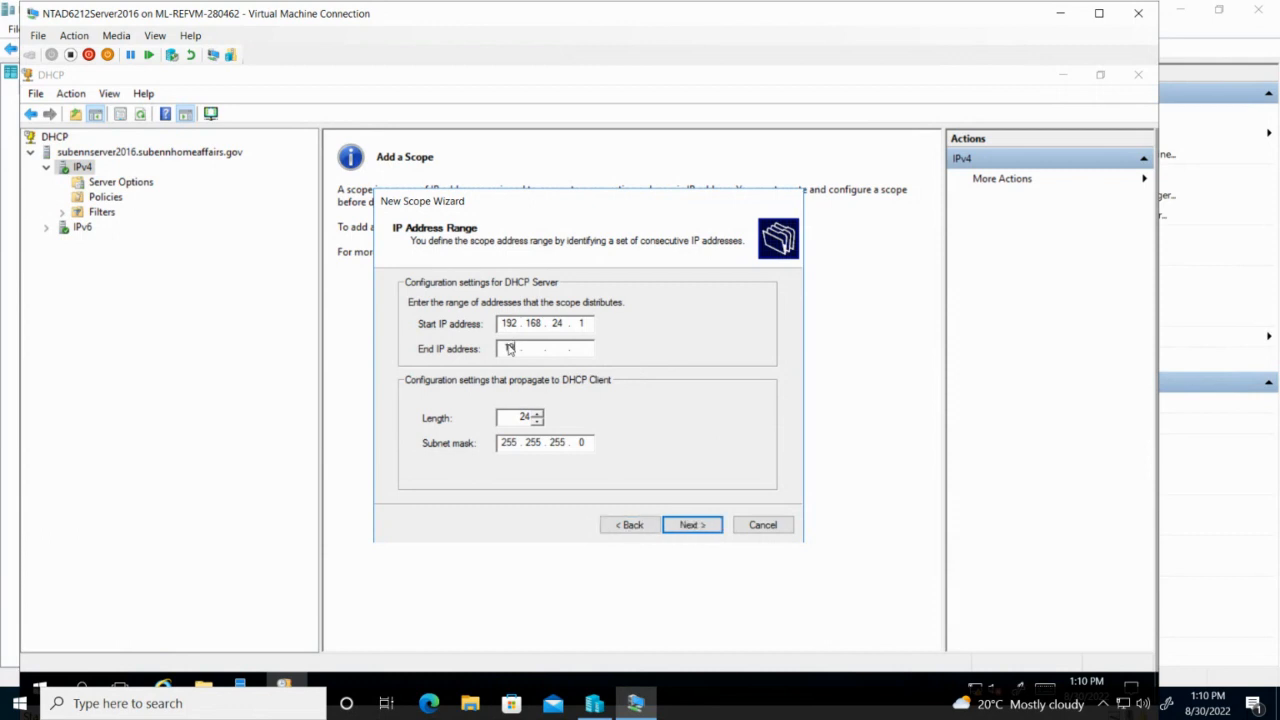
type("2 . 168 . 24 . 254")
left_click(692, 525)
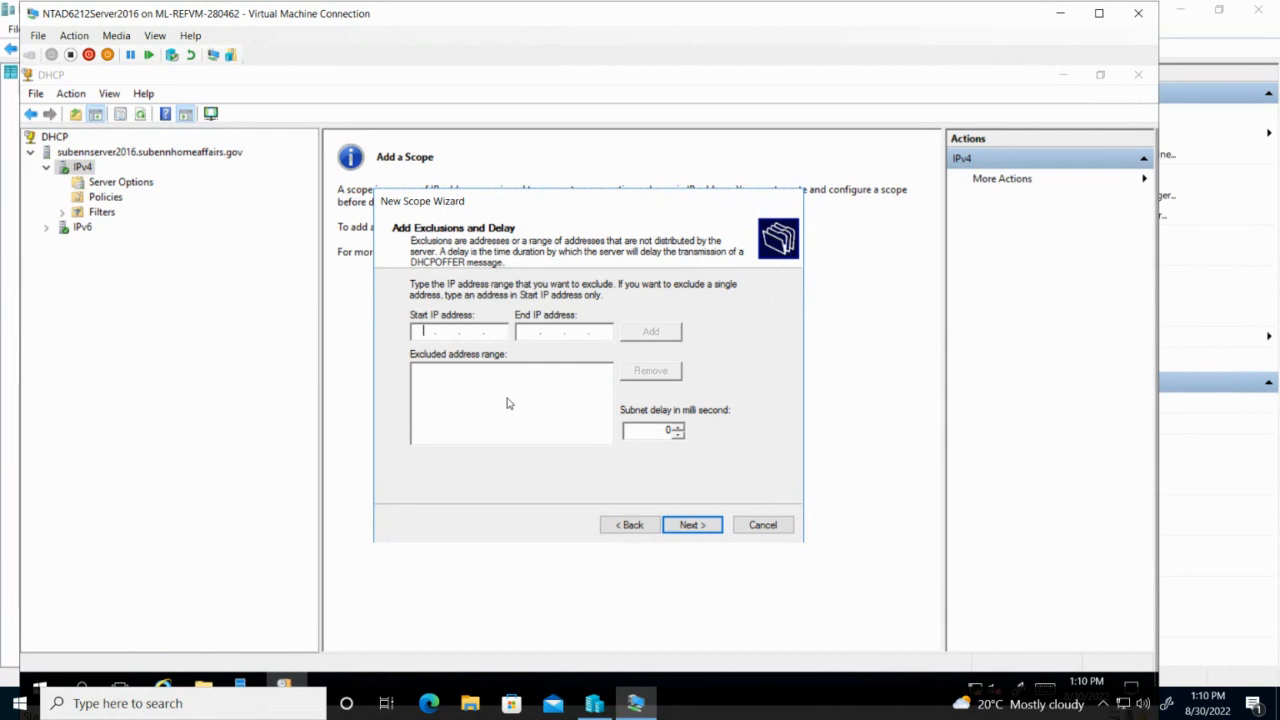
Add the exclusion range 192.168.24.1–192.168.24.5 to the HAHeadOffice scope.
type("192 . 168 . 24 . 1")
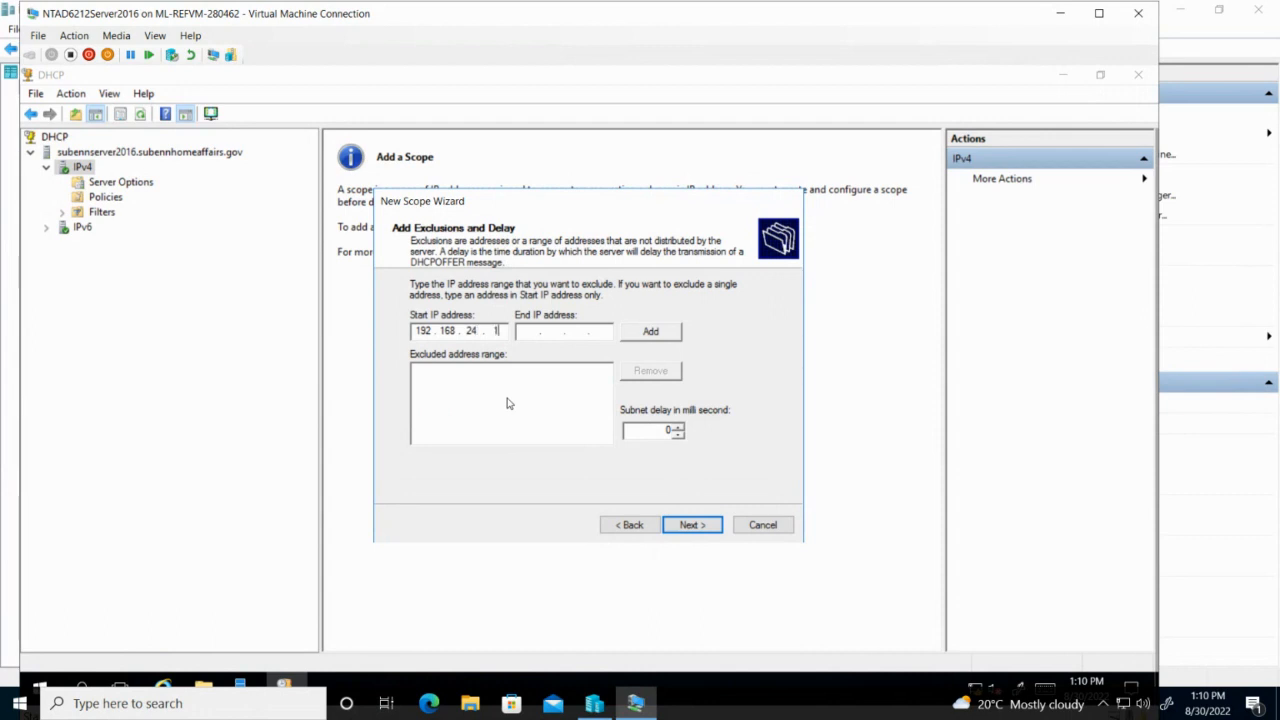
left_click(527, 331)
type("192.168.24.")
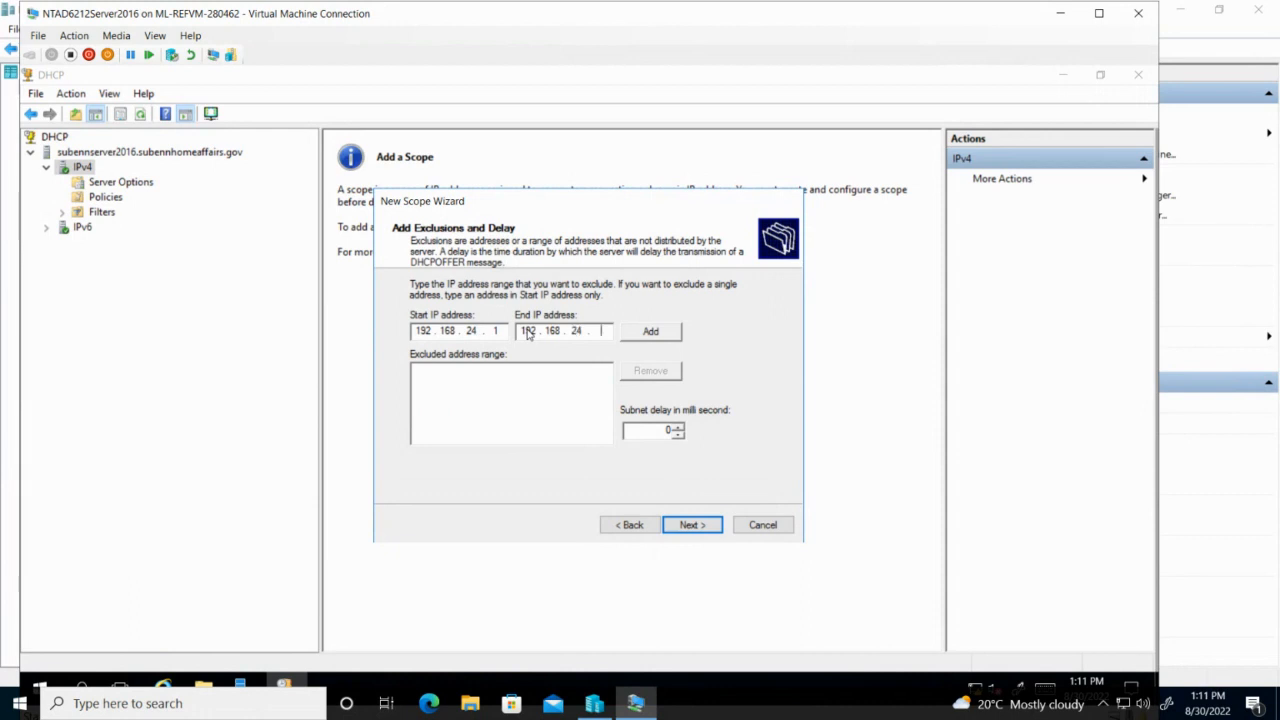
type("5")
left_click(651, 331)
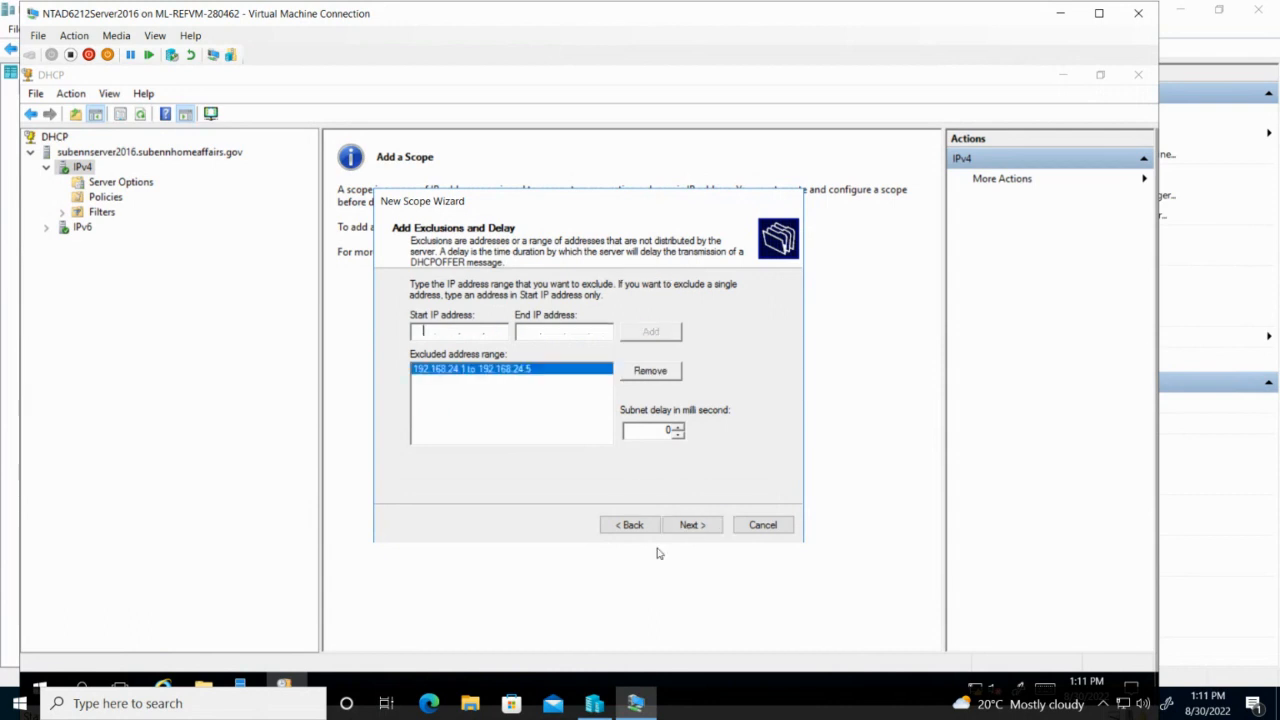
left_click(702, 527)
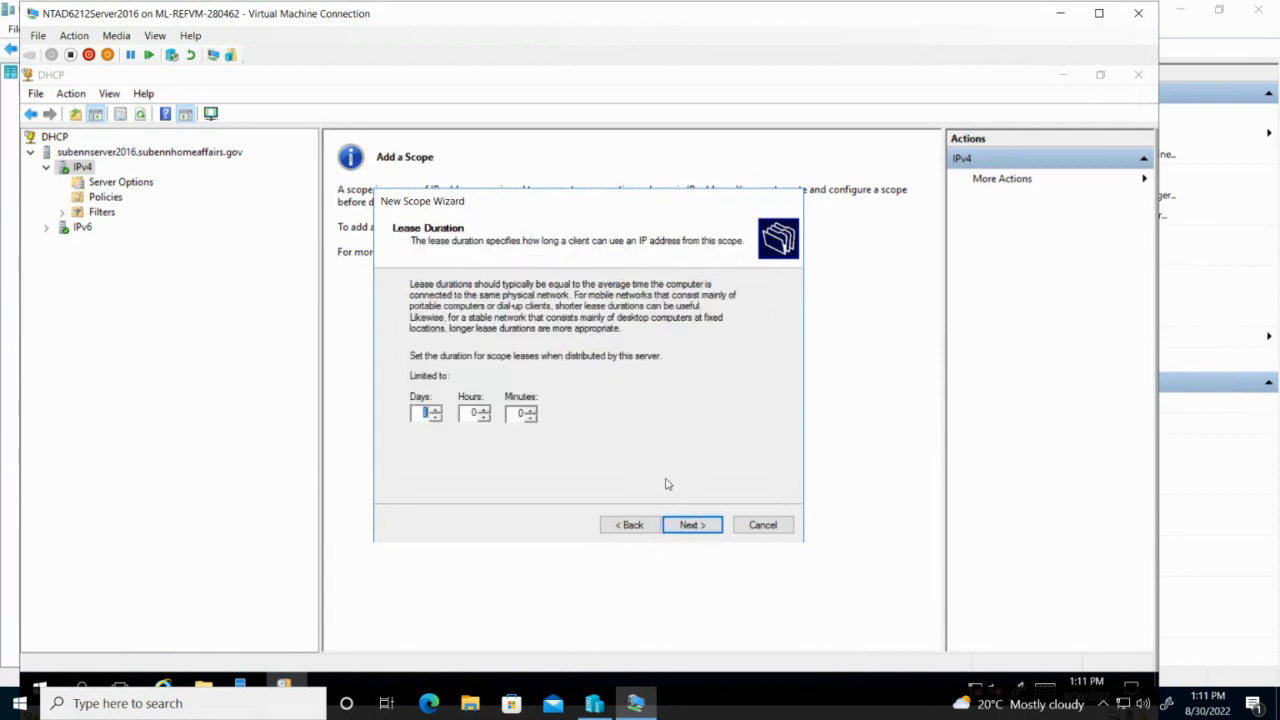
Keep the default lease, add router 192.168.24.1, accept DNS and WINS, and activate the scope.
left_click(702, 527)
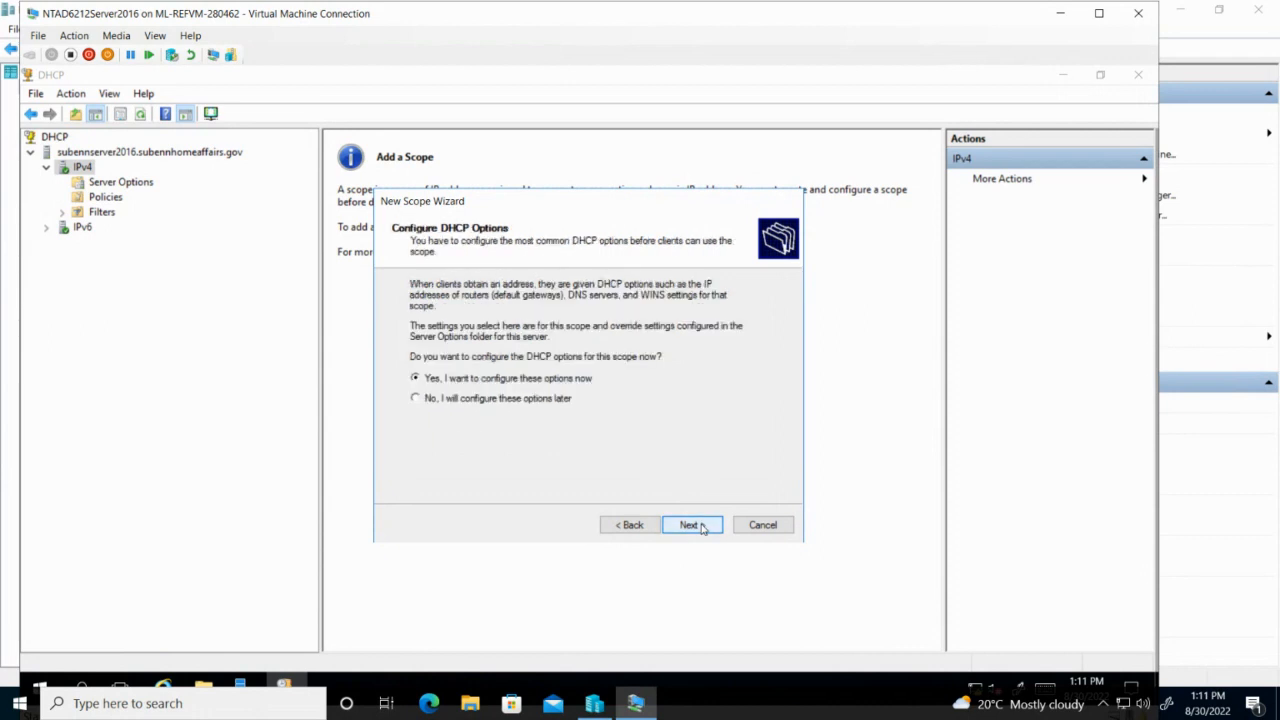
left_click(702, 527)
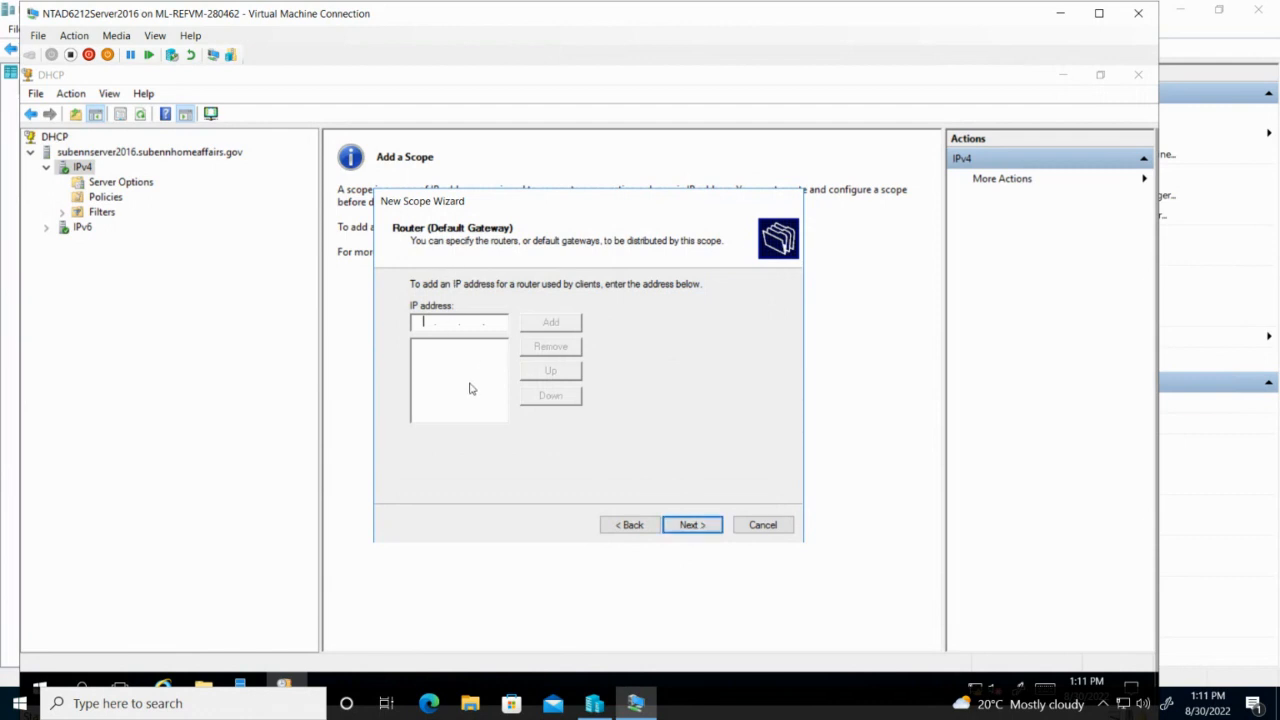
type("192 . 168 . 24 . 1")
left_click(550, 322)
left_click(702, 527)
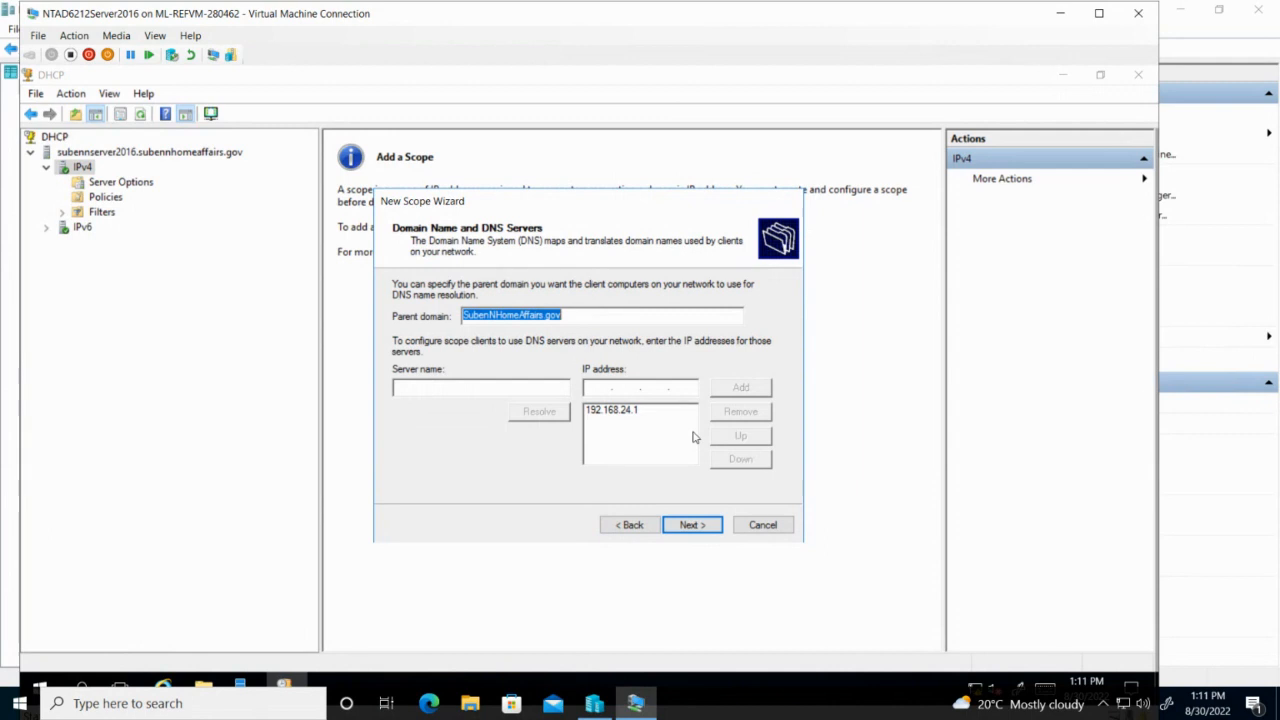
left_click(690, 527)
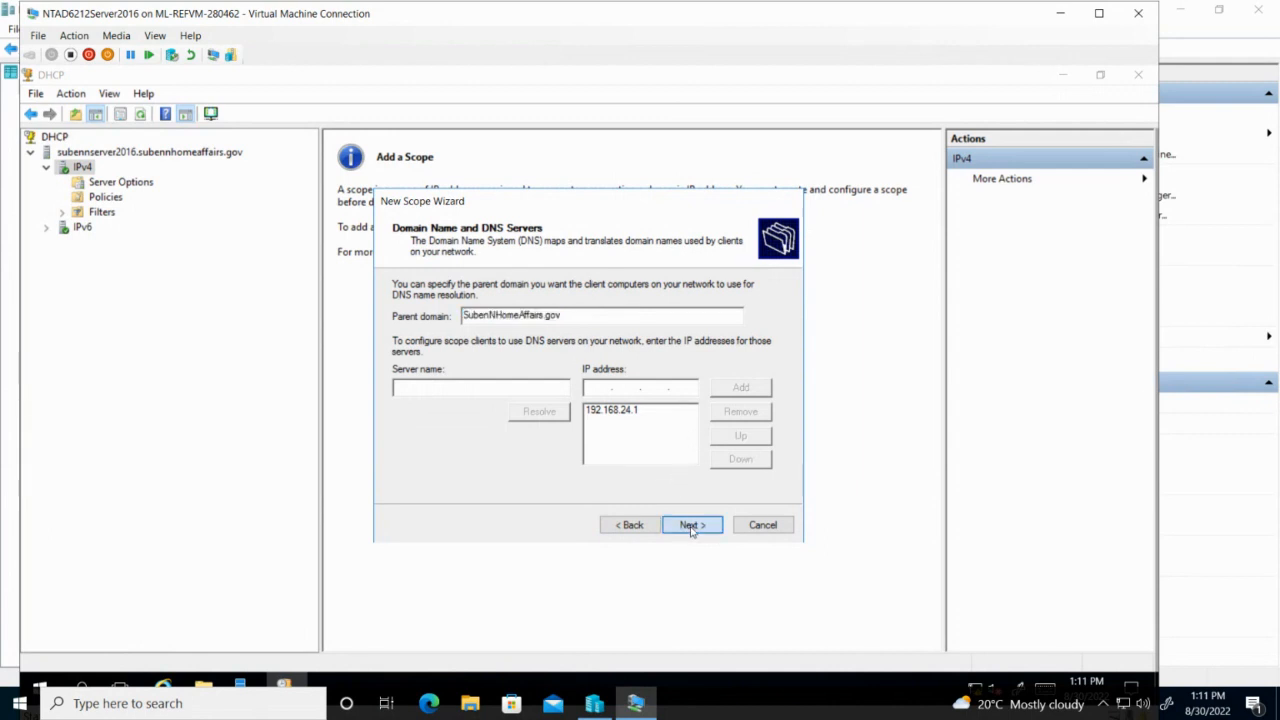
left_click(690, 527)
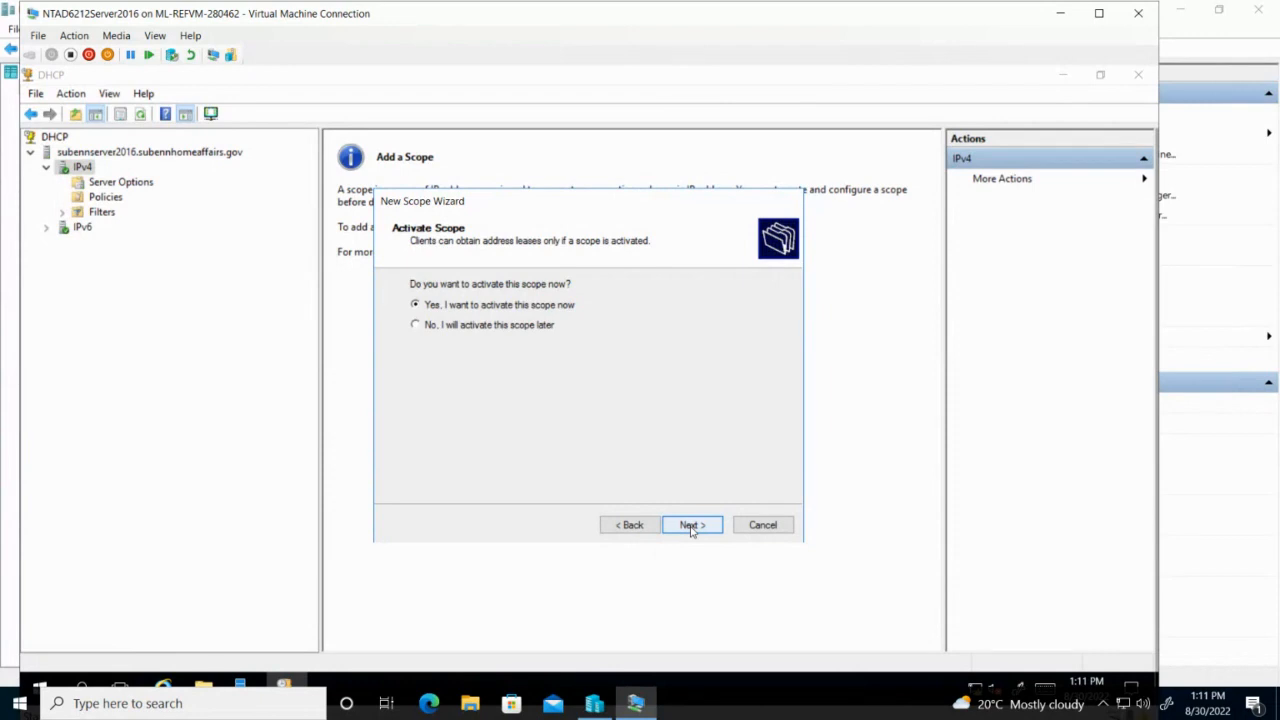
left_click(690, 527)
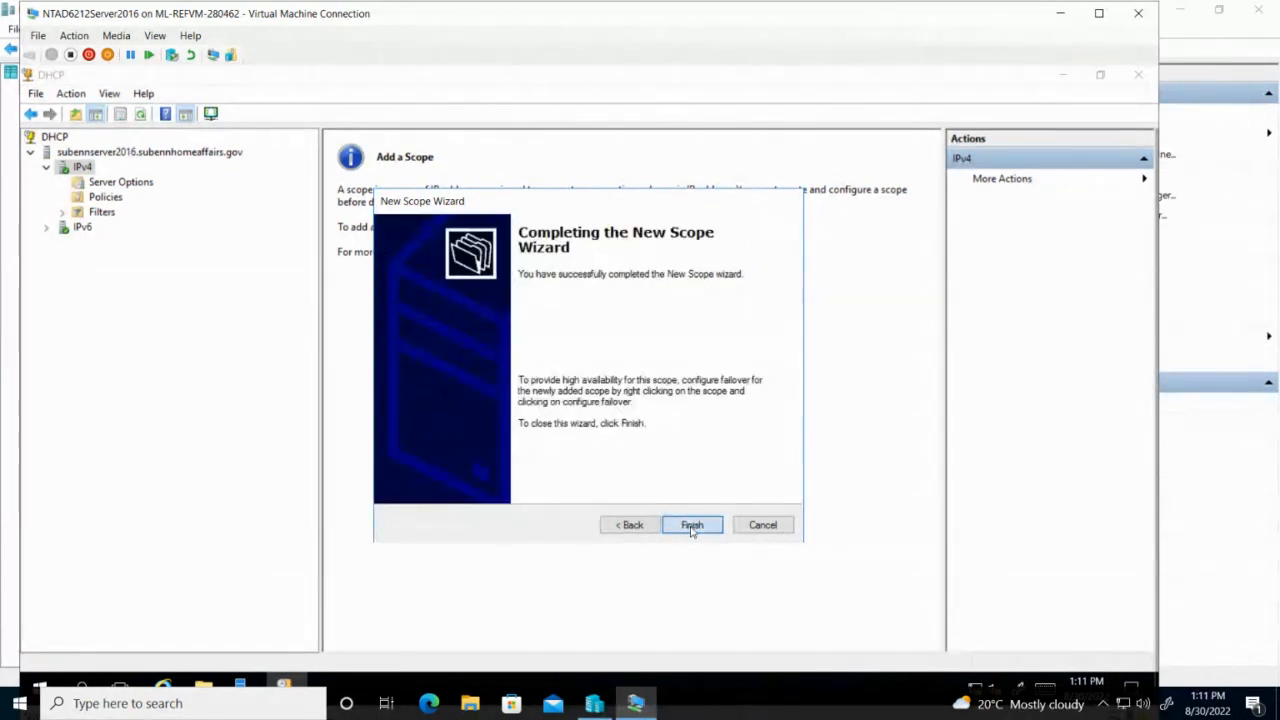
left_click(691, 527)
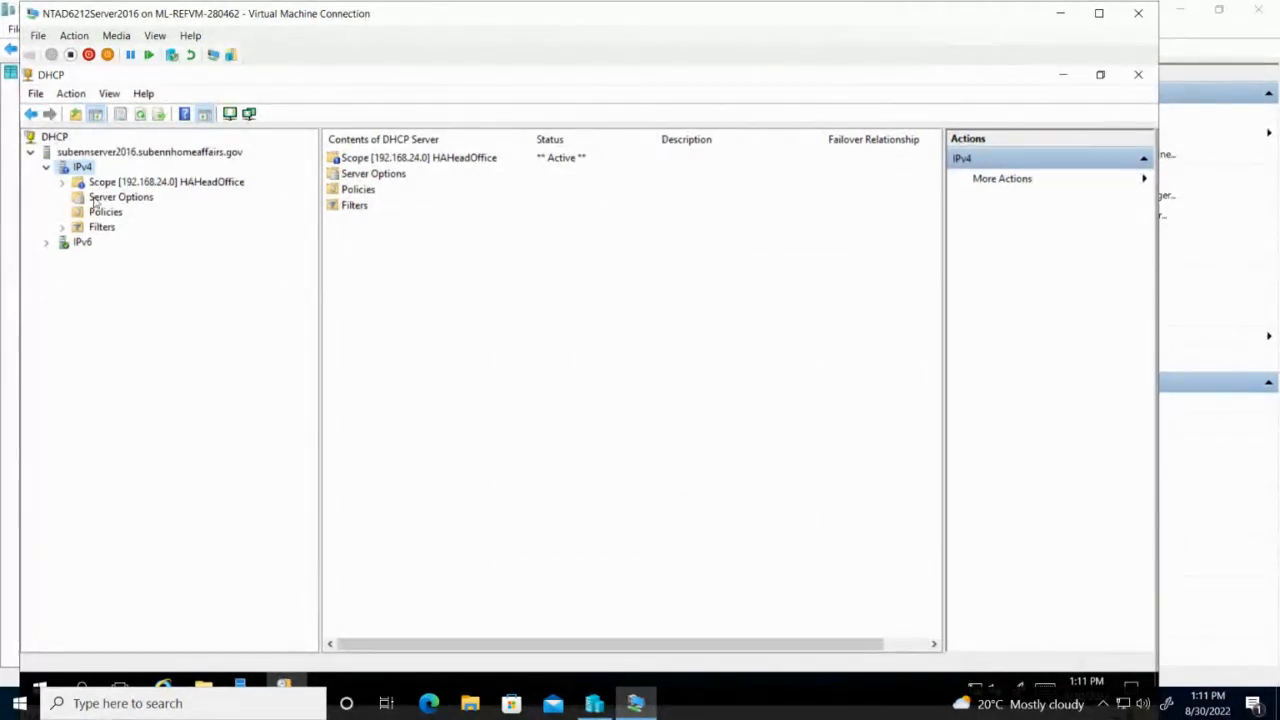
Start another New Scope wizard on IPv4 and name the scope HAGauOffice.
right_click(81, 170)
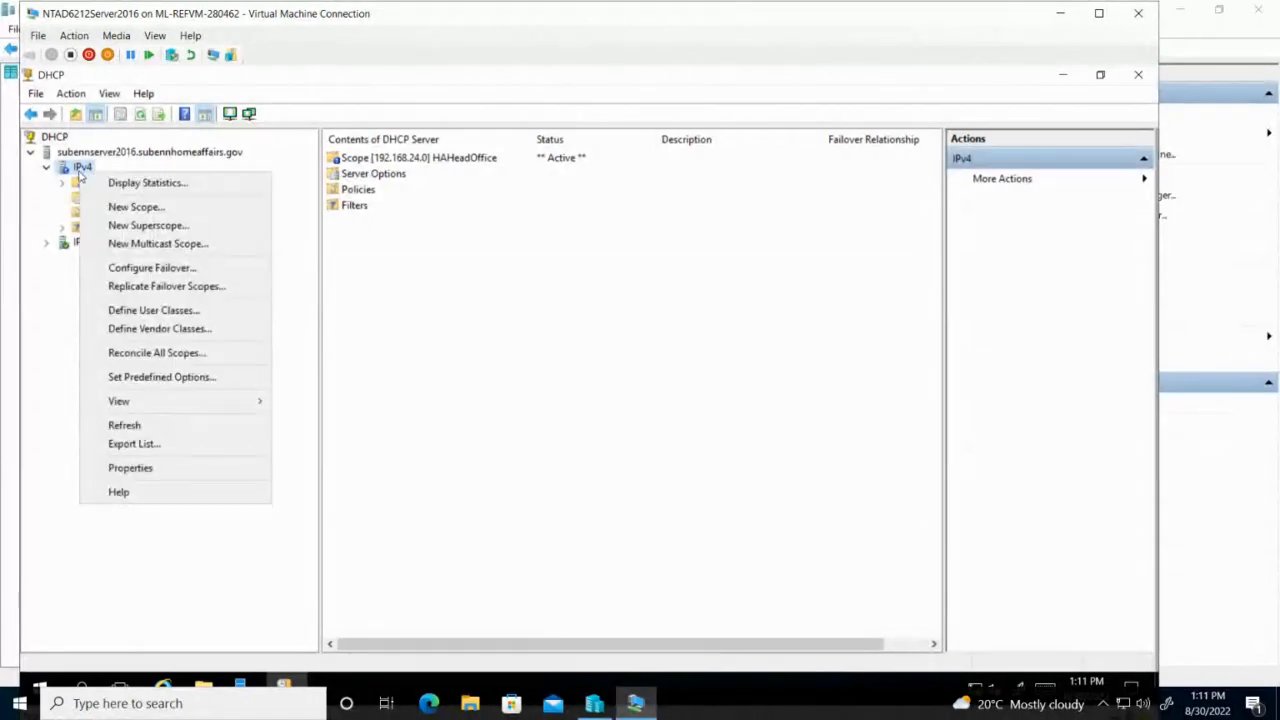
left_click(118, 206)
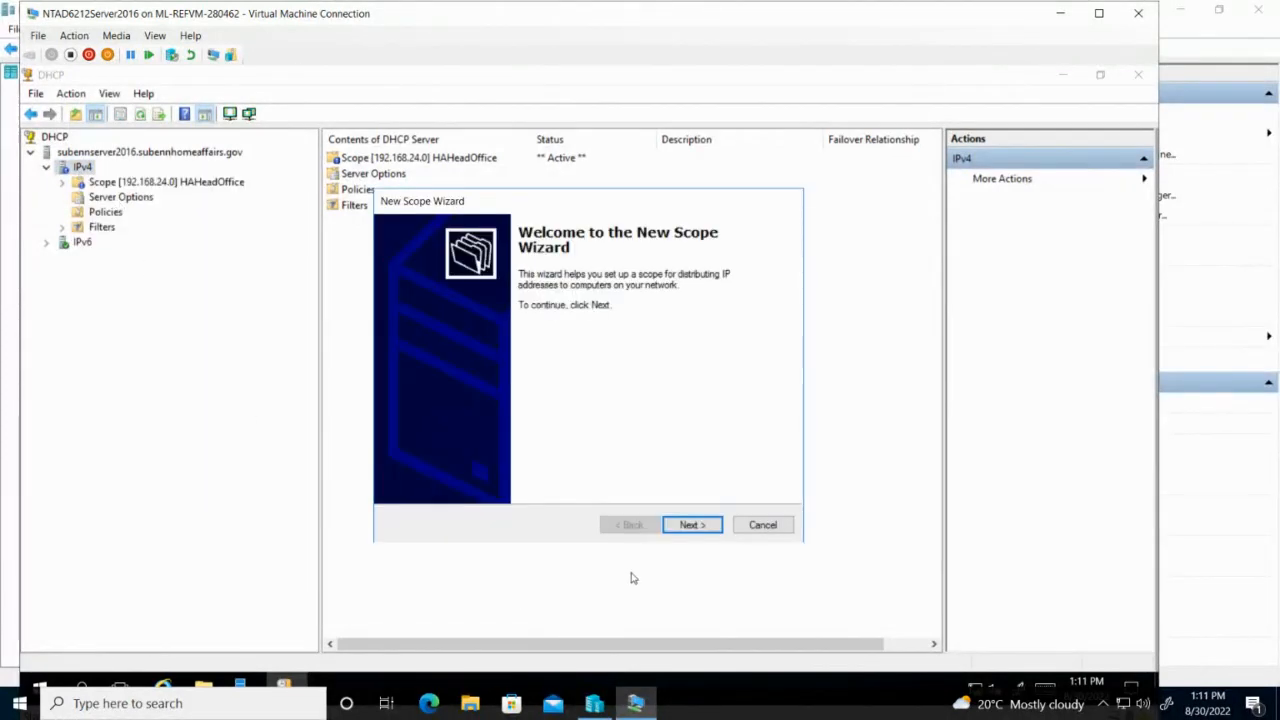
left_click(690, 525)
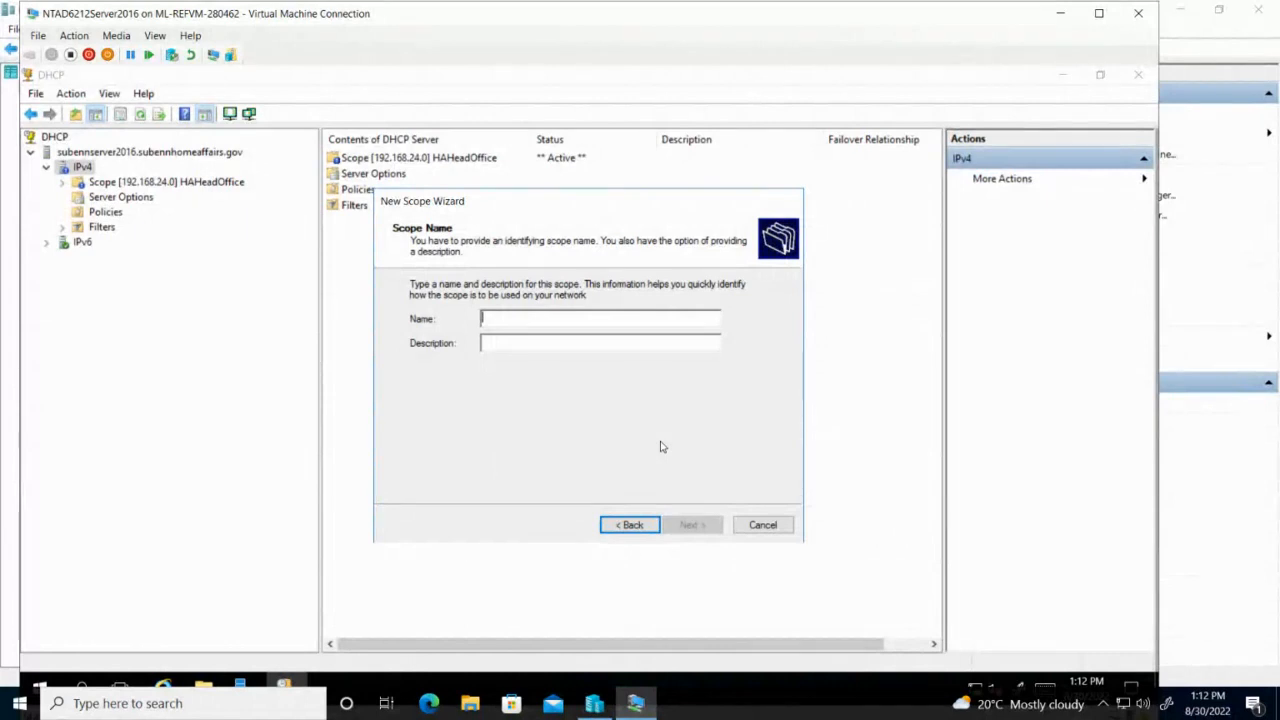
type("HA")
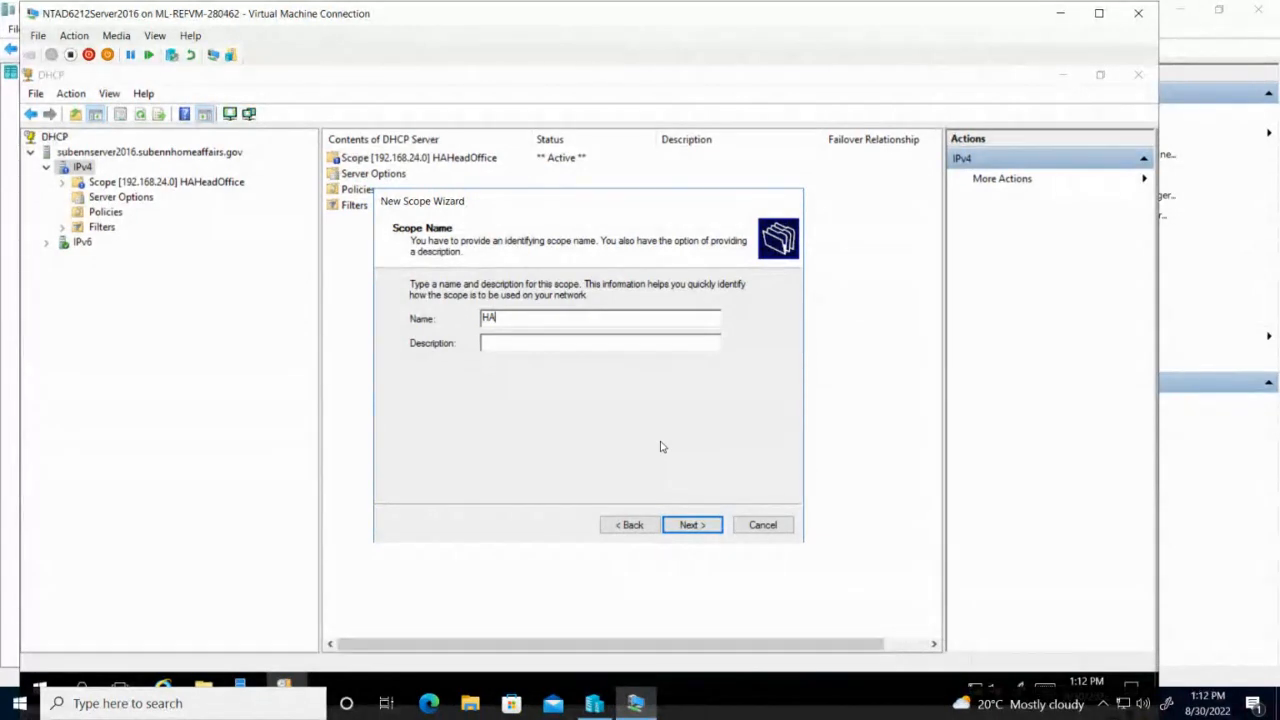
type("GauOffice")
left_click(705, 530)
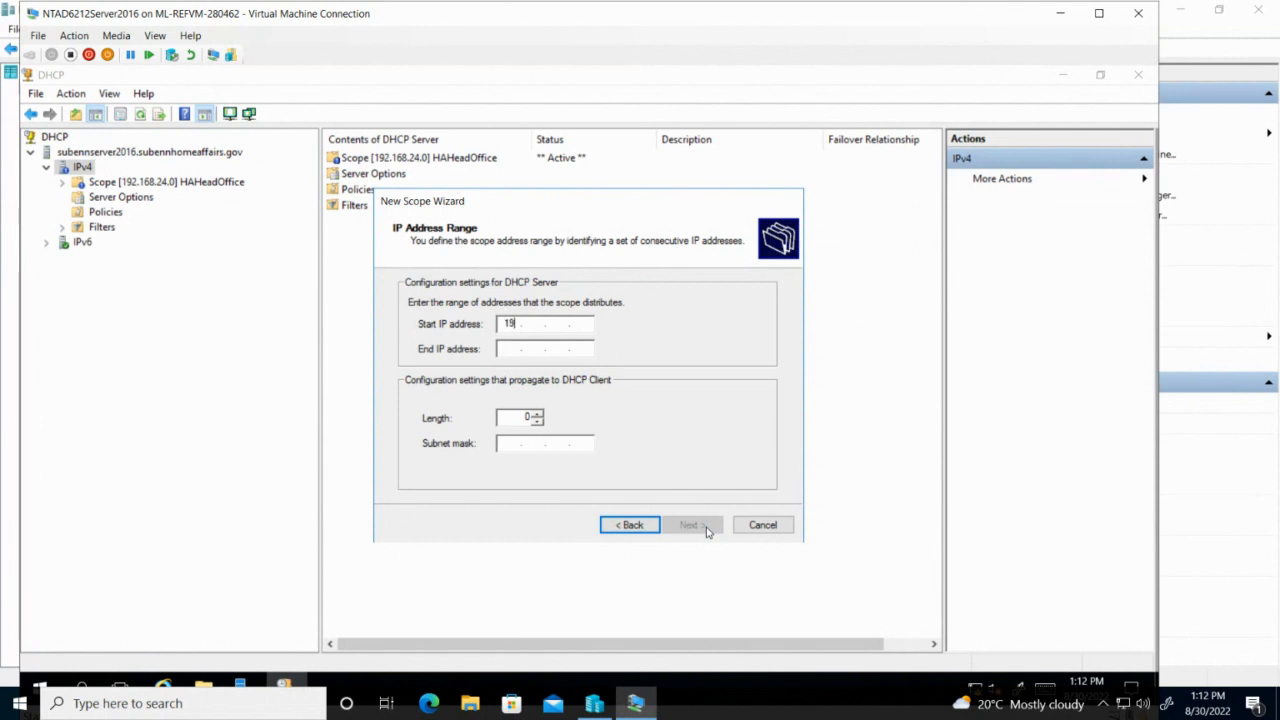
Enter start IP 192.168.25.1 and end IP 192.168.25.1 with mask 255.255.255.0.
type("2.168.")
type("25 . 1")
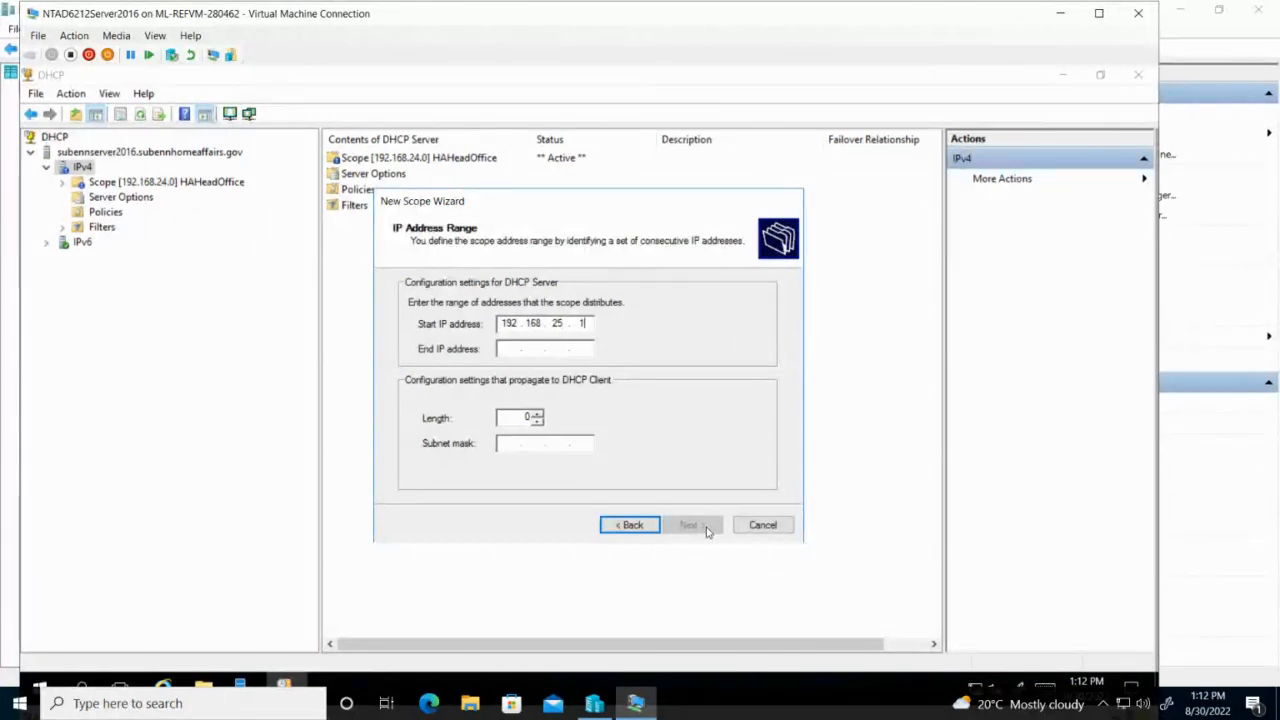
left_click(508, 350)
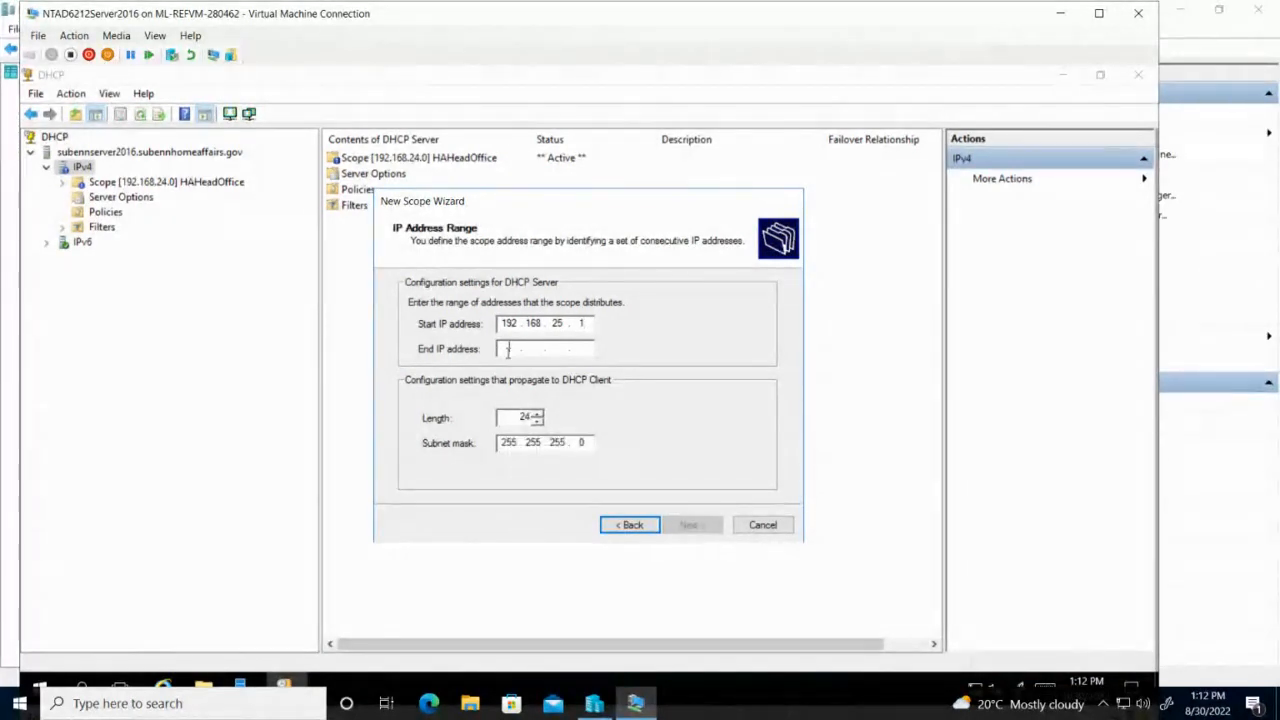
type("192.")
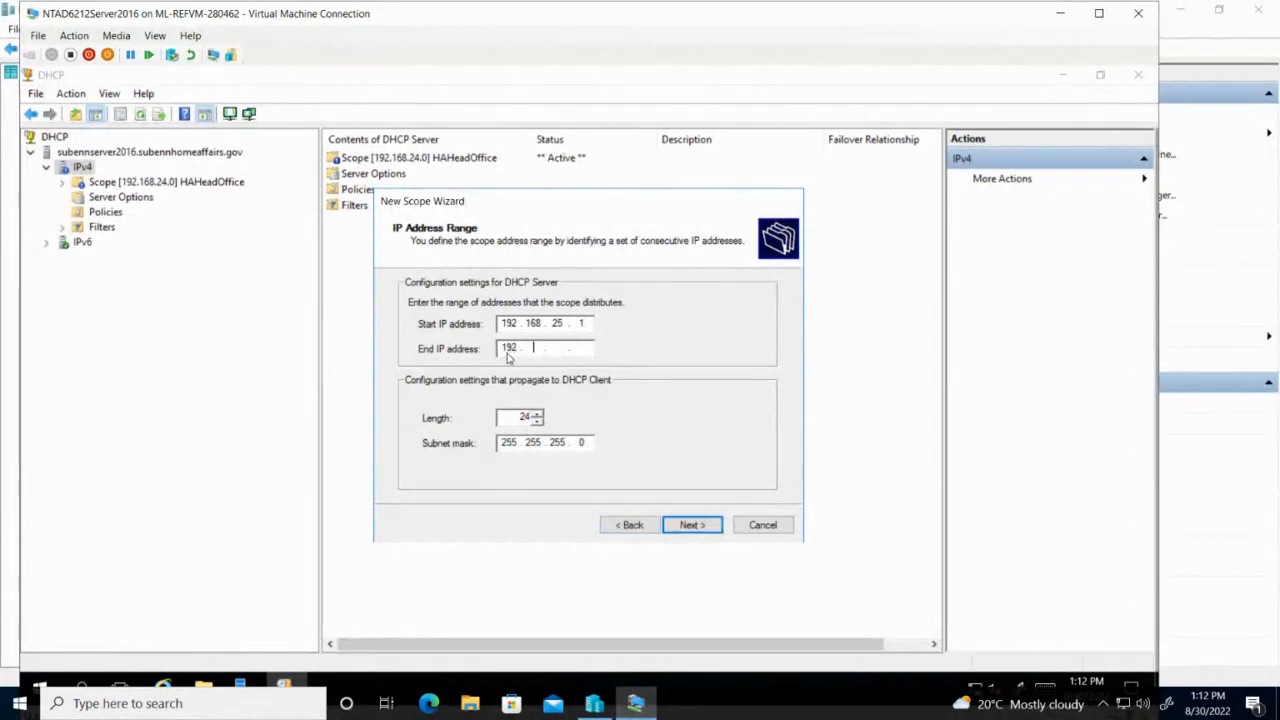
type("168.25 .1")
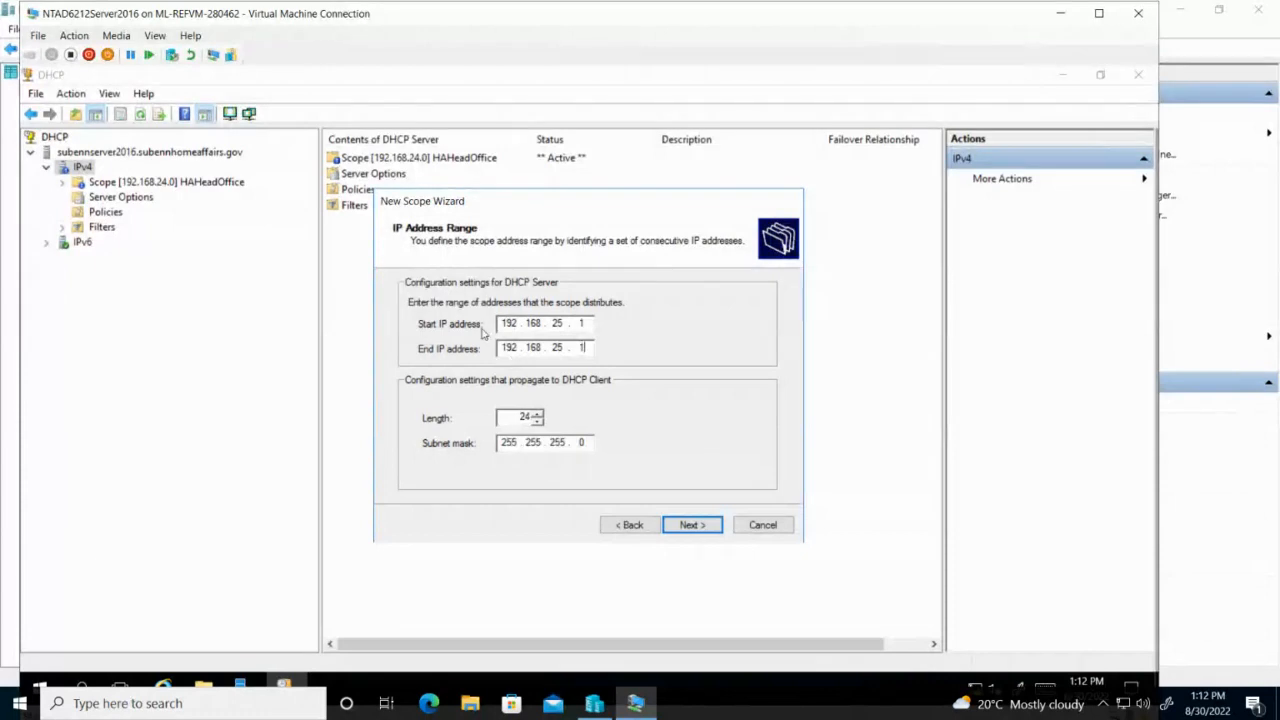
left_click(702, 526)
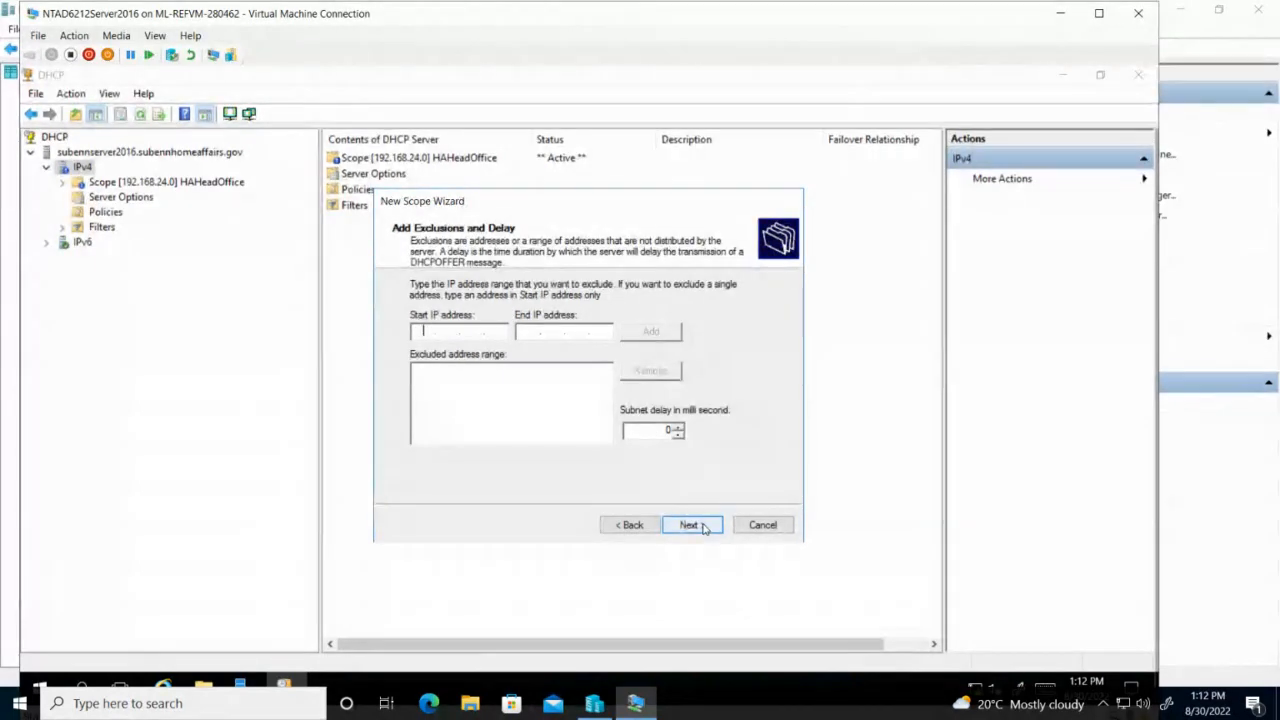
Try adding the 192.168.25 exclusion range and dismiss the out-of-range error.
type("192.")
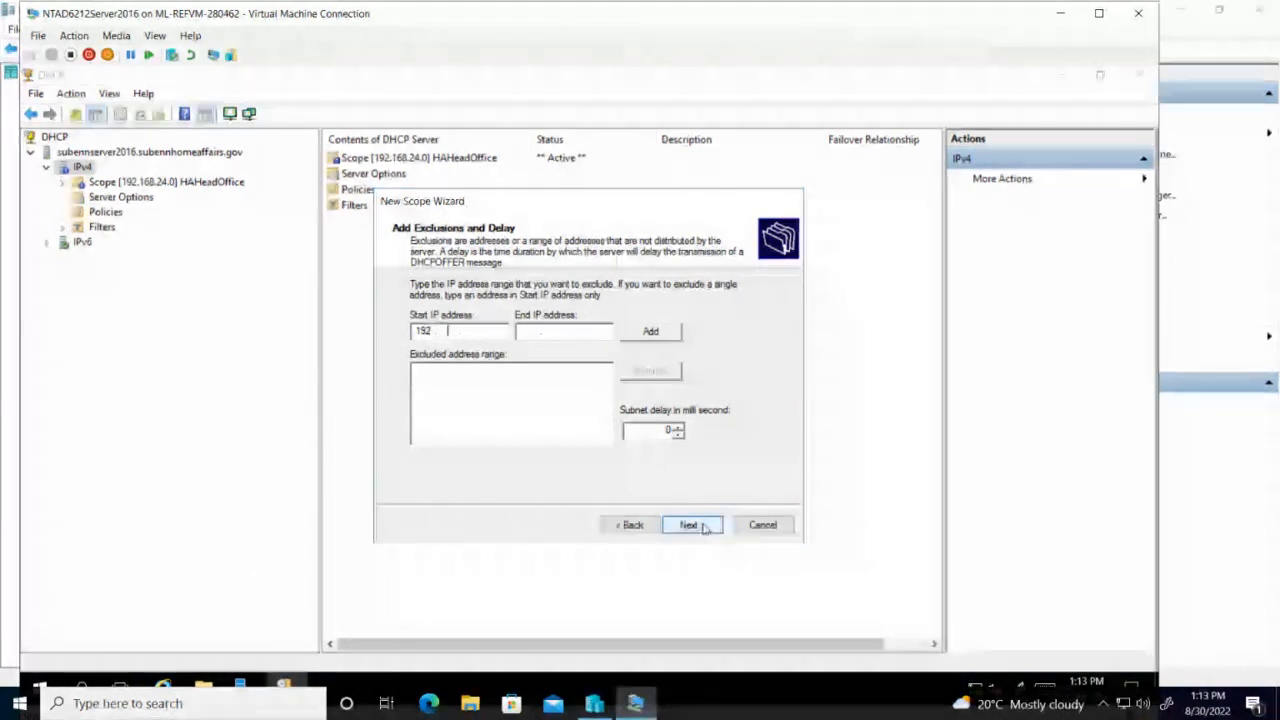
type("168.")
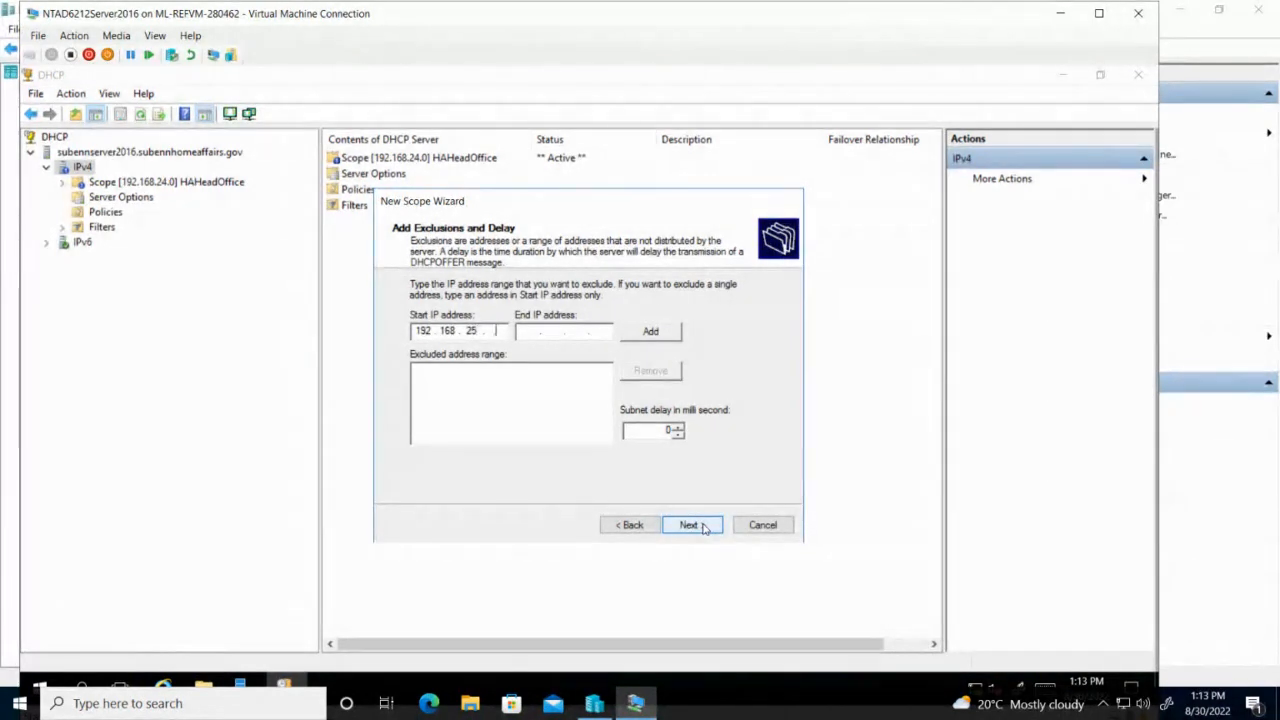
type("1")
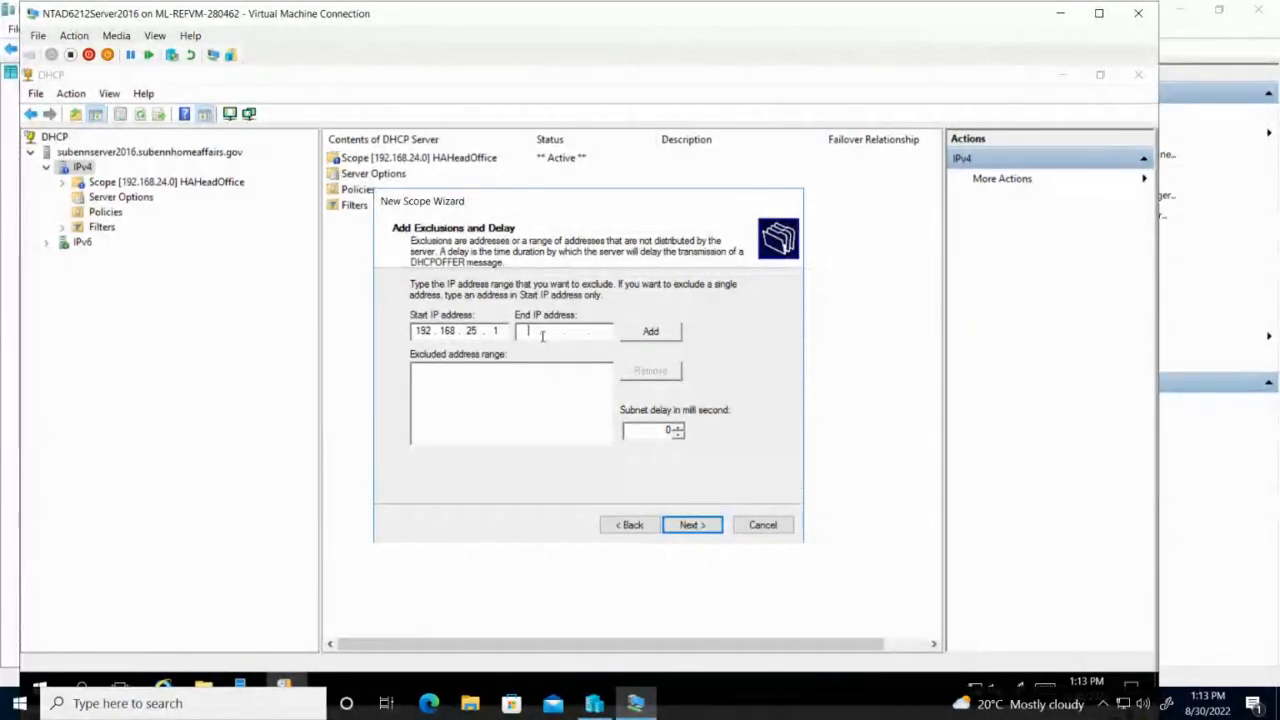
type("192")
type("168")
type("25. 5")
left_click(652, 334)
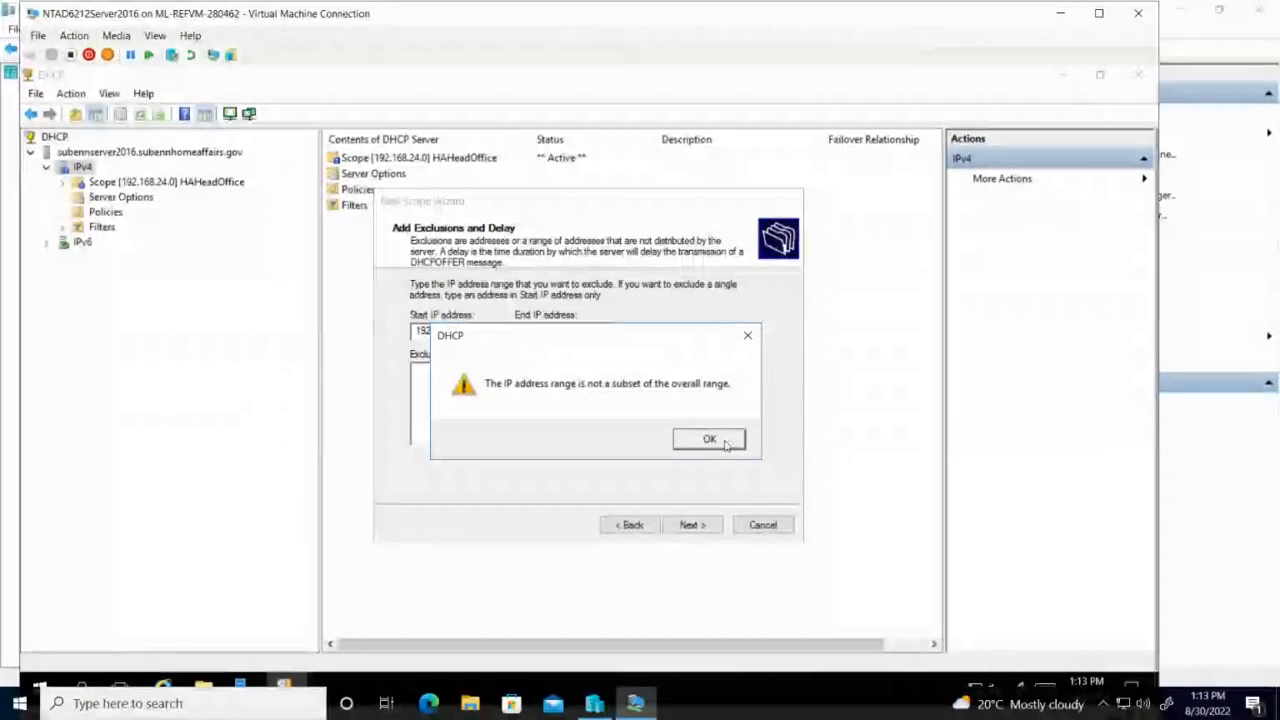
left_click(732, 439)
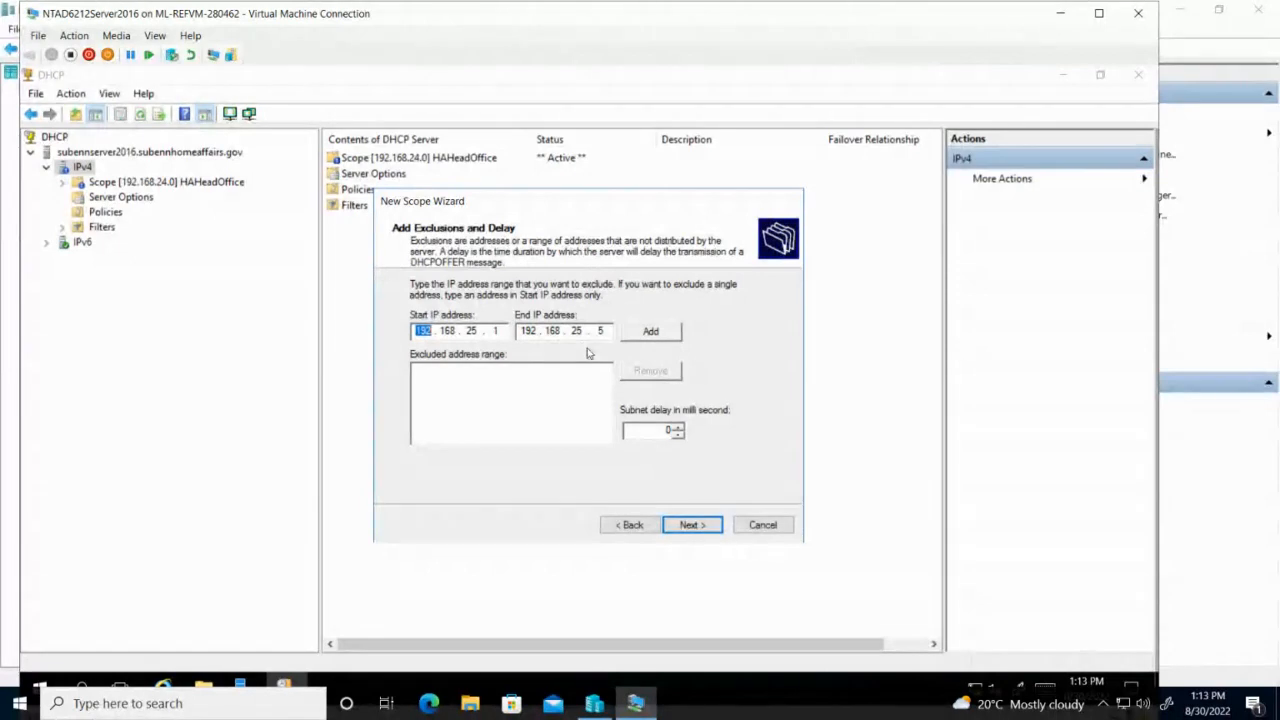
Correct the scope's end address to 192.168.25.254, then add exclusion 192.168.25.1–192.168.25.5.
left_click(634, 525)
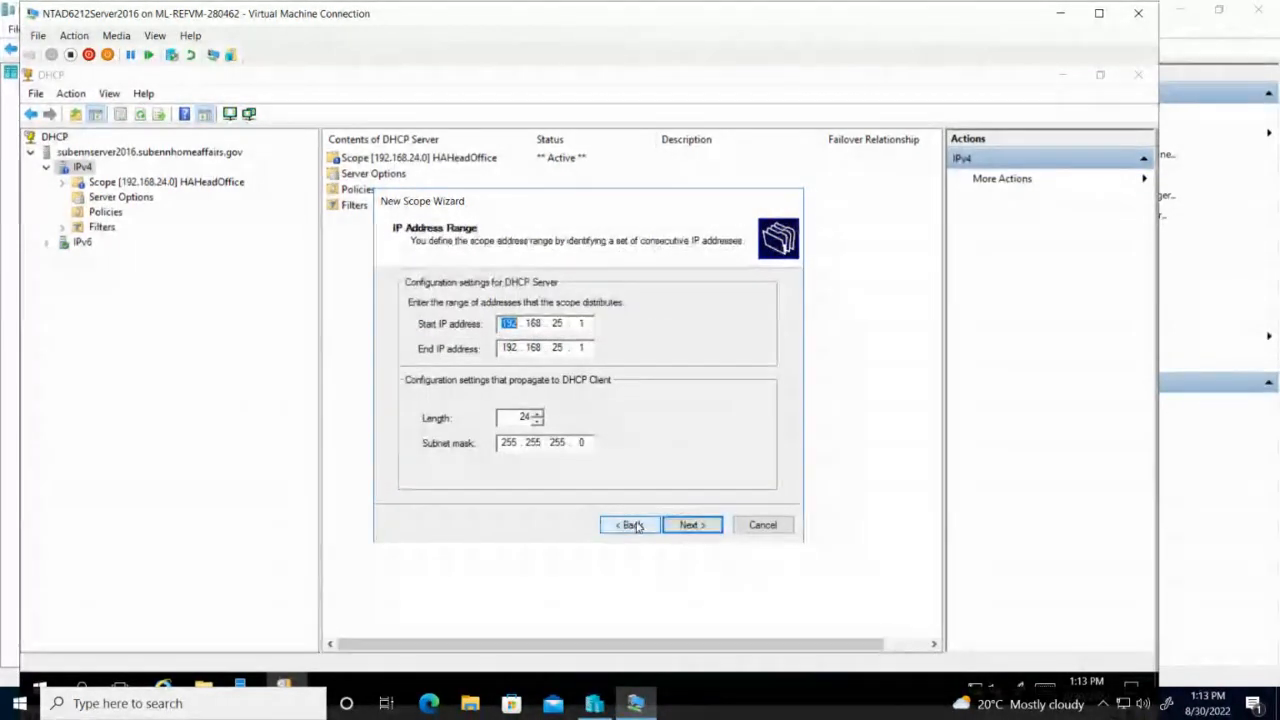
left_click(589, 347)
key("BackSpace")
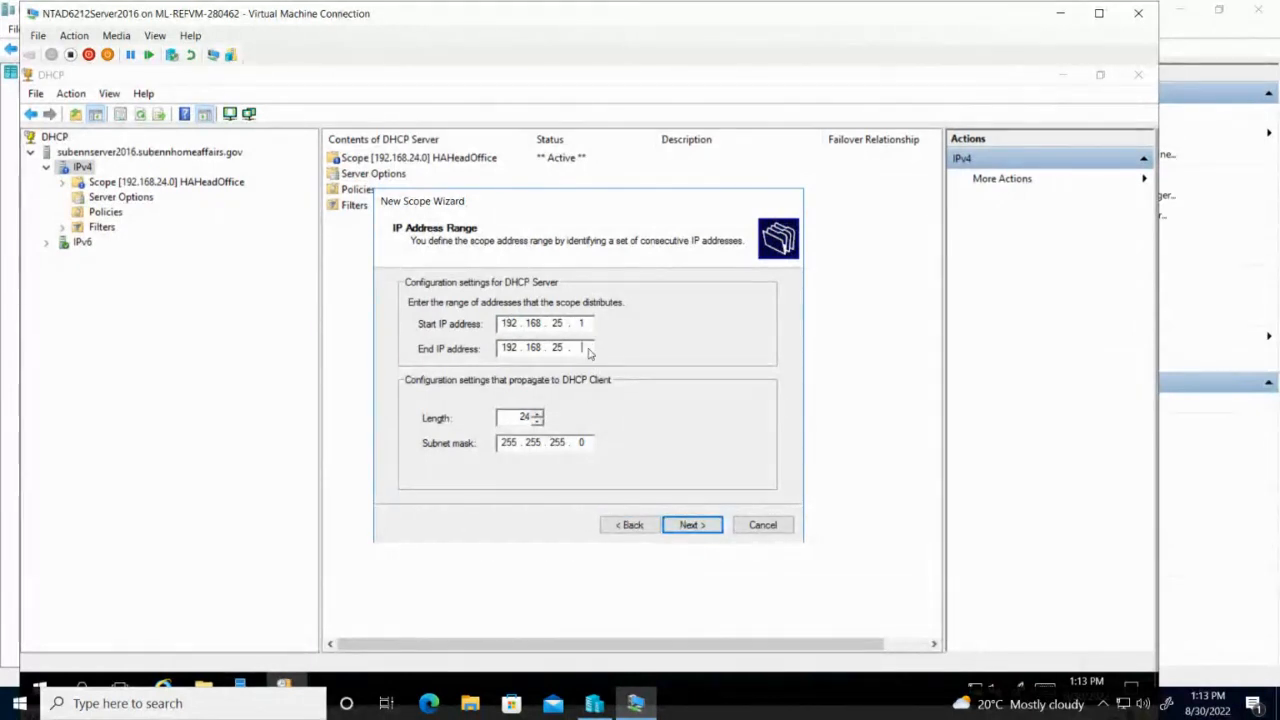
type("254")
left_click(693, 525)
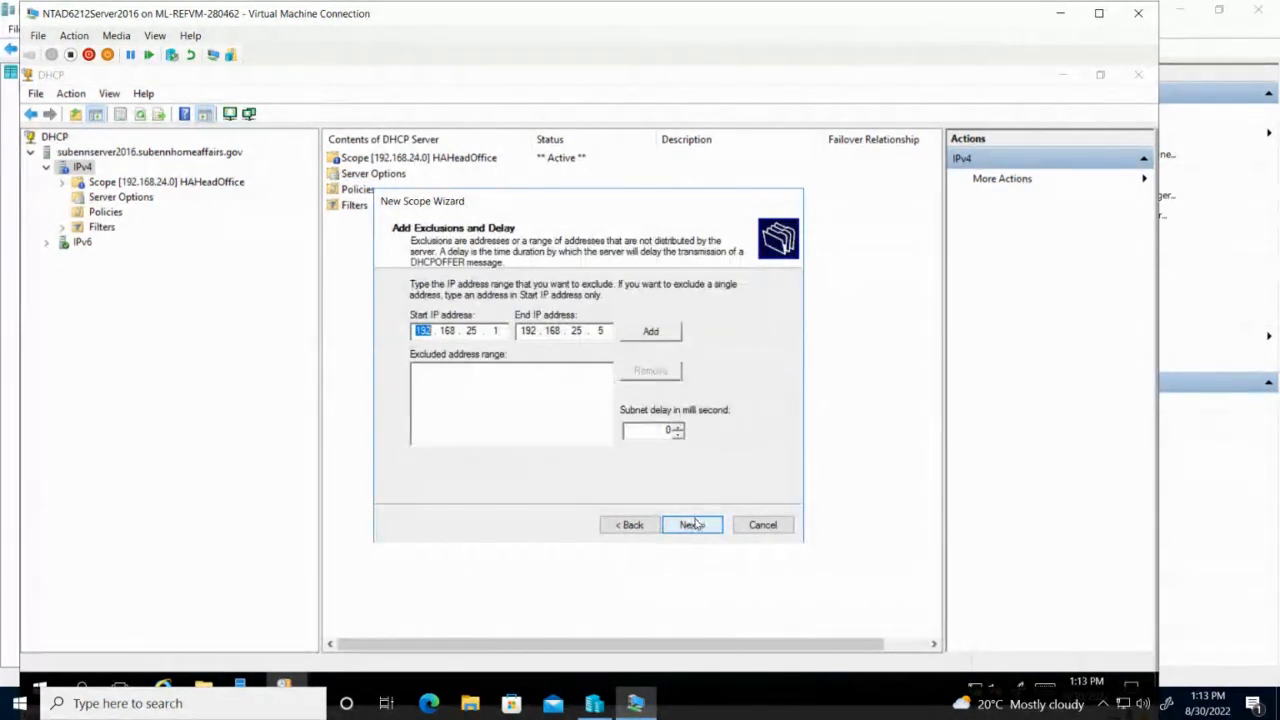
left_click(651, 331)
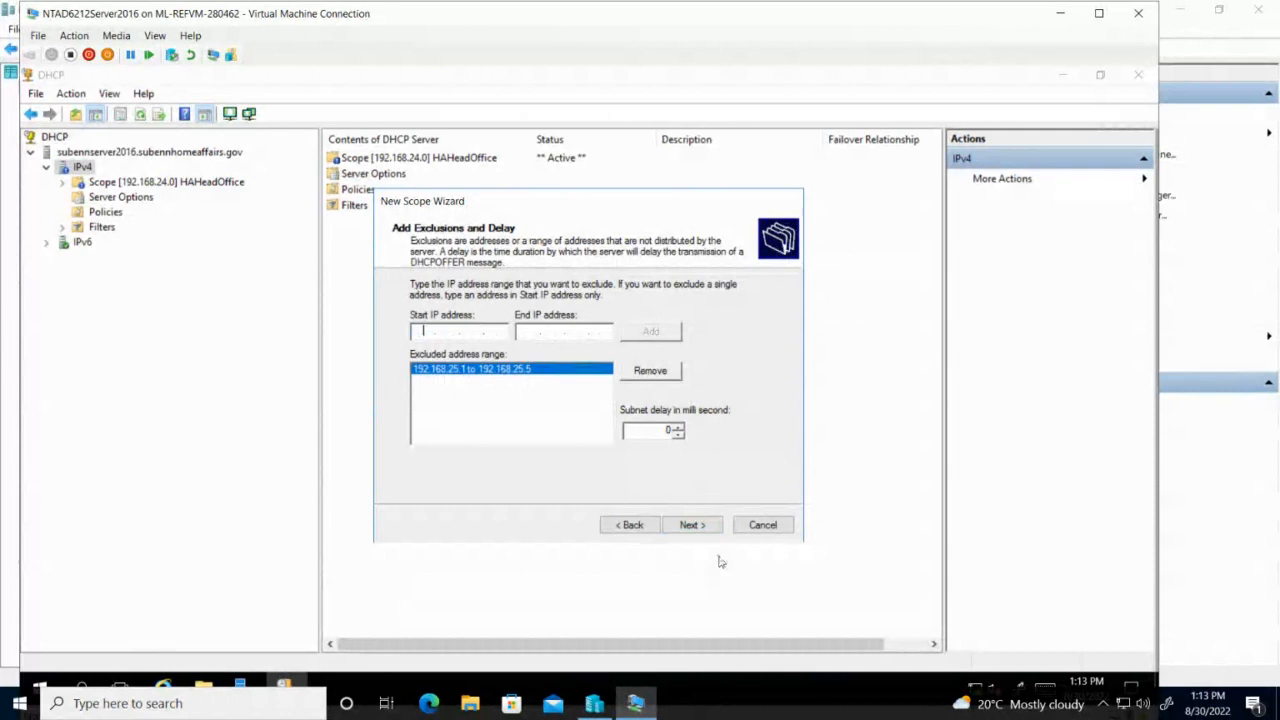
Keep the default lease, add router 192.168.25.1, accept DNS and WINS, and activate HAGauOffice.
left_click(693, 525)
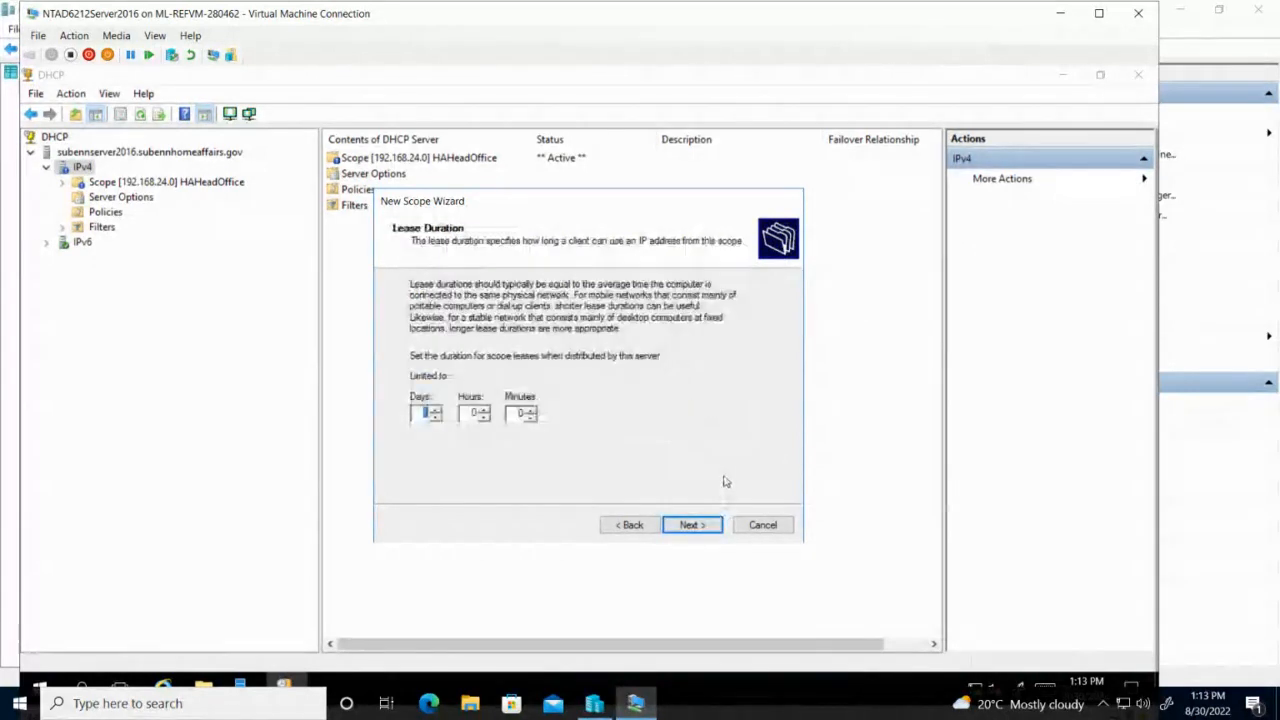
left_click(718, 528)
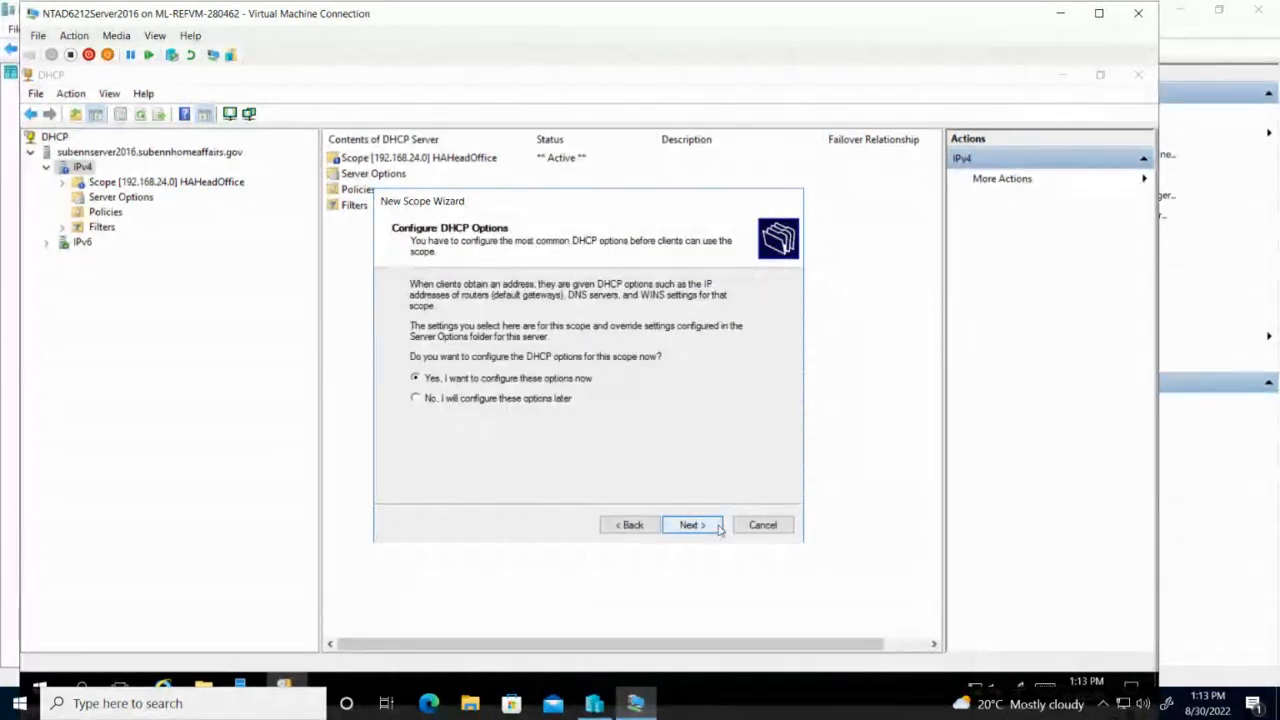
left_click(718, 528)
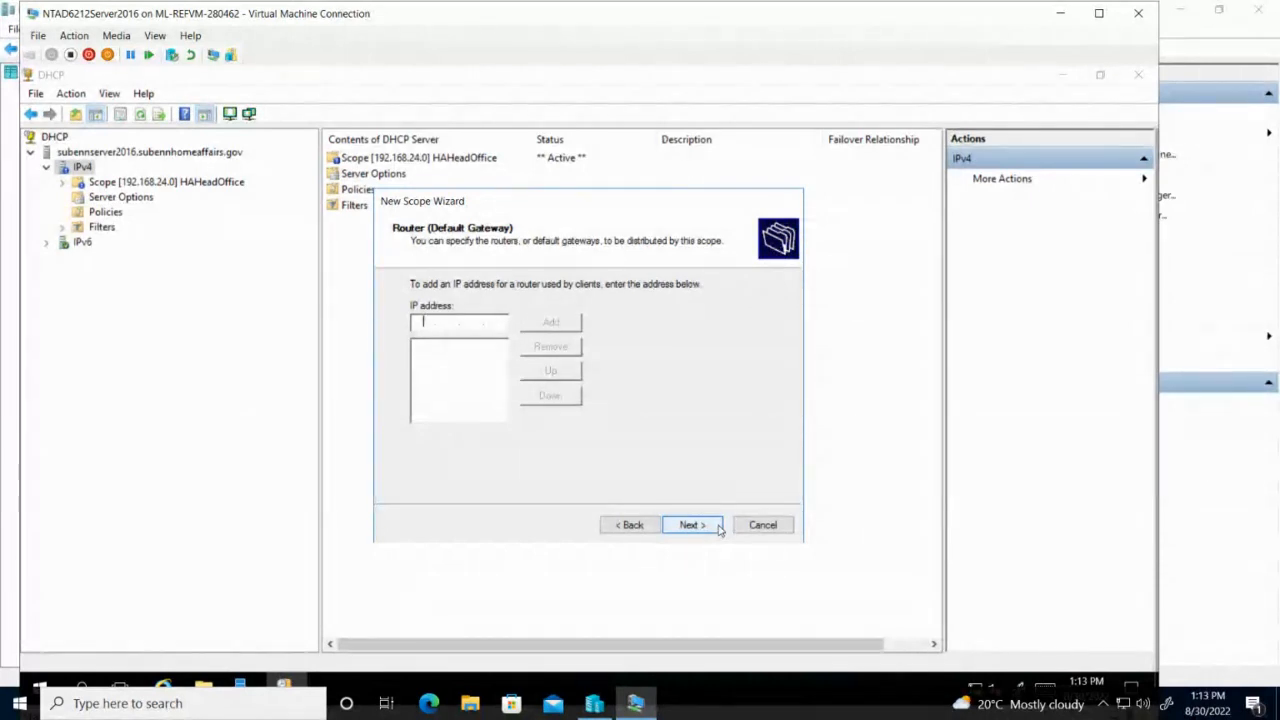
type("192.168.25 . 1")
left_click(558, 325)
left_click(706, 526)
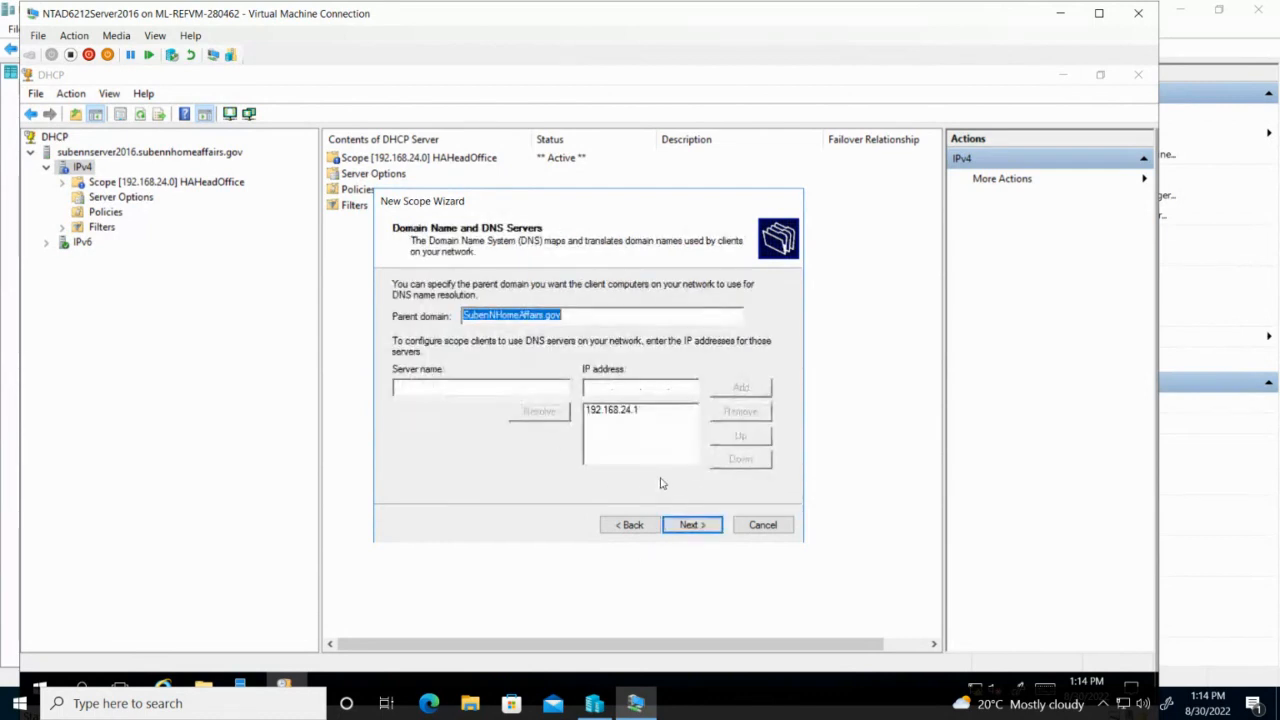
left_click(694, 528)
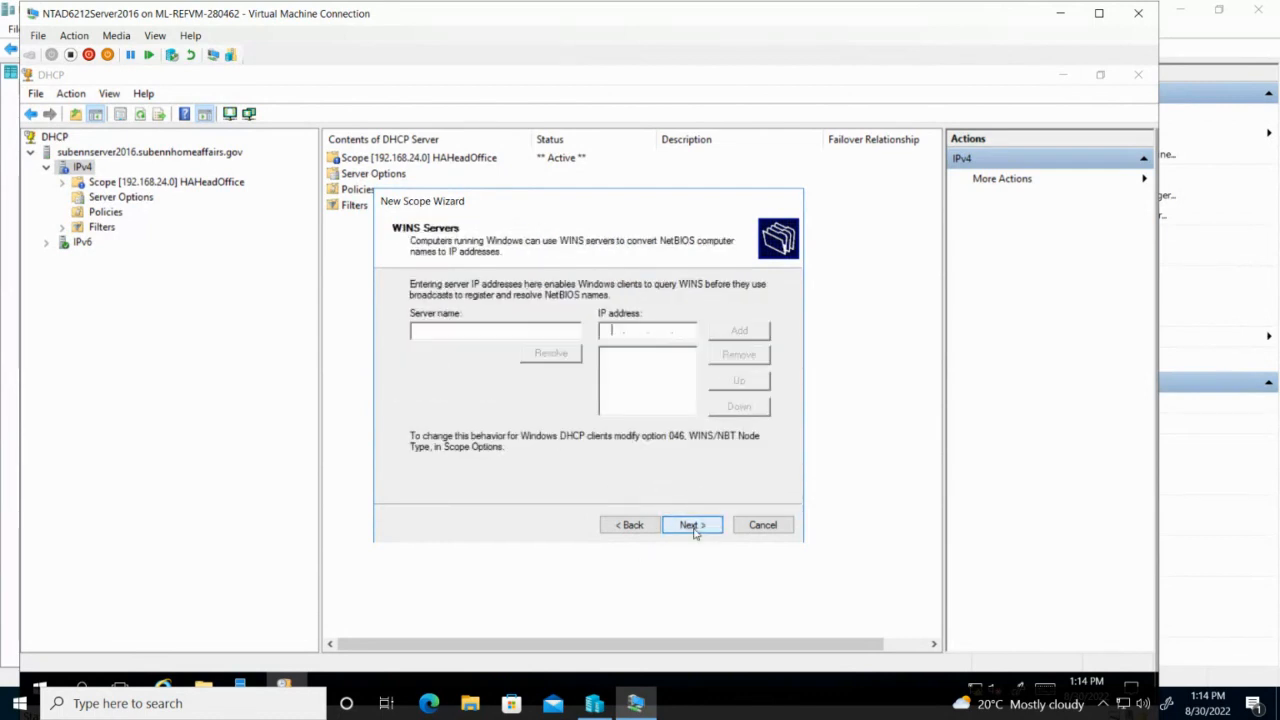
left_click(694, 528)
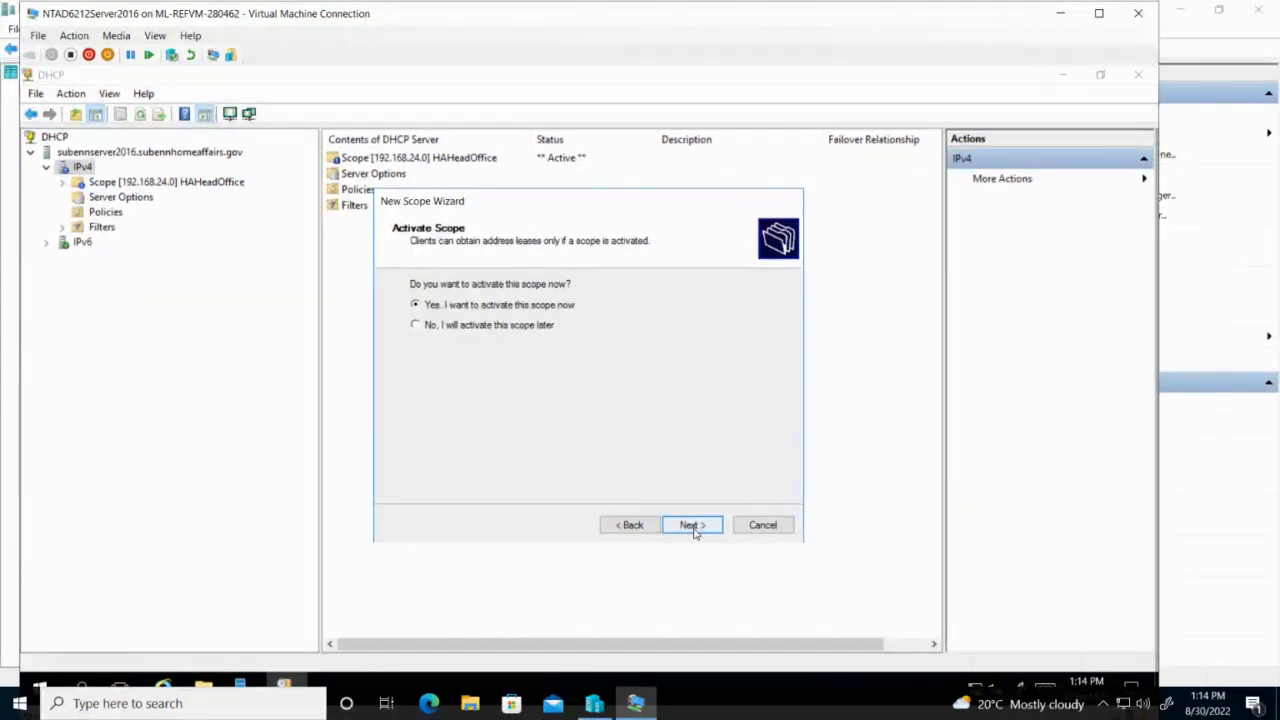
left_click(694, 528)
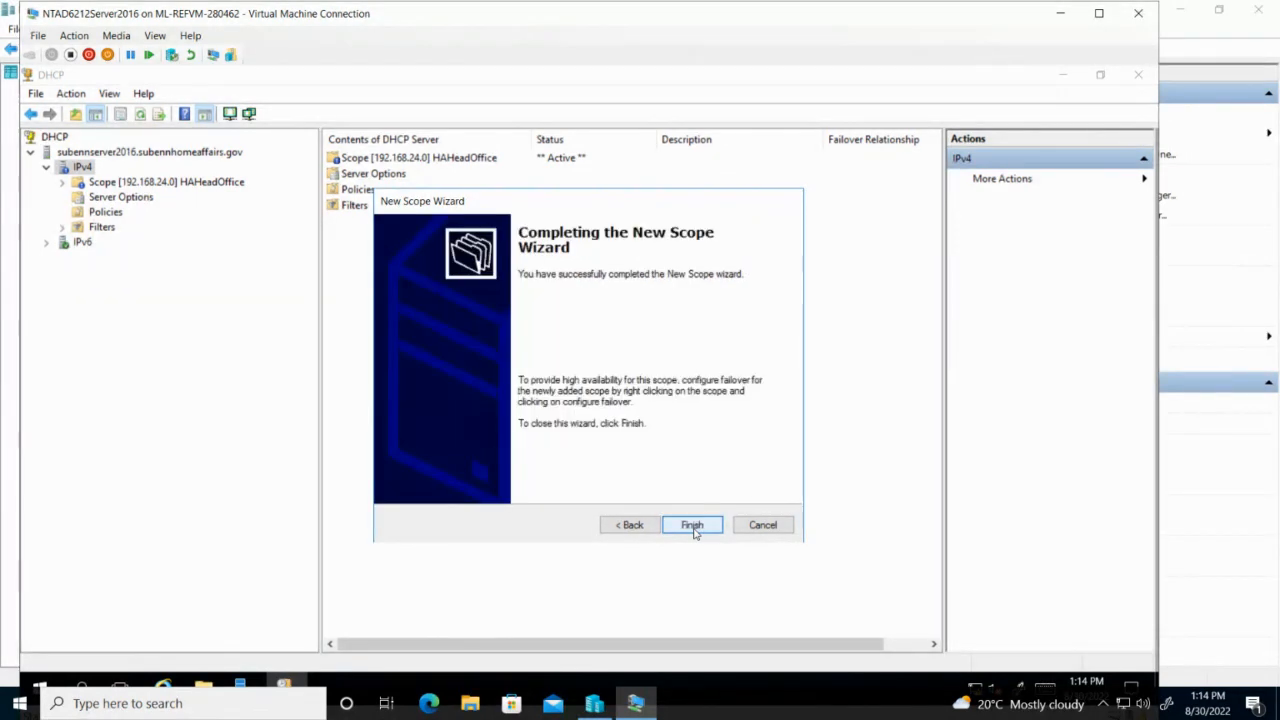
left_click(692, 526)
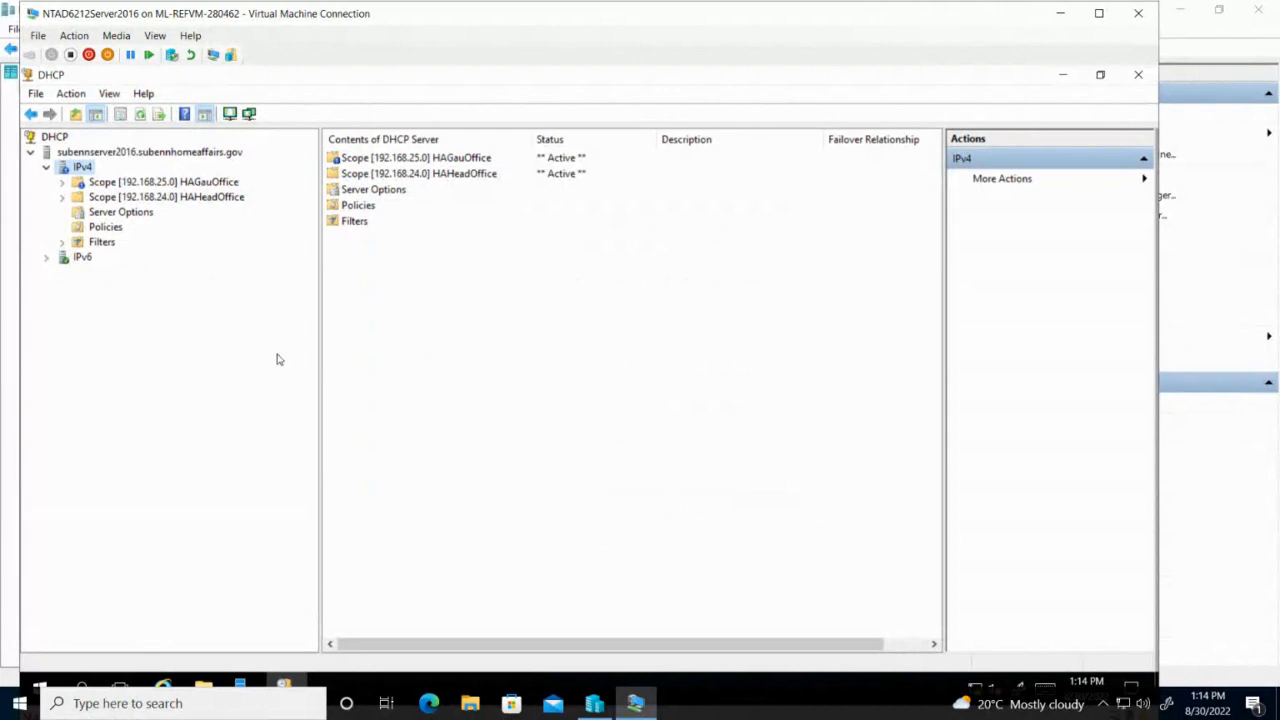
Start another new IPv4 scope and name it 'HAKZNO'.
right_click(86, 172)
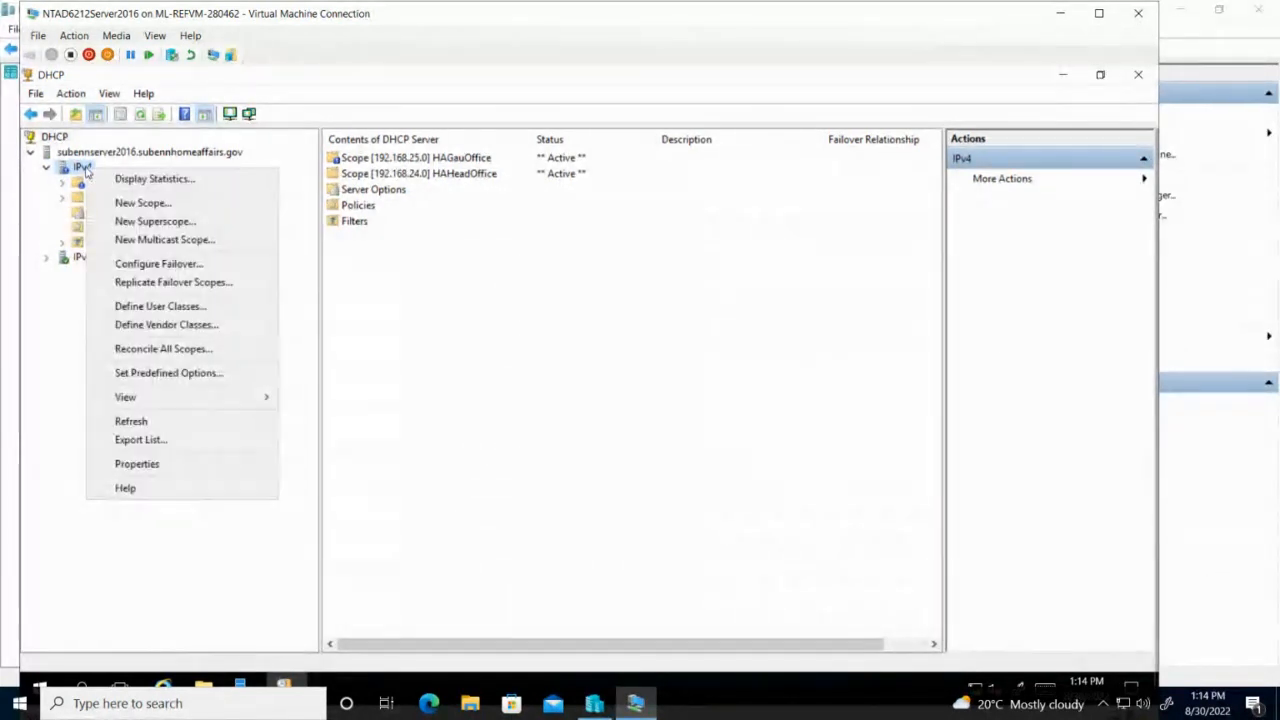
left_click(142, 202)
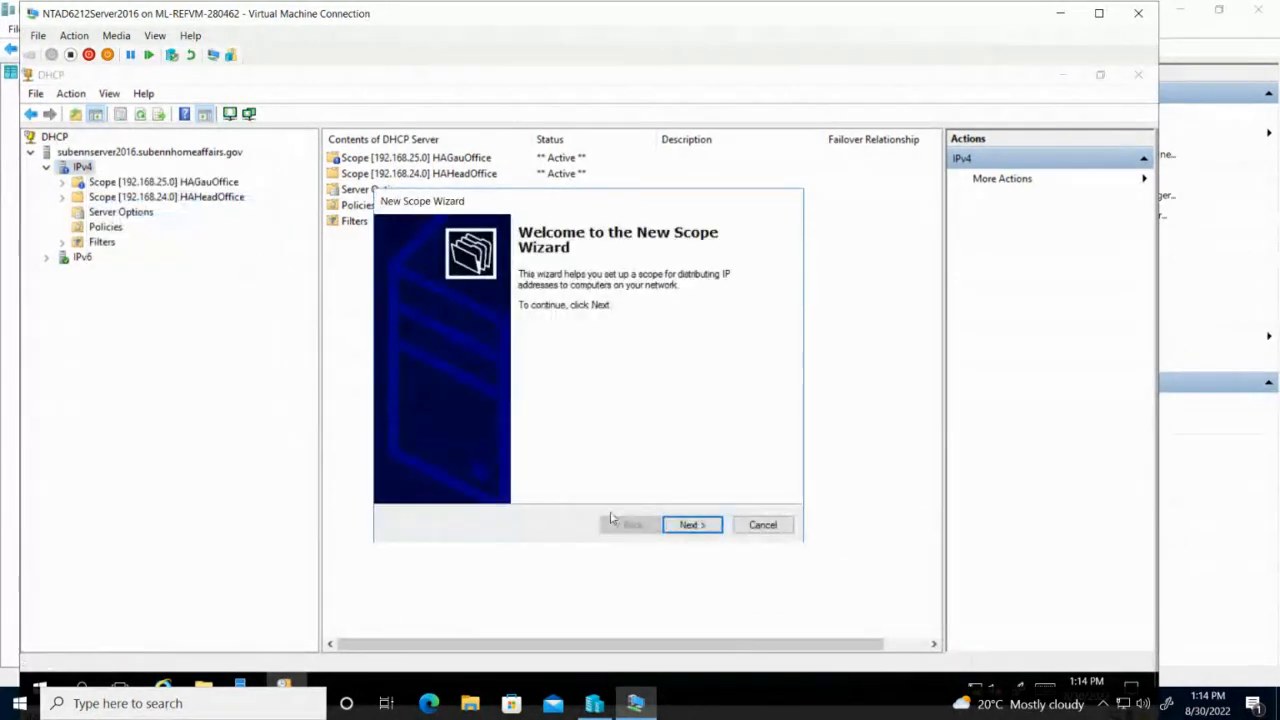
left_click(690, 525)
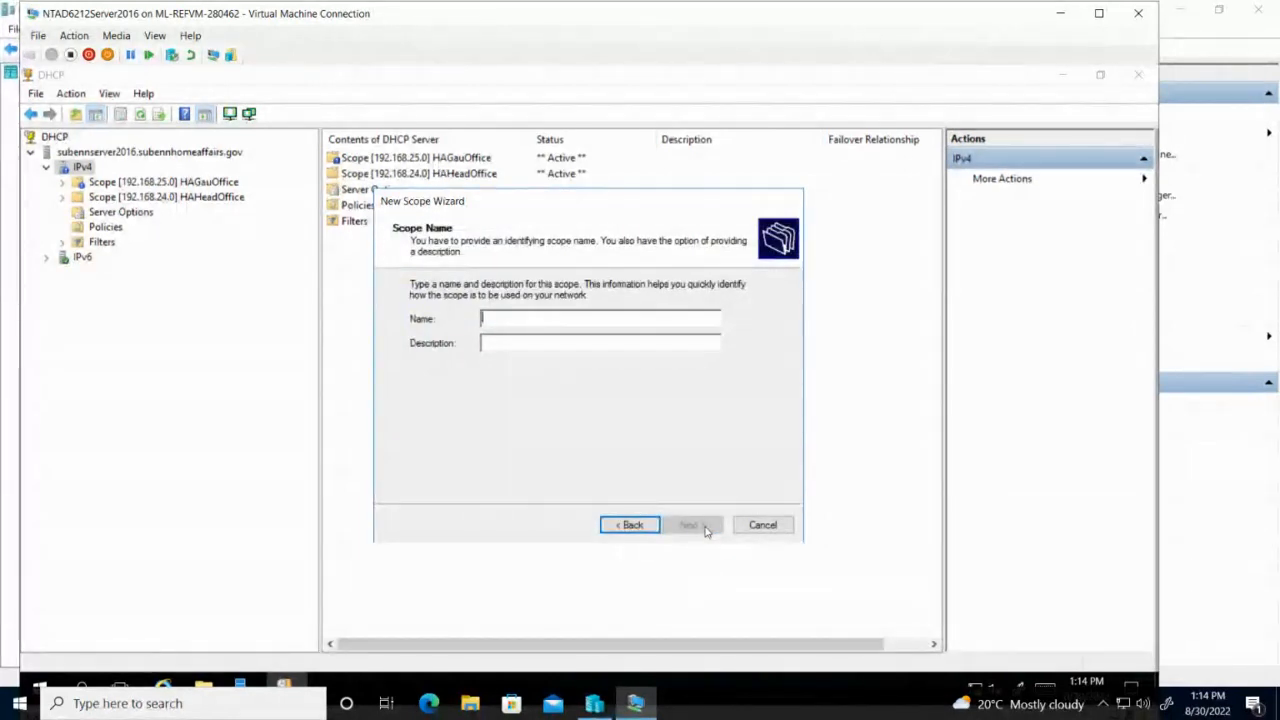
type("HA")
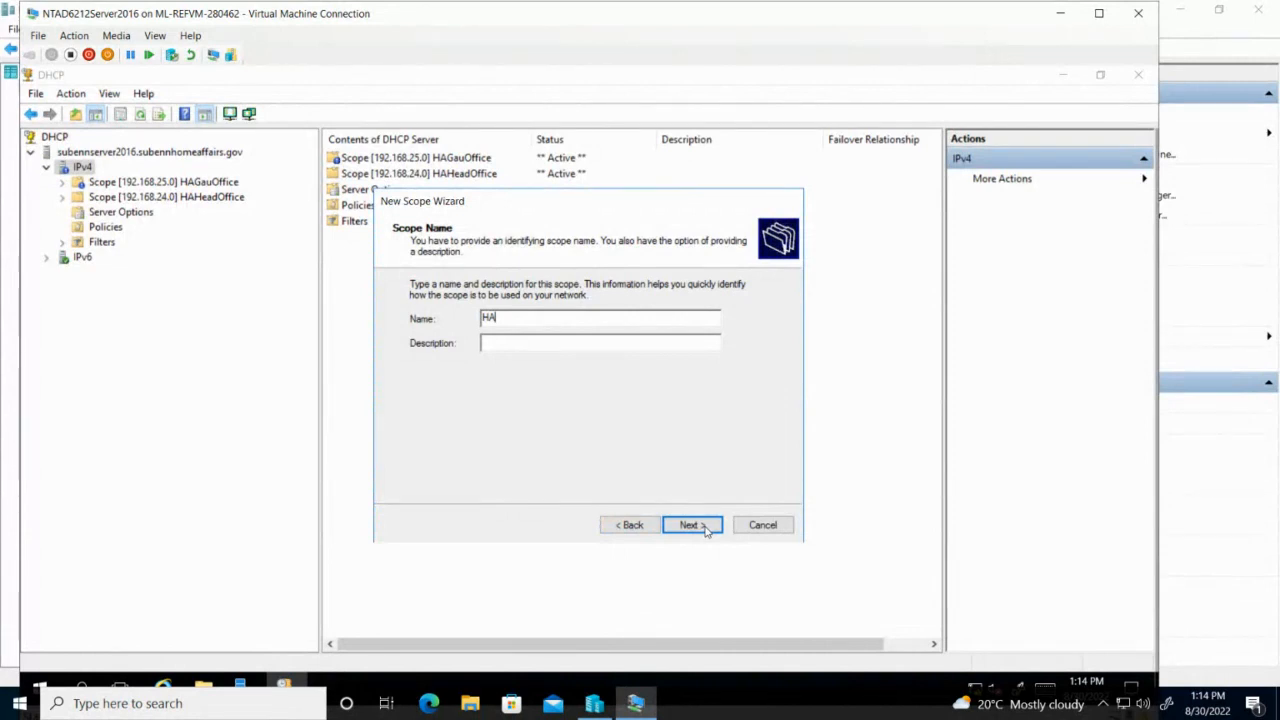
type("KZNOffice")
Set the scope's address range to 192.168.26.1 through 192.168.26.254.
left_click(691, 525)
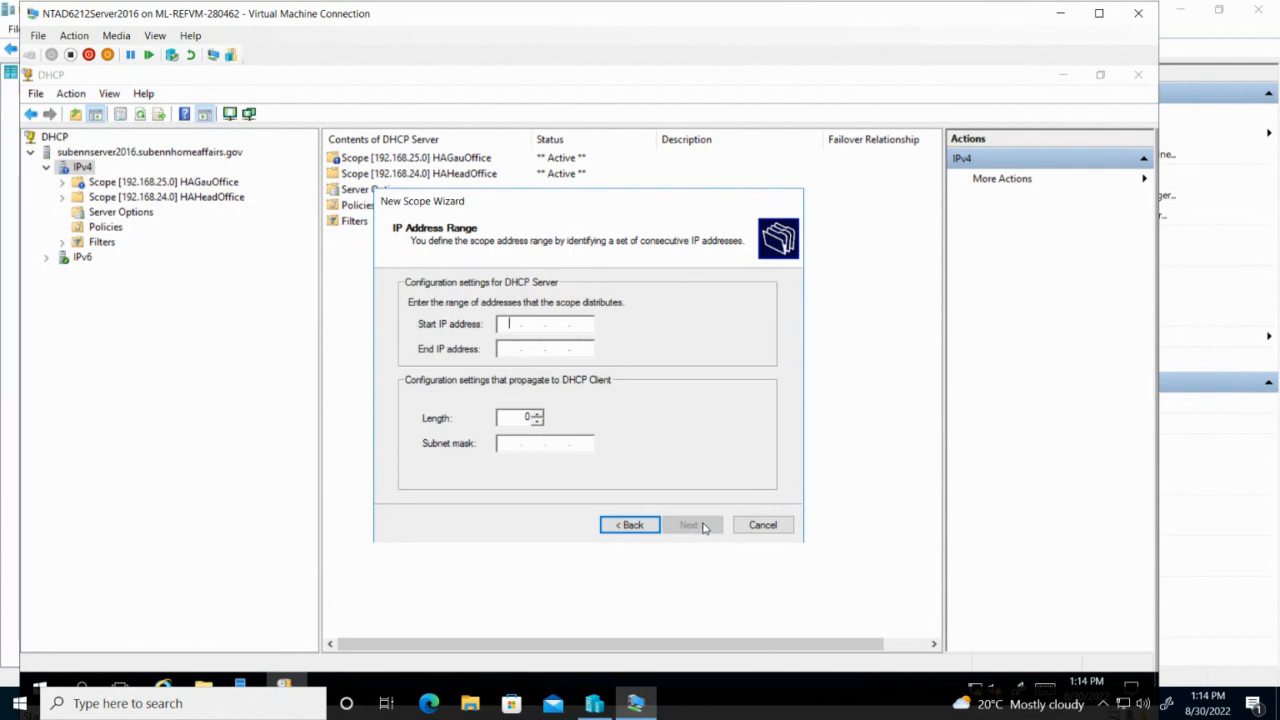
type("192 . 168 . 26 ")
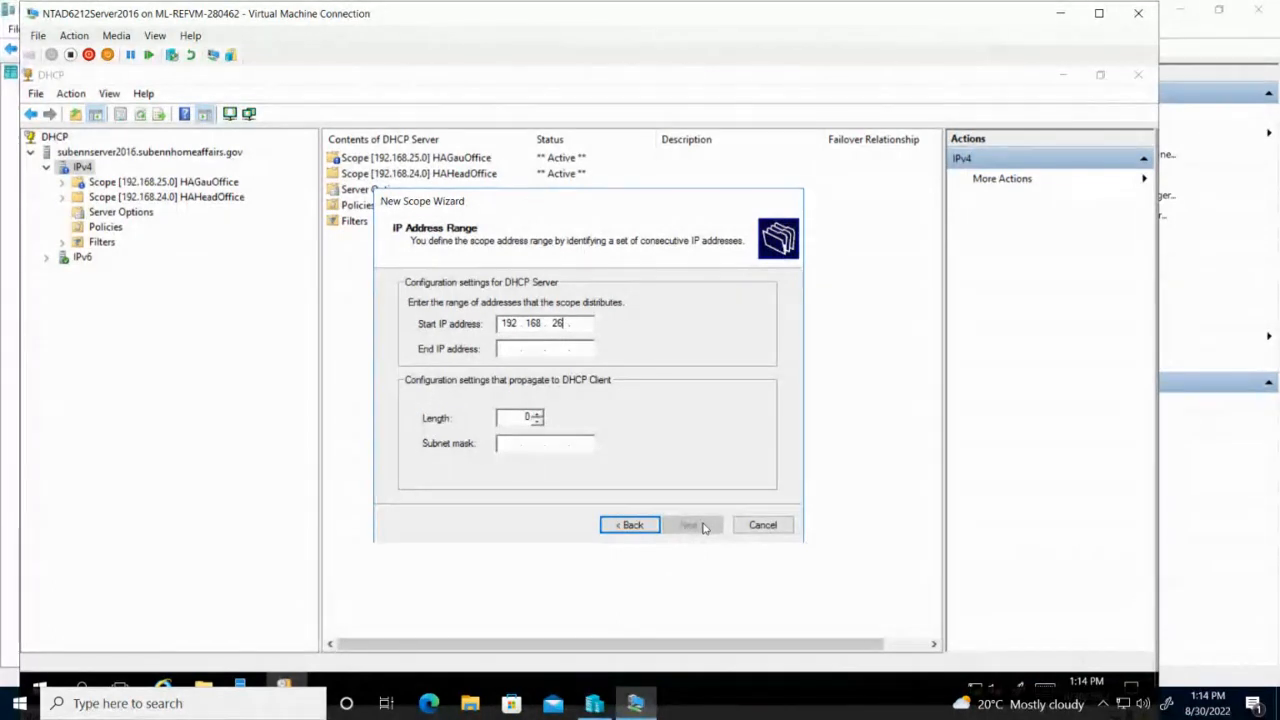
type(". 1")
left_click(505, 350)
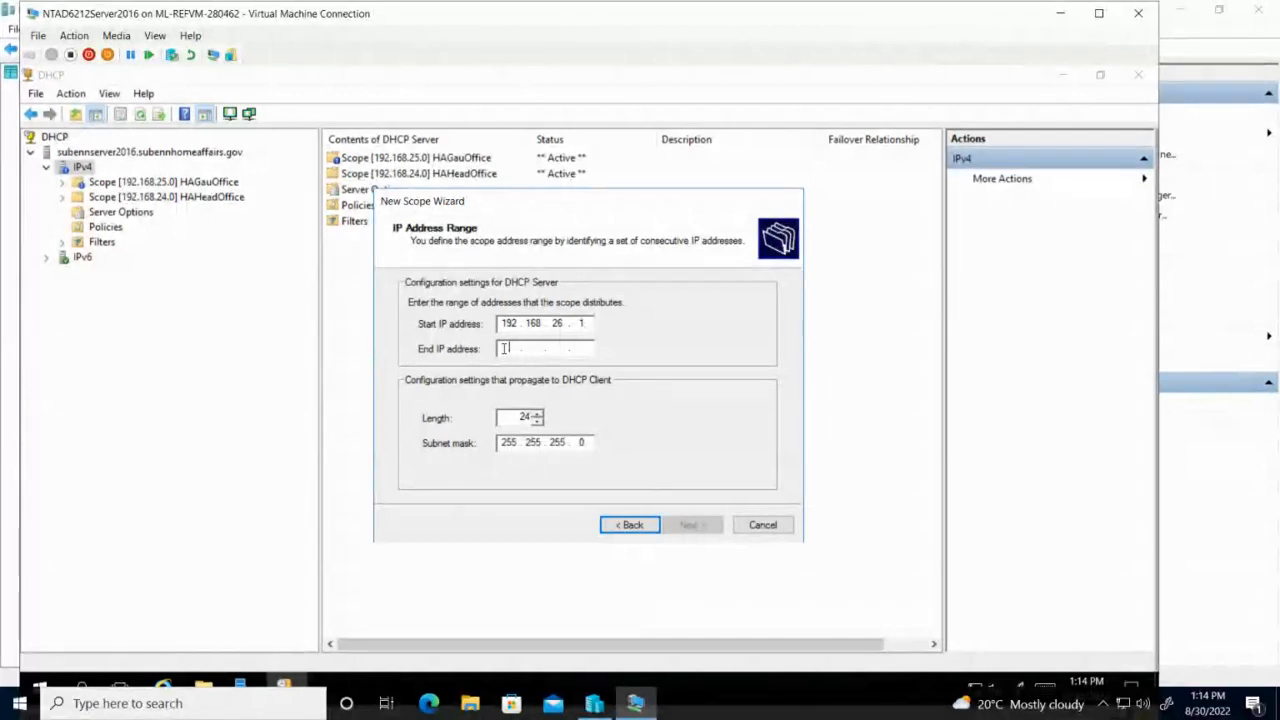
type("192.168.")
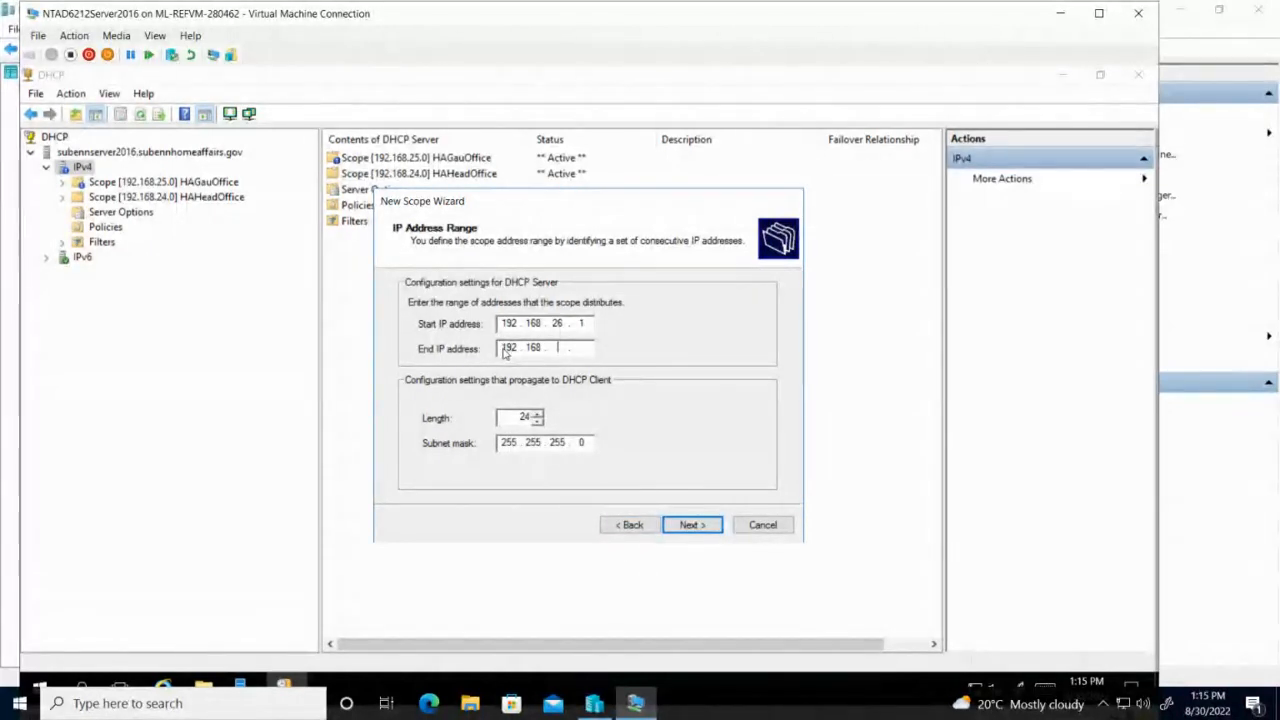
type("26.254")
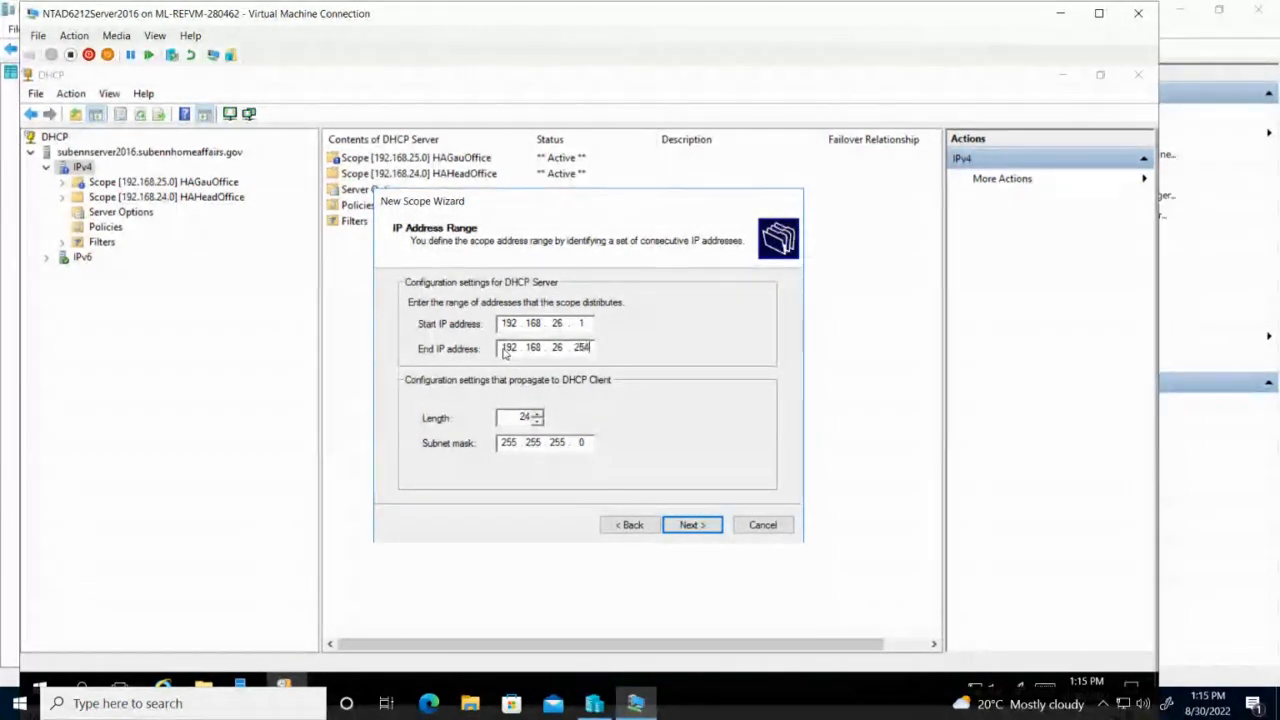
left_click(692, 524)
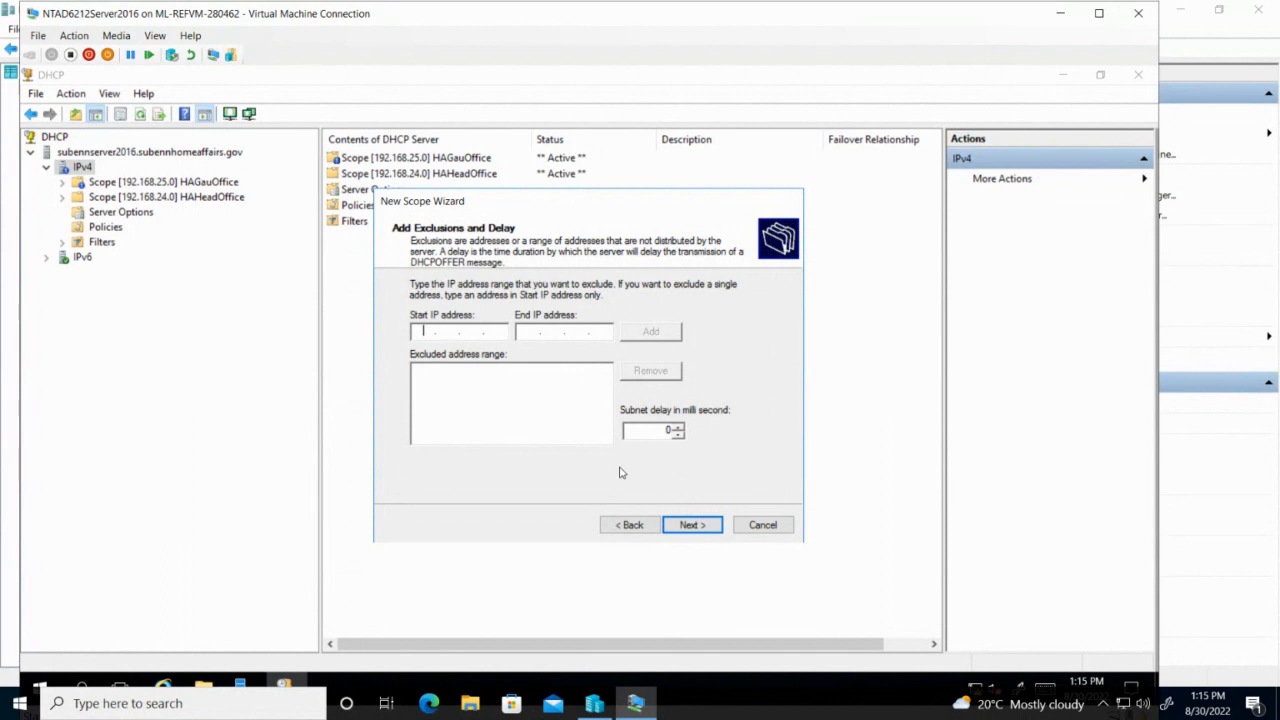
Add an exclusion range of 192.168.26.1 to 192.168.26.5.
type("192 . 168.26.")
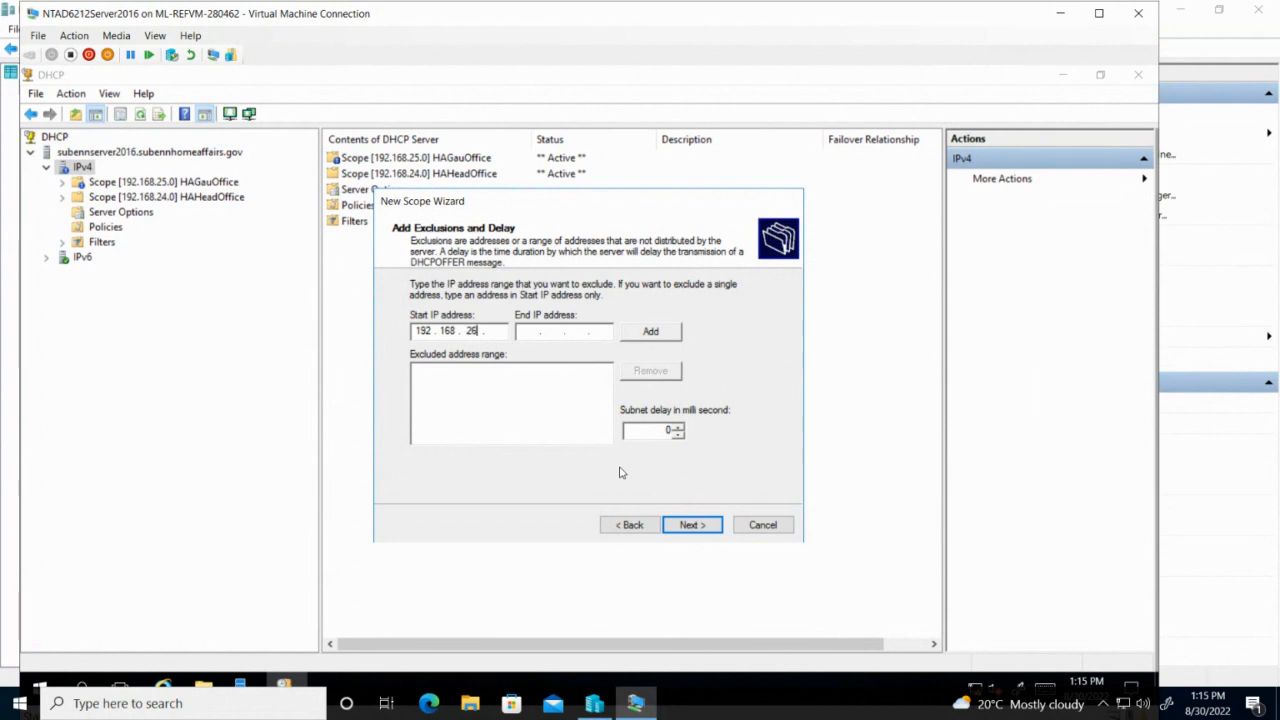
type("1")
type("192 . ")
type("168.")
type("2")
type("6")
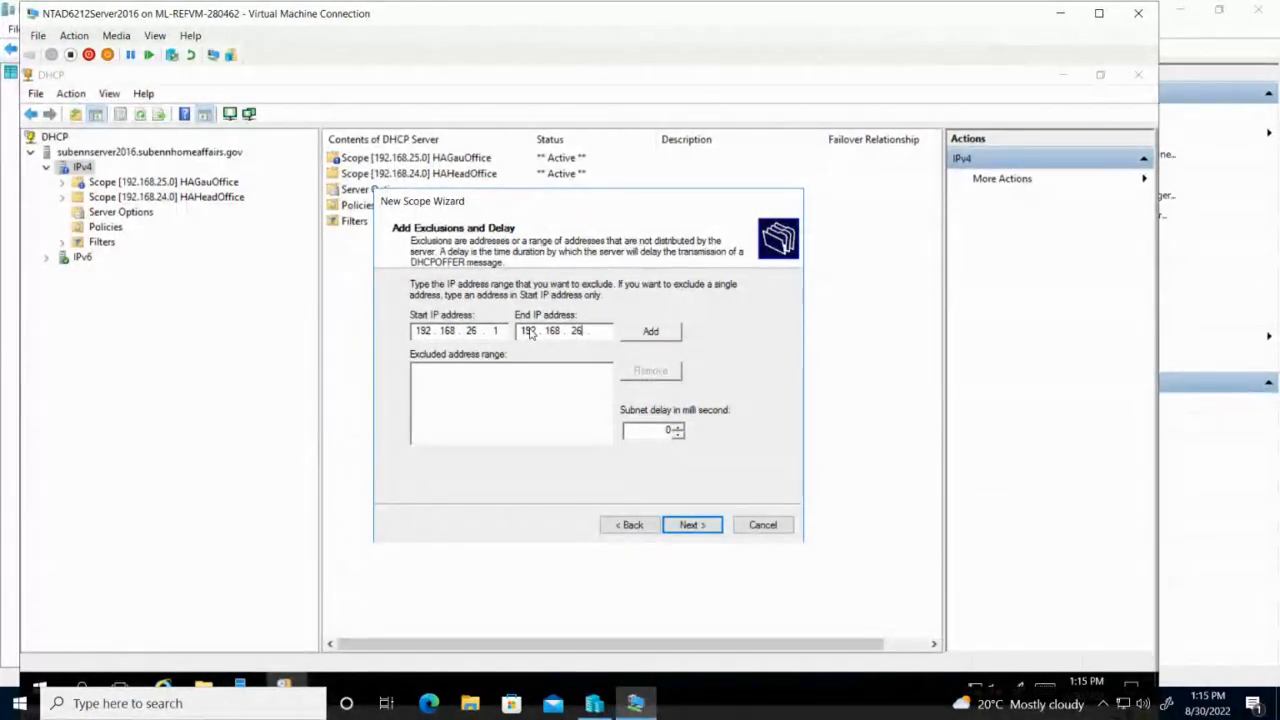
type(".5")
left_click(666, 331)
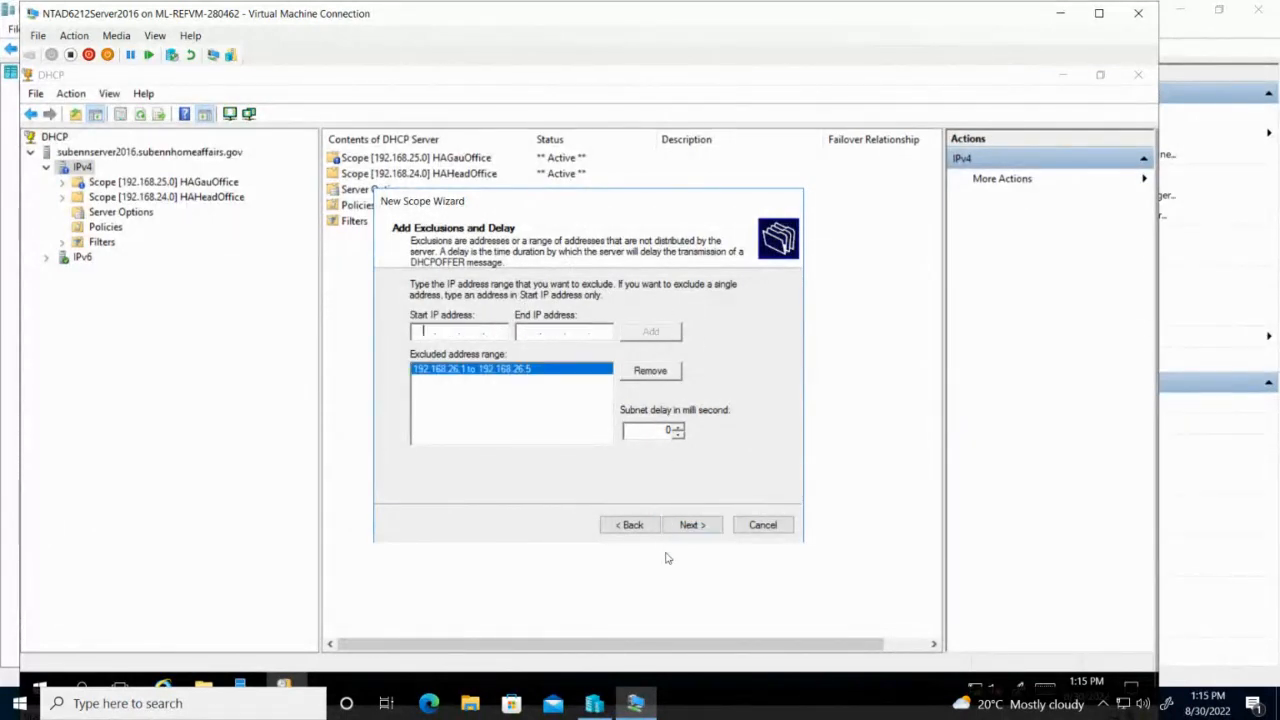
Keep the default lease duration and add 192.168.26.1 as the default gateway.
left_click(688, 525)
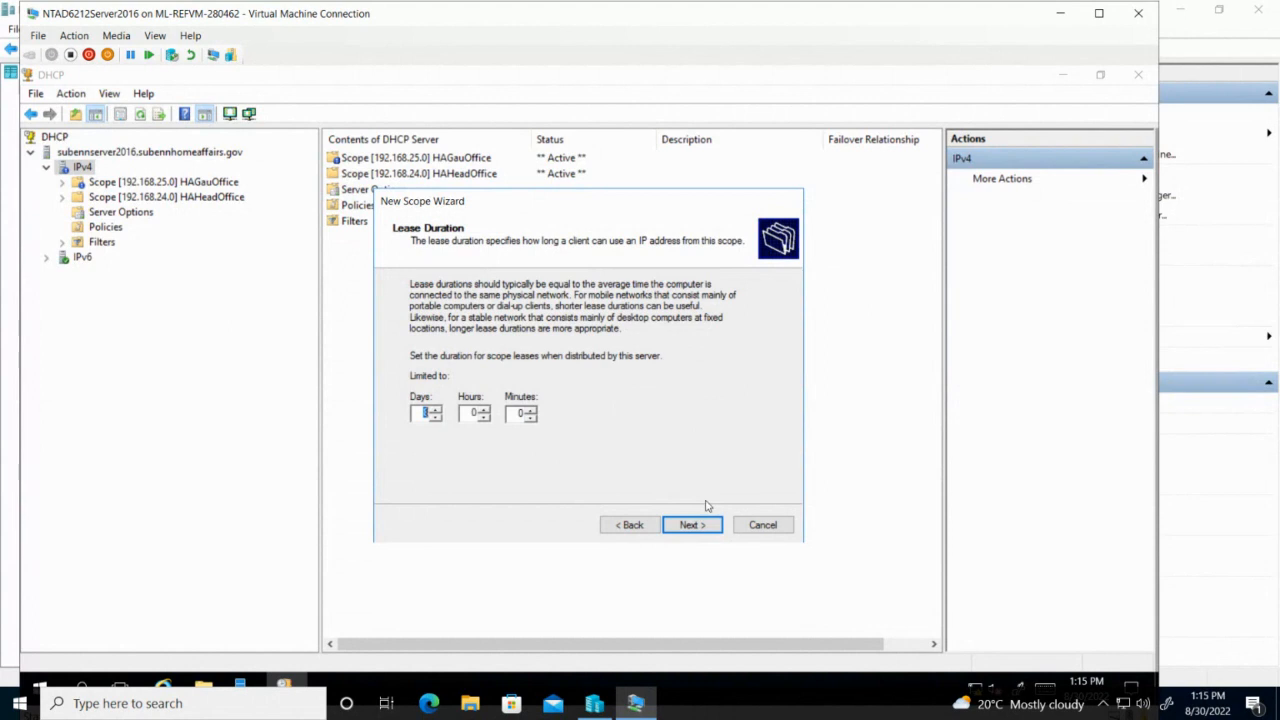
left_click(691, 527)
left_click(692, 526)
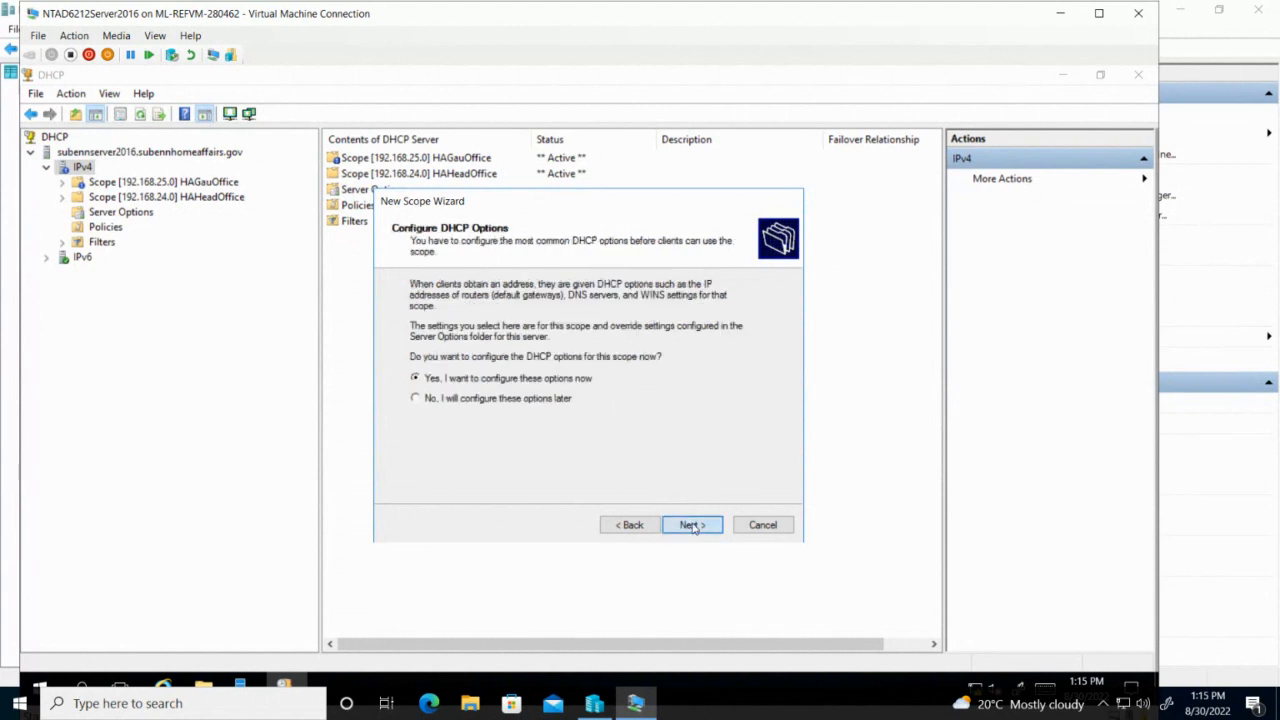
left_click(692, 526)
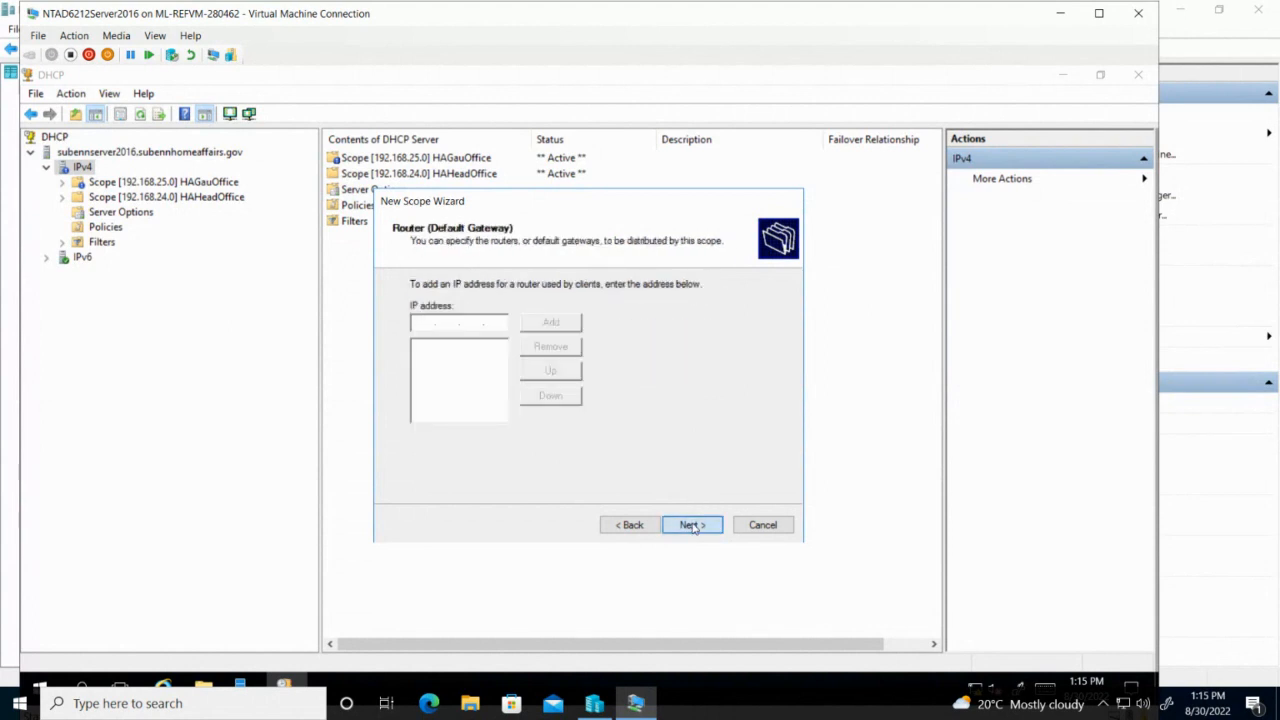
left_click(636, 528)
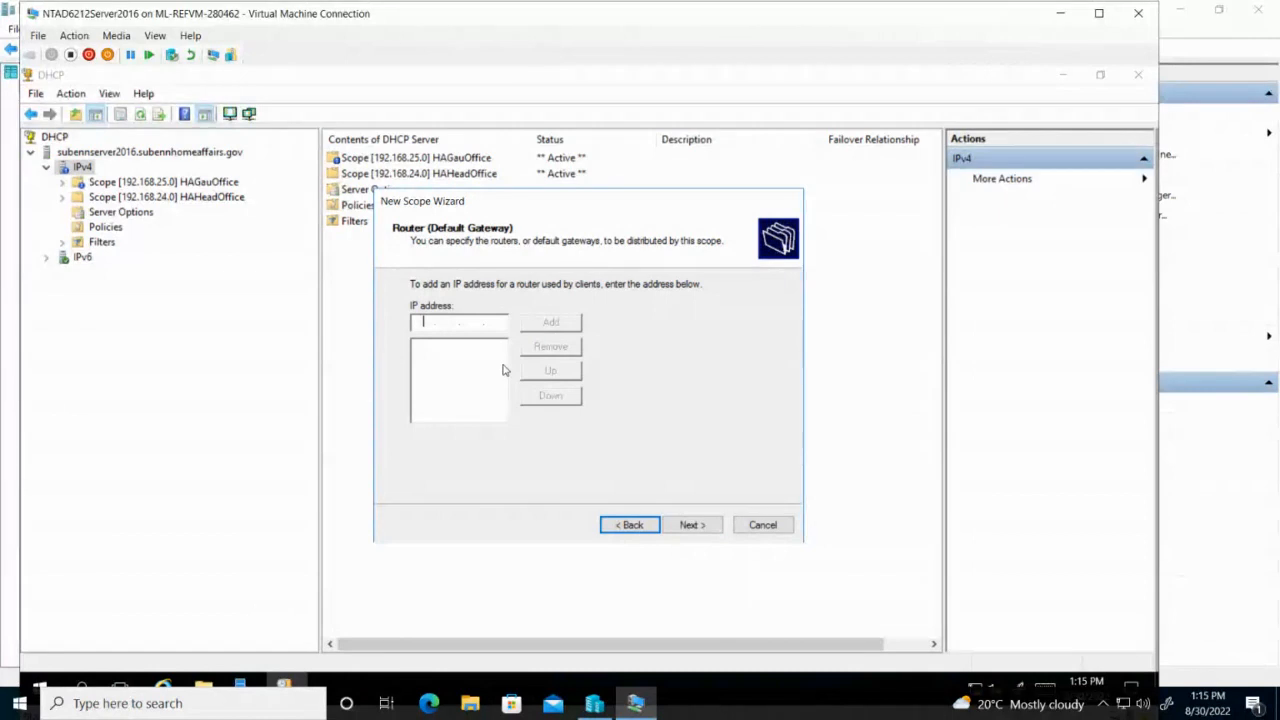
type("192")
type("68 . 26 . 1")
left_click(553, 324)
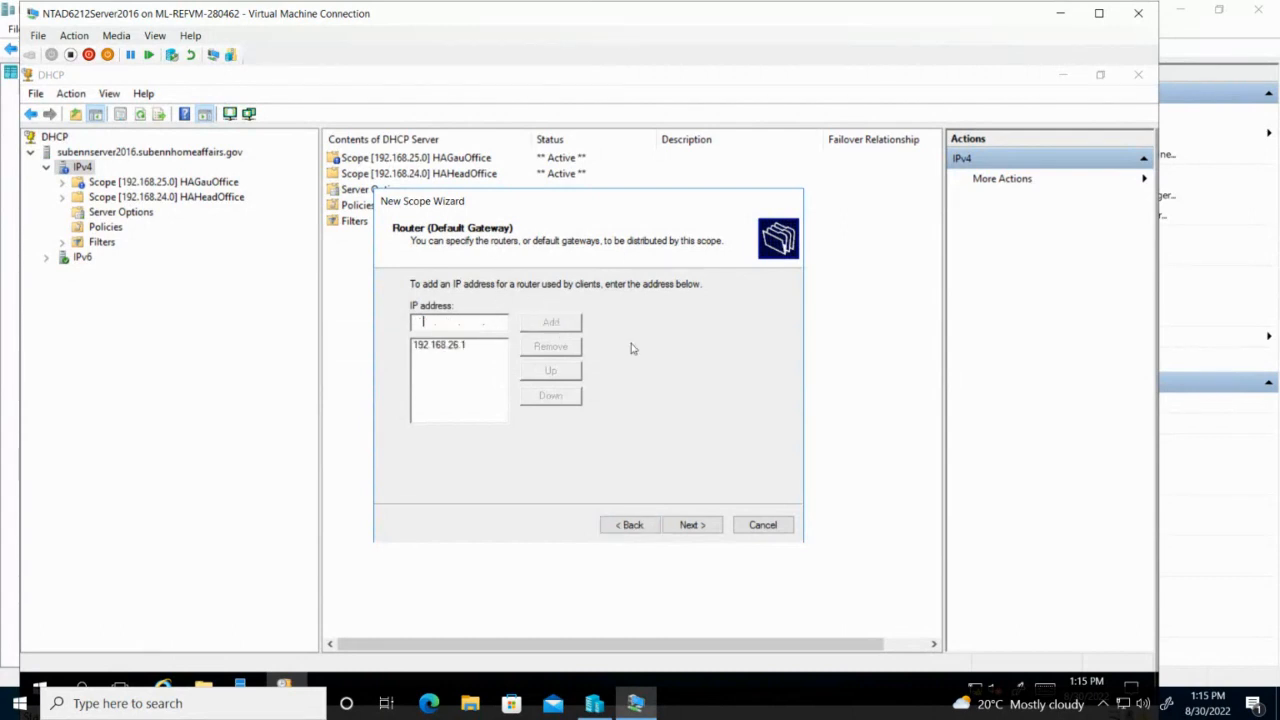
Accept the DNS settings, skip WINS, and finish the scope with it activated.
left_click(688, 524)
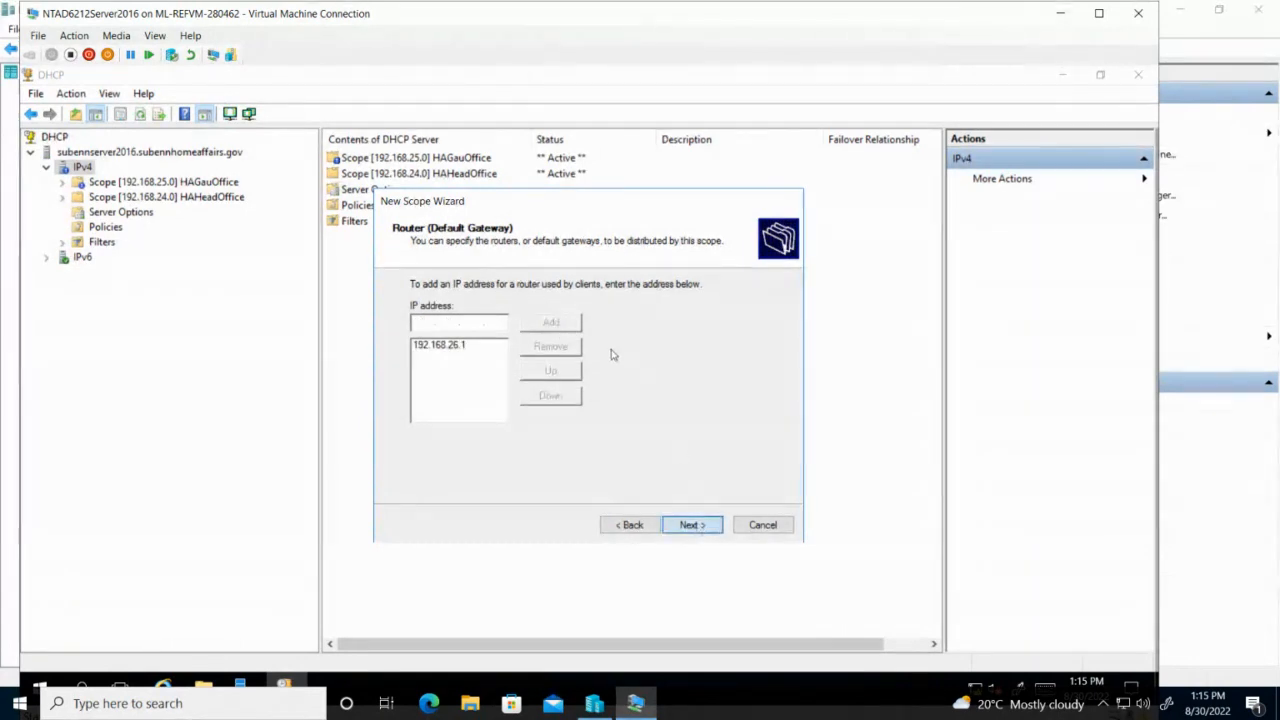
left_click(694, 530)
left_click(705, 523)
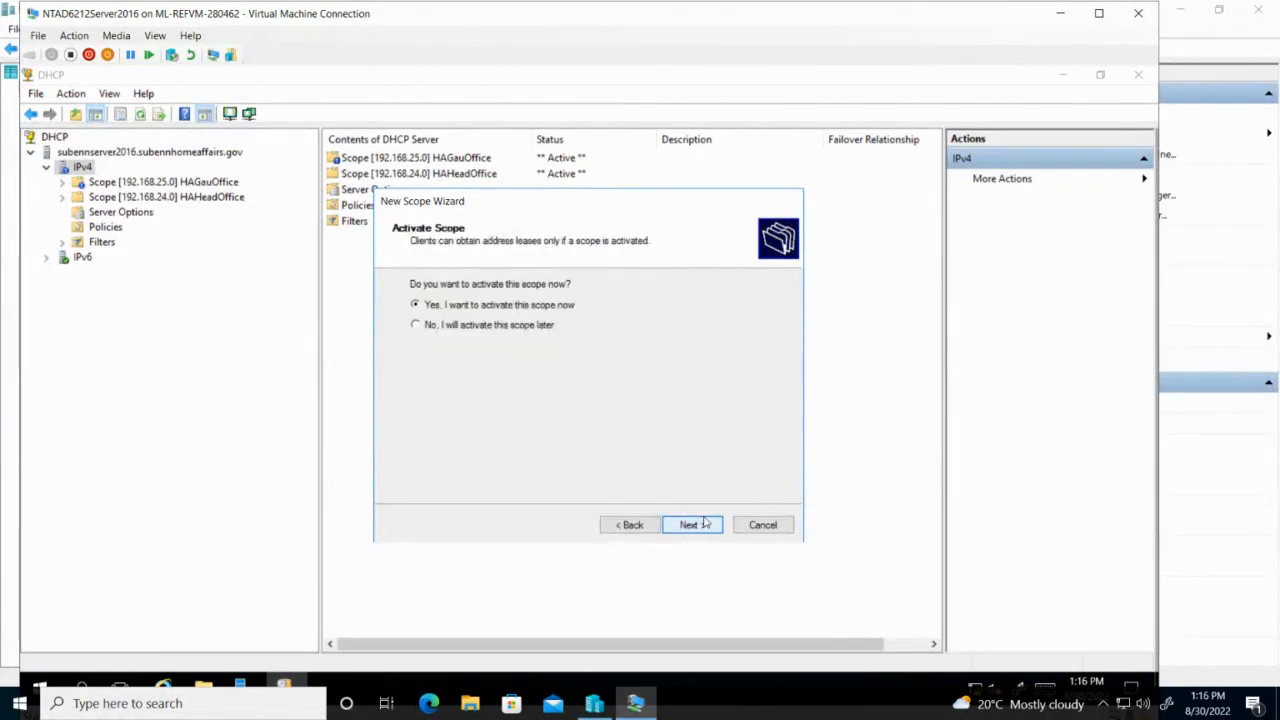
left_click(705, 523)
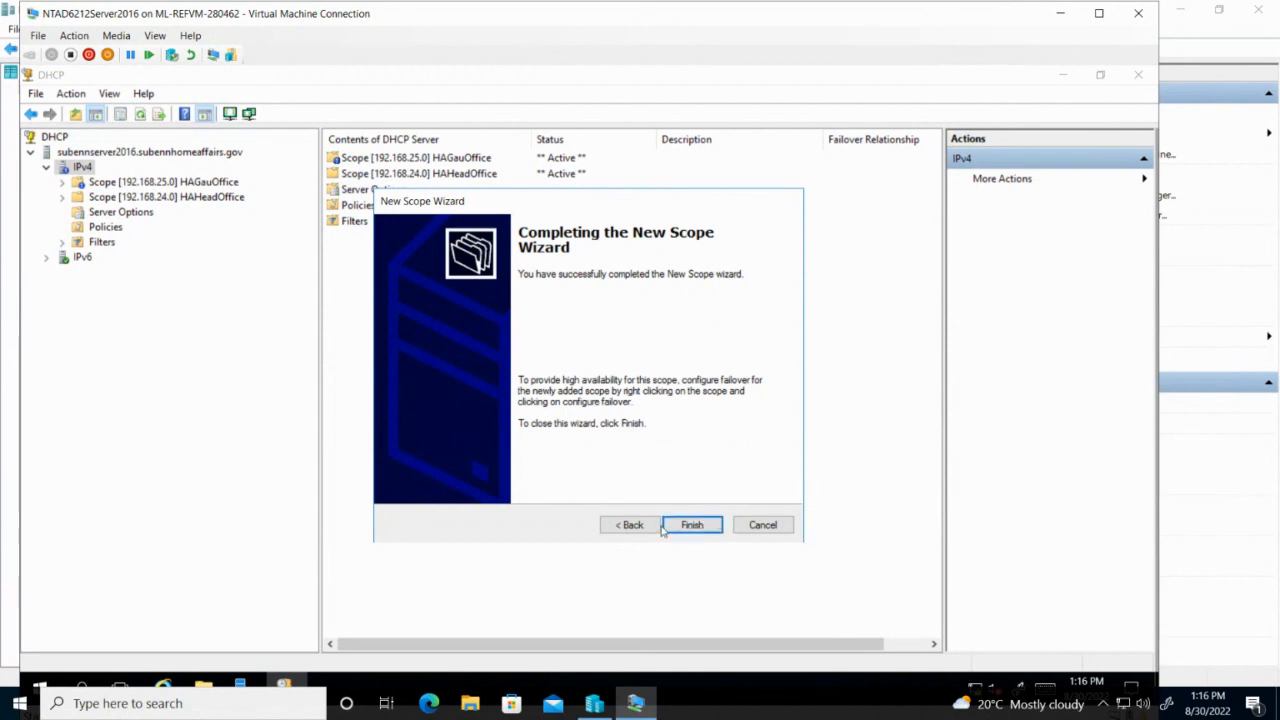
left_click(692, 525)
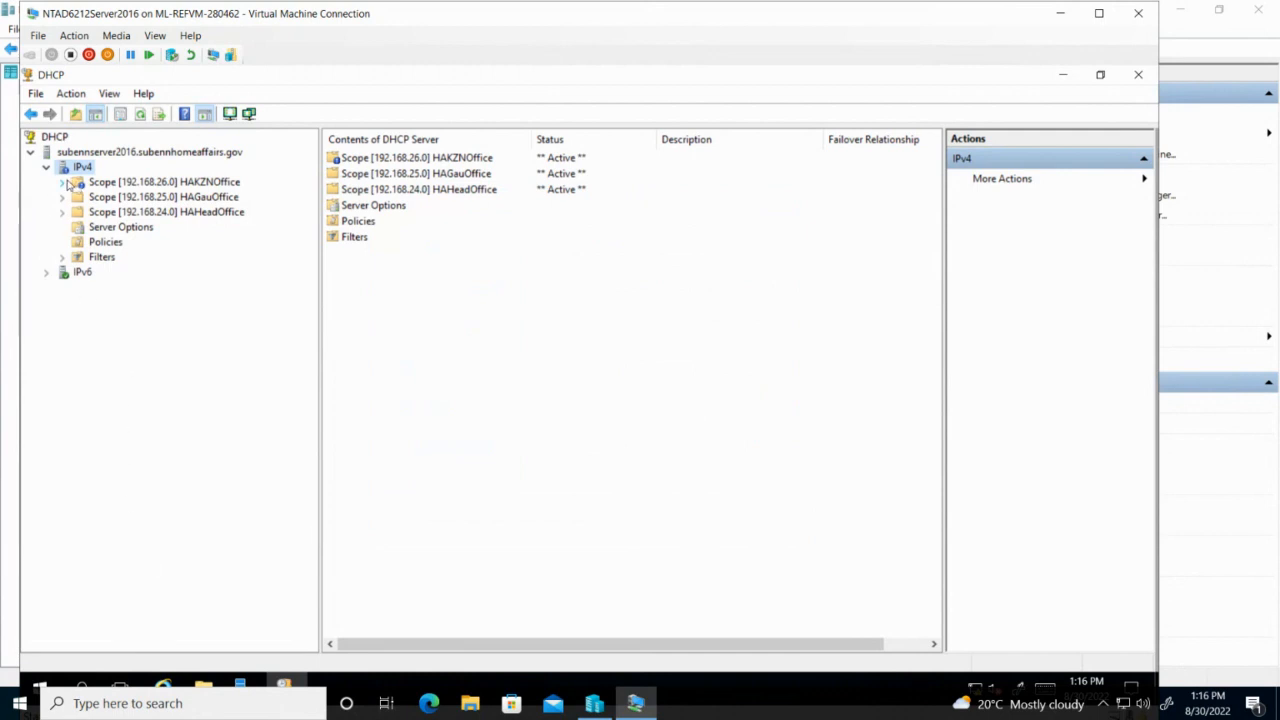
Expand the HAKZNOffice, HAGauOffice and HAHeadOffice scopes.
left_click(64, 182)
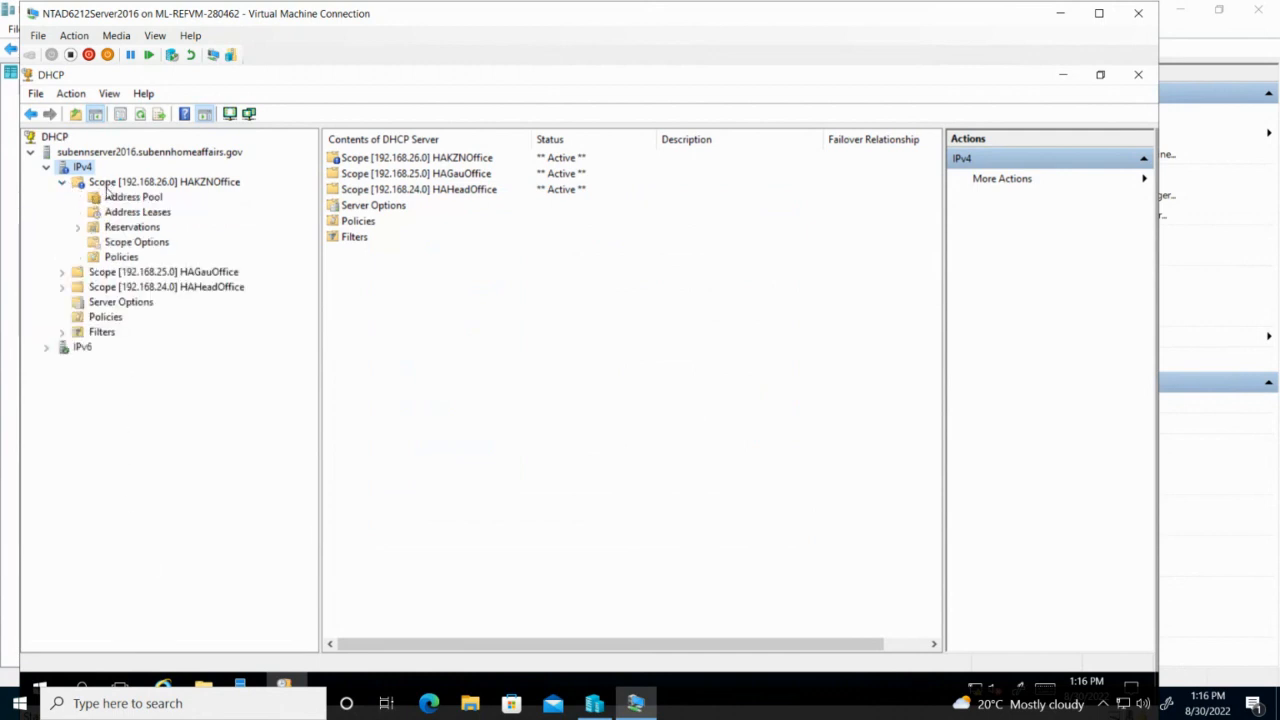
left_click(134, 180)
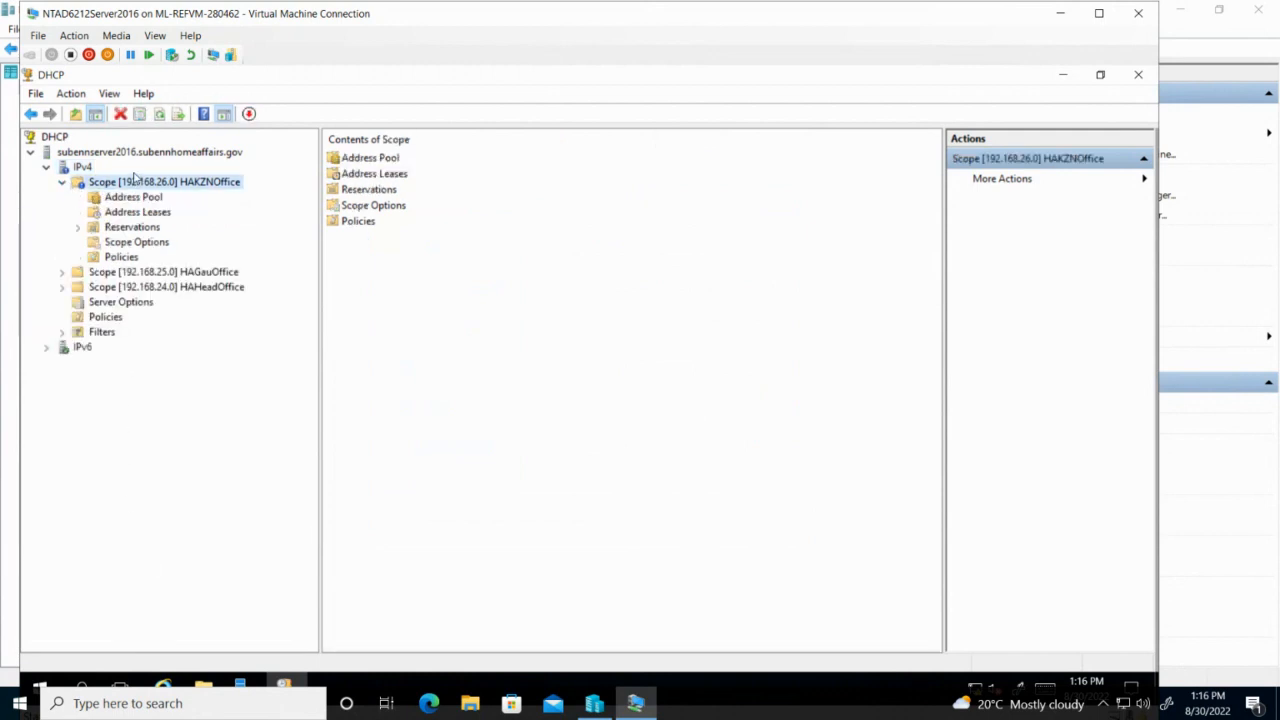
left_click(62, 272)
left_click(62, 362)
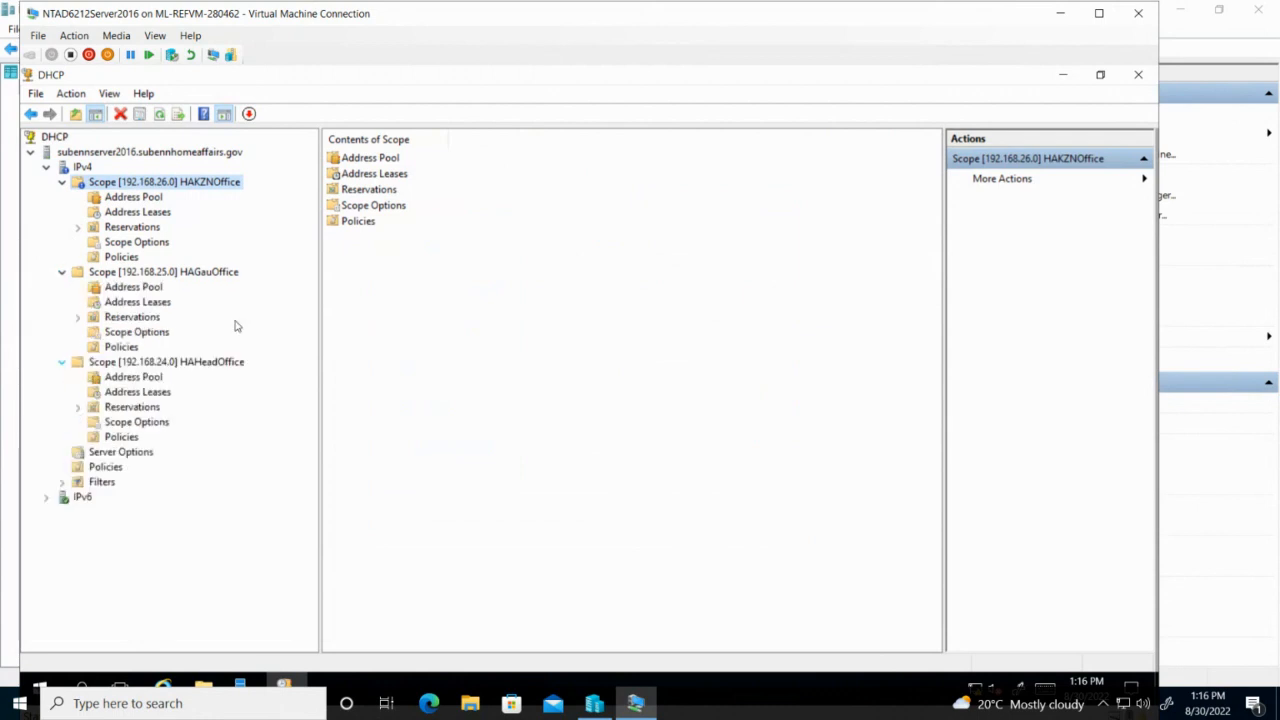
View and then close the HAKZNOffice scope's address statistics.
right_click(168, 183)
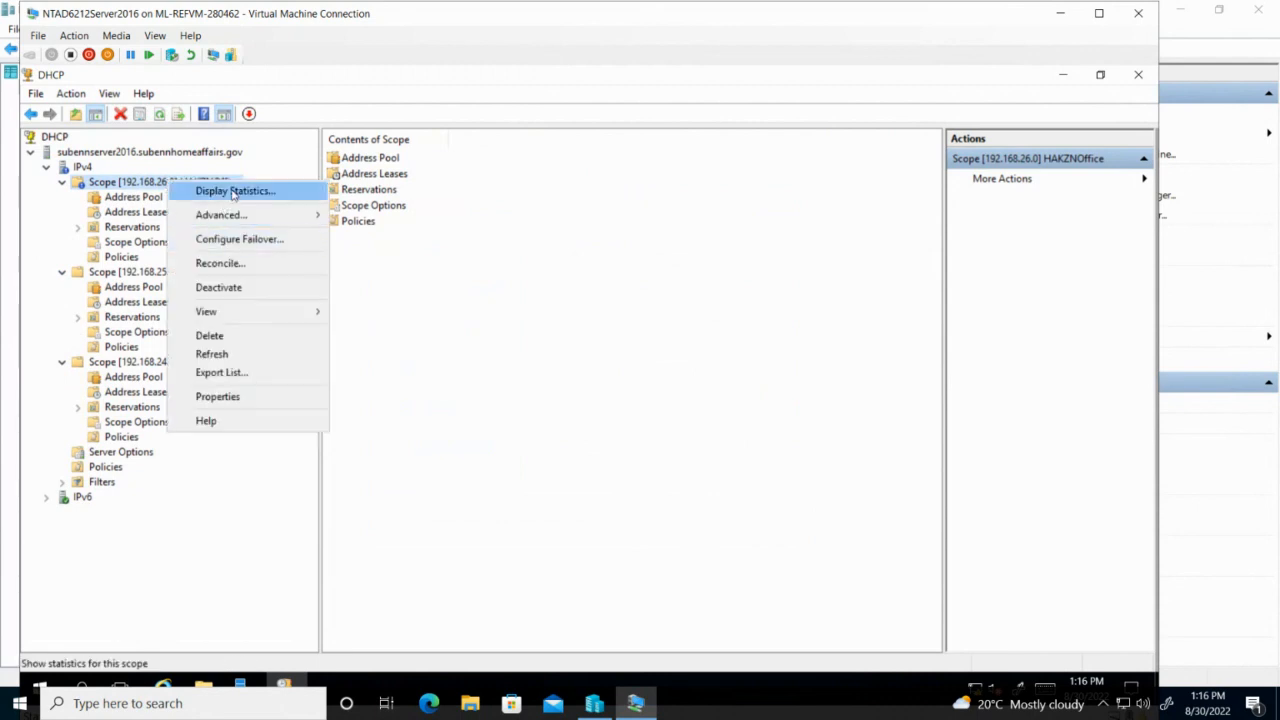
mouse_move(238, 221)
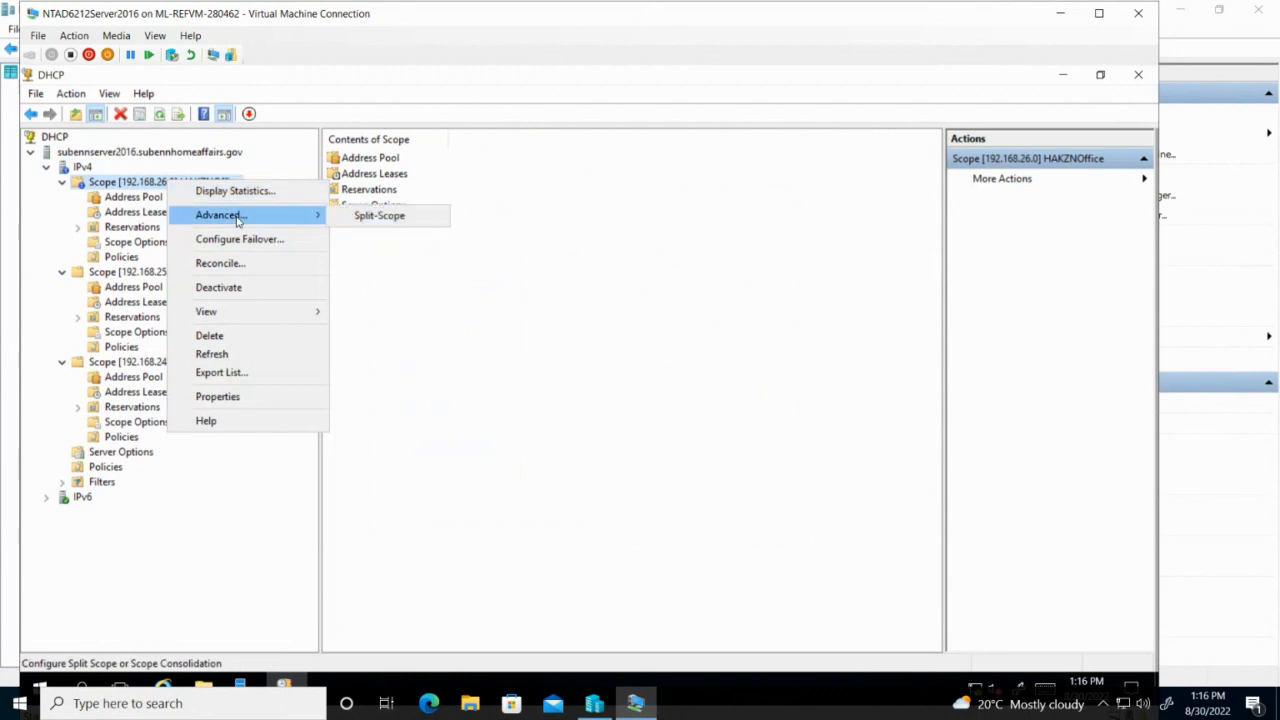
left_click(245, 193)
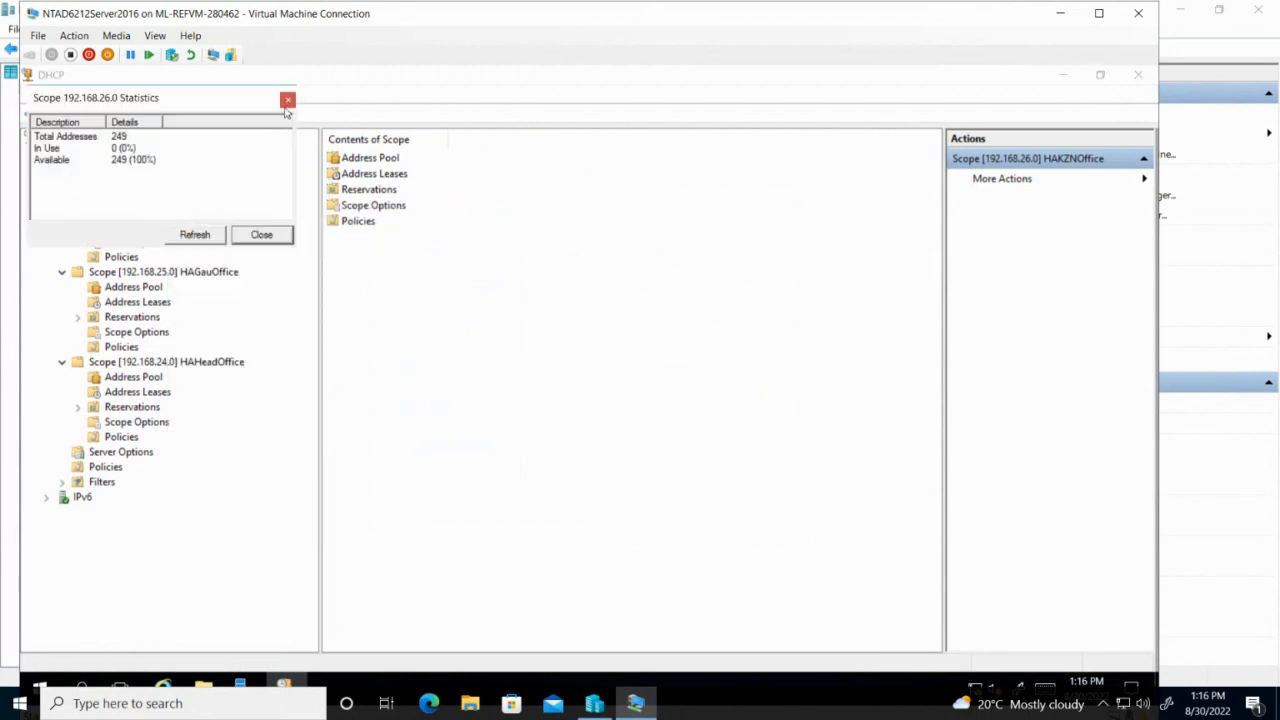
left_click(259, 232)
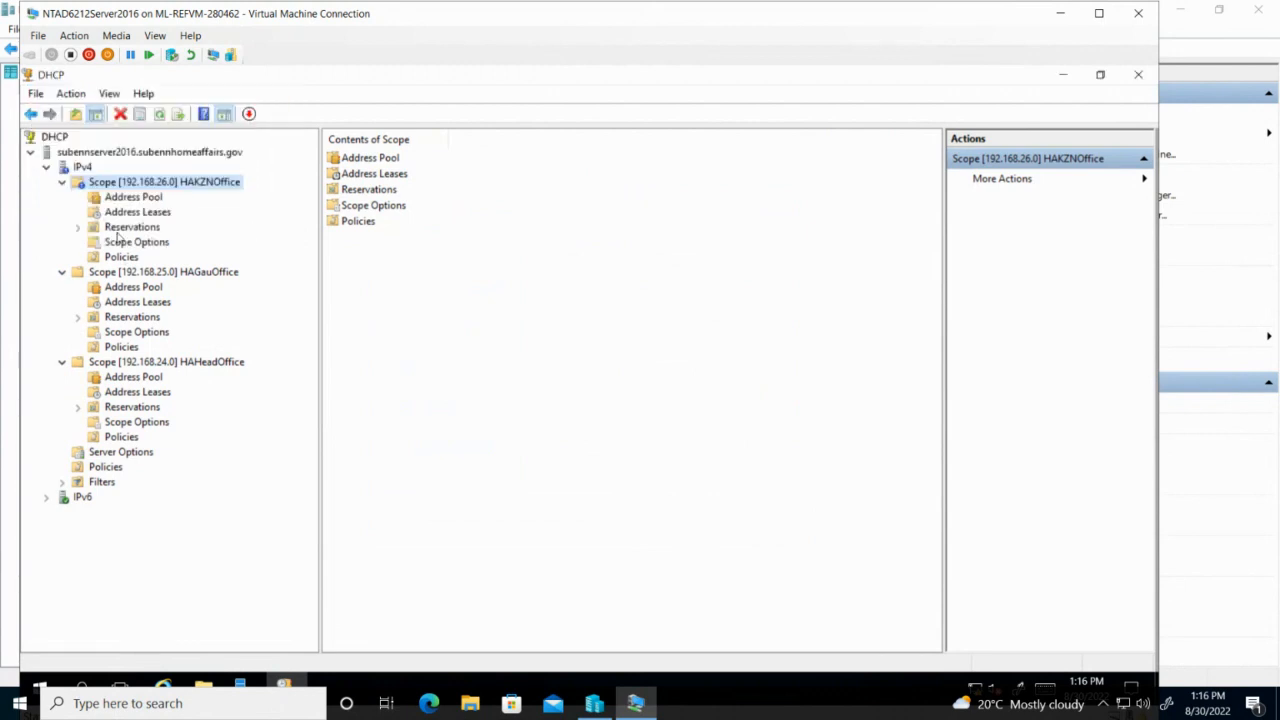
Display the Address Pool of the HAKZNOffice 192.168.26.0 scope.
double_click(79, 187)
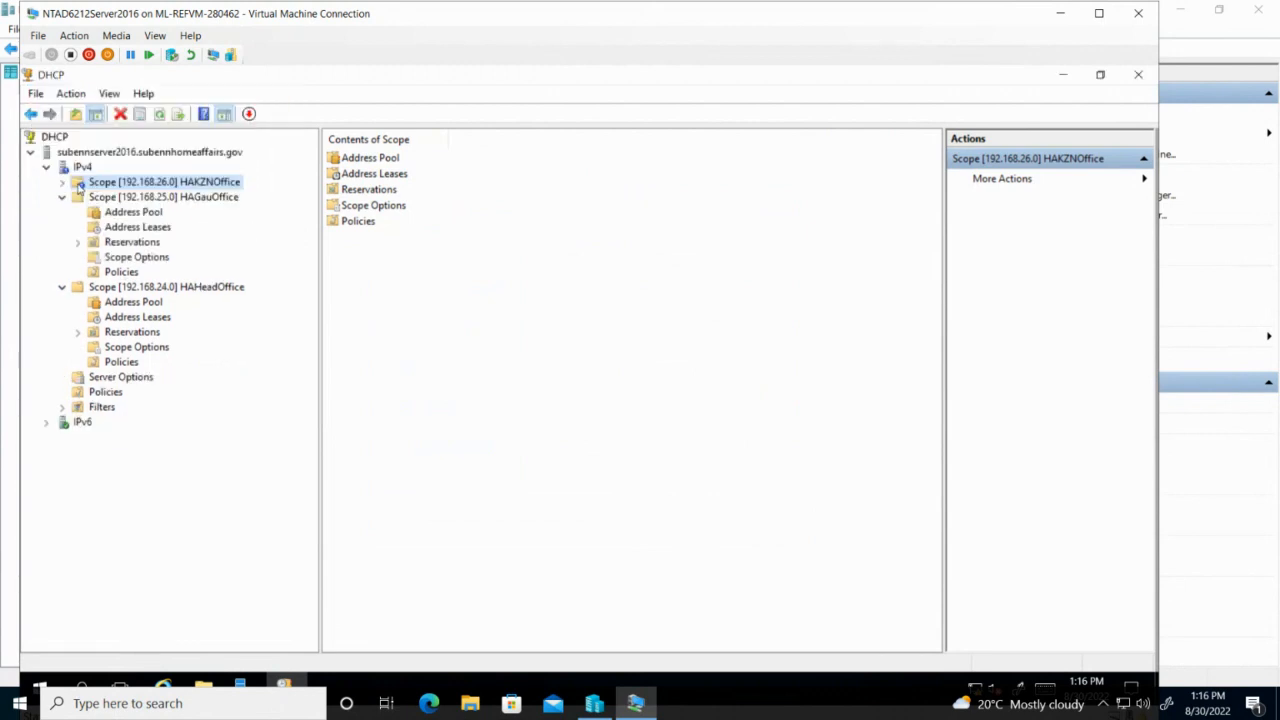
double_click(79, 187)
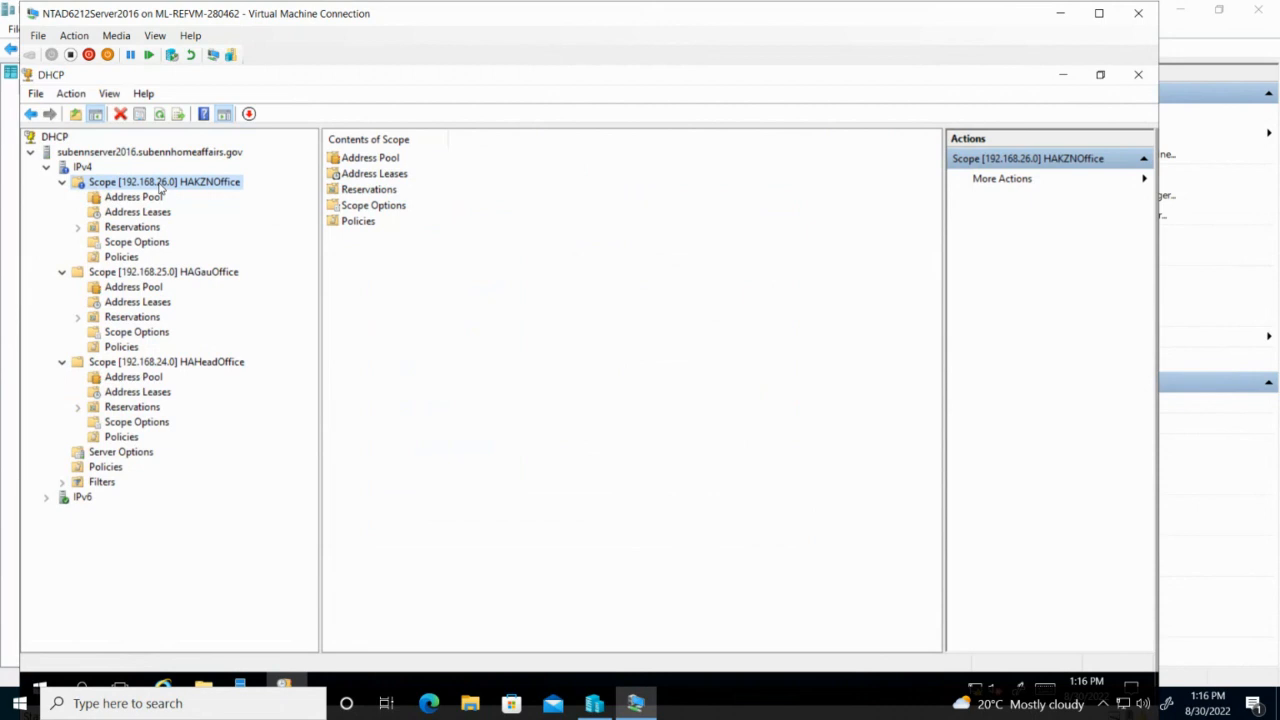
left_click(1142, 180)
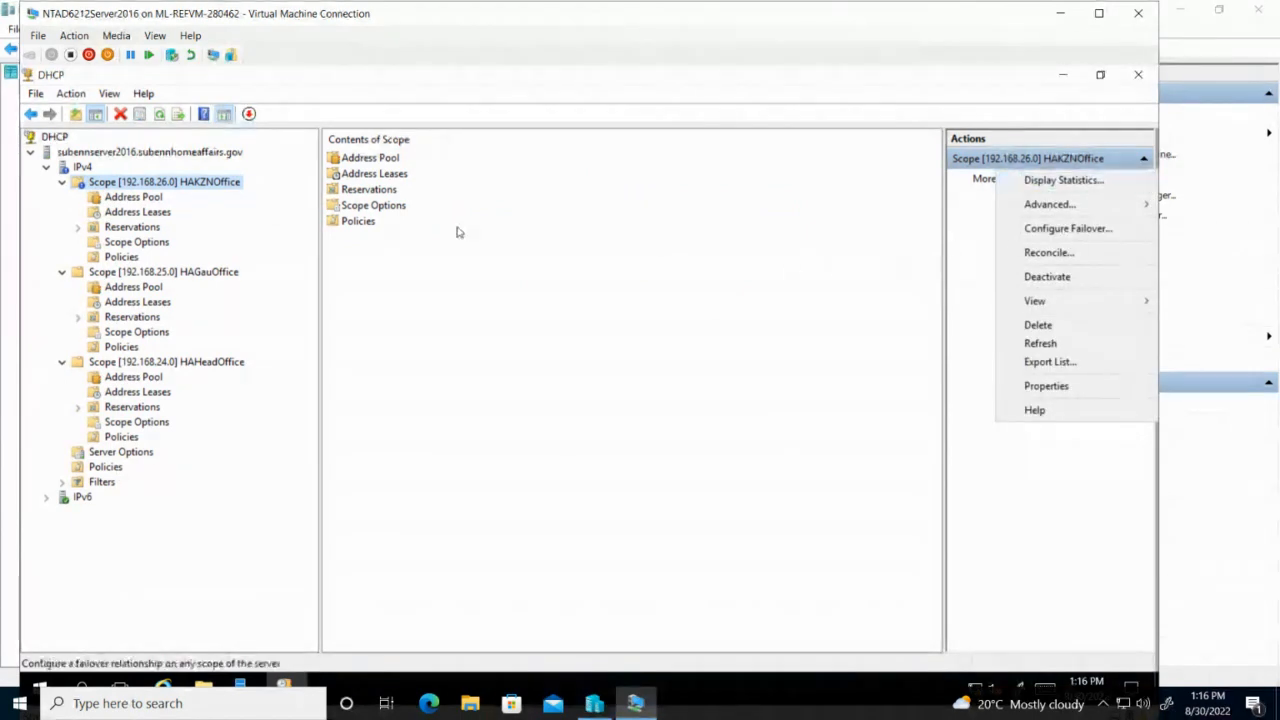
double_click(378, 160)
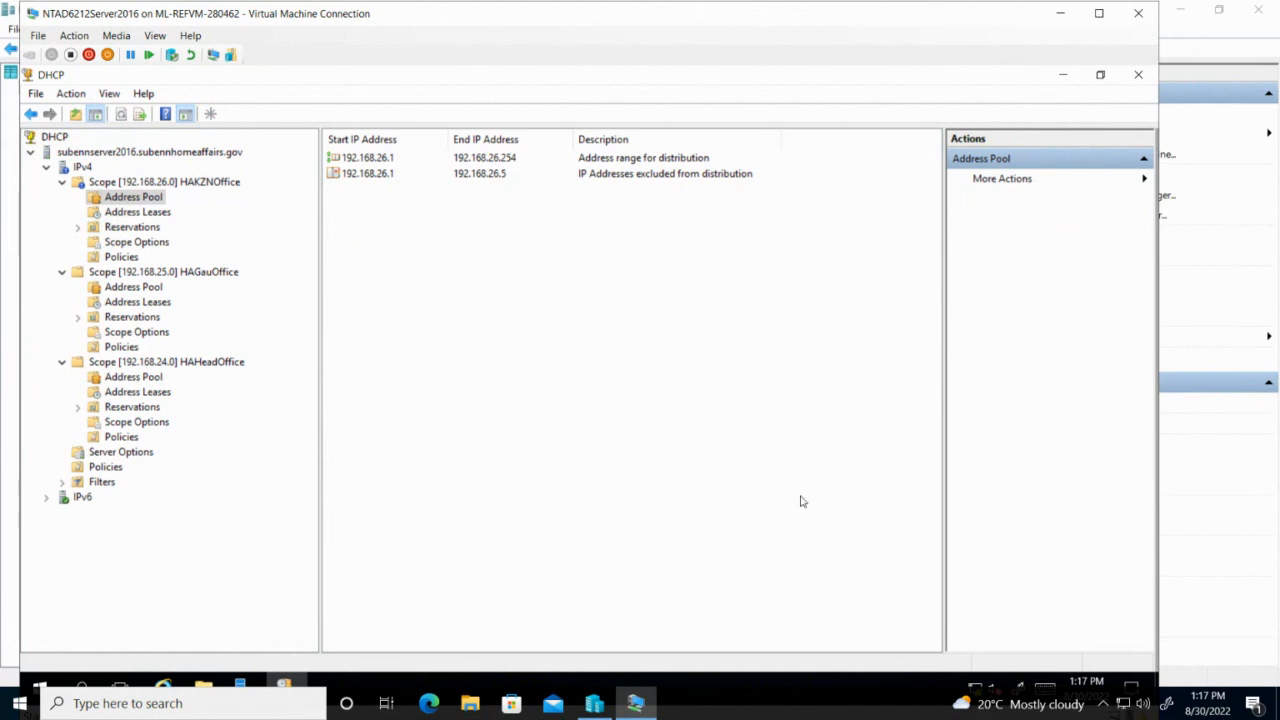
Snip the DHCP console window, then bring the Word report to the front.
mouse_move(776, 3)
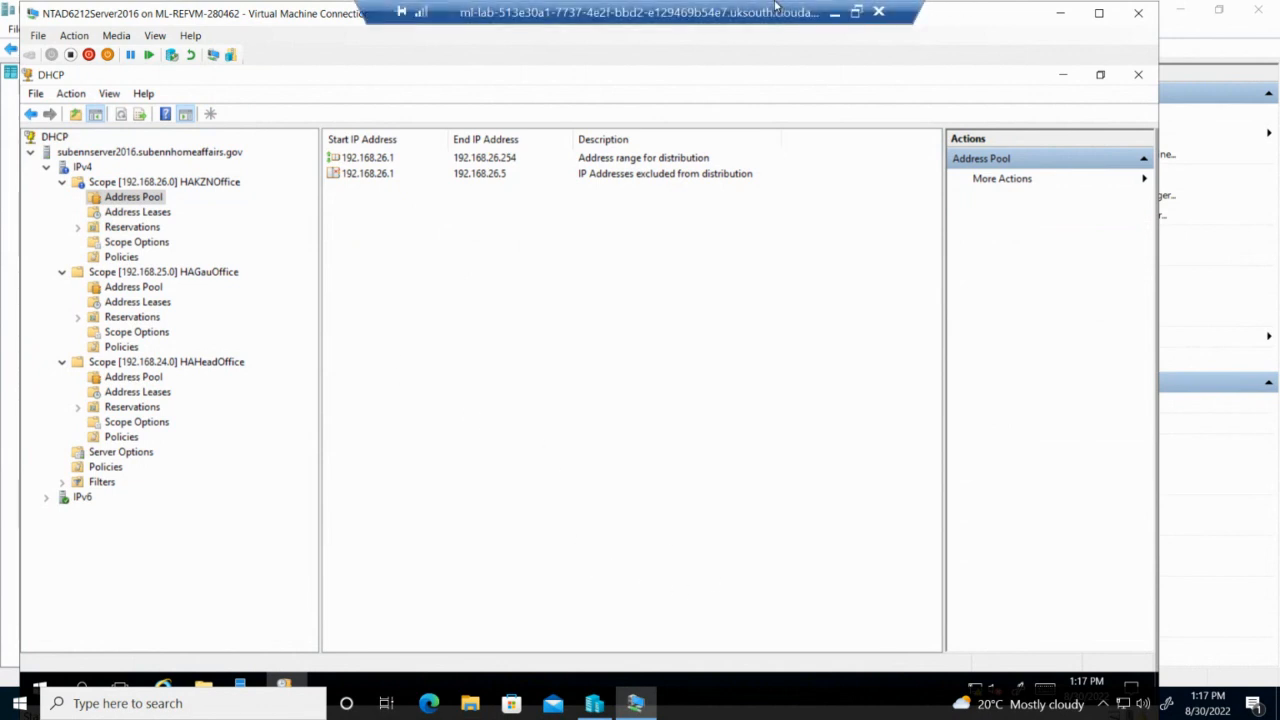
left_click(856, 11)
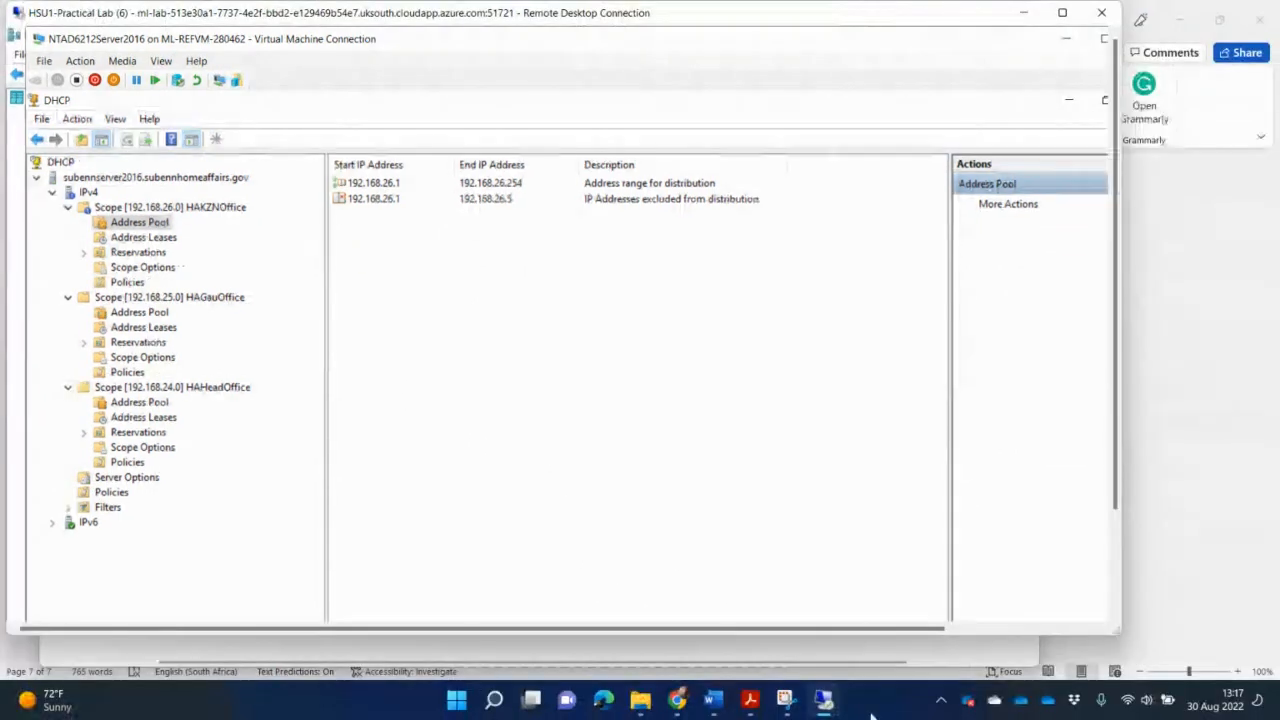
left_click(790, 698)
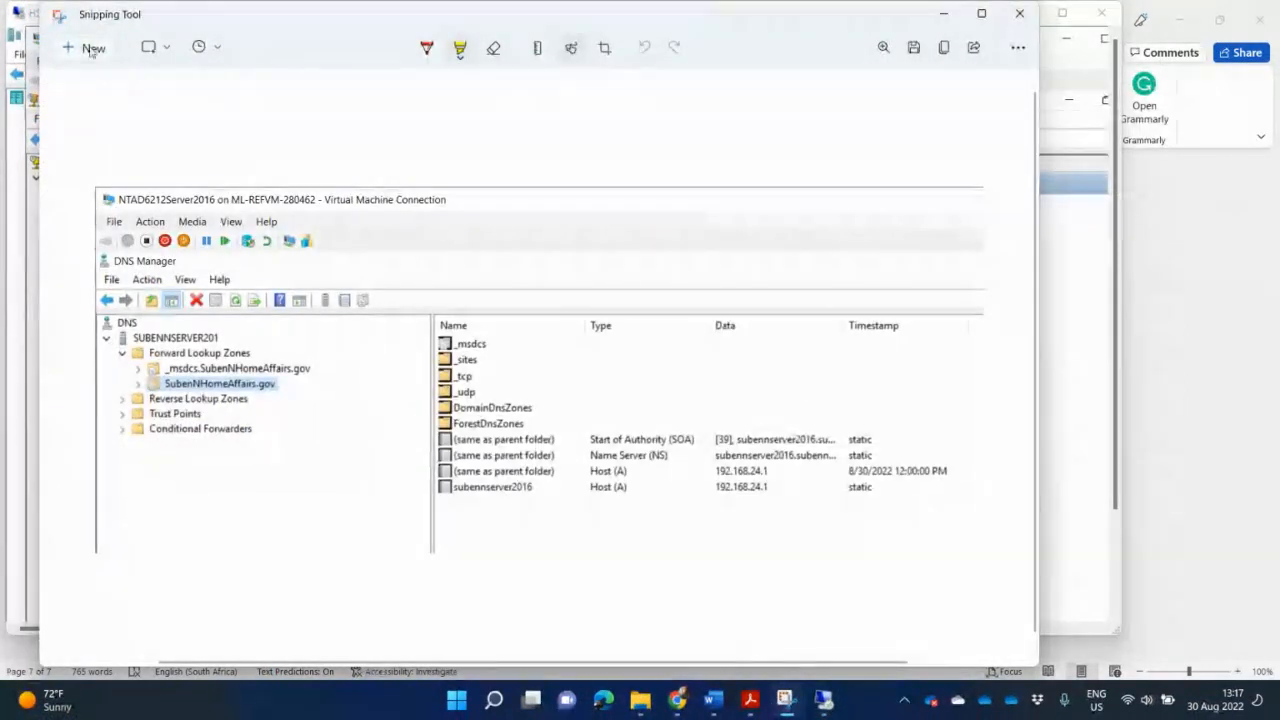
left_click(91, 50)
left_click_drag(27, 22, 776, 567)
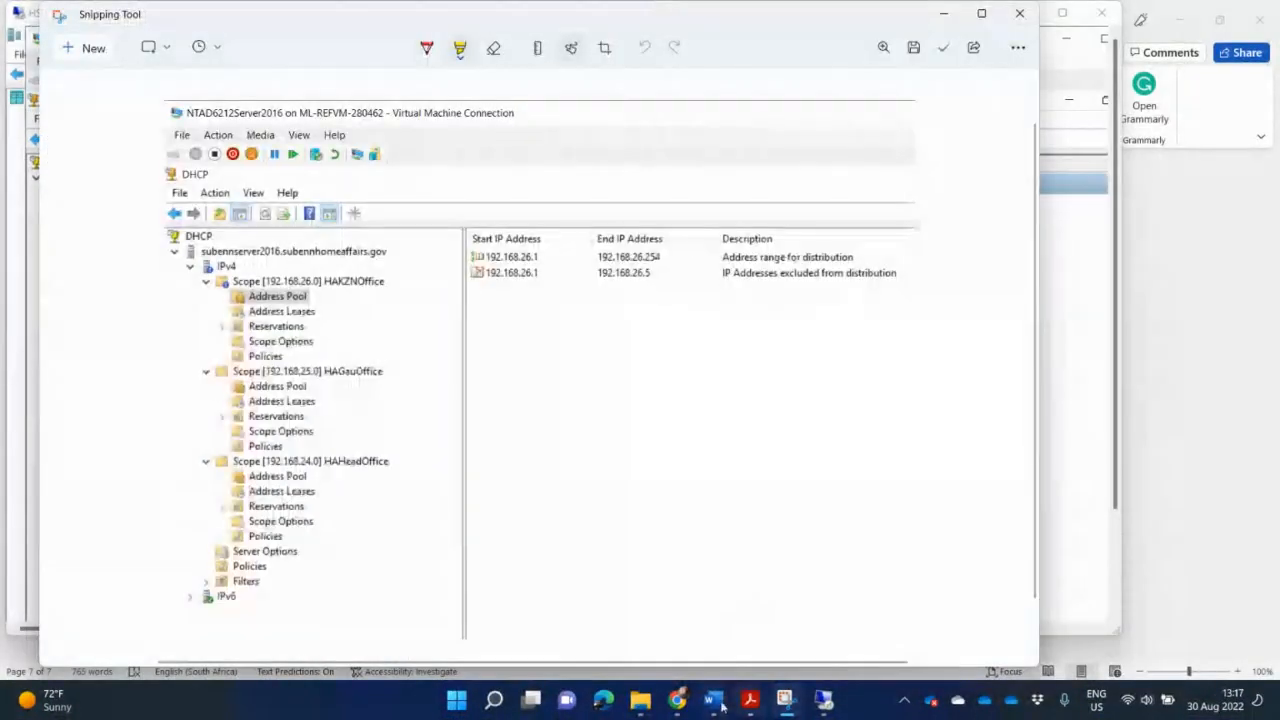
mouse_move(722, 706)
left_click(652, 635)
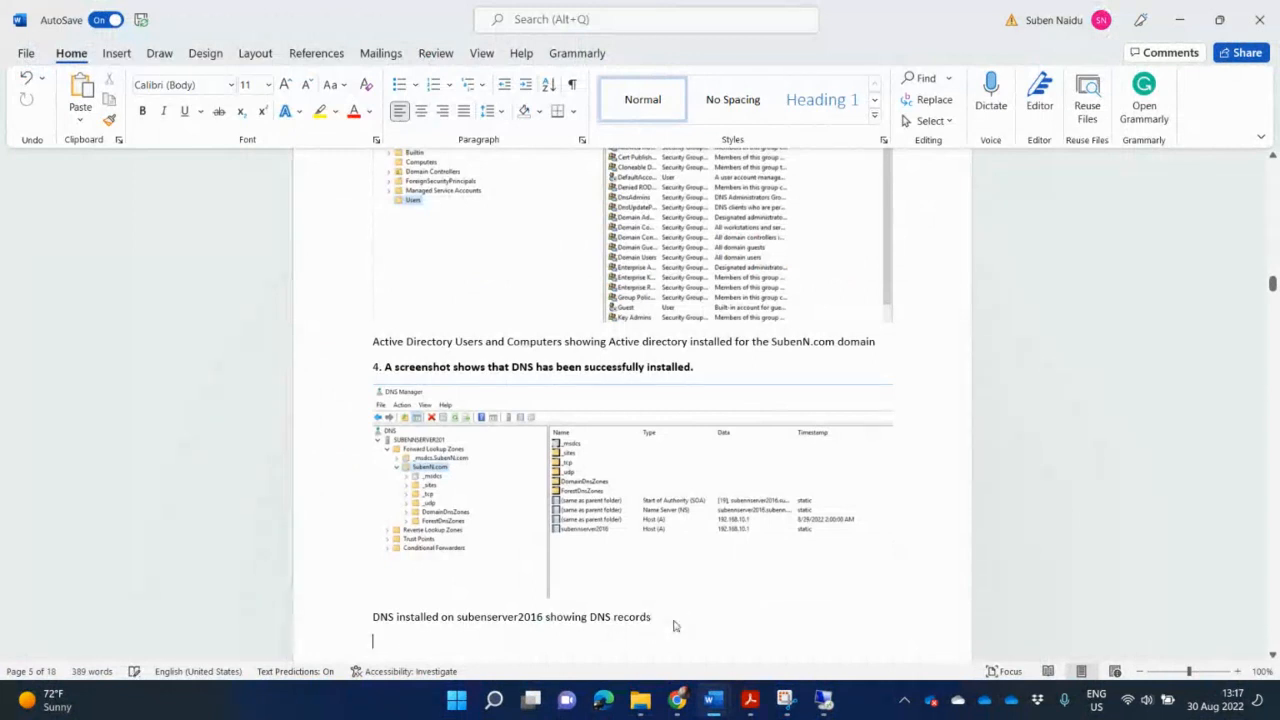
Paste the DHCP screenshot into the report with a 'DHCP Installed' caption beneath it.
key("ctrl+v")
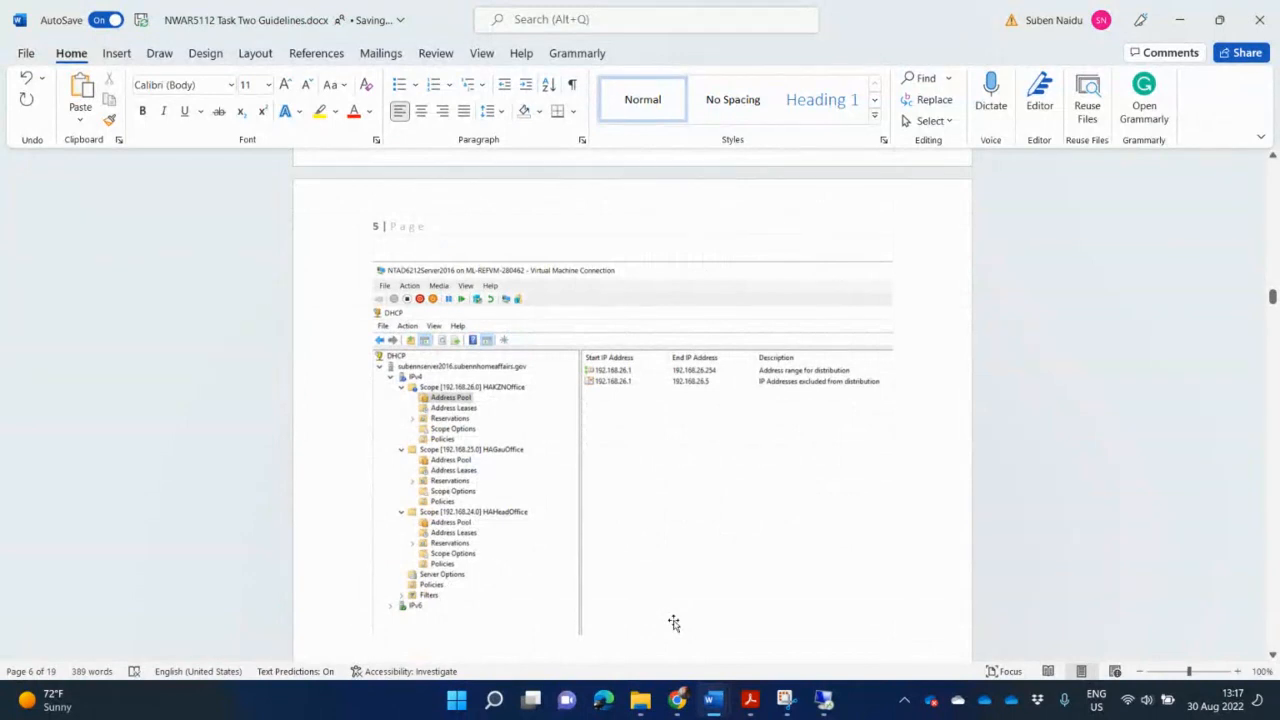
type("DHCP Installed ... details")
scroll(697, 626, "down", 3)
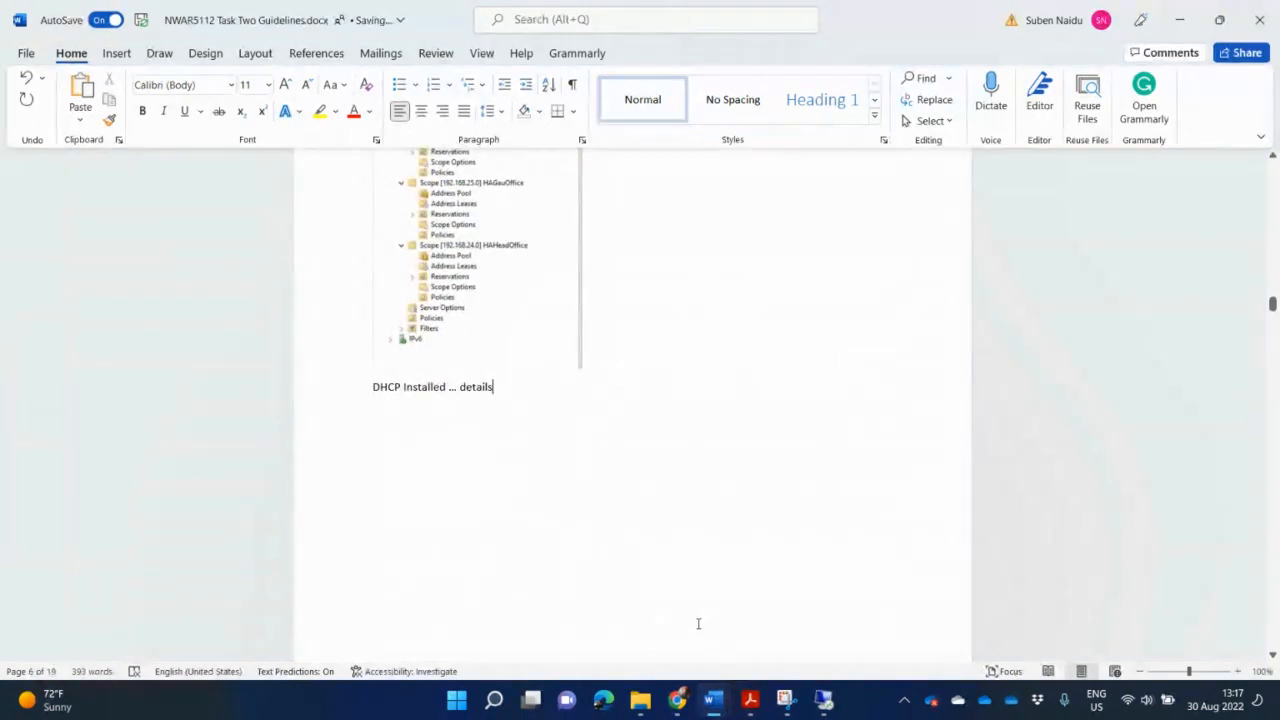
key("Return")
left_click(677, 699)
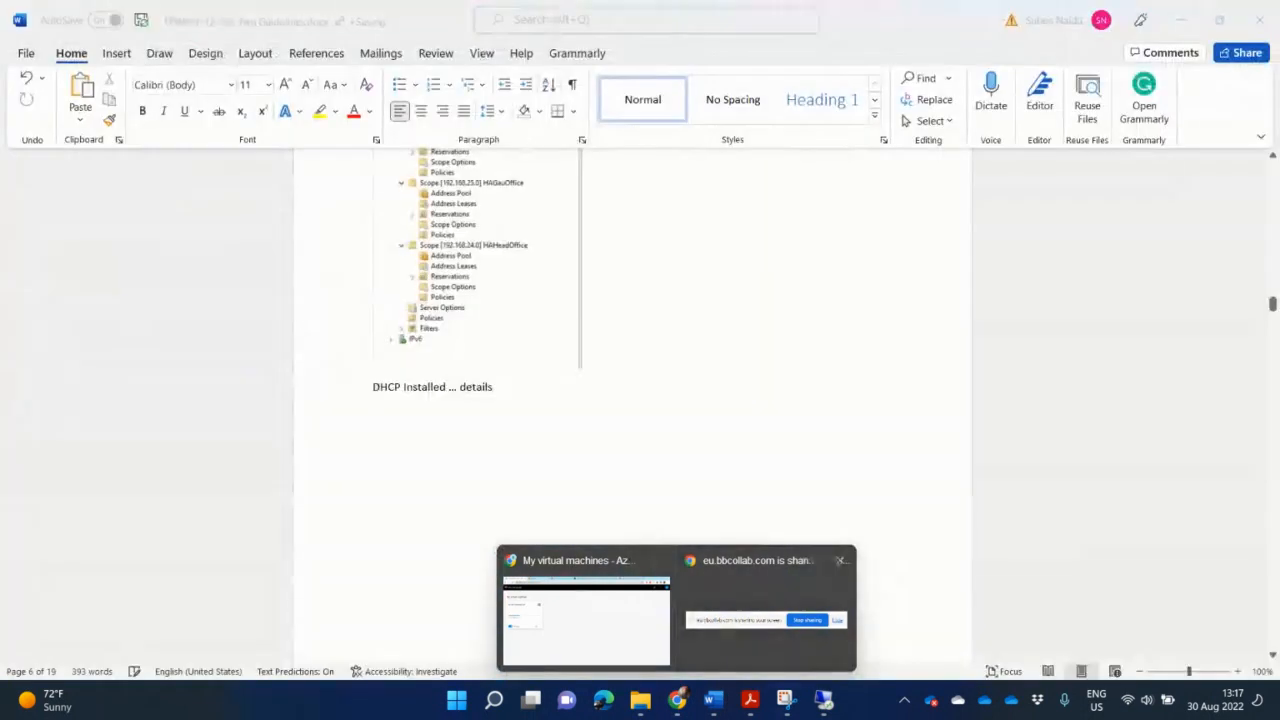
Bring Chrome forward and switch to the Network Administration class session.
left_click(616, 650)
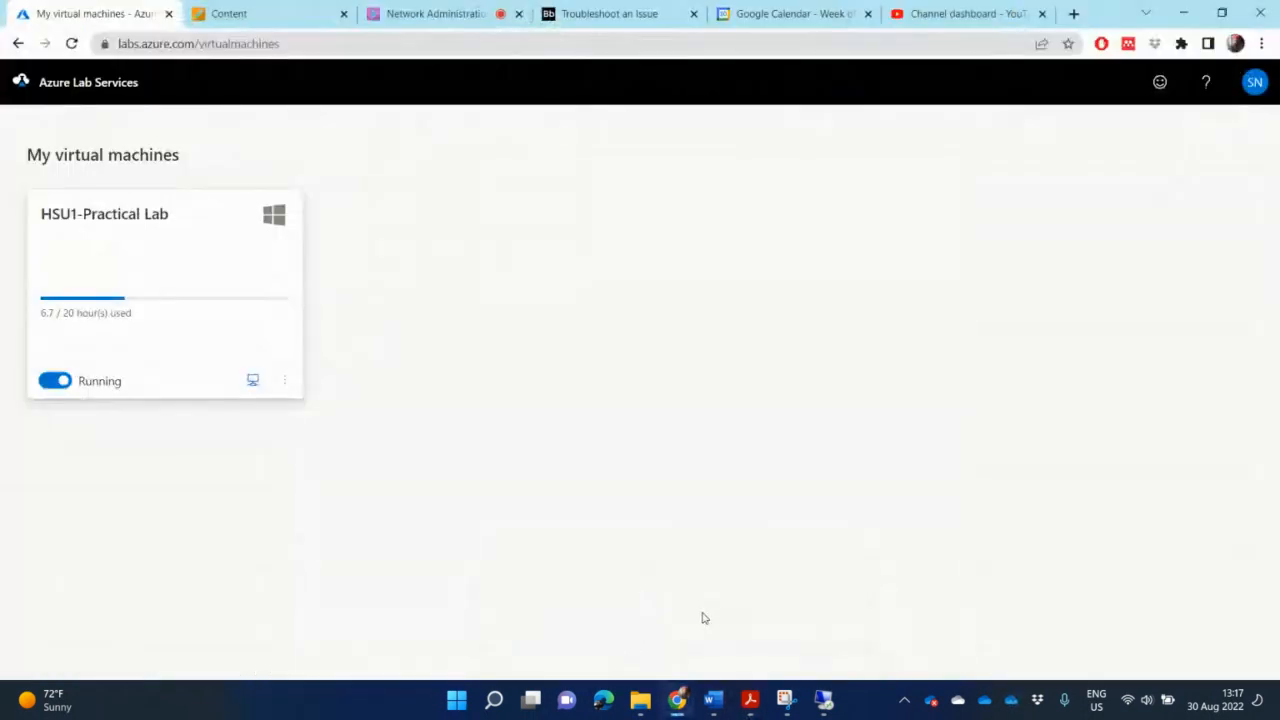
left_click(443, 14)
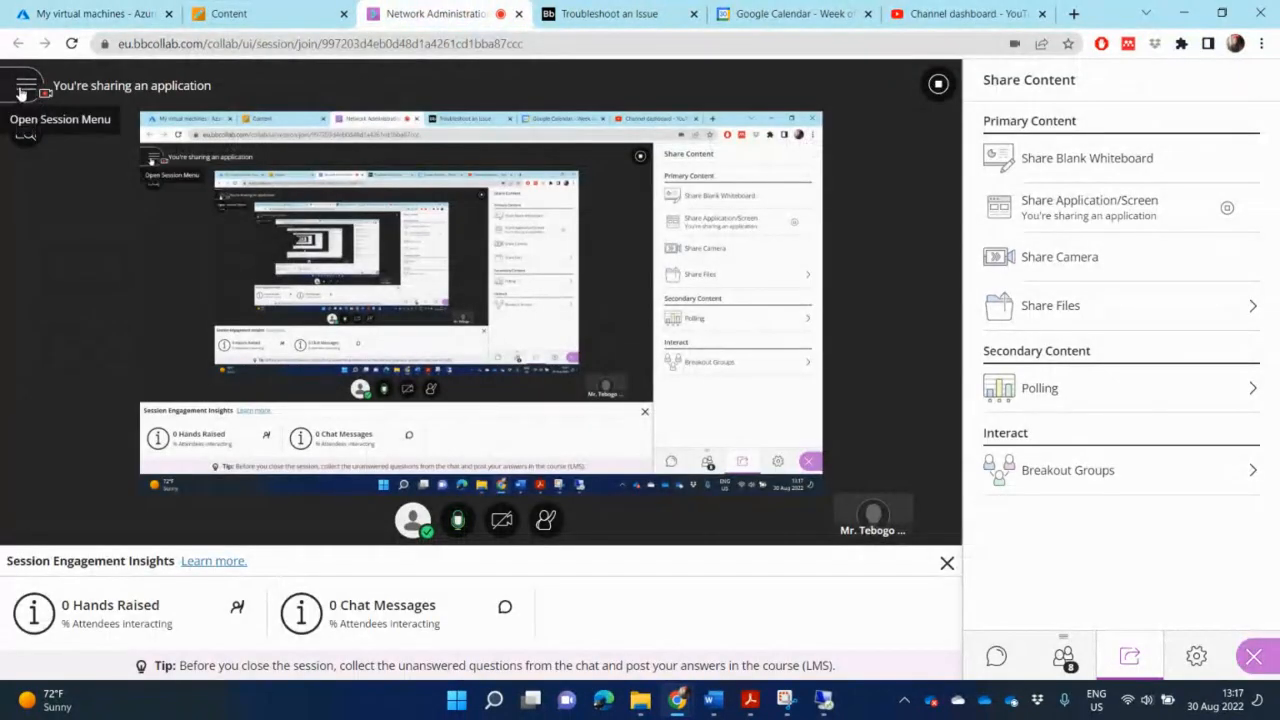